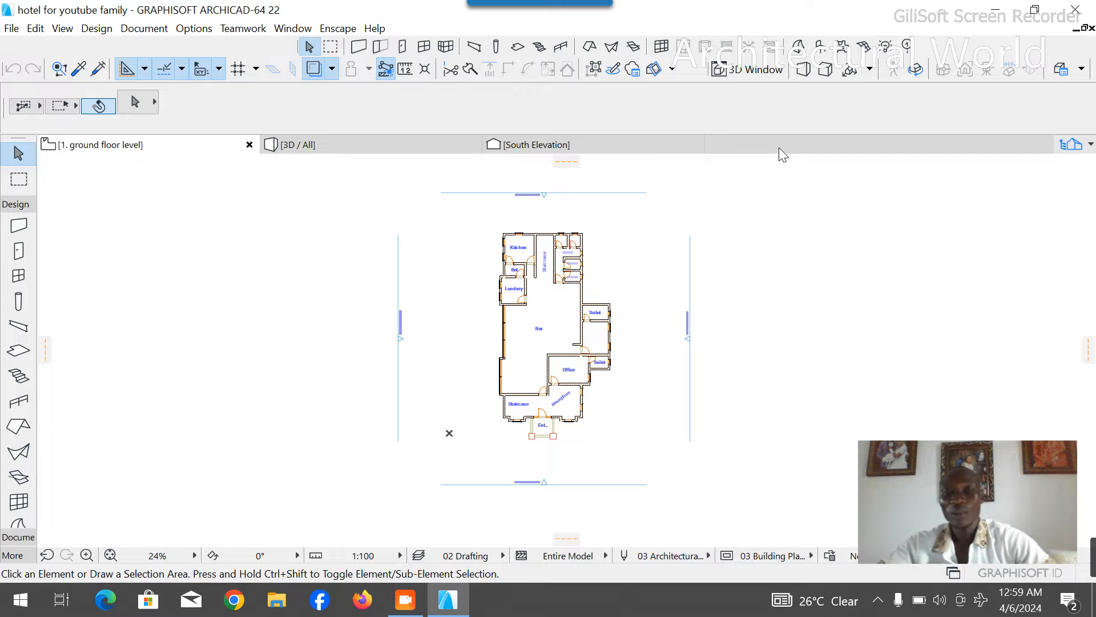
- Examine the front of the hotel model in the 3D view and return to the ground floor plan
scroll(538, 228, up, 2)
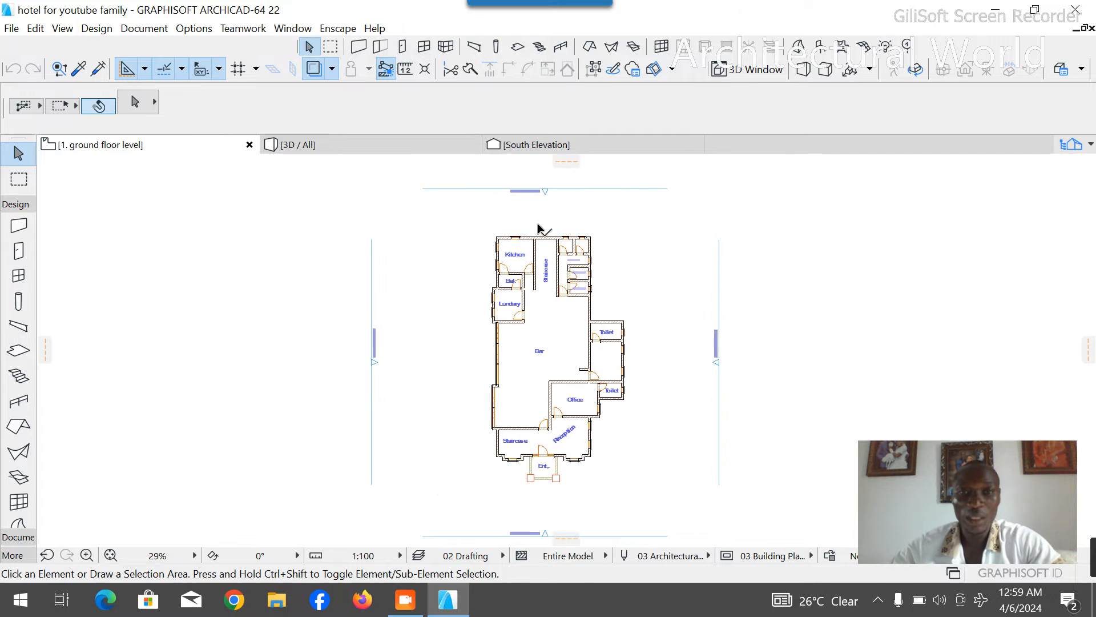
click(399, 145)
scroll(526, 372, down, 3)
scroll(418, 378, up, 3)
drag(416, 379, 522, 370)
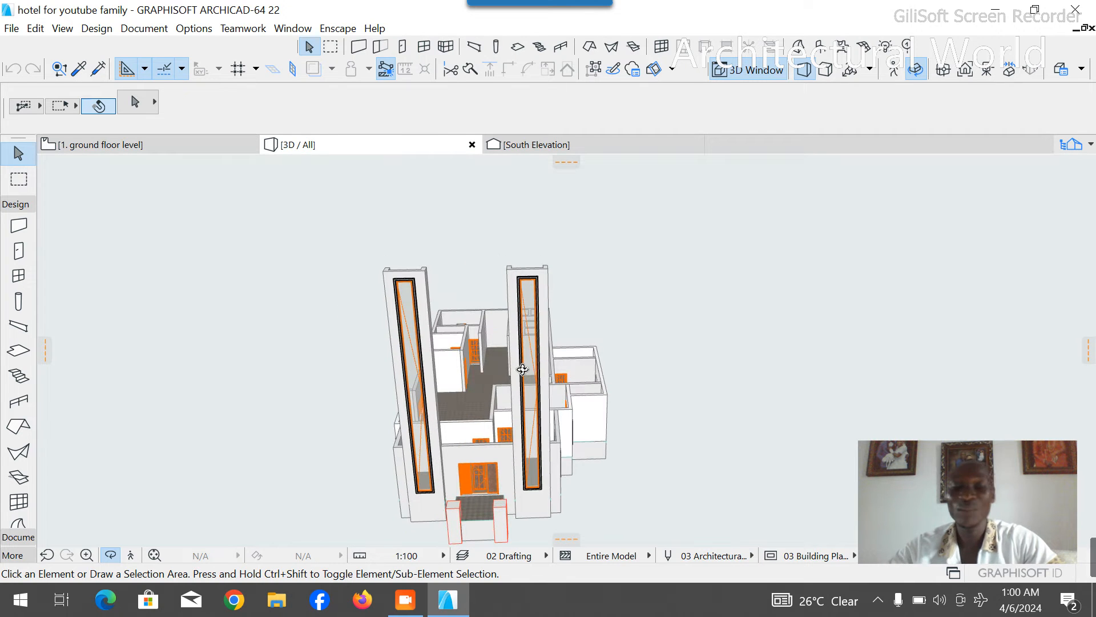
click(141, 148)
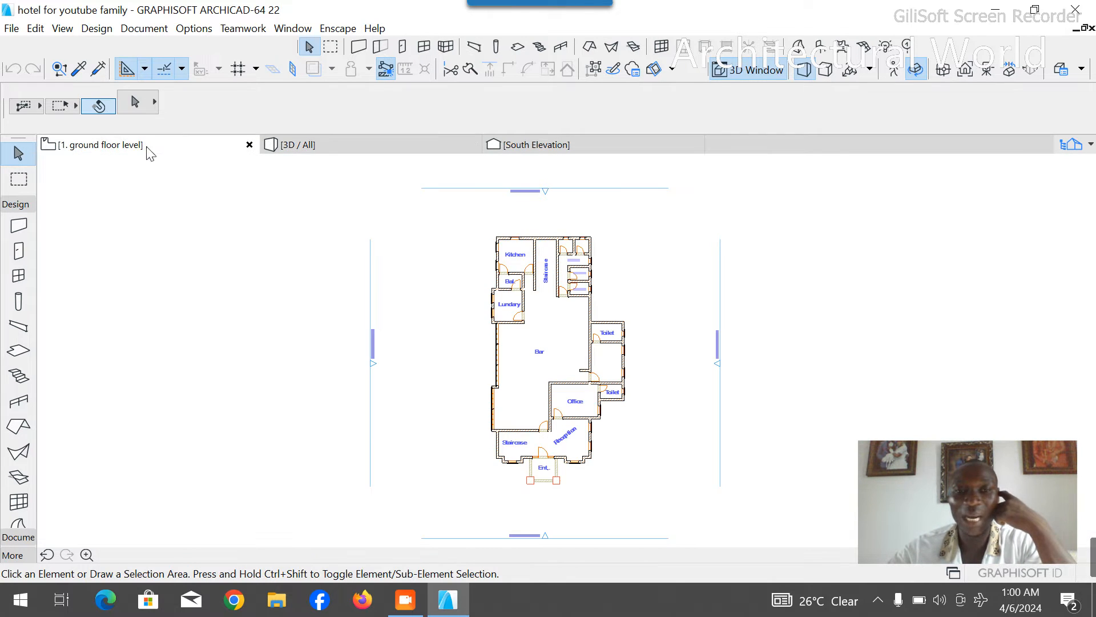
- Select all elements of the ground floor plan with a selection rectangle from beyond the Kitchen corner to beyond the entrance
scroll(621, 361, up, 3)
scroll(434, 287, down, 3)
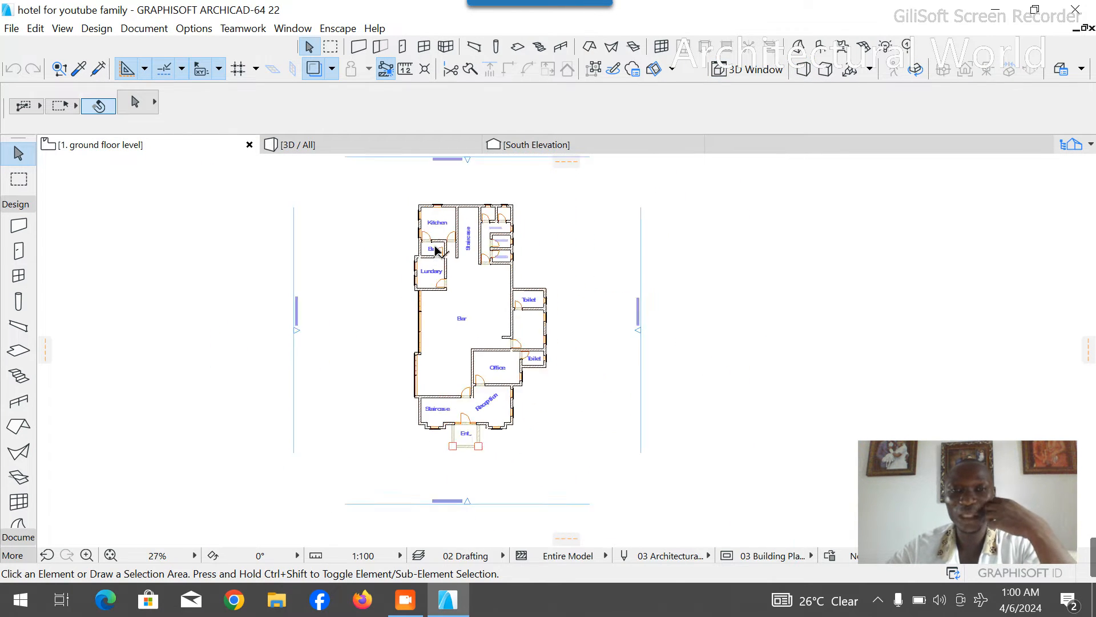
scroll(400, 226, up, 2)
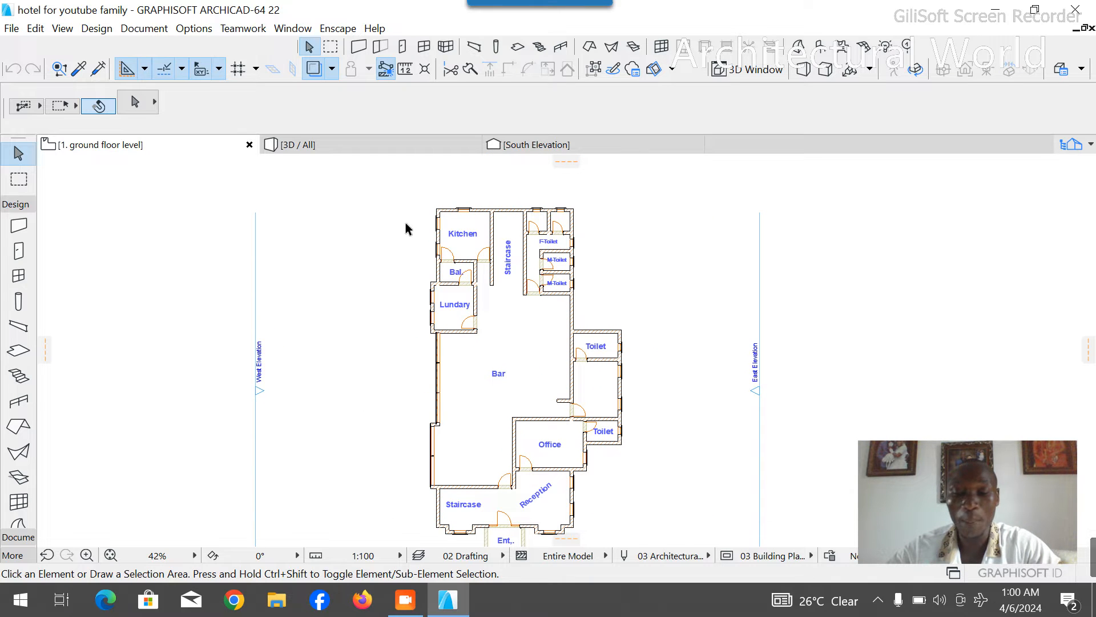
click(407, 193)
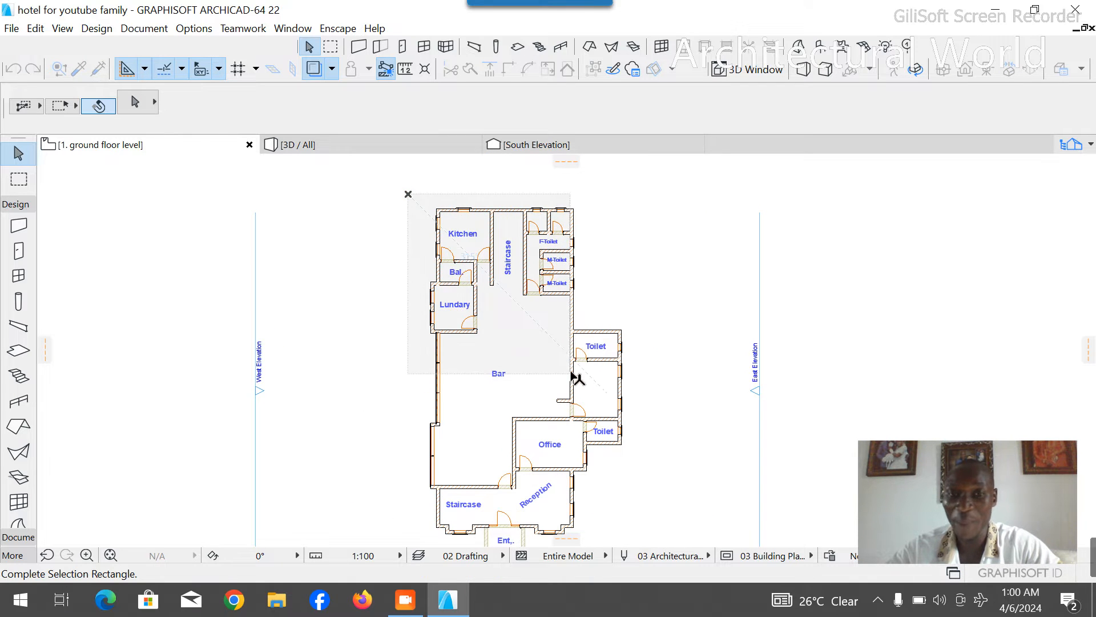
scroll(575, 371, down, 2)
scroll(633, 499, up, 5)
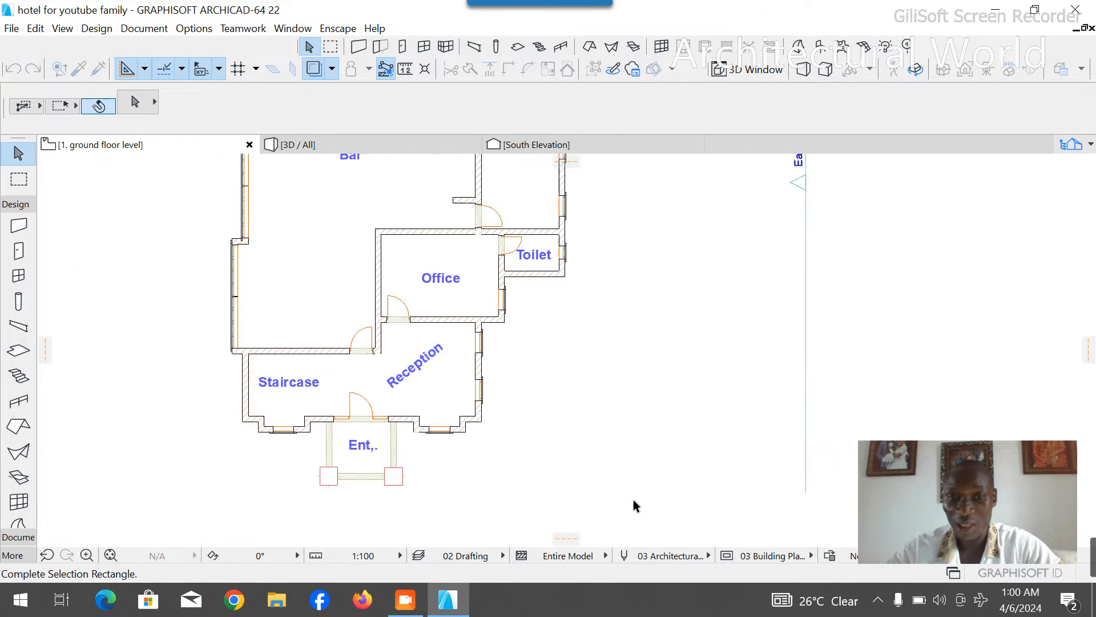
click(583, 460)
scroll(416, 460, down, 4)
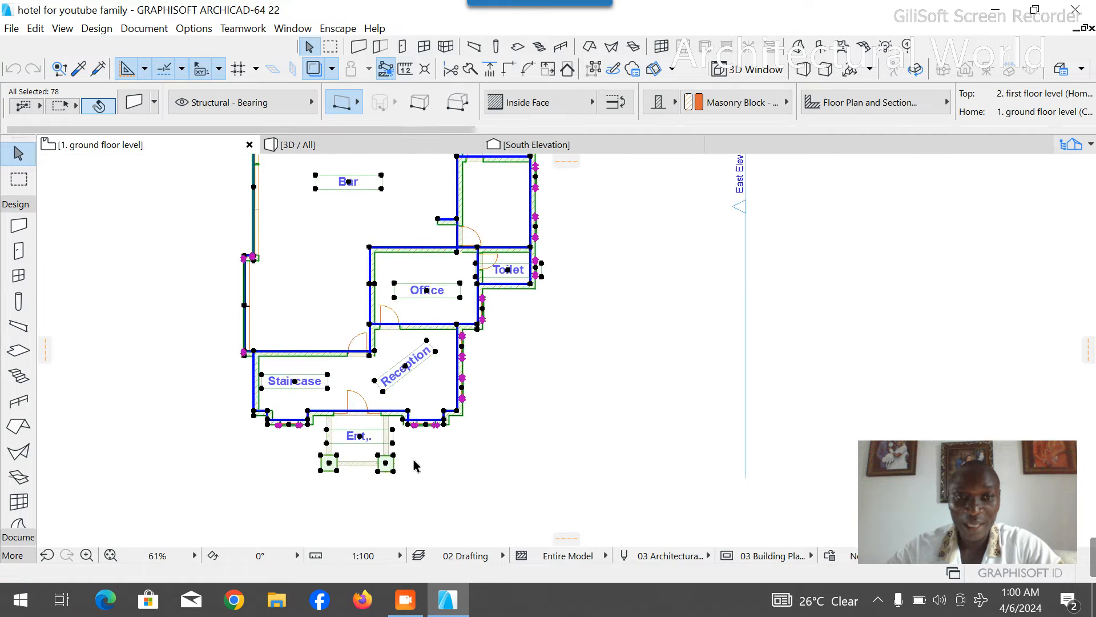
- Remove the two entrance columns from the selection
scroll(426, 462, up, 4)
scroll(402, 456, up, 2)
shift+click(742, 422)
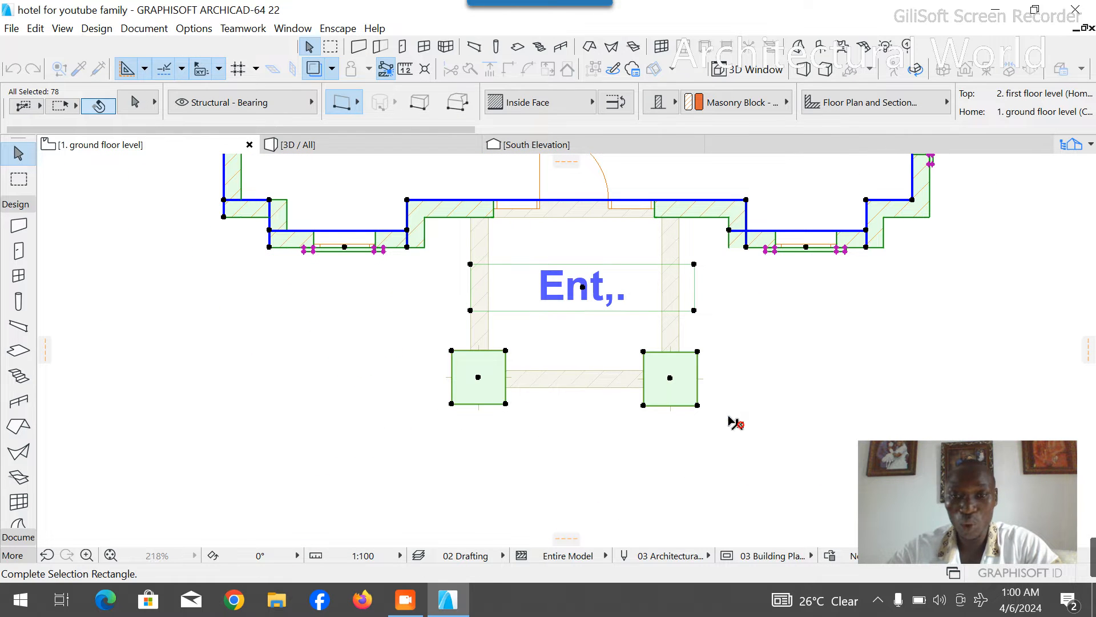
shift+click(374, 351)
- Remove the walls and window of the bay beside the Staircase from the selection, and check the model in 3D
scroll(231, 243, up, 4)
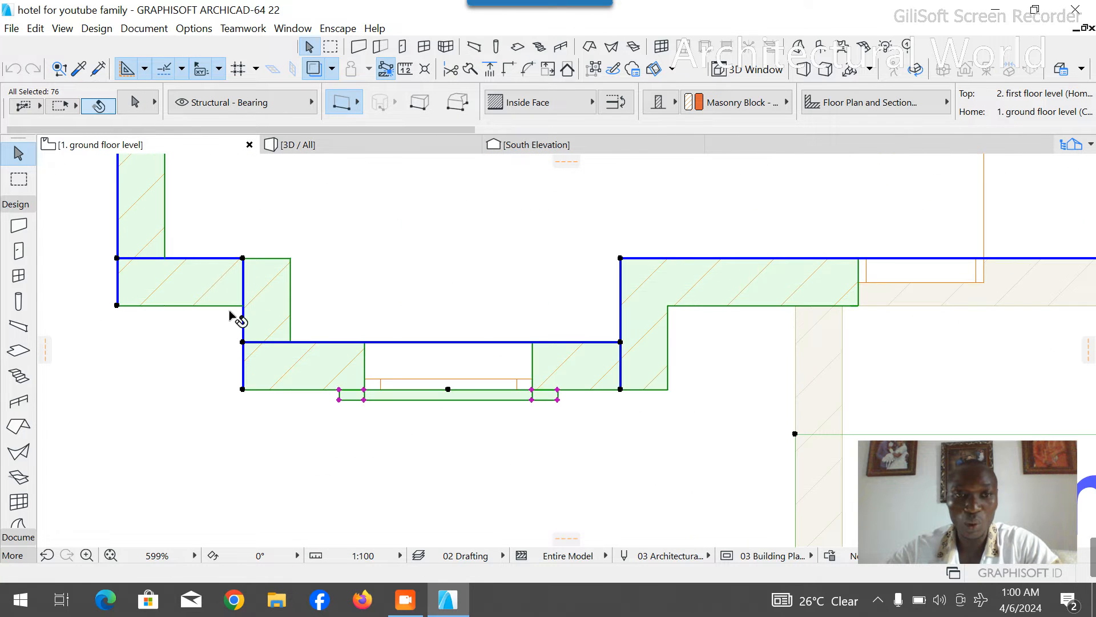
click(198, 360)
shift+click(678, 454)
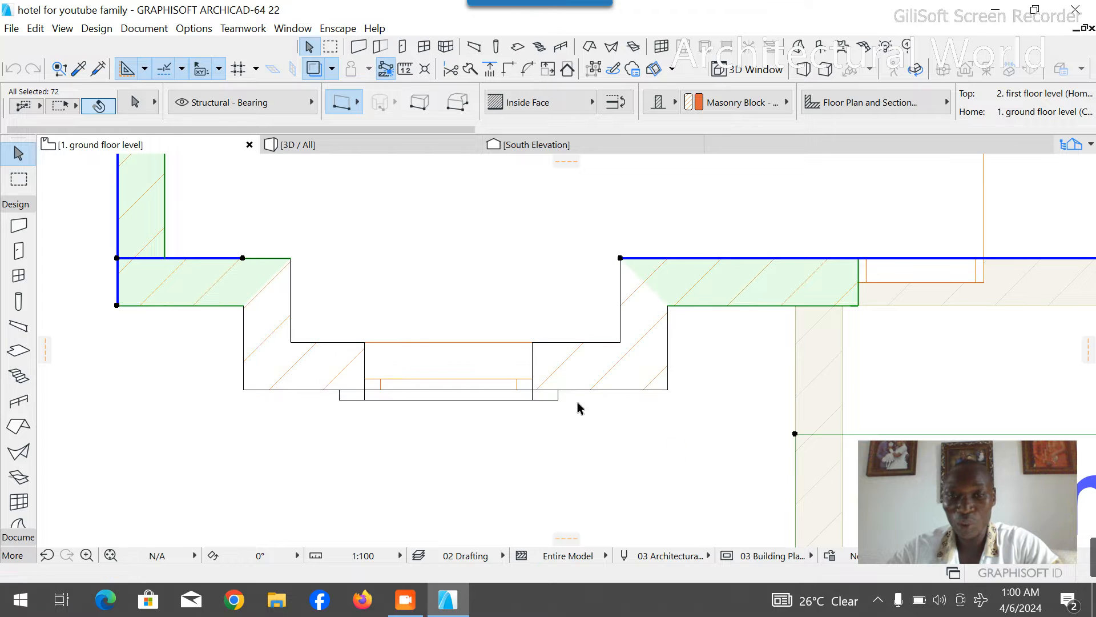
shift+click(625, 297)
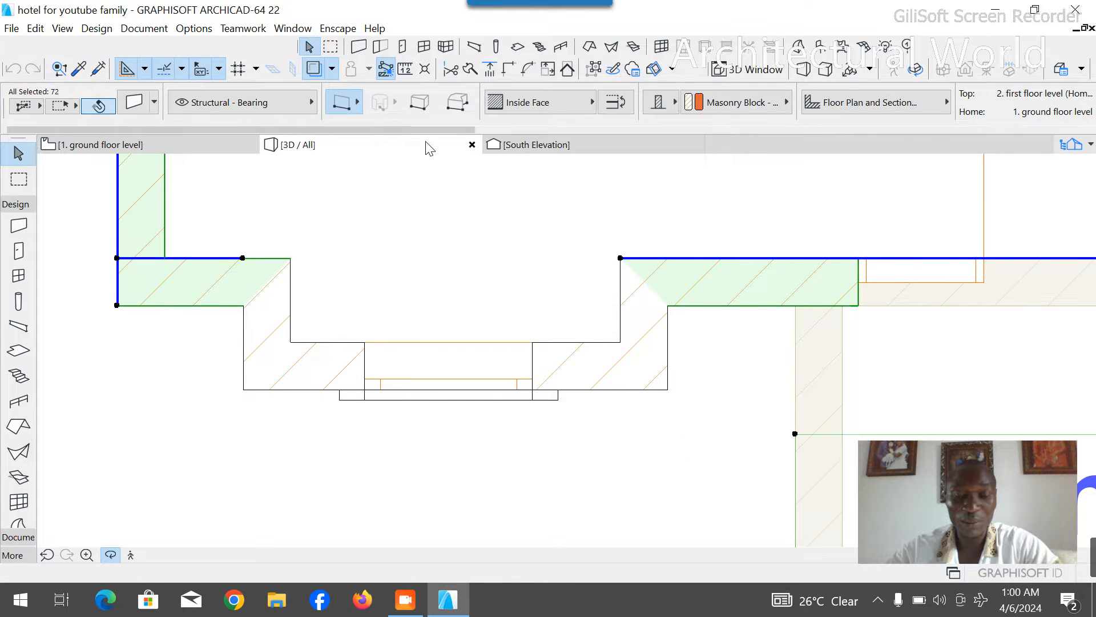
click(426, 143)
drag(519, 457, 367, 451)
click(147, 143)
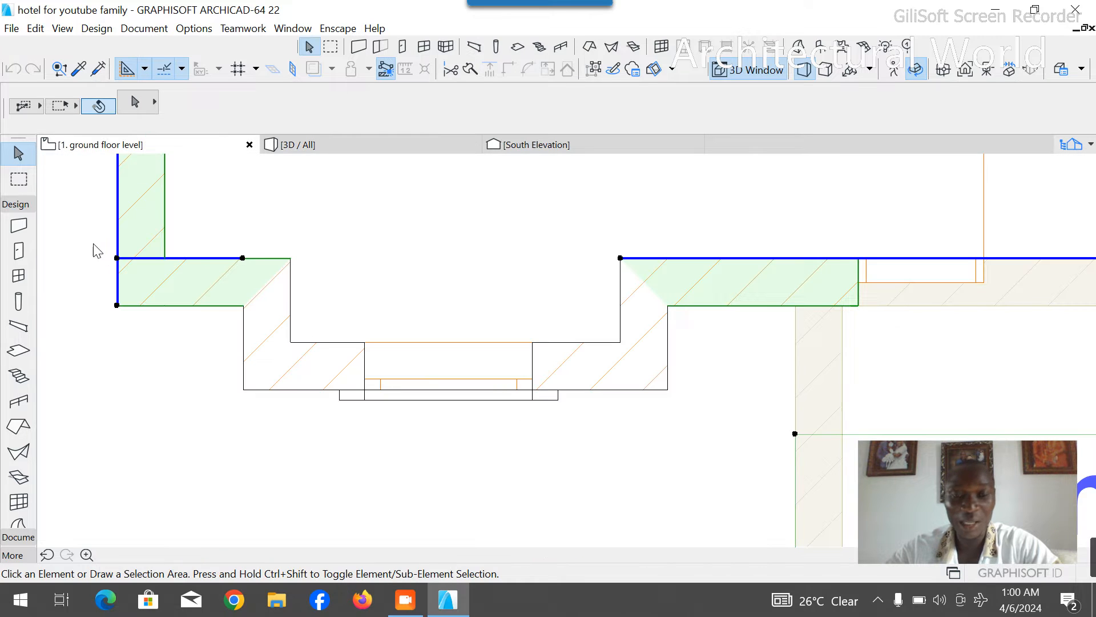
- Remove the walls and window of the bay beside the Reception from the selection
scroll(269, 274, down, 5)
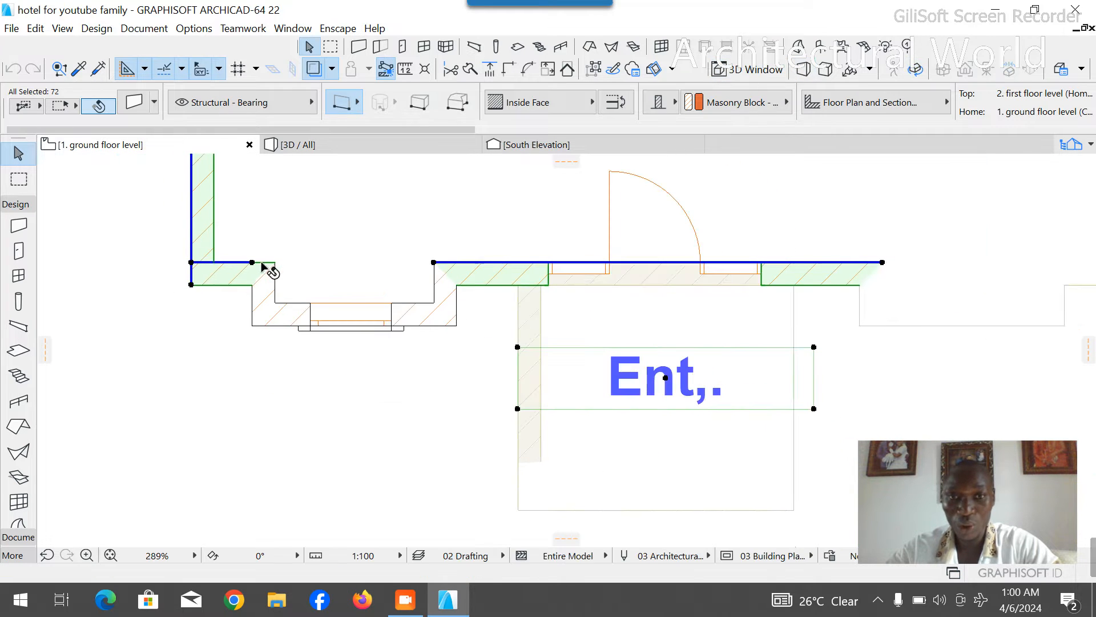
scroll(649, 277, down, 2)
scroll(795, 306, up, 5)
drag(715, 375, 270, 315)
click(262, 298)
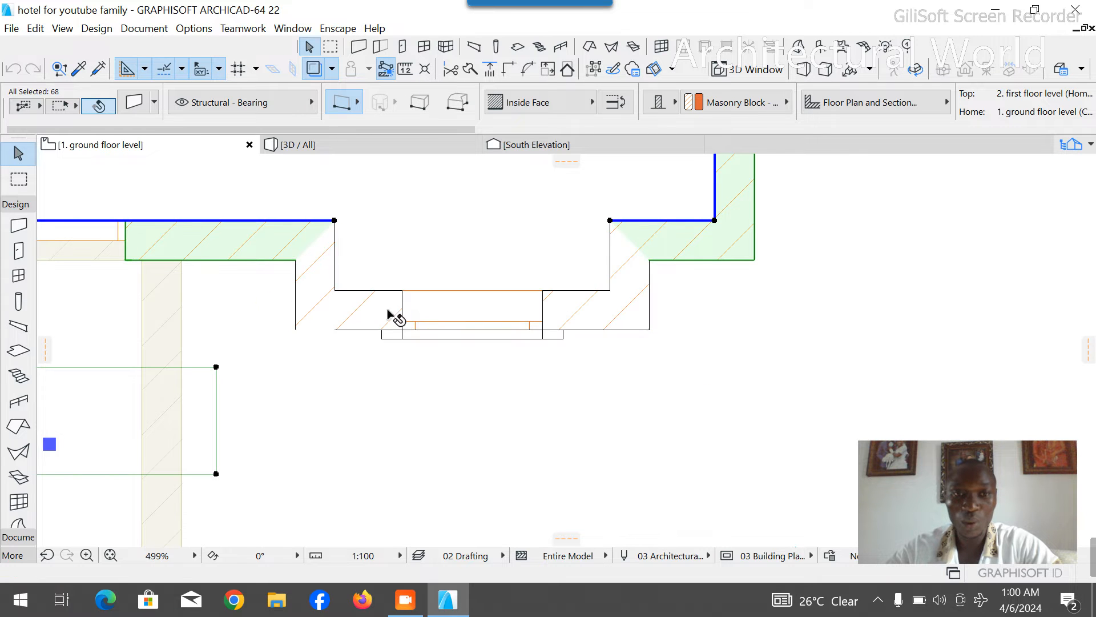
- Review the remaining selected elements over the whole ground floor plan and clear the selection
scroll(384, 316, down, 3)
scroll(623, 349, down, 2)
scroll(623, 350, down, 2)
scroll(670, 223, down, 2)
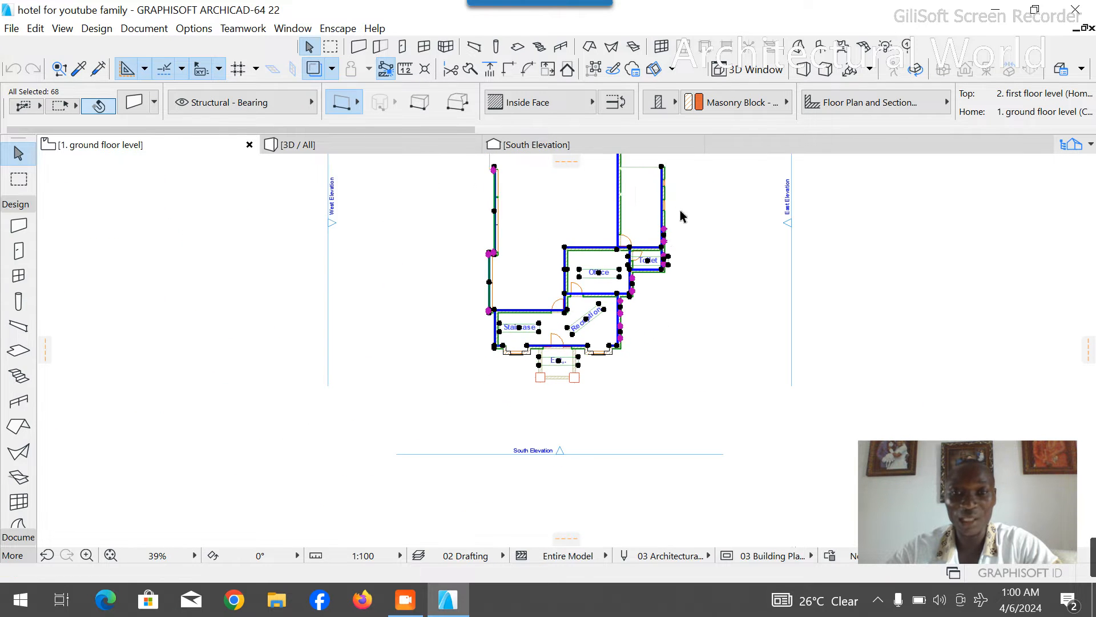
scroll(601, 230, up, 1)
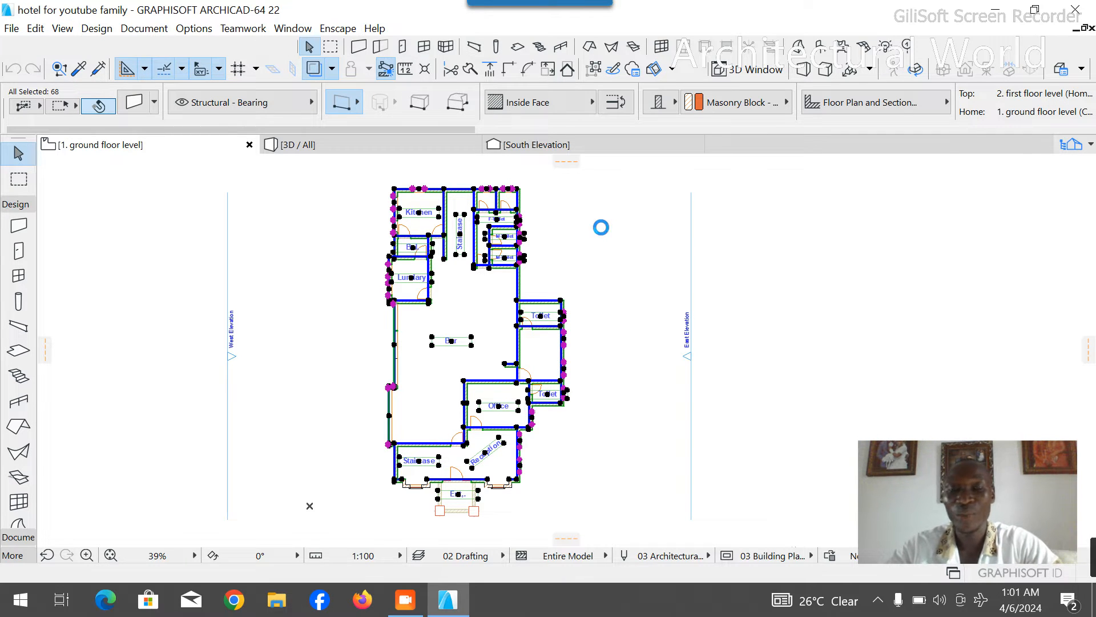
click(586, 217)
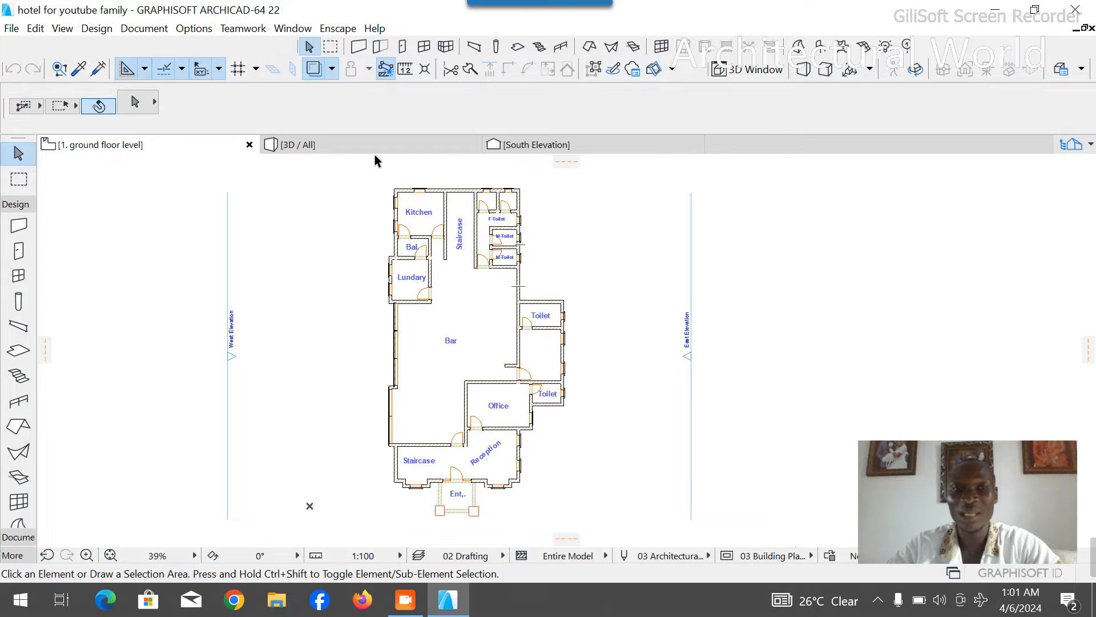
- Start a polyline with the Line tool at the front wall's west entrance corner, with a first segment 1000 long away from the building
scroll(368, 319, down, 3)
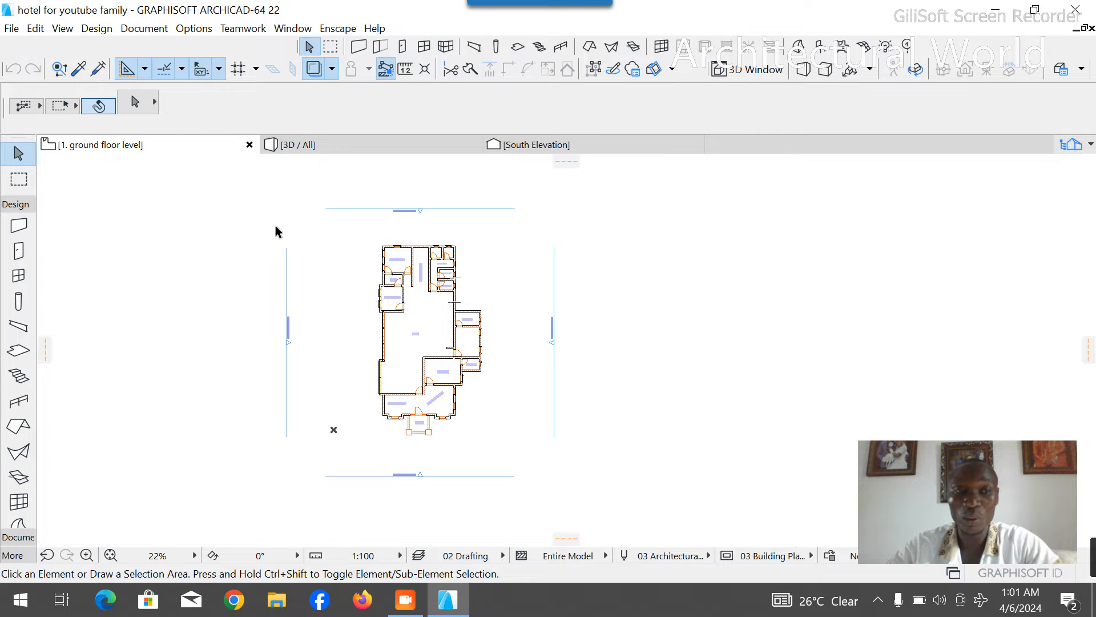
scroll(434, 444, up, 3)
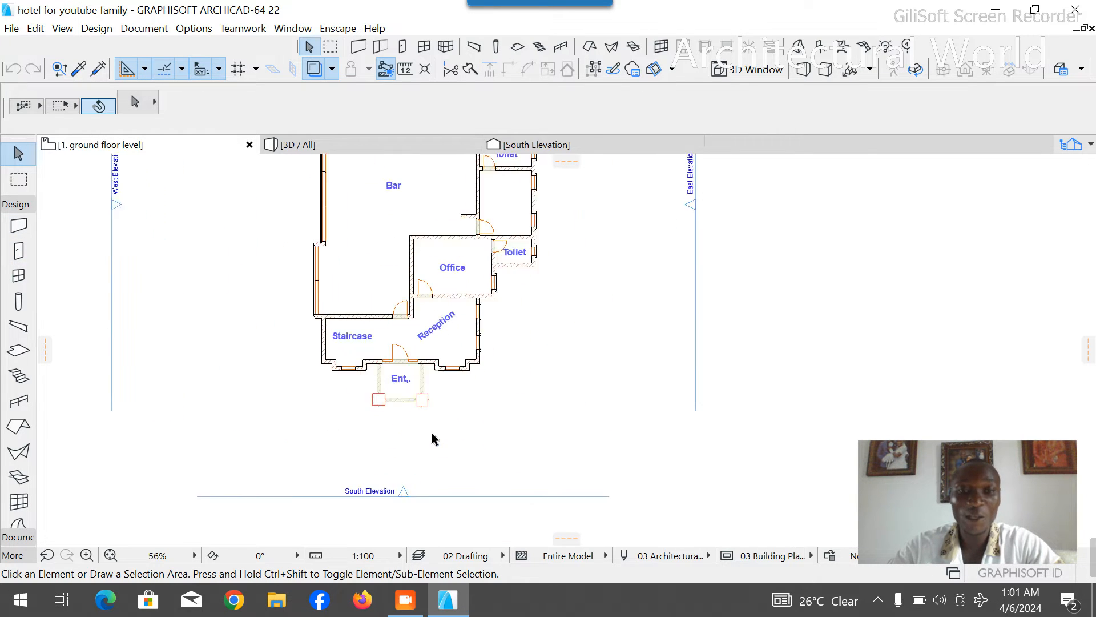
scroll(434, 444, up, 2)
click(16, 204)
click(18, 222)
click(18, 369)
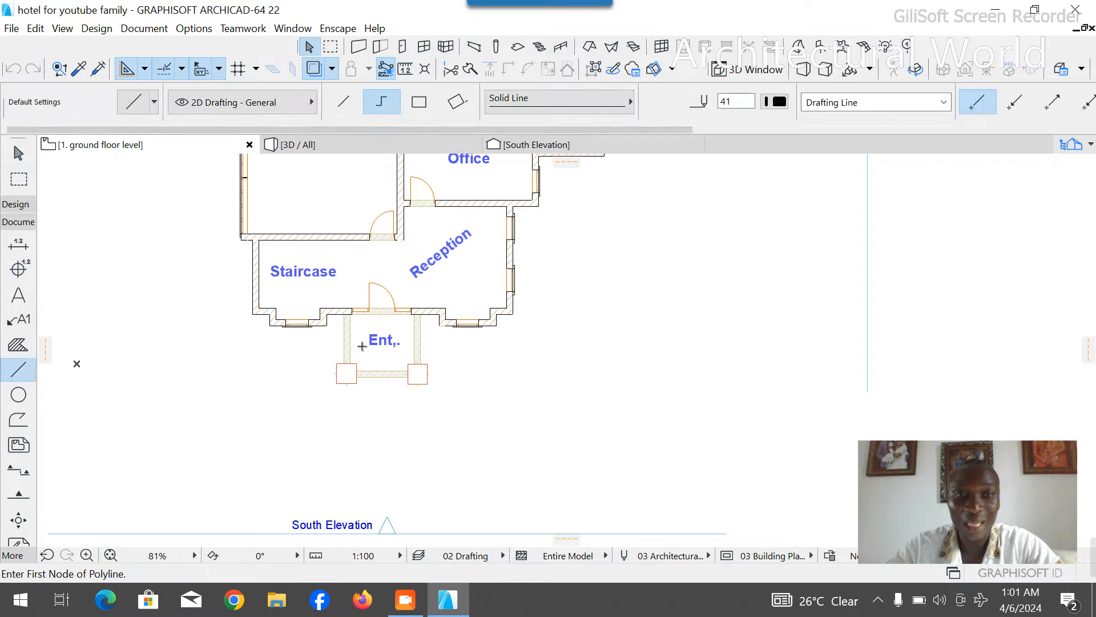
scroll(363, 353, up, 5)
click(354, 203)
text(100)
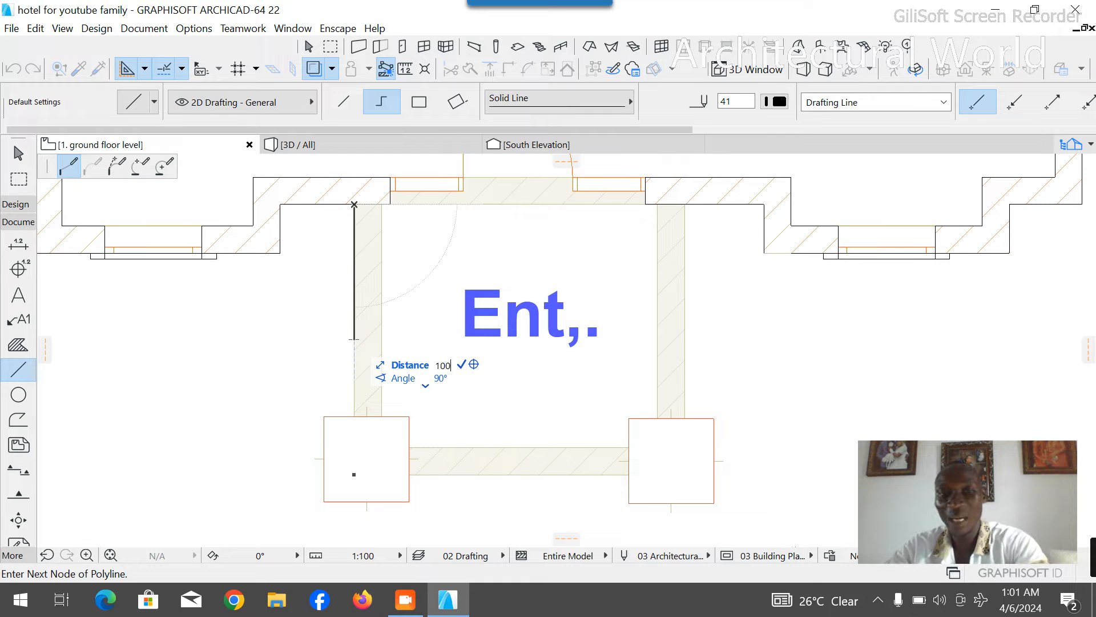
text(0)
key(Return)
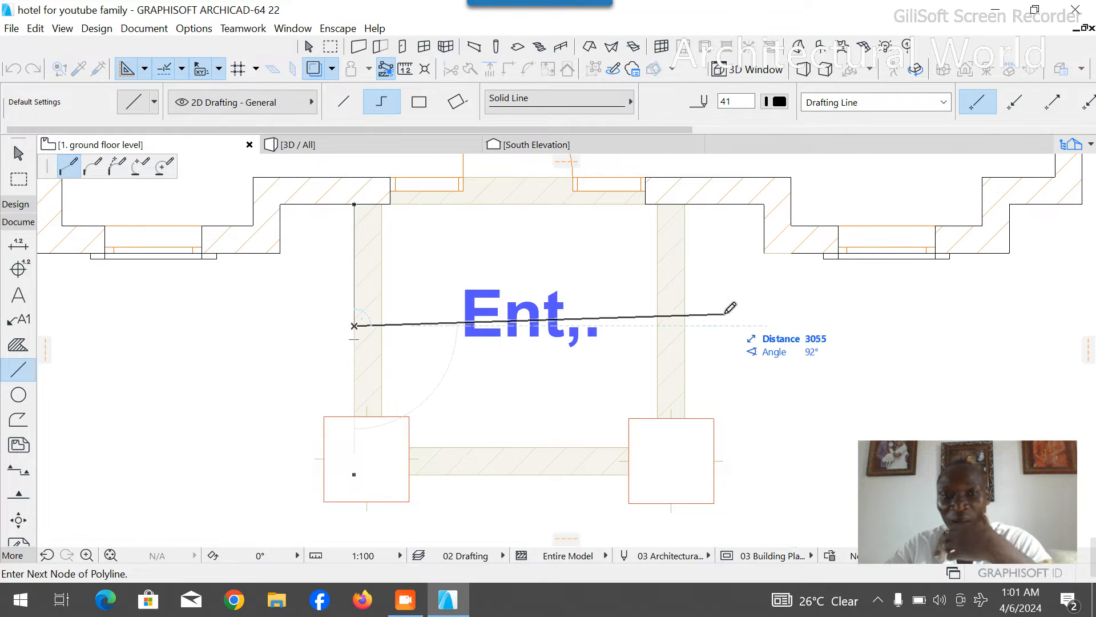
- Continue the polyline across the entrance to its east edge and back to the front wall, and finish it
click(685, 326)
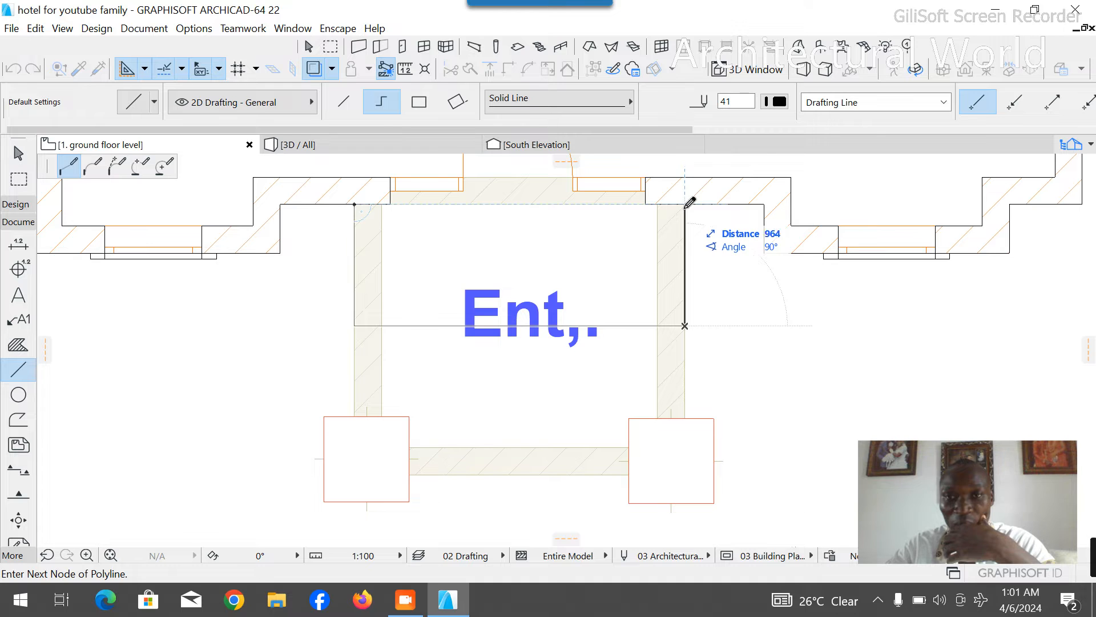
click(685, 204)
right_click(714, 261)
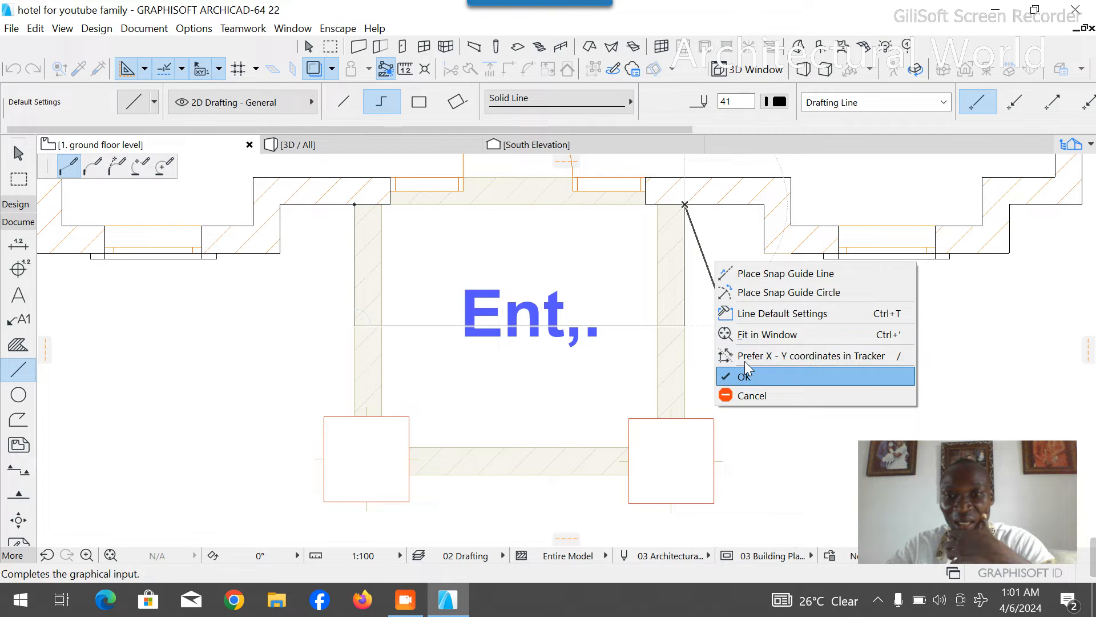
click(737, 379)
scroll(651, 394, down, 4)
scroll(608, 337, down, 5)
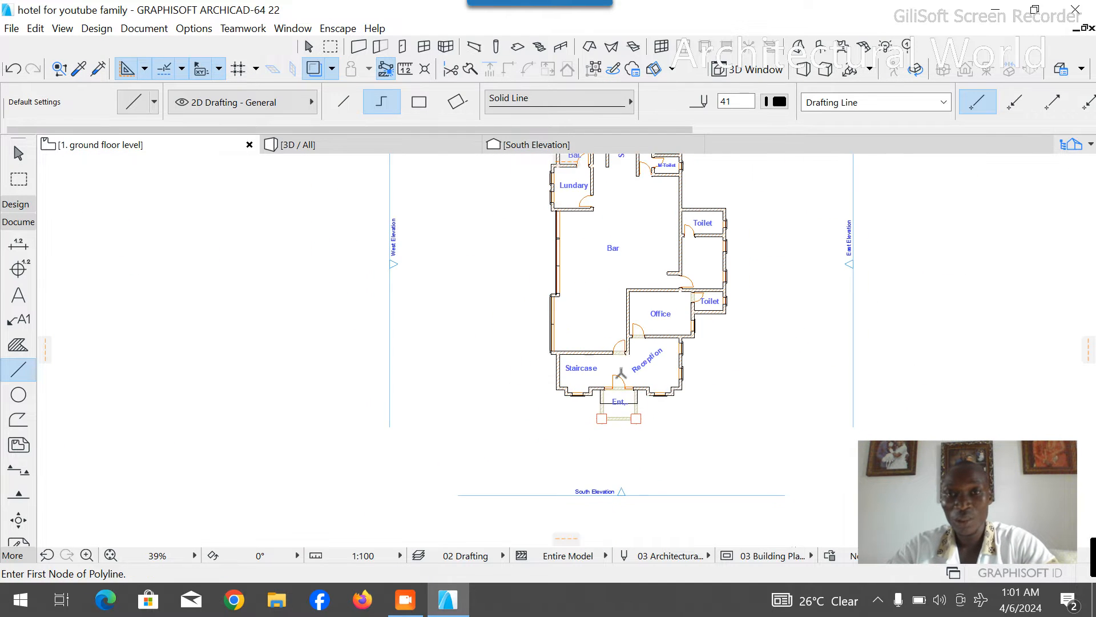
scroll(608, 336, down, 3)
scroll(636, 180, up, 5)
scroll(509, 200, down, 4)
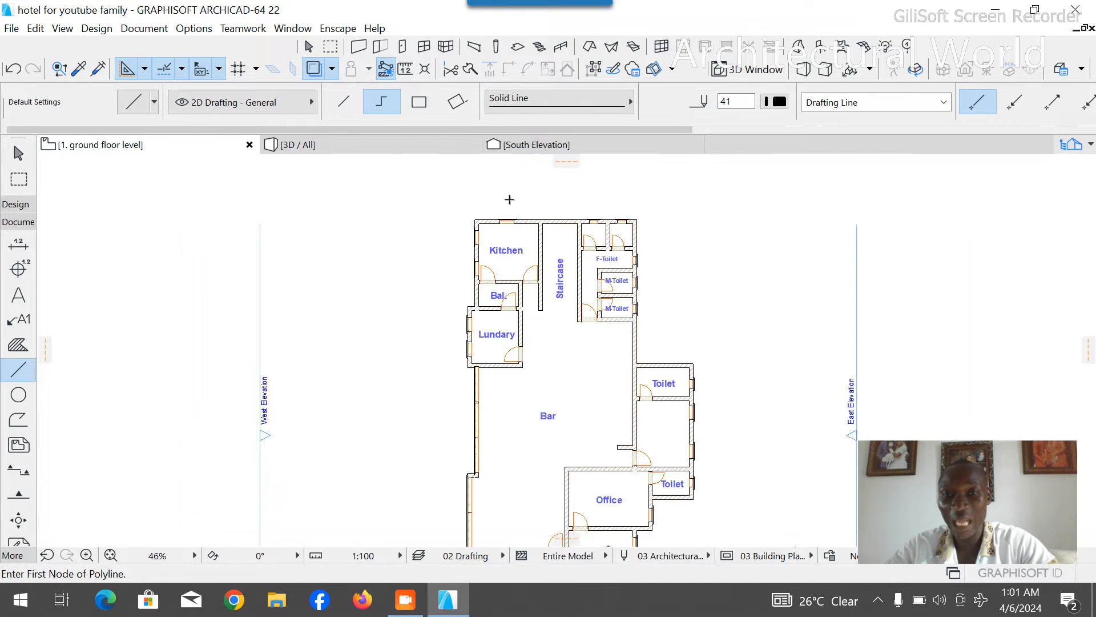
key(Escape)
- Select the three new entrance lines and set their pen to red, number 20
scroll(571, 423, up, 5)
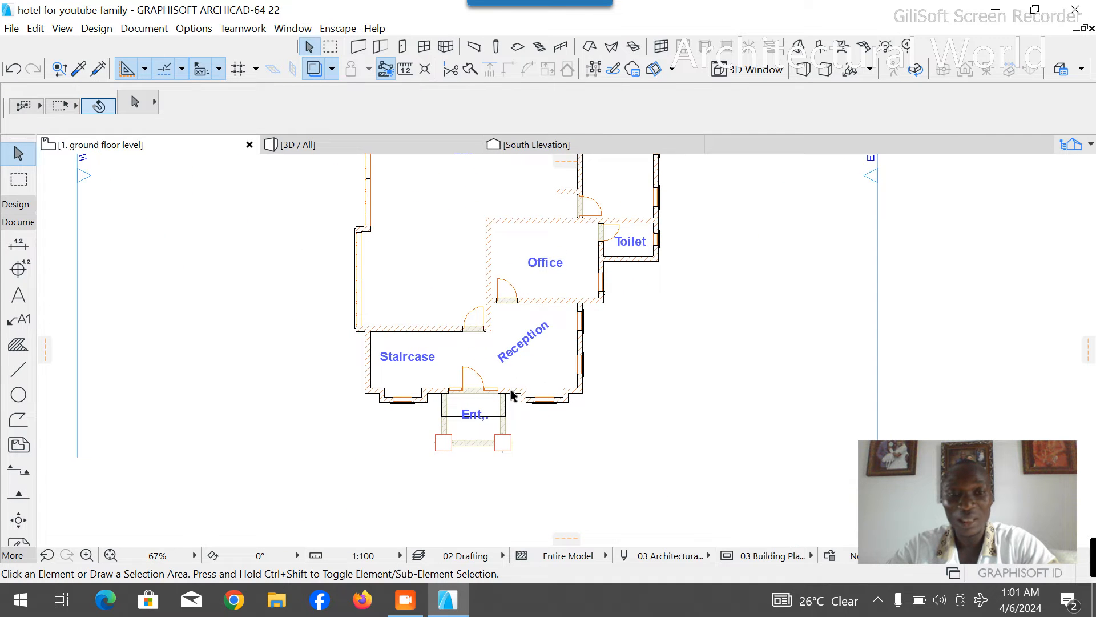
scroll(475, 409, up, 5)
click(526, 415)
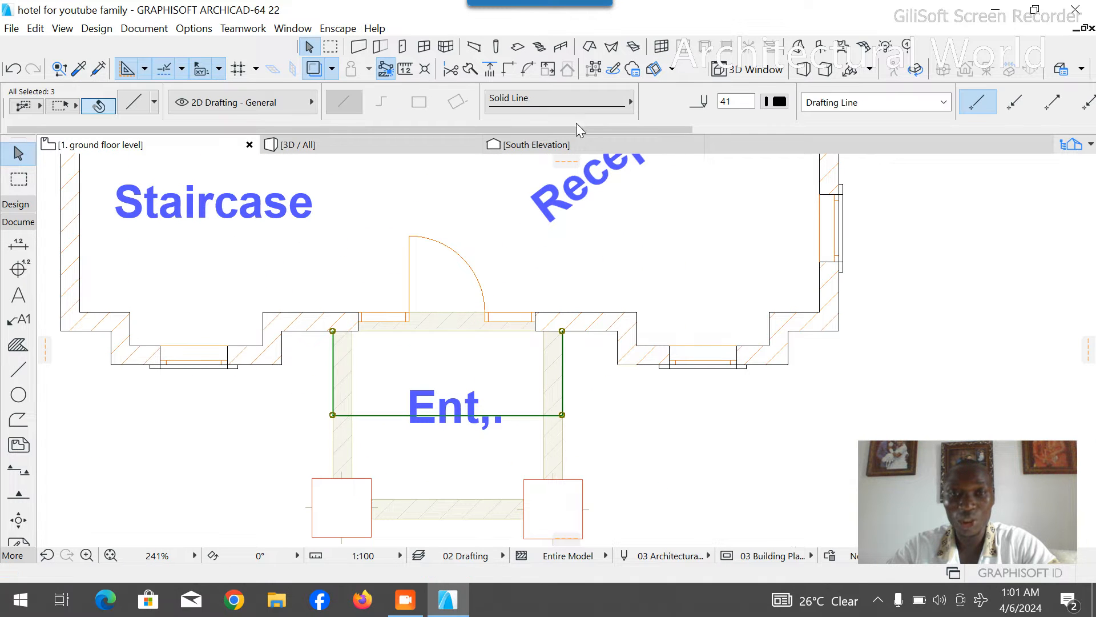
click(776, 102)
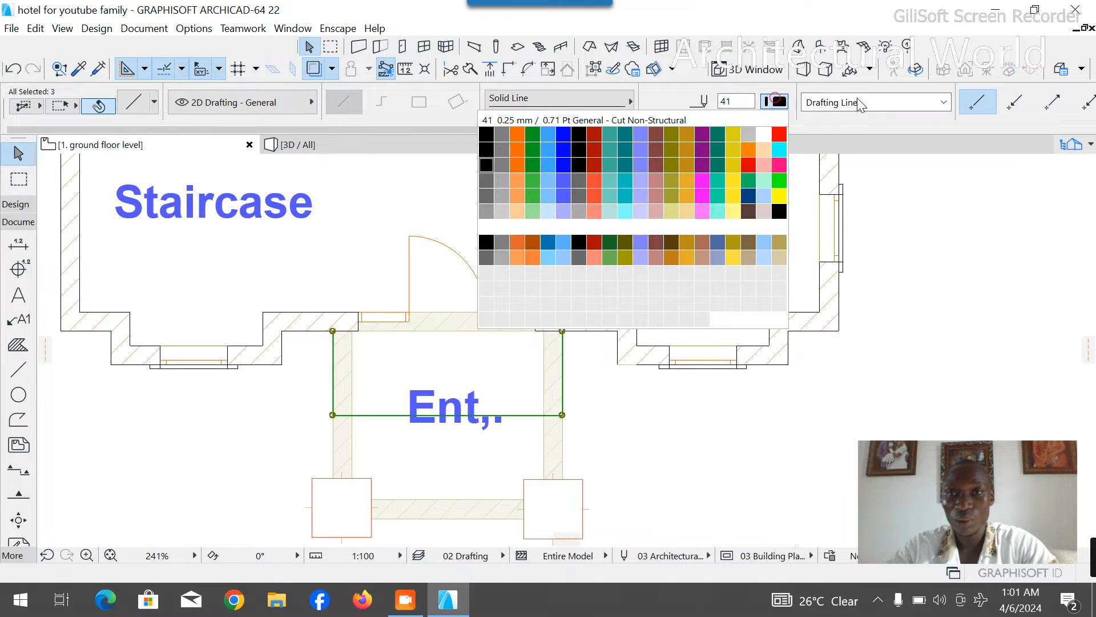
click(779, 133)
- Try the Dotted line type on the entrance lines, change it to a dashed type, and clear the selection
click(583, 98)
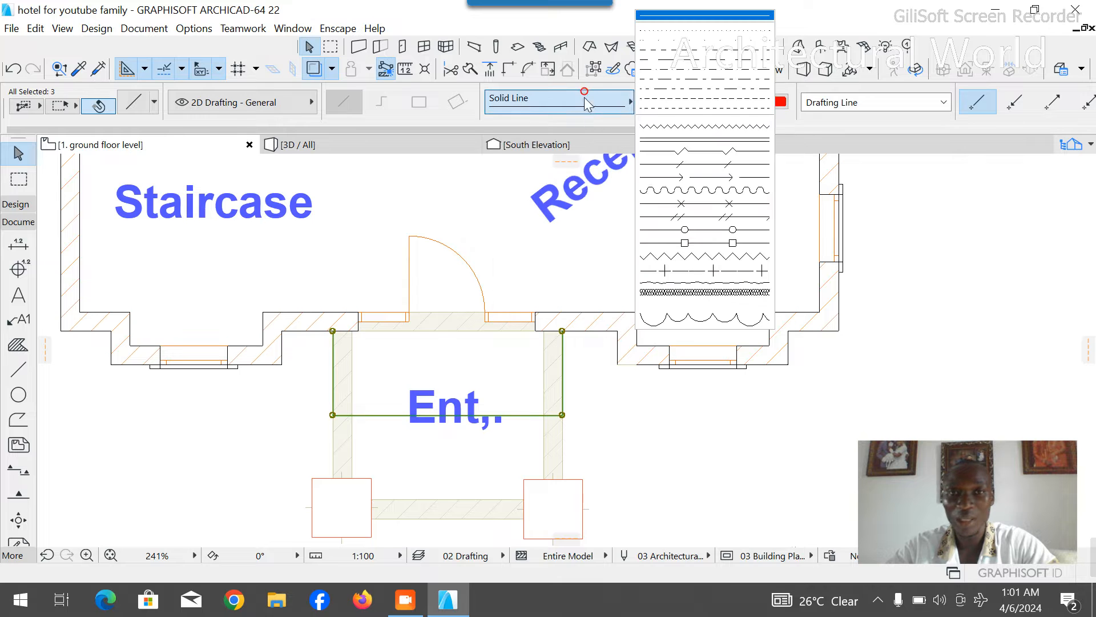
click(678, 40)
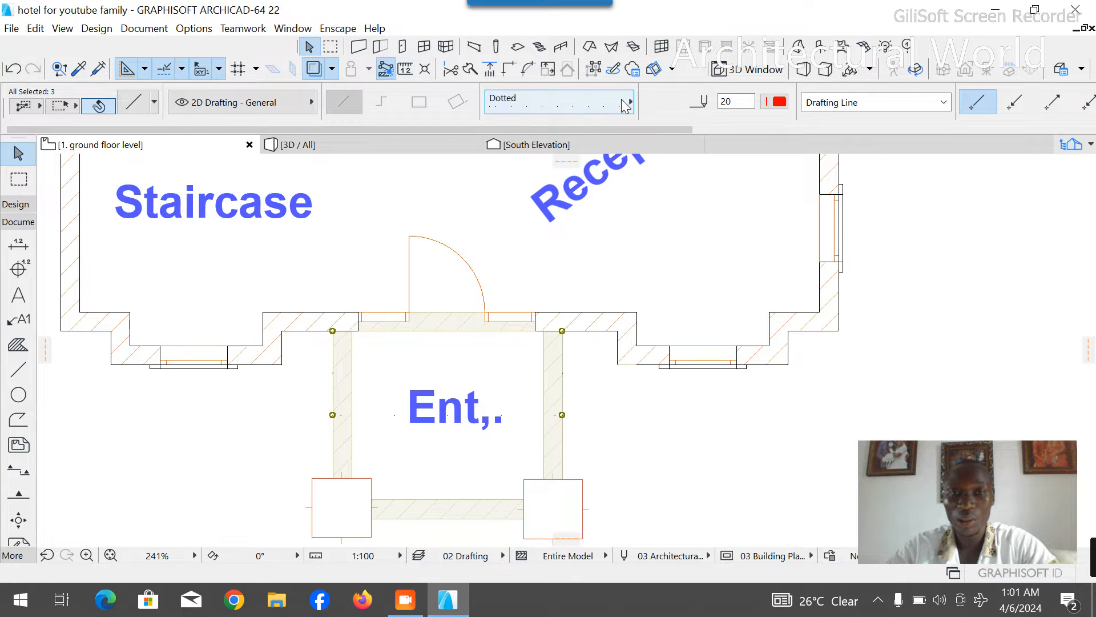
click(587, 106)
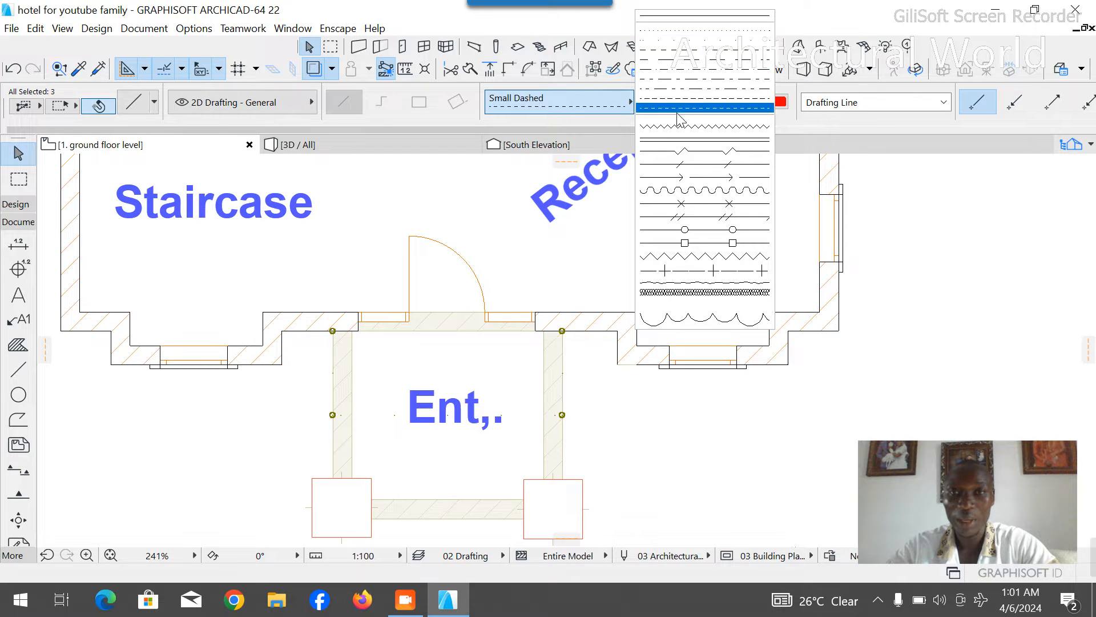
click(694, 64)
click(673, 397)
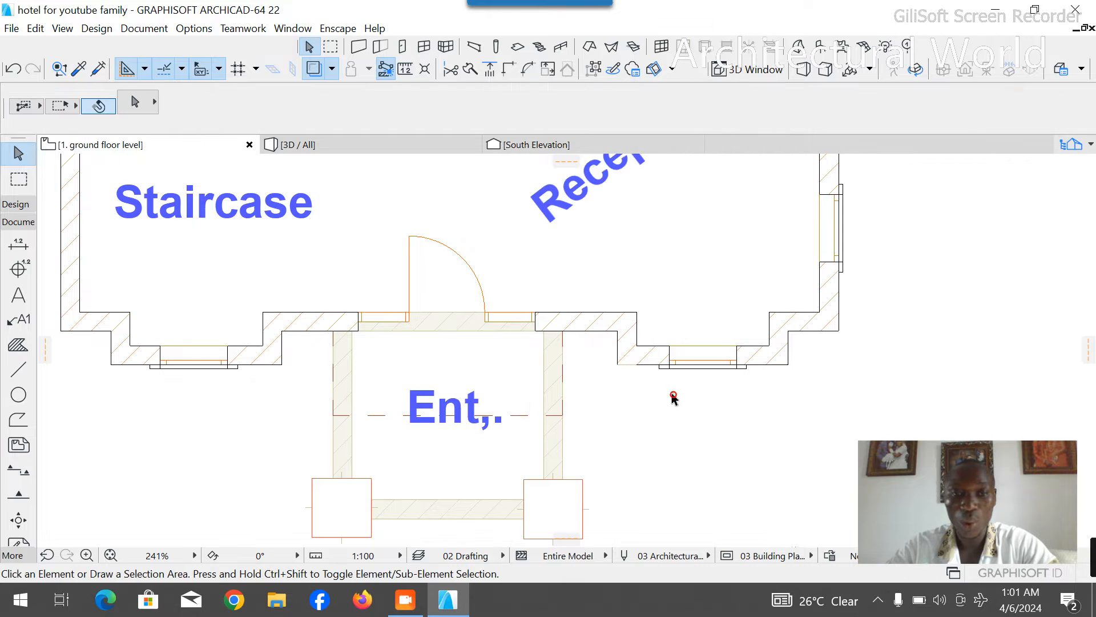
scroll(557, 328, down, 5)
scroll(557, 324, down, 3)
scroll(225, 318, up, 1)
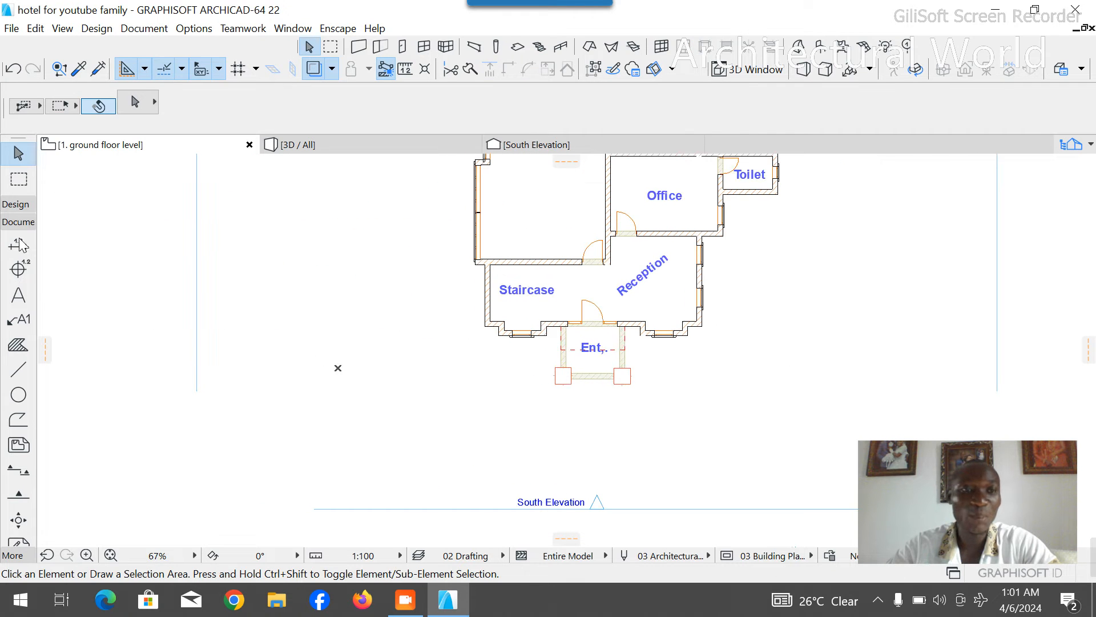
click(19, 223)
click(16, 204)
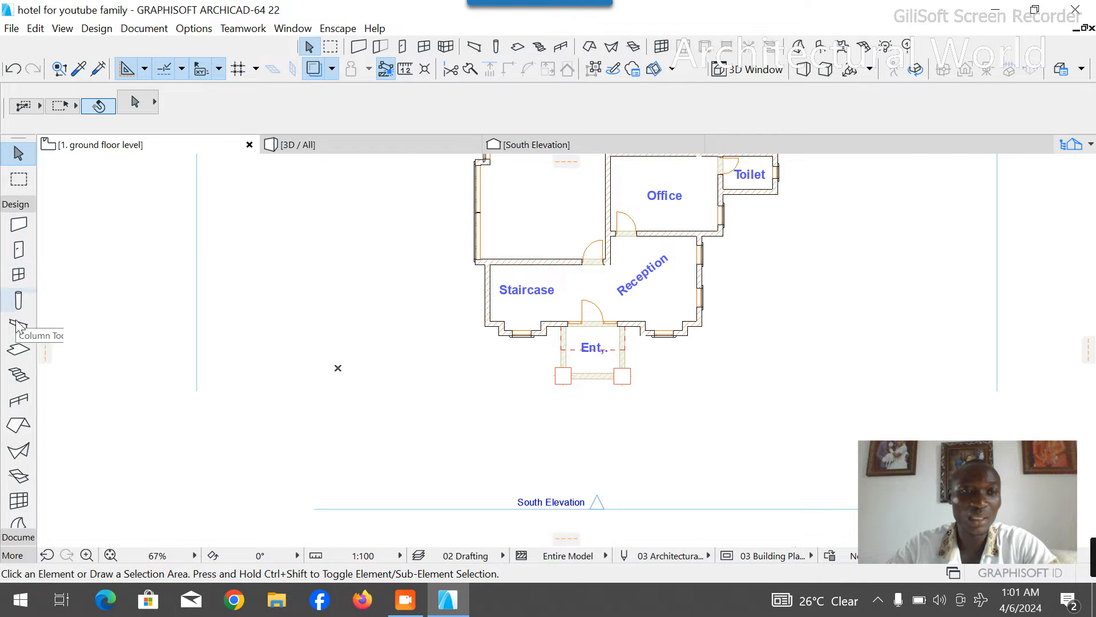
click(17, 351)
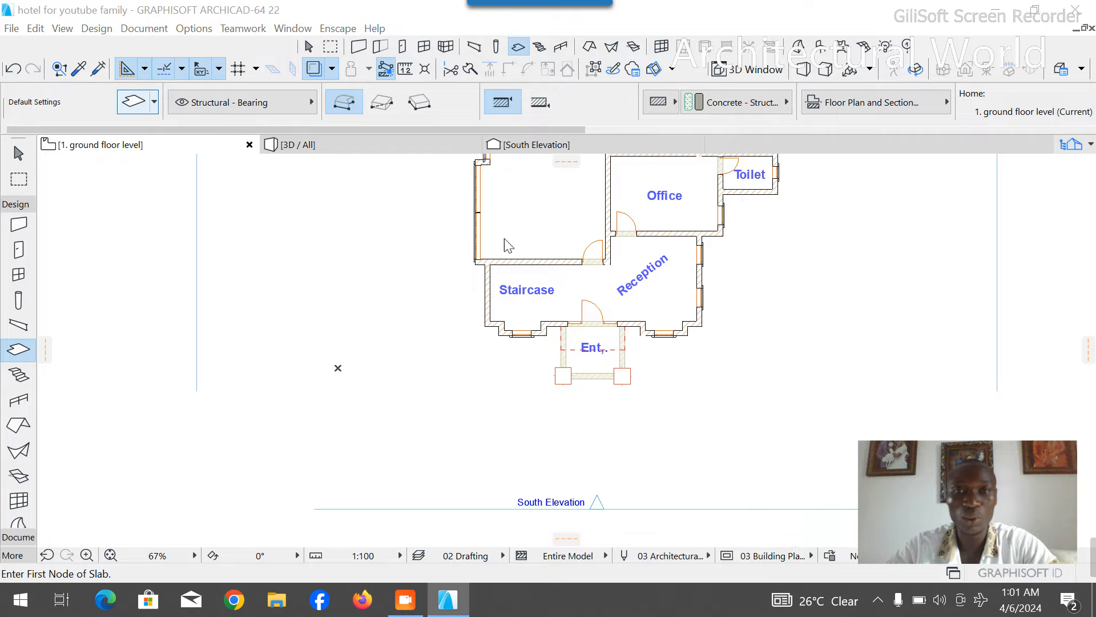
key(ctrl+t)
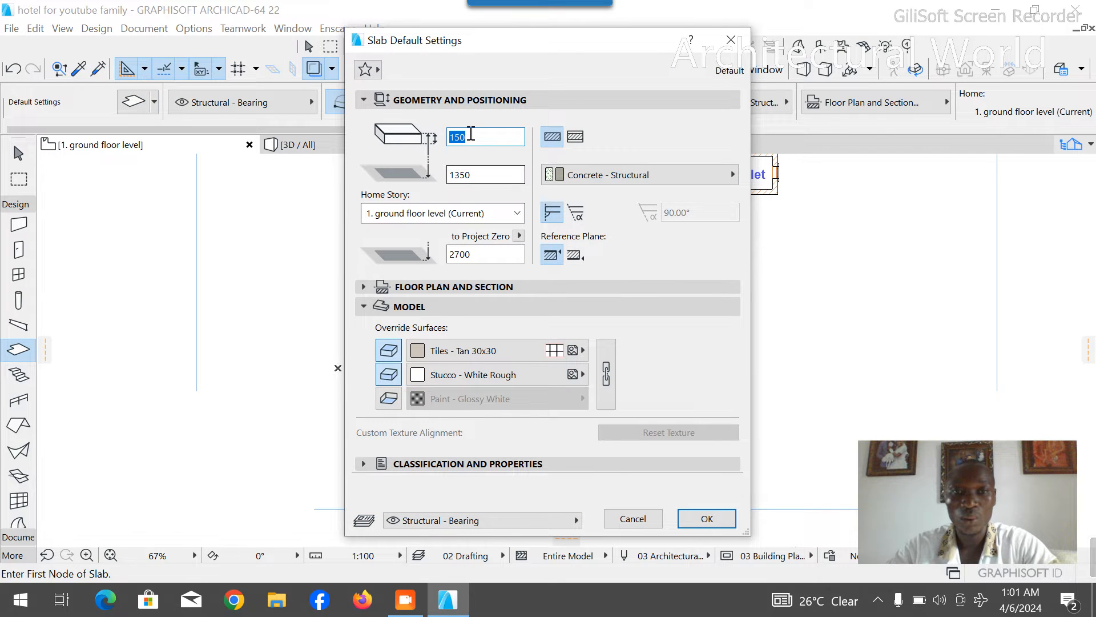
click(478, 174)
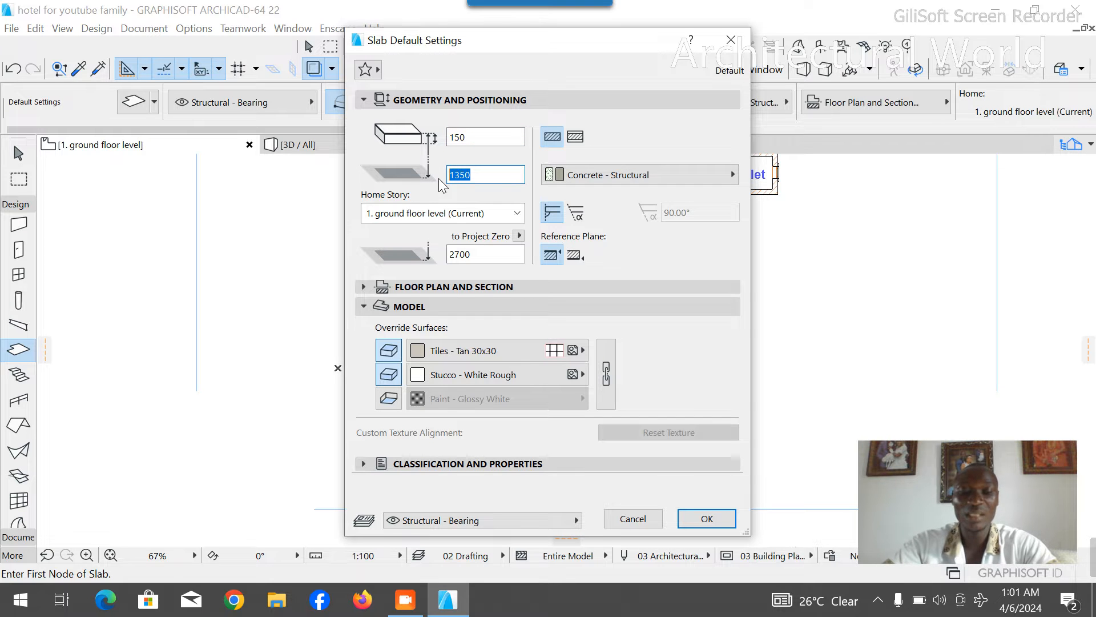
key(Escape)
key(Escape)
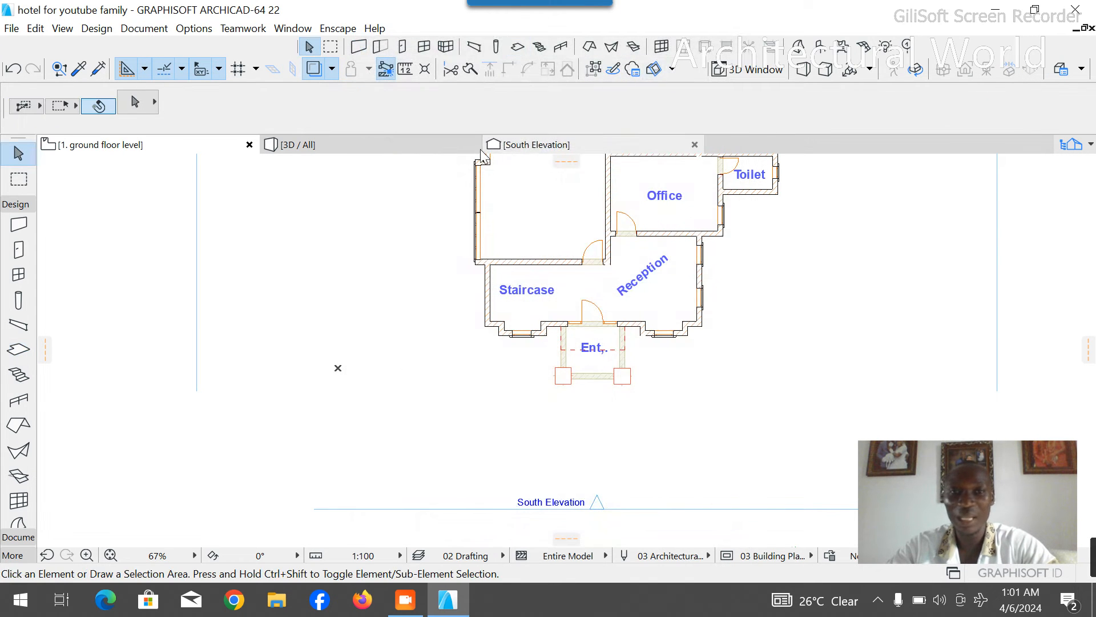
- Check the height of the front side wall in the 3D view, and return to the ground floor plan
click(396, 141)
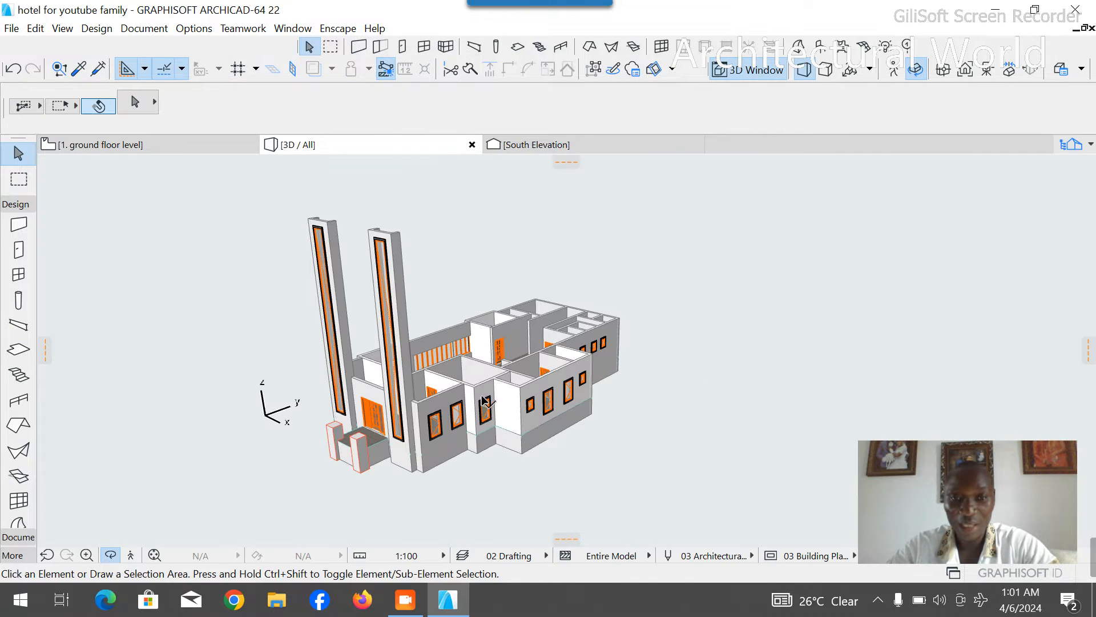
scroll(483, 398, up, 3)
click(429, 394)
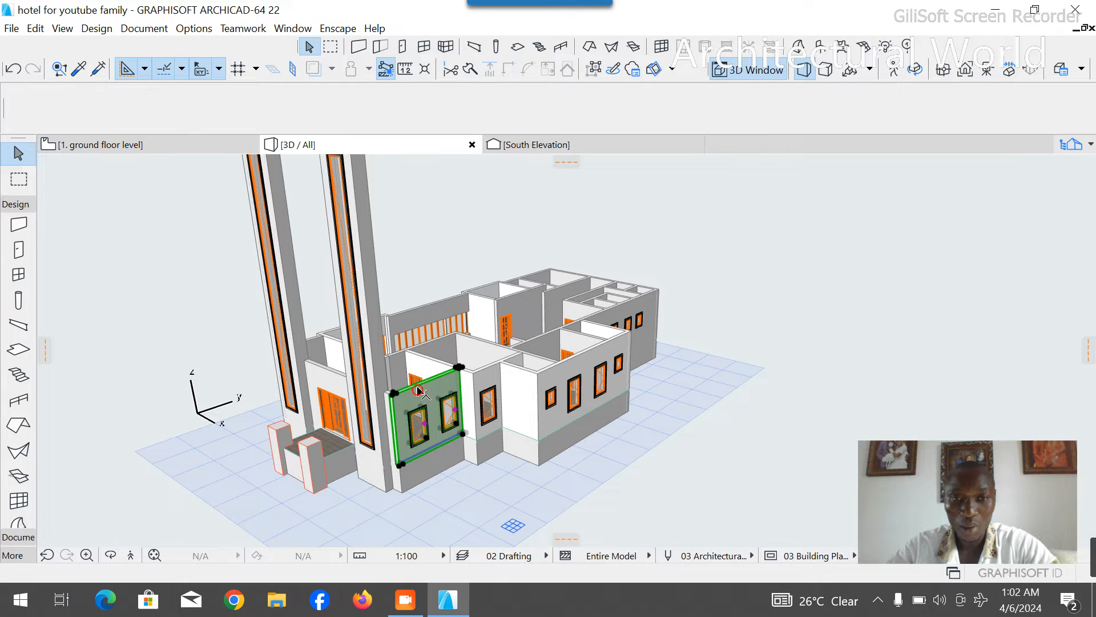
scroll(625, 112, down, 5)
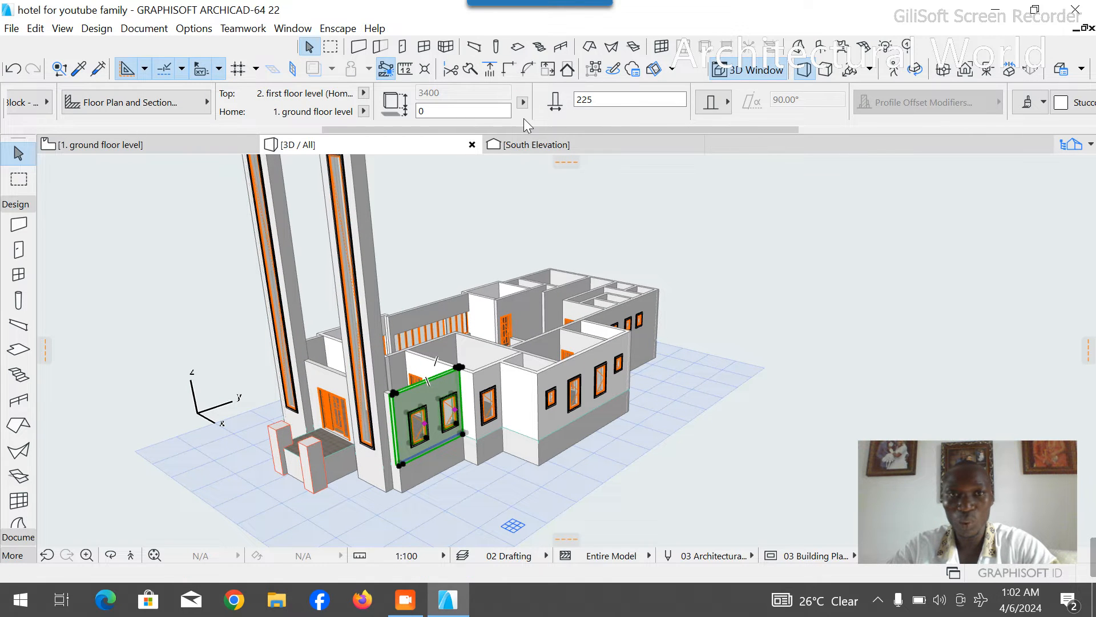
click(392, 249)
click(140, 143)
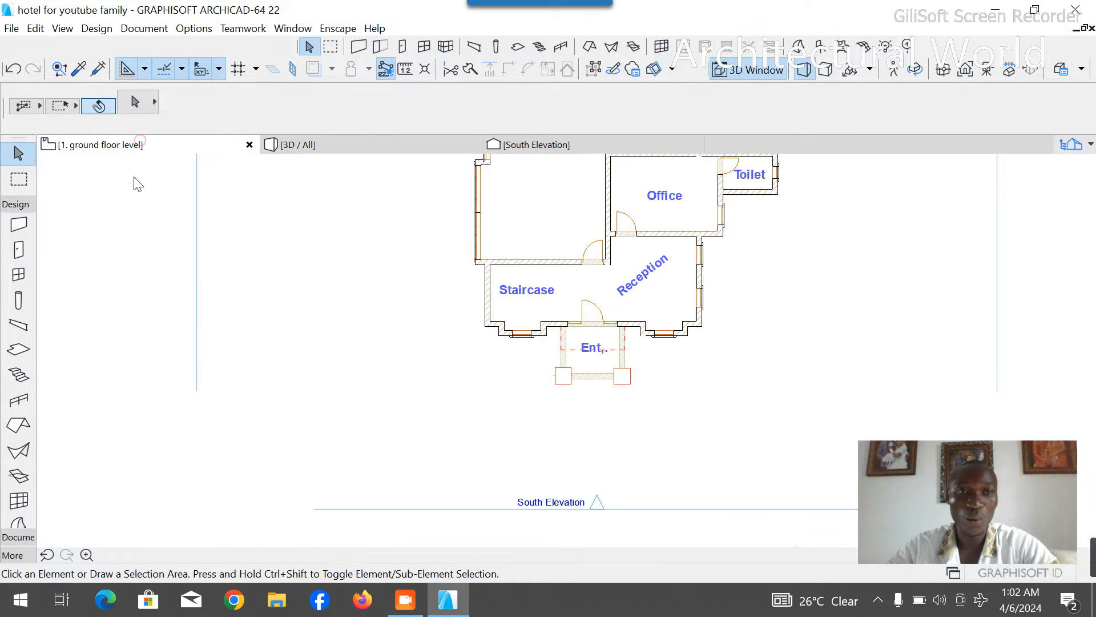
- Open the default settings of the Slab tool and set the offset to home story to 3400
click(20, 348)
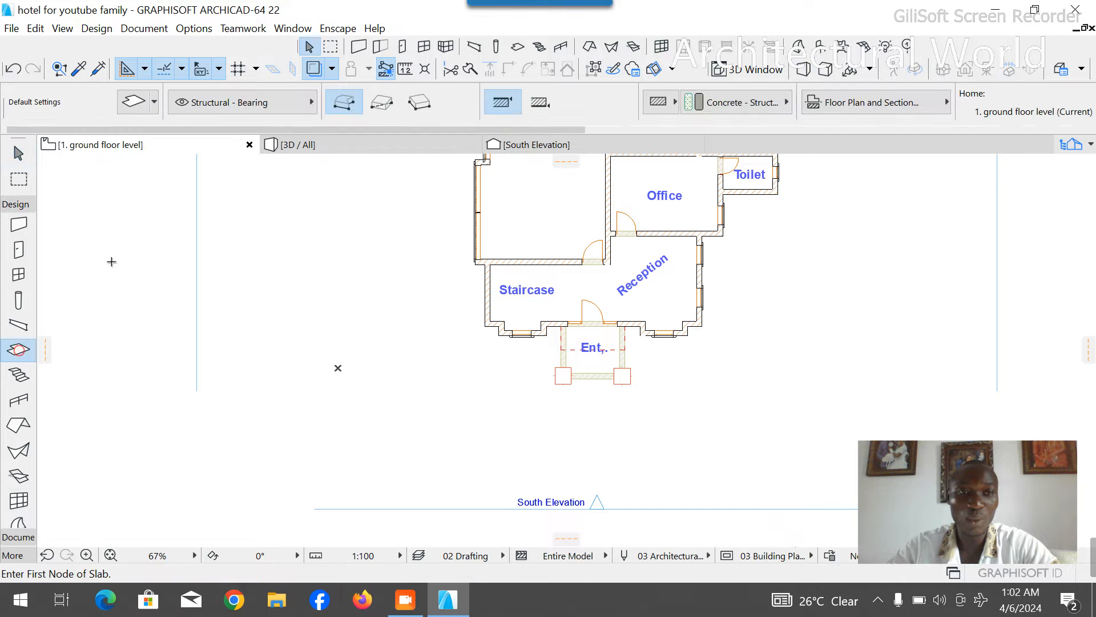
click(131, 103)
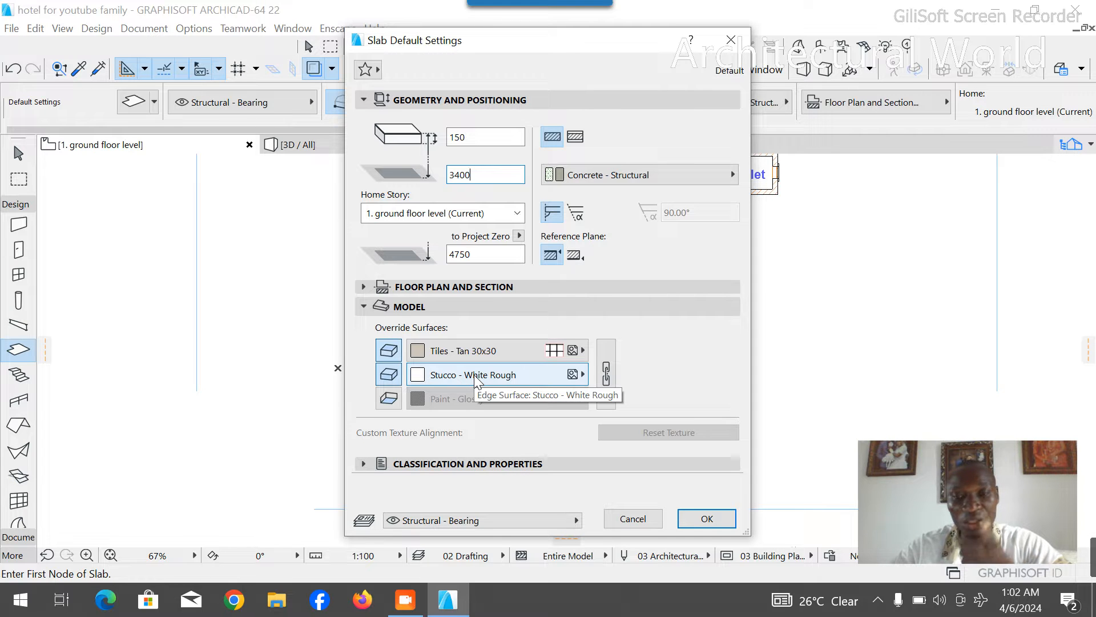
- Switch to File Explorer and open the render image "side" from the ezee-bult folder to examine the reference building
click(277, 604)
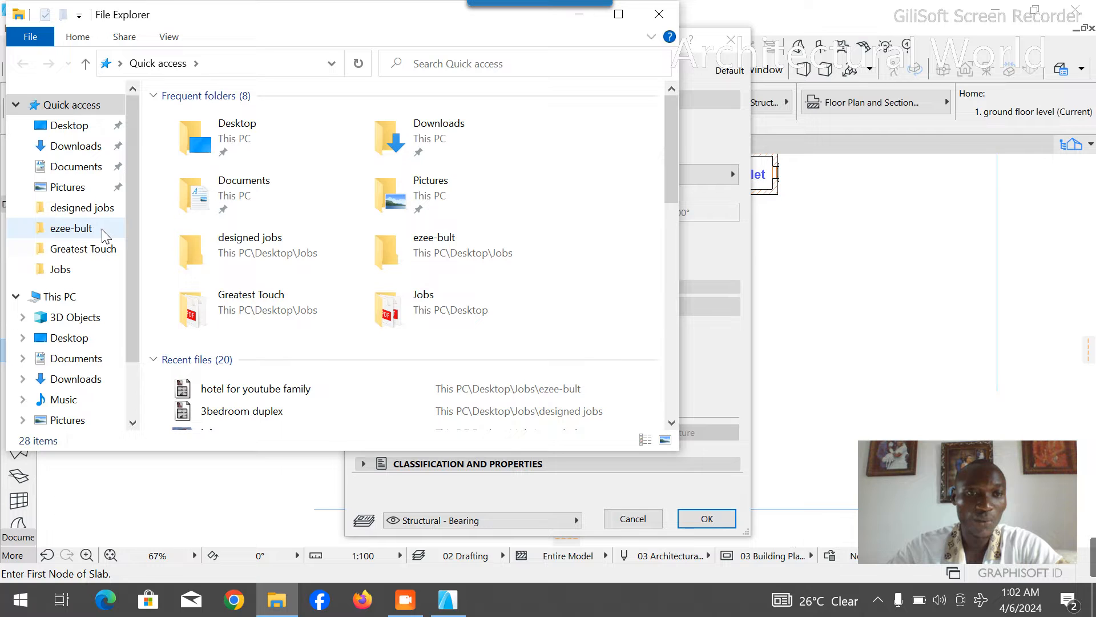
click(104, 229)
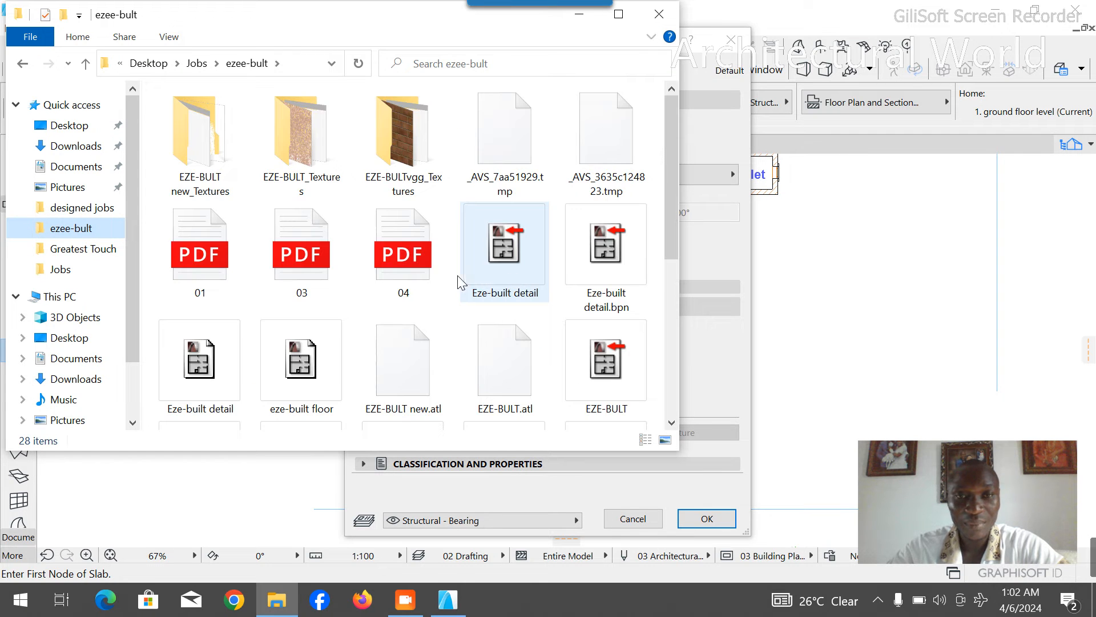
scroll(464, 281, down, 5)
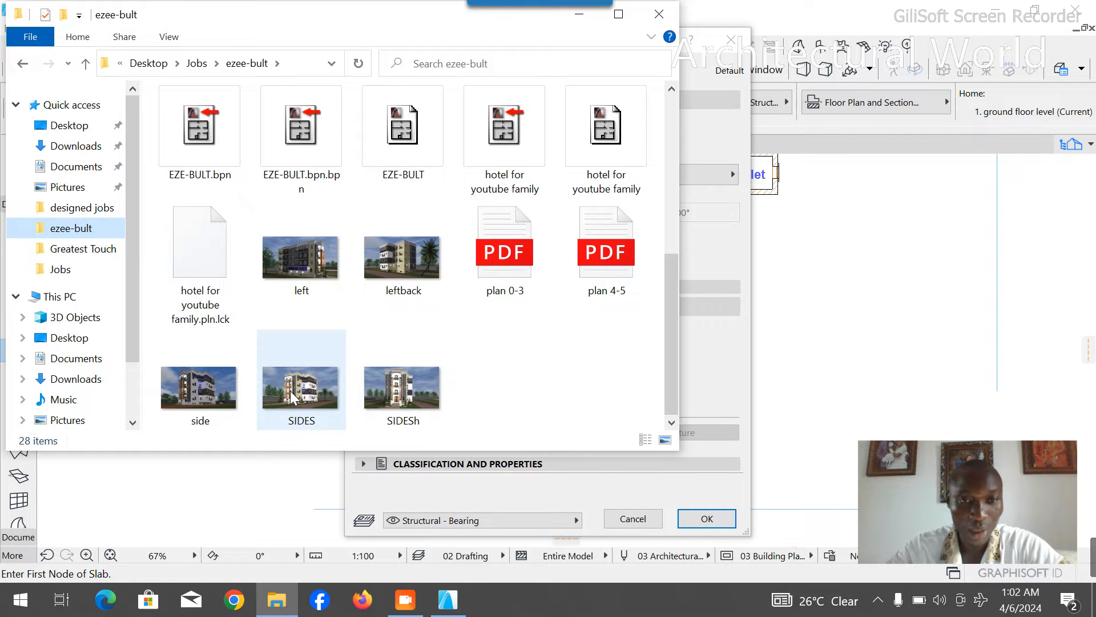
click(217, 391)
double_click(217, 390)
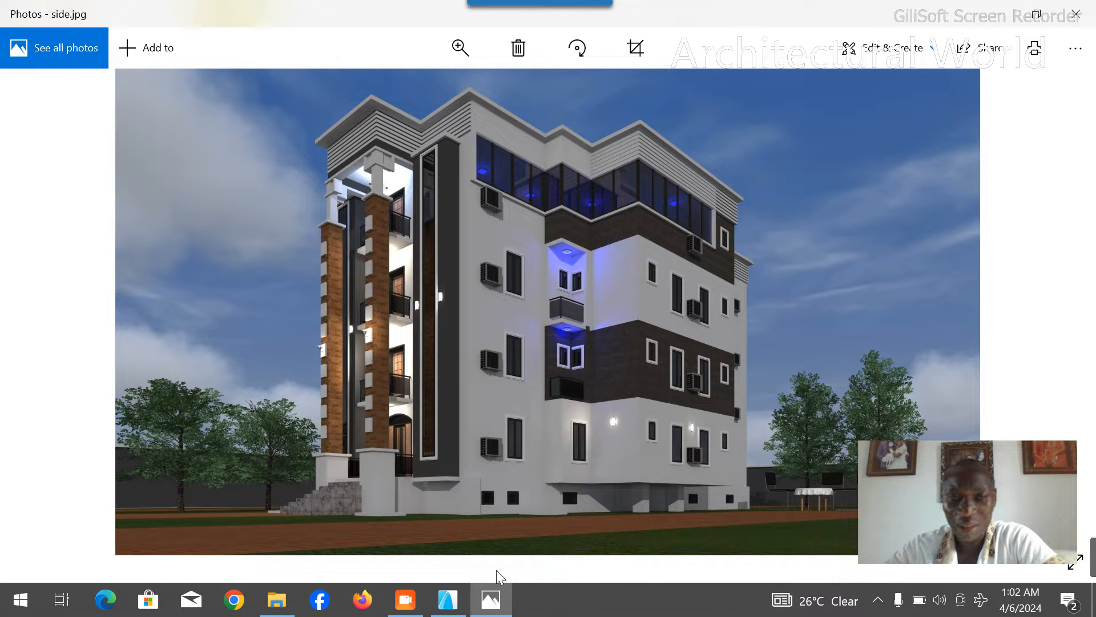
- Examine the SIDES render from the same folder, minimise the images and return to the slab settings in Archicad
click(276, 600)
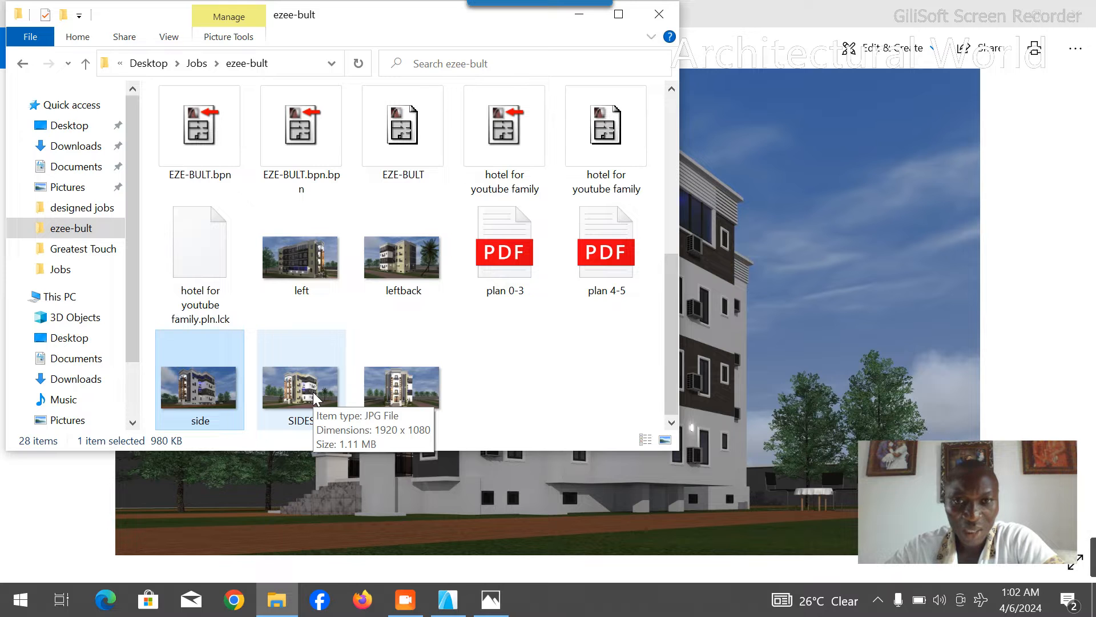
double_click(315, 398)
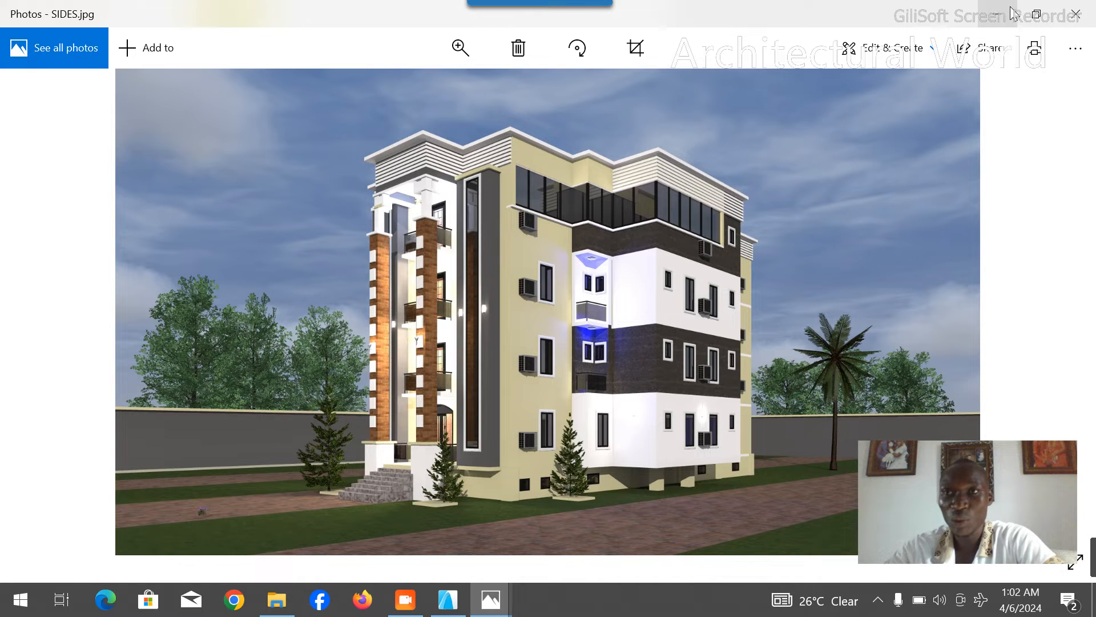
click(999, 16)
click(780, 121)
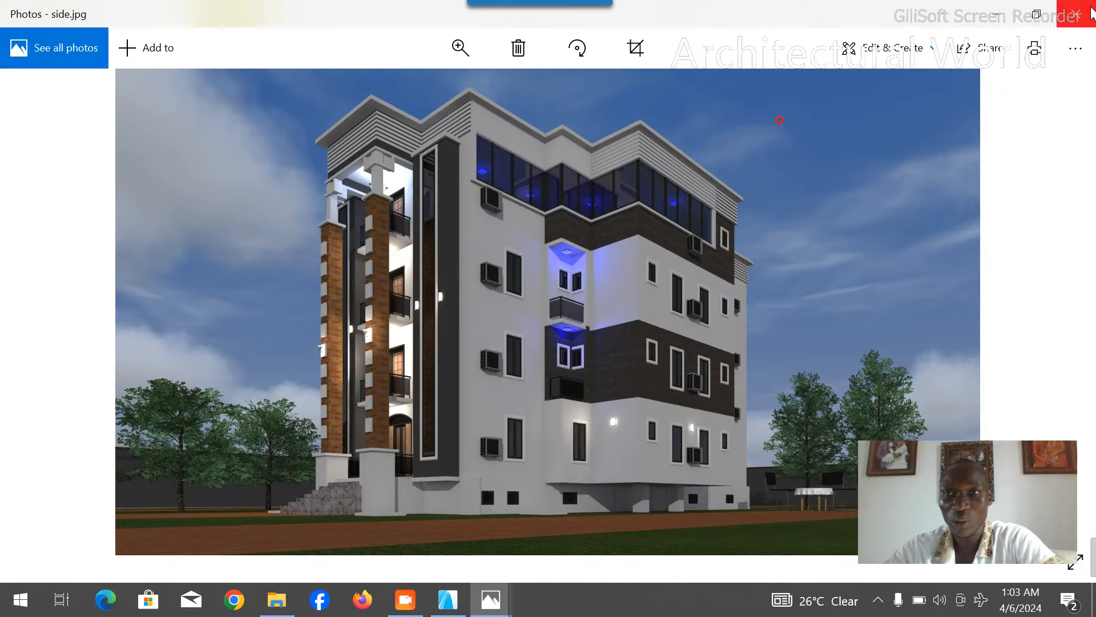
click(1000, 16)
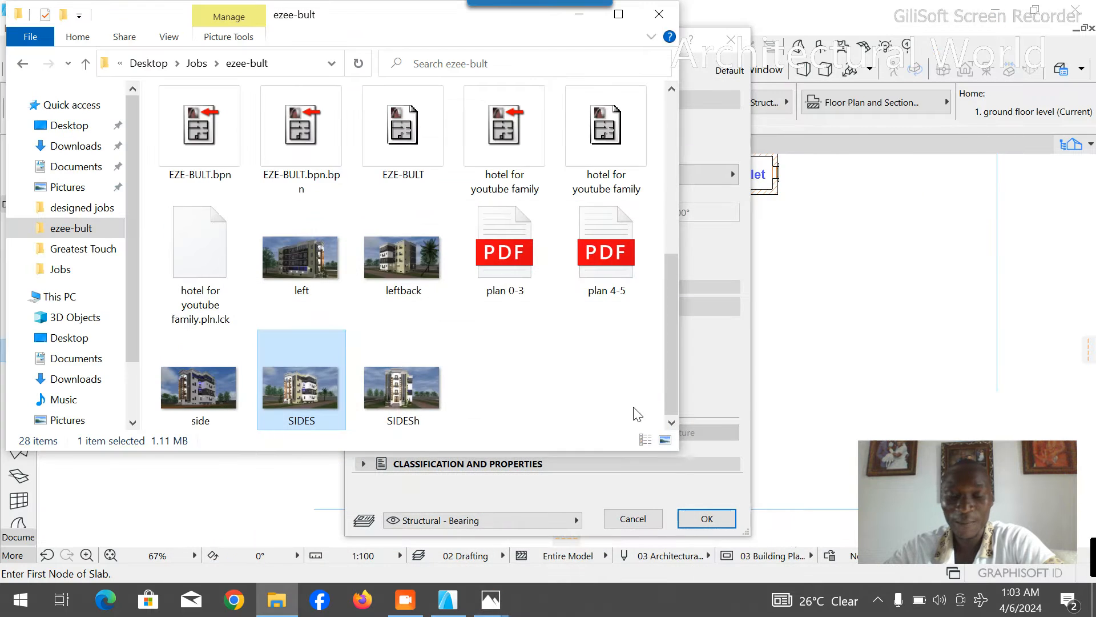
click(887, 264)
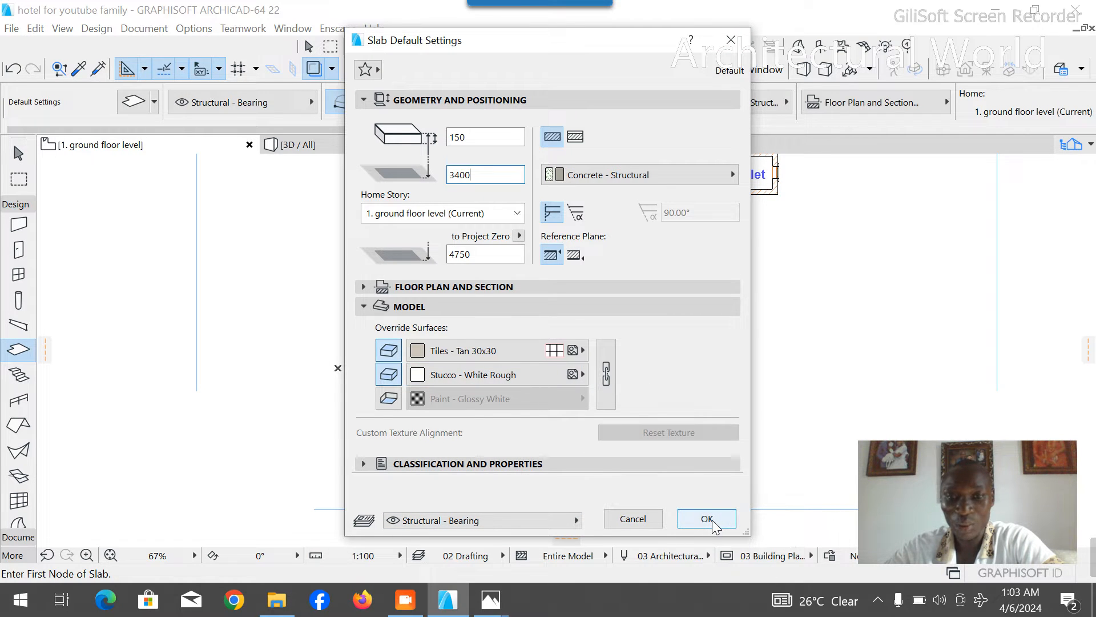
- Override the slab's bottom surface with Ceiling - Tile-60x60 and accept the default settings
click(388, 398)
click(491, 399)
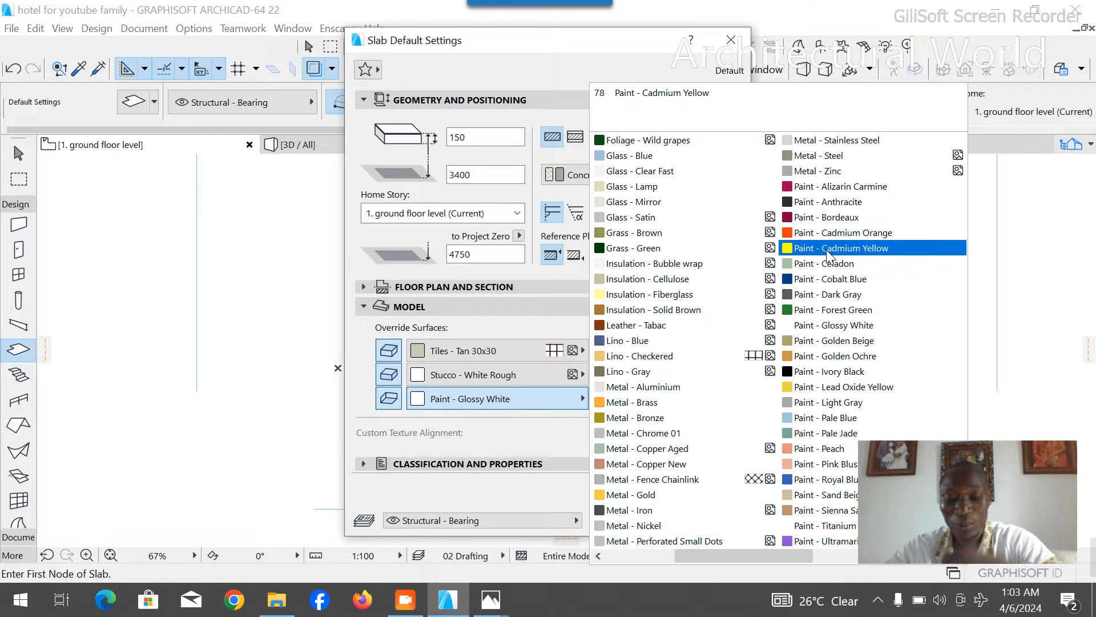
scroll(828, 255, up, 2)
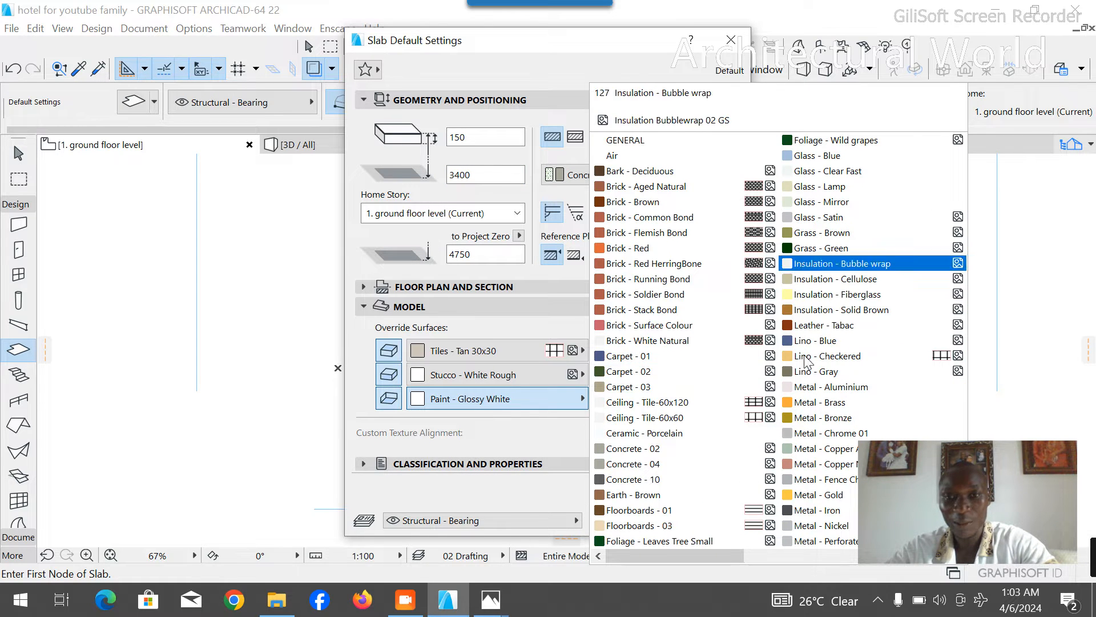
click(676, 415)
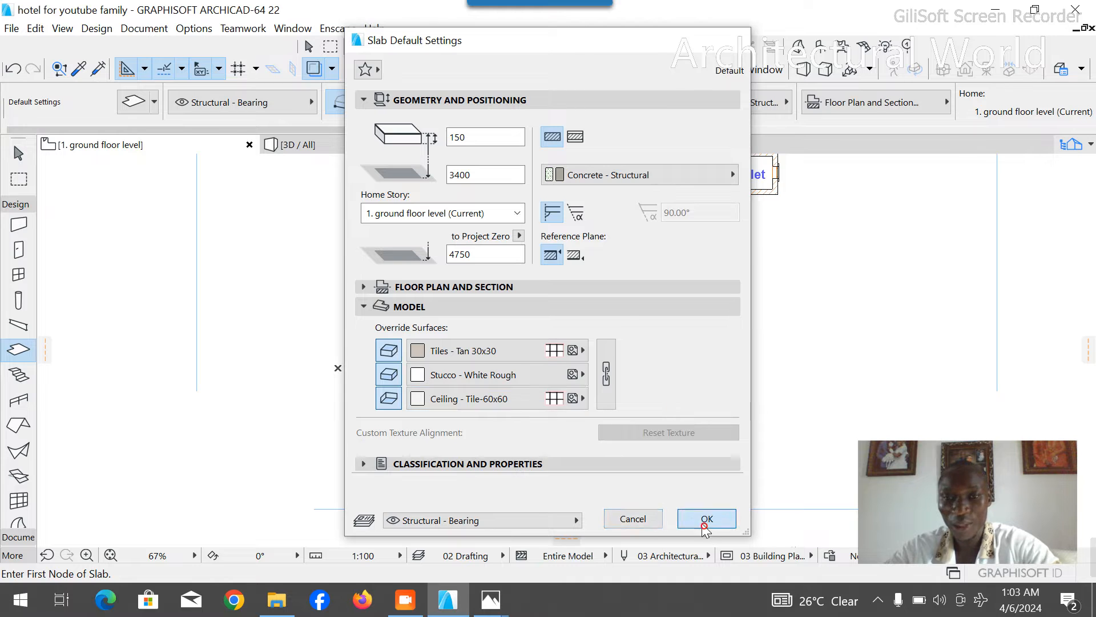
click(707, 519)
- Start the slab outline at the kitchen's outer north-west corner and run it along the north wall to the building's north-east corner
scroll(534, 357, down, 5)
scroll(529, 247, up, 8)
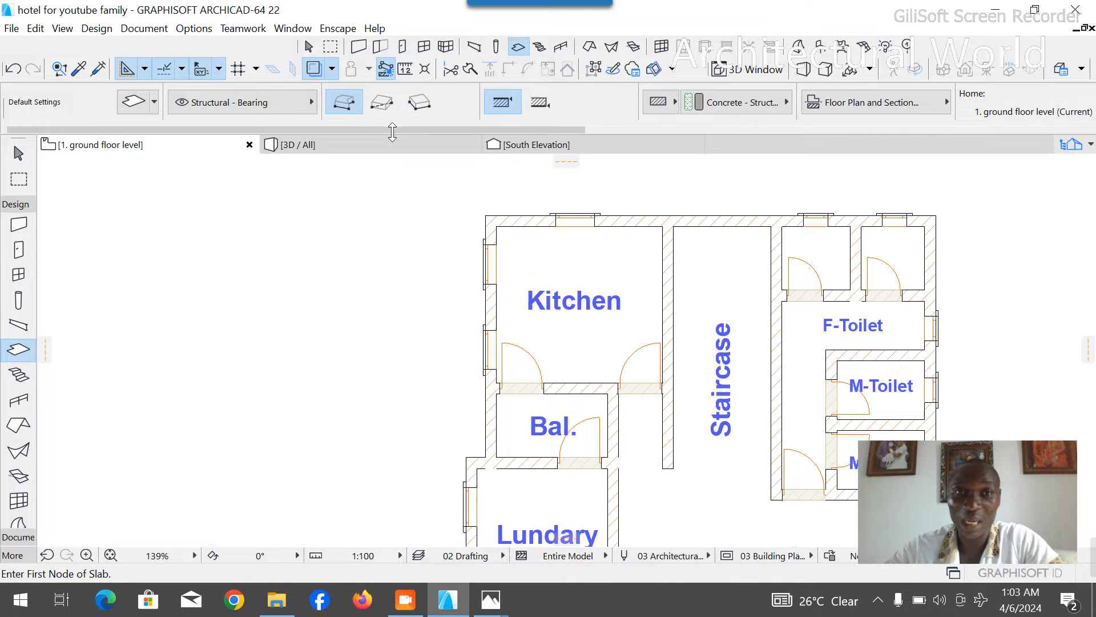
scroll(481, 211, up, 3)
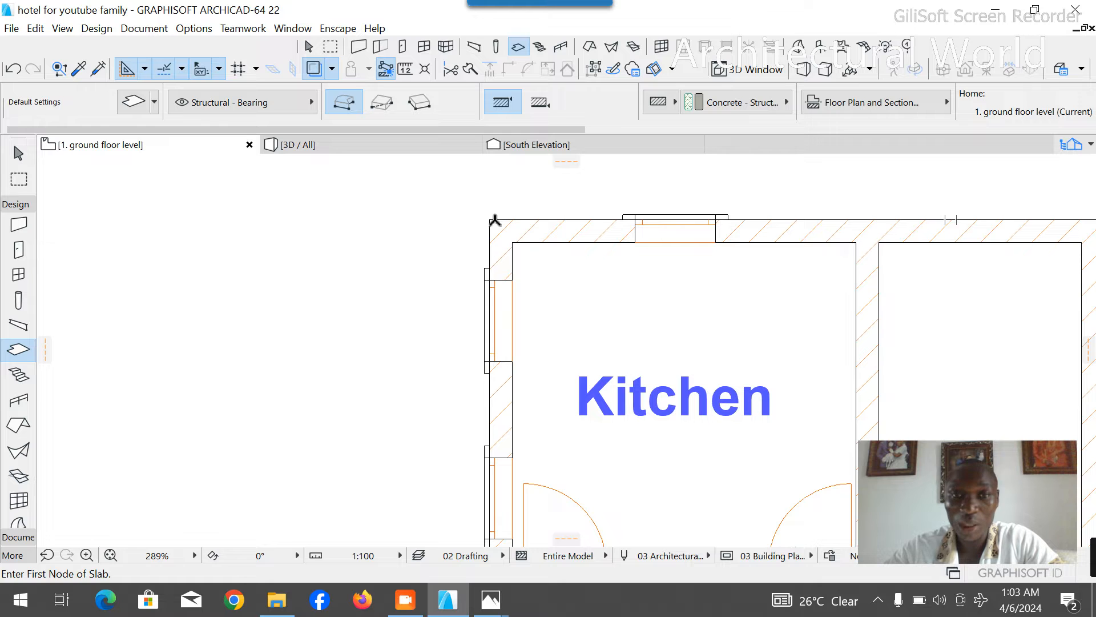
click(488, 219)
scroll(379, 202, down, 5)
scroll(736, 212, up, 2)
scroll(736, 212, up, 2)
click(693, 228)
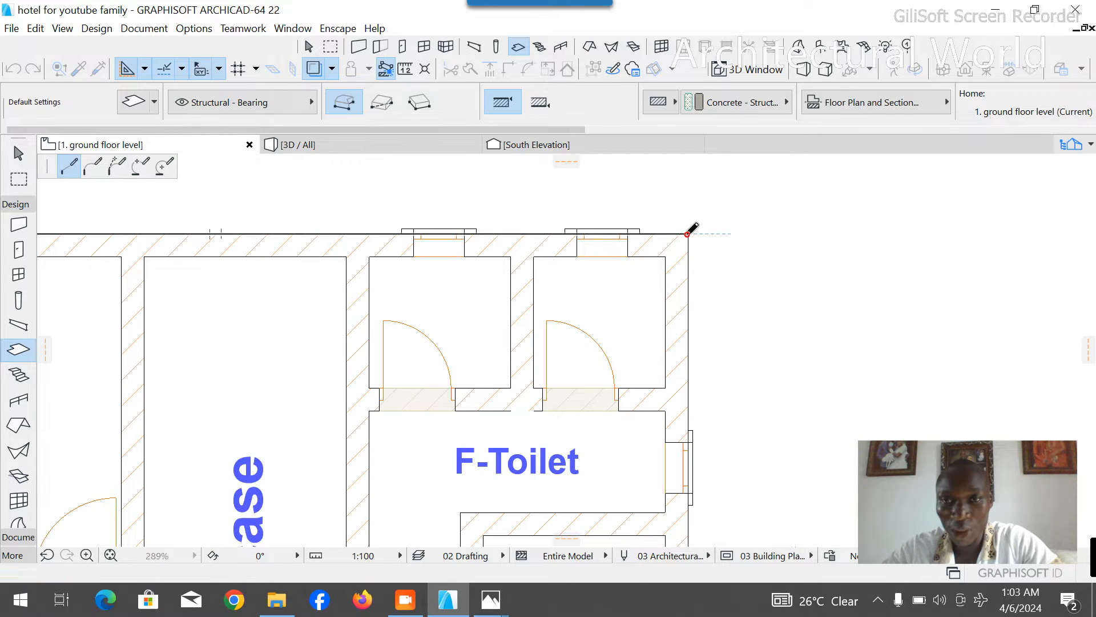
- Continue the slab outline down the east wall to the toilet wing's junction and out to that wing's north-east corner
scroll(692, 194, down, 4)
scroll(690, 367, up, 3)
scroll(684, 419, up, 2)
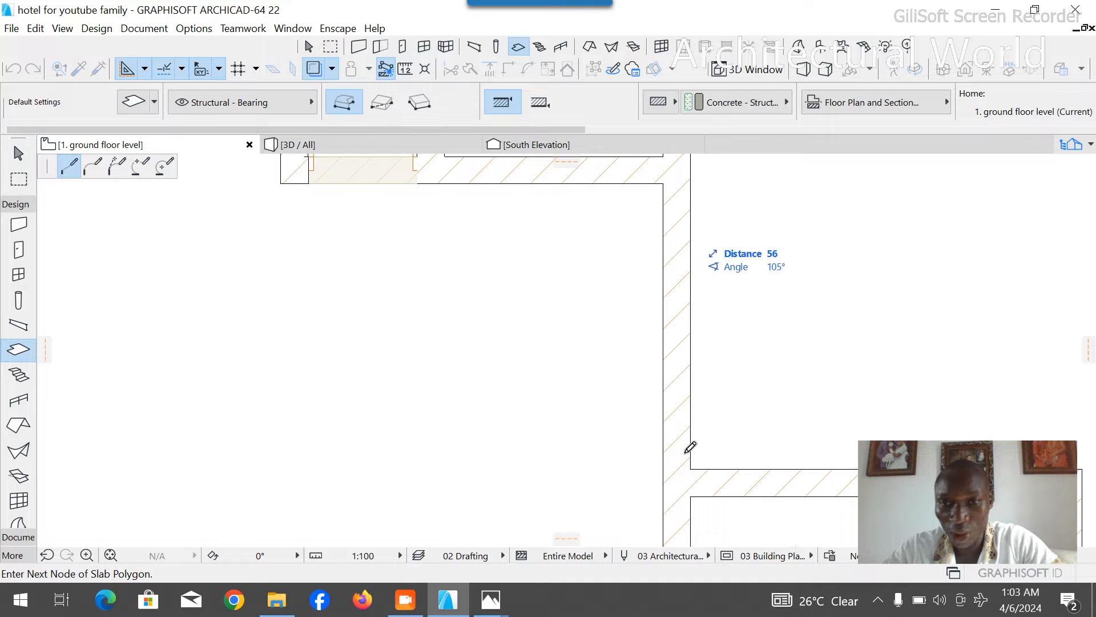
click(691, 469)
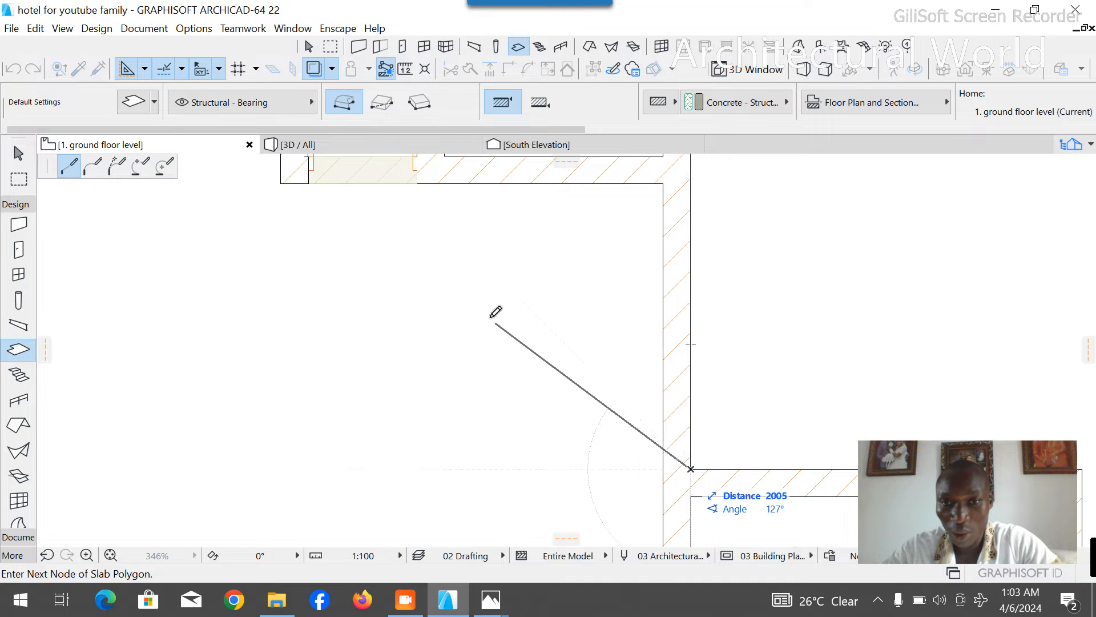
scroll(500, 297, down, 3)
scroll(579, 287, up, 1)
scroll(579, 287, up, 2)
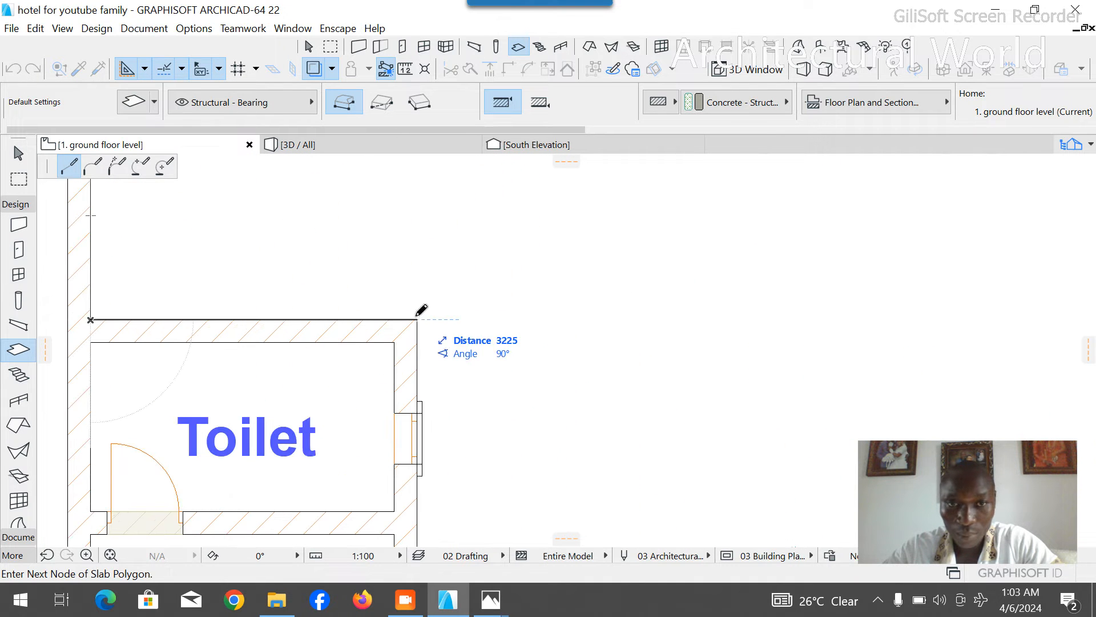
click(417, 314)
- Trace the slab outline around the office toilet's south-east corner and the office's outer corner to the reception's east wall
scroll(629, 246, down, 3)
scroll(612, 338, down, 3)
scroll(611, 323, up, 4)
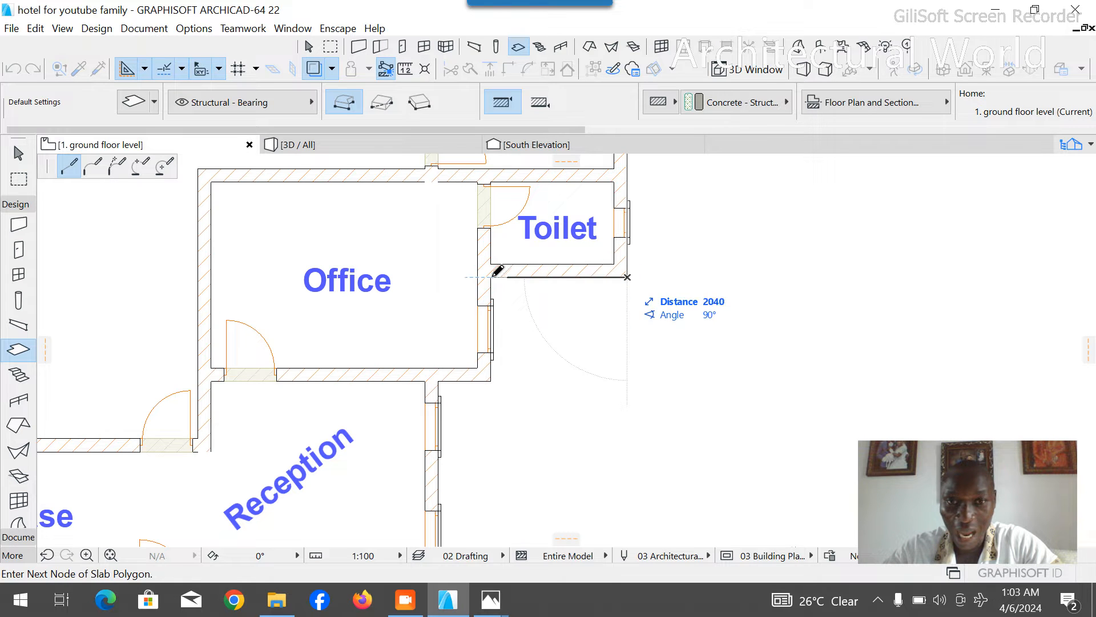
click(491, 277)
click(491, 381)
click(438, 381)
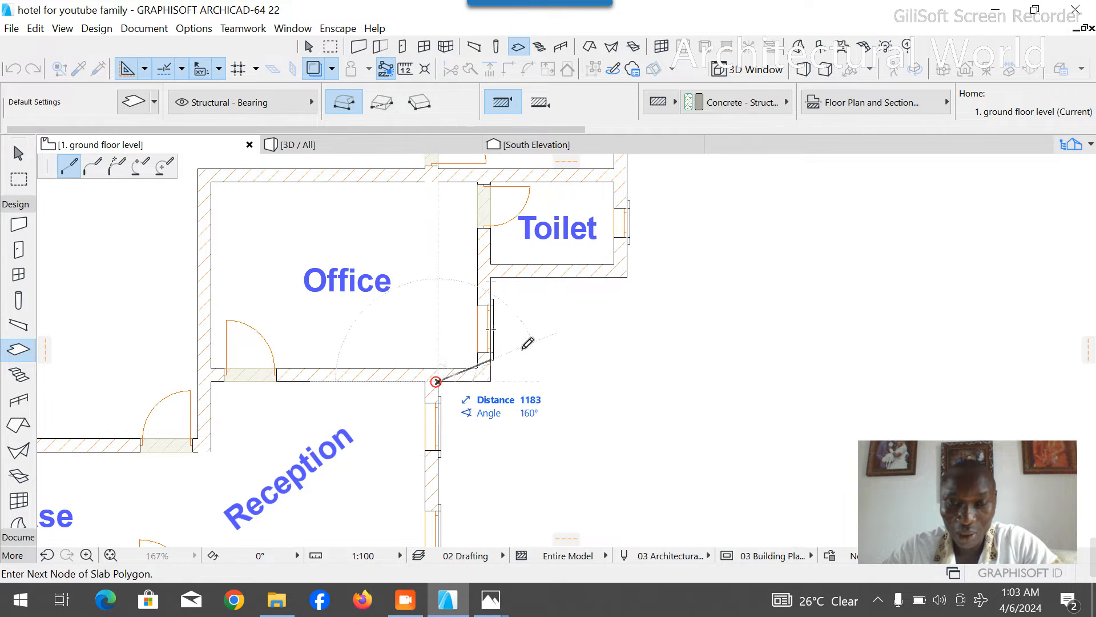
- Extend the slab outline down the reception's east wall to its outer south-east corner
scroll(577, 251, down, 5)
scroll(574, 370, up, 6)
scroll(573, 366, up, 3)
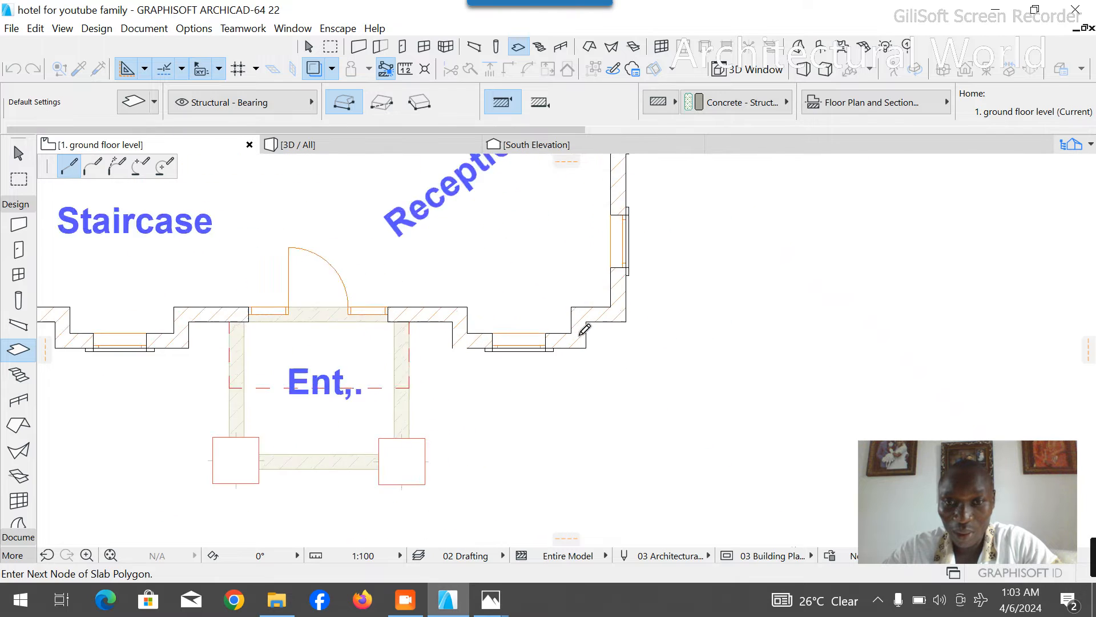
click(654, 312)
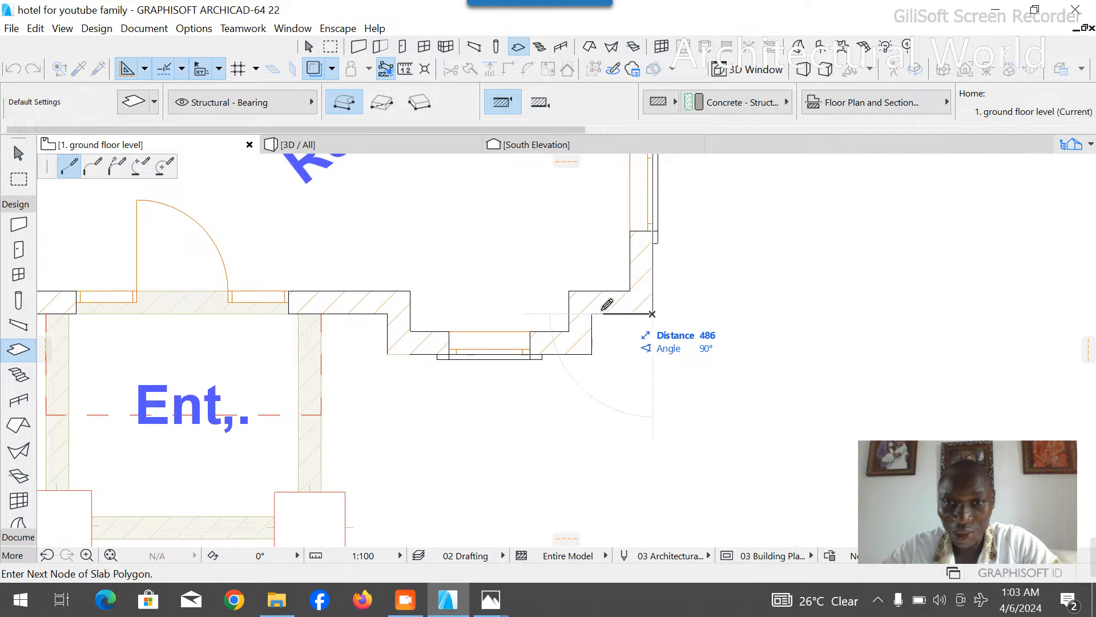
- Trace the slab outline around the reception's front bay window and along the front wall to the entrance's east side
click(592, 312)
click(593, 353)
click(388, 354)
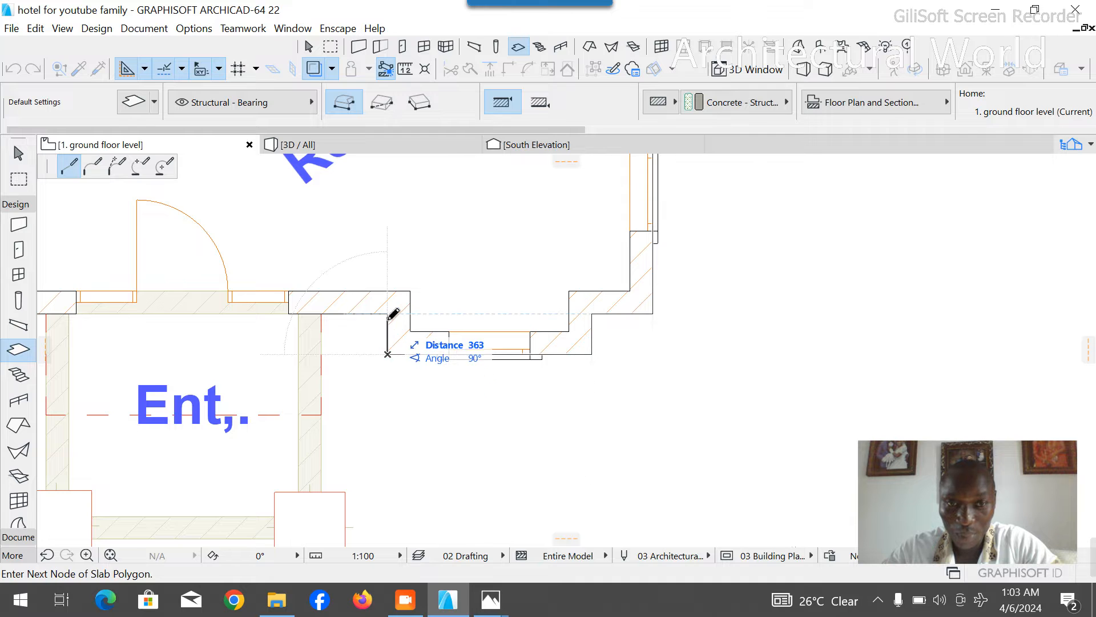
click(388, 314)
click(320, 312)
- Carry the slab outline over the entrance along its red dashed outline and back to the front wall on the entrance's west side
scroll(455, 320, down, 4)
scroll(318, 382, up, 8)
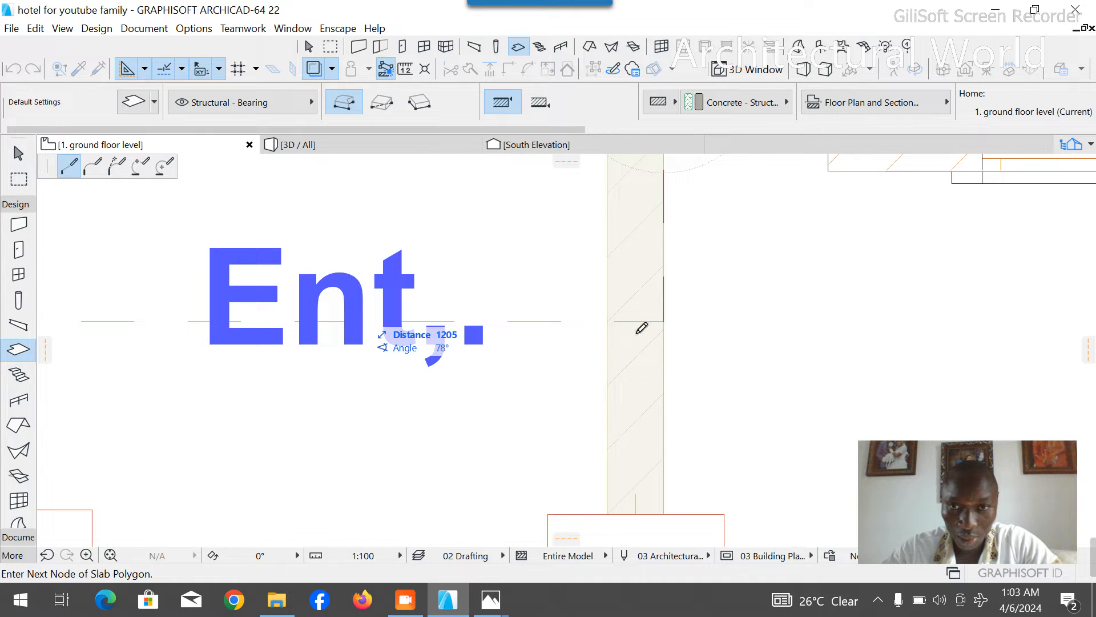
scroll(717, 326, down, 5)
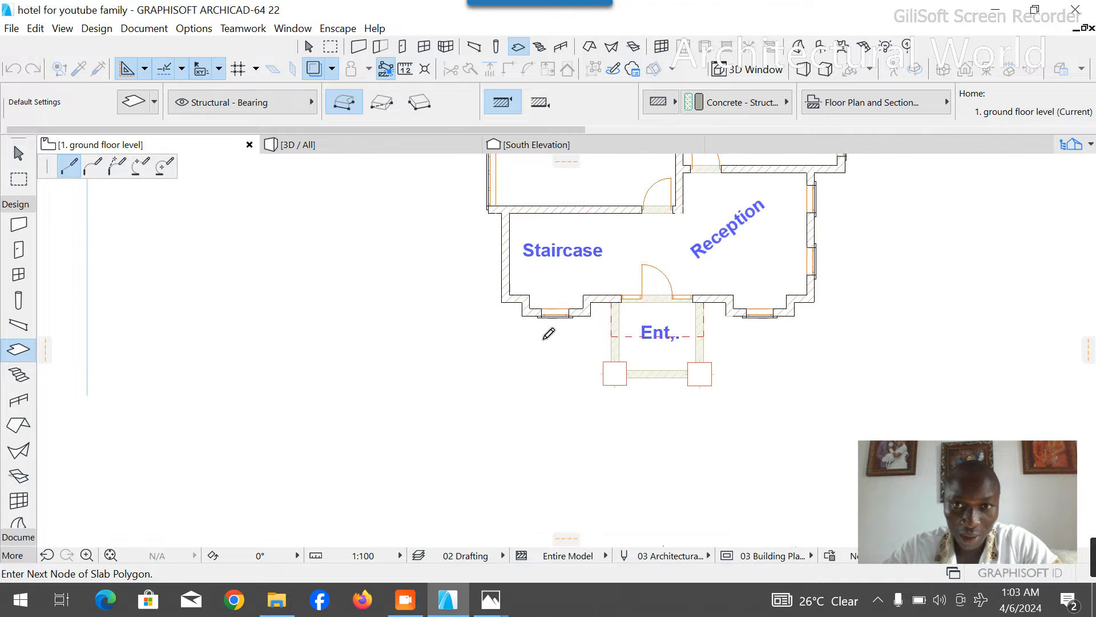
scroll(549, 334, up, 6)
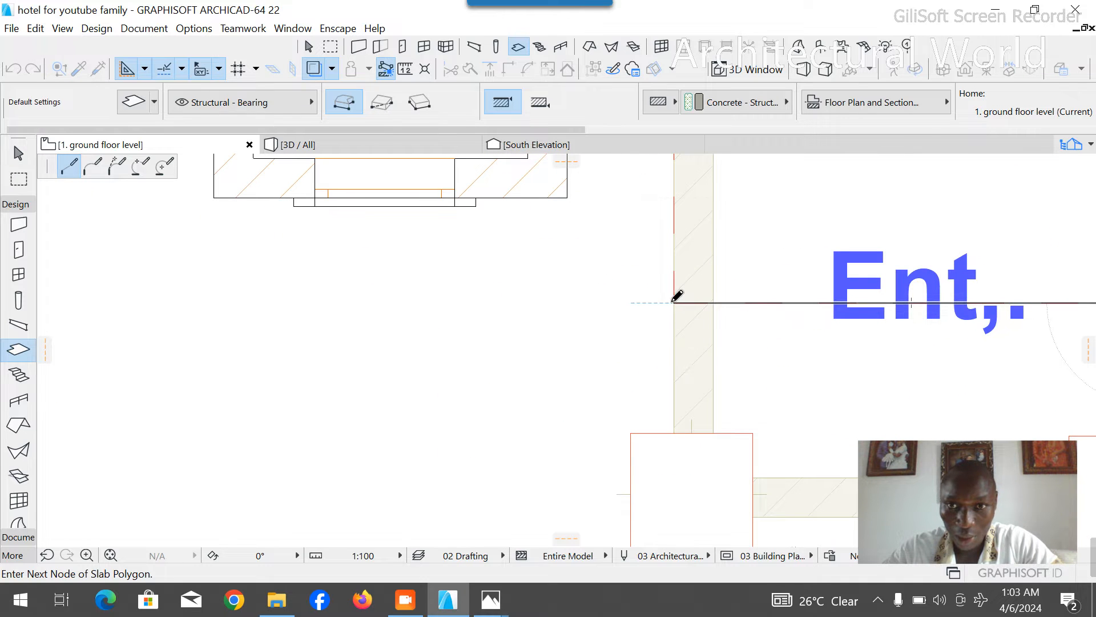
click(673, 302)
scroll(667, 312, down, 3)
scroll(668, 246, up, 5)
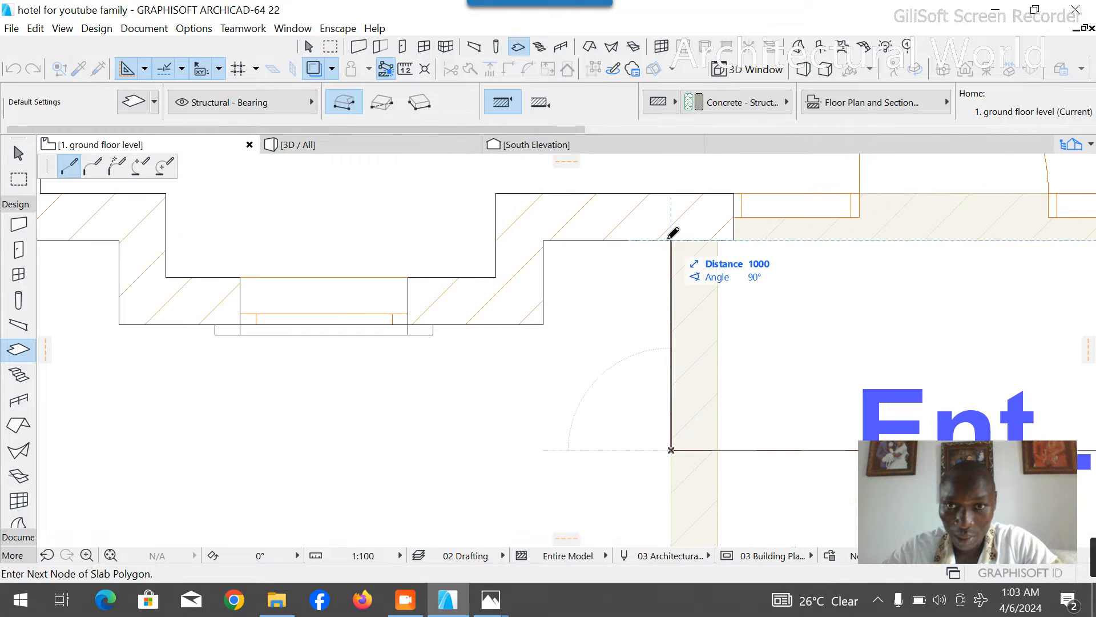
click(671, 240)
- Trace the slab outline along the front wall and around the front staircase's bay window
click(544, 240)
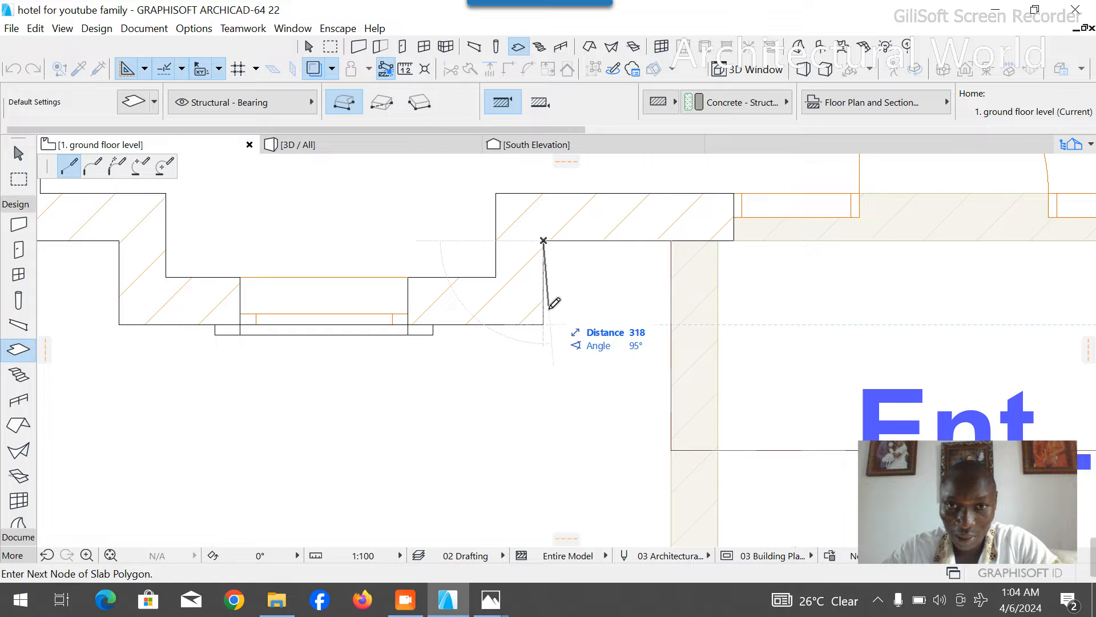
click(544, 323)
scroll(478, 318, down, 3)
scroll(468, 325, up, 3)
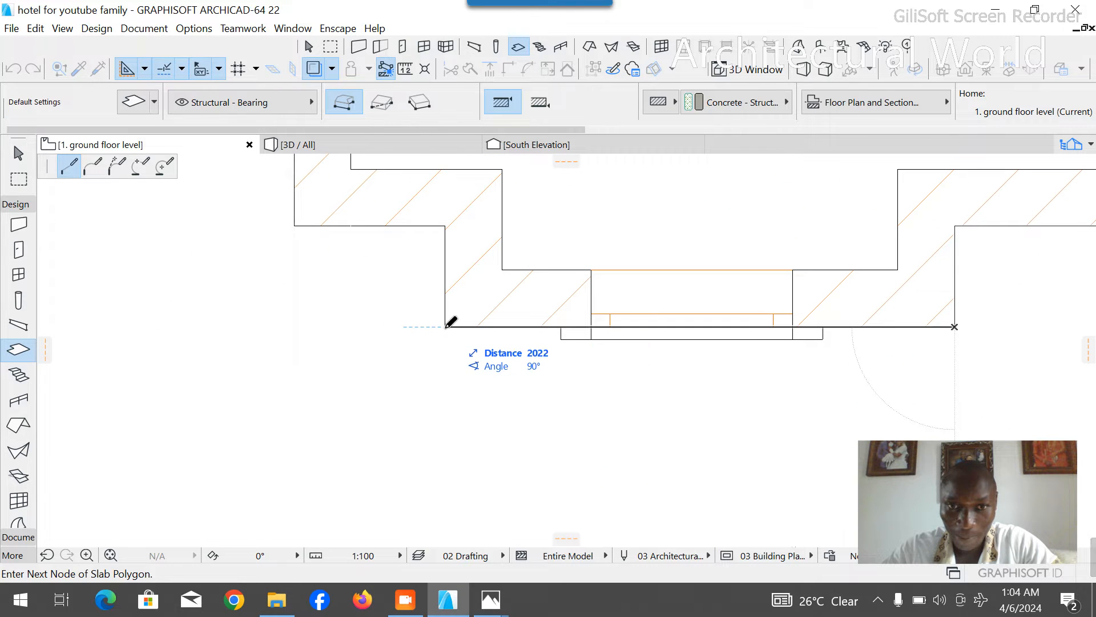
click(445, 326)
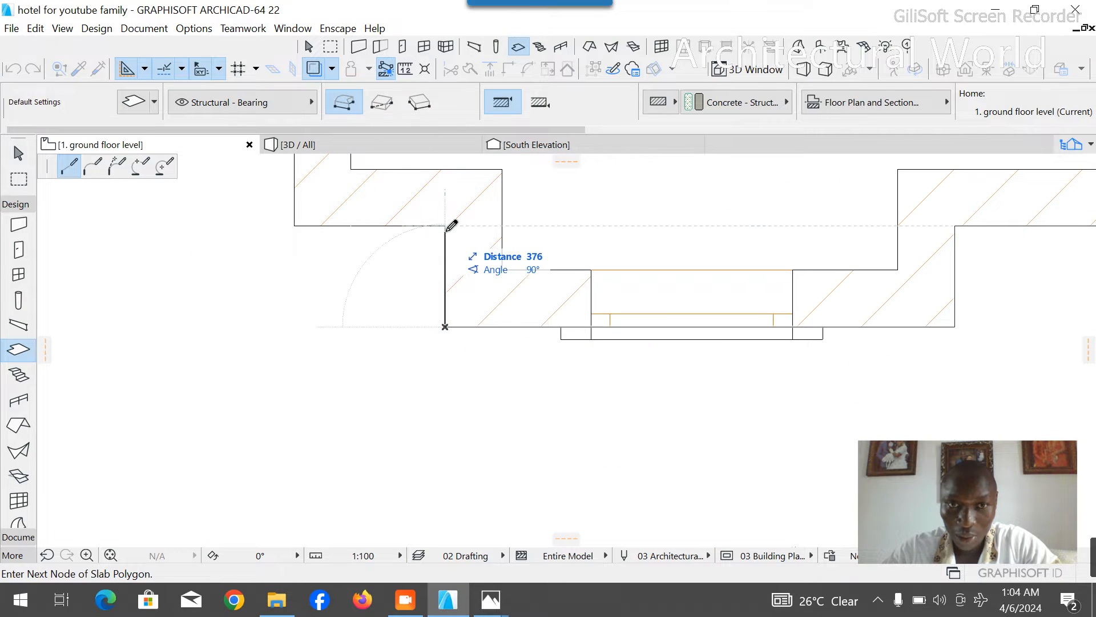
click(446, 226)
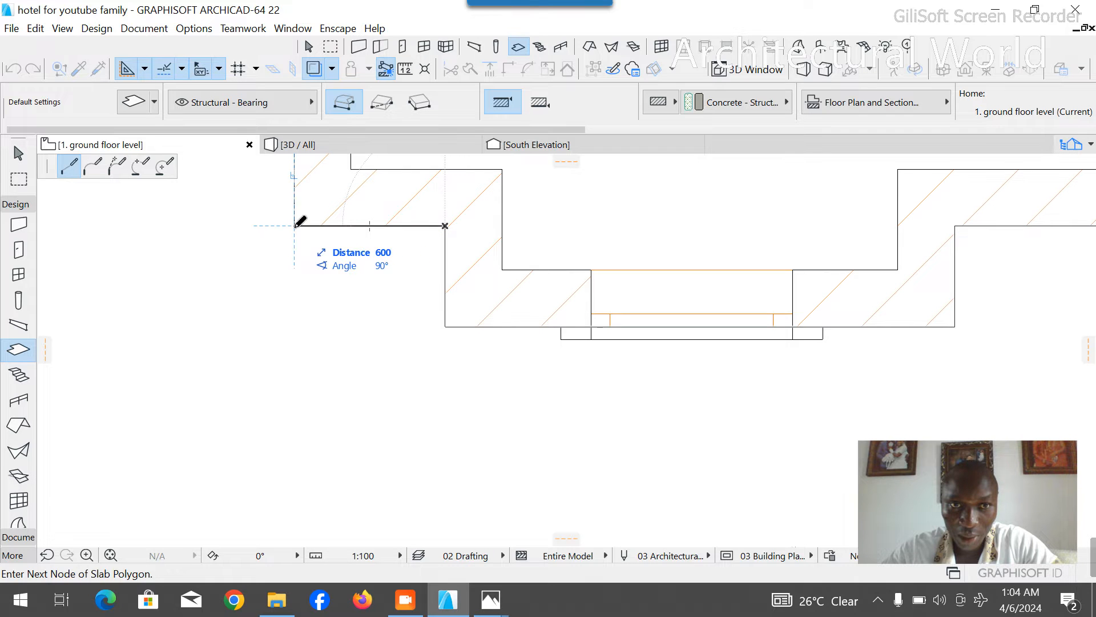
- Continue the slab outline from the front staircase's south-west corner up its west wall and out to the bar's south-west corner
scroll(384, 384, down, 5)
scroll(377, 343, up, 5)
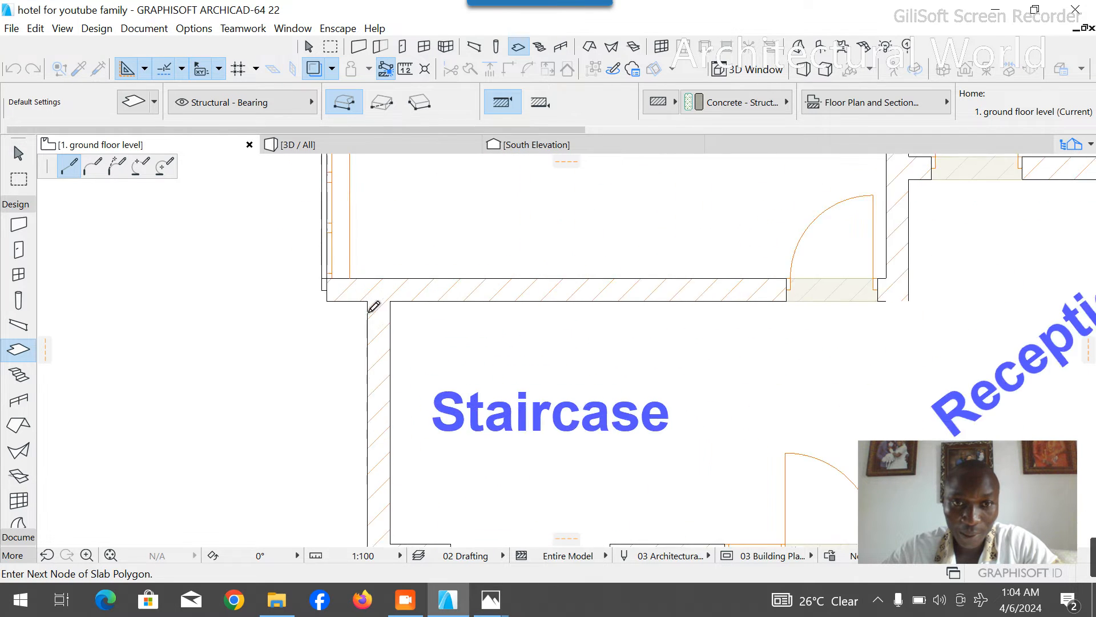
scroll(374, 307, up, 3)
click(376, 299)
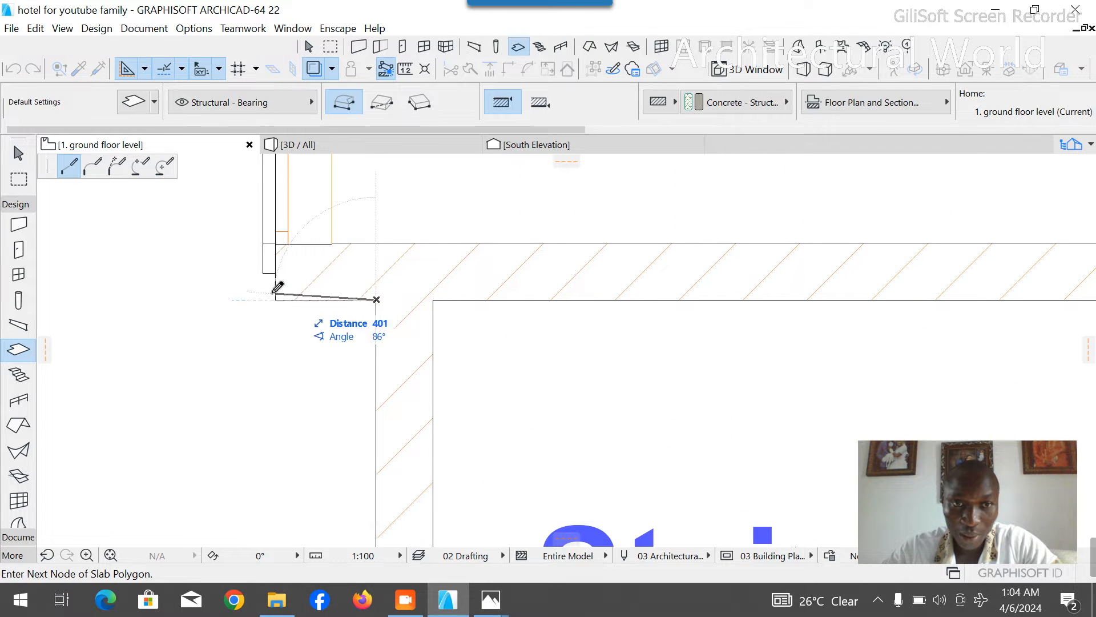
click(276, 296)
- Run the slab outline up the bar's projecting west wall and in to the recessed window wall
scroll(394, 467, down, 5)
scroll(377, 274, down, 2)
scroll(394, 296, up, 6)
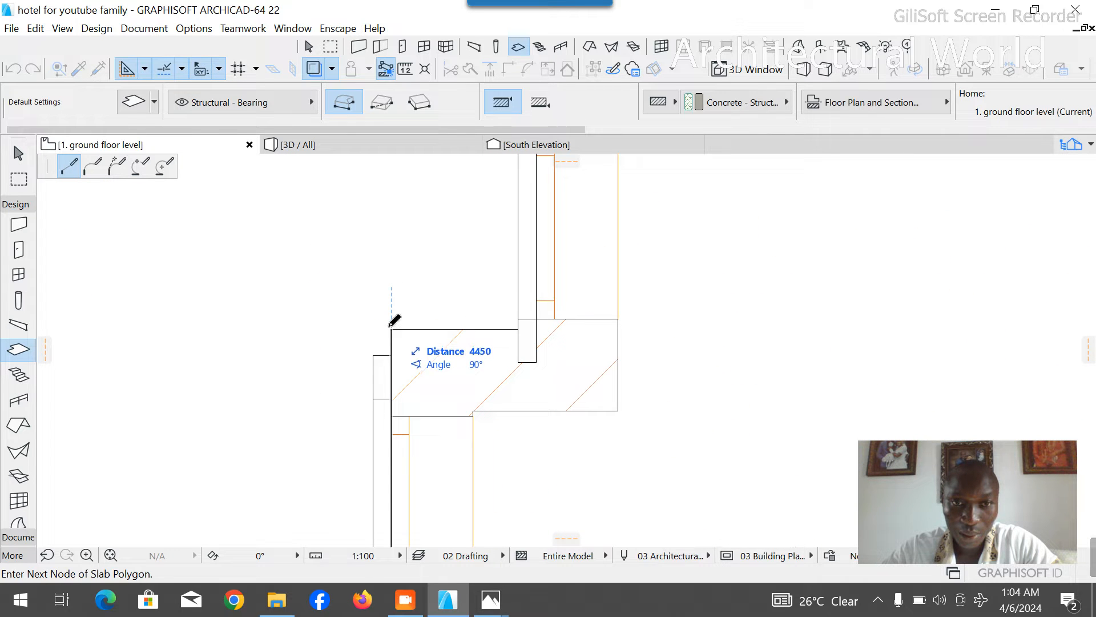
click(391, 328)
click(538, 329)
- Extend the slab outline up the bar's recessed west wall and out to the laundry's south-west corner
scroll(544, 404, down, 5)
scroll(533, 390, up, 3)
scroll(533, 394, up, 5)
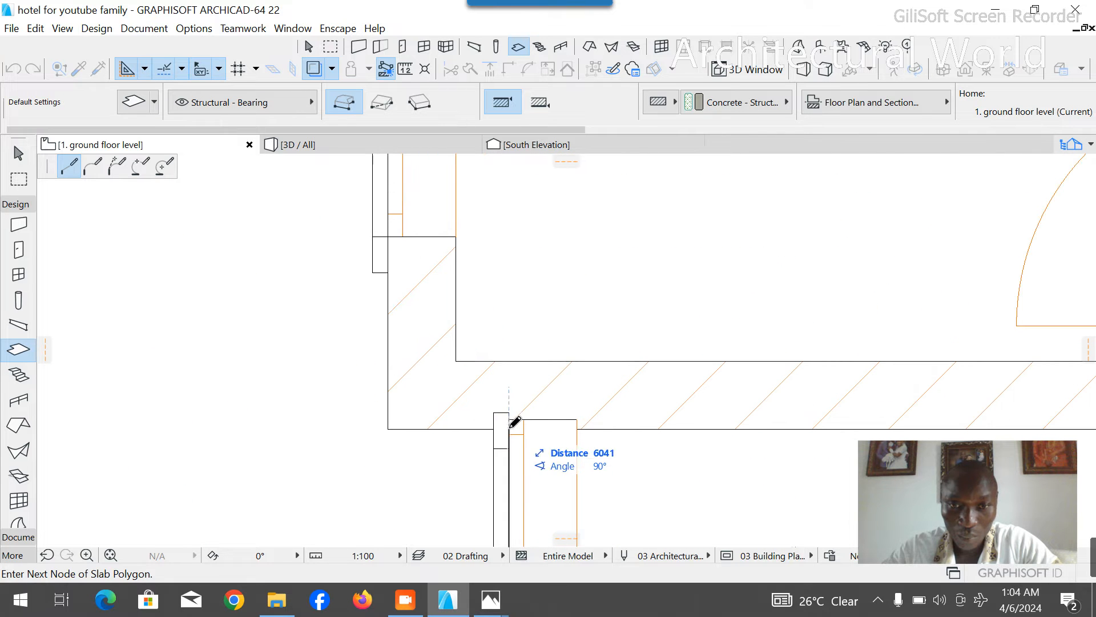
click(508, 427)
click(390, 429)
- Trace the slab outline around the laundry's north-west corner and up the west wall, closing it at the kitchen's outer north-west corner
scroll(463, 448, down, 4)
scroll(445, 343, up, 4)
scroll(448, 323, up, 4)
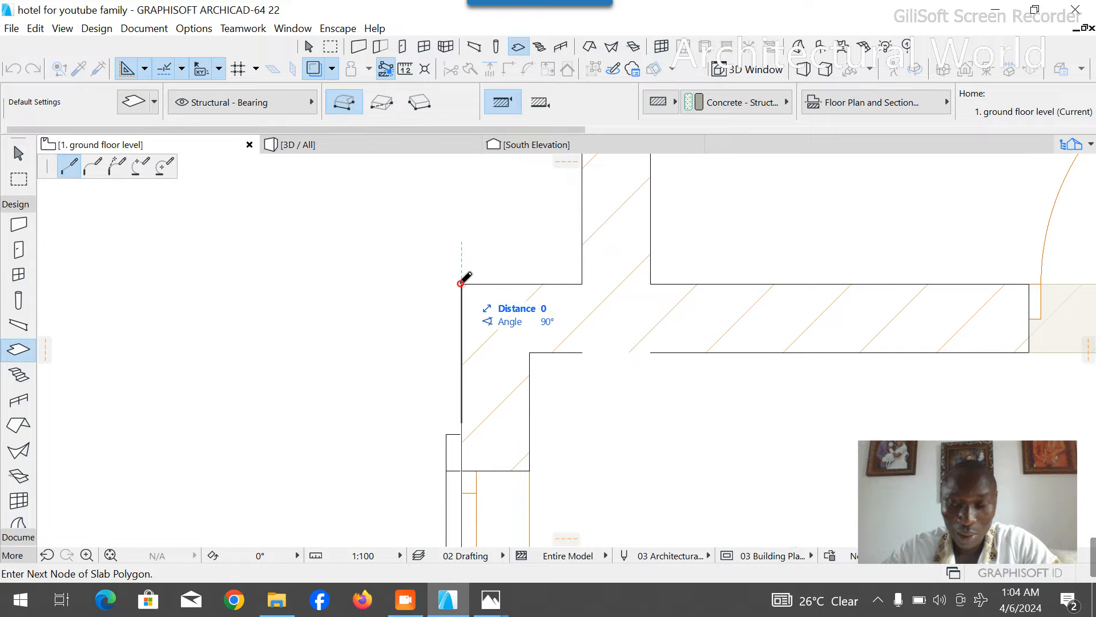
click(583, 284)
scroll(583, 320, down, 6)
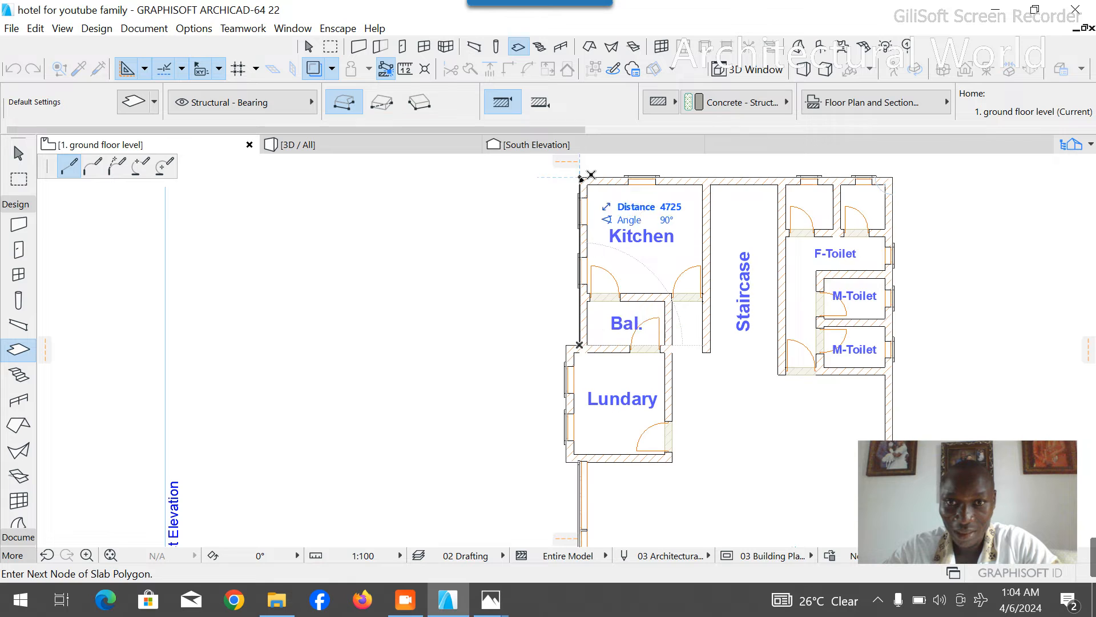
scroll(581, 178, up, 5)
click(577, 180)
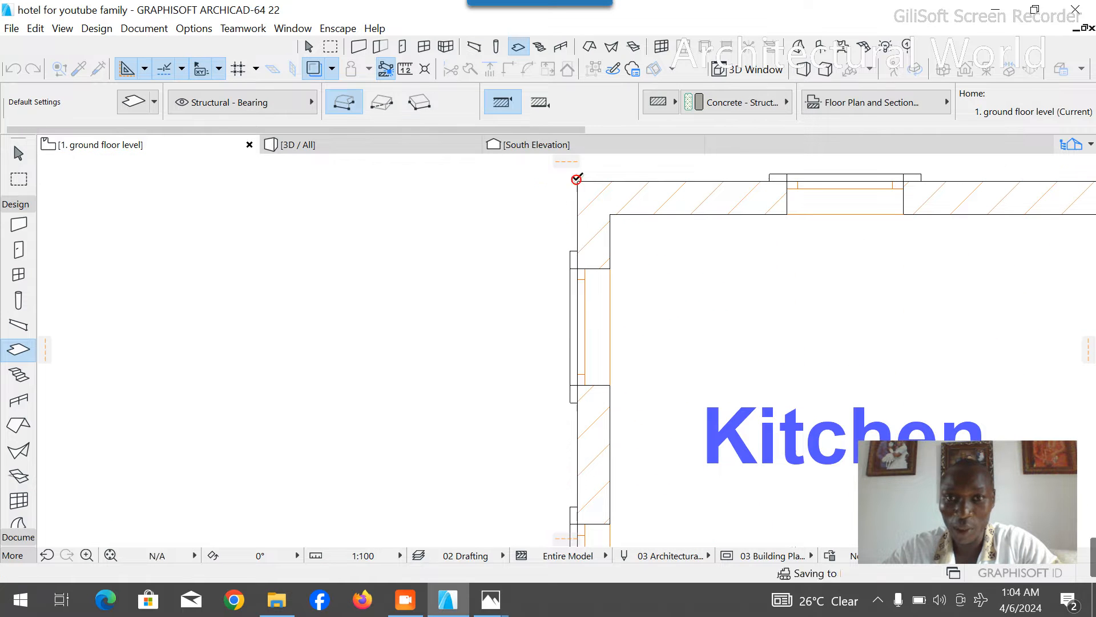
key(Escape)
- Inspect the slab in 3D over the entrance and along the building's east walls
click(392, 145)
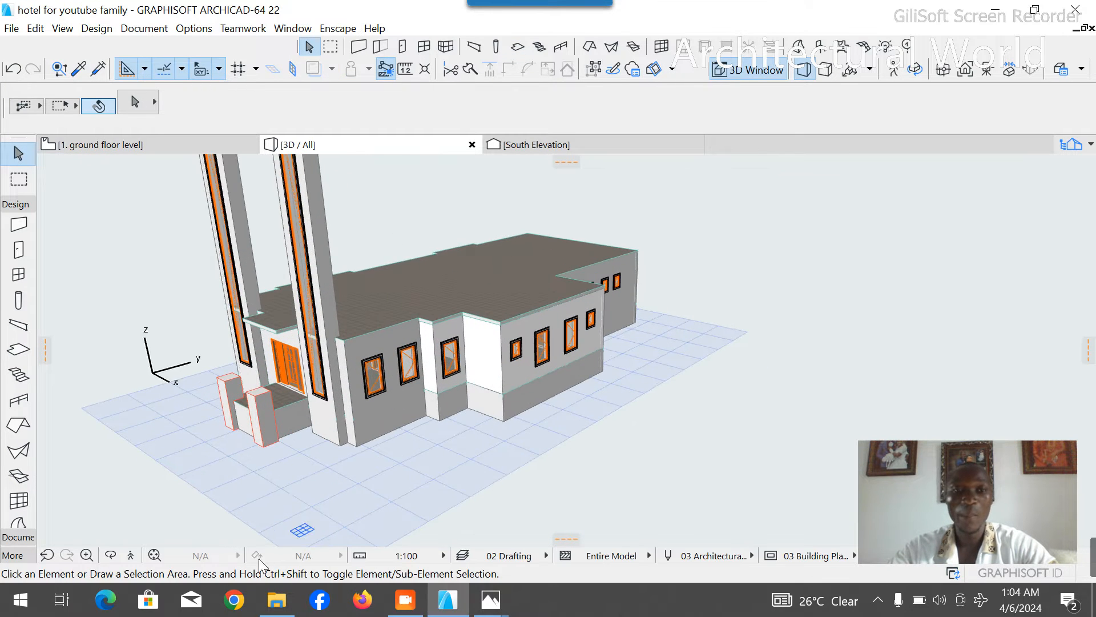
click(112, 557)
drag(175, 452, 388, 283)
scroll(340, 267, up, 6)
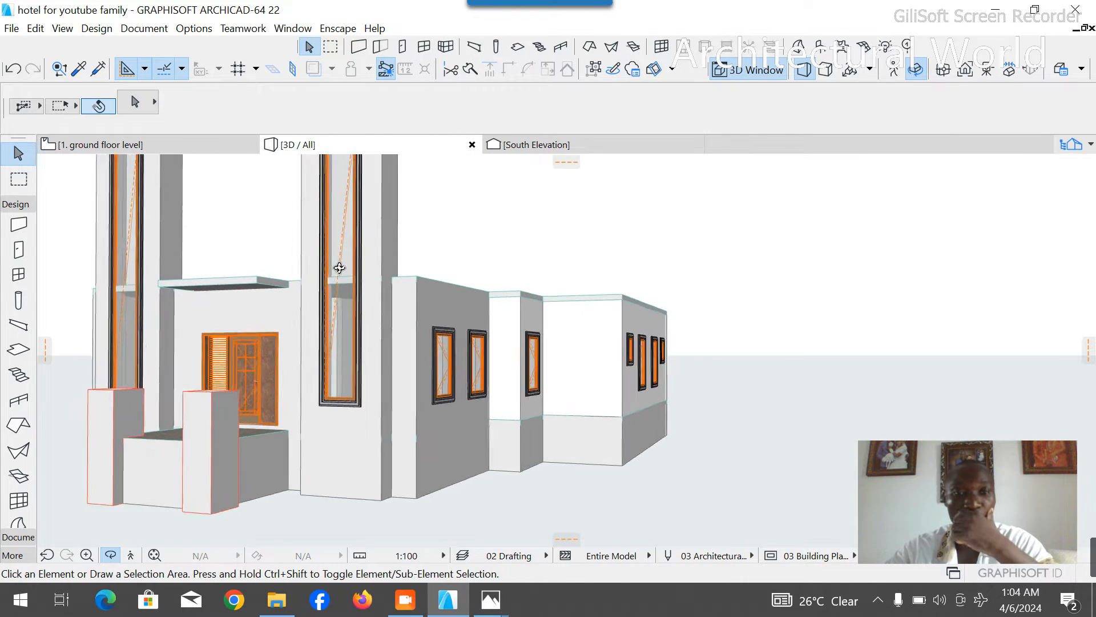
drag(537, 352, 382, 360)
scroll(653, 326, up, 4)
drag(566, 396, 477, 394)
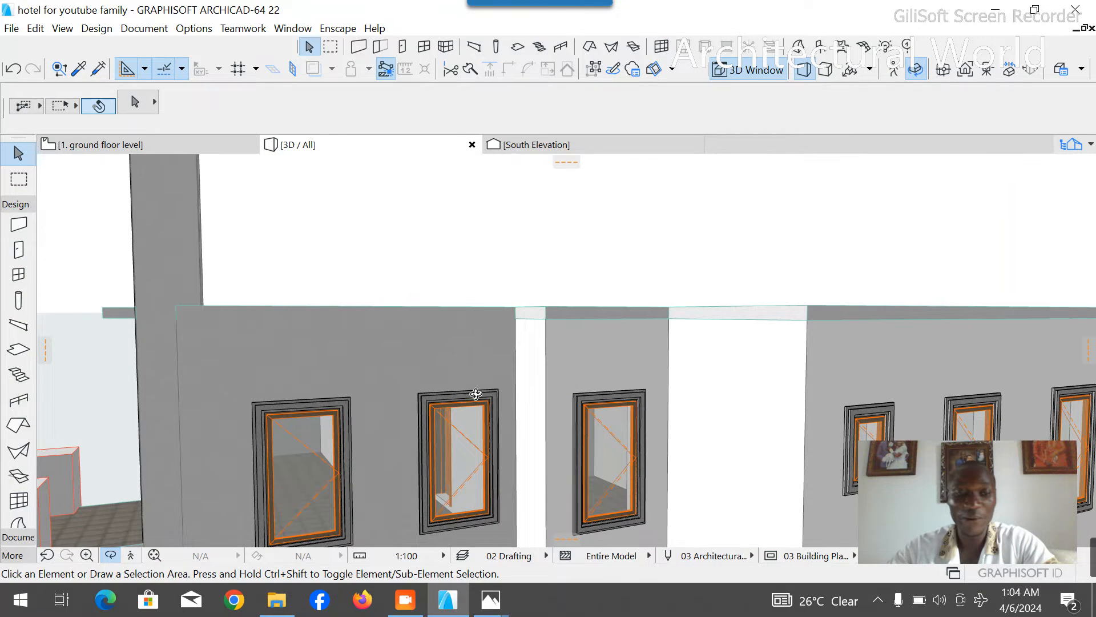
click(475, 359)
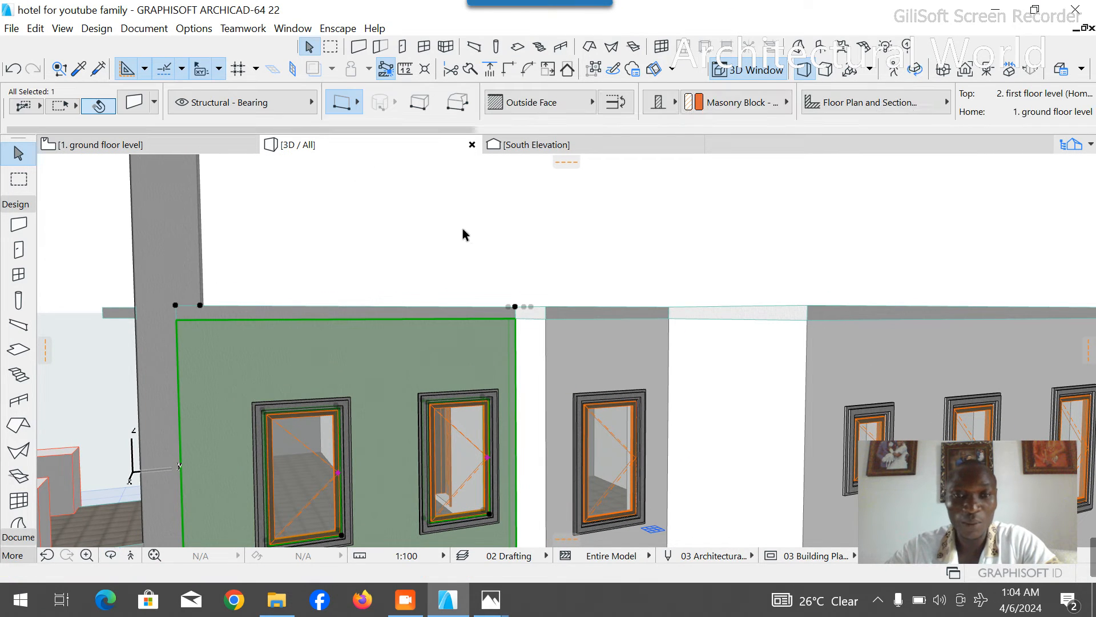
scroll(514, 320, down, 5)
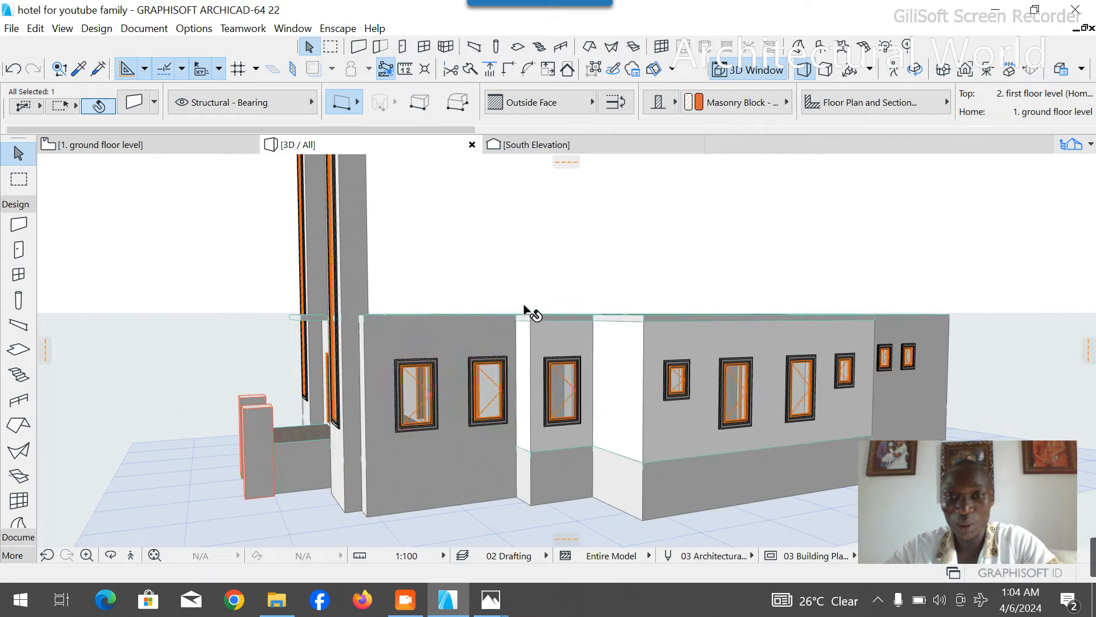
key(Escape)
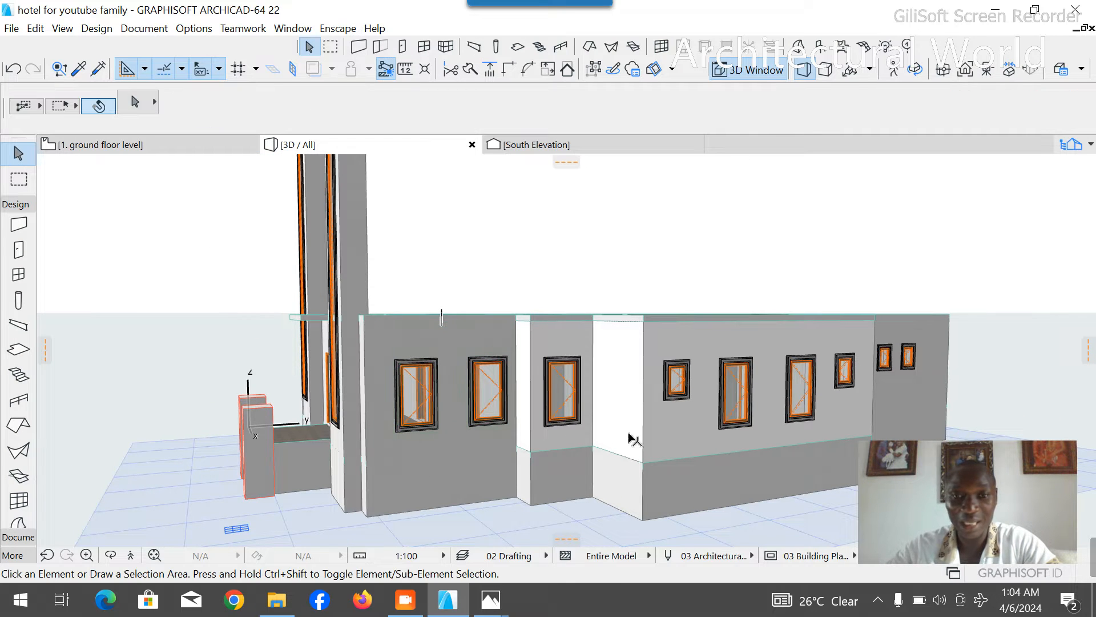
- Examine the slab in 3D from the building's west side, from inside, and from the front
scroll(633, 439, down, 3)
click(112, 557)
drag(207, 479, 372, 440)
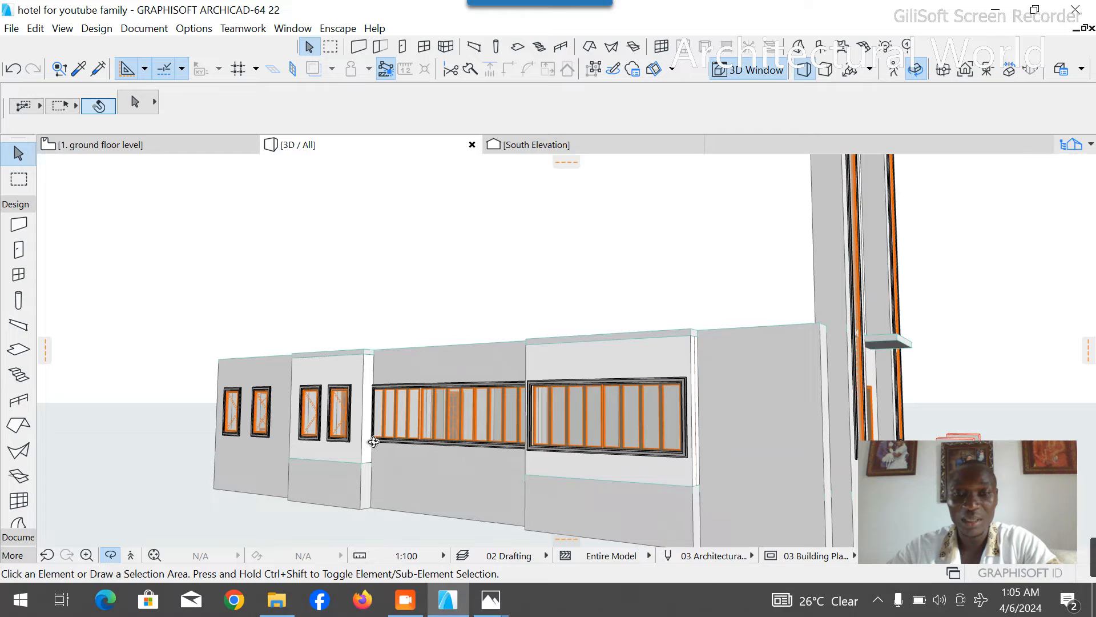
scroll(569, 416, up, 10)
scroll(545, 437, up, 5)
drag(536, 451, 455, 448)
scroll(471, 452, up, 2)
scroll(474, 453, down, 10)
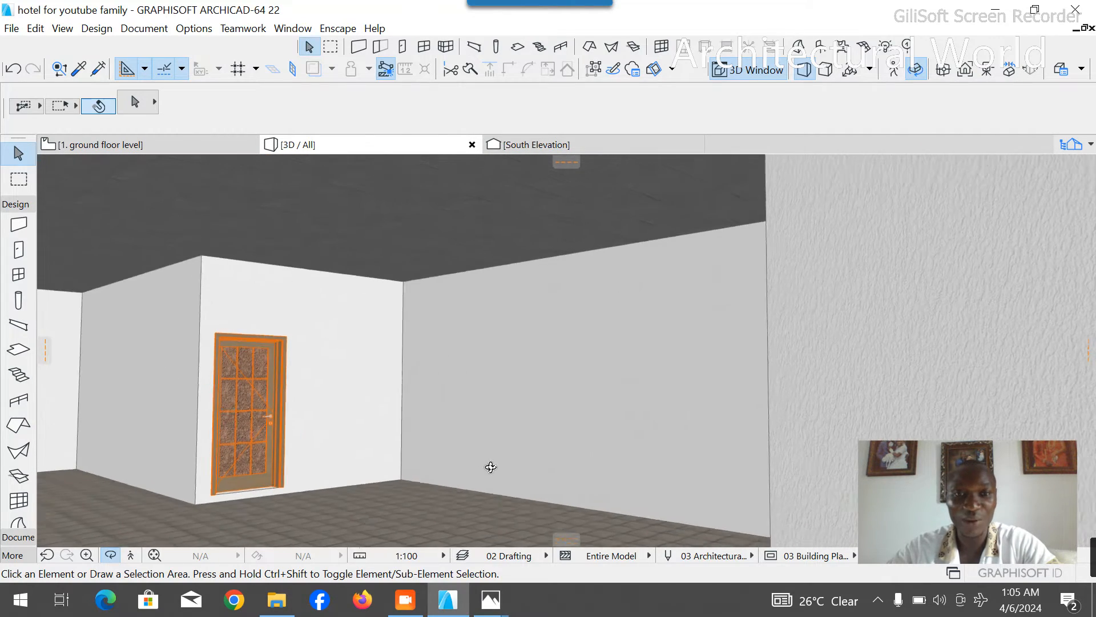
scroll(528, 475, down, 5)
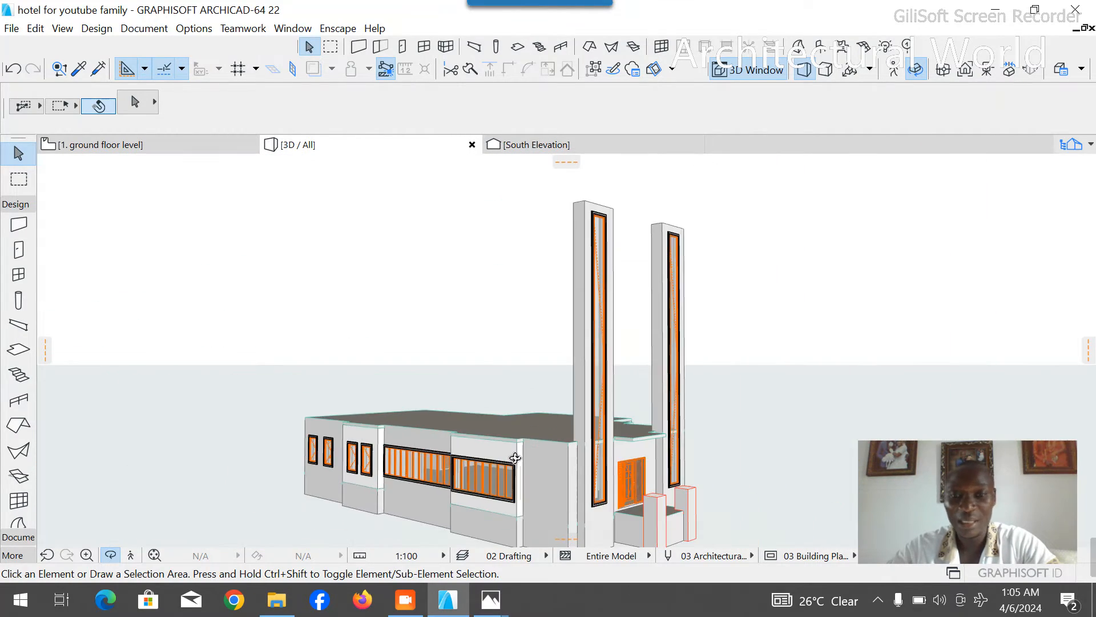
mouse_move(595, 463)
mouse_down()
mouse_move(514, 427)
mouse_move(361, 468)
mouse_up()
scroll(321, 422, up, 4)
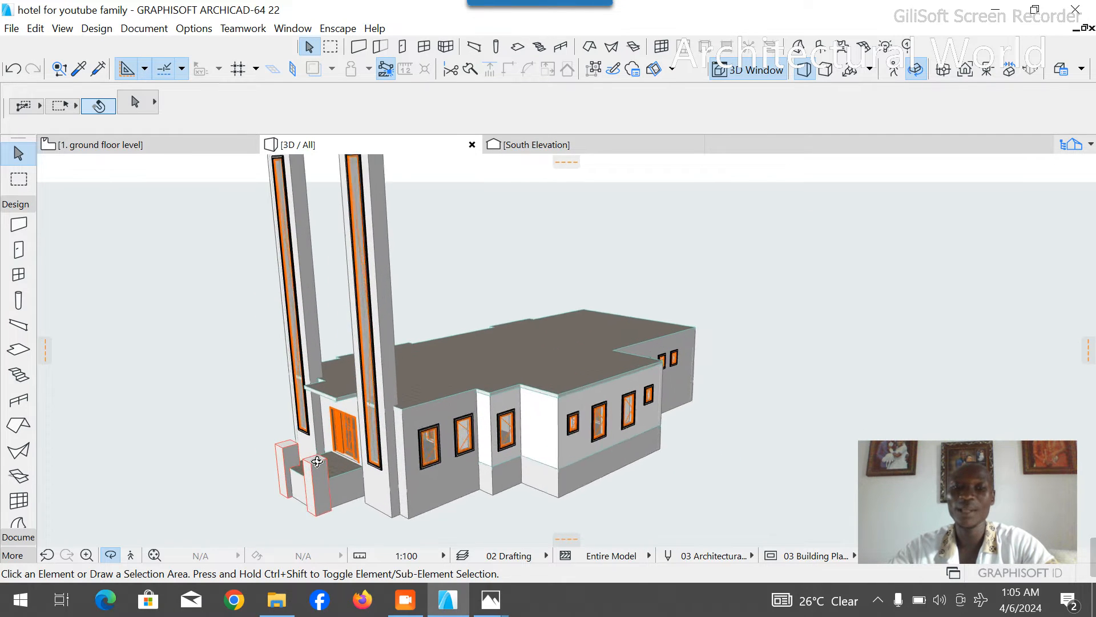
key(Escape)
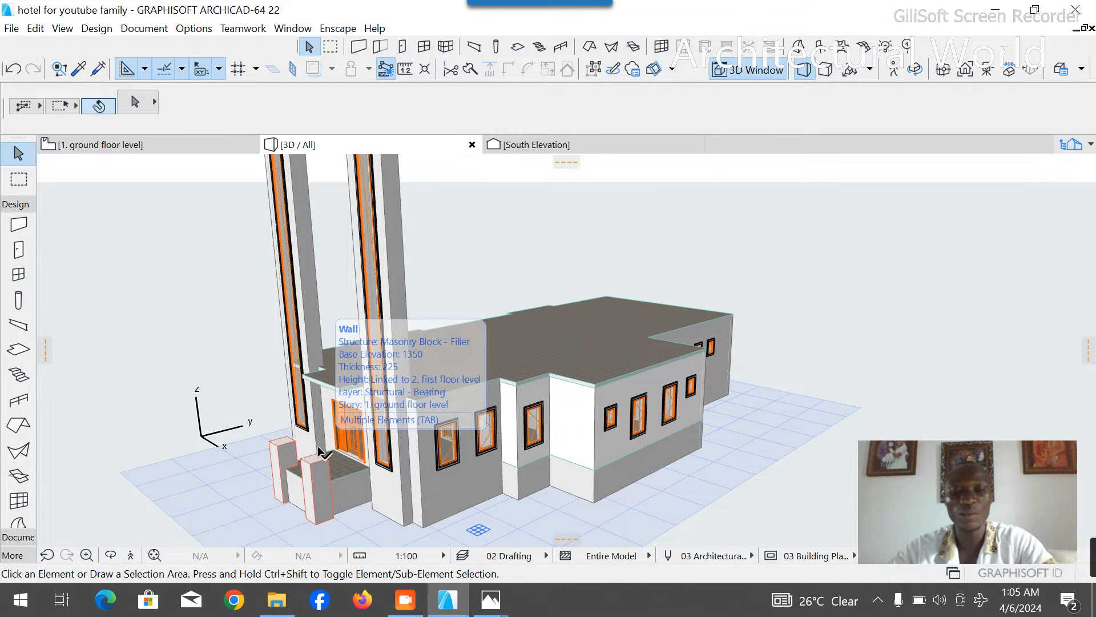
- Return to the floor plan and open the first floor level story
click(207, 156)
scroll(426, 350, down, 6)
scroll(417, 323, down, 1)
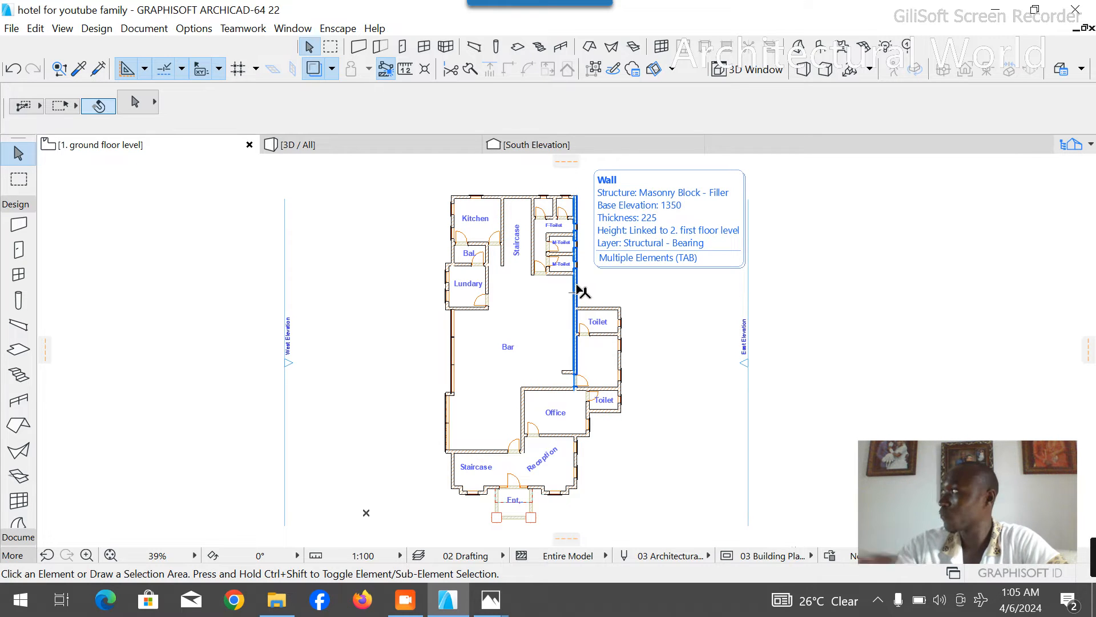
click(1067, 147)
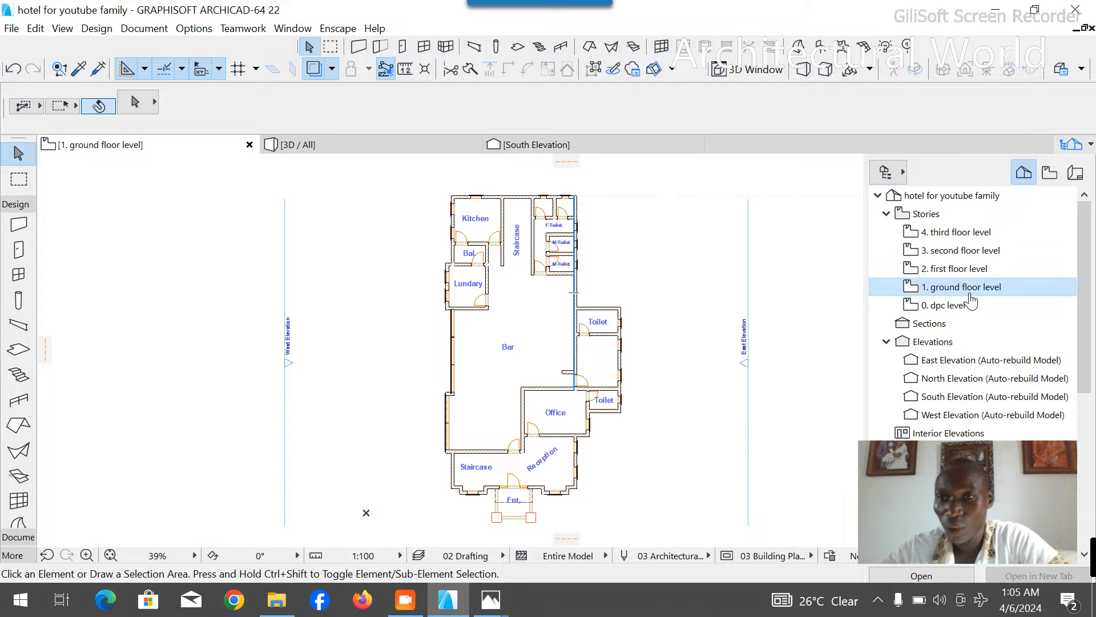
click(972, 268)
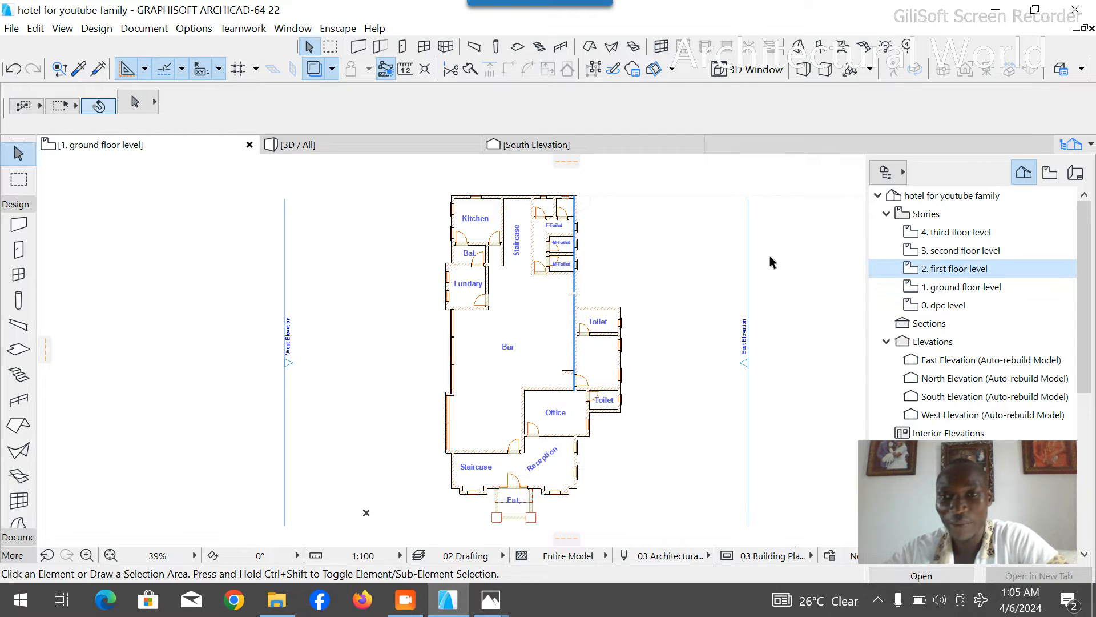
double_click(940, 274)
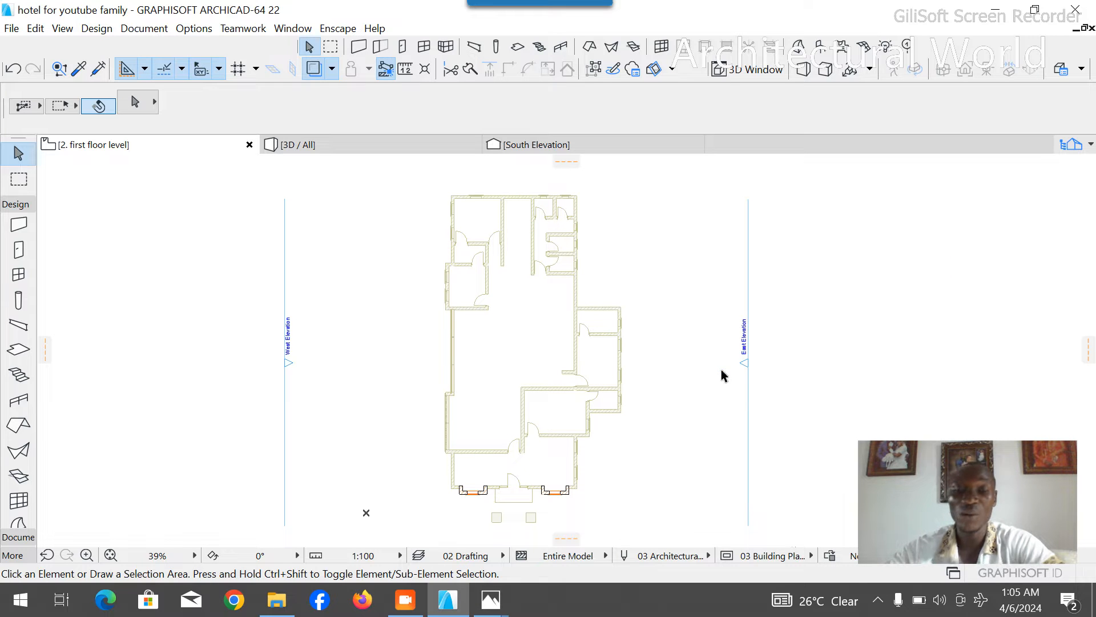
- Examine the first floor plan's ghosted ground floor walls, from the rear toilets to the front bays and entrance
scroll(653, 285, down, 4)
scroll(634, 373, up, 6)
scroll(592, 426, down, 2)
scroll(594, 432, down, 2)
scroll(582, 211, up, 8)
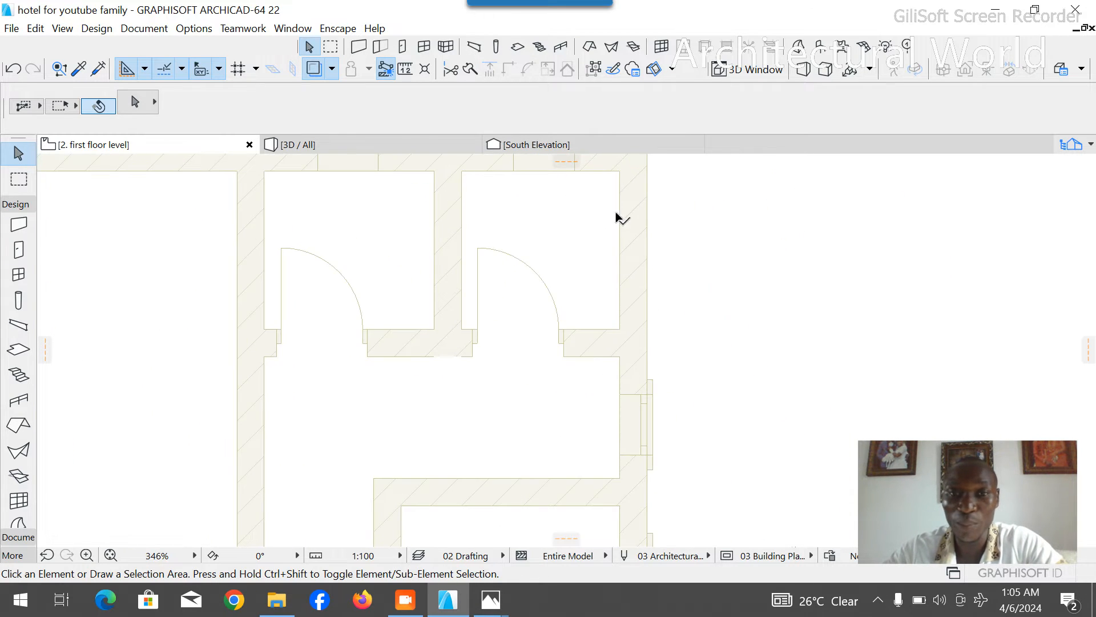
scroll(628, 226, down, 5)
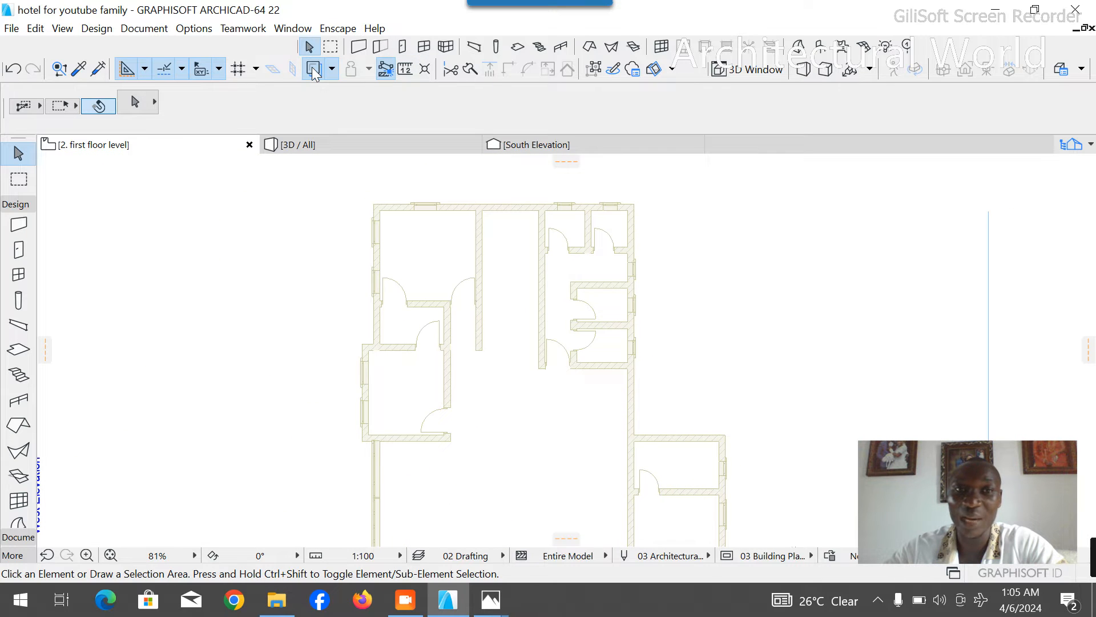
scroll(488, 262, down, 3)
scroll(514, 399, up, 5)
scroll(369, 272, up, 2)
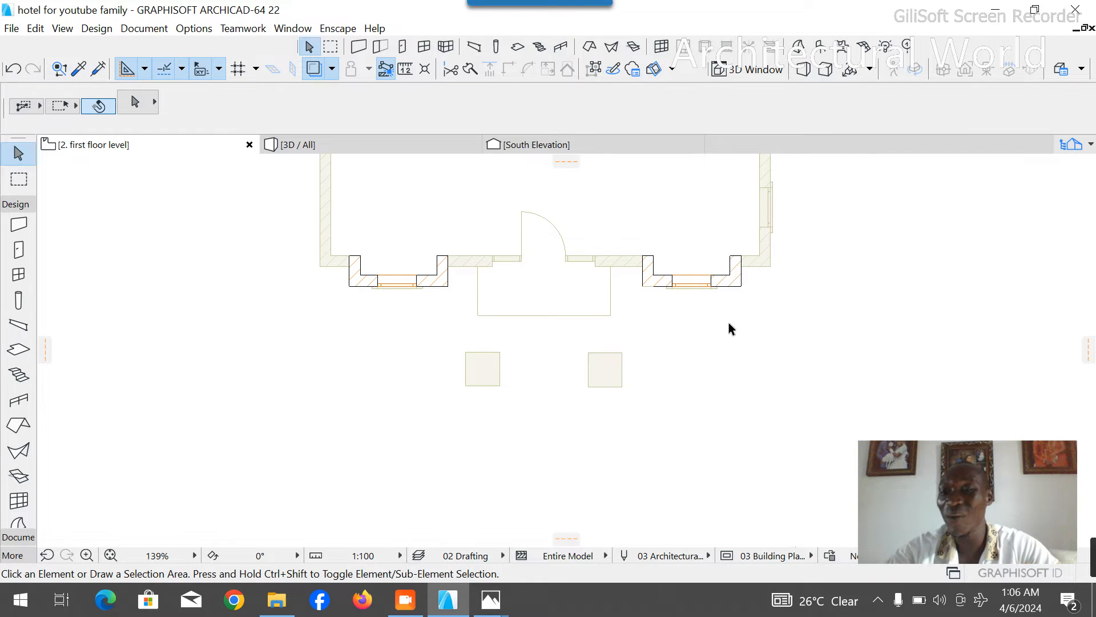
scroll(571, 366, down, 8)
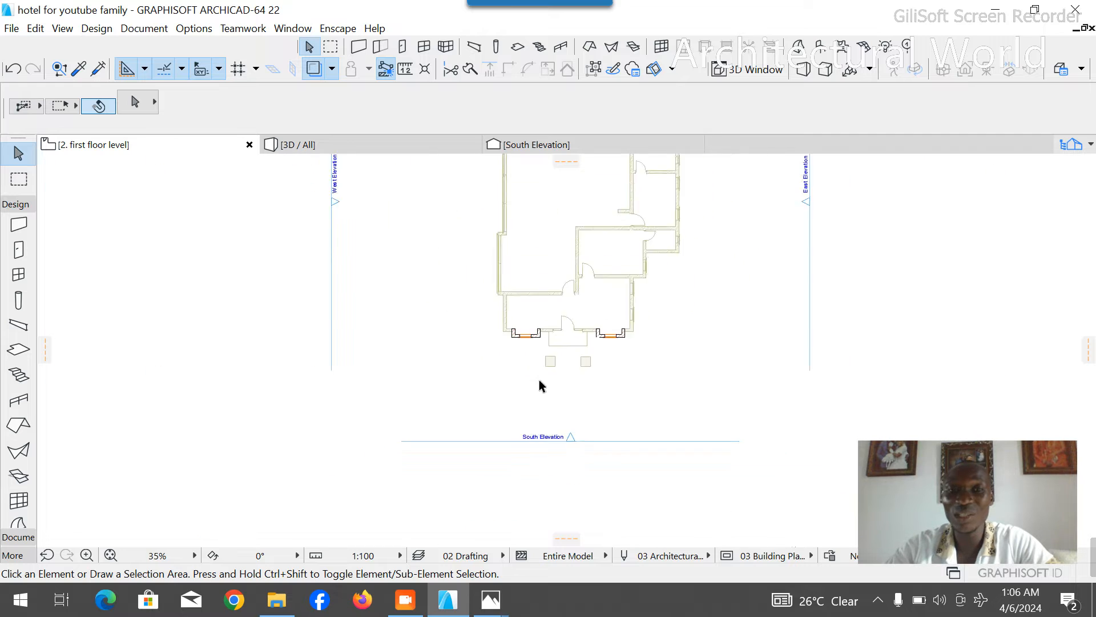
- Paste the copied ground floor plan into the first floor story at the centre of the current view, zoomed to the pasted elements
scroll(565, 174, up, 4)
right_click(582, 175)
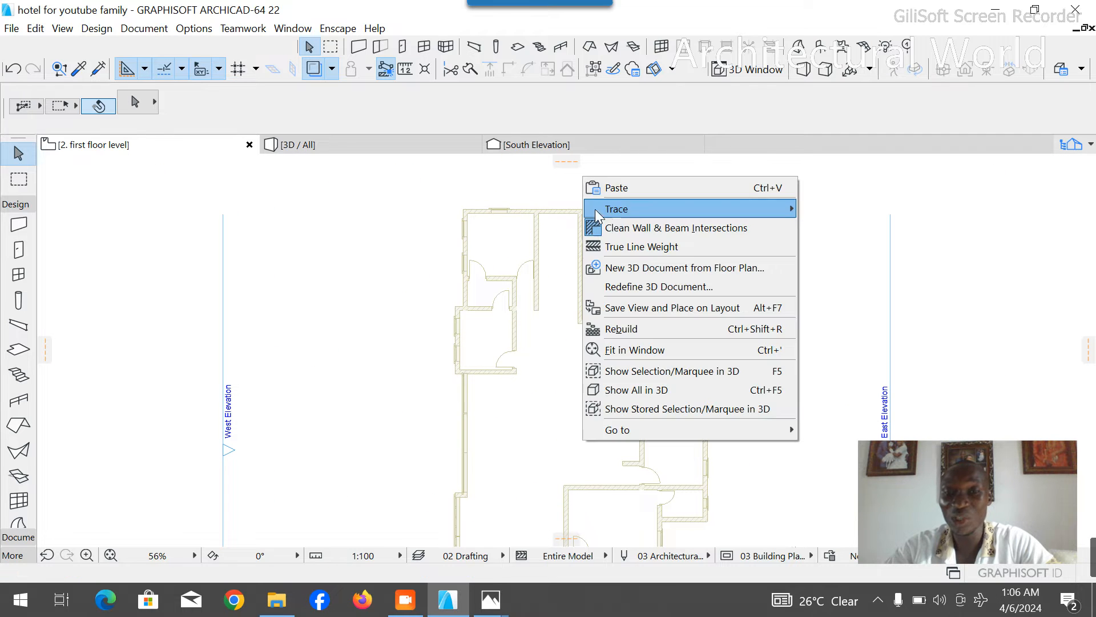
click(632, 187)
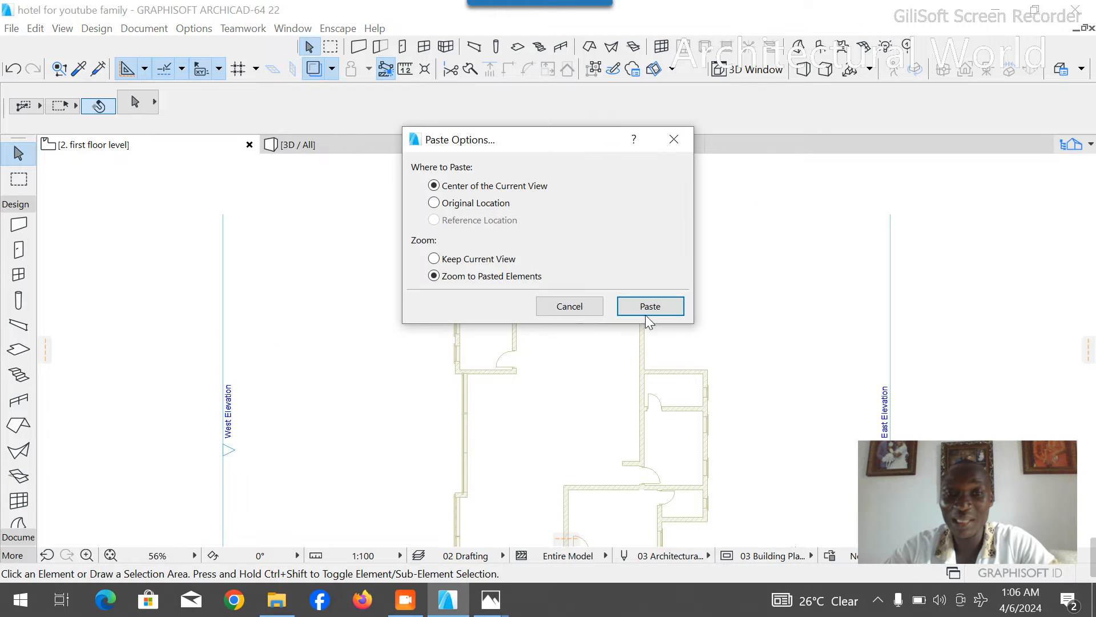
click(650, 307)
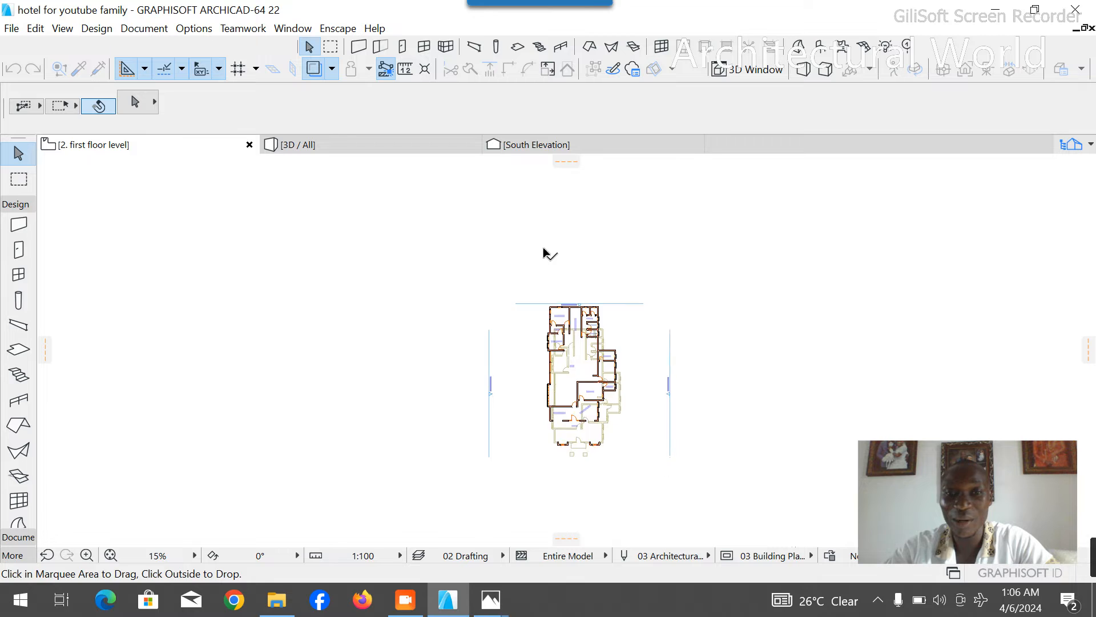
- Move the pasted plan by its kitchen outer corner onto the matching ghosted ground floor corner and finalize its placement
scroll(564, 377, up, 5)
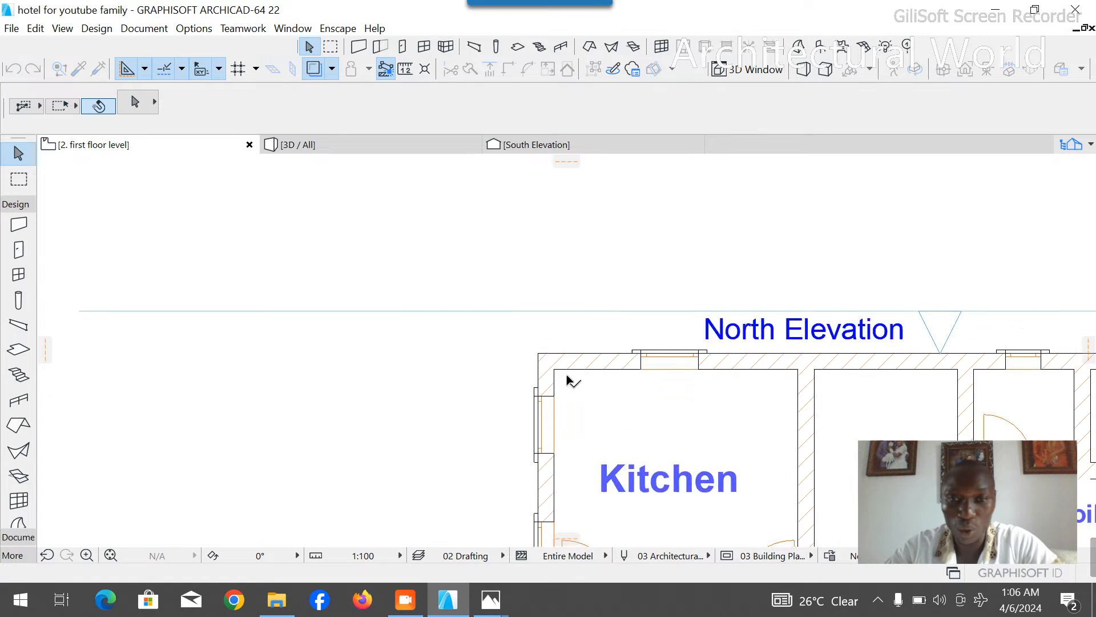
click(521, 343)
scroll(456, 251, down, 3)
scroll(465, 337, up, 4)
scroll(492, 330, up, 4)
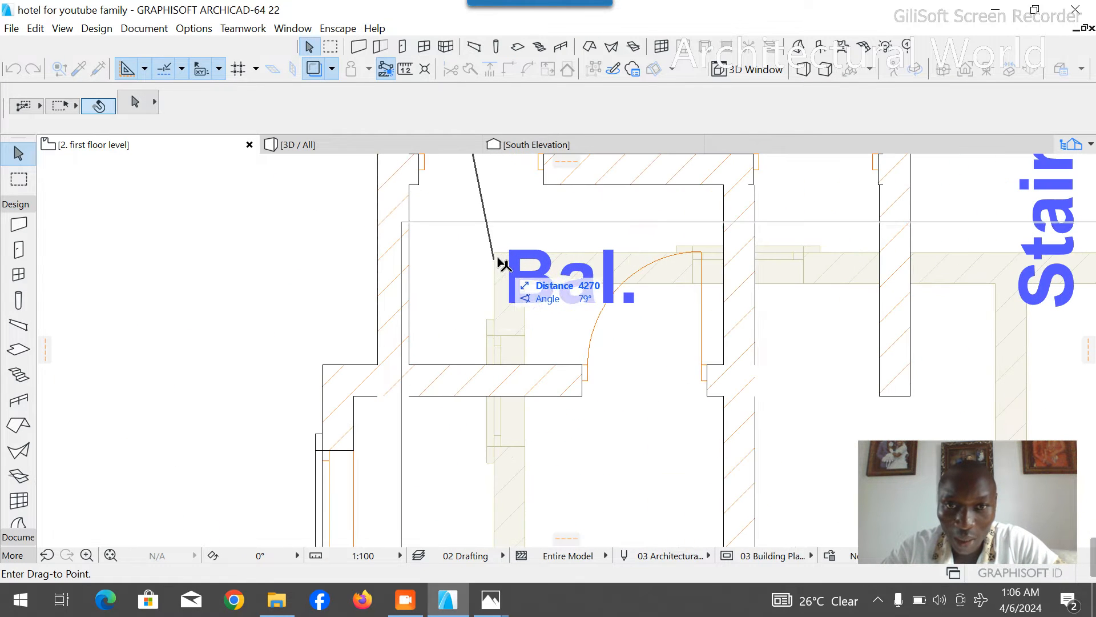
click(502, 256)
scroll(405, 263, down, 6)
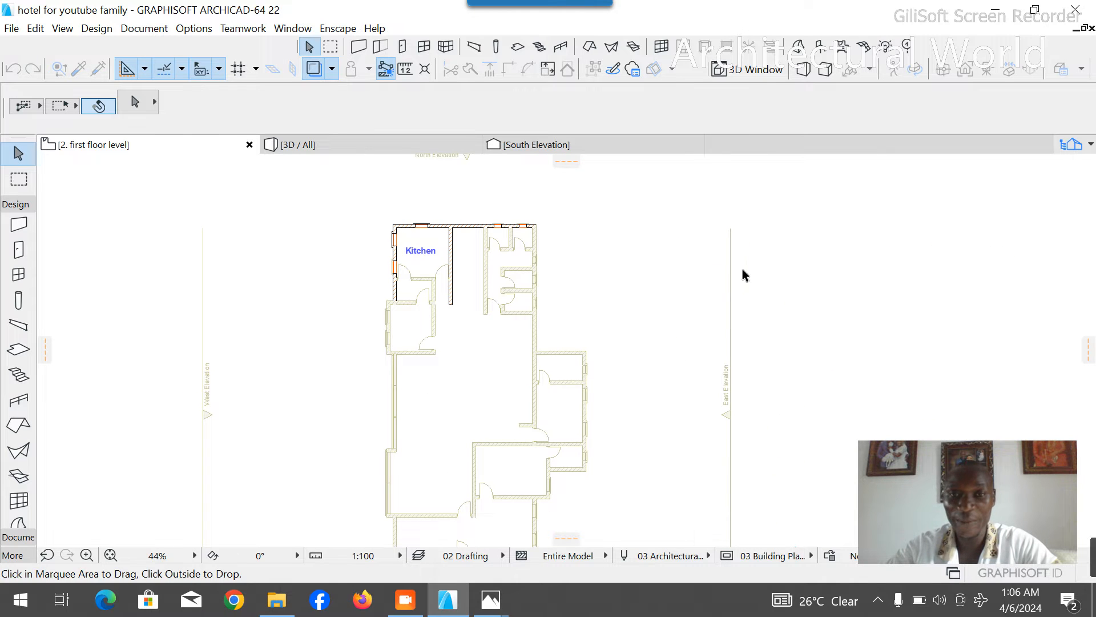
scroll(743, 268, up, 2)
right_click(650, 230)
click(688, 265)
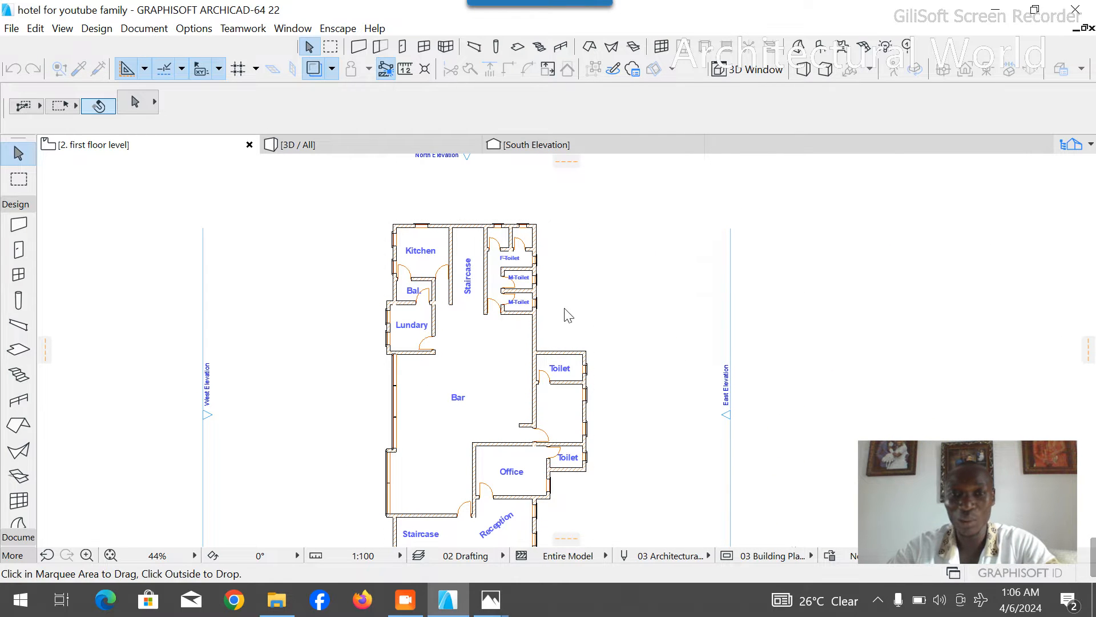
- Inspect the stacked ground and first floors in 3D, orbiting around the entrance and the east facade
click(397, 139)
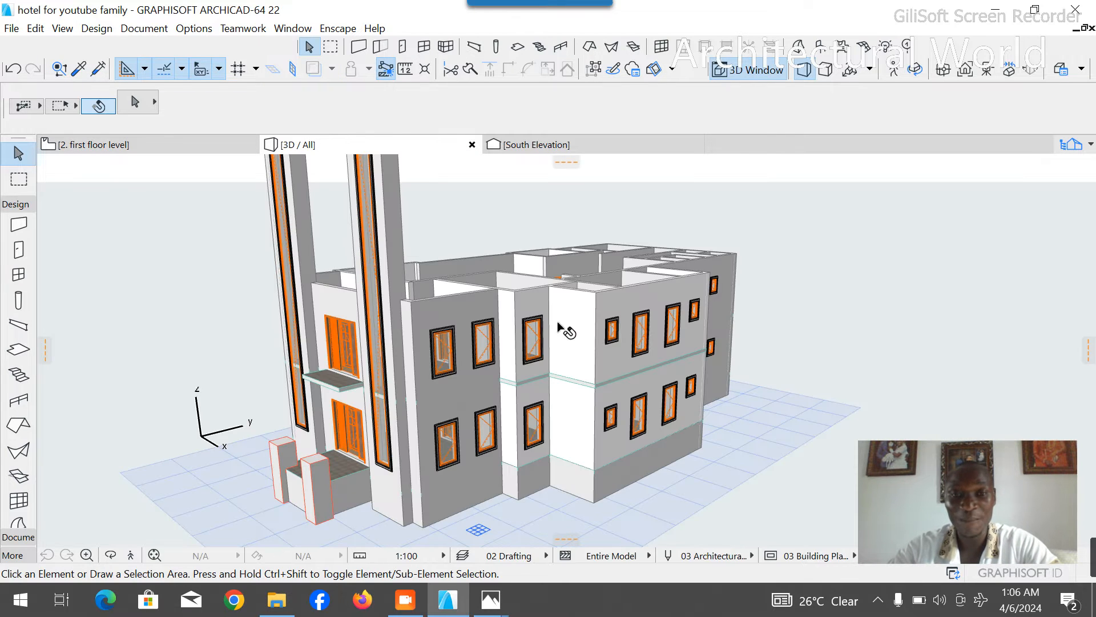
click(111, 554)
drag(188, 494, 615, 413)
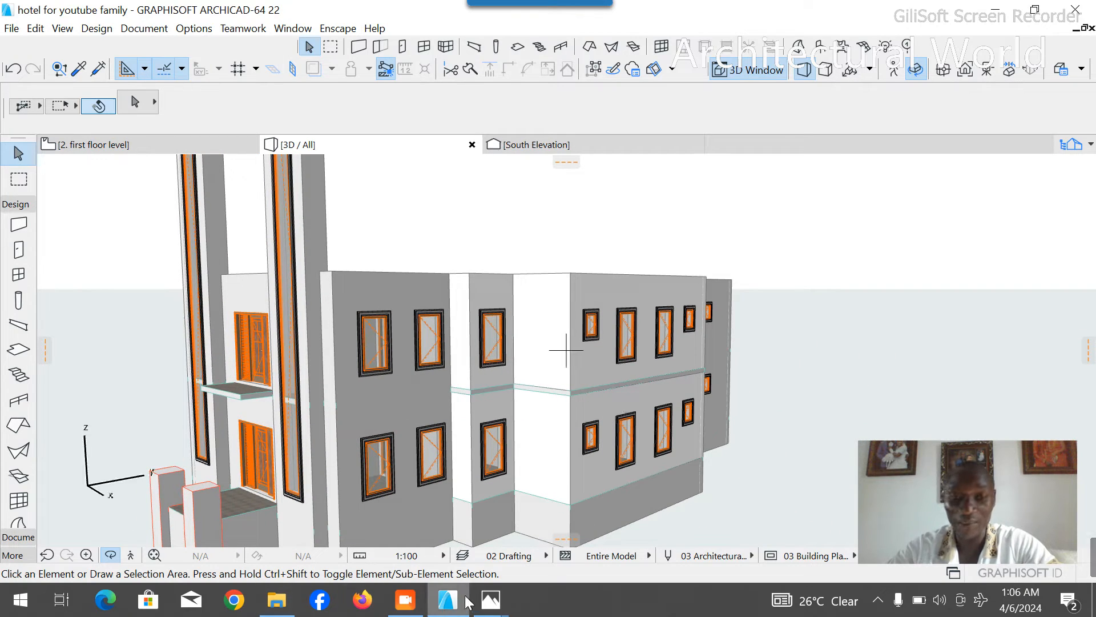
- Switch to the SIDES.jpg reference render in Photos and examine the entrance and side facade up close
mouse_move(490, 599)
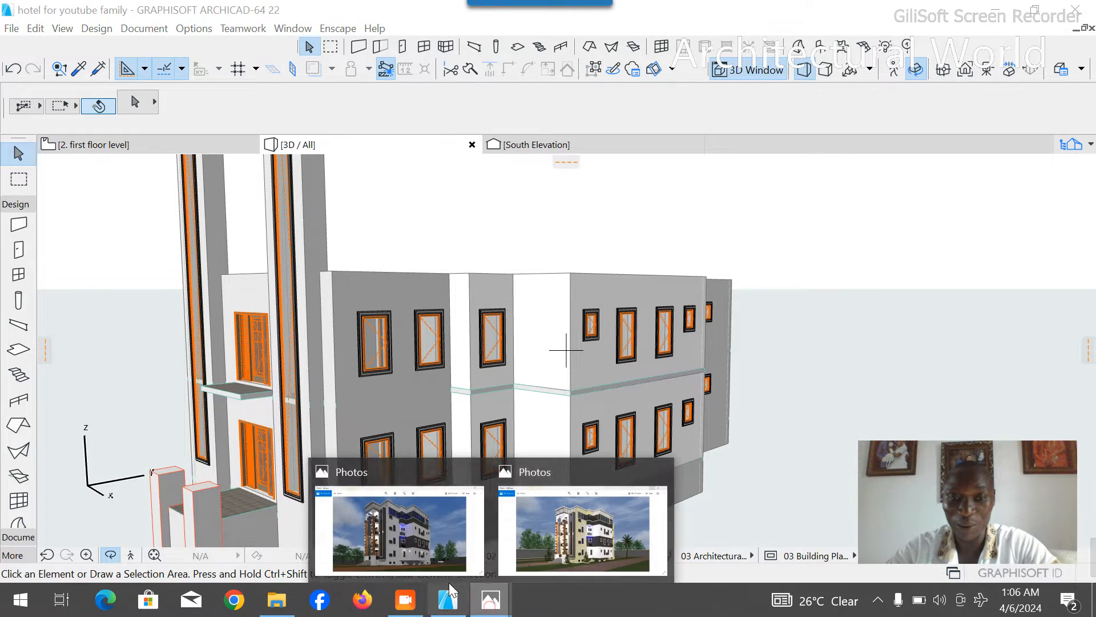
click(425, 544)
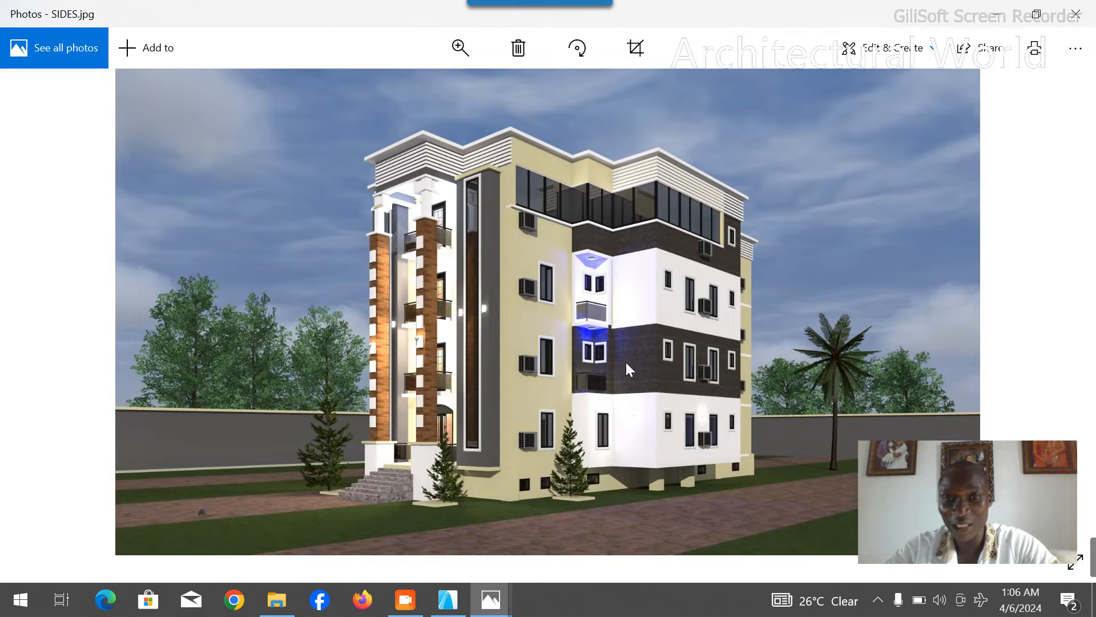
click(465, 45)
drag(391, 87, 416, 89)
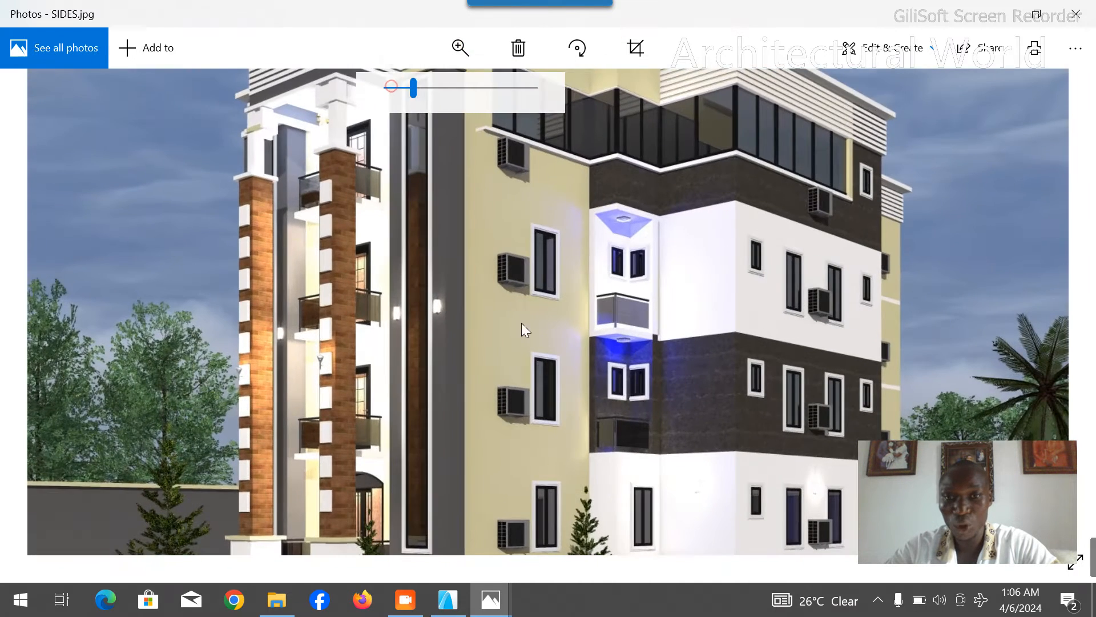
drag(651, 414, 584, 327)
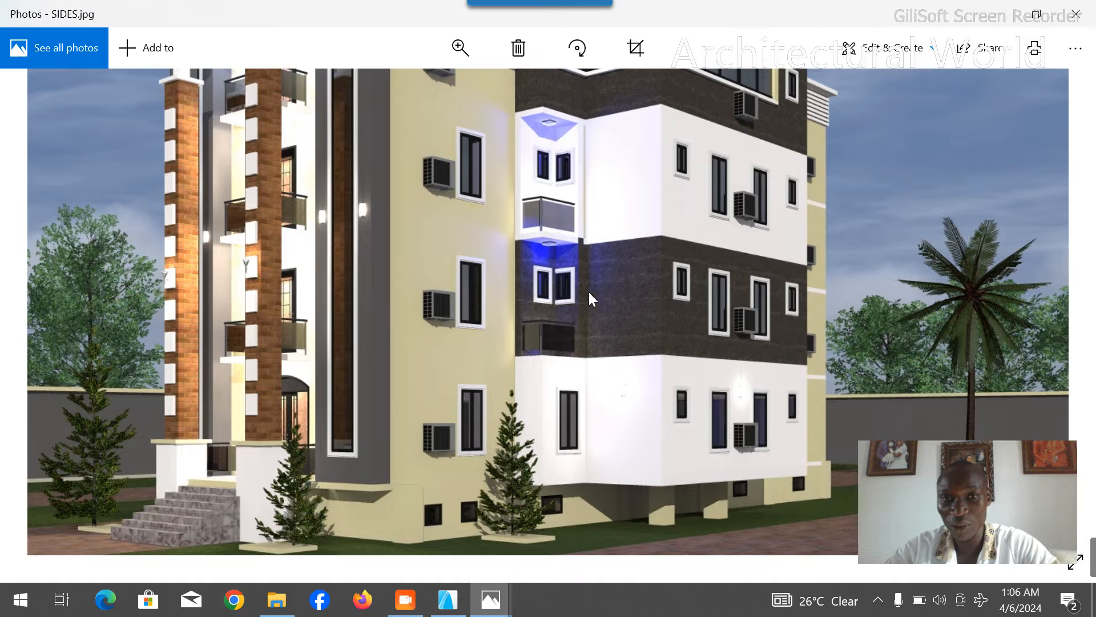
- Switch back to Archicad, orbit the 3D model once more, and return to the first floor plan
click(448, 600)
drag(516, 385, 760, 340)
click(163, 148)
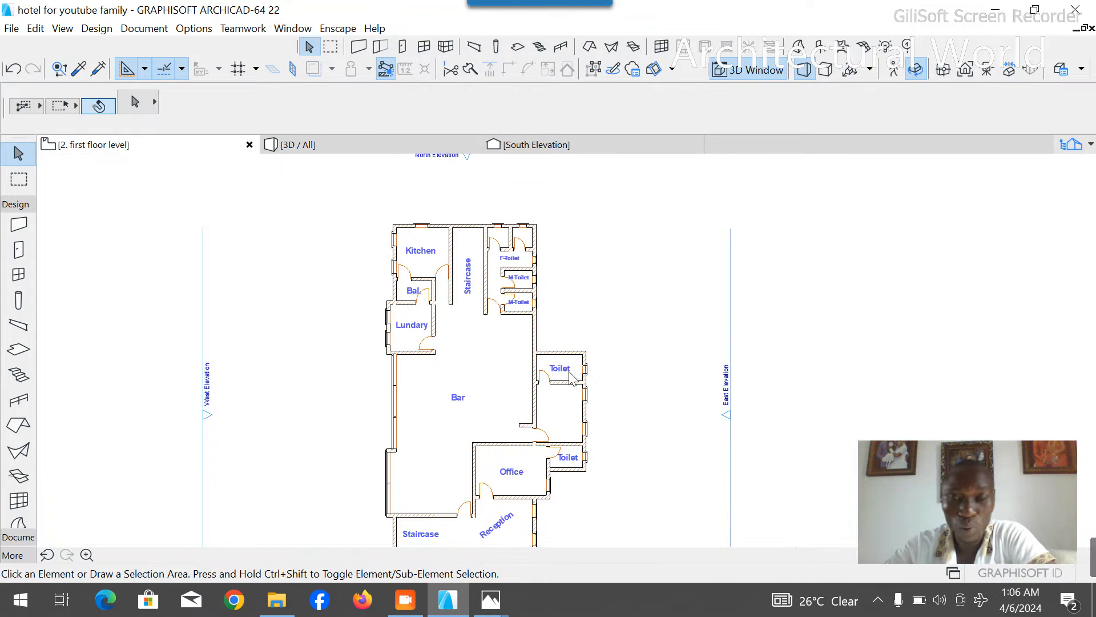
- Examine the pasted first floor layout from the kitchen, rear staircase and toilets to the bar, office, reception and entrance
scroll(525, 223, down, 2)
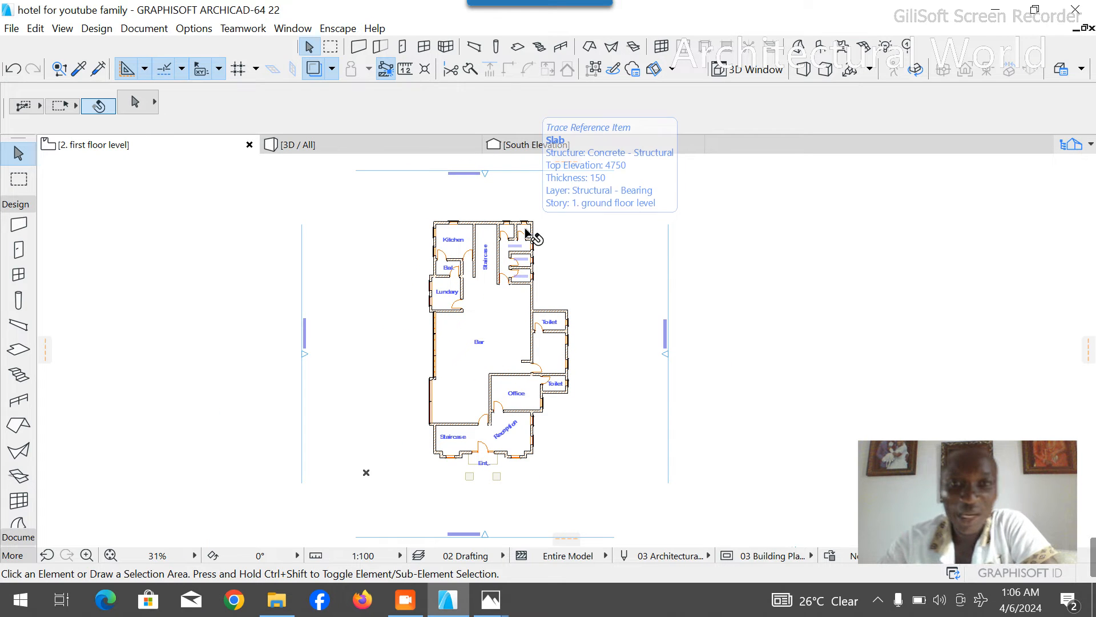
scroll(490, 286, up, 3)
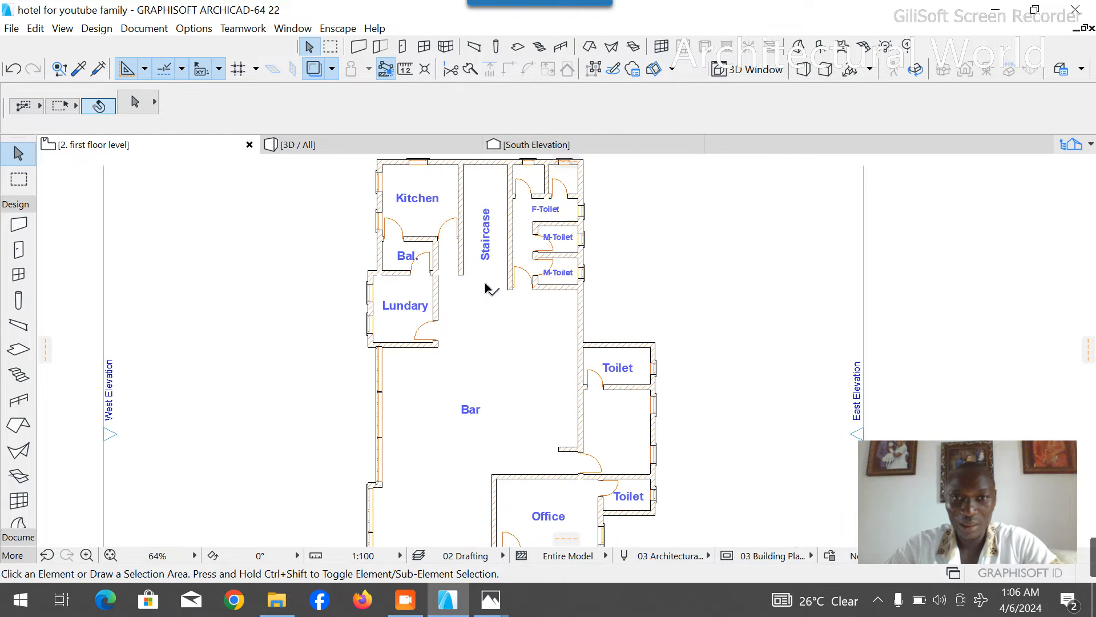
scroll(494, 320, down, 3)
scroll(495, 361, up, 2)
scroll(500, 302, down, 4)
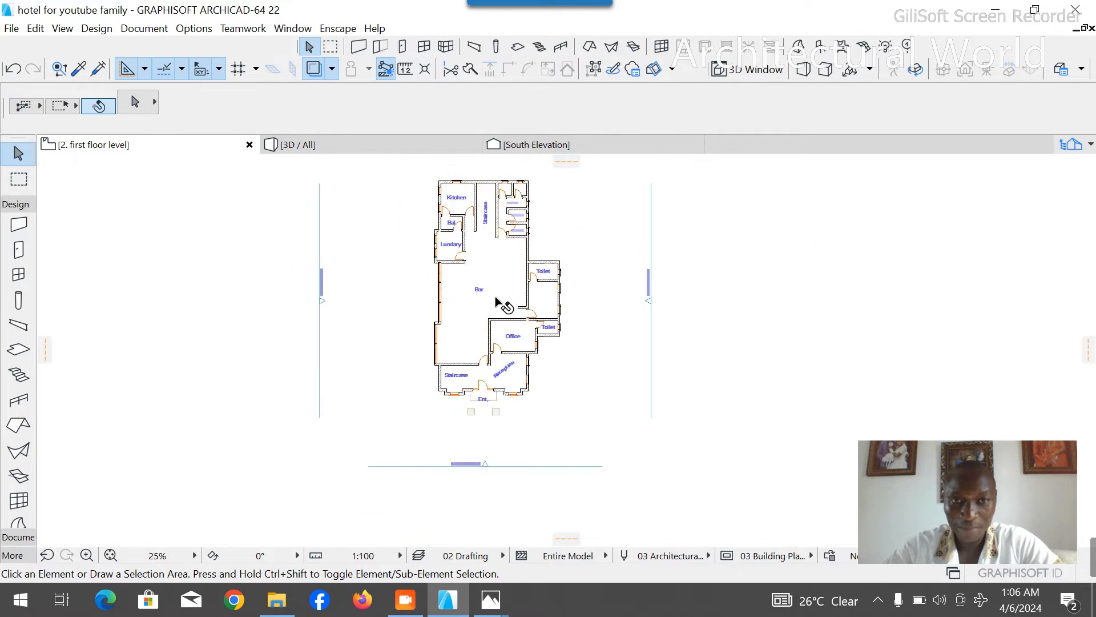
scroll(524, 325, up, 5)
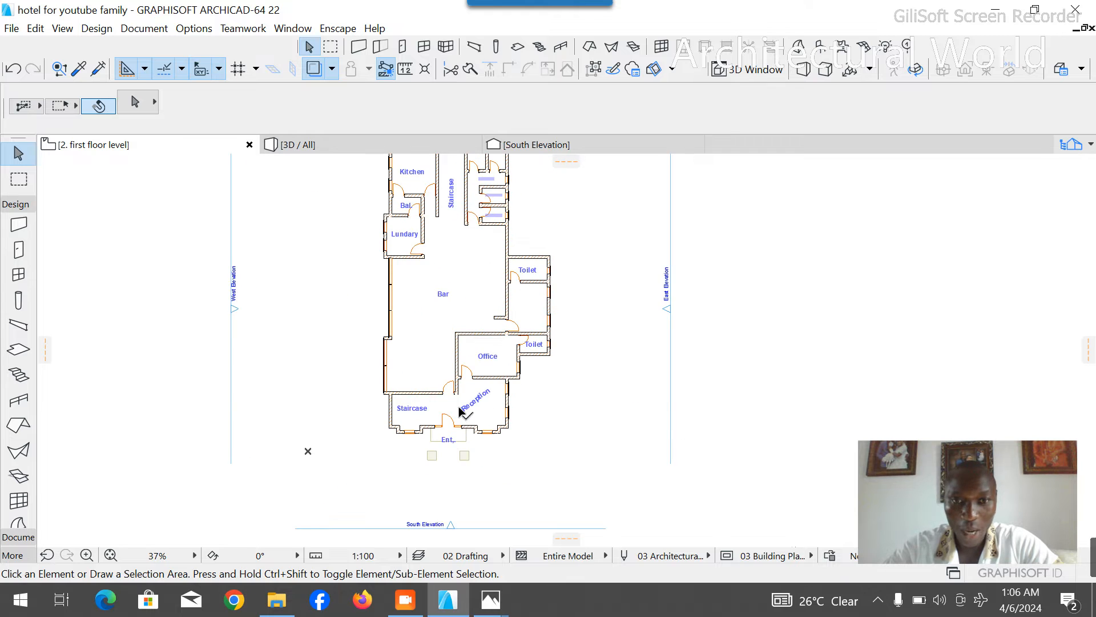
scroll(507, 409, down, 2)
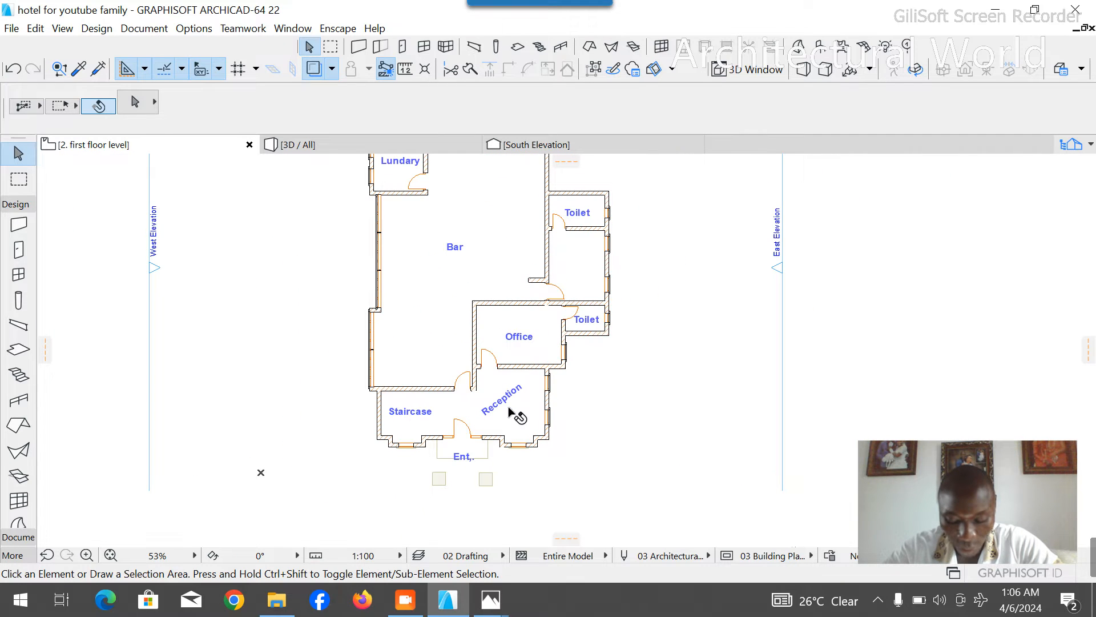
scroll(423, 362, up, 3)
scroll(408, 411, down, 4)
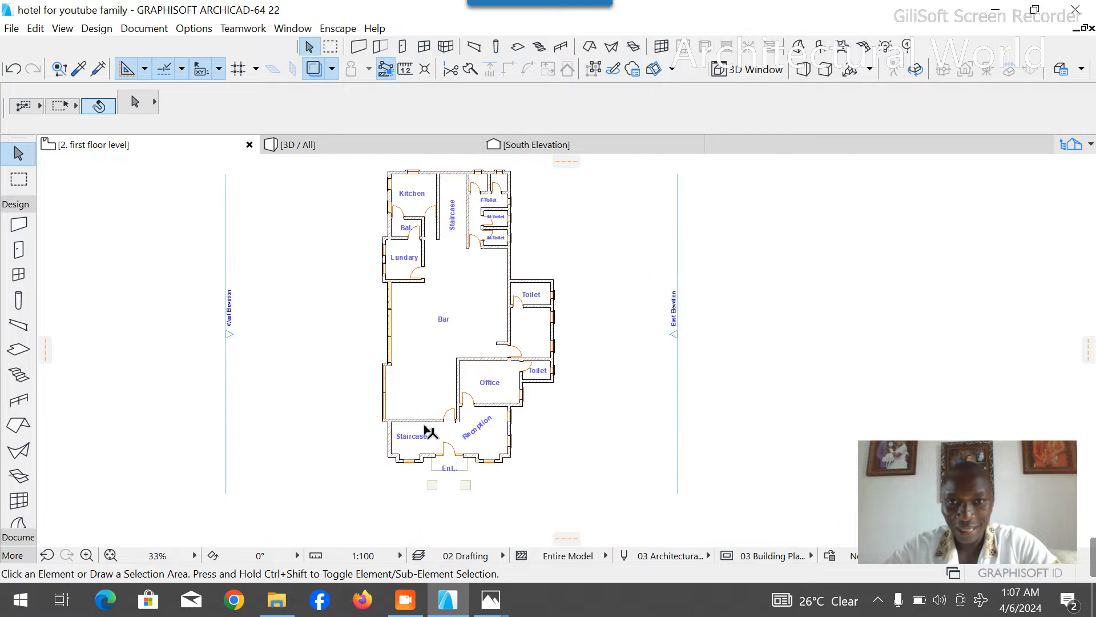
scroll(411, 285, up, 2)
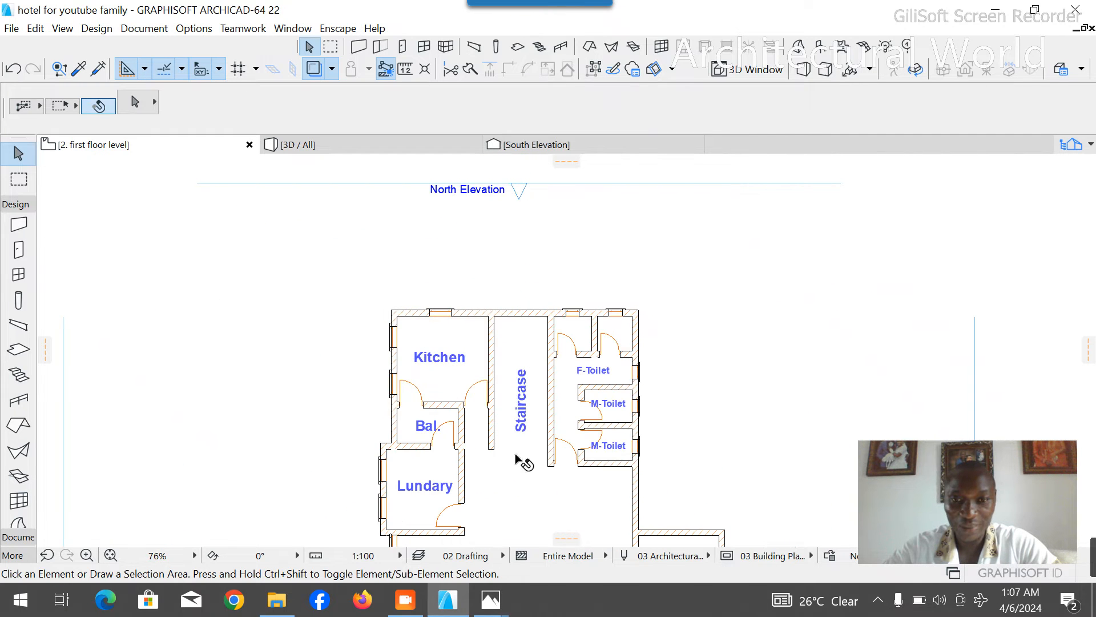
scroll(517, 457, up, 2)
scroll(534, 346, down, 3)
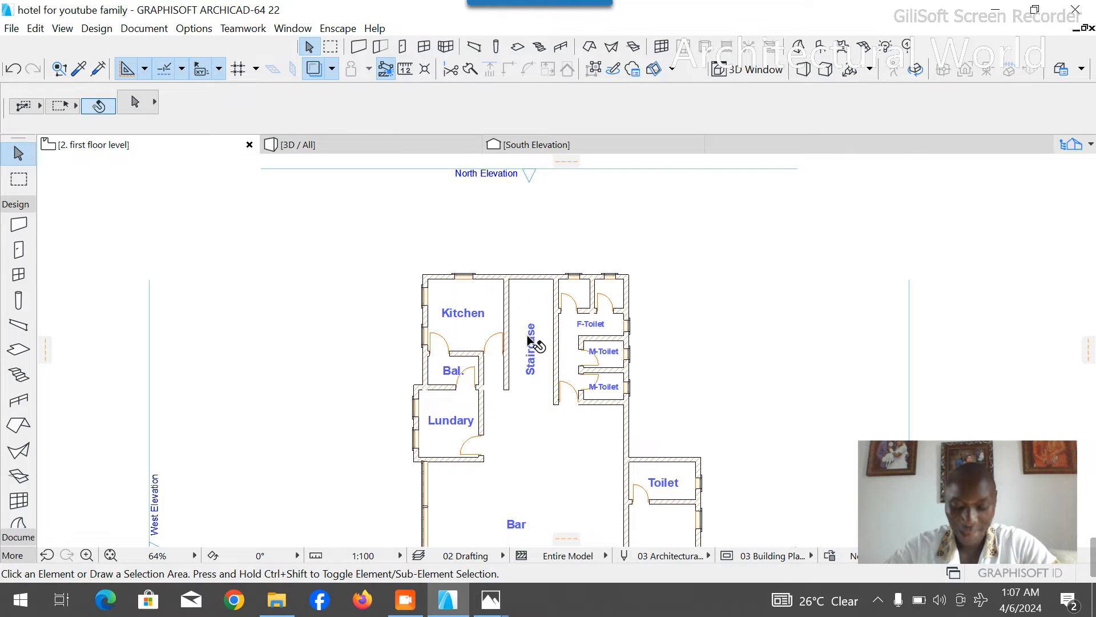
scroll(497, 294, down, 3)
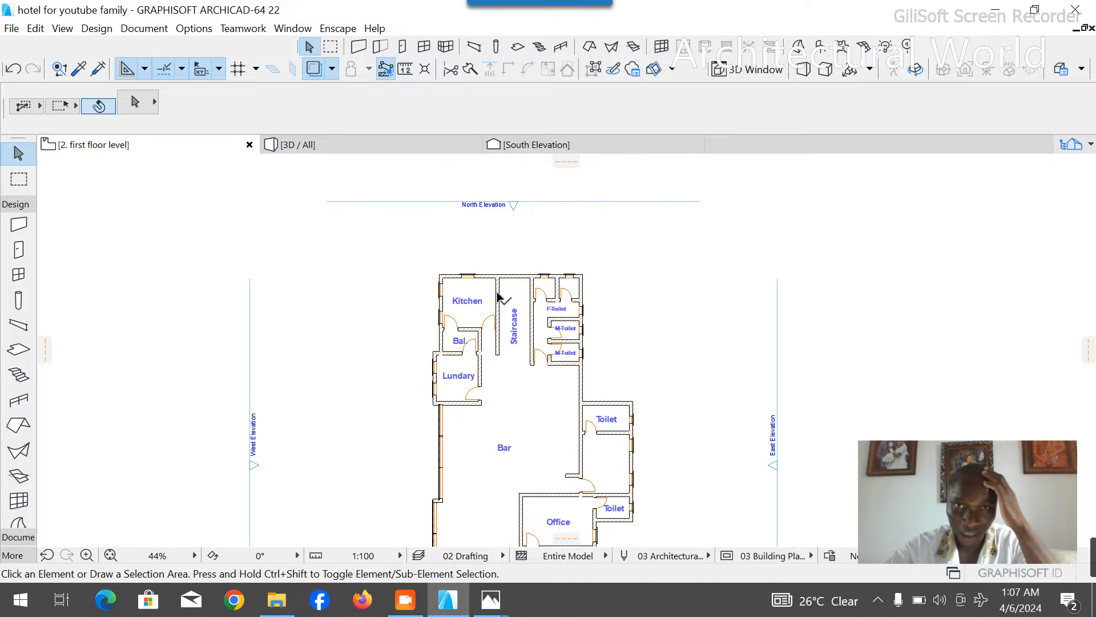
- Delete the Reception label from the front room of the first floor plan
scroll(559, 388, up, 4)
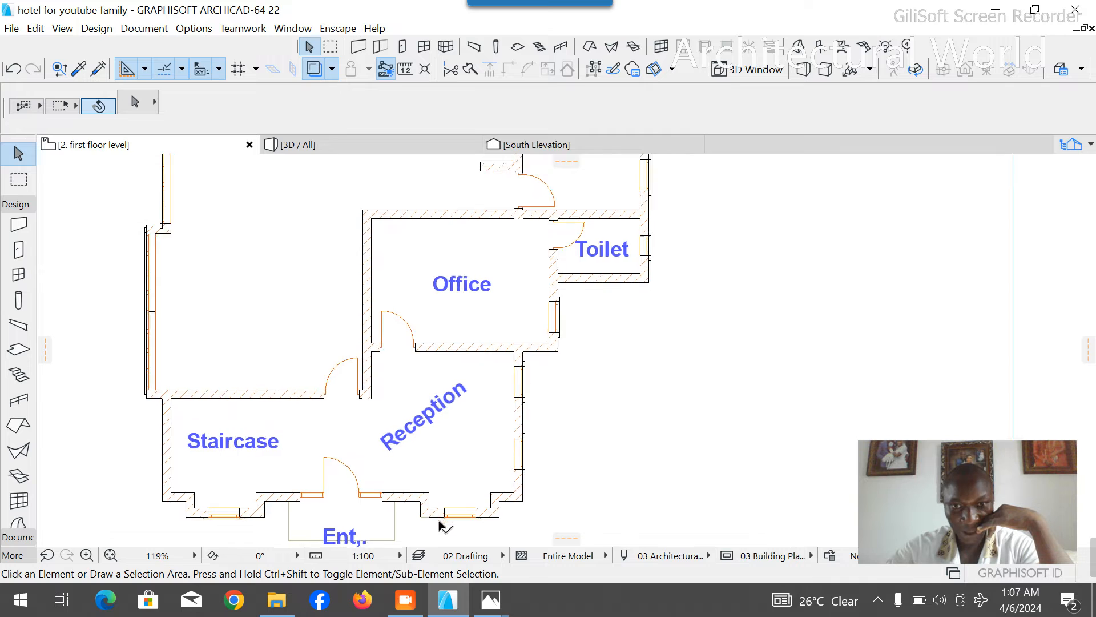
scroll(446, 509, up, 3)
scroll(459, 407, down, 2)
scroll(457, 406, up, 3)
click(435, 285)
key(Delete)
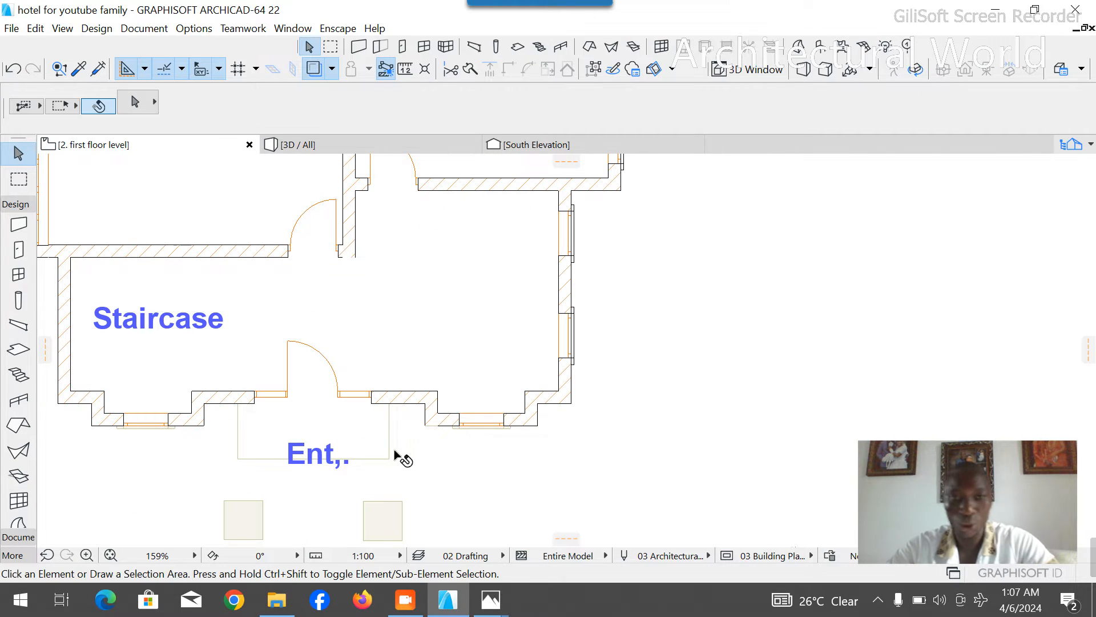
- Start a polyline at the former reception's southeast inner corner and draw a segment about 3.4 m west along the front wall
click(16, 203)
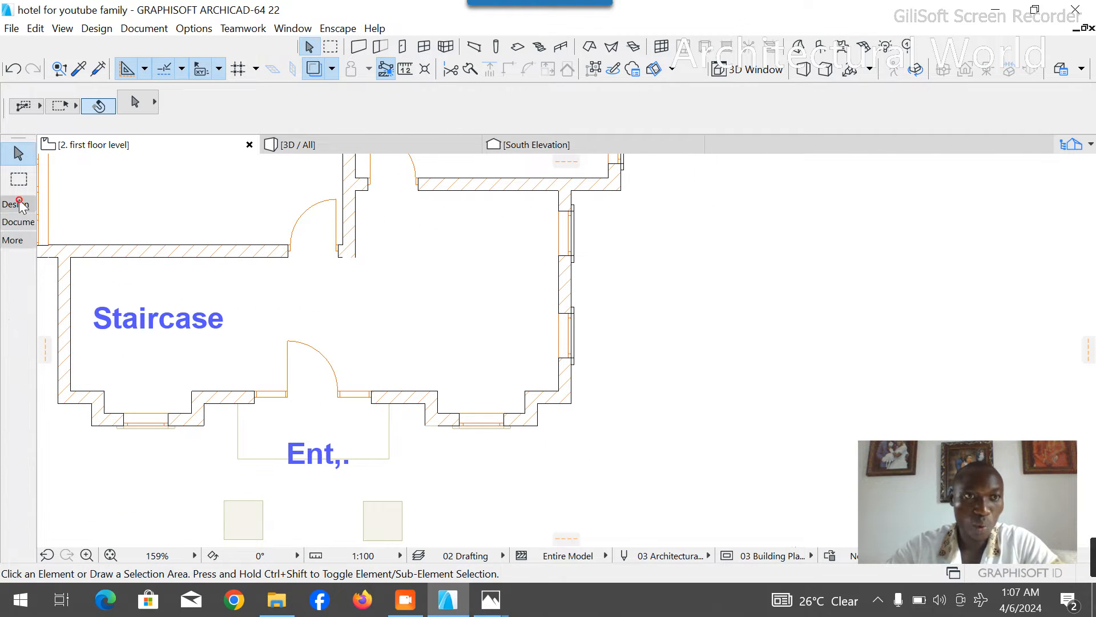
click(18, 223)
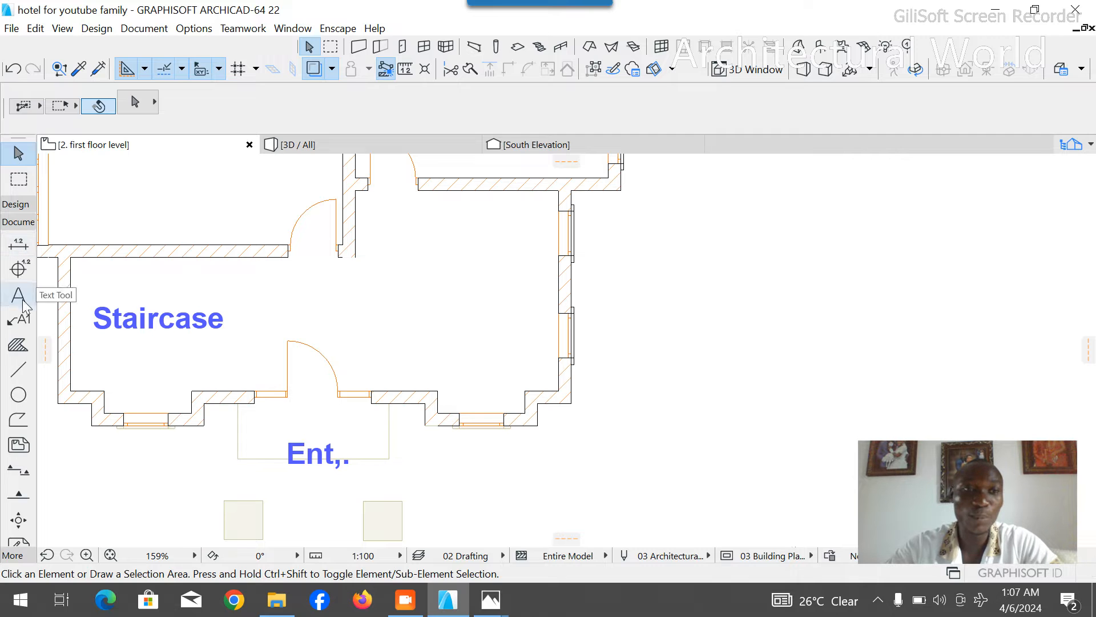
click(18, 369)
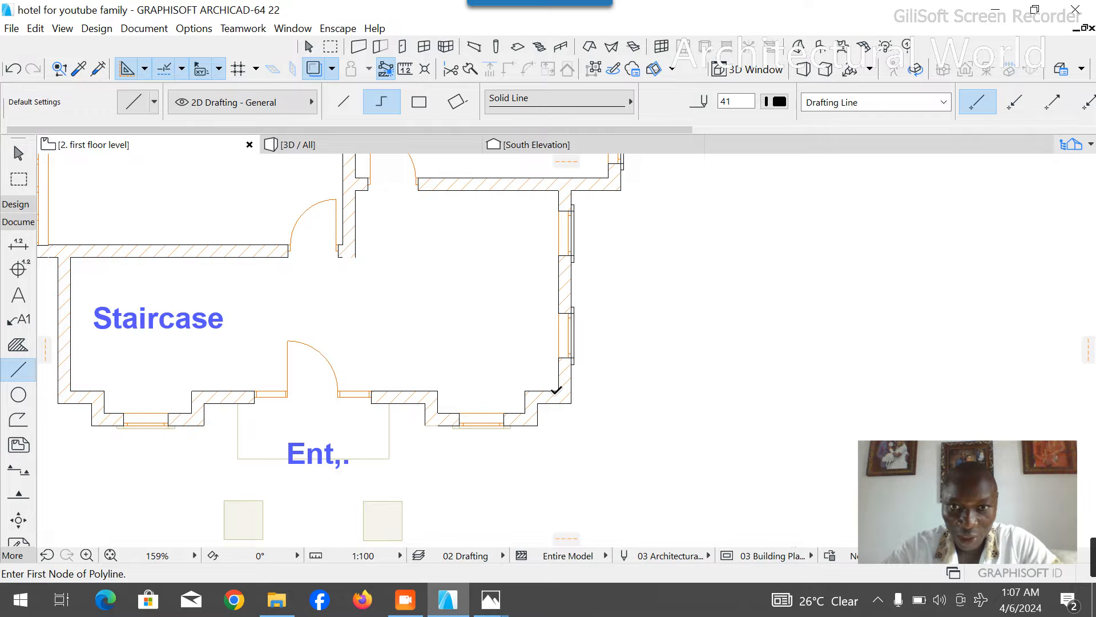
click(559, 391)
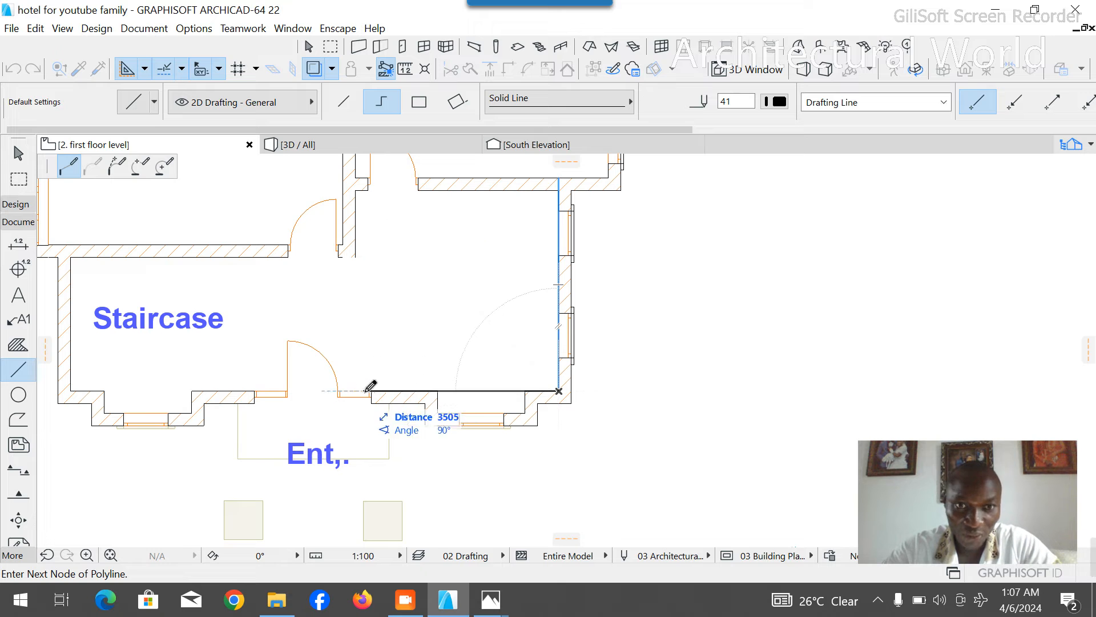
text(34)
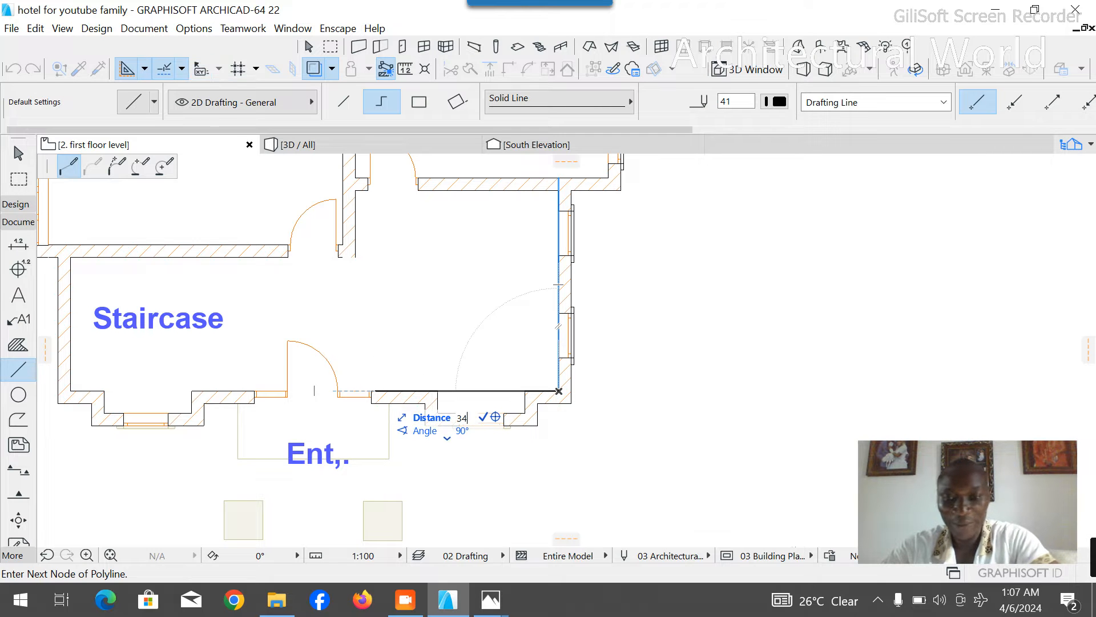
key(Return)
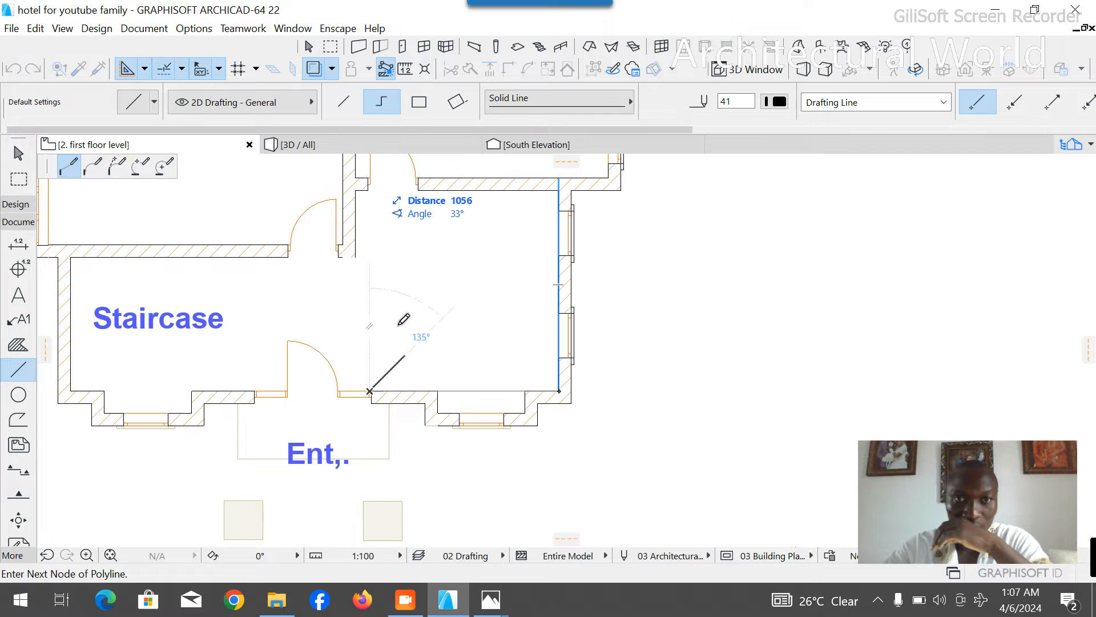
- Continue the polyline about 8.6 m straight north through the office into the bar and finish it there
scroll(402, 308, down, 5)
scroll(398, 242, up, 3)
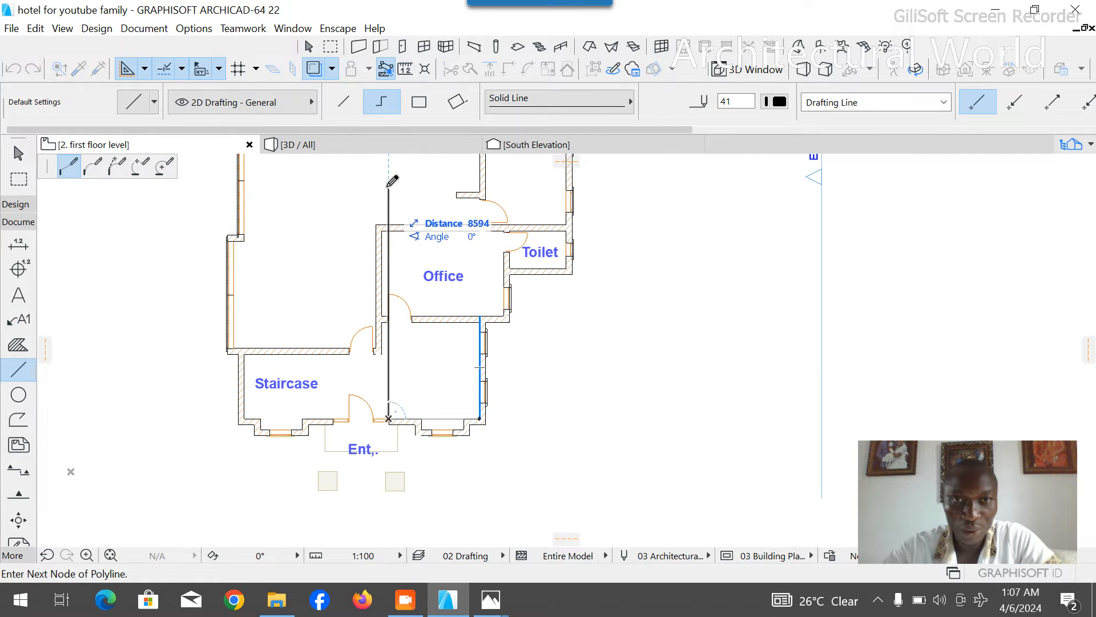
right_click(414, 183)
click(444, 334)
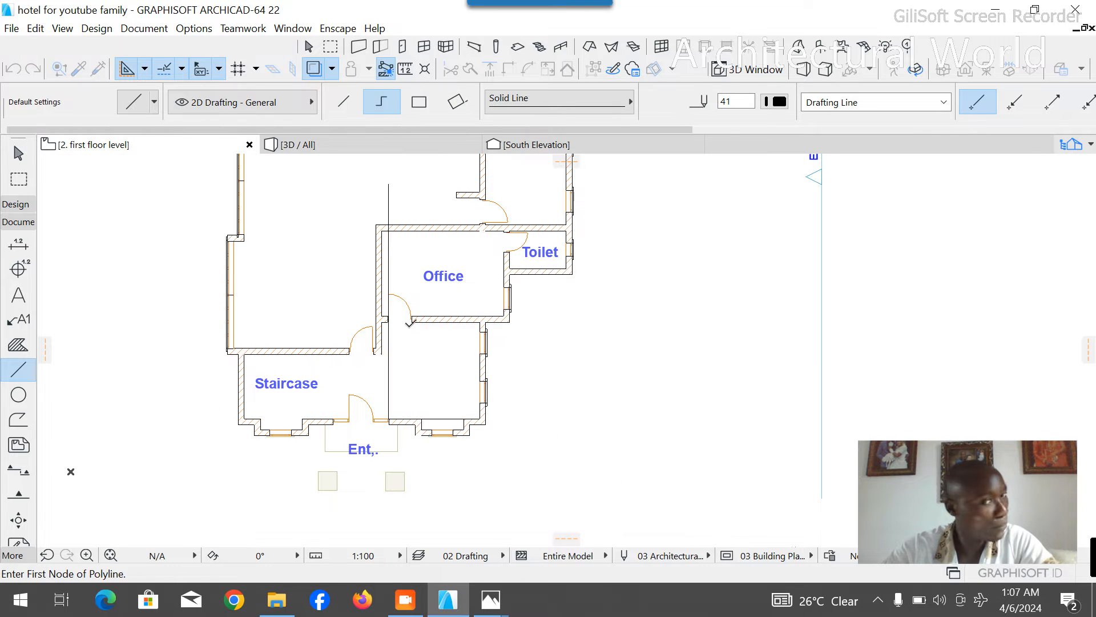
key(Escape)
- Move the office's west wall so its east face aligns with the polyline and its south end meets the front wall's inner face
scroll(502, 383, down, 1)
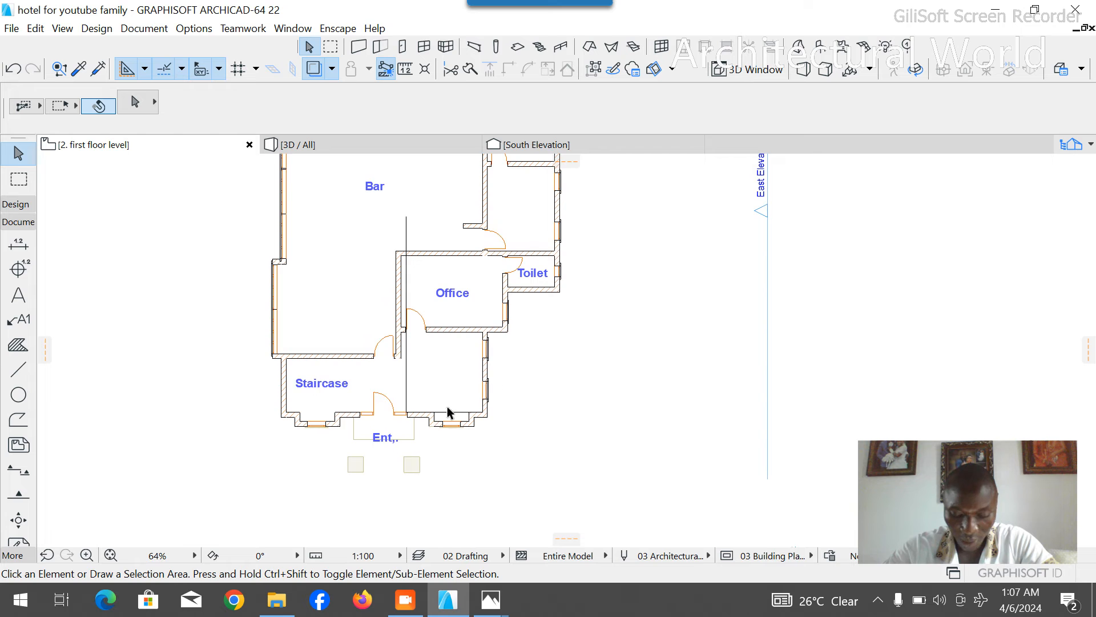
scroll(399, 355, up, 2)
click(406, 228)
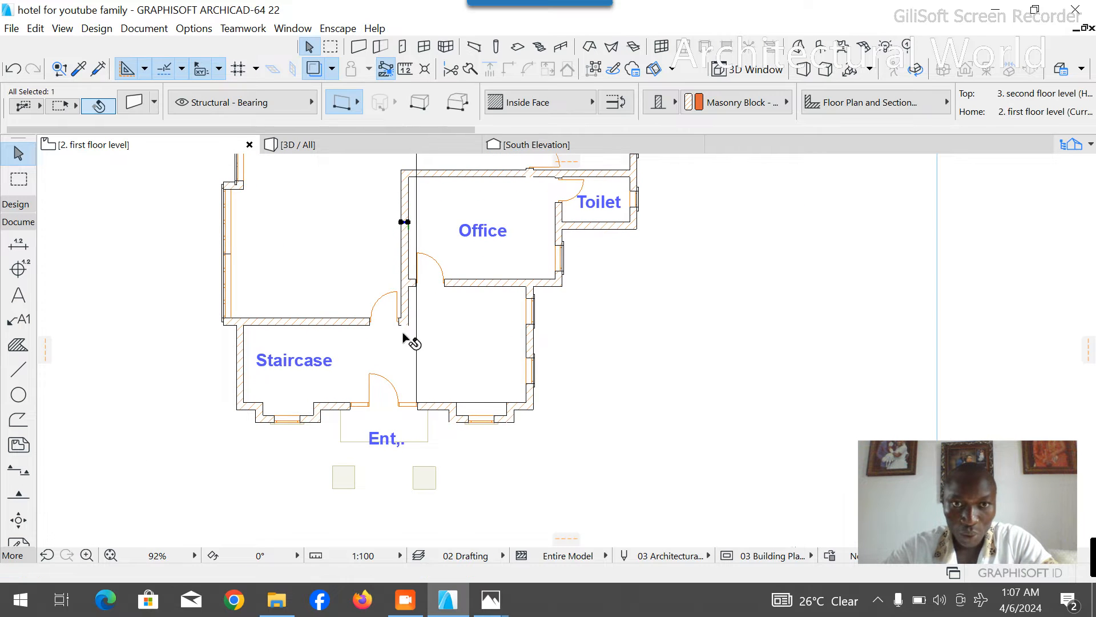
scroll(405, 260, up, 1)
click(385, 245)
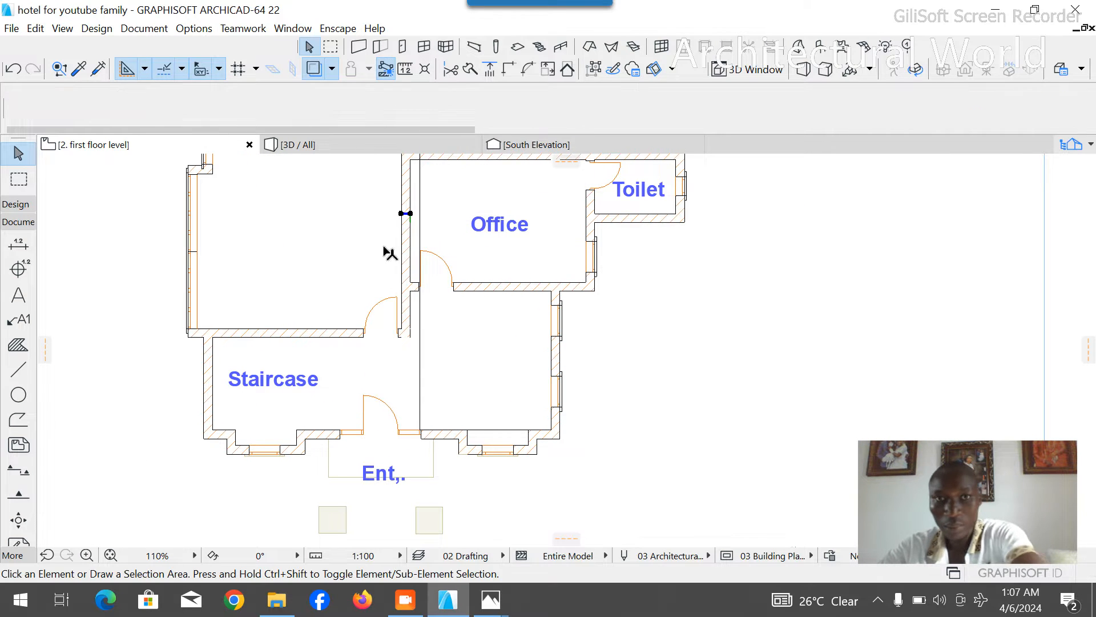
click(405, 233)
key(ctrl+d)
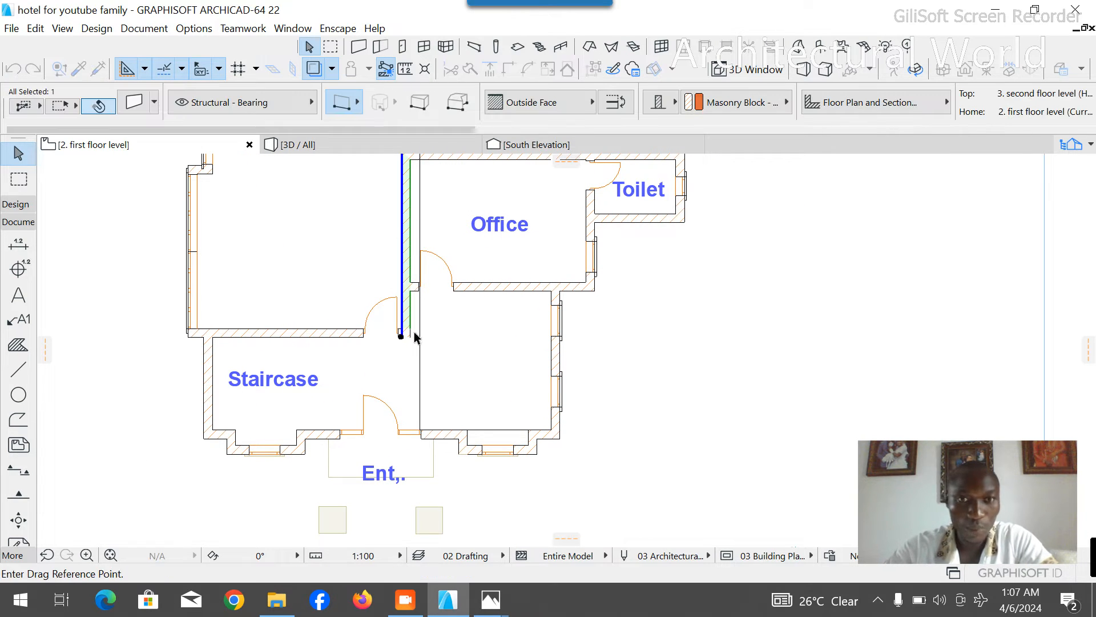
click(403, 337)
scroll(420, 451, up, 5)
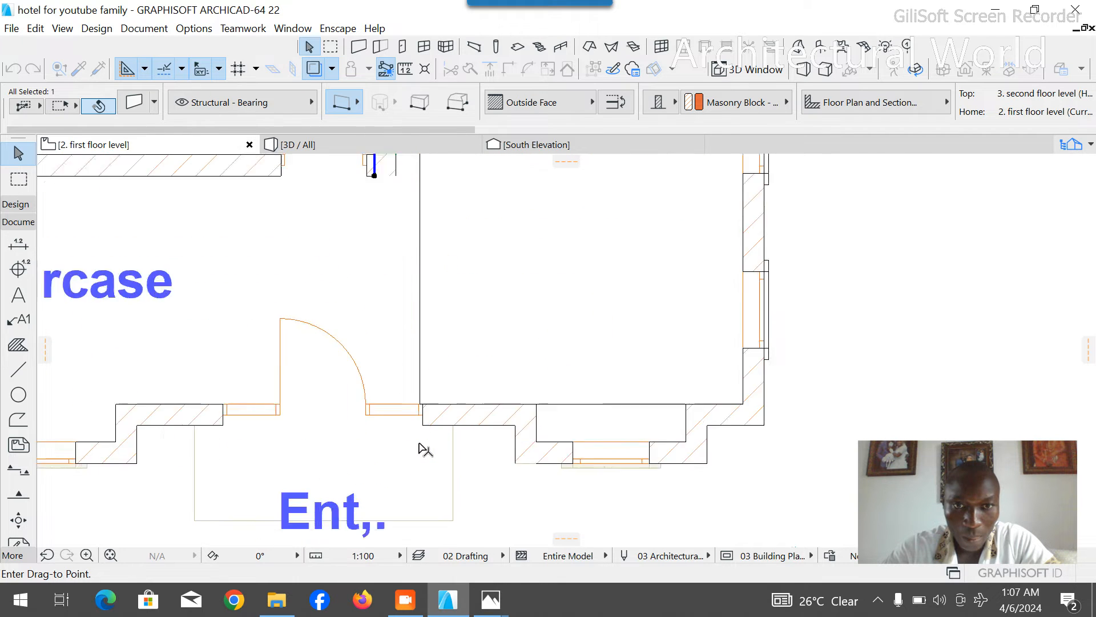
click(419, 383)
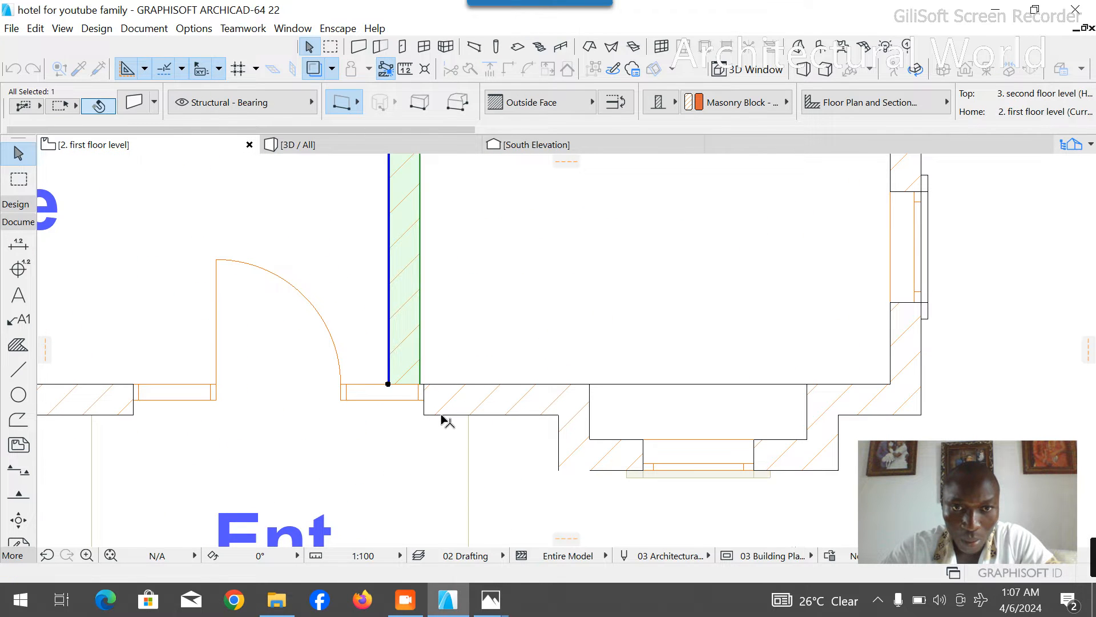
click(423, 415)
key(Escape)
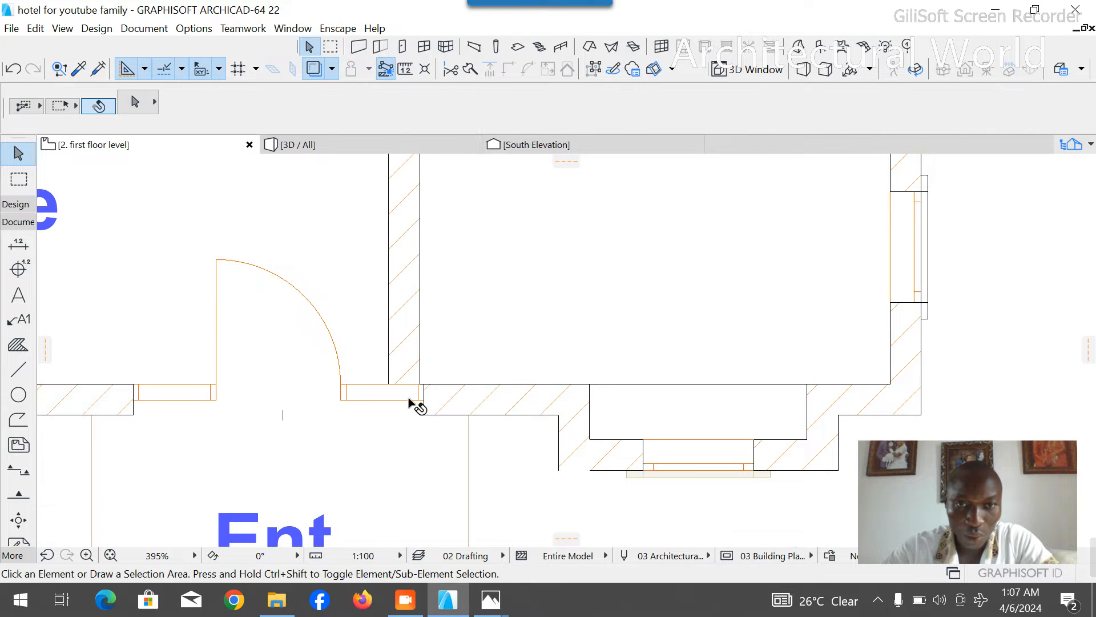
- Move the entrance door with two sidelights west along the front wall, just past the west face of the relocated wall
click(418, 402)
key(ctrl+d)
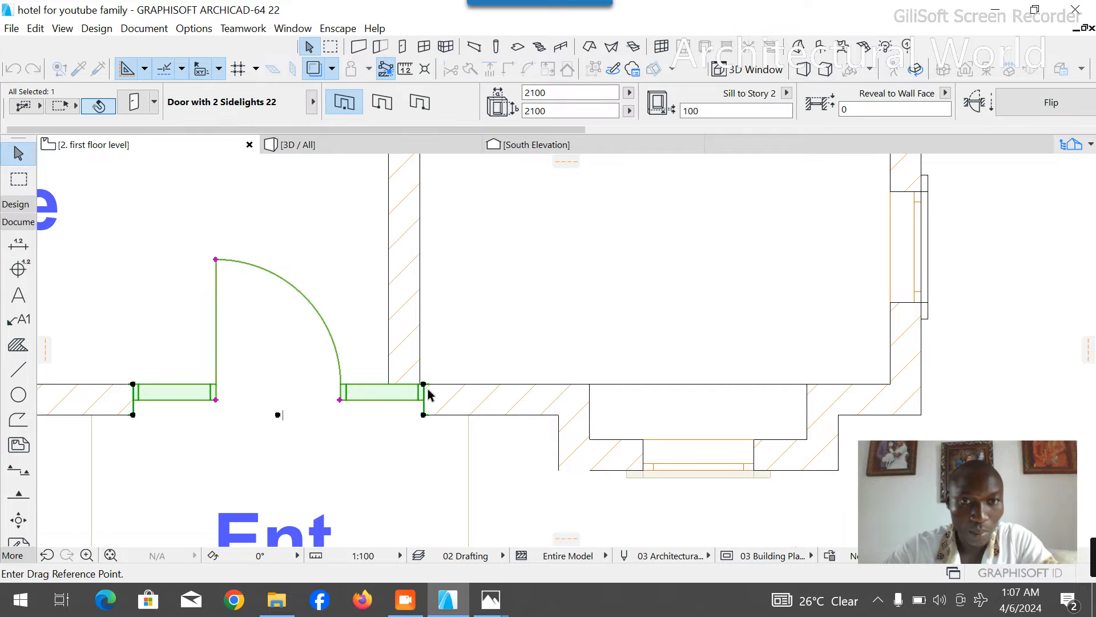
click(424, 385)
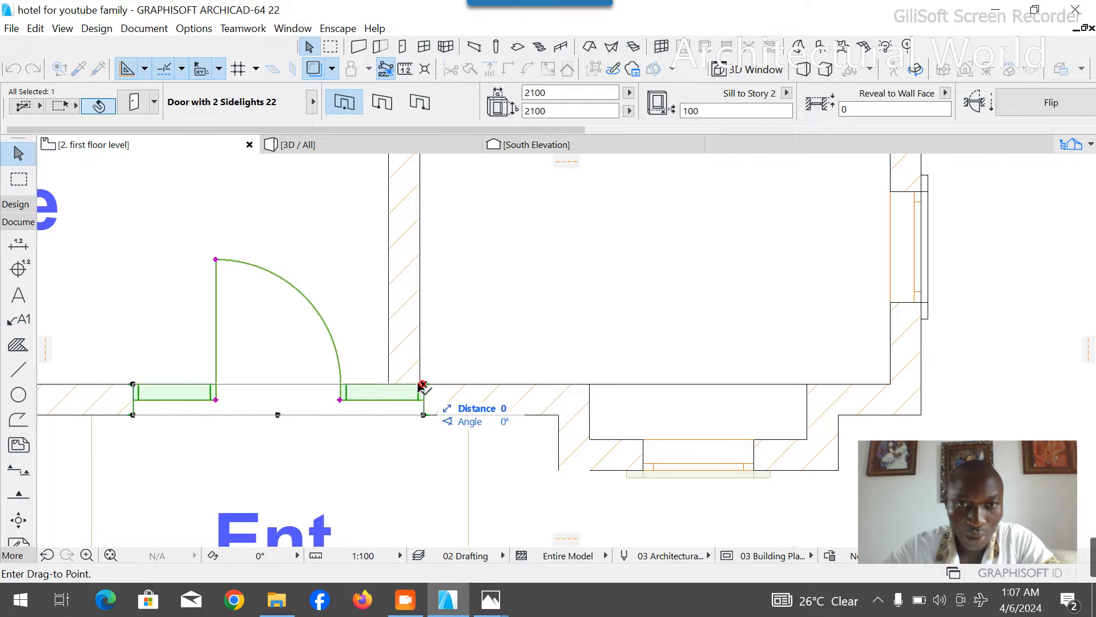
click(380, 384)
key(Escape)
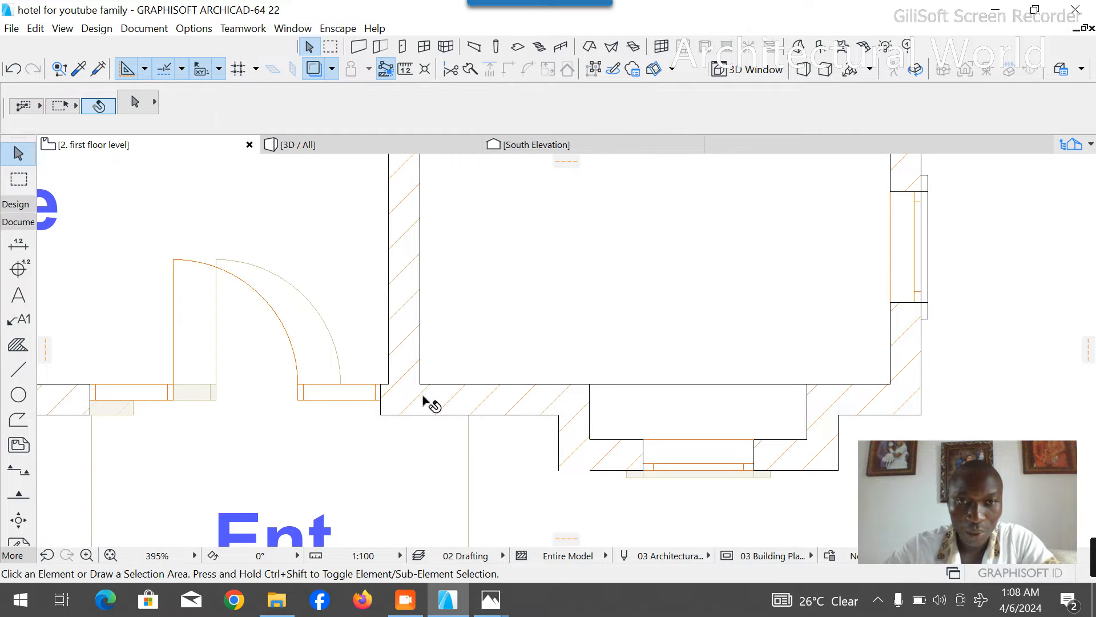
- Delete the door in the office's south wall, beside the relocated wall
scroll(444, 411, down, 6)
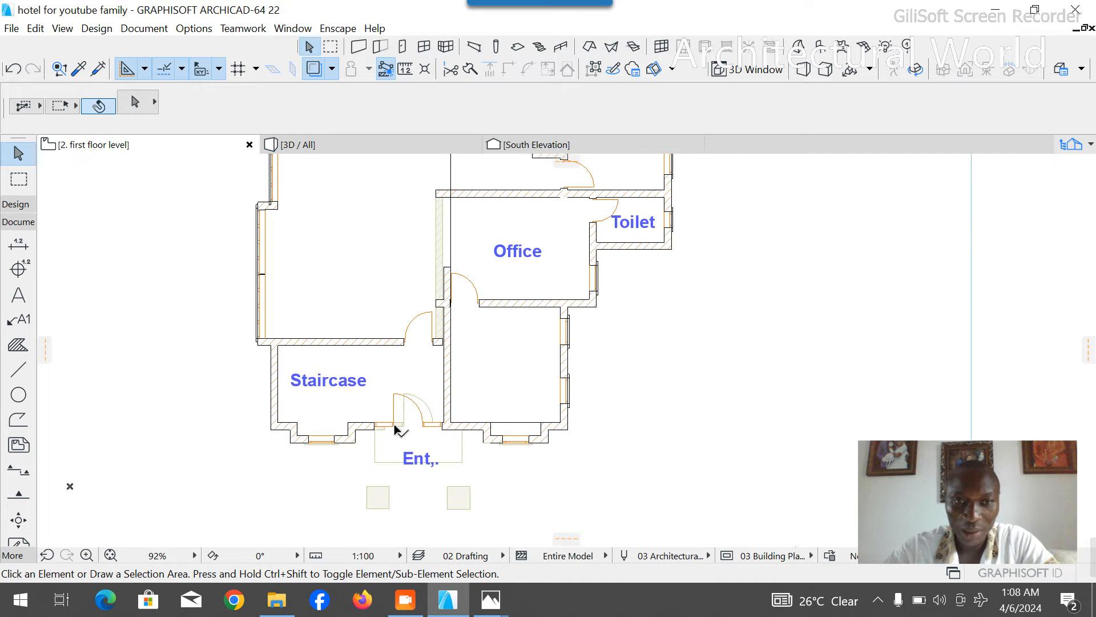
scroll(432, 451, up, 3)
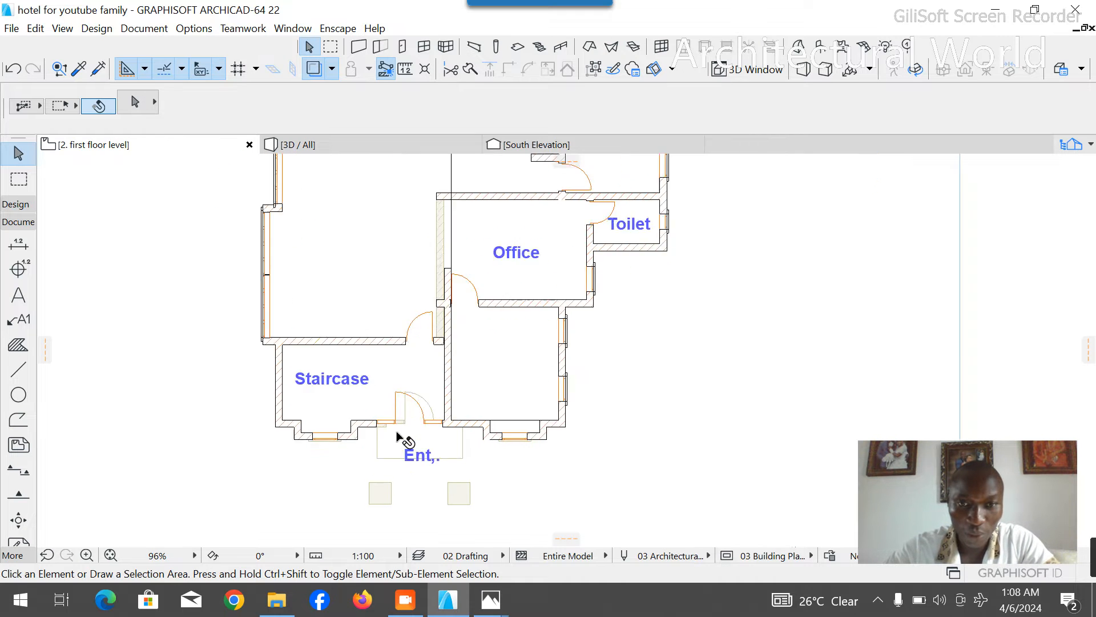
scroll(399, 435, down, 4)
scroll(445, 307, up, 4)
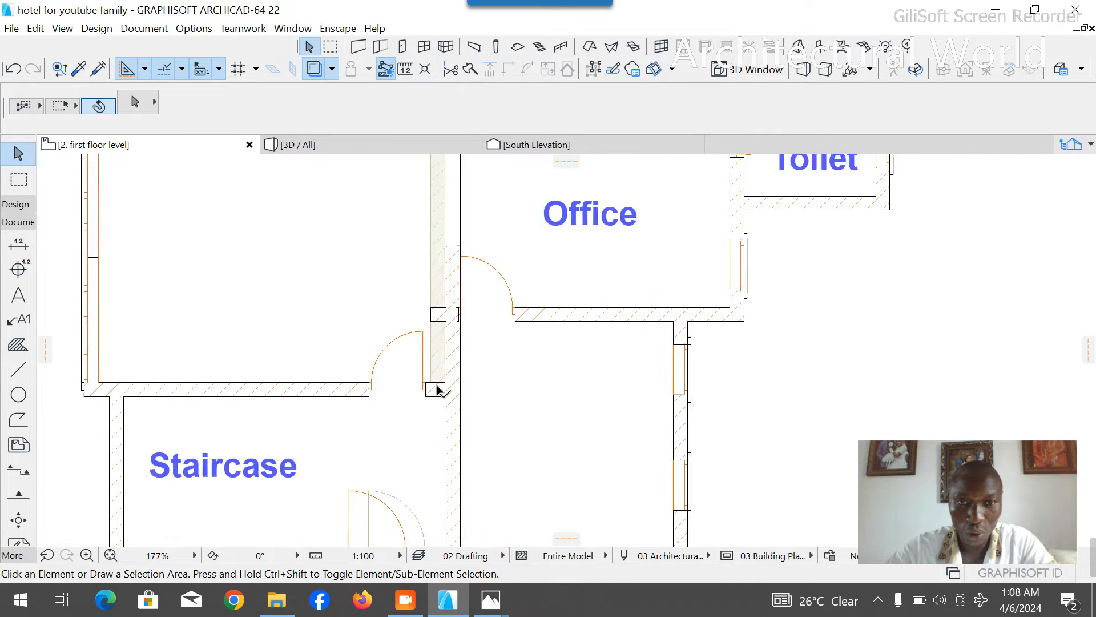
scroll(448, 391, down, 3)
scroll(455, 340, up, 4)
scroll(455, 370, up, 5)
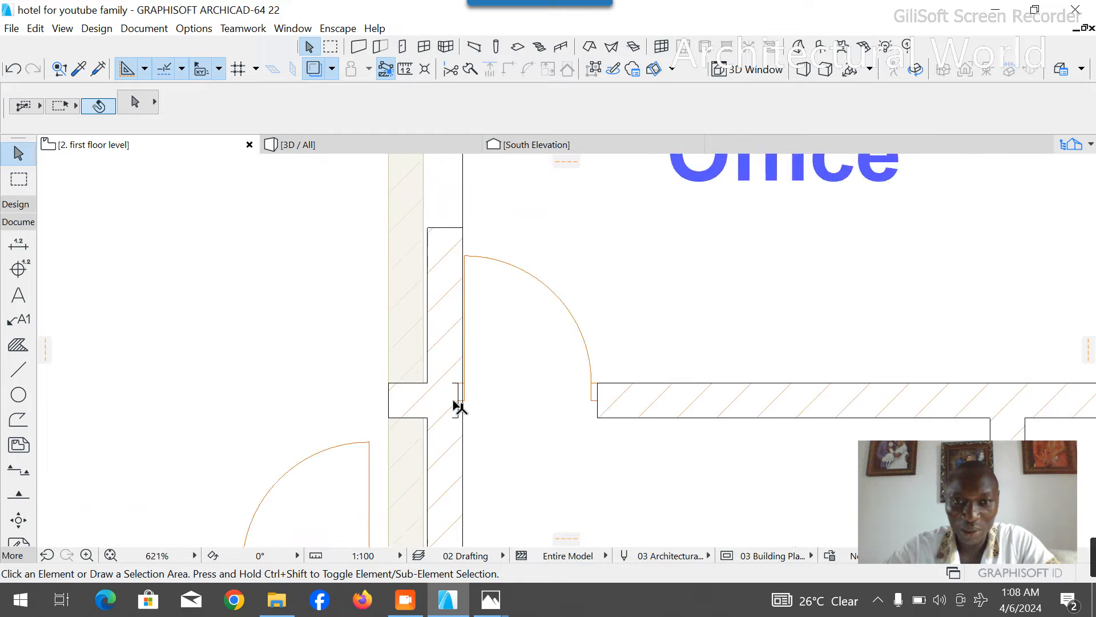
scroll(521, 403, down, 5)
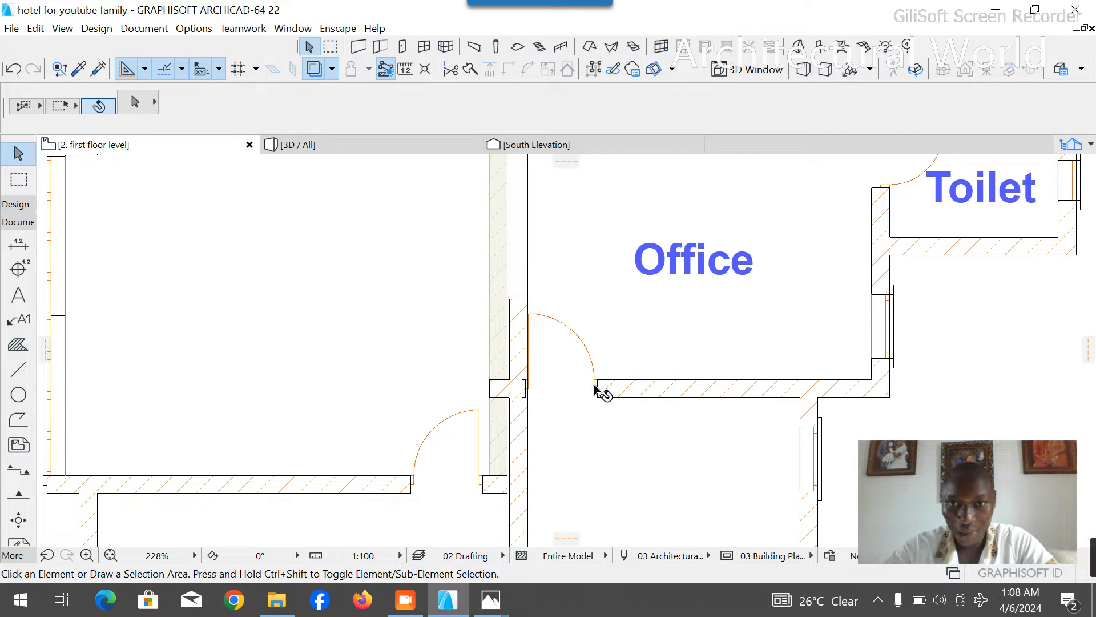
click(594, 390)
key(Delete)
- Delete the guide polyline running along the front wall and north through the office
scroll(511, 322, down, 4)
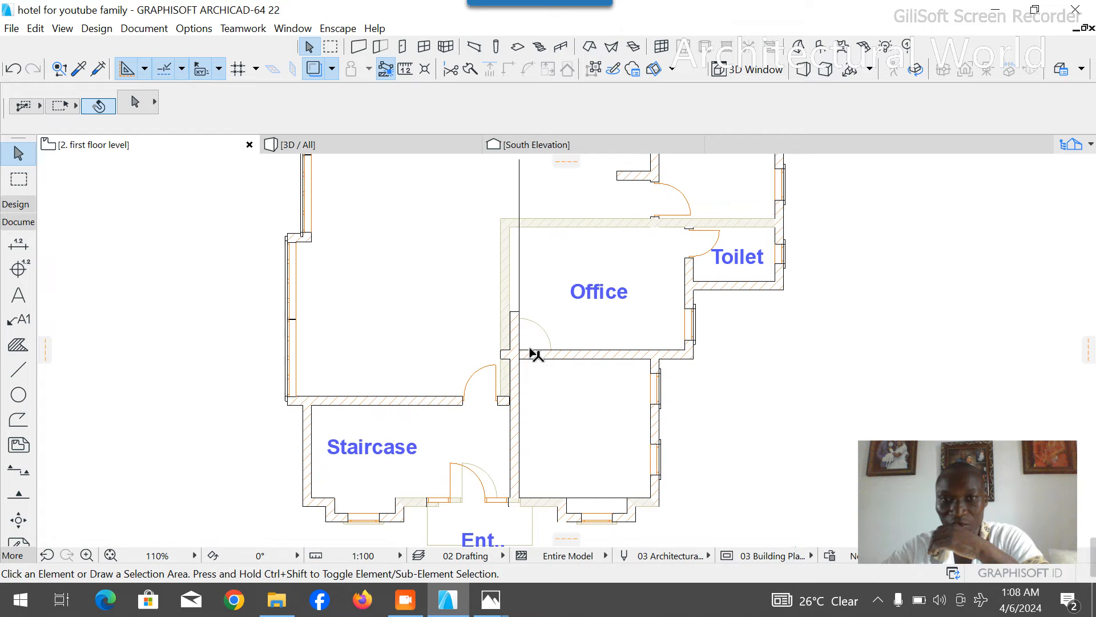
scroll(626, 516, up, 5)
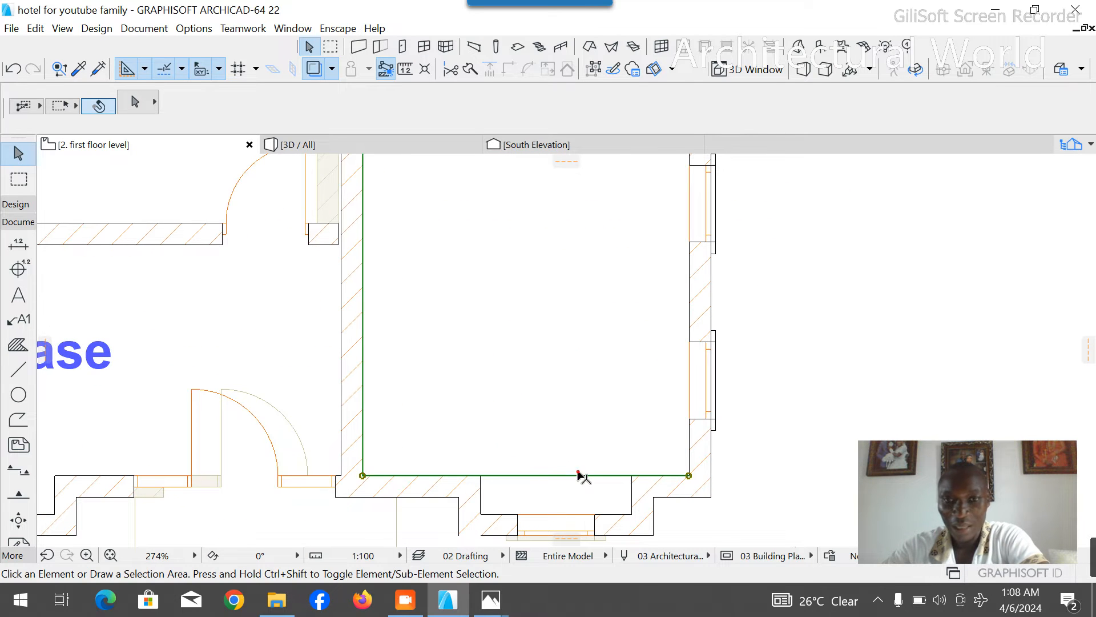
scroll(581, 477, down, 6)
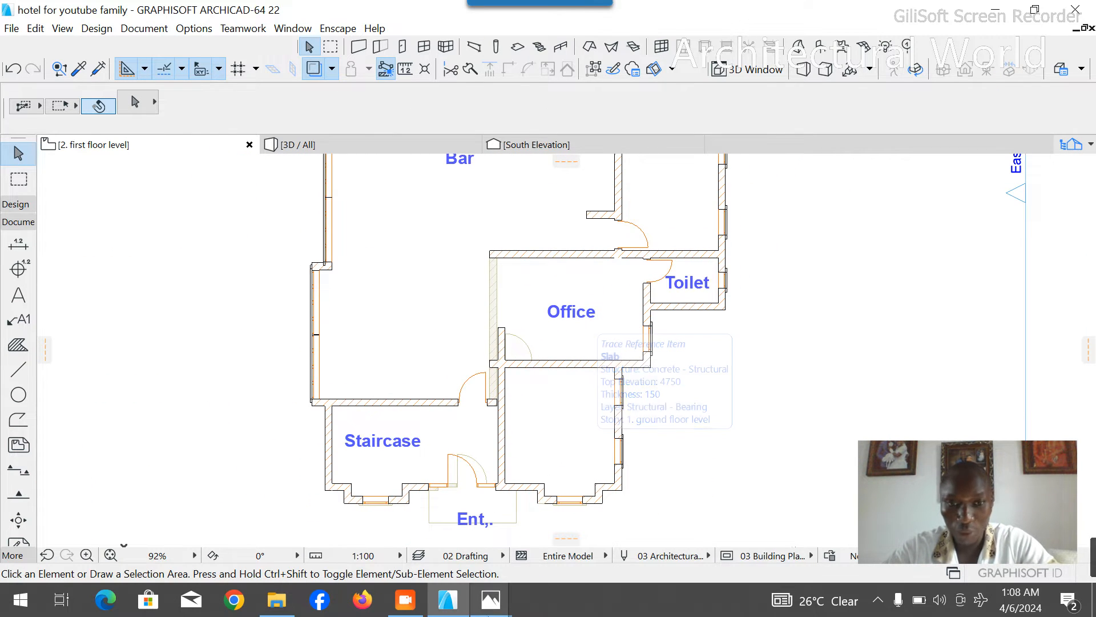
- Compare the side.jpg reference rendering in Photos with the side facade of the Archicad 3D model
mouse_move(490, 600)
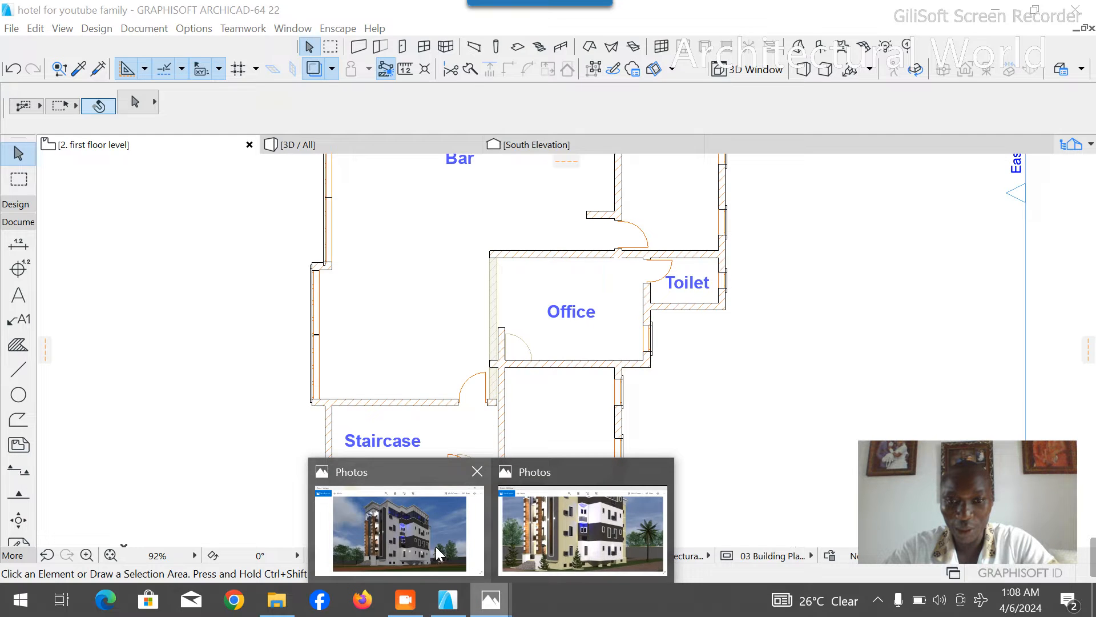
click(437, 546)
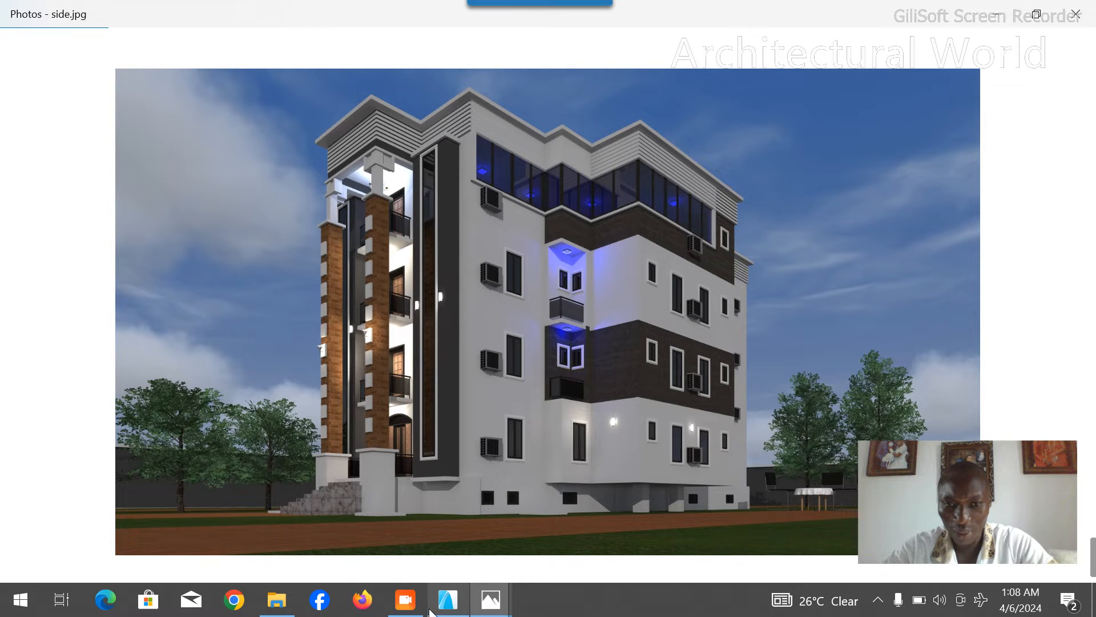
click(448, 600)
click(323, 147)
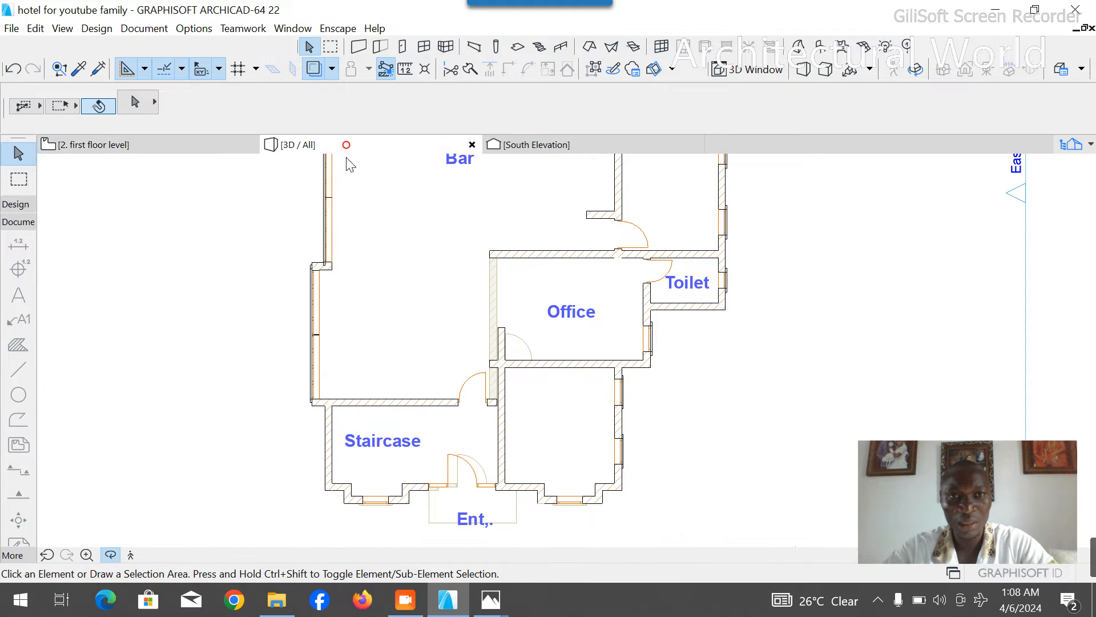
drag(458, 449, 538, 394)
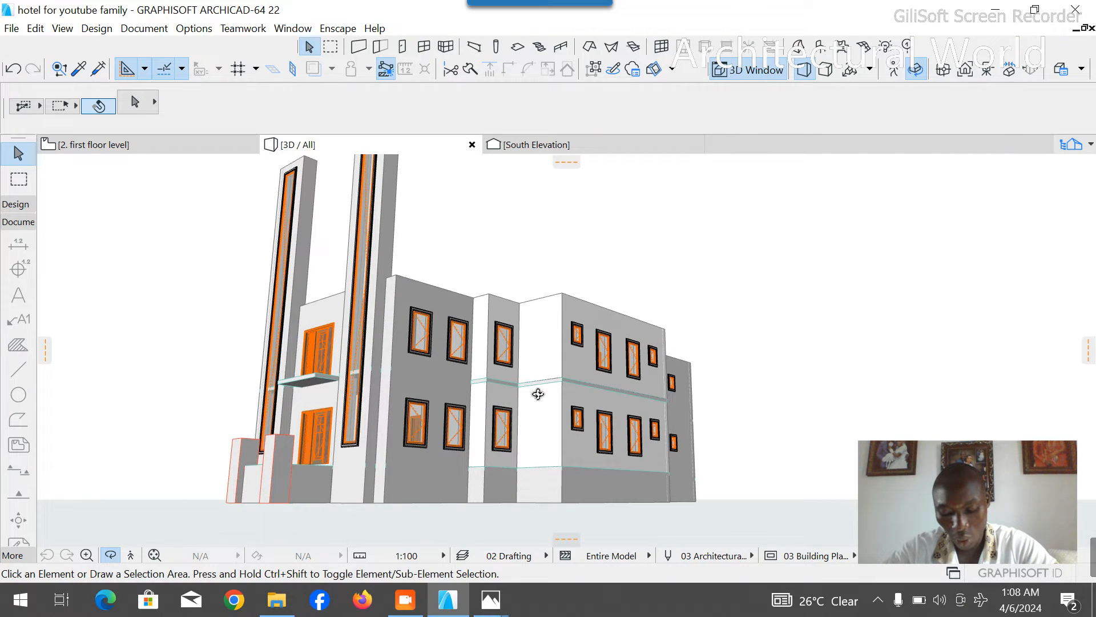
drag(538, 394, 460, 418)
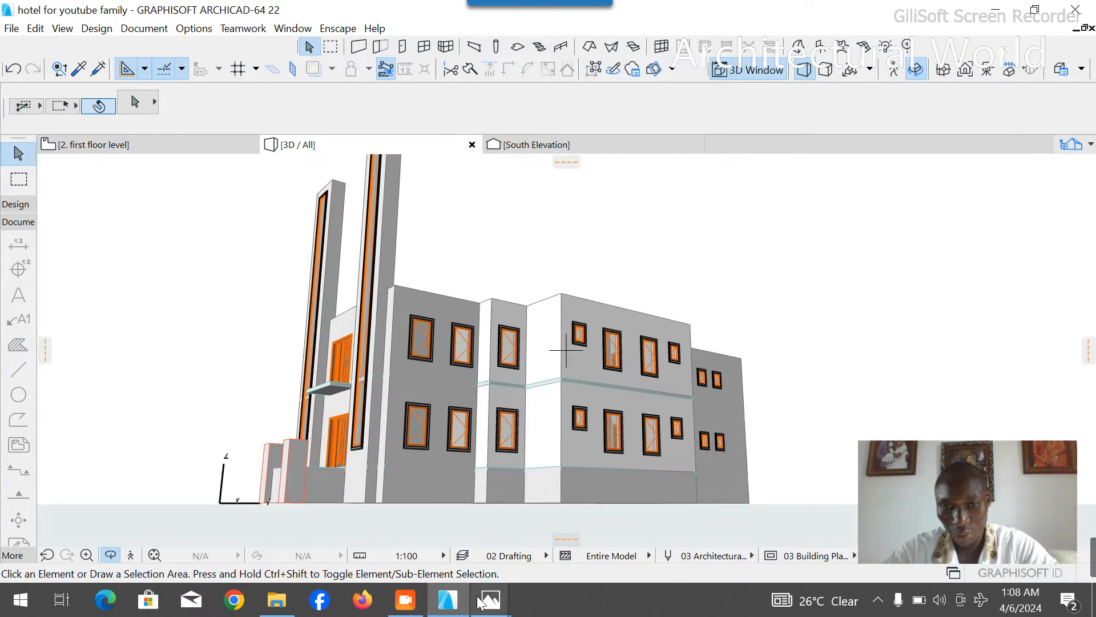
mouse_move(482, 602)
click(423, 567)
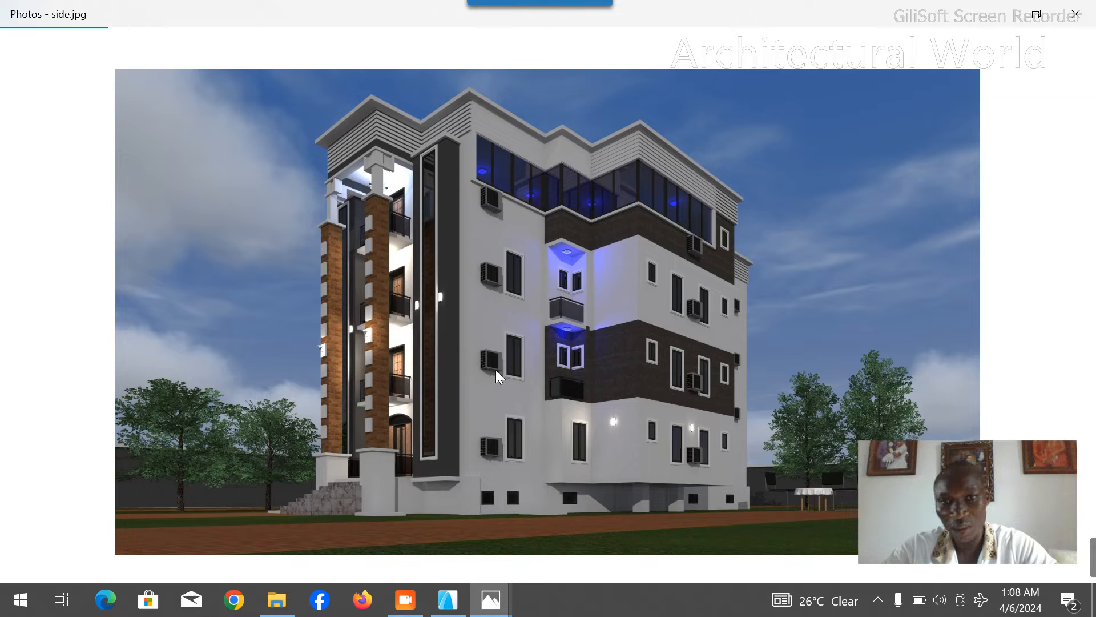
click(448, 600)
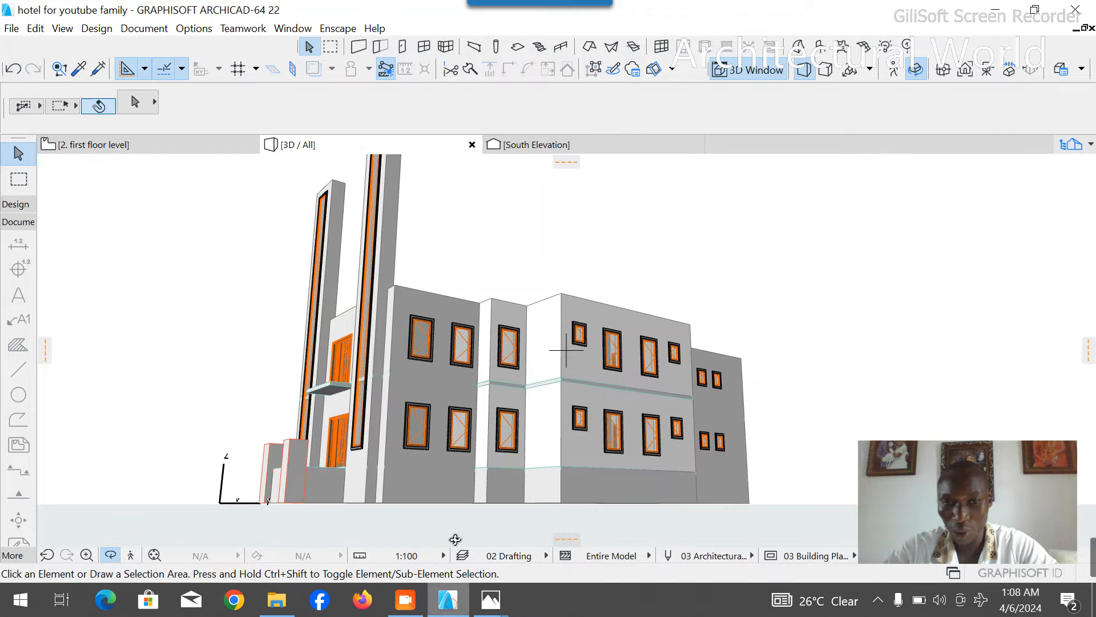
drag(460, 368, 350, 178)
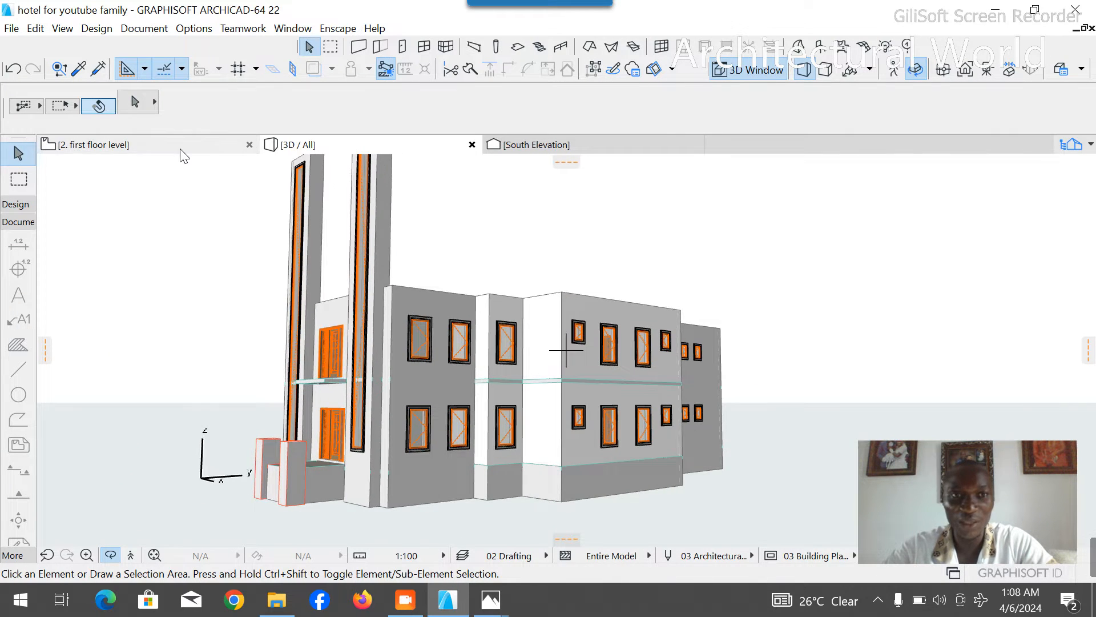
- On the first floor plan, draw a polyline from the office's southeast inner corner about 1240 mm north and about 5.8 m west
click(184, 150)
scroll(487, 371, down, 1)
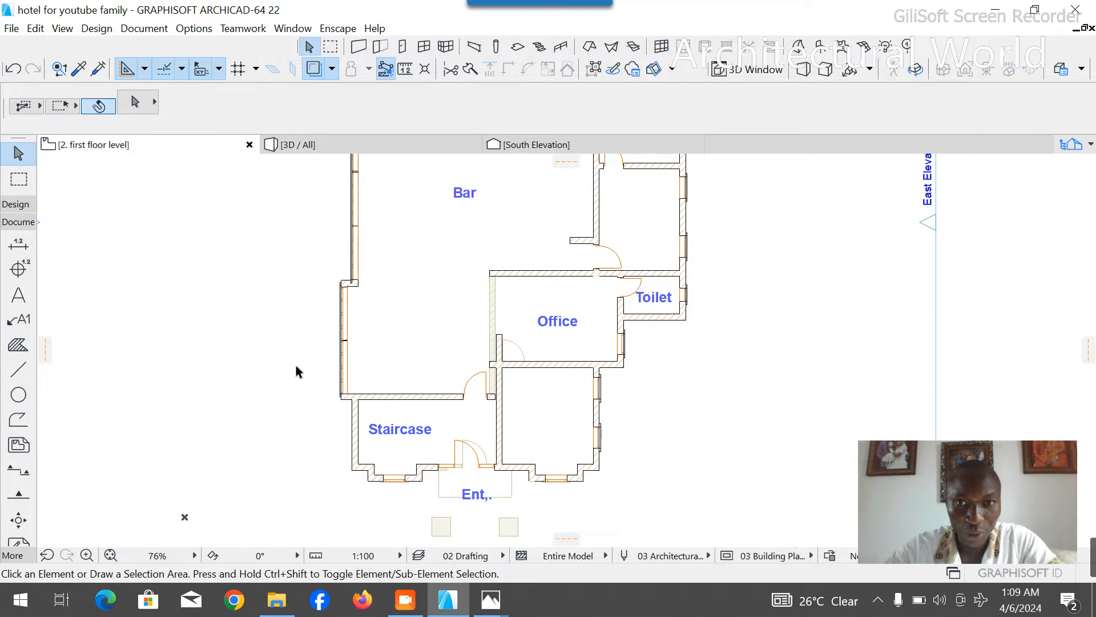
click(18, 370)
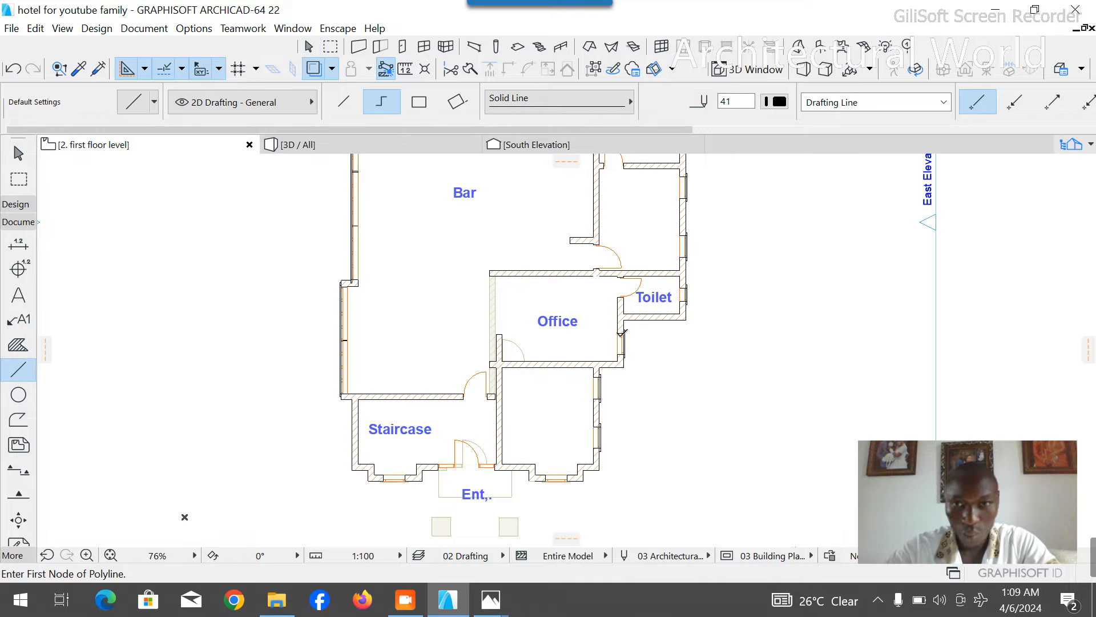
scroll(636, 312, up, 3)
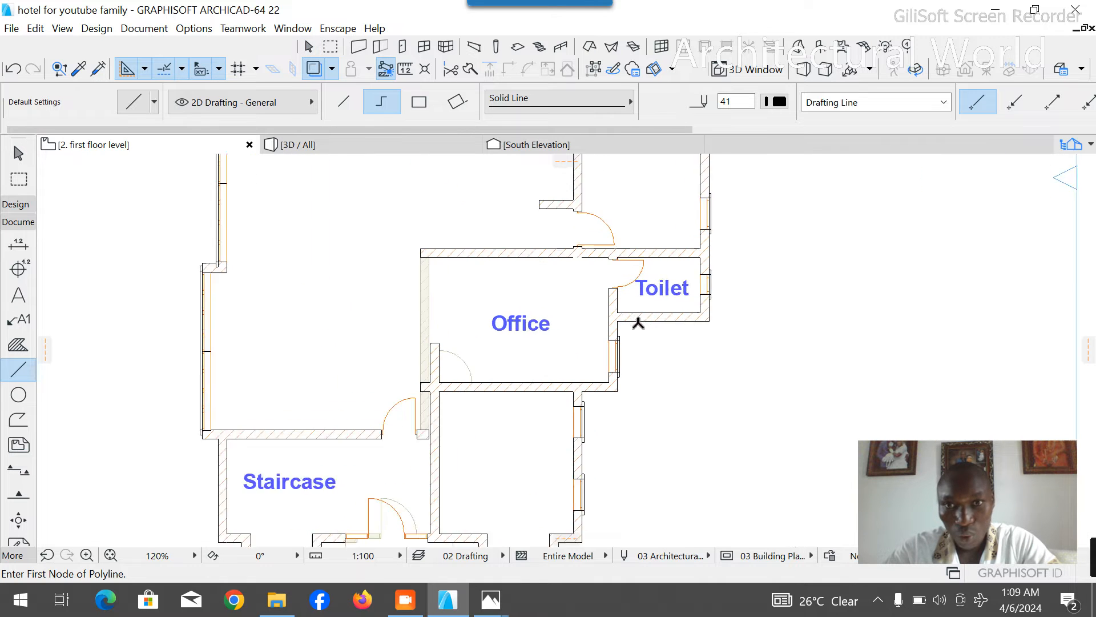
click(604, 393)
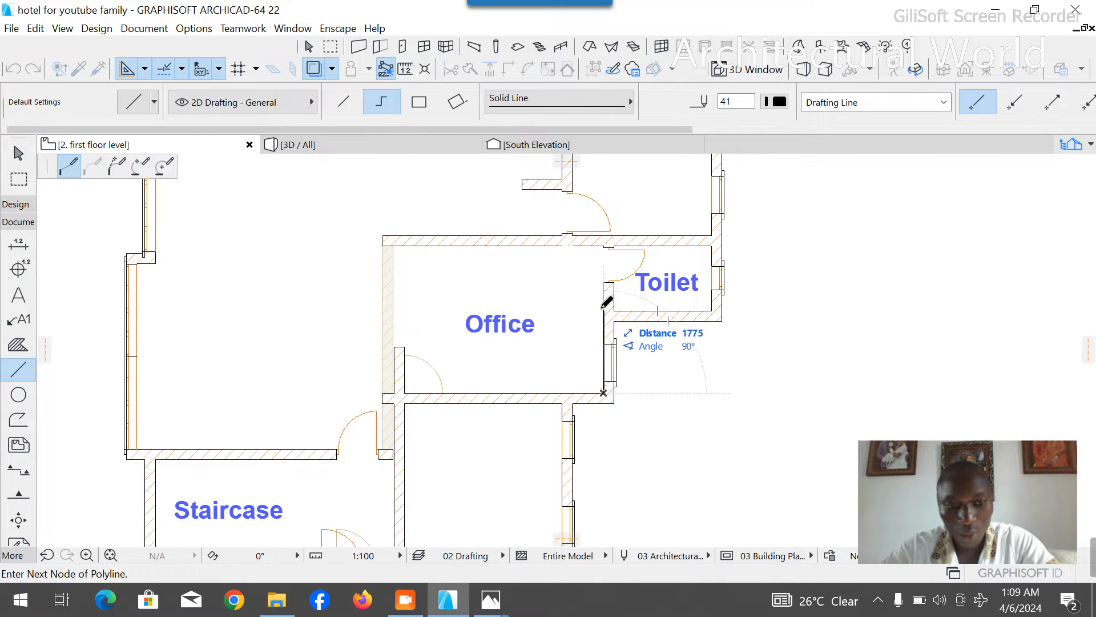
text(1243)
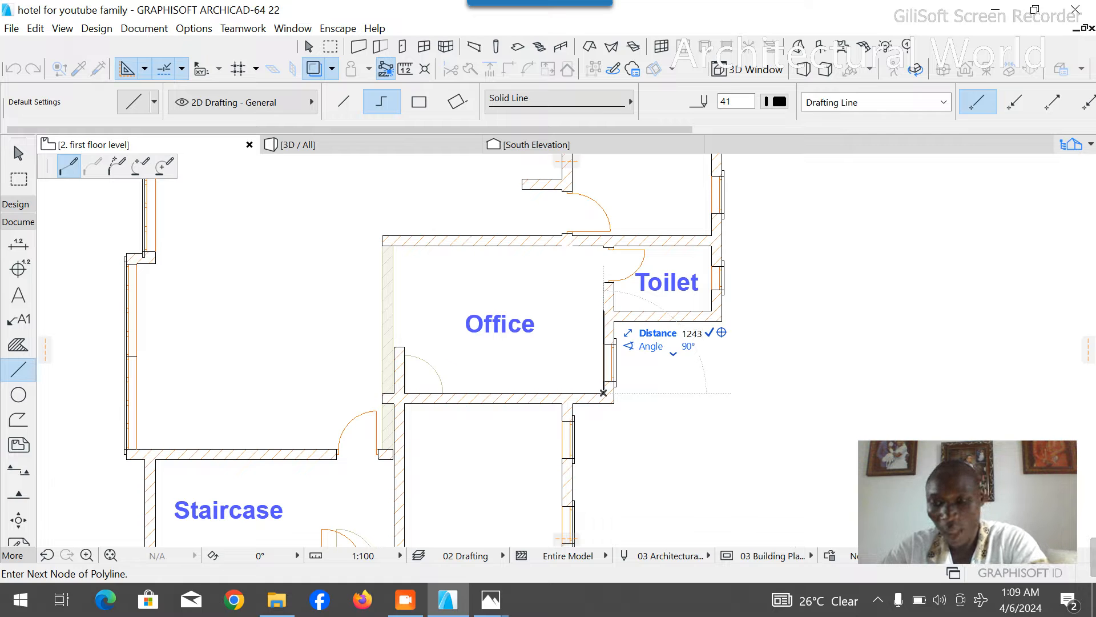
key(Return)
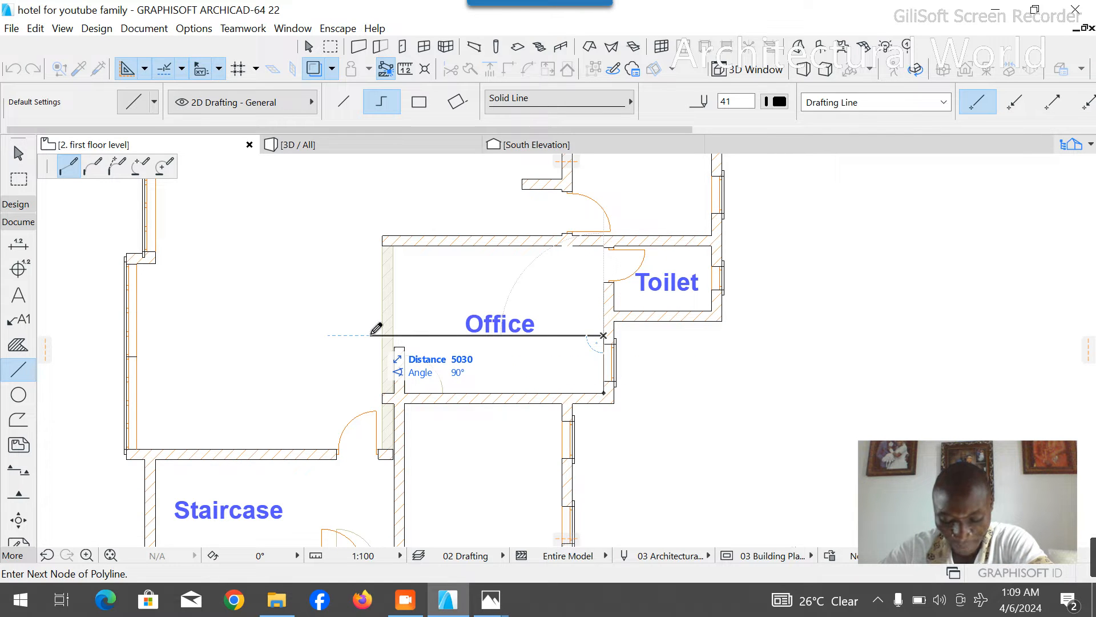
right_click(332, 335)
click(381, 425)
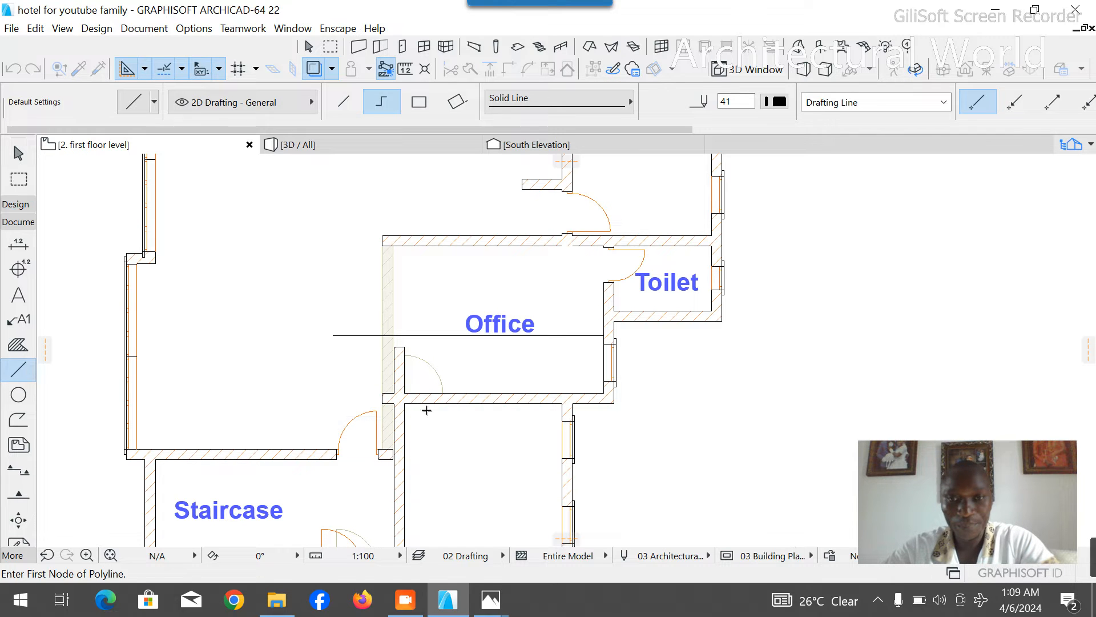
- Move the Office label west out of the office into the open area above the staircase
key(Escape)
click(505, 313)
mouse_move(501, 320)
mouse_down()
mouse_move(320, 301)
mouse_move(277, 264)
mouse_up()
- Copy the former office's south wall about 1468 mm north onto the guide polyline
click(502, 398)
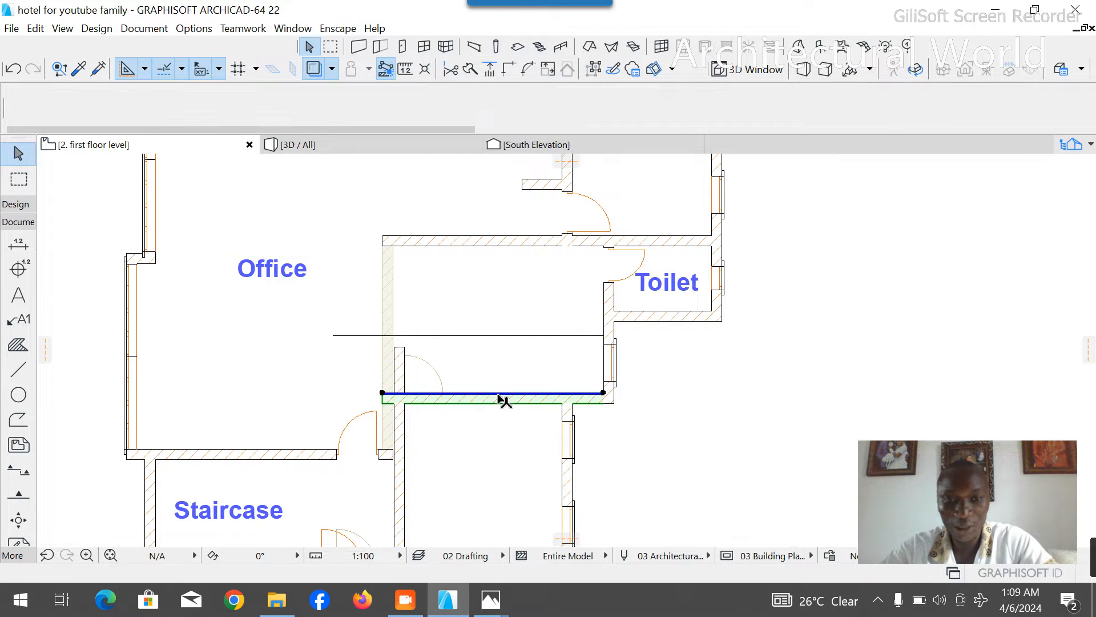
key(ctrl+d)
key(ctrl)
click(603, 404)
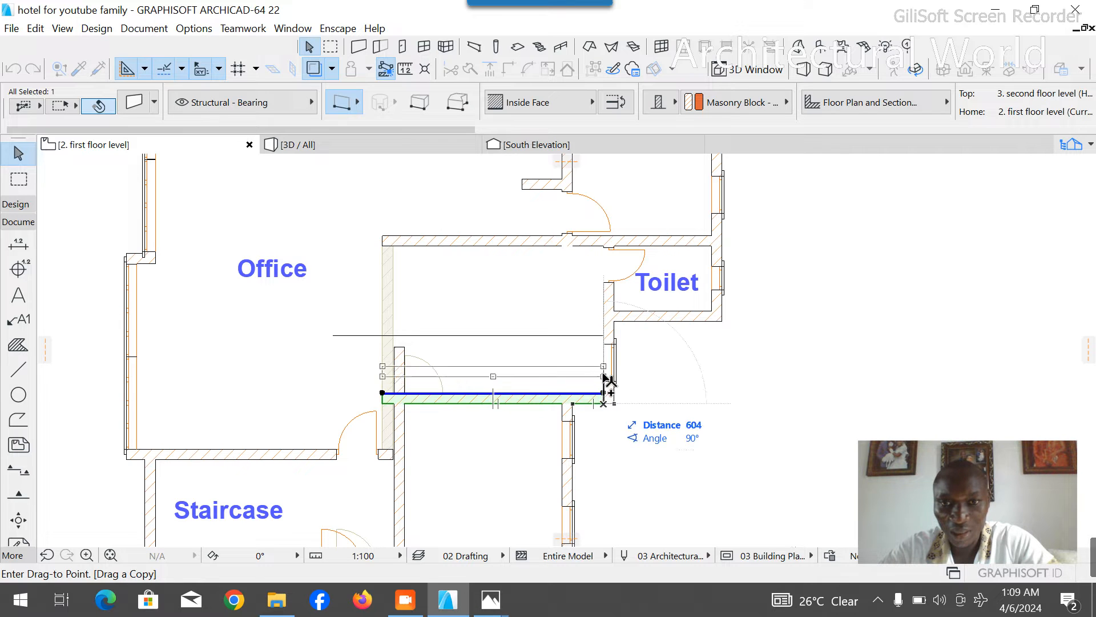
click(604, 335)
- Delete the guide polyline along the south face of the copied wall
scroll(548, 372, up, 3)
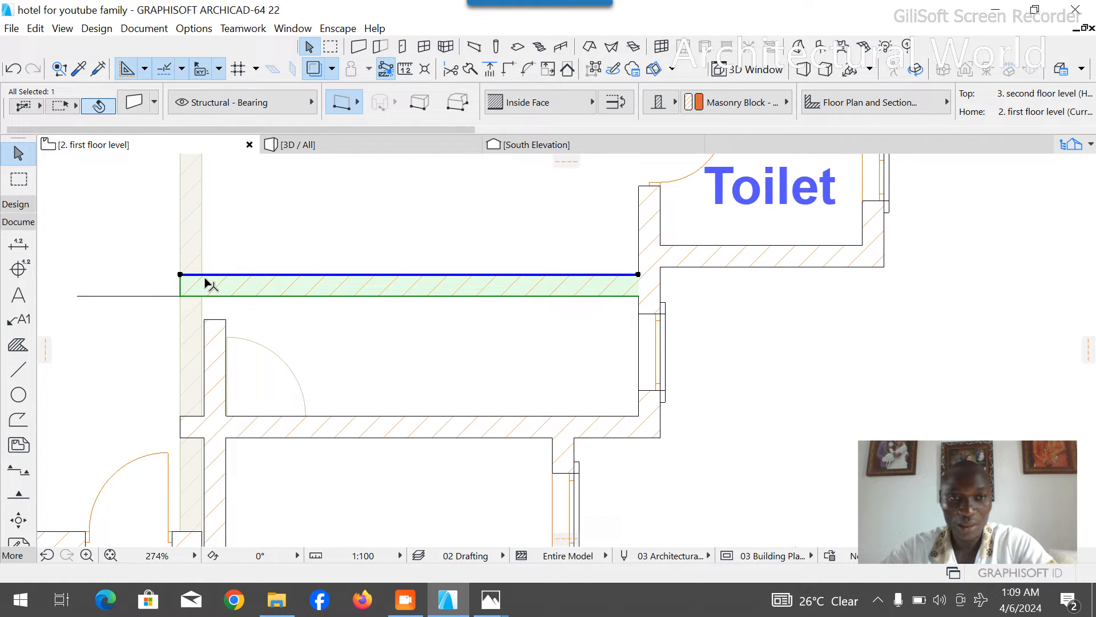
click(150, 297)
key(Escape)
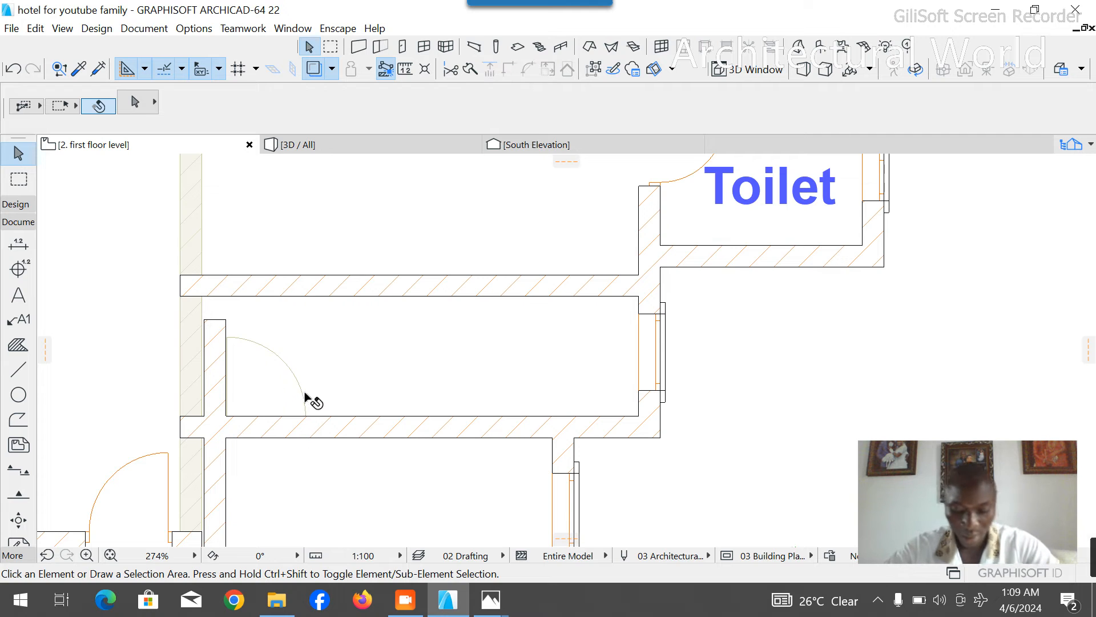
- Stretch the long north-south wall on the front room's west side northward past the copied wall
scroll(328, 342, down, 3)
click(286, 338)
click(278, 315)
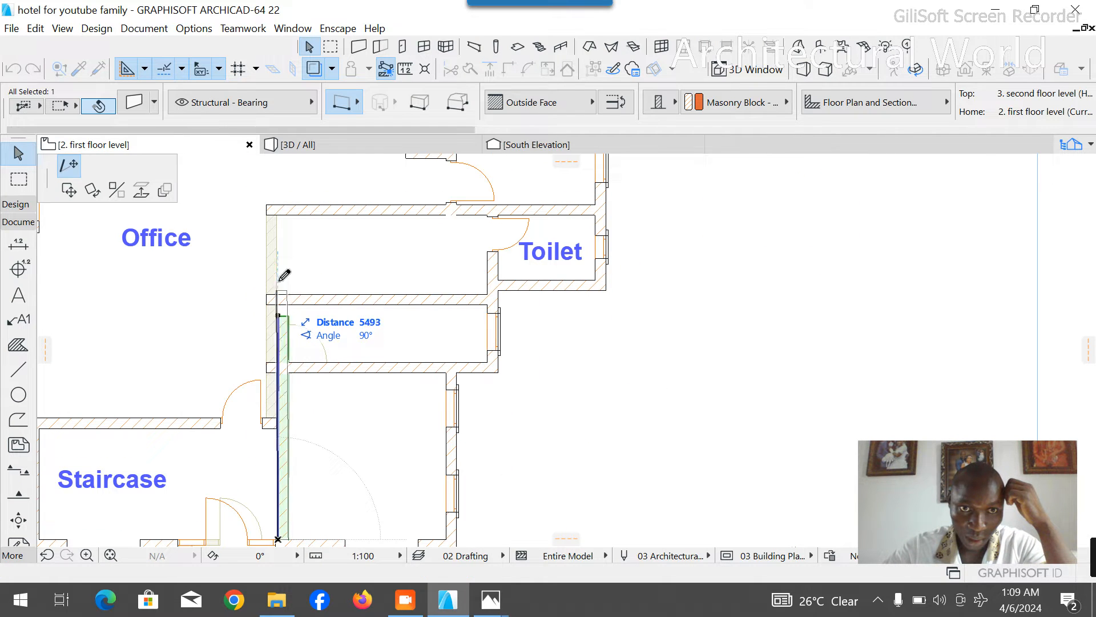
click(278, 243)
key(Escape)
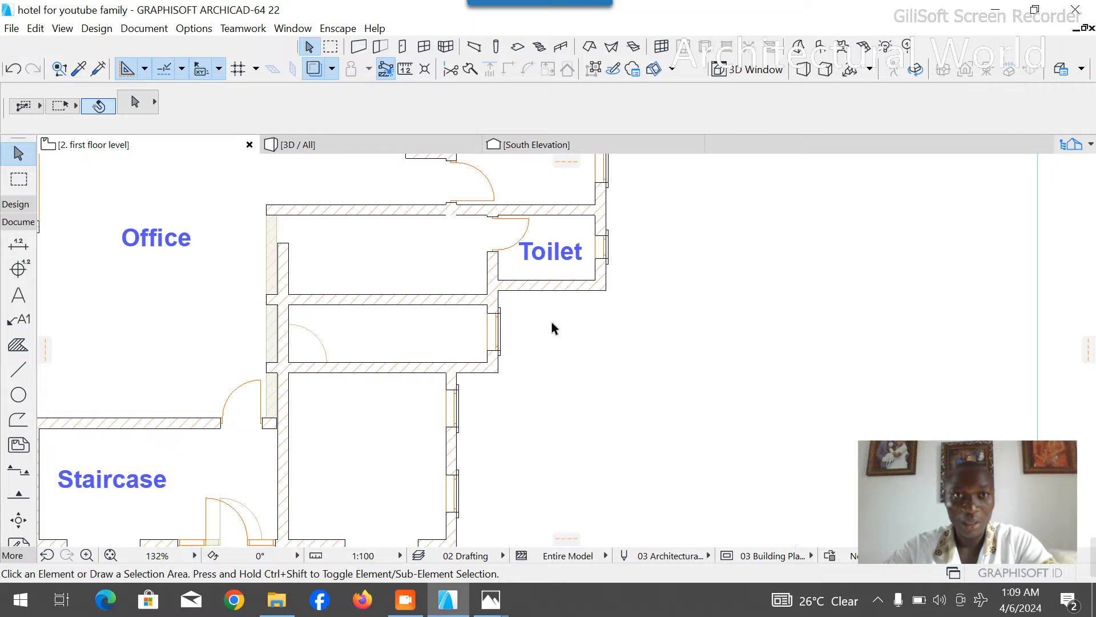
- Turn off the trace reference and trim the two wall stubs projecting west of the long north-south wall
scroll(551, 323, down, 3)
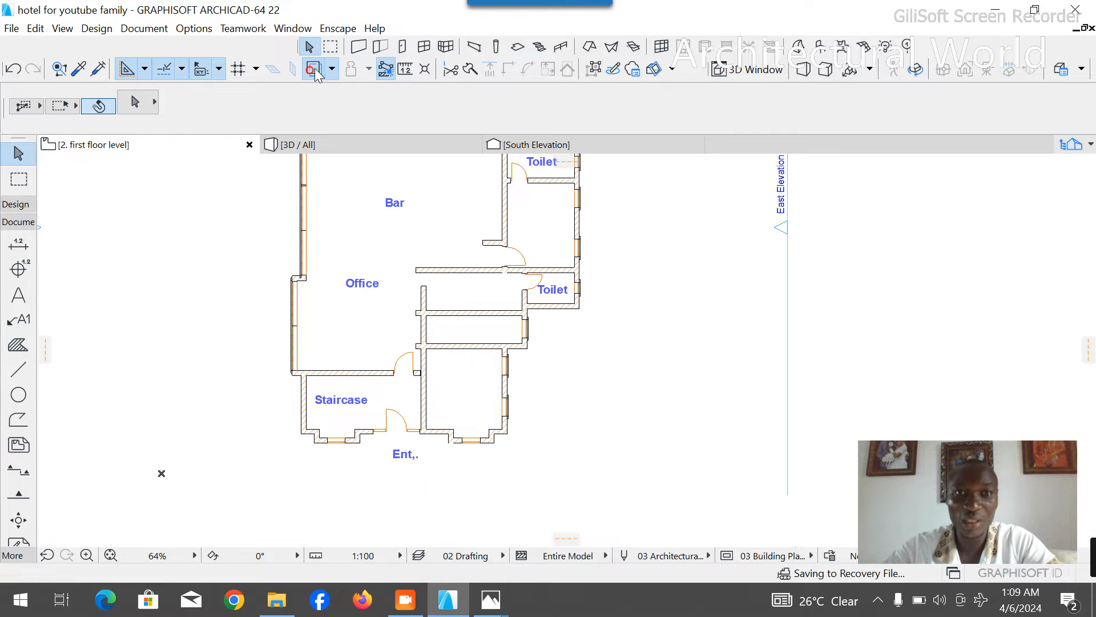
scroll(425, 354, up, 6)
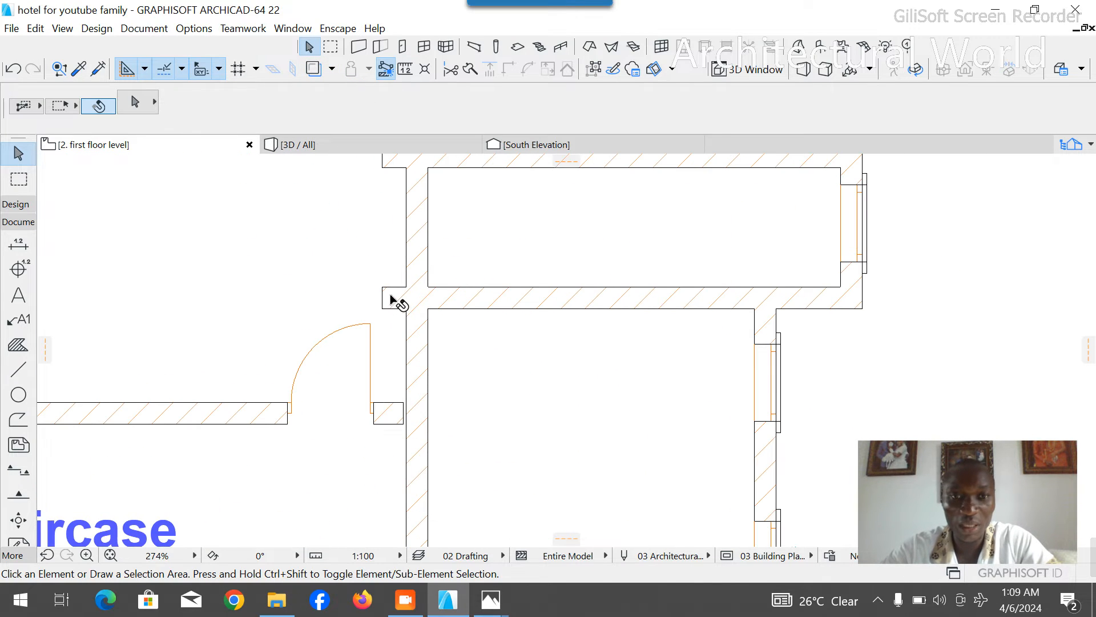
scroll(459, 368, down, 3)
scroll(446, 378, up, 3)
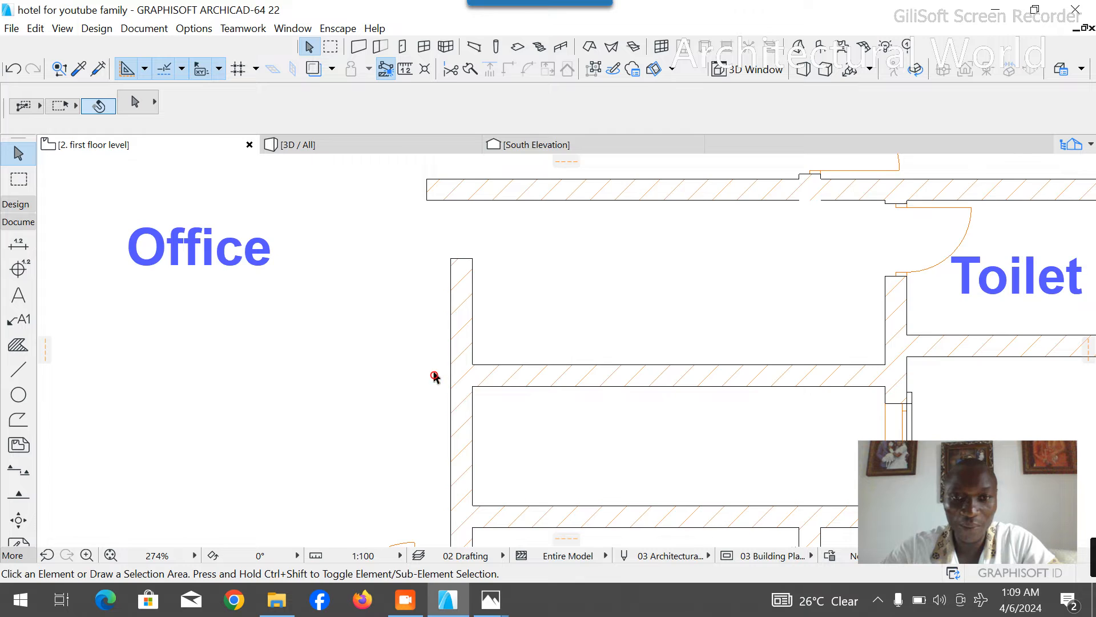
scroll(435, 377, down, 4)
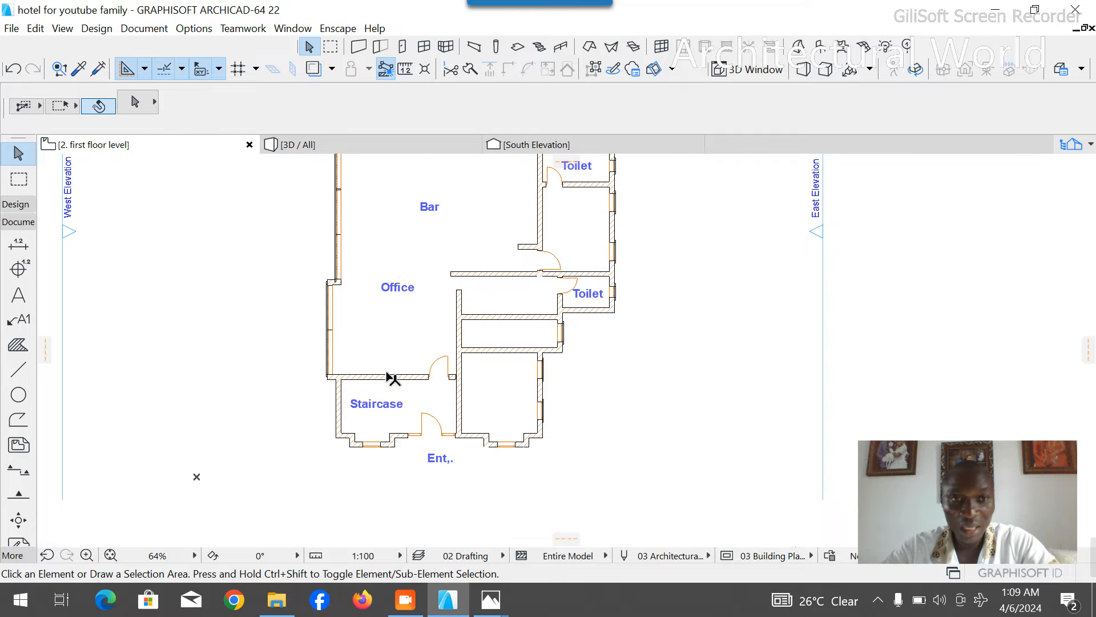
scroll(526, 338, up, 3)
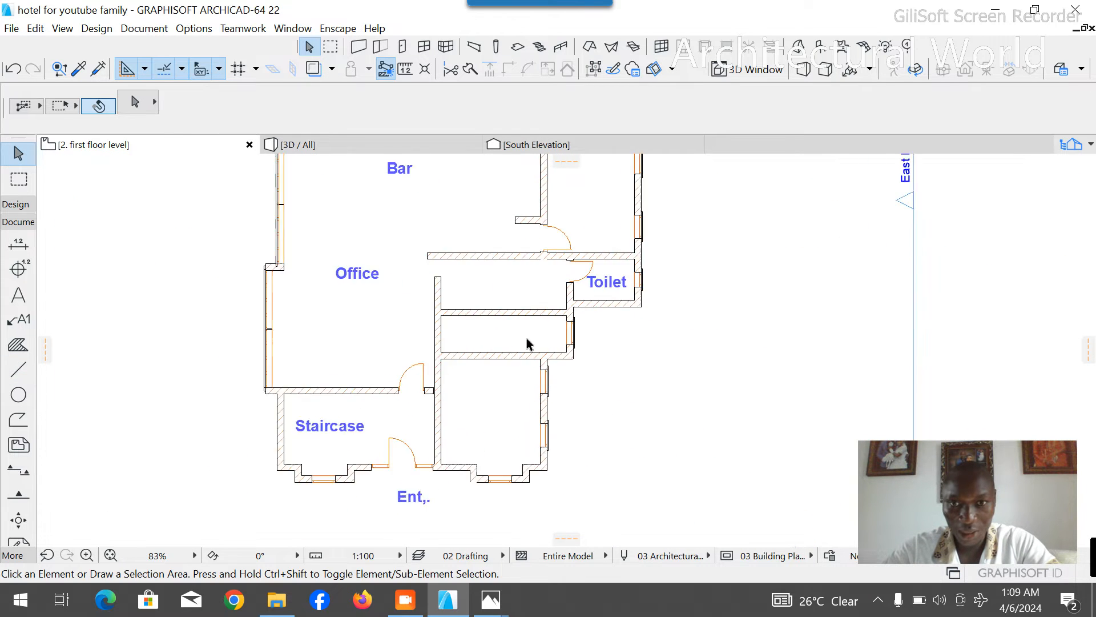
- Draw a polyline from the narrow room's northeast inner corner 2447 mm west and about 2945 mm south
click(18, 368)
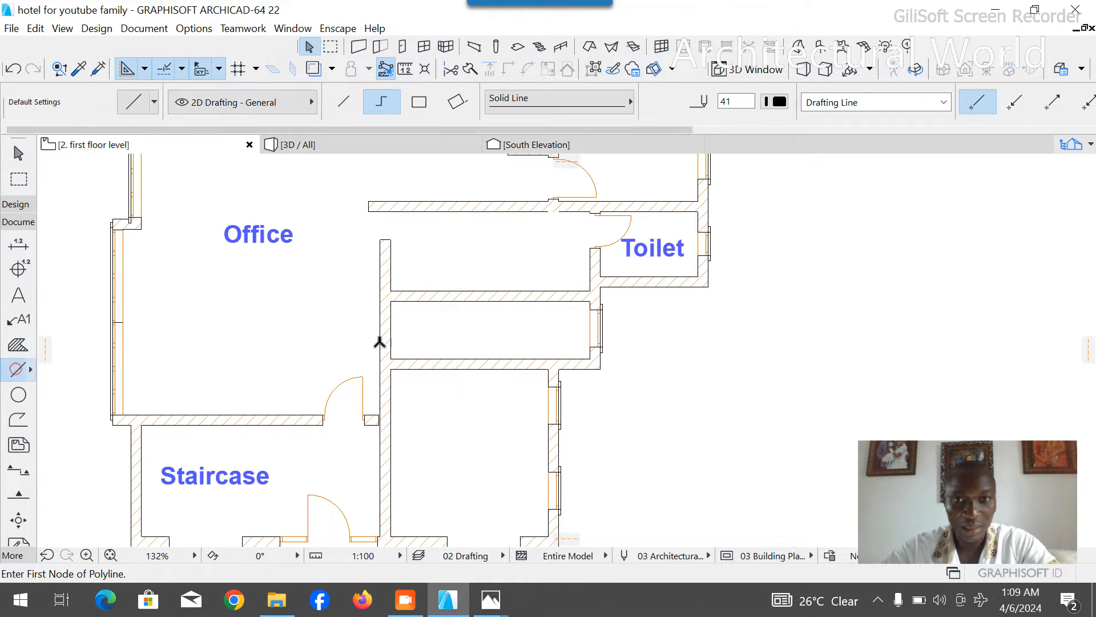
scroll(602, 304, up, 3)
click(568, 297)
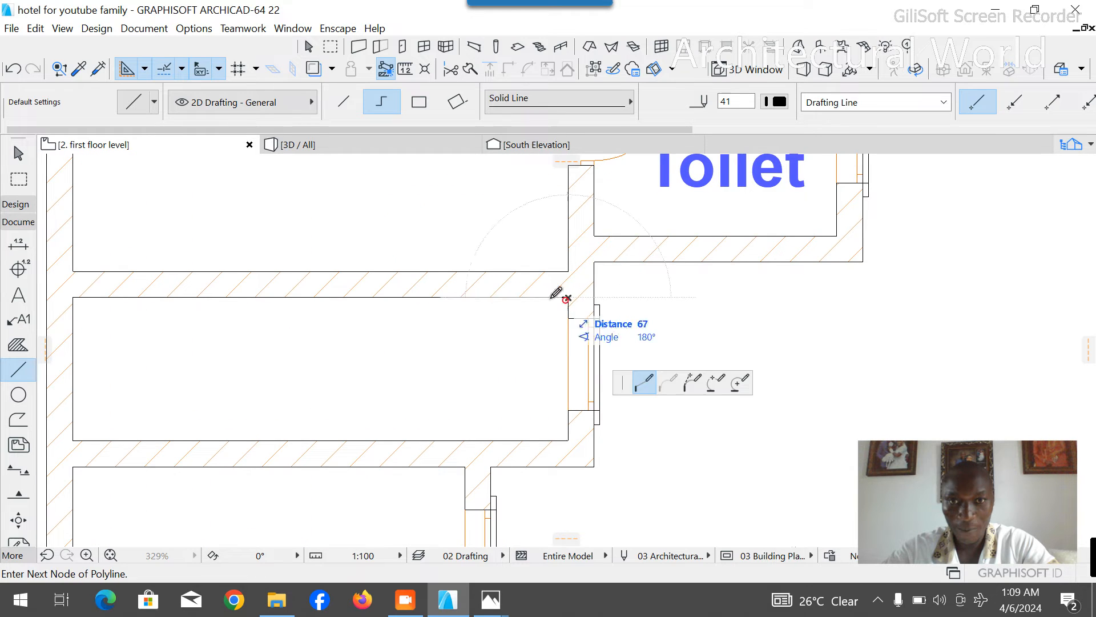
text(244)
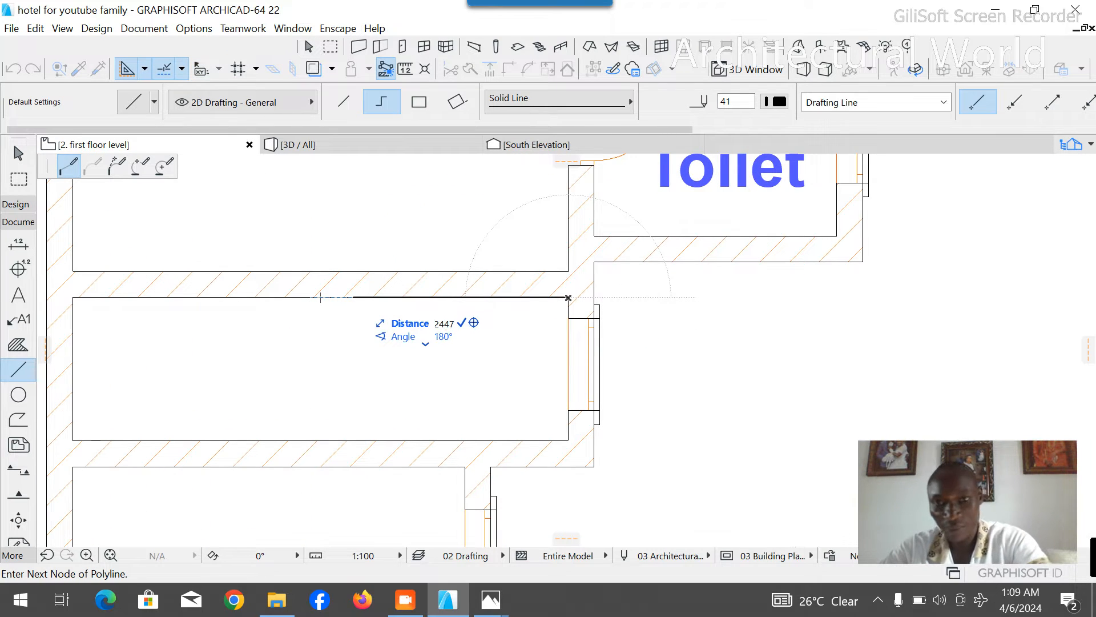
text(7)
key(Return)
scroll(509, 300, down, 3)
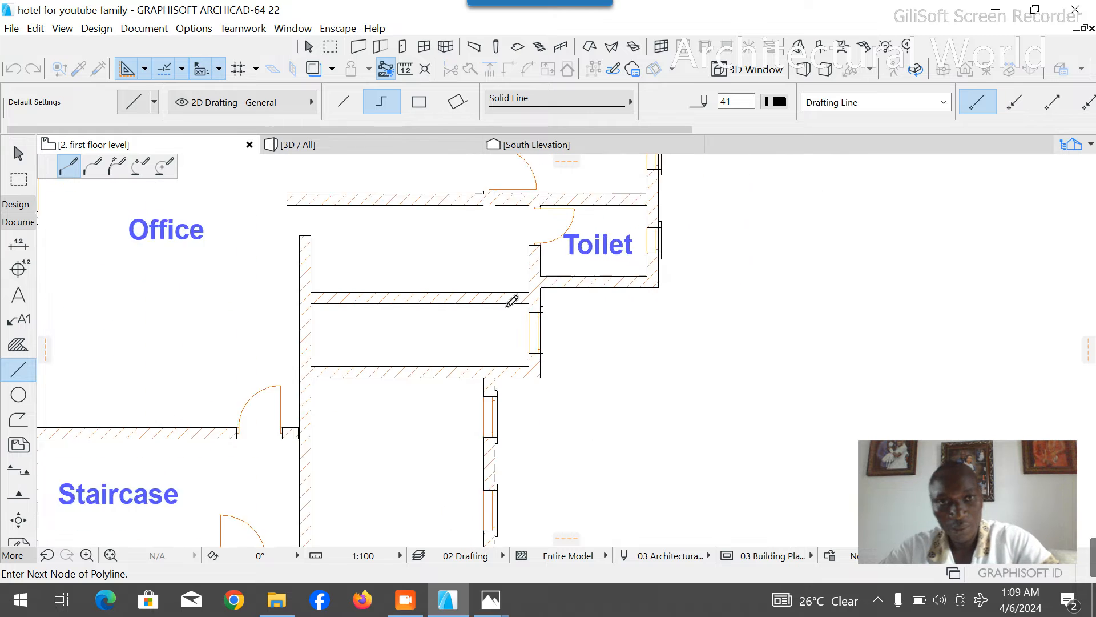
click(414, 436)
right_click(477, 408)
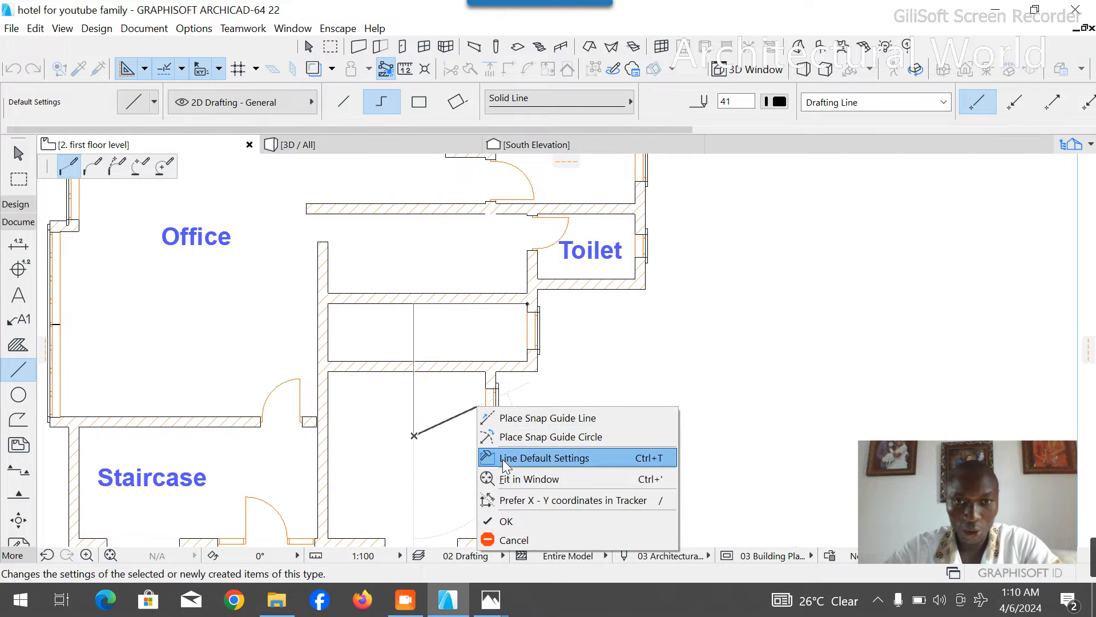
click(512, 516)
key(Escape)
- Copy the long north-south wall east to the guide polyline and trim the copy to the narrow room between the two parallel walls
scroll(376, 290, up, 4)
scroll(376, 325, down, 6)
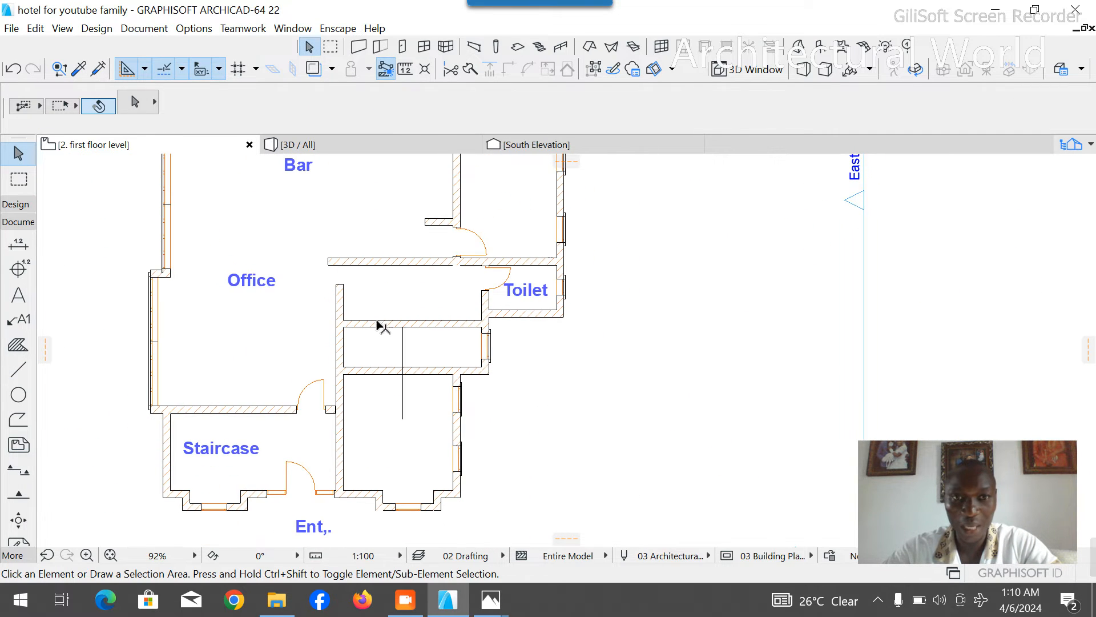
scroll(347, 305, up, 4)
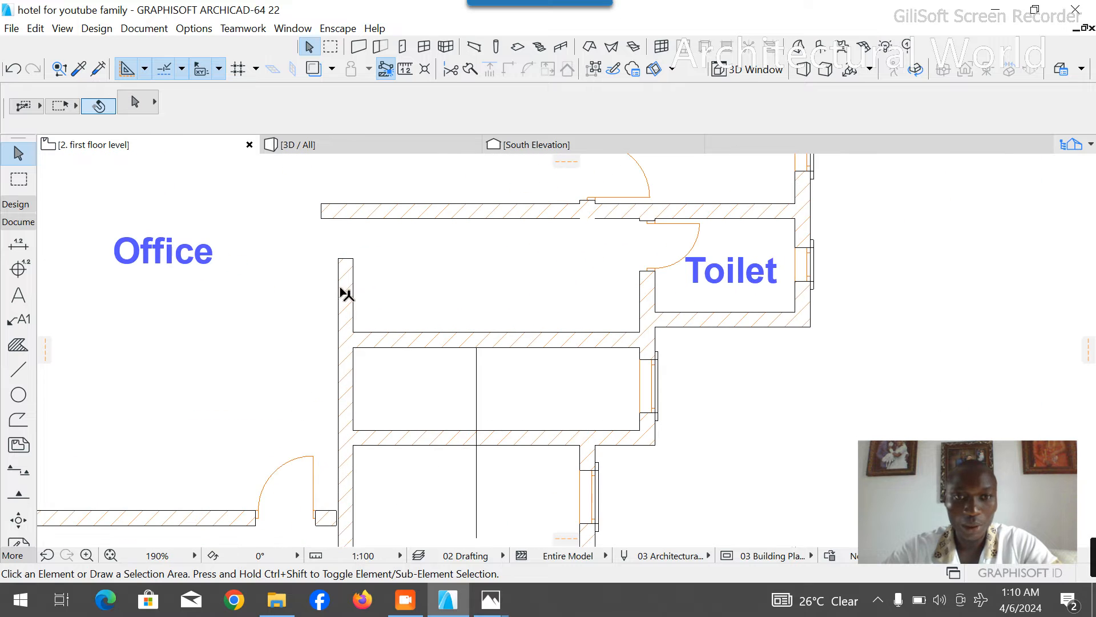
click(340, 308)
key(ctrl+shift+d)
click(348, 372)
click(476, 352)
ctrl+click(471, 302)
scroll(477, 220, down, 4)
ctrl+click(475, 367)
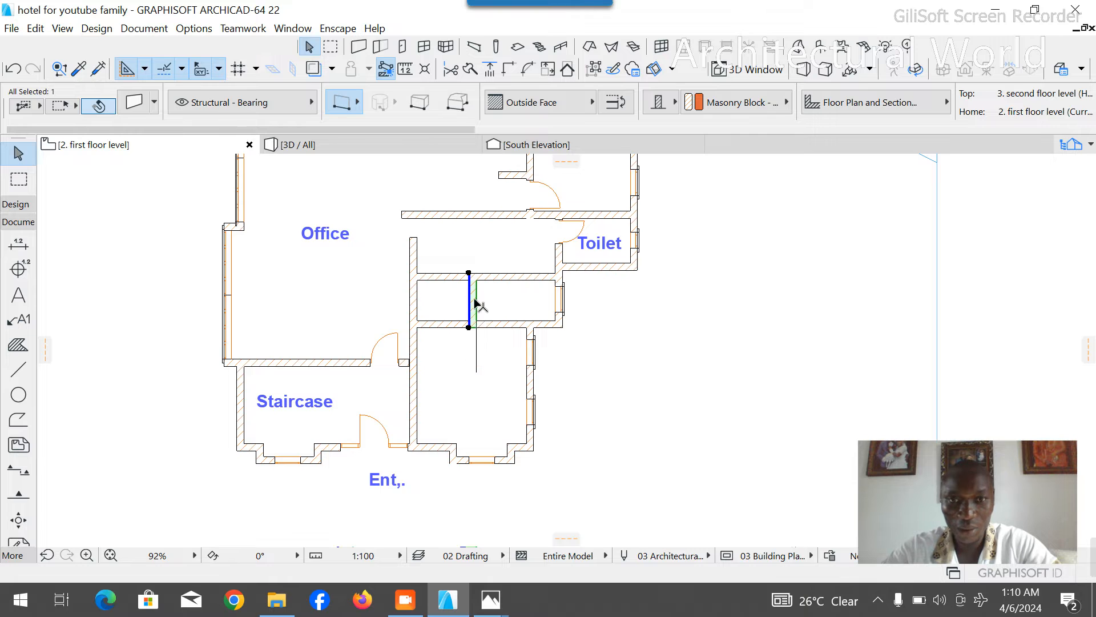
- Delete the guide polyline and trim away the narrow room's south wall segment west of the new partition
scroll(477, 305, up, 6)
click(478, 433)
key(Delete)
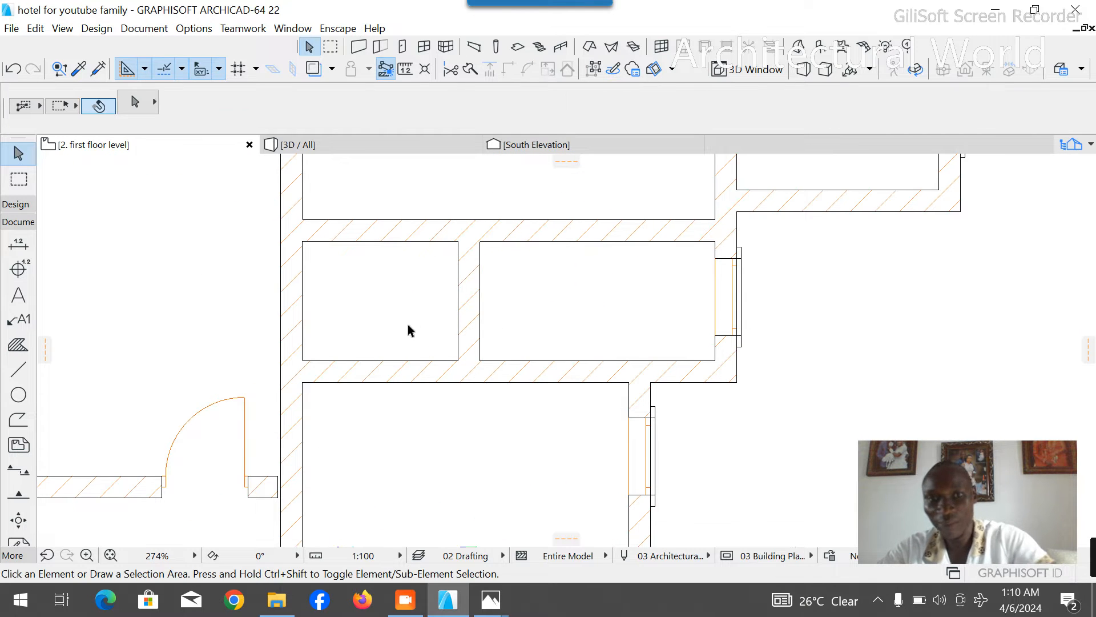
scroll(408, 324, down, 3)
scroll(410, 349, up, 3)
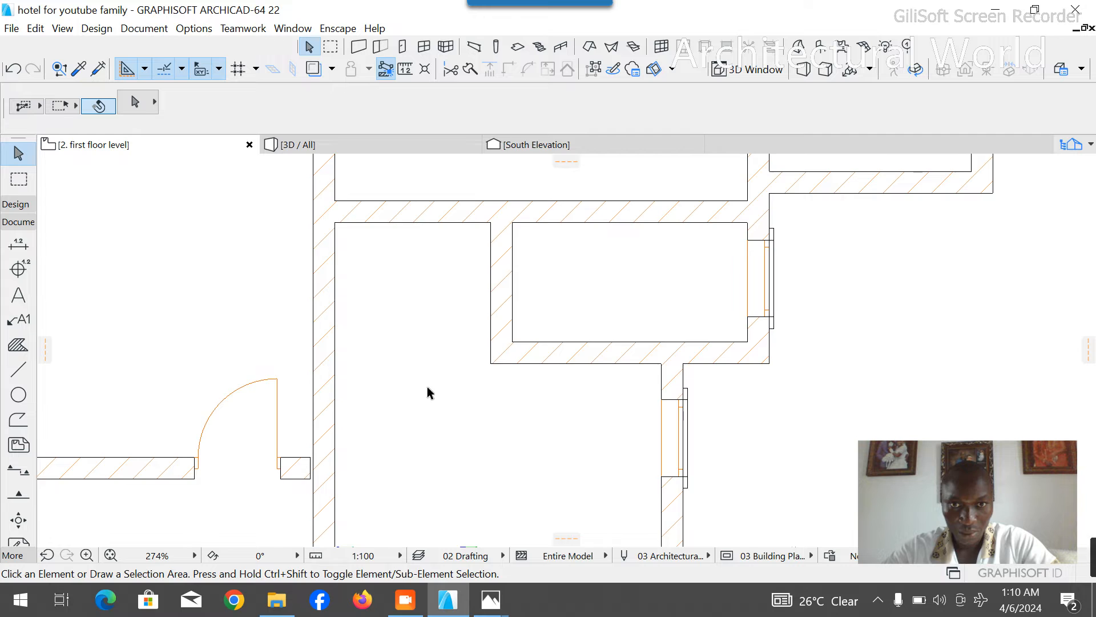
- Place a 900 x 2100 mm door in the long north-south wall just south of the new cross wall, opening into the front room
scroll(428, 386, down, 3)
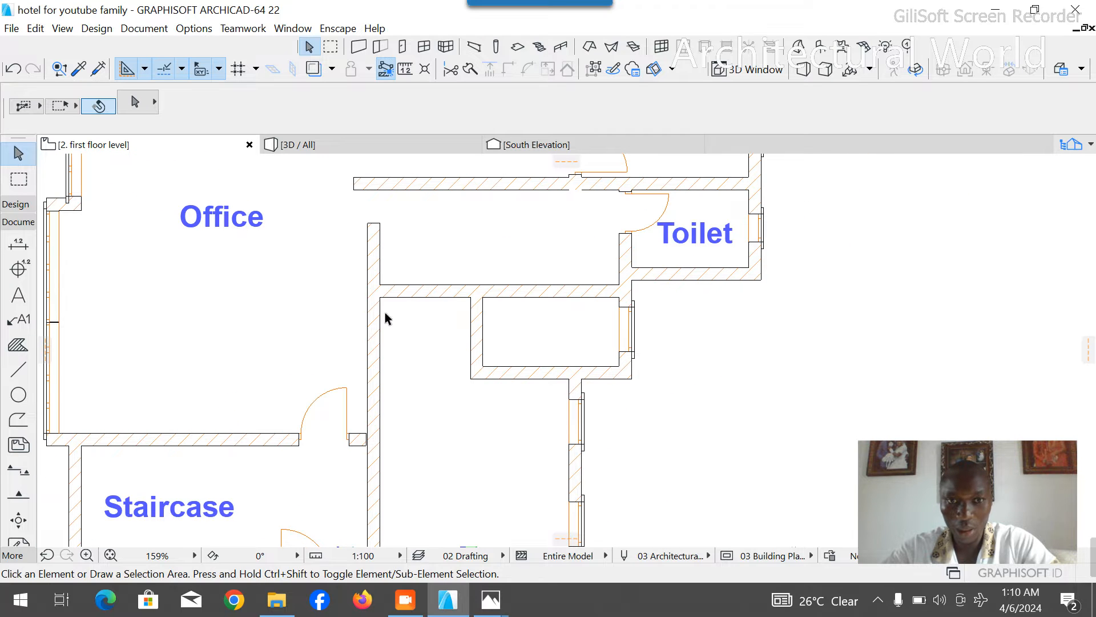
scroll(446, 356, down, 3)
scroll(466, 319, up, 4)
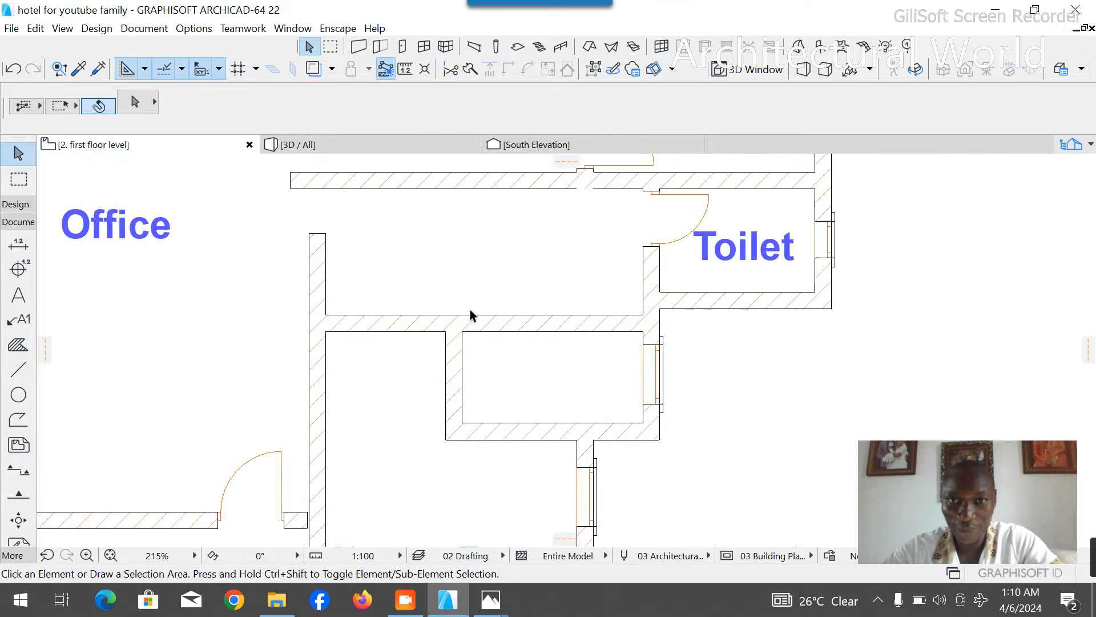
scroll(470, 309, down, 5)
scroll(468, 431, up, 5)
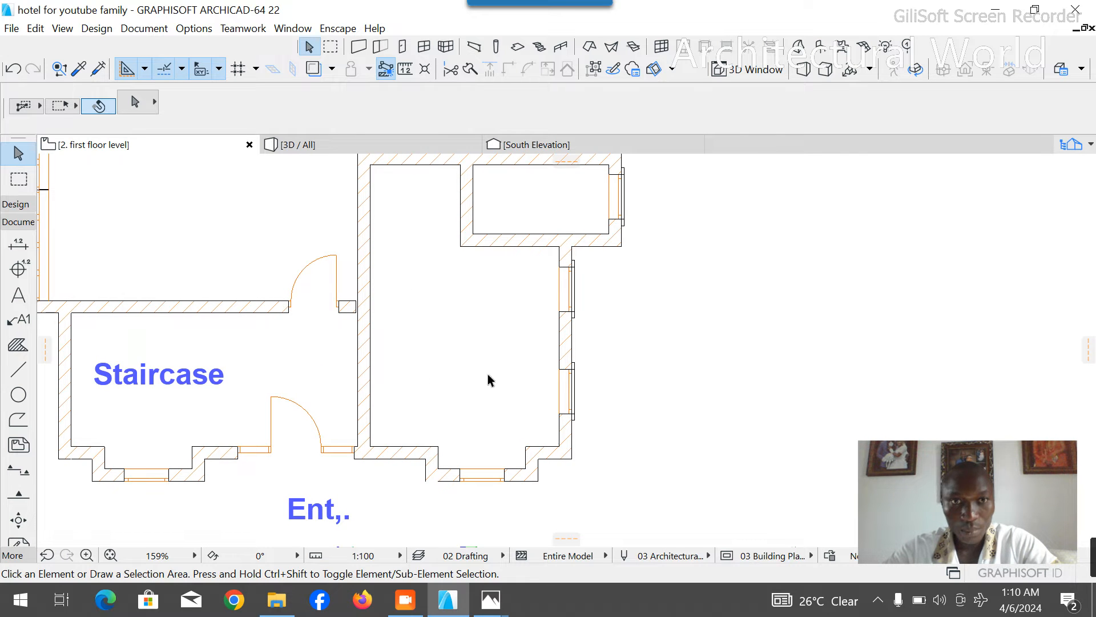
click(15, 204)
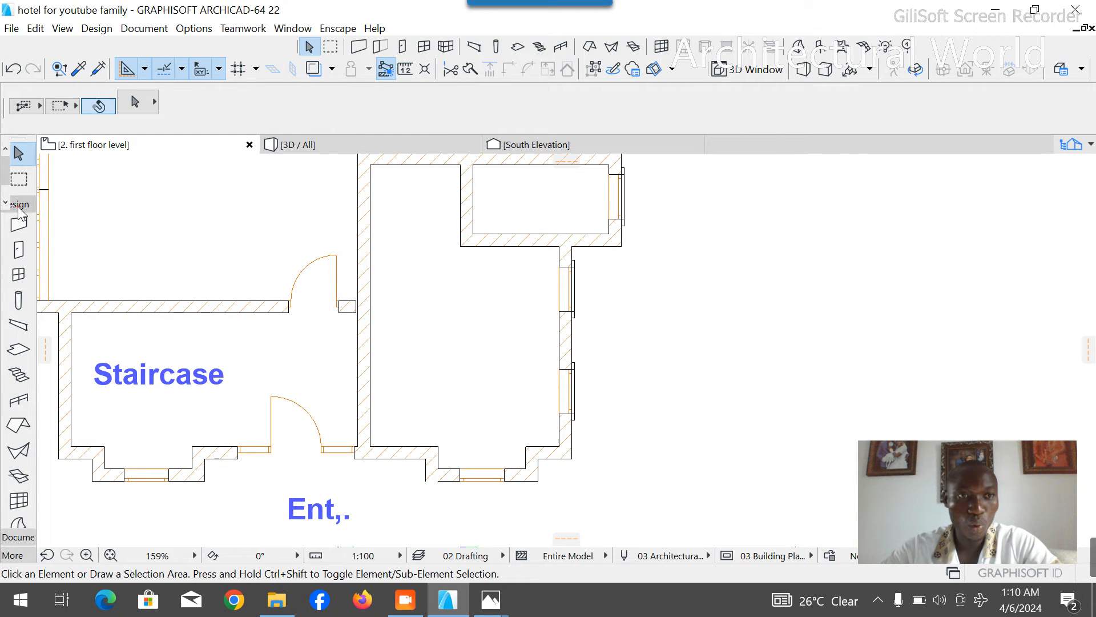
click(20, 255)
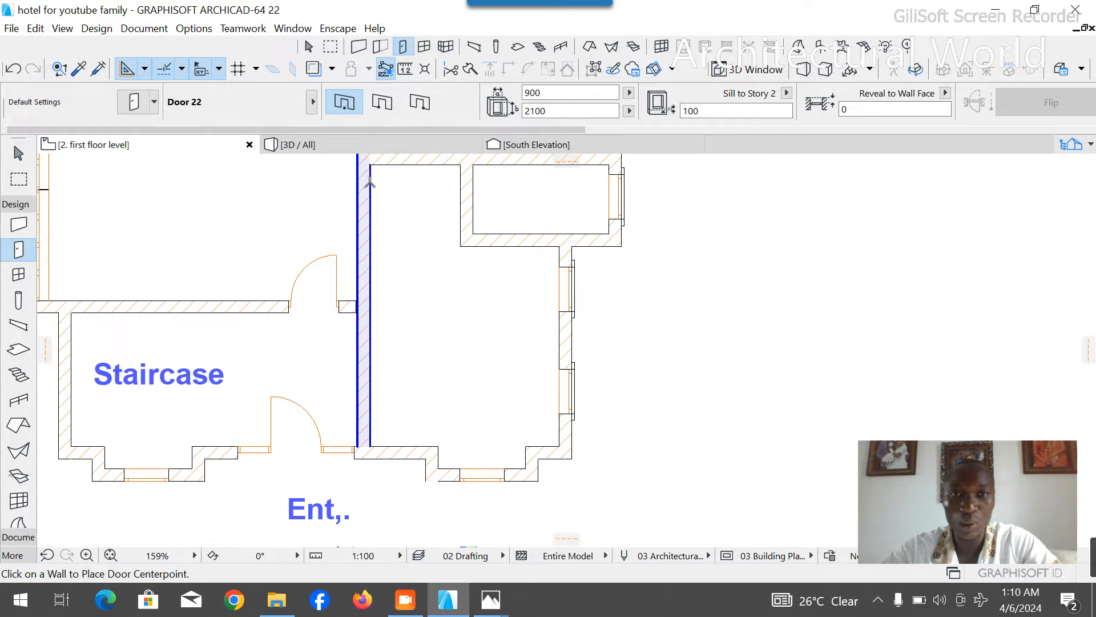
key(F3)
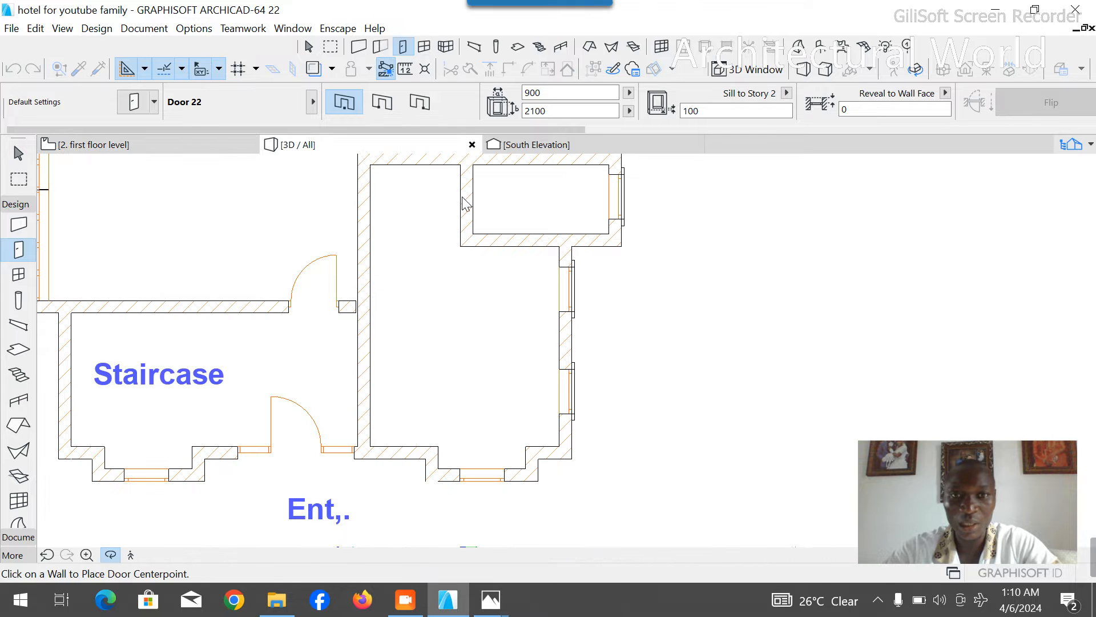
click(202, 144)
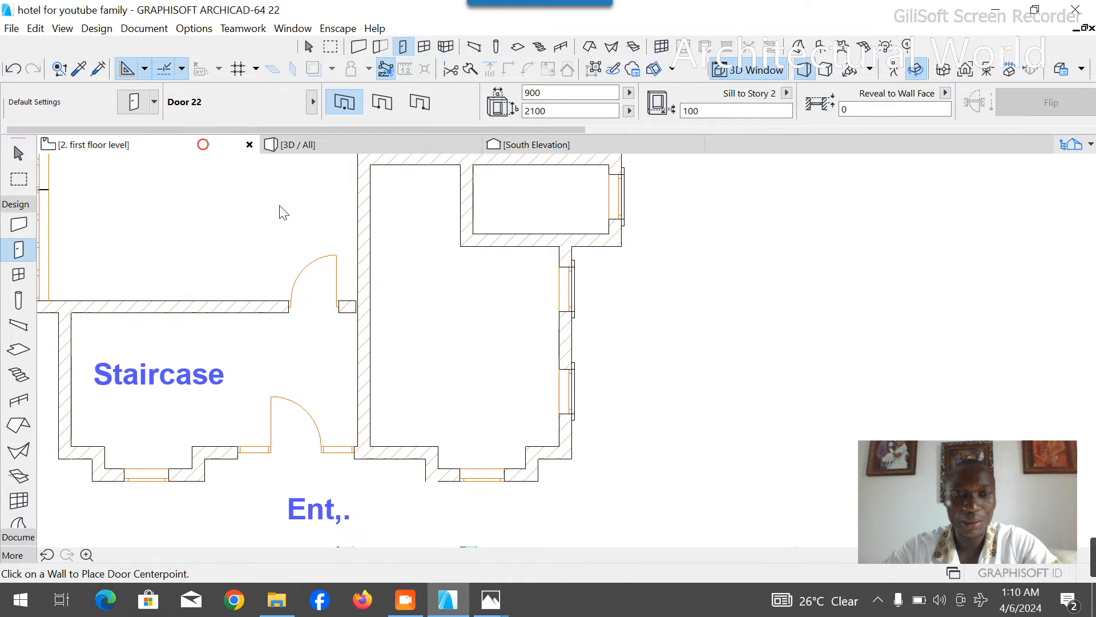
scroll(420, 312, down, 3)
scroll(412, 288, up, 5)
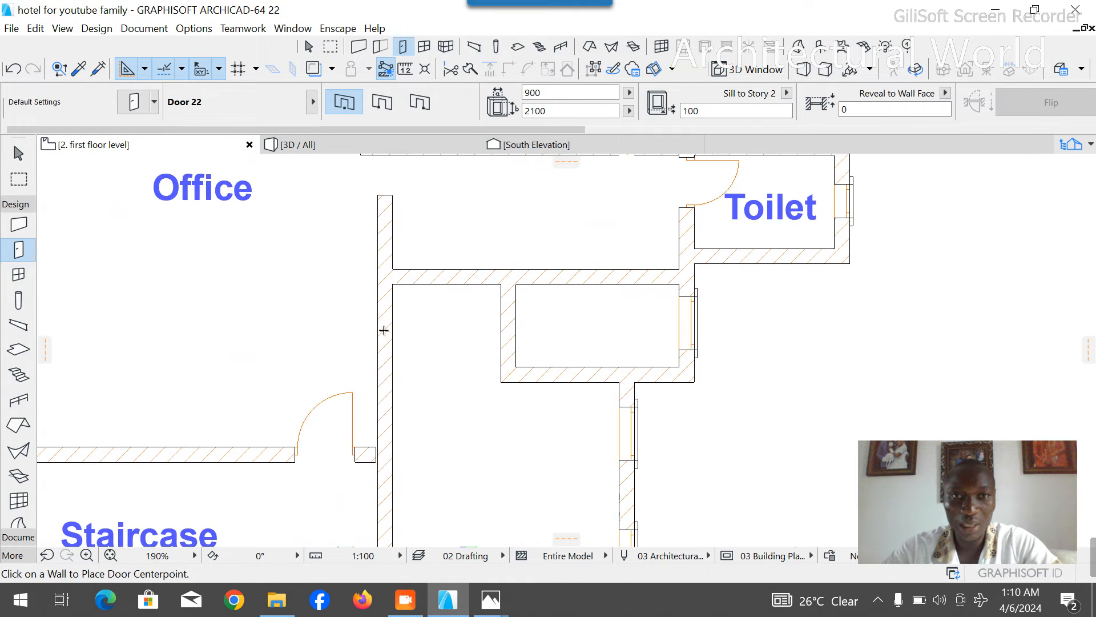
click(392, 321)
click(437, 237)
- Set the door width to 750 mm and place the door in the new partition, opening into the small room
click(550, 95)
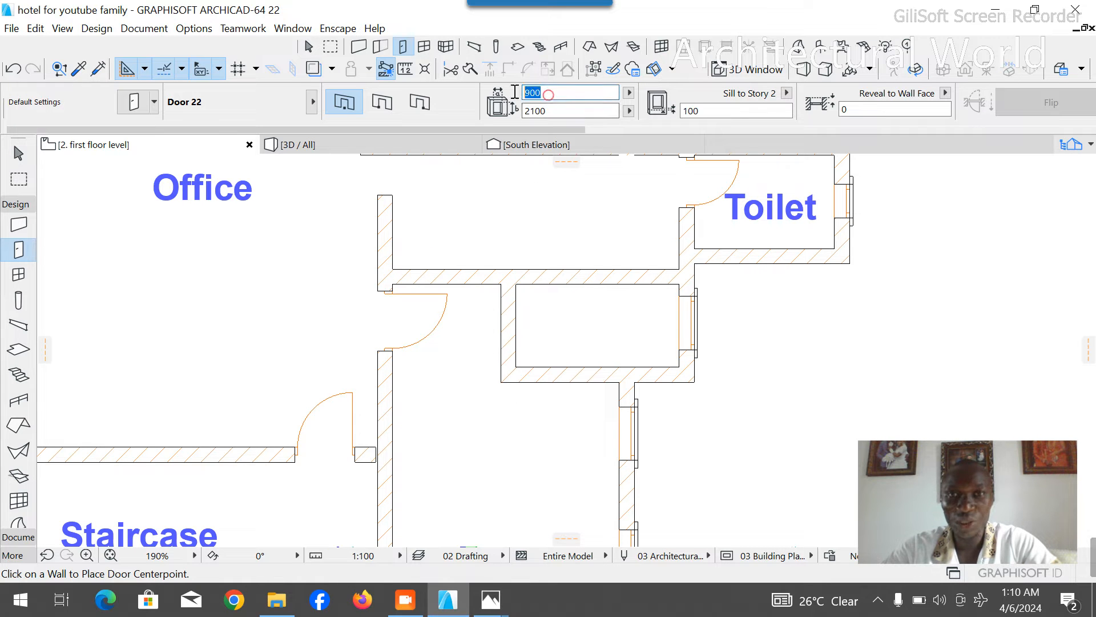
text(750)
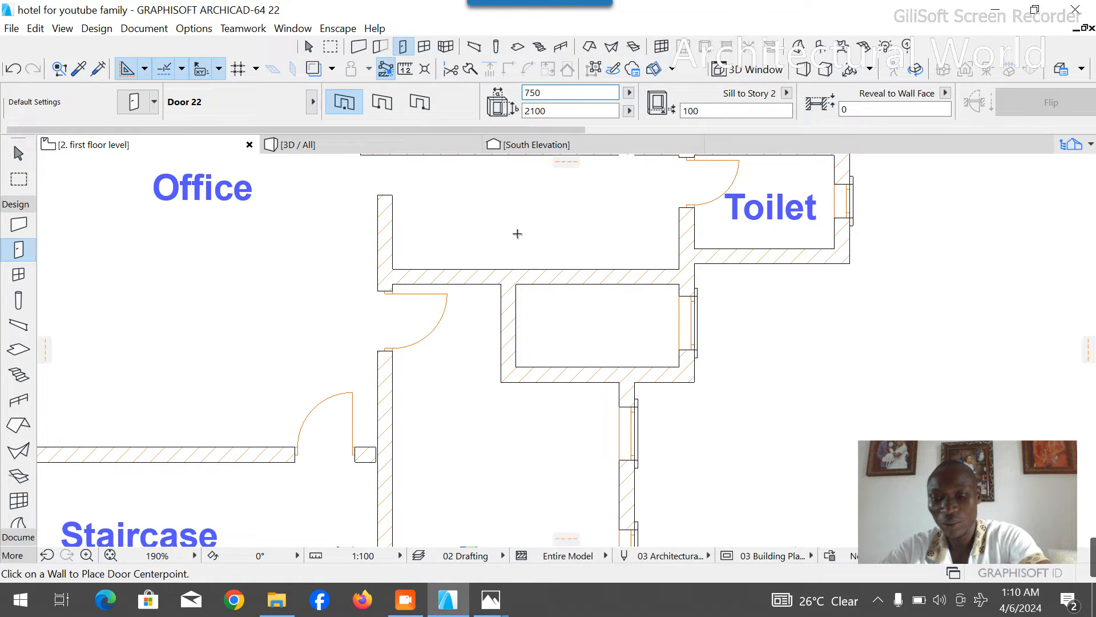
click(517, 333)
click(521, 366)
key(shift)
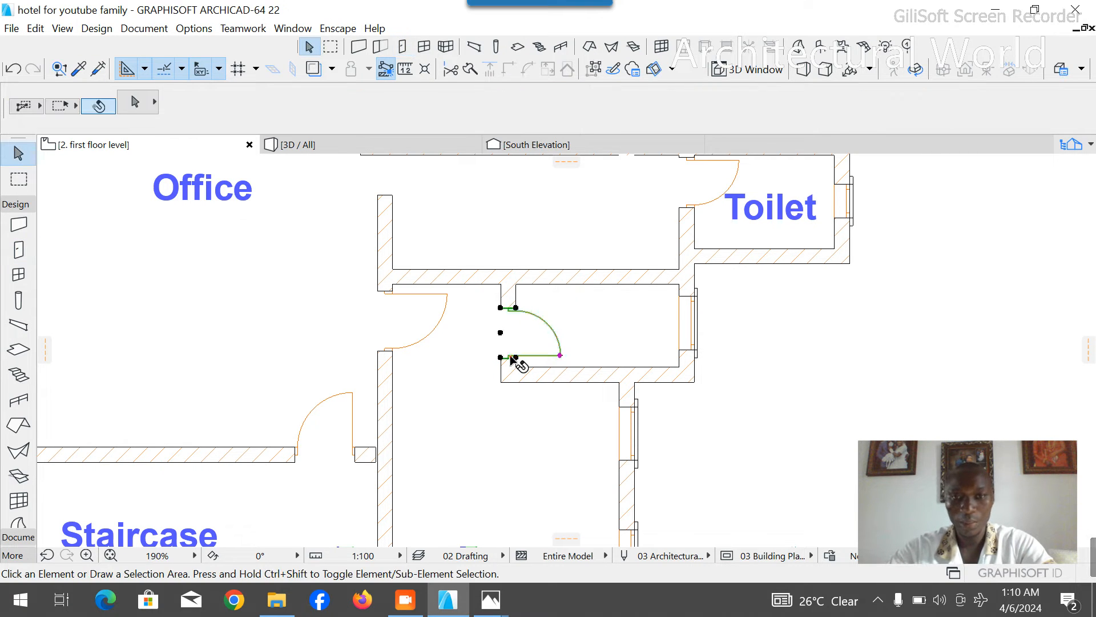
- Move the small room's door slightly south along its partition, closer to the south wall
click(512, 358)
scroll(514, 357, up, 5)
click(540, 320)
click(539, 338)
click(475, 349)
scroll(475, 349, down, 5)
- Copy the Toilet label from the neighbouring toilet into the small room with the new door
scroll(473, 340, down, 5)
scroll(441, 343, up, 5)
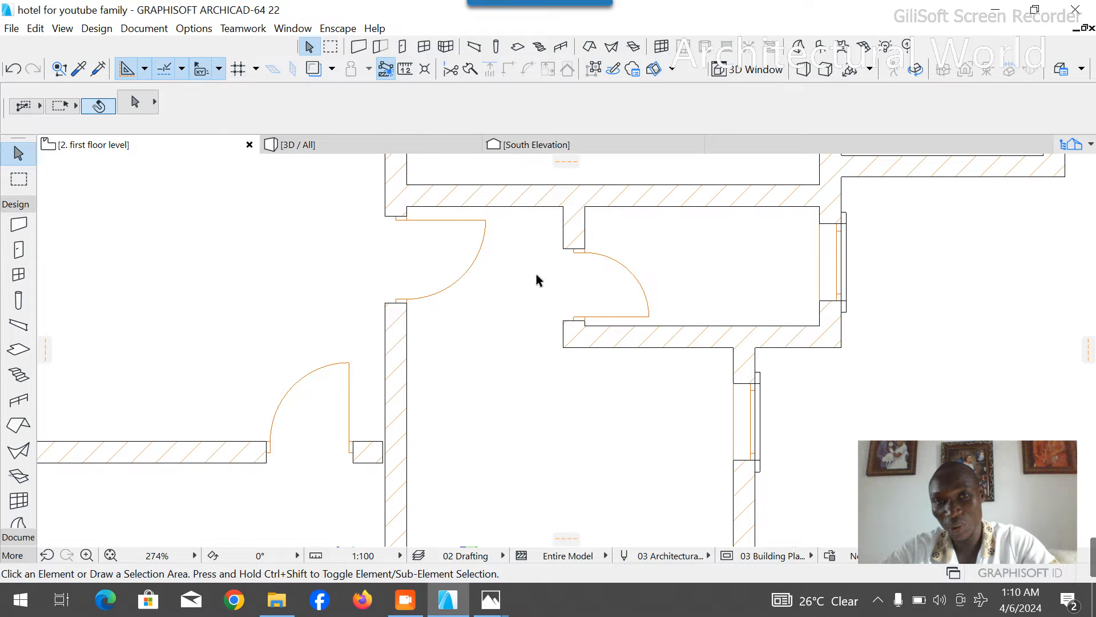
scroll(534, 354, down, 4)
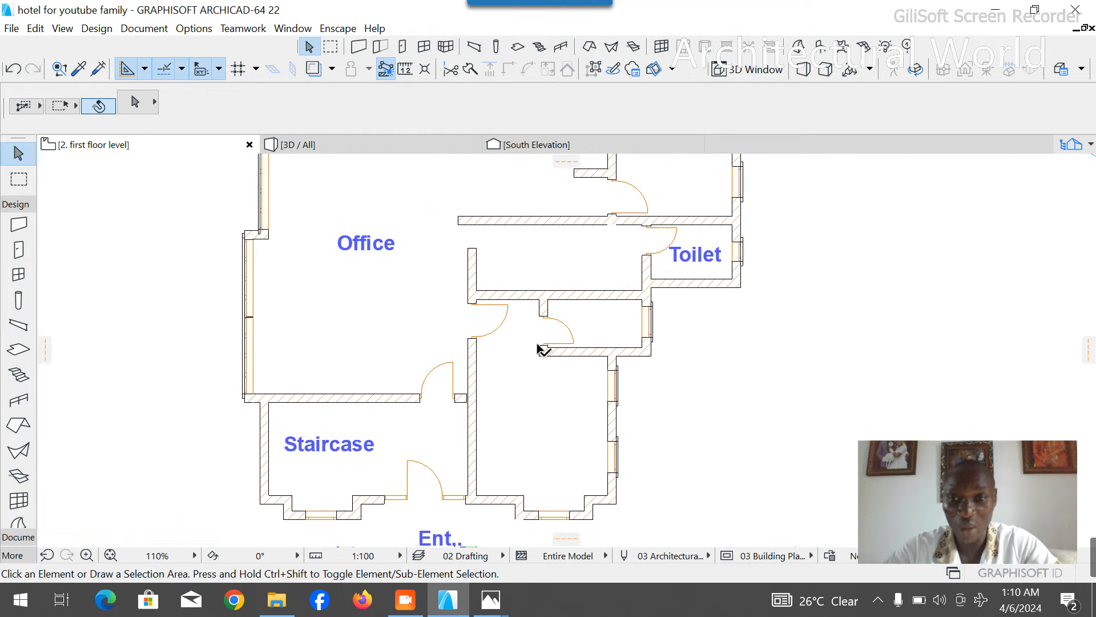
click(711, 257)
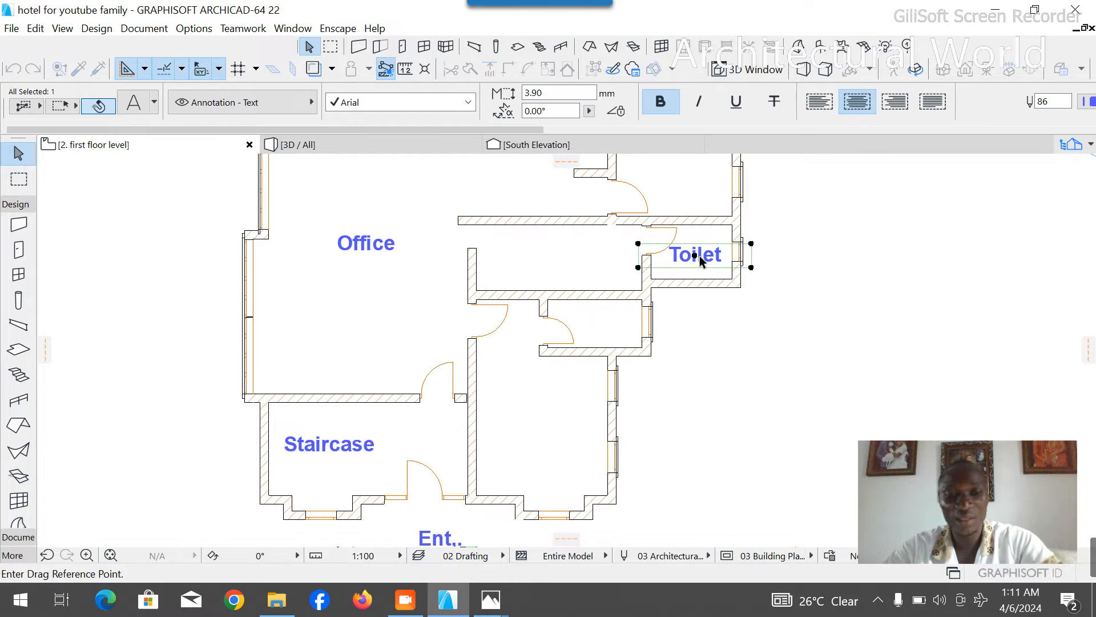
click(695, 257)
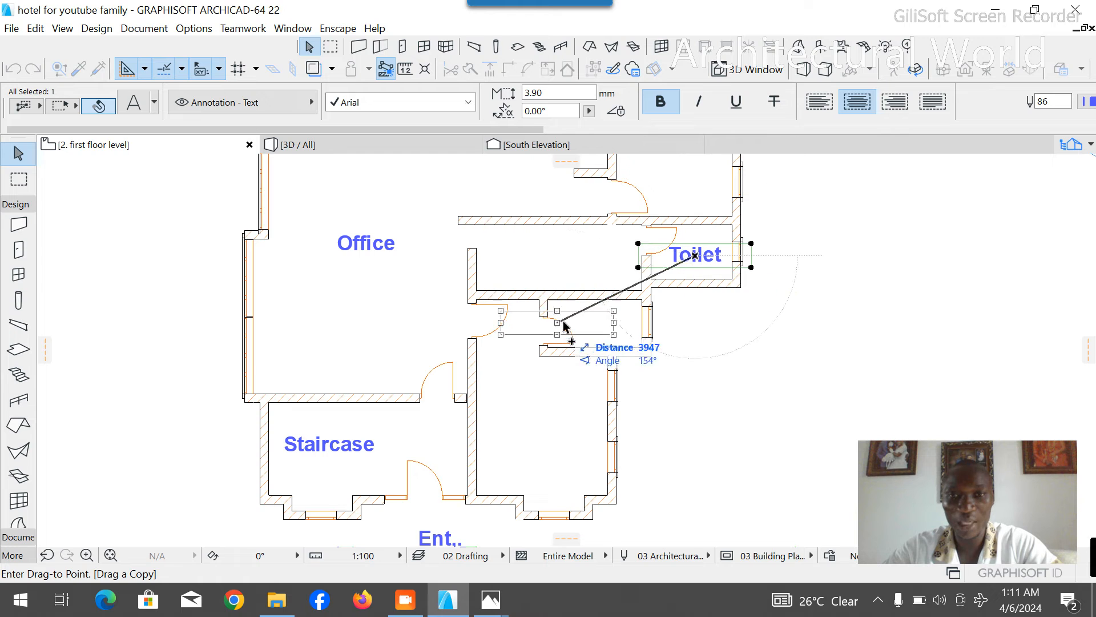
click(594, 325)
click(502, 394)
- Copy the Office label into the unlabelled front room below the new toilet
click(368, 245)
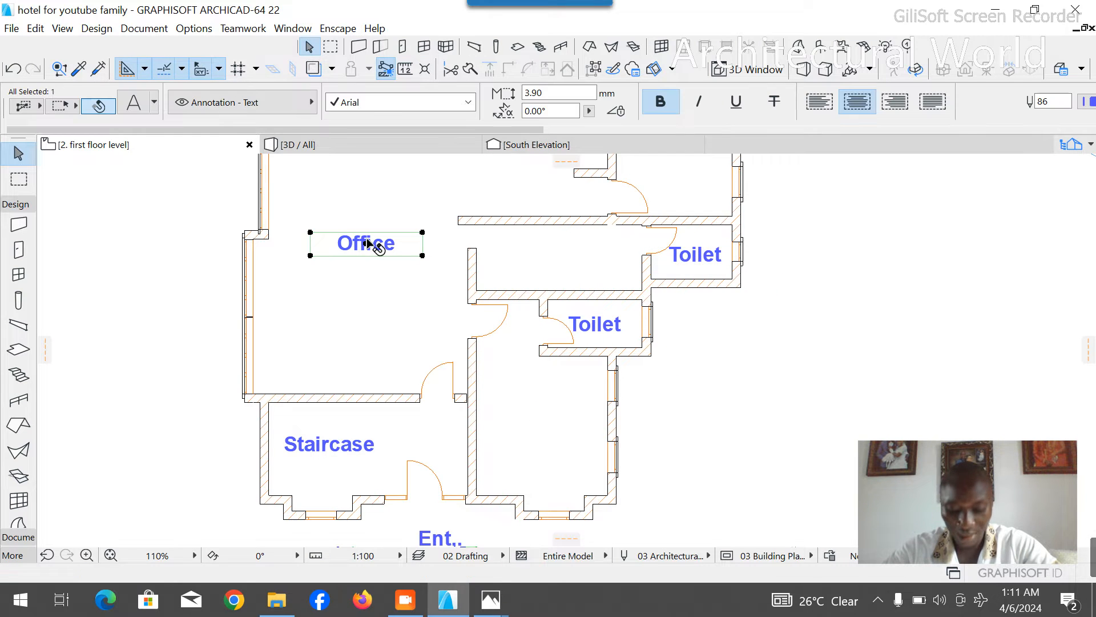
click(367, 242)
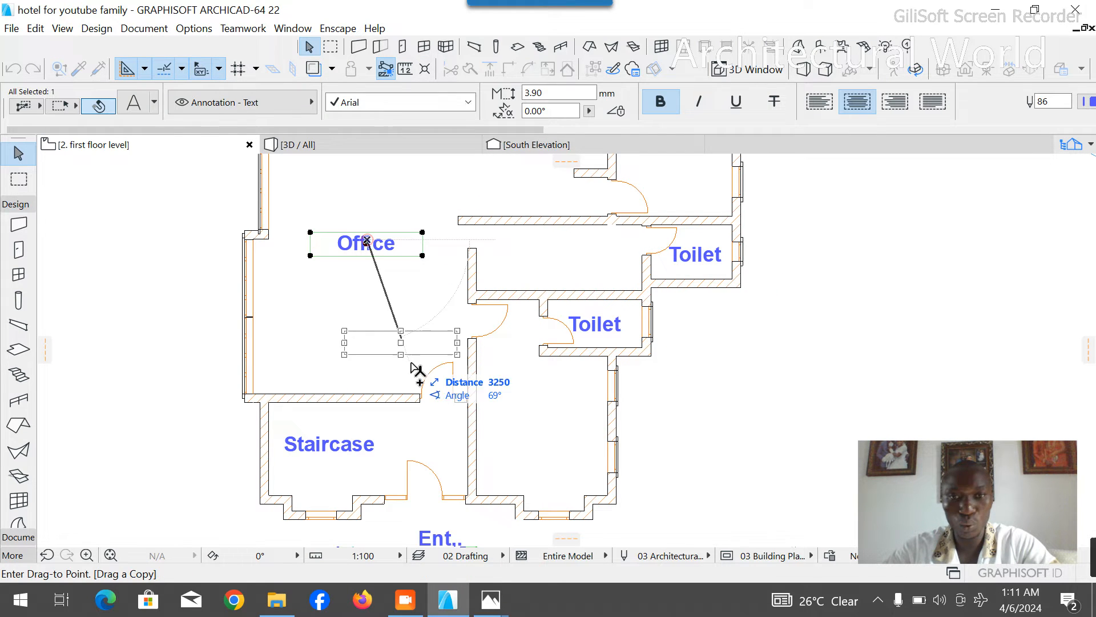
click(551, 423)
- Change the copied front room label to "Room 2", with the number on a second line
scroll(545, 441, up, 5)
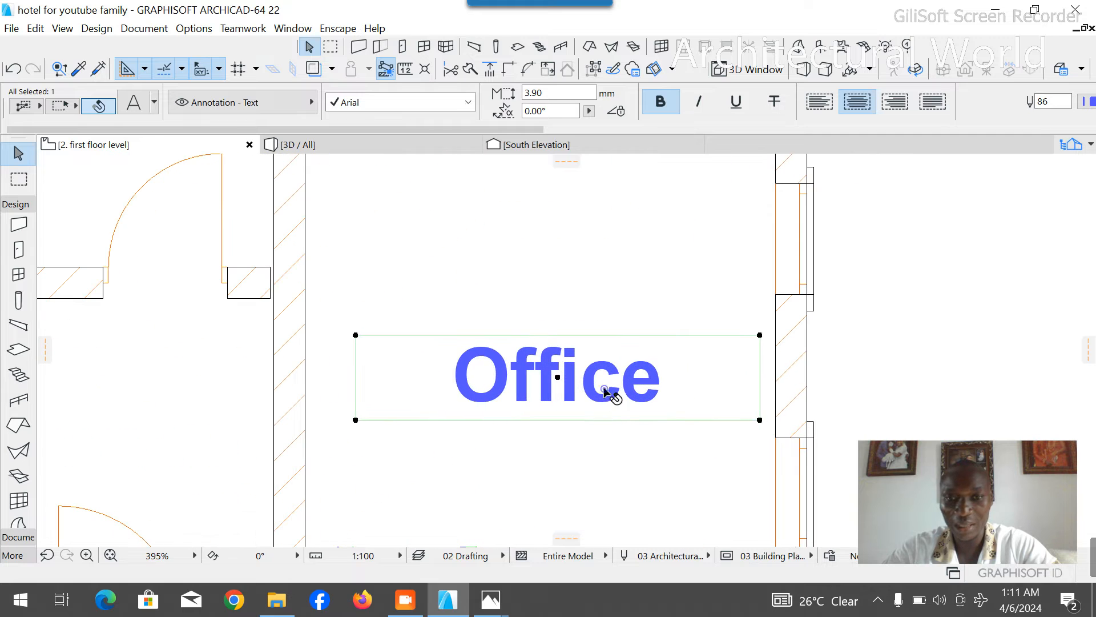
double_click(606, 390)
text(Ro)
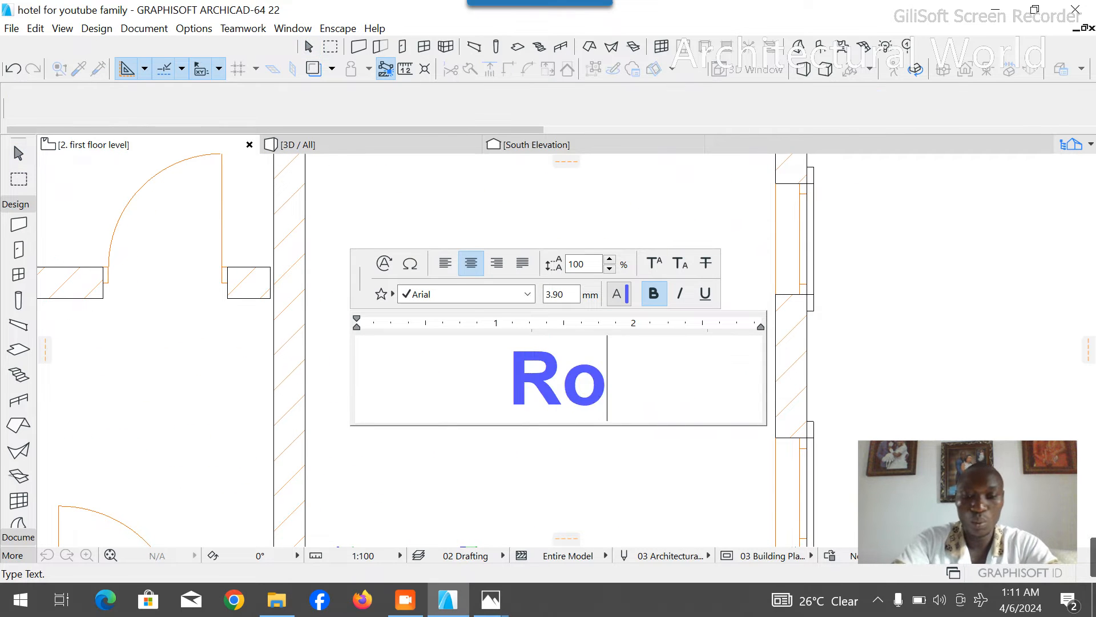
text(om)
key(Return)
text(1)
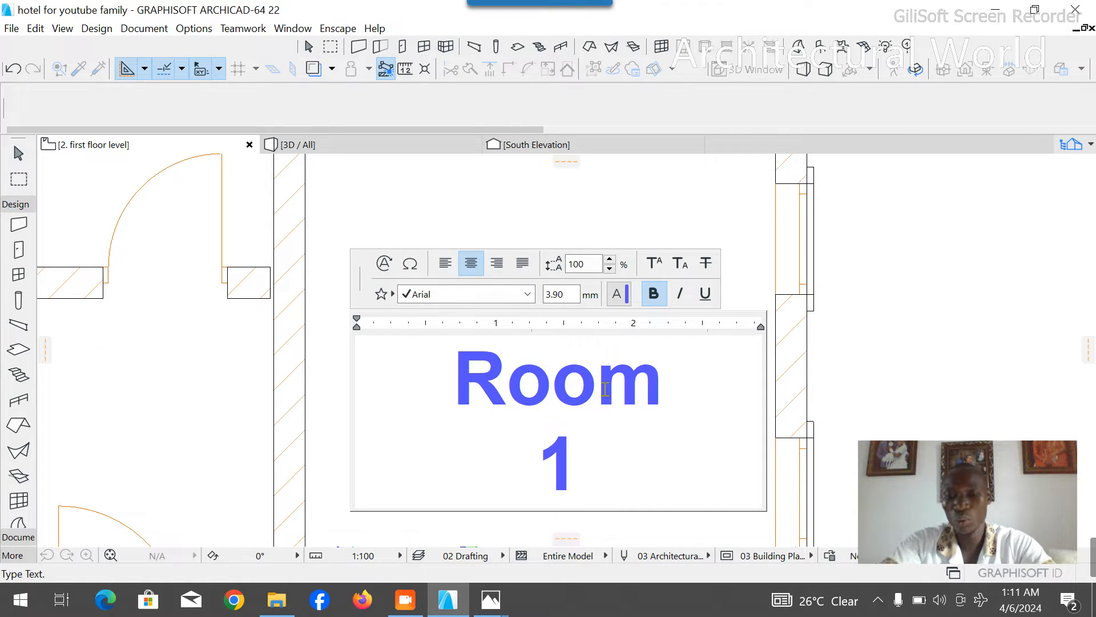
key(BackSpace)
text(2)
key(Escape)
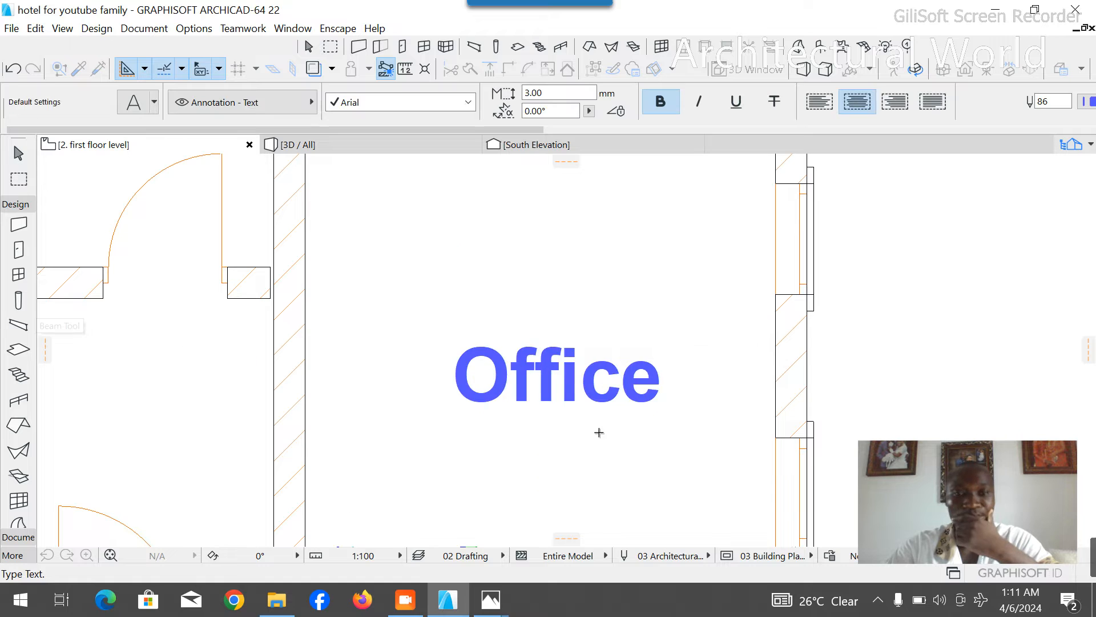
scroll(637, 417, down, 5)
click(727, 387)
- Examine the layout of the unlabelled spaces and toilets north of Room 2
scroll(697, 389, down, 3)
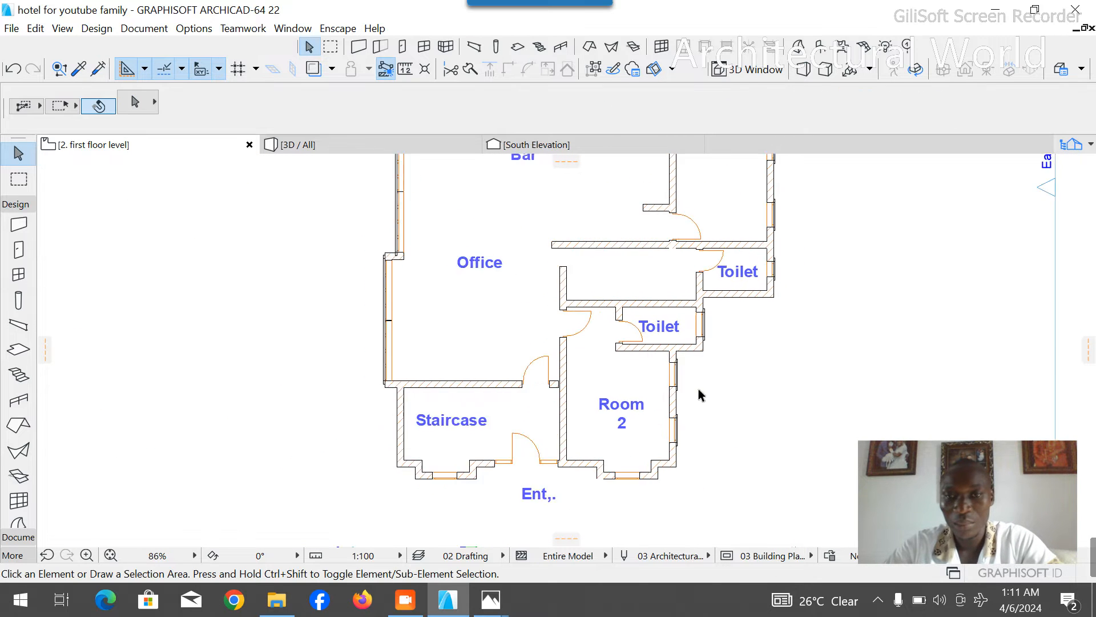
scroll(729, 286, up, 3)
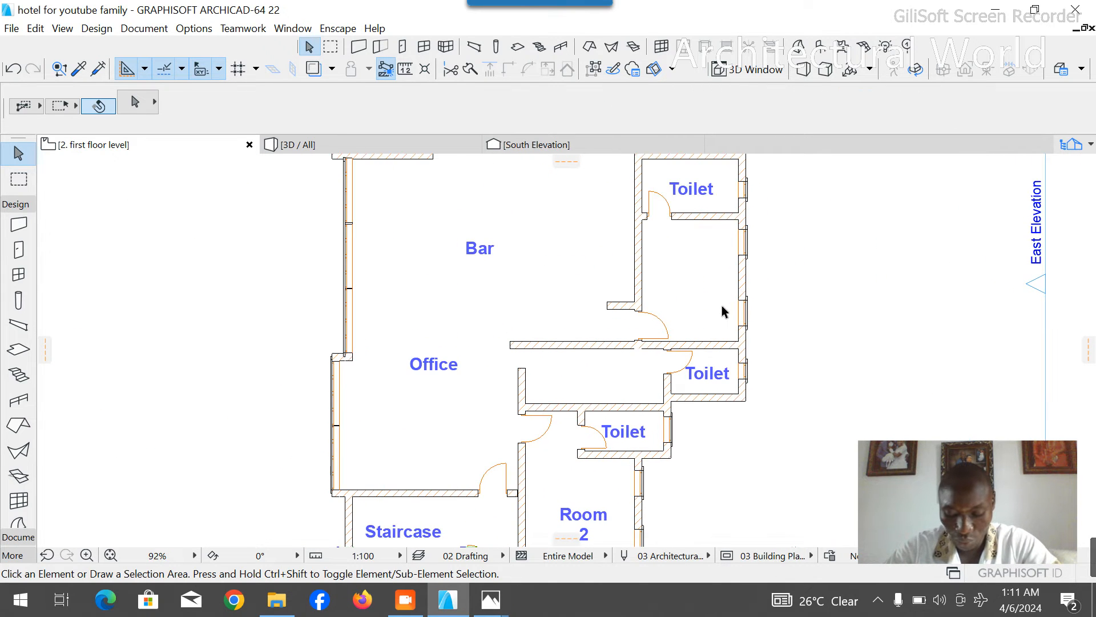
scroll(725, 439, up, 2)
scroll(574, 315, down, 3)
scroll(574, 315, down, 1)
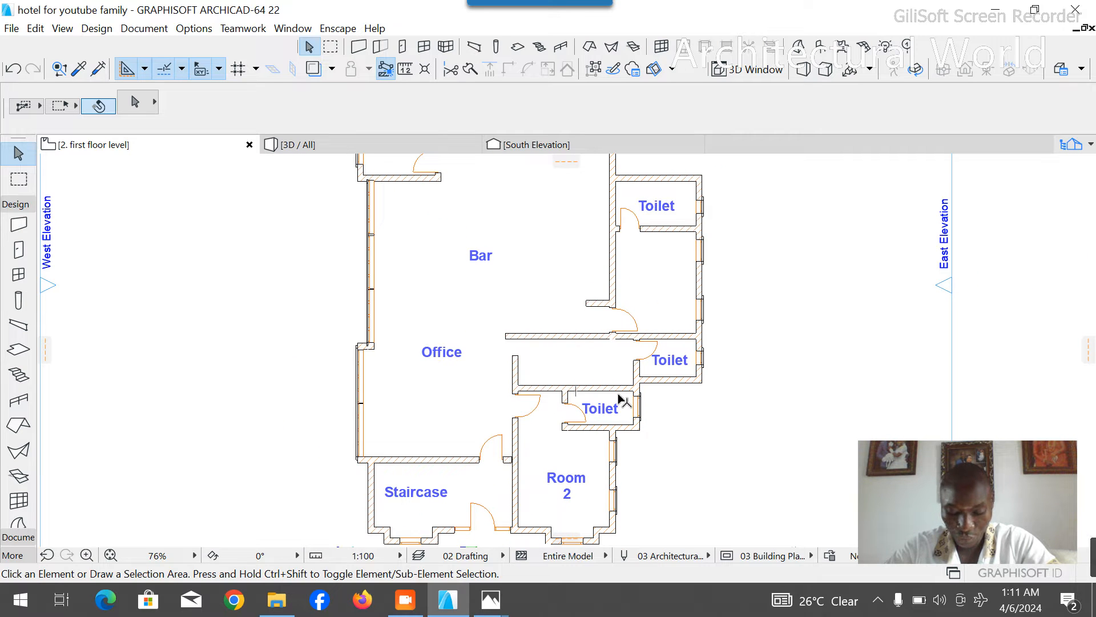
scroll(629, 440, up, 2)
scroll(631, 439, down, 2)
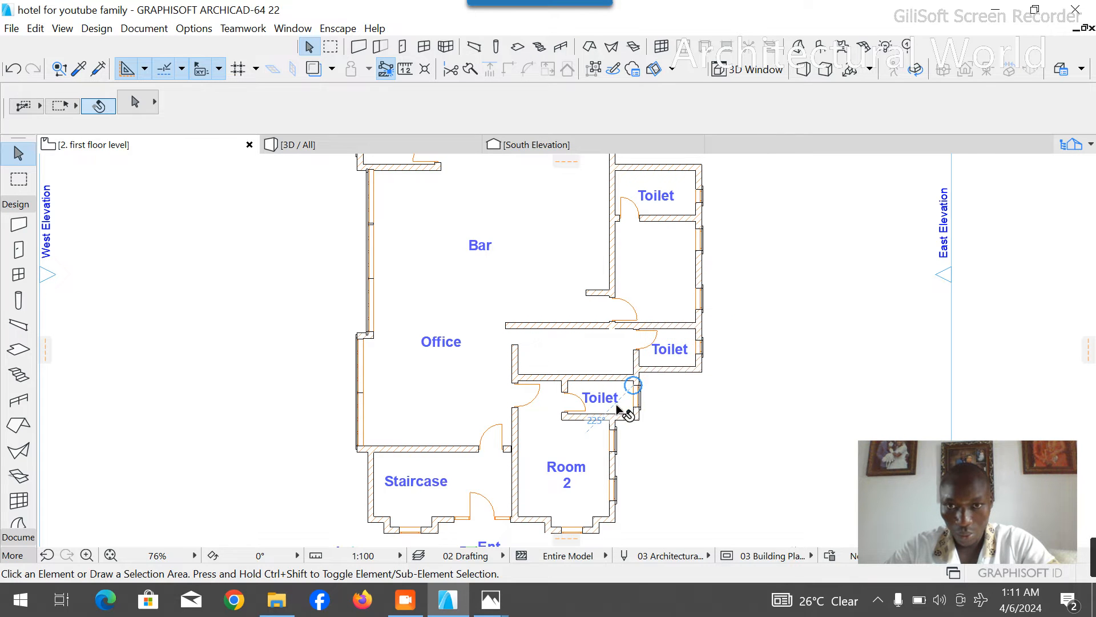
scroll(617, 409, up, 4)
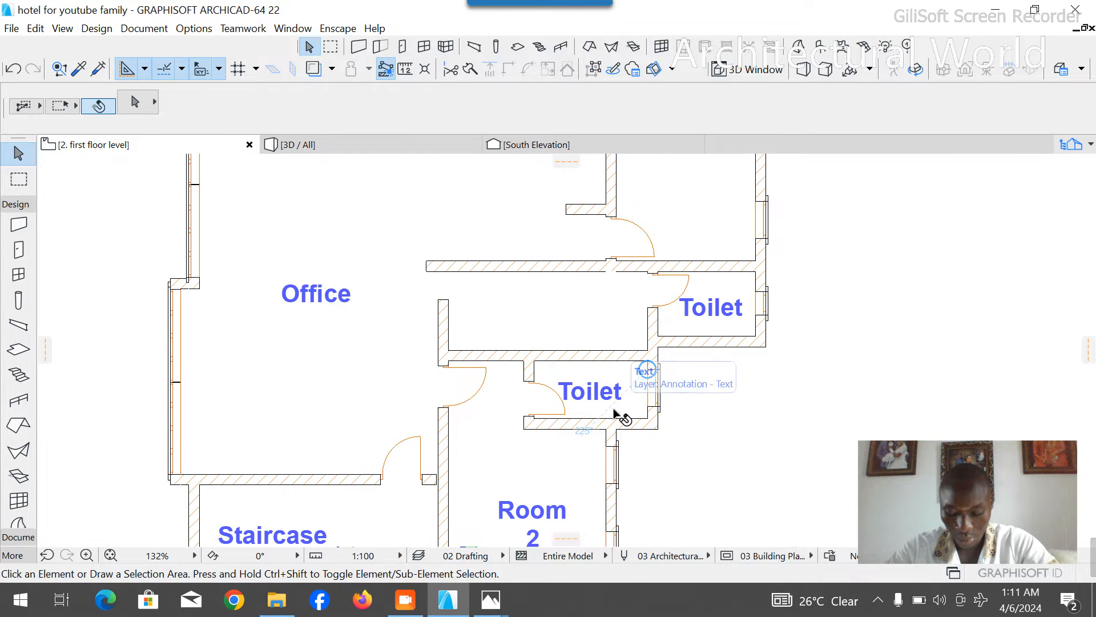
scroll(617, 410, down, 2)
scroll(612, 421, down, 3)
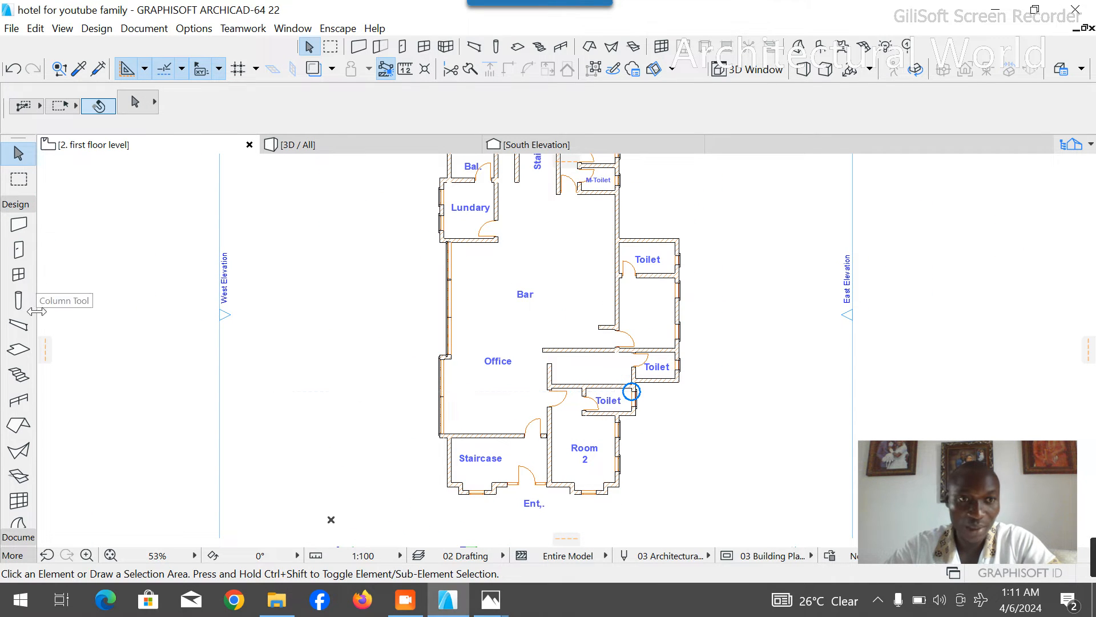
- Draw a guide polyline from the corridor's southwest inner corner, about 1300 mm north and then east past the toilet's outer wall
click(20, 205)
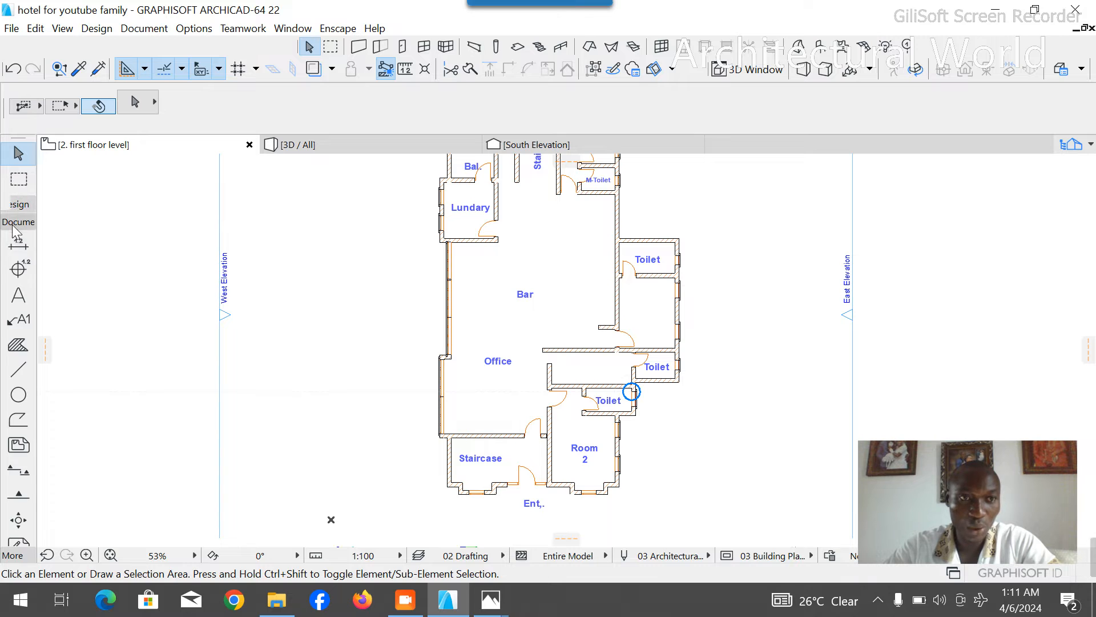
click(18, 370)
scroll(632, 387, up, 4)
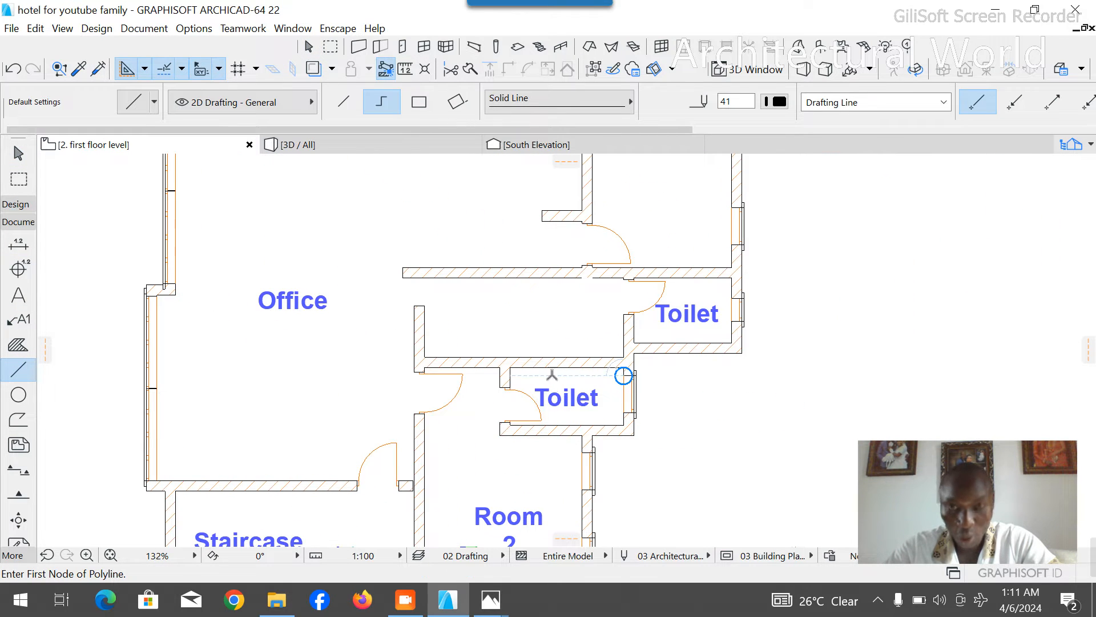
click(424, 356)
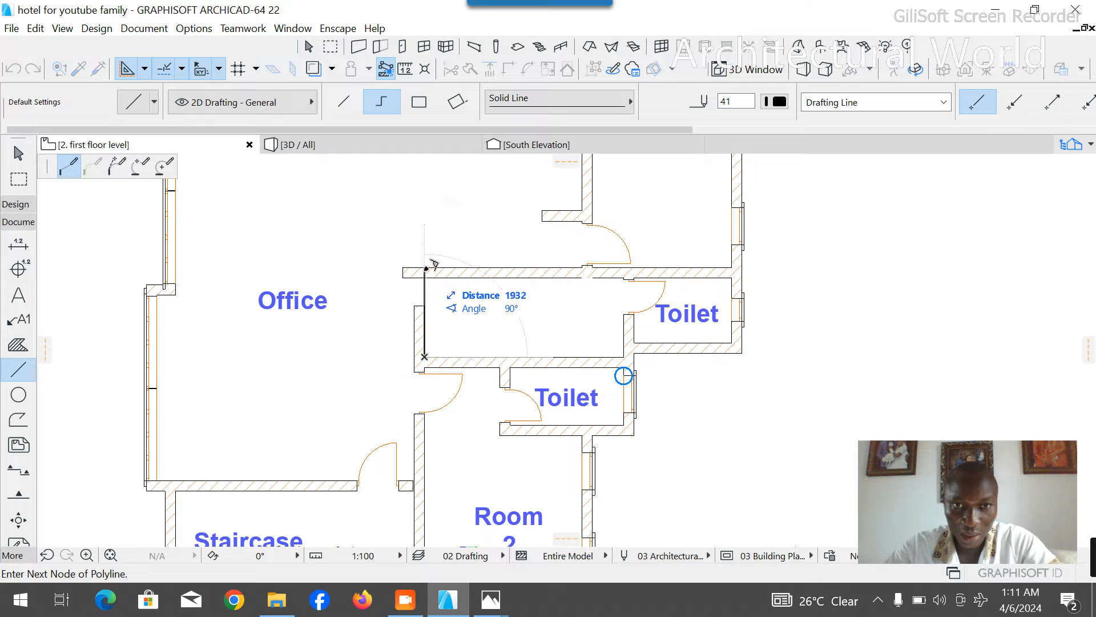
text(1)
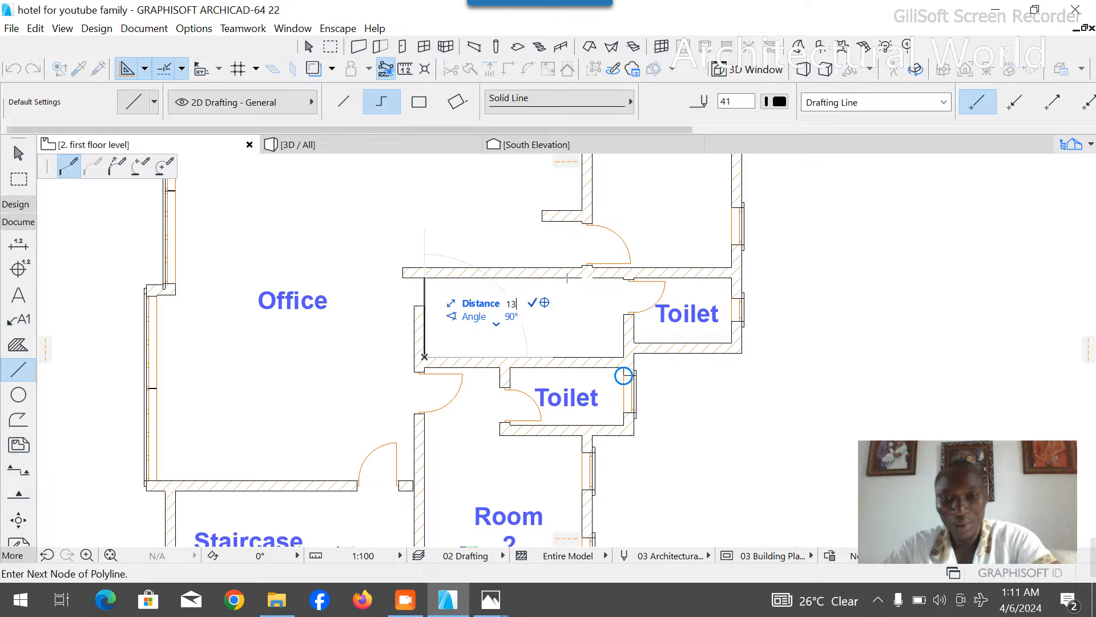
key(Return)
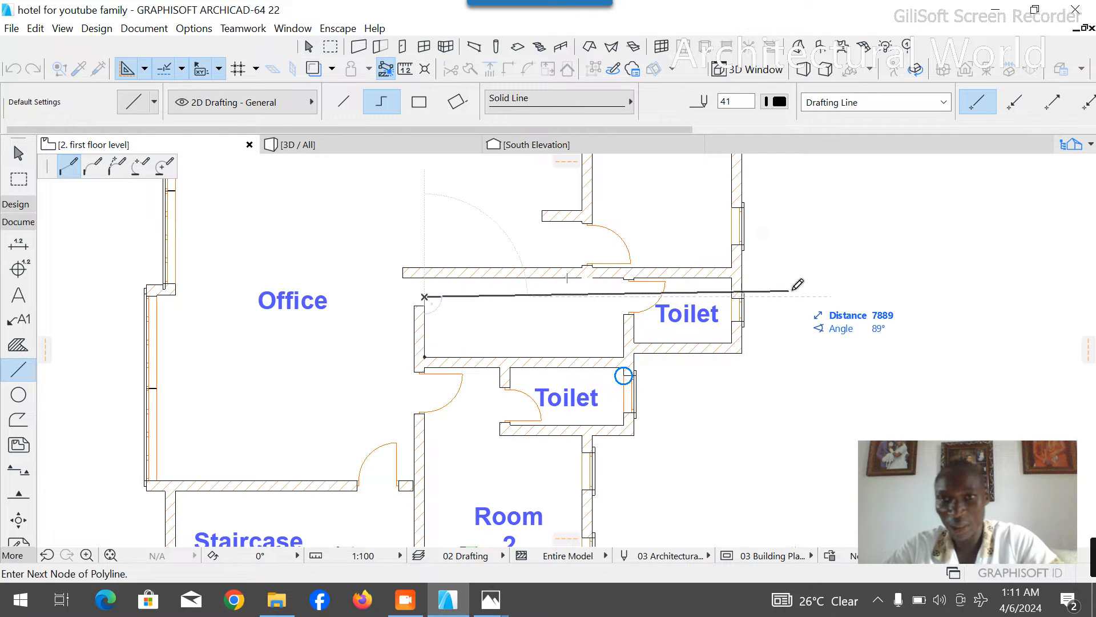
right_click(875, 294)
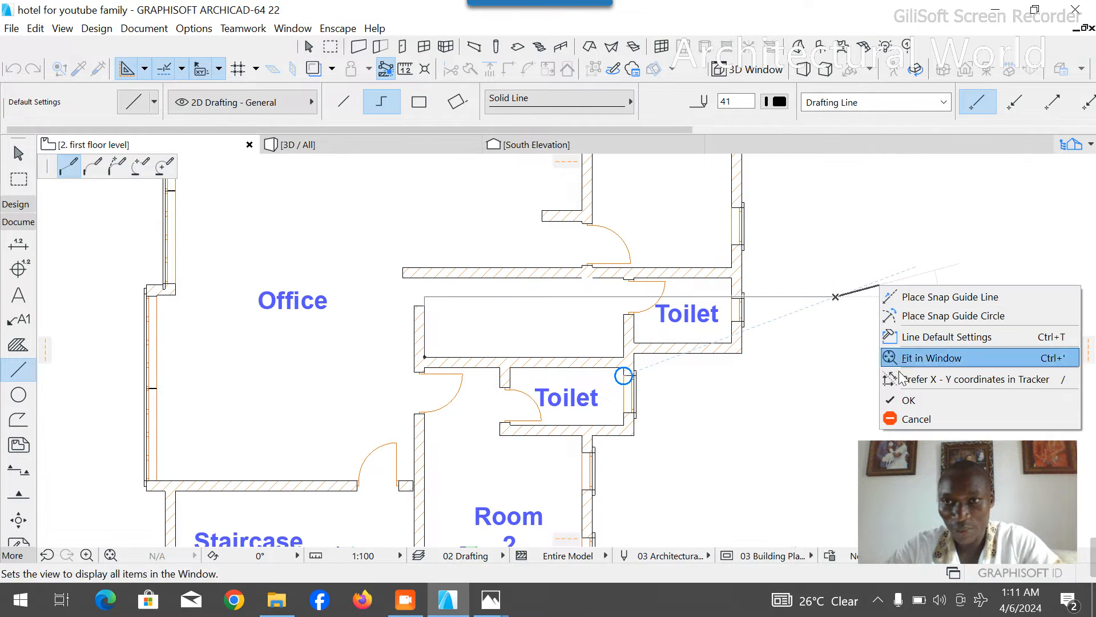
click(912, 399)
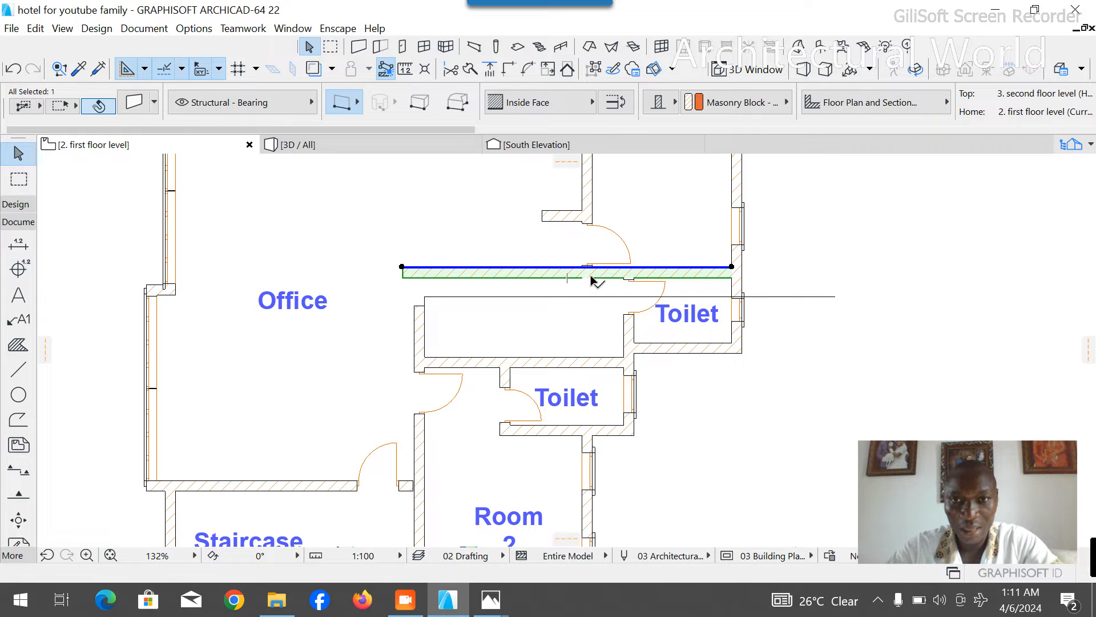
- Split the long east-west wall in line with the west face of the upper toilet's west wall
click(469, 69)
scroll(643, 276, up, 5)
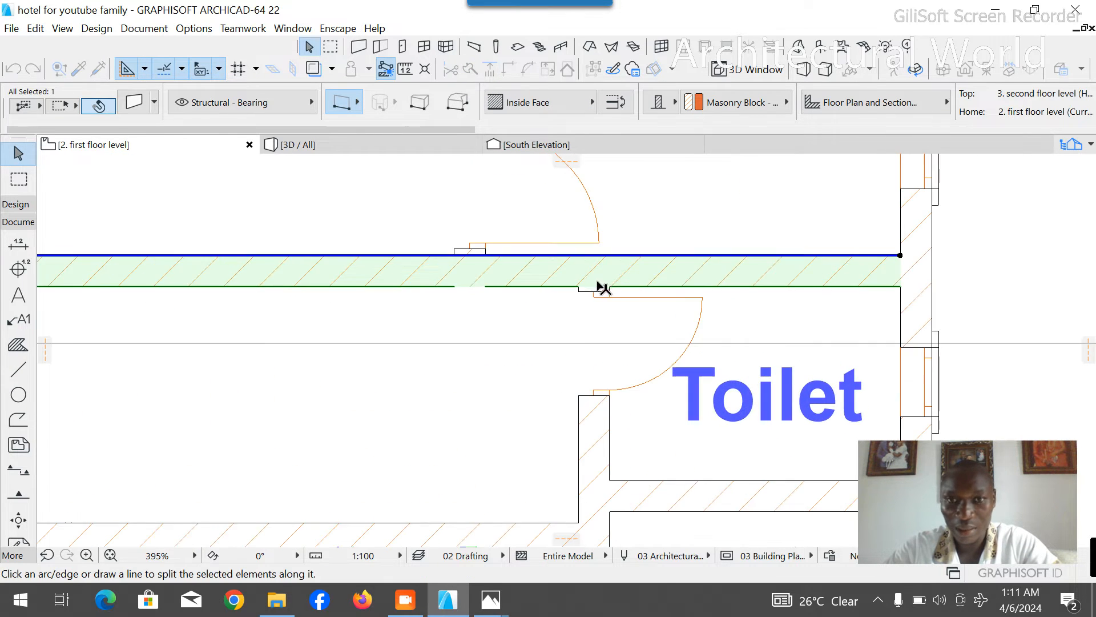
click(581, 293)
click(583, 197)
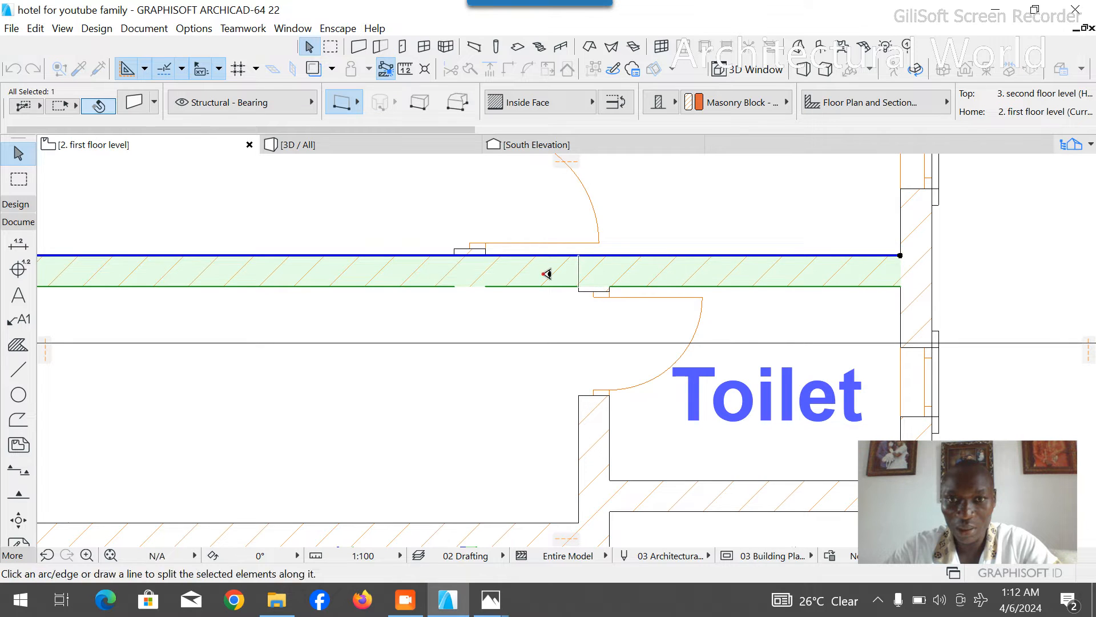
- Move the western piece of the split wall south so its lower face lies on the guide line
scroll(587, 287, down, 2)
scroll(587, 286, down, 1)
key(ctrl+d)
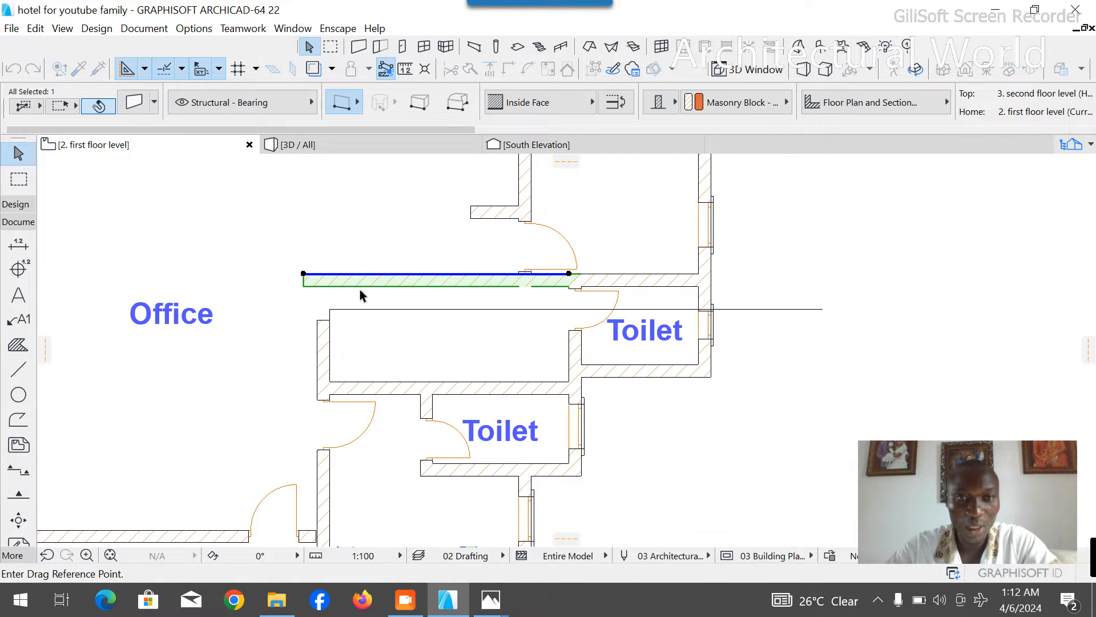
click(329, 294)
click(330, 317)
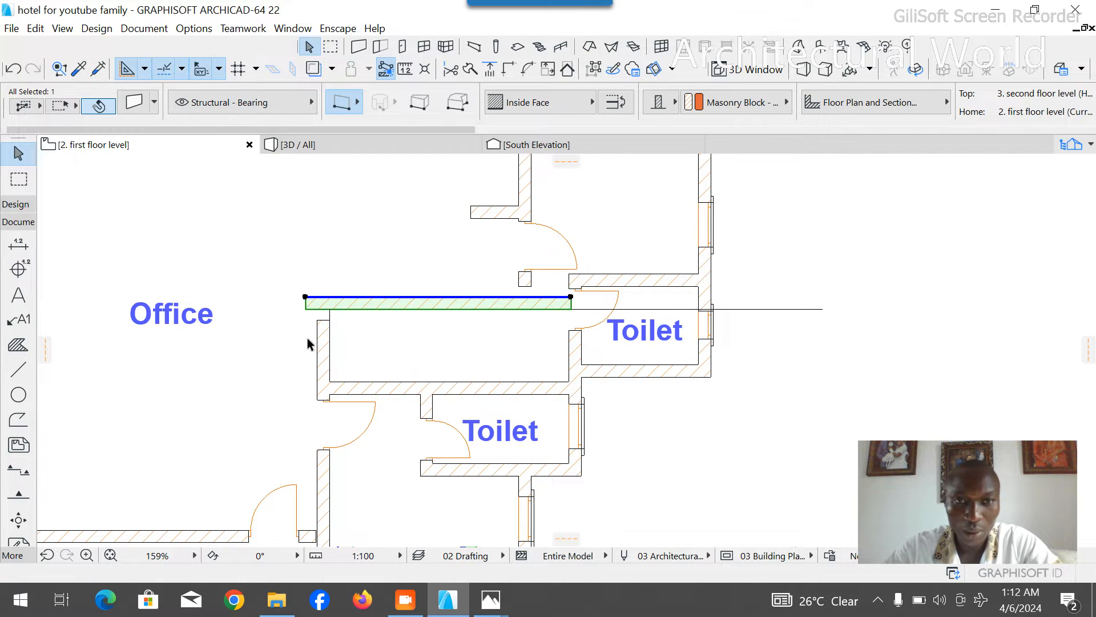
- Stretch the north end of the long north-south wall beside the office past the moved corridor wall
click(320, 323)
click(318, 323)
click(318, 174)
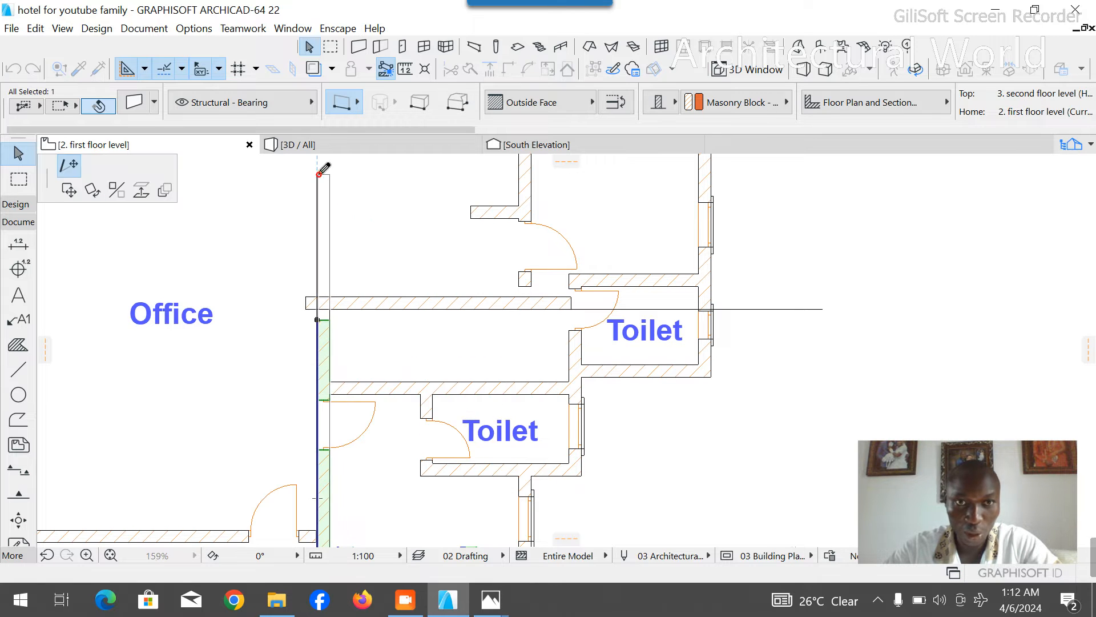
click(388, 359)
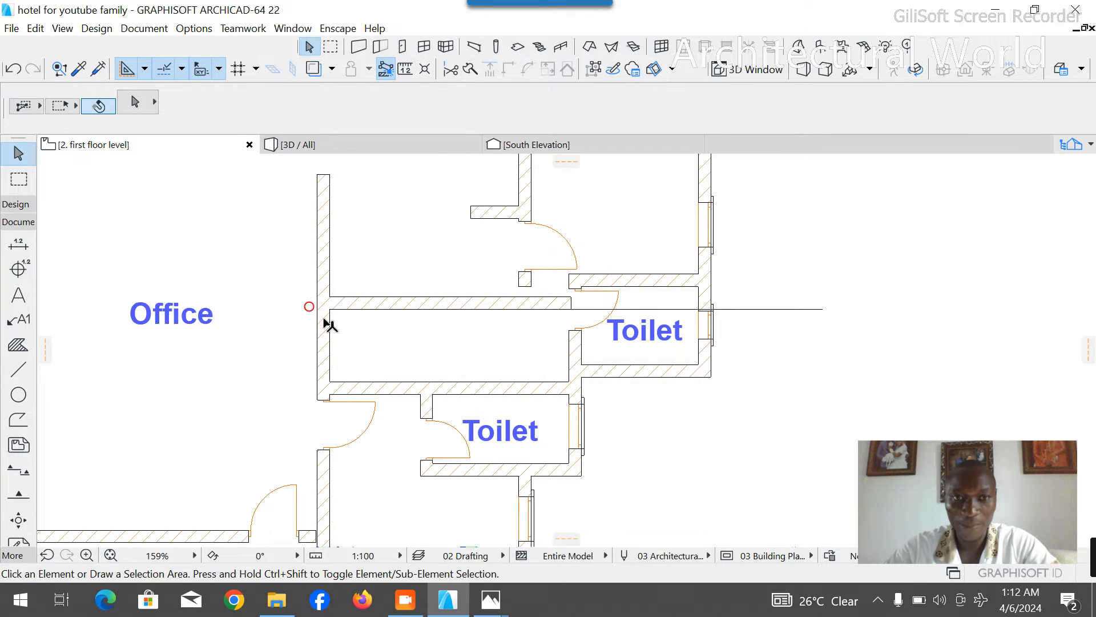
- Delete the guide polyline that crosses the corridor and toilet
scroll(473, 291, down, 3)
scroll(472, 316, up, 6)
click(634, 286)
key(Delete)
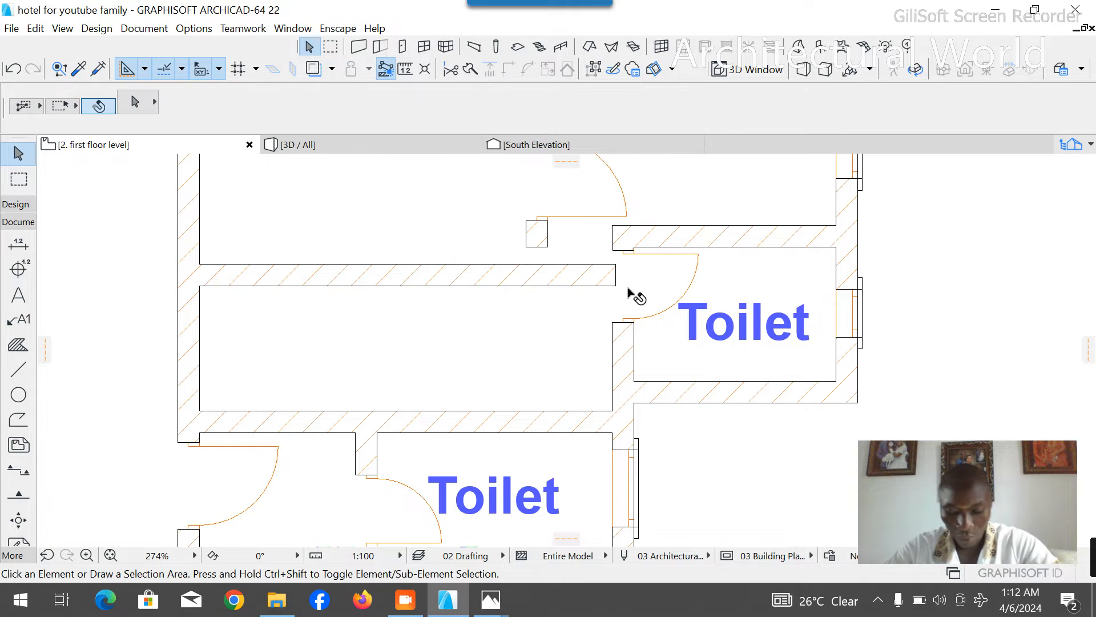
click(18, 369)
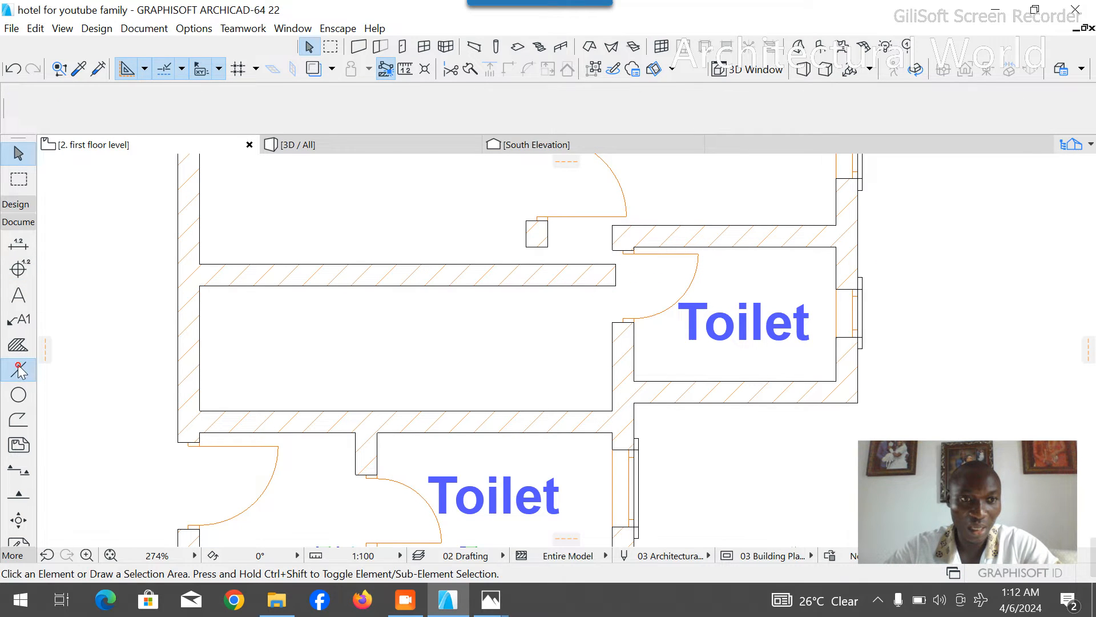
click(199, 285)
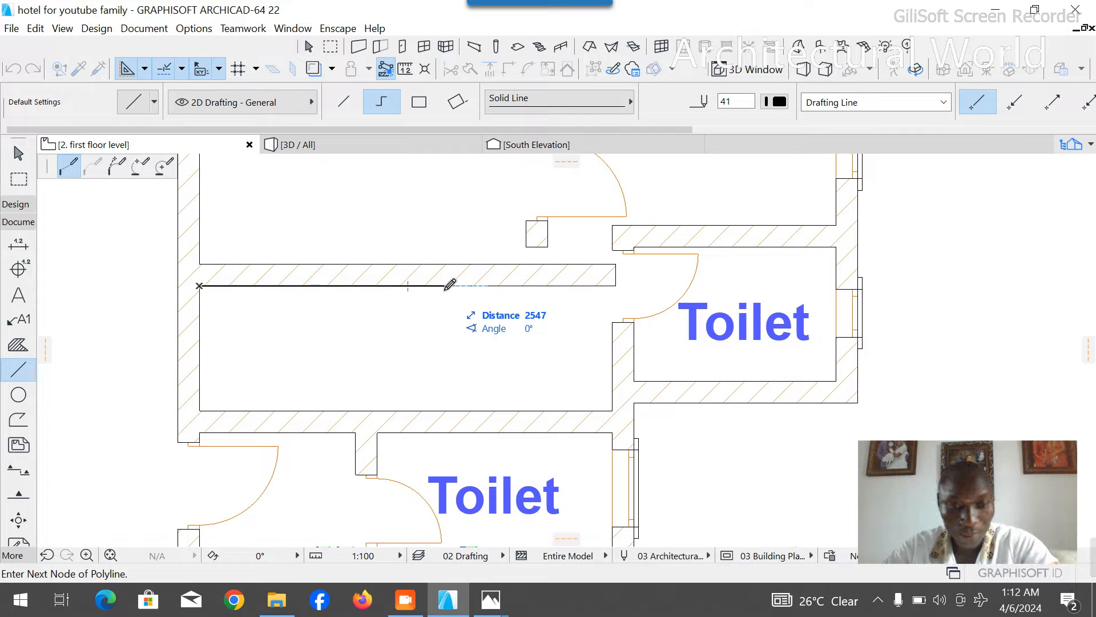
text(3)
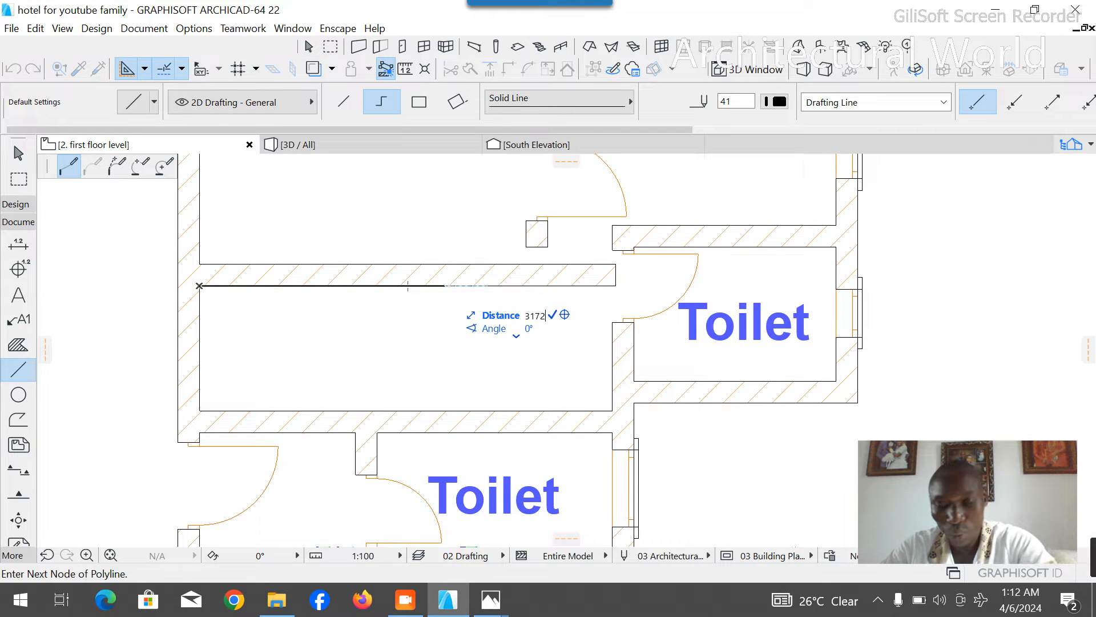
text(172)
key(Return)
click(504, 444)
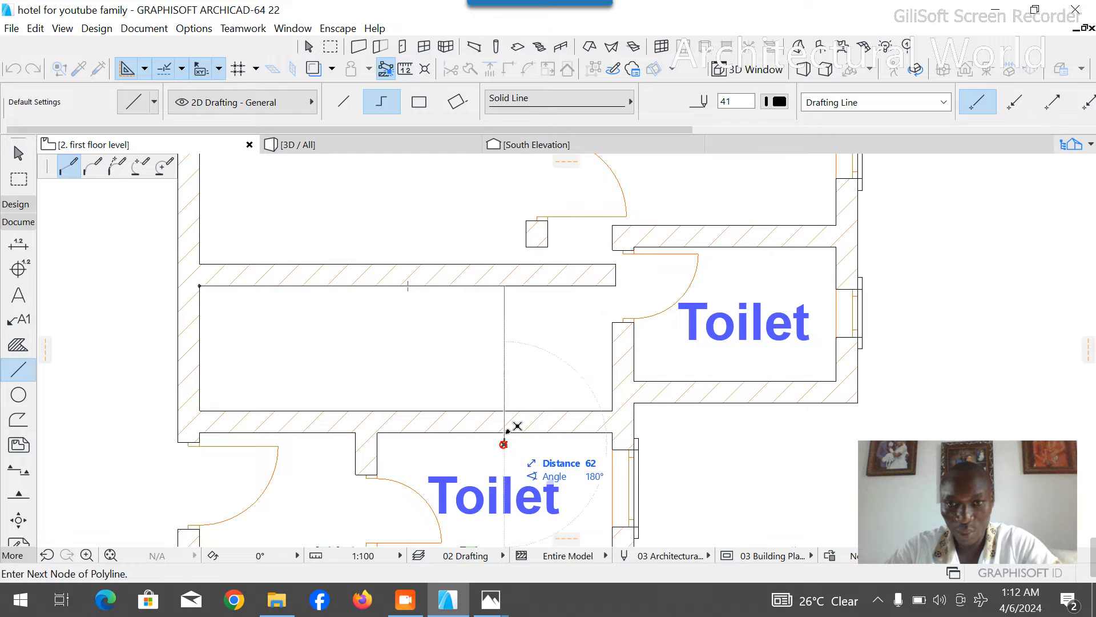
scroll(542, 283, down, 3)
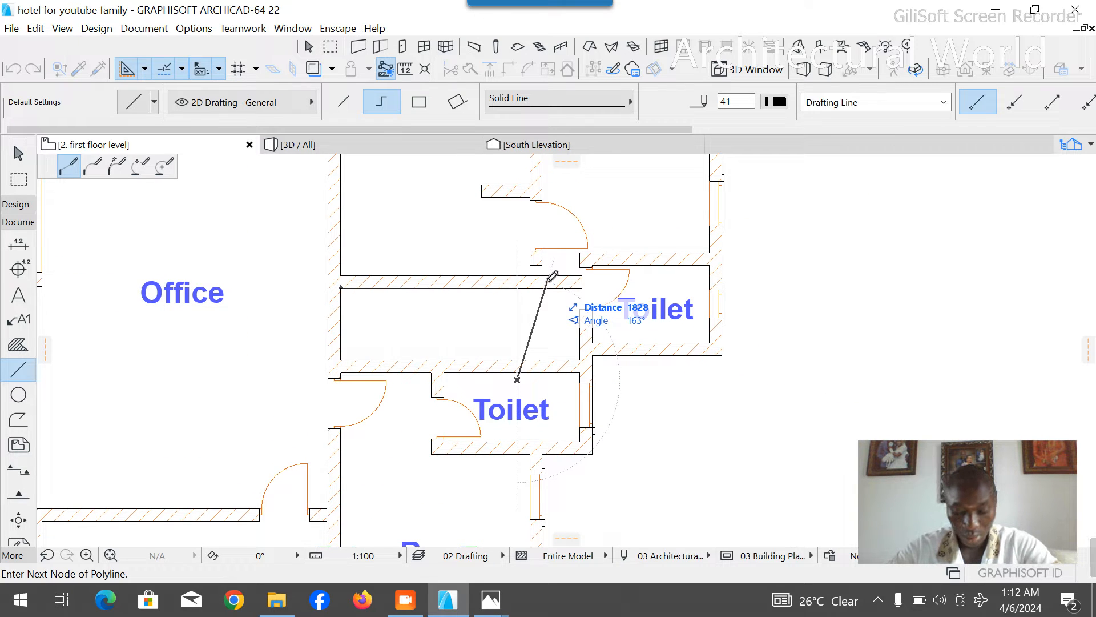
key(Escape)
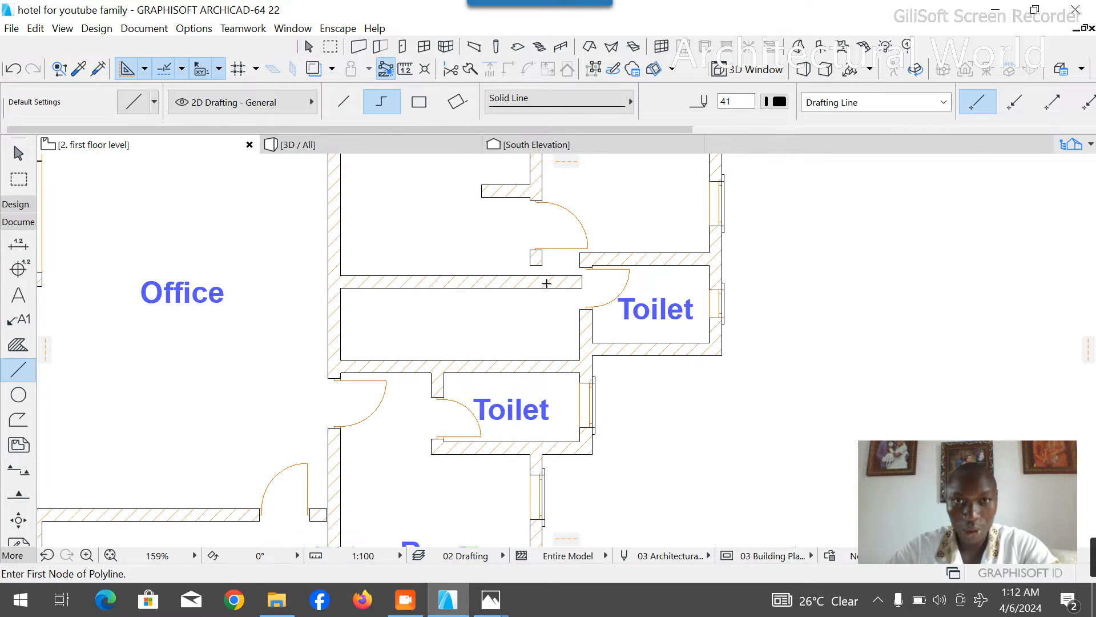
- Start a guide polyline at the corridor's northwest inner corner and run it 3400 mm east along the wall face
scroll(544, 281, down, 3)
scroll(514, 297, up, 3)
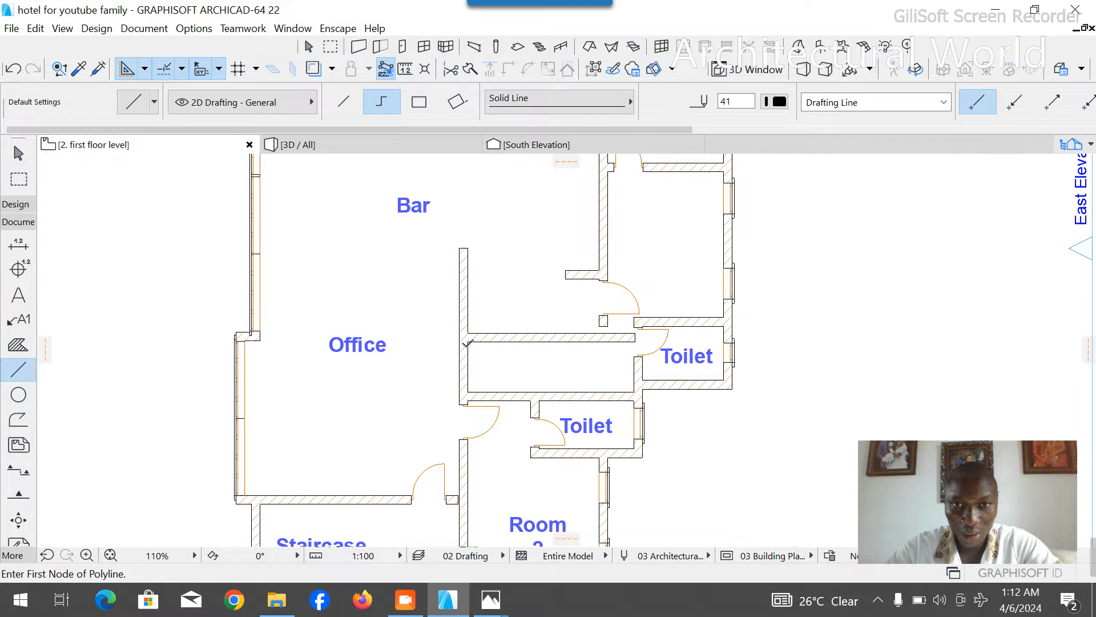
click(468, 342)
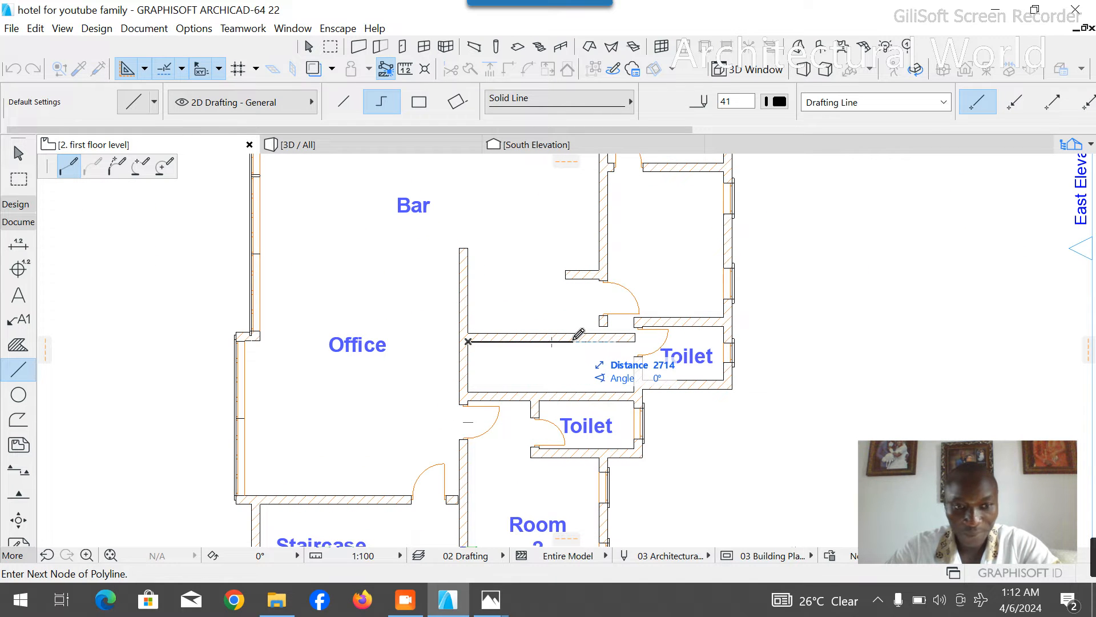
text(3400)
key(Return)
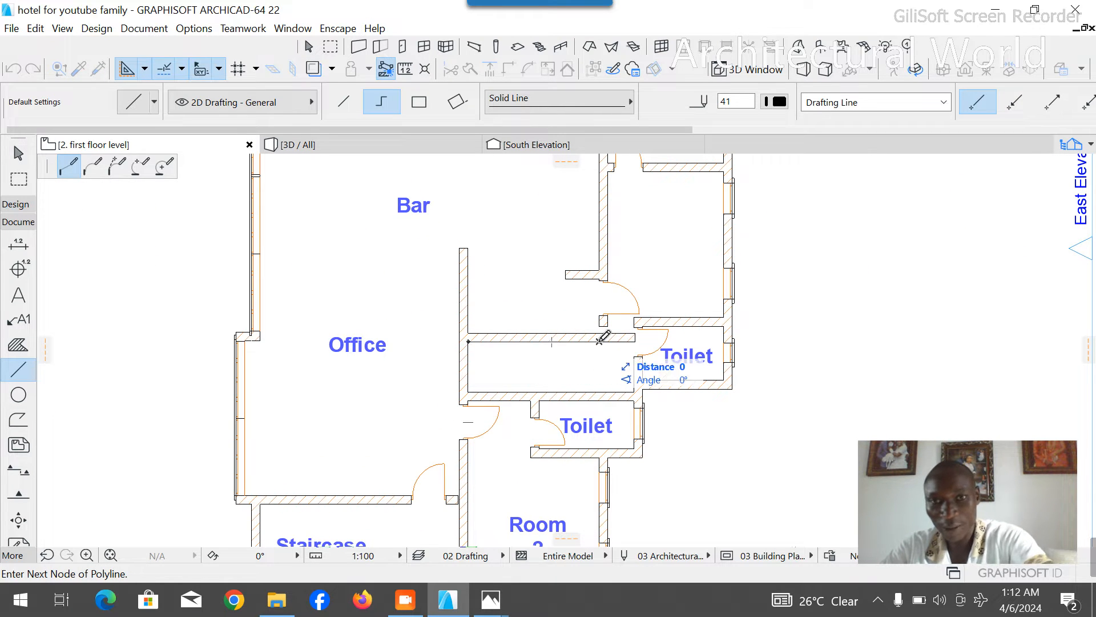
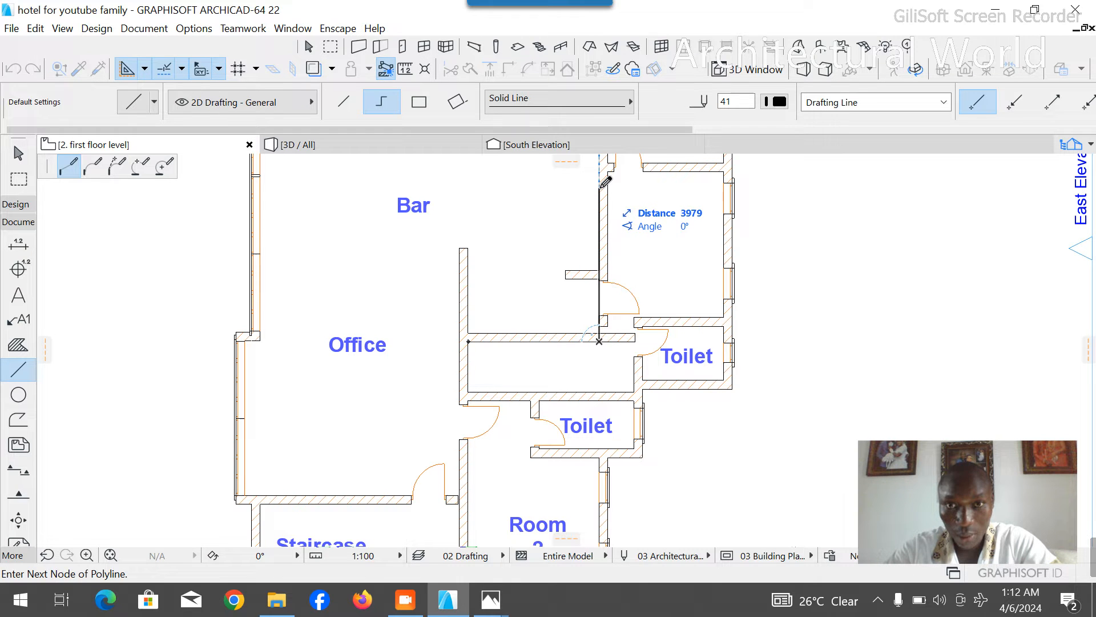
- Abandon the unfinished guide polyline and delete the door in the west wall of the eastern toilet
key(Escape)
key(Escape)
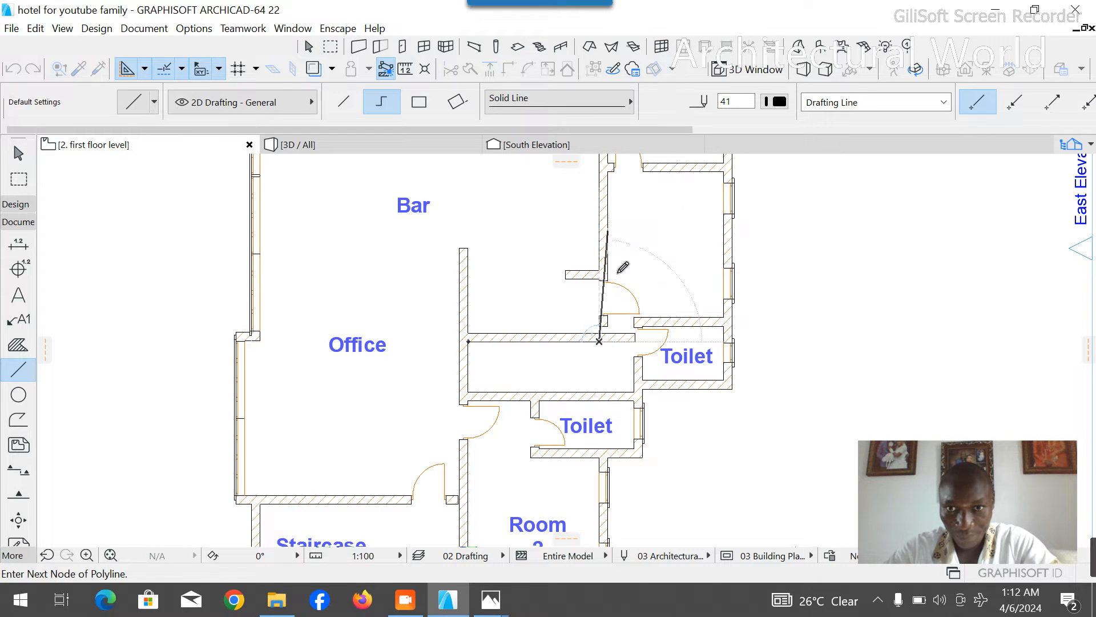
scroll(633, 375, up, 5)
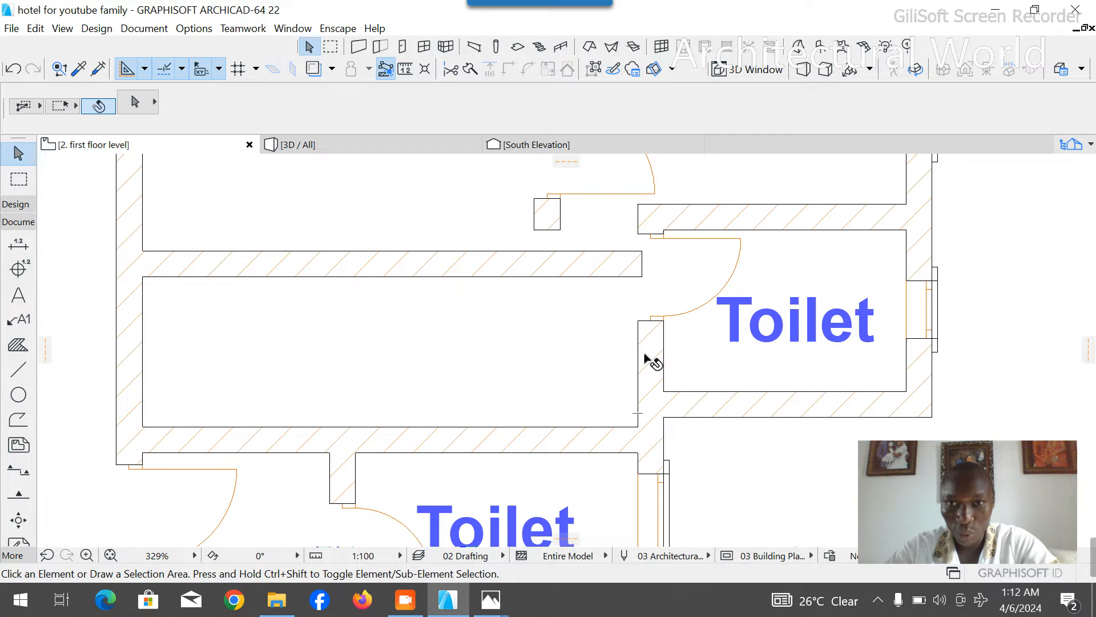
click(653, 320)
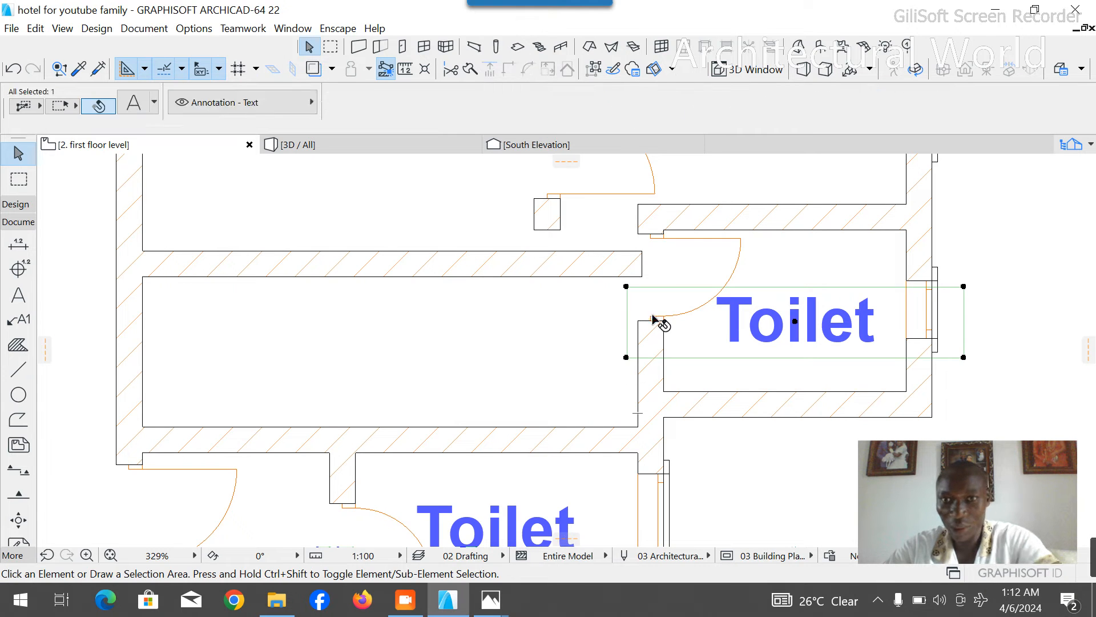
click(670, 271)
click(662, 247)
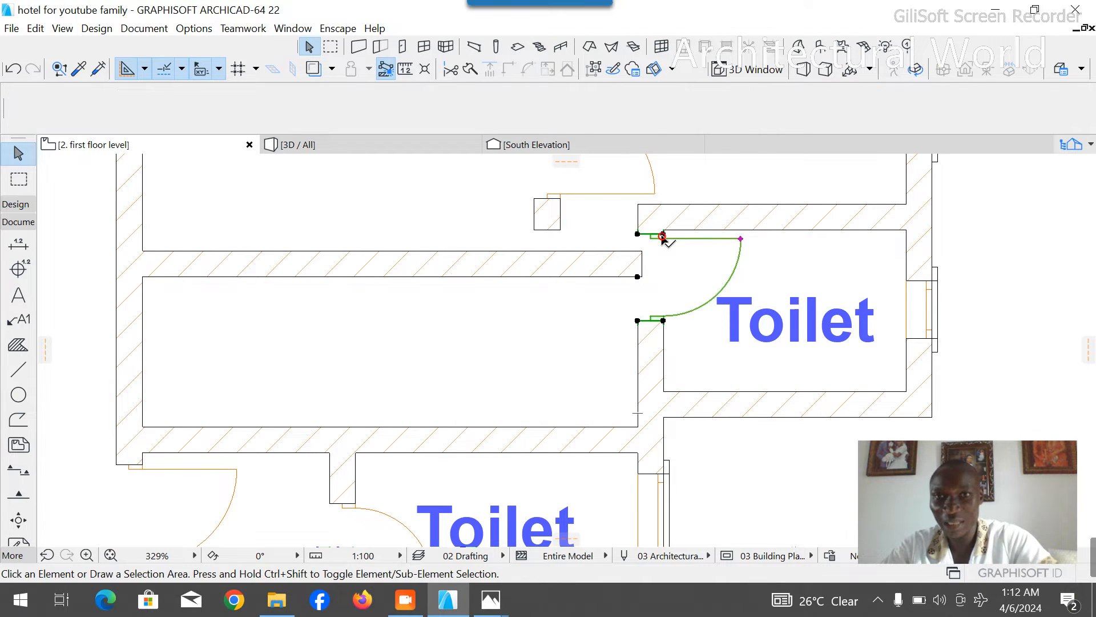
click(658, 341)
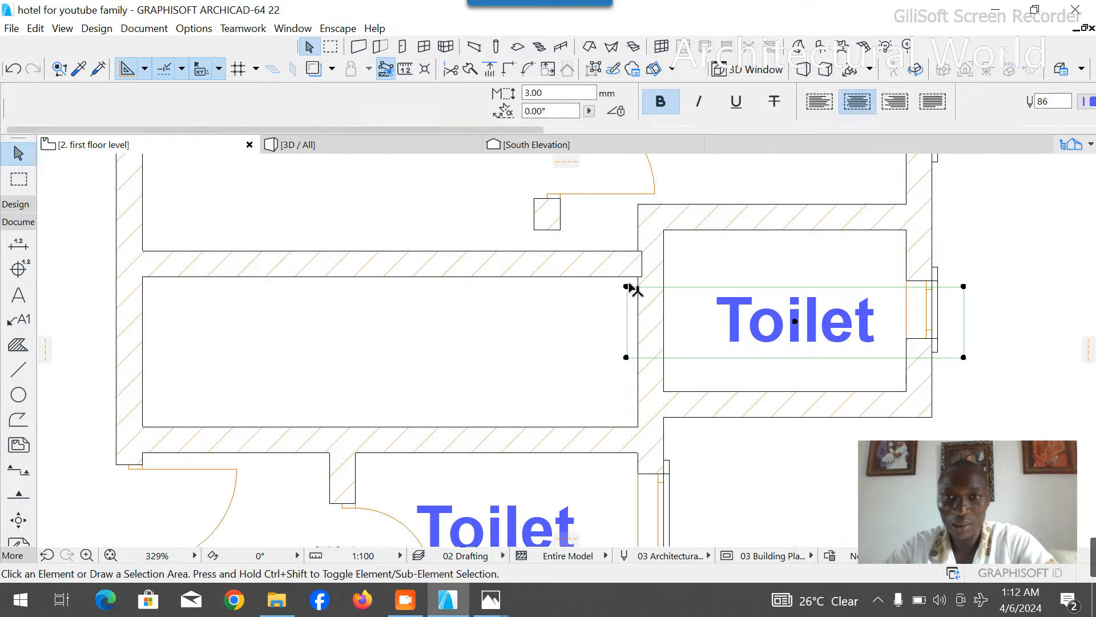
- Stretch the east end of the corridor's north wall to the inner face of the eastern toilet's west wall
click(634, 268)
click(642, 250)
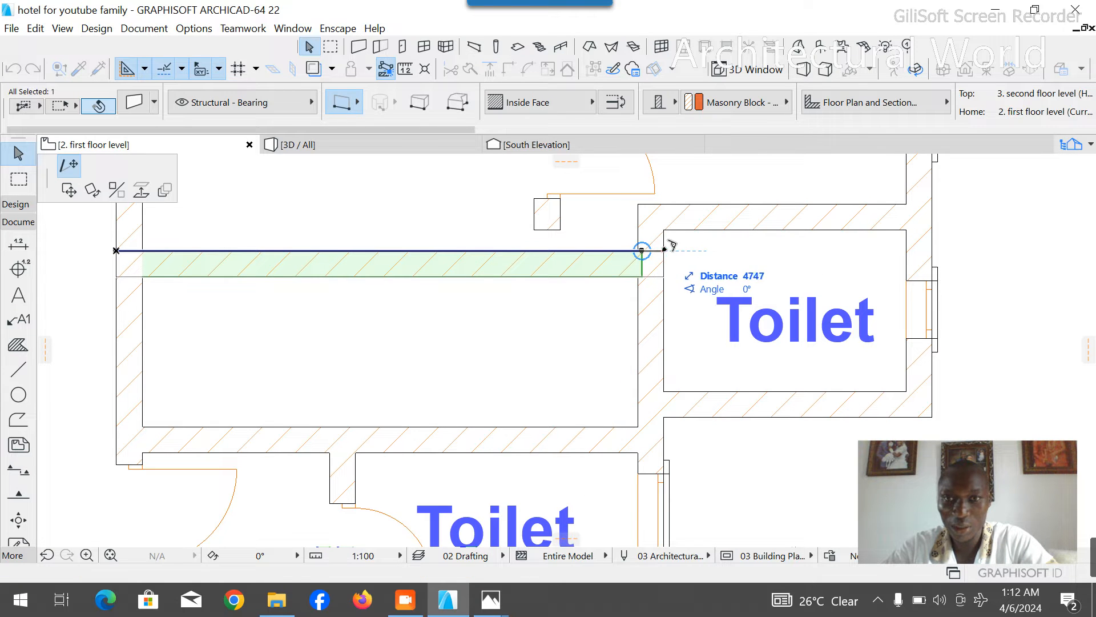
click(643, 250)
click(585, 301)
scroll(579, 280, down, 2)
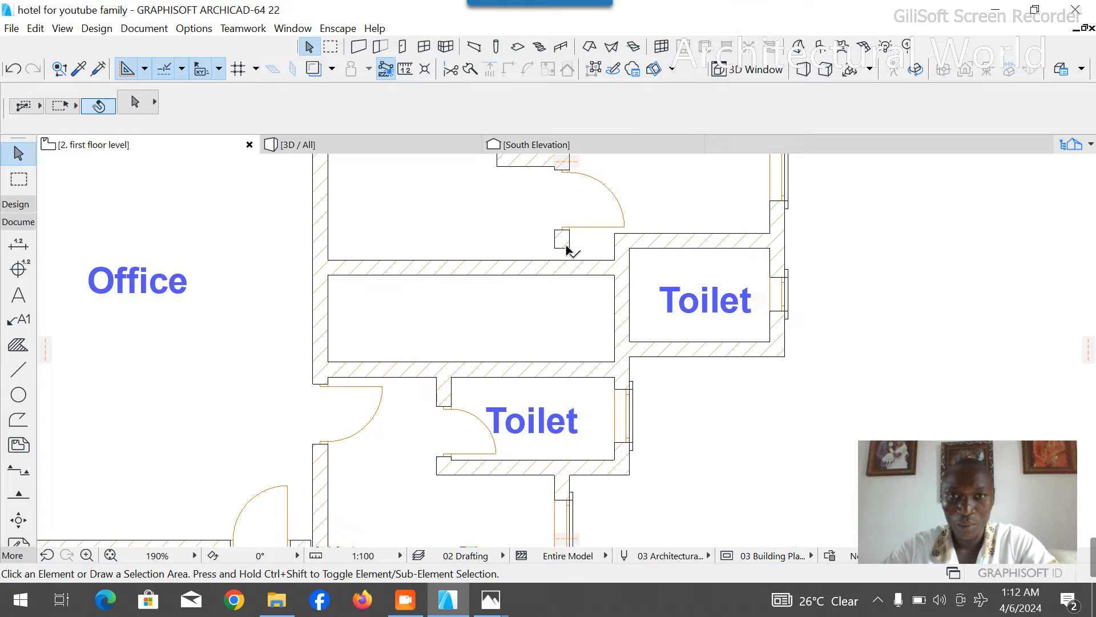
- Delete the door near the south end of the long wall north of the corridor and the short wall stub beside it
click(566, 246)
scroll(571, 246, down, 3)
scroll(567, 250, up, 3)
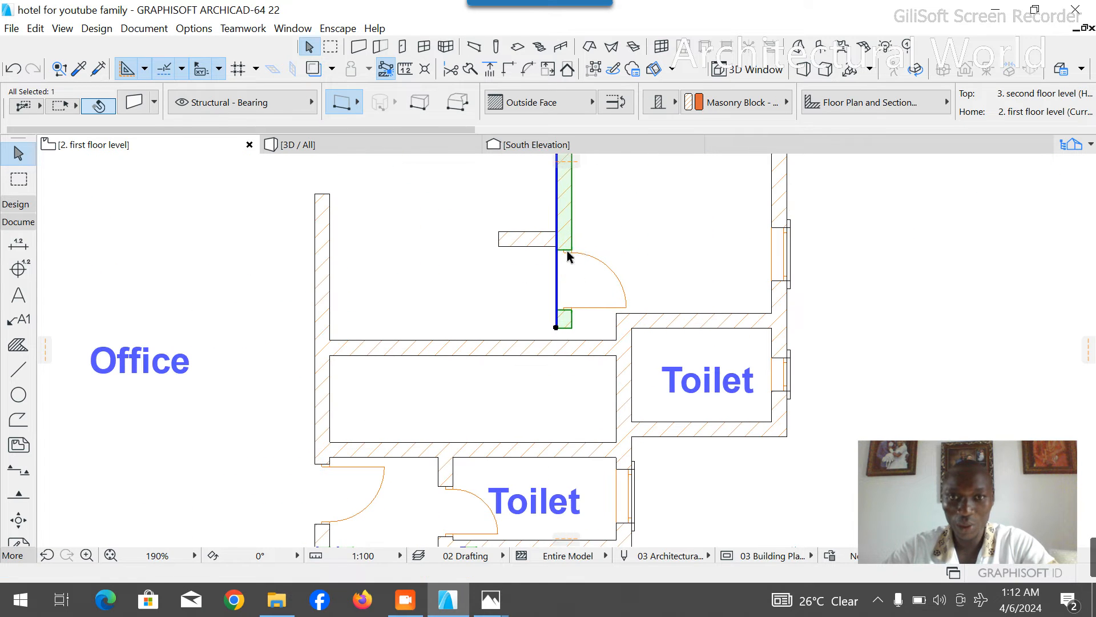
click(575, 280)
key(Delete)
scroll(575, 289, down, 3)
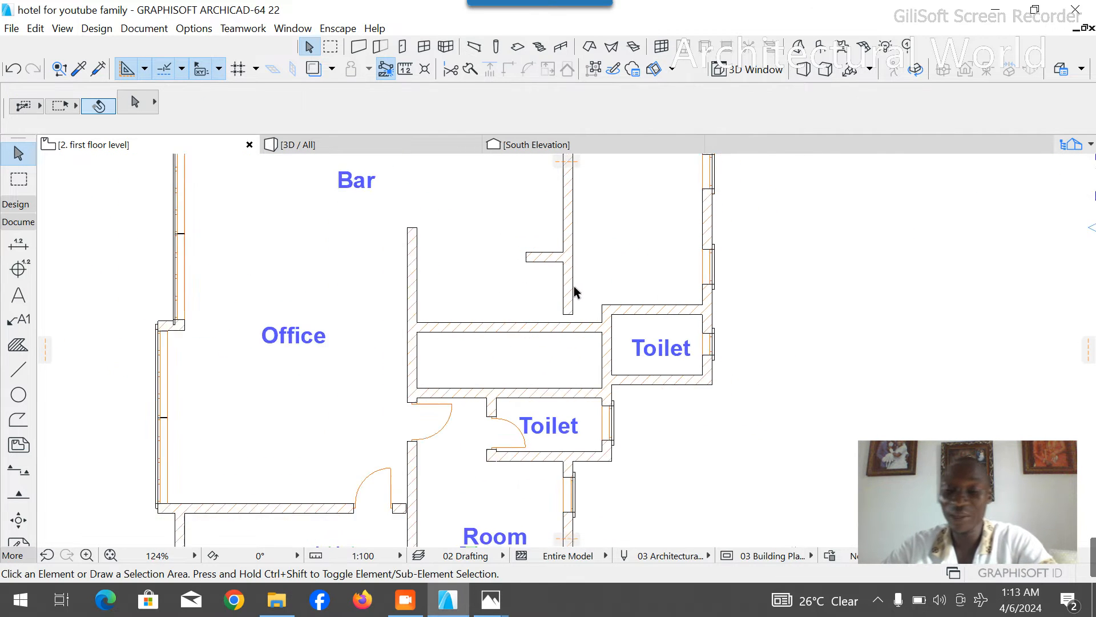
click(545, 258)
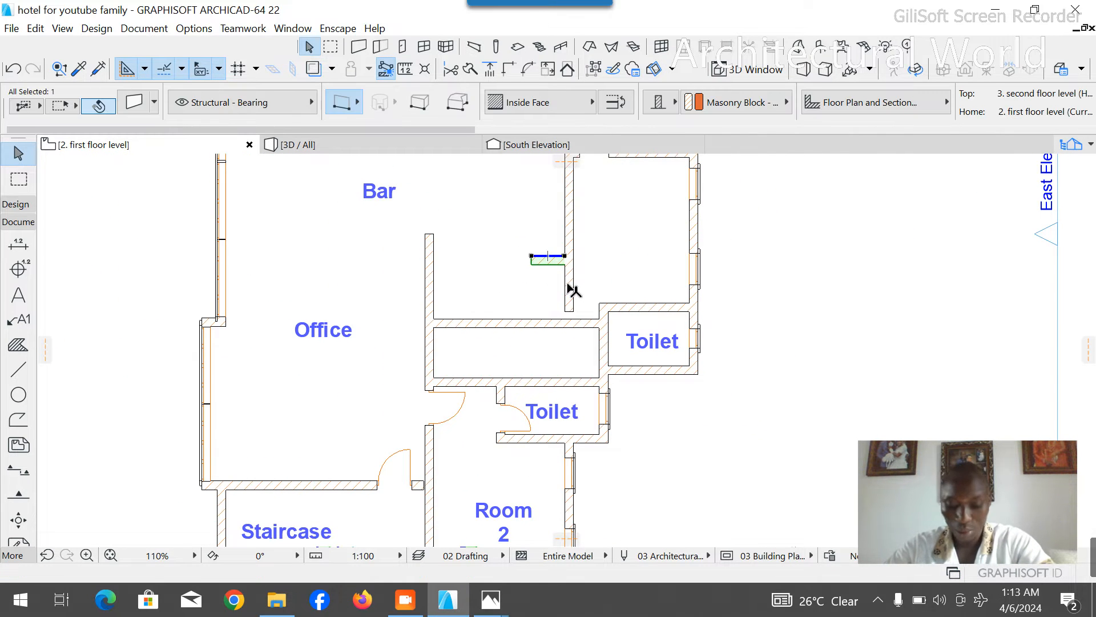
key(Delete)
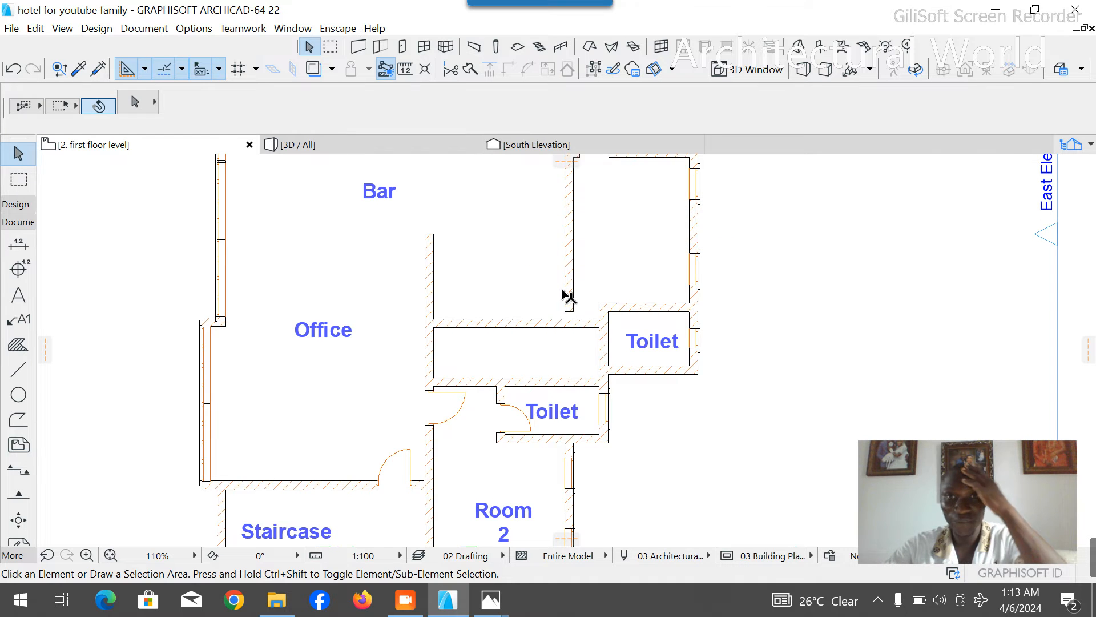
- Stretch the south end of the long north-south wall down to the lower face of the corridor's north wall
scroll(566, 296, down, 5)
scroll(565, 296, up, 3)
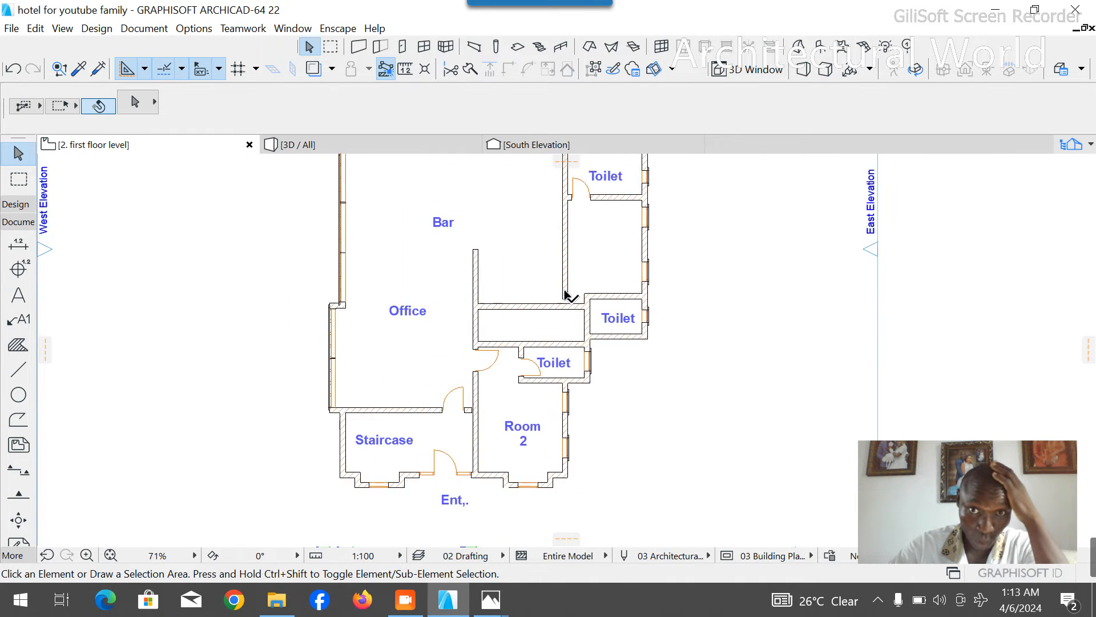
scroll(565, 296, up, 2)
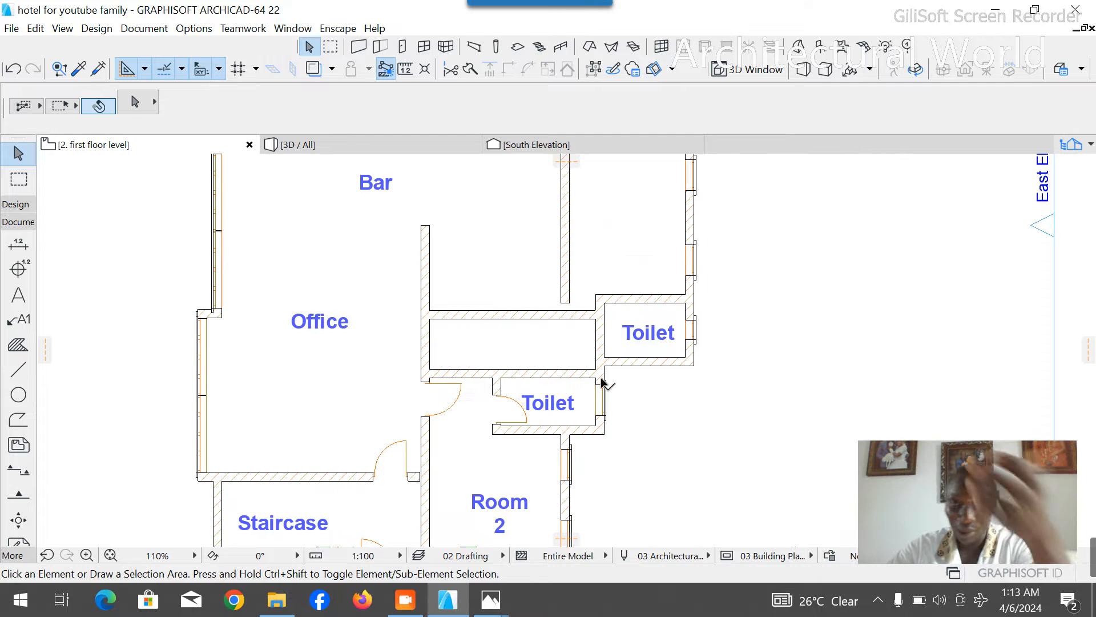
scroll(576, 400, up, 4)
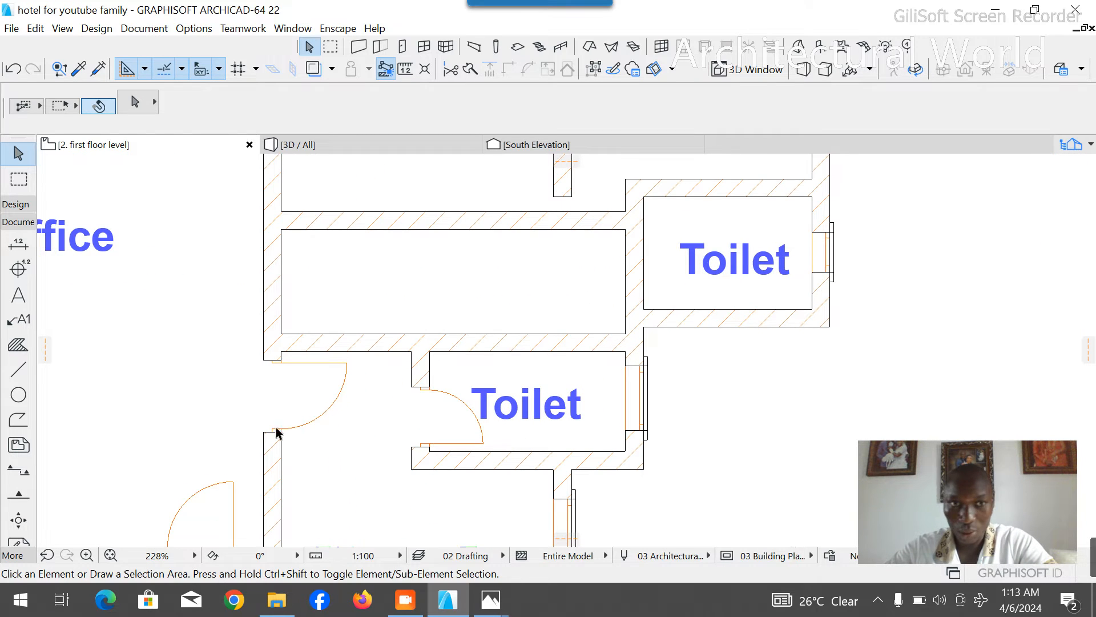
click(561, 174)
click(558, 197)
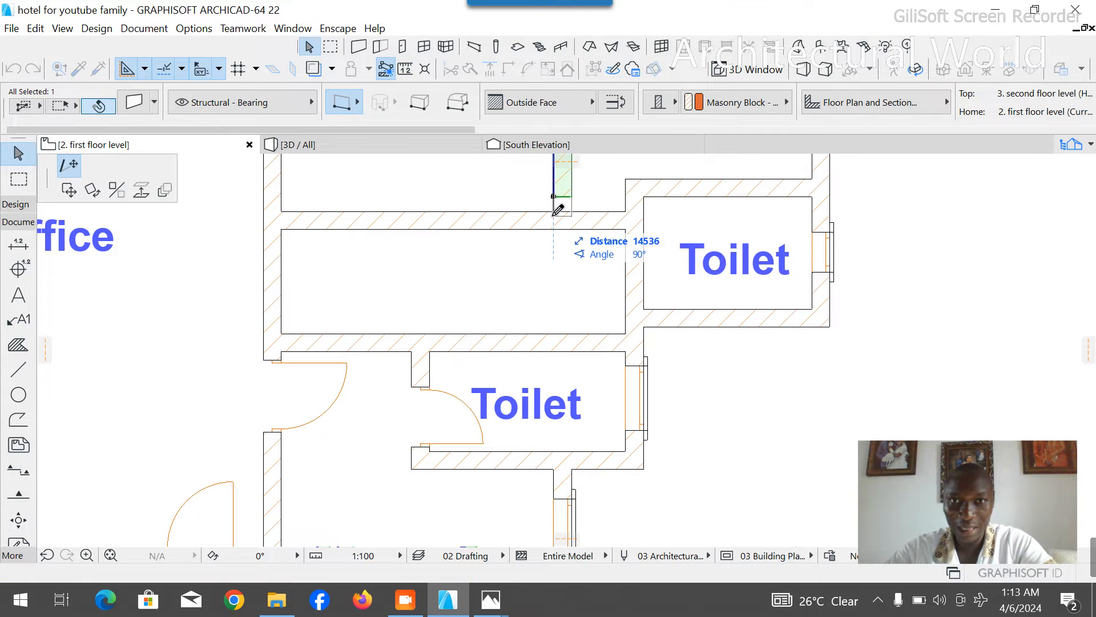
click(554, 212)
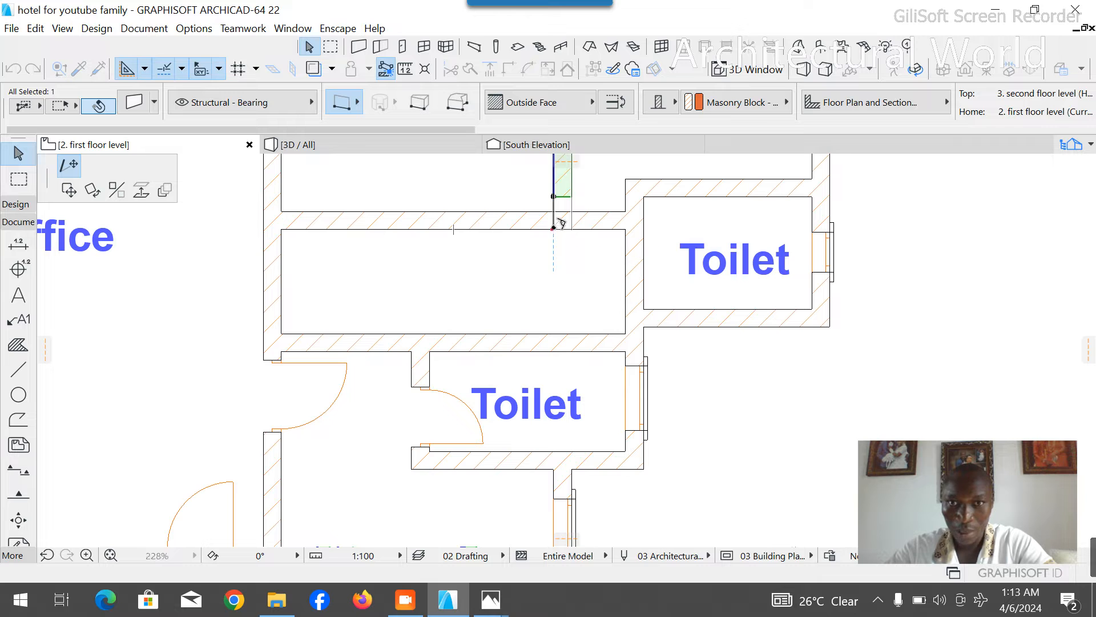
click(346, 314)
- Draw a guide polyline from the corridor's northeast inner corner 3172 mm west, then south past the corridor's lower wall
click(19, 370)
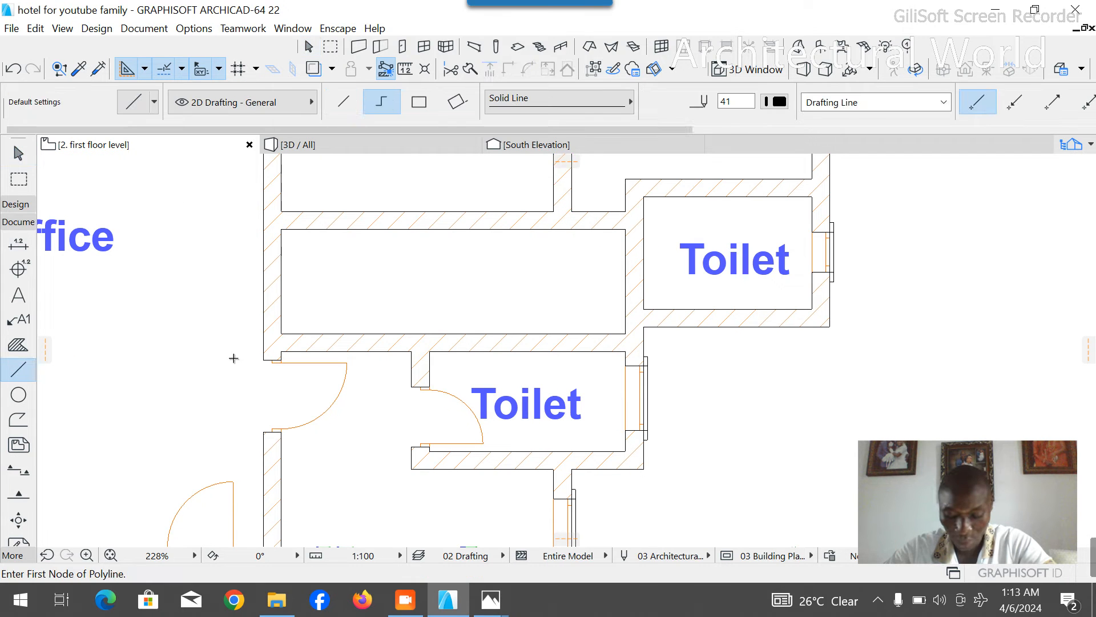
click(626, 229)
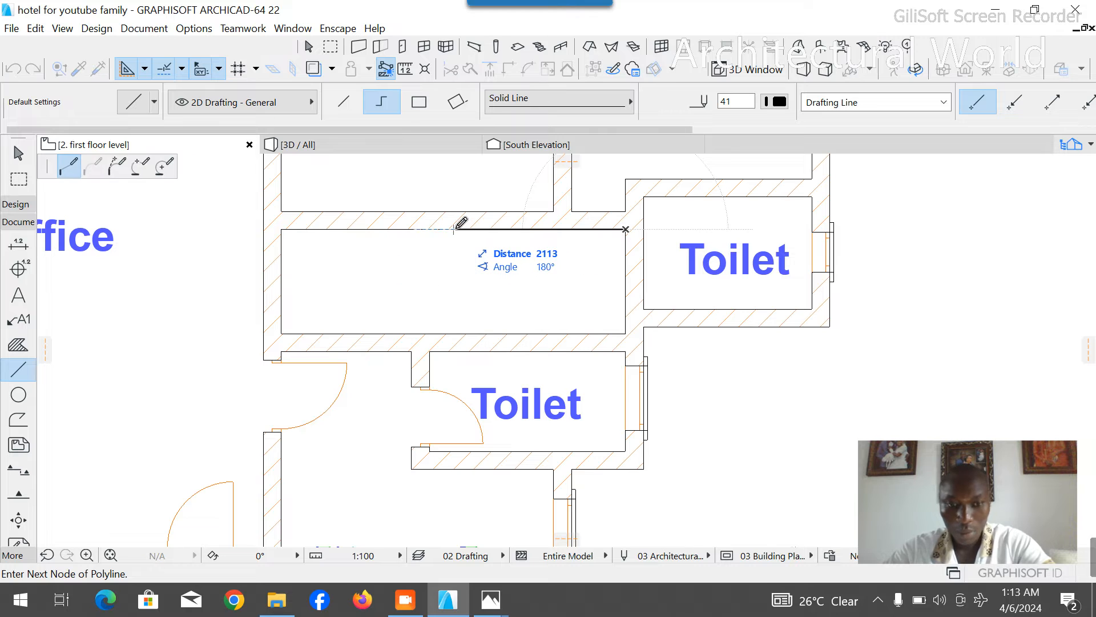
text(3172)
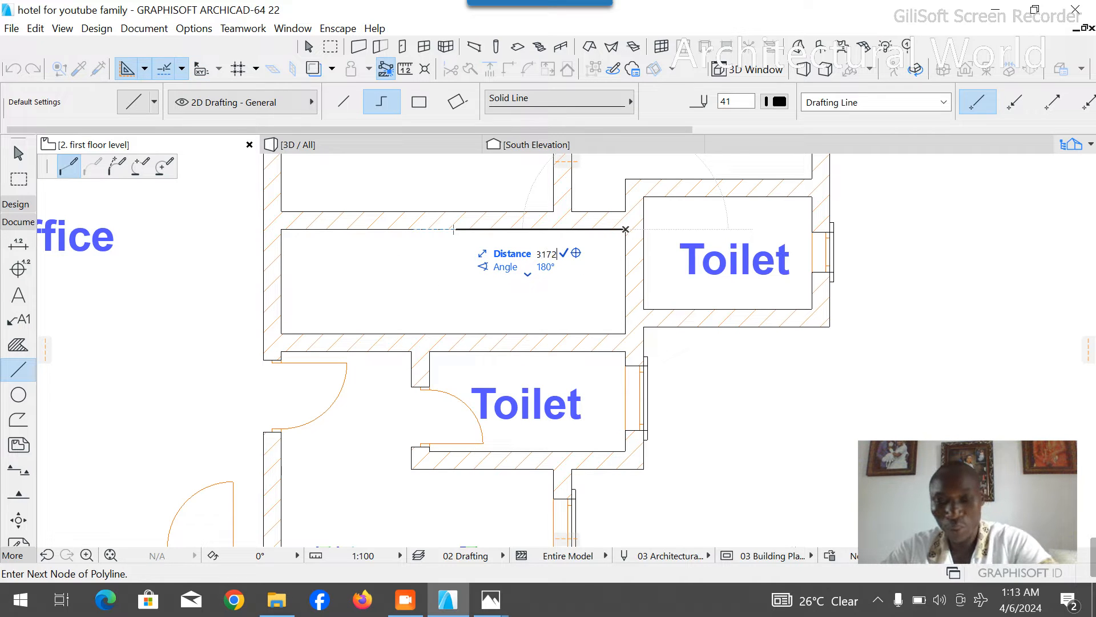
key(Return)
click(371, 398)
right_click(431, 280)
click(451, 389)
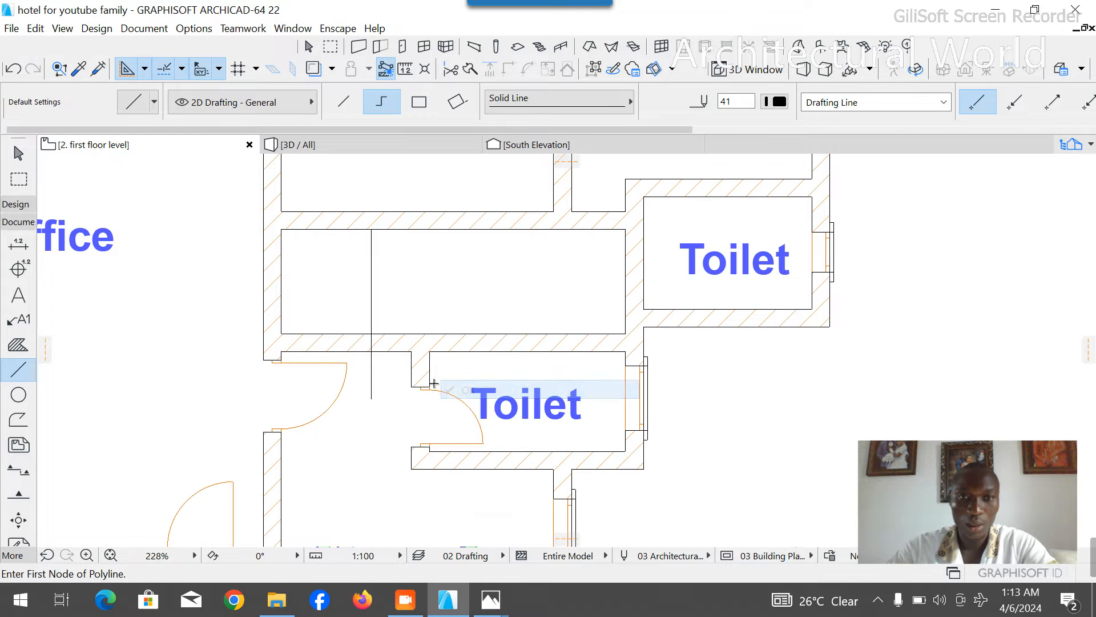
- Copy the southern toilet's west wall with its door into the corridor, aligning its east face with the vertical guide line
key(Escape)
click(430, 368)
key(ctrl+shift+d)
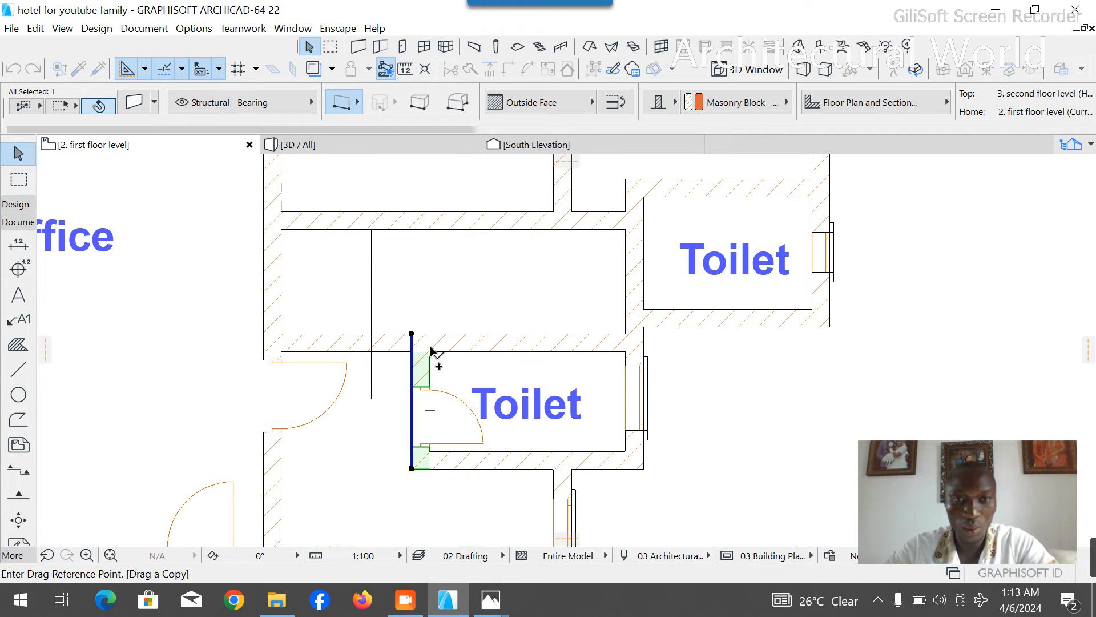
click(431, 354)
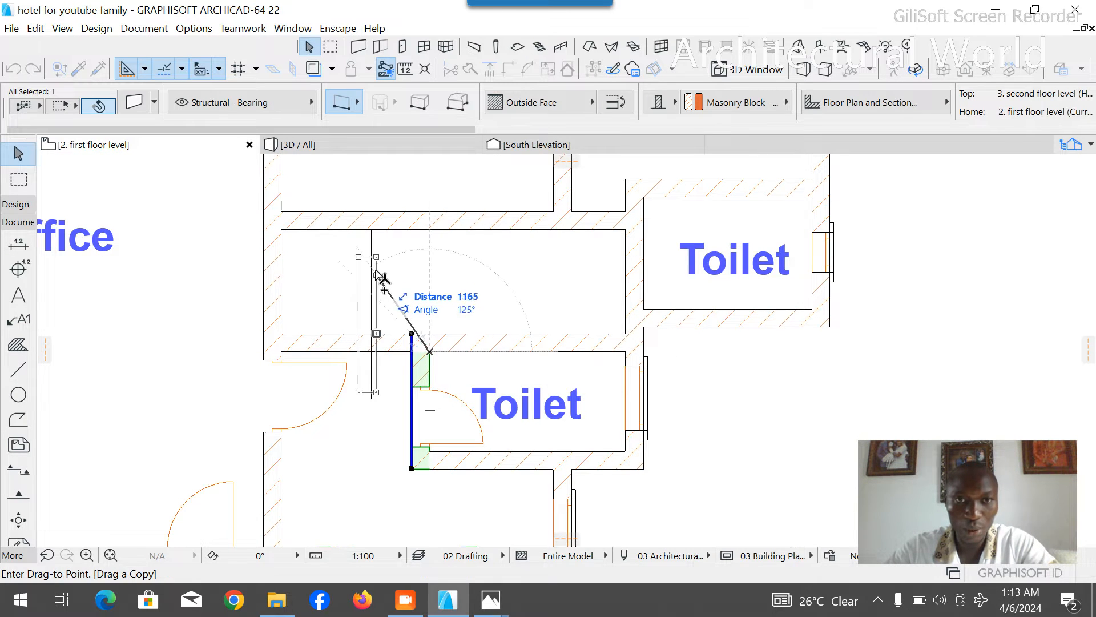
click(371, 230)
key(Escape)
click(353, 346)
click(353, 346)
click(353, 351)
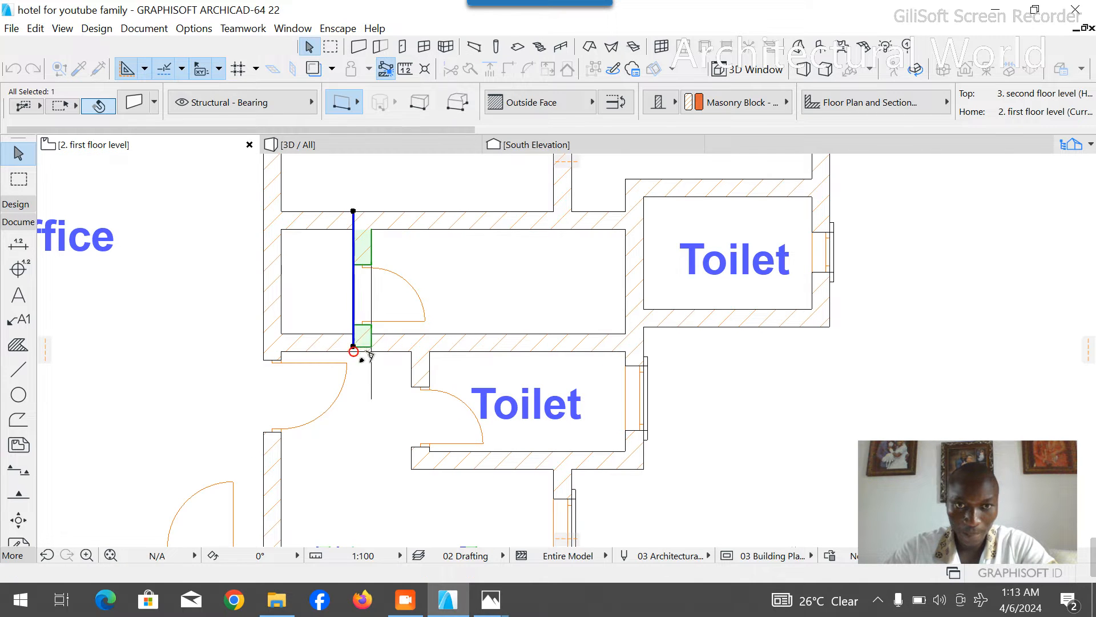
key(Escape)
- Delete the two guide lines along the new door wall and the corridor's north wall
click(372, 387)
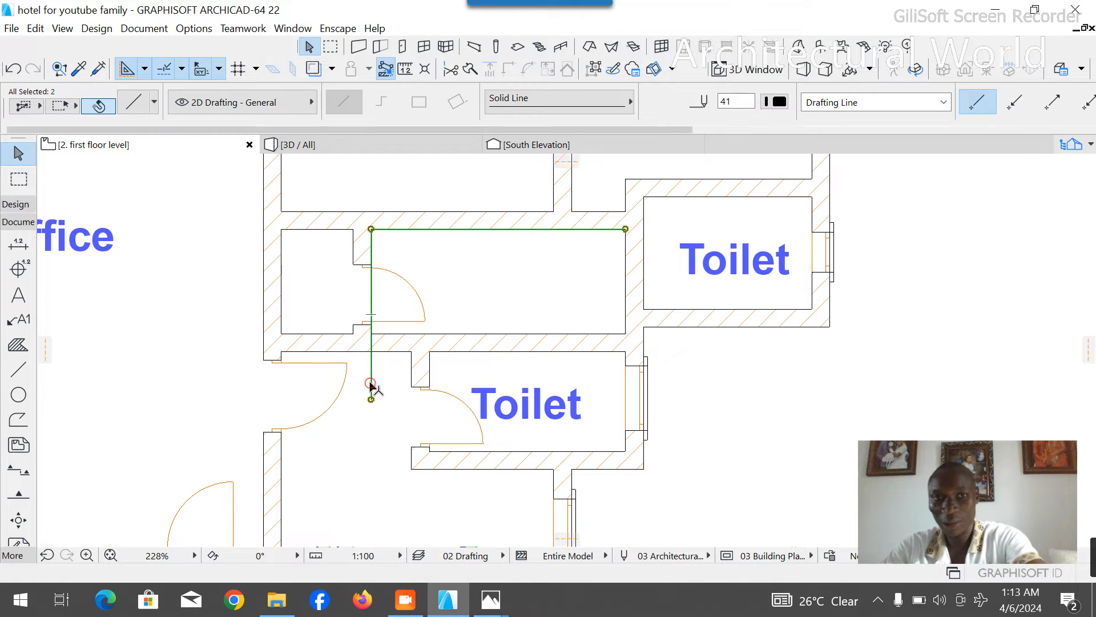
key(Delete)
scroll(546, 266, down, 2)
scroll(545, 265, down, 1)
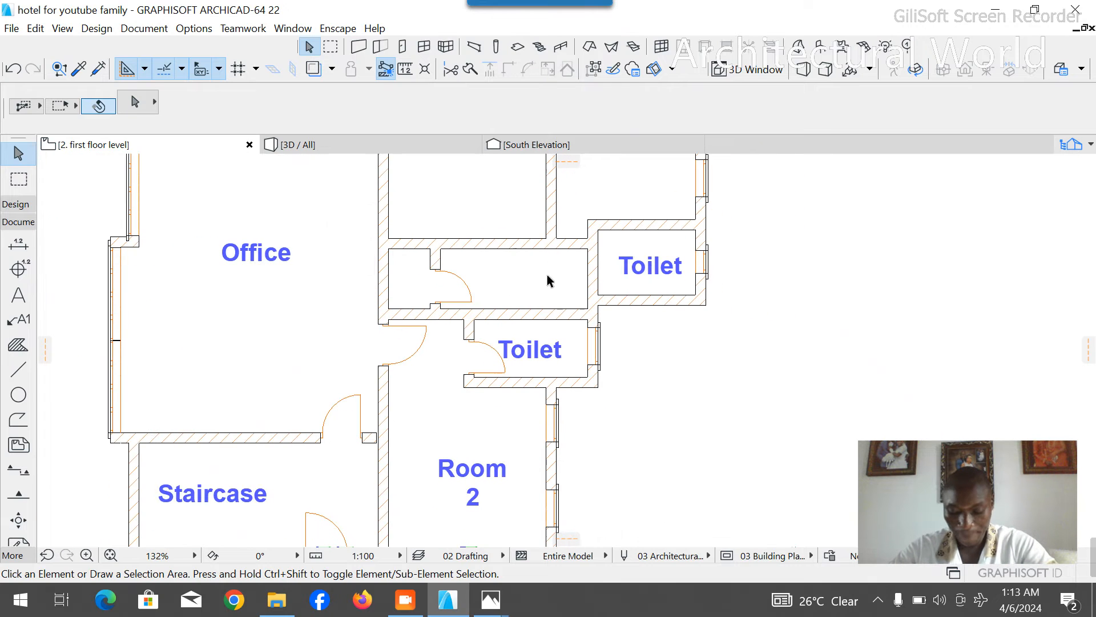
- Draw a guide polyline from the new toilet space's southeast inner corner 500 mm west, then south past the lower toilet, ending diagonally
scroll(561, 421, up, 2)
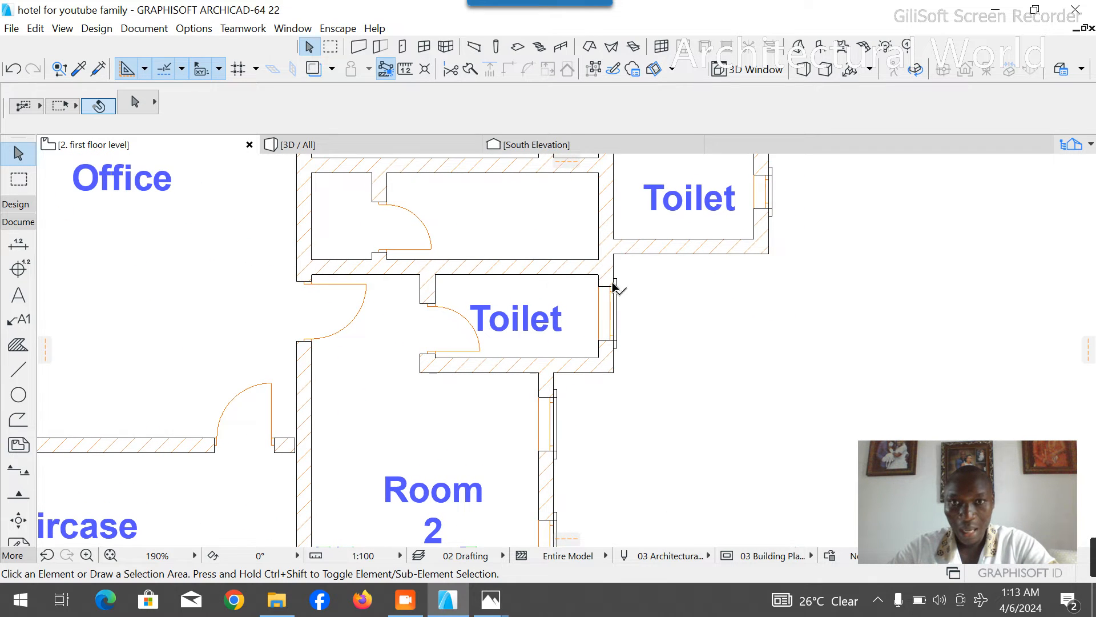
click(19, 370)
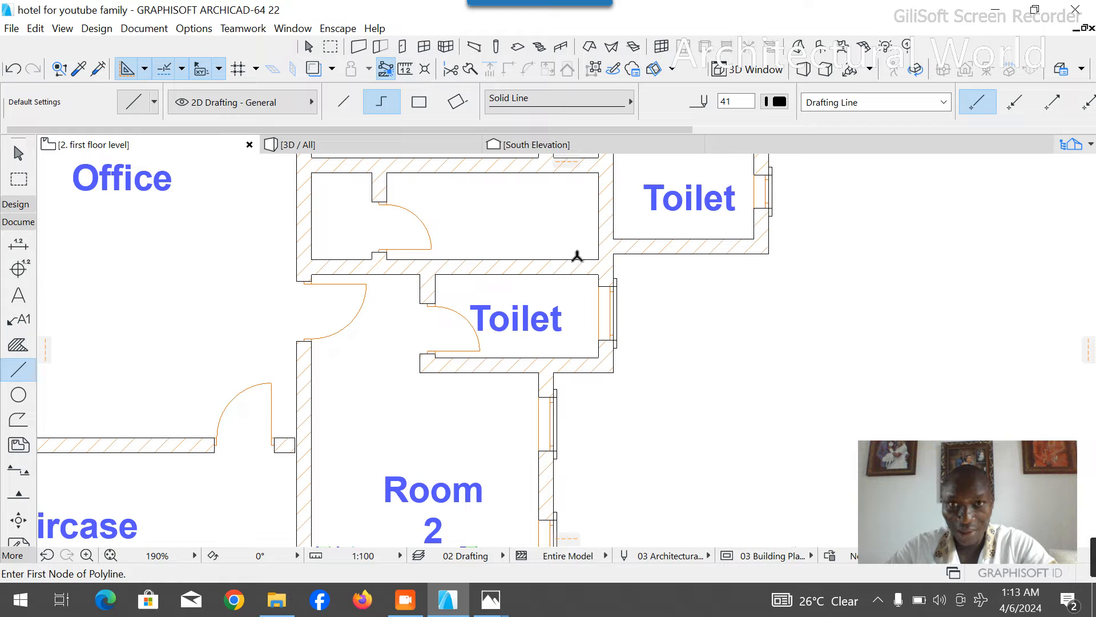
click(599, 259)
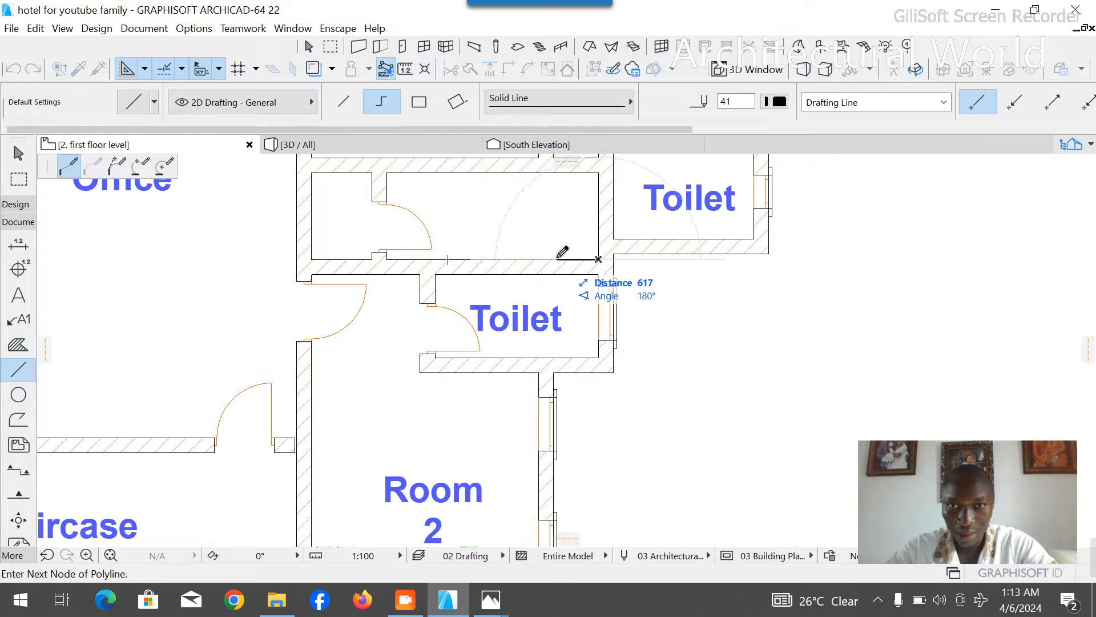
text(500)
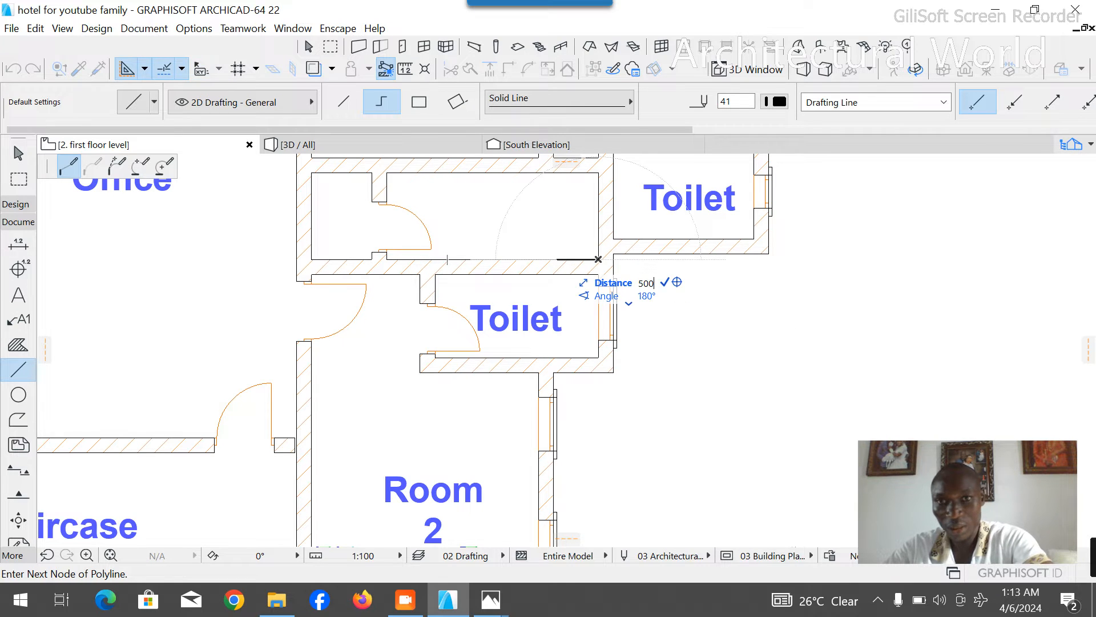
key(Return)
click(564, 471)
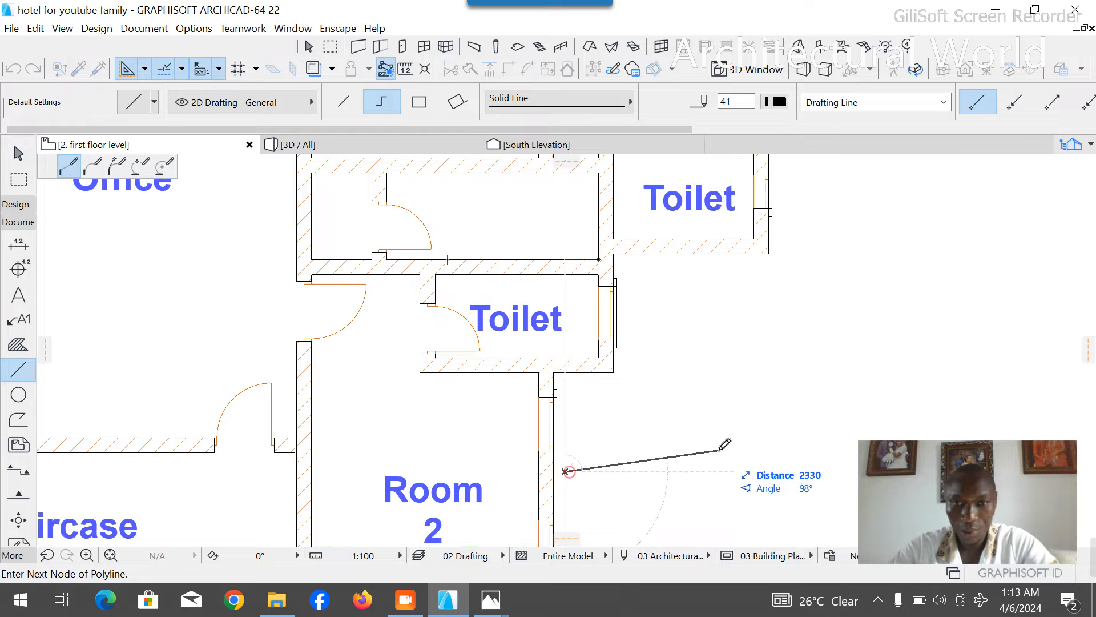
click(733, 391)
right_click(766, 358)
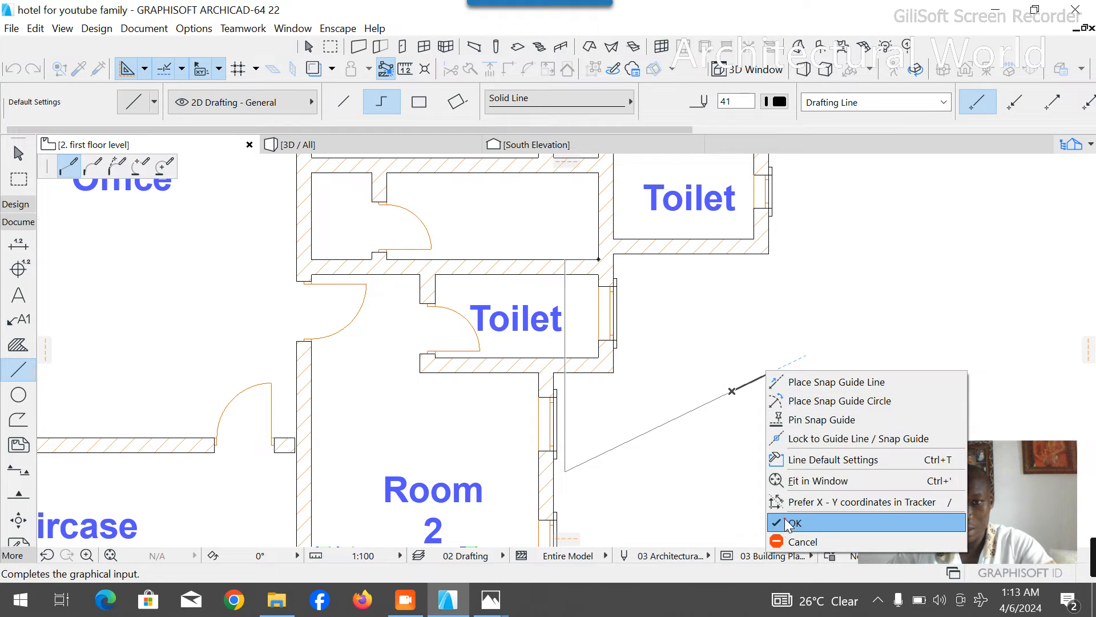
click(788, 526)
- Split the southern toilet's east wall at the toilet's northern inner face, keeping the southern piece with the window selected
click(609, 276)
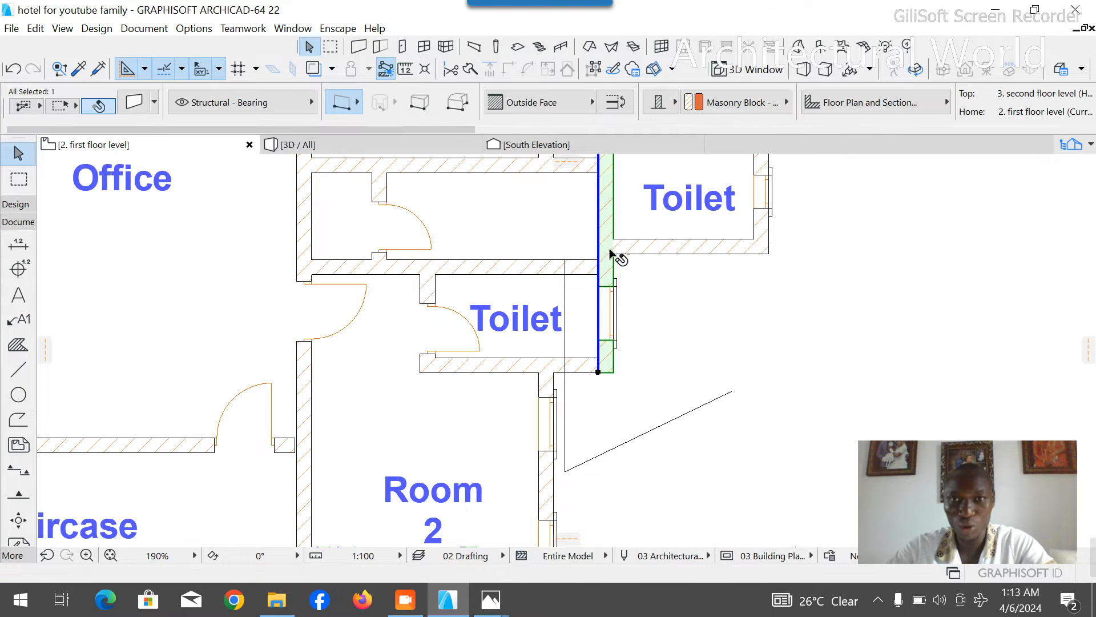
click(467, 69)
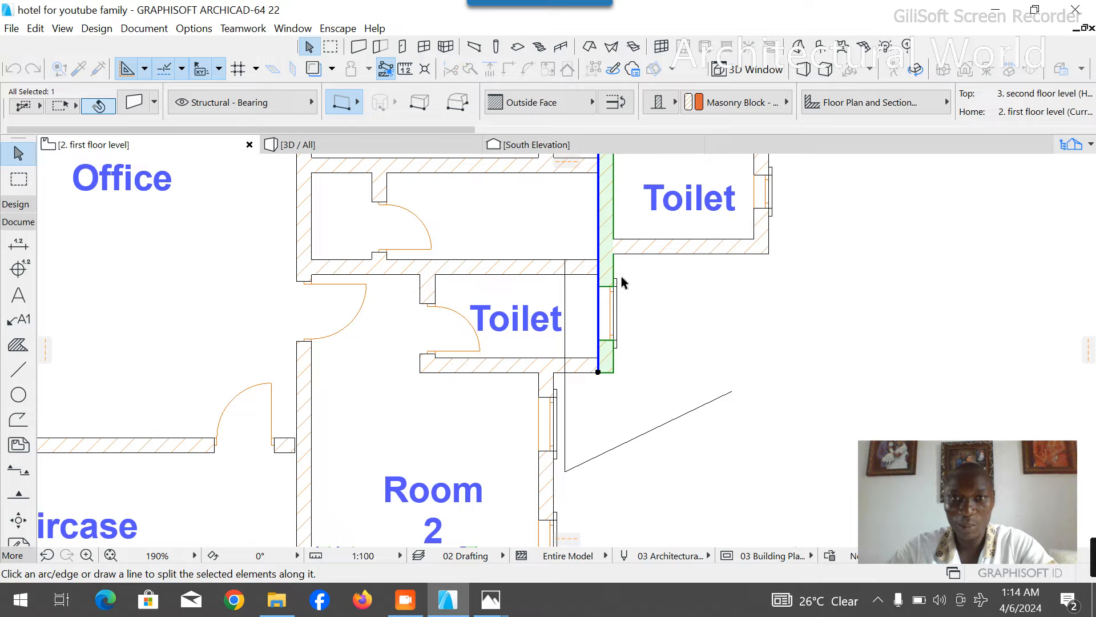
click(597, 277)
click(616, 277)
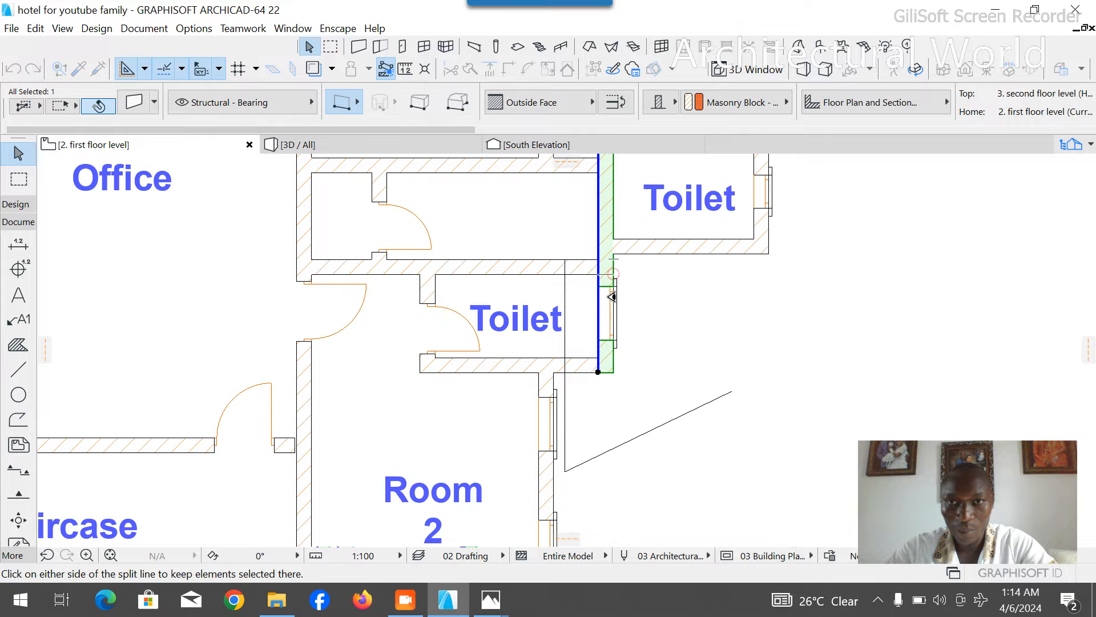
click(575, 300)
scroll(582, 306, up, 4)
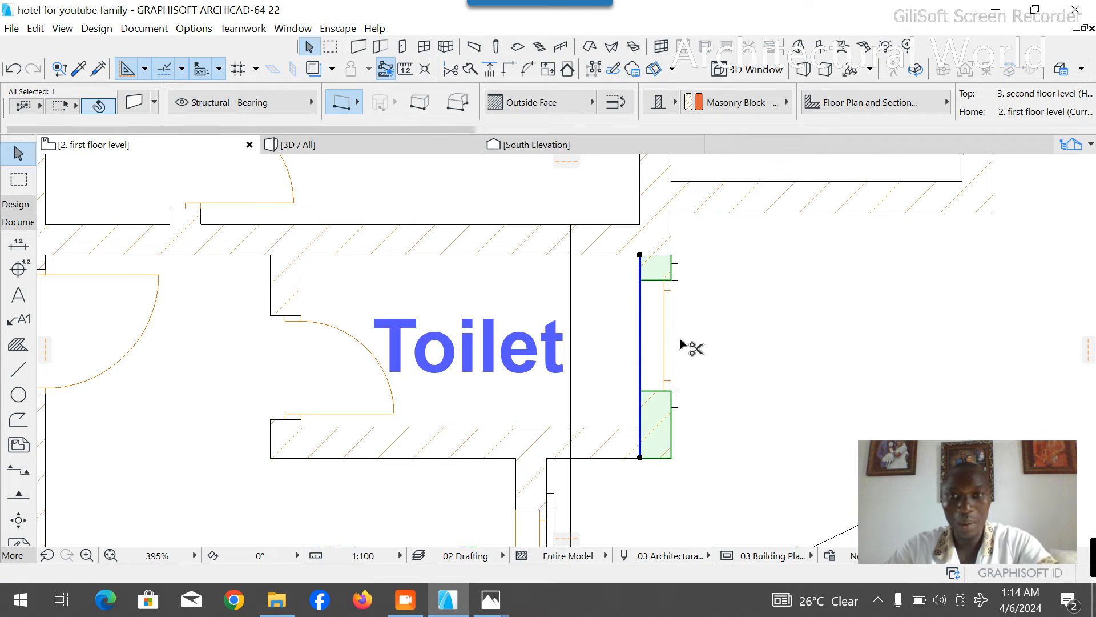
- Copy the southern toilet's east wall with its window 725 mm west, aligning its outer face with the vertical guide line
key(ctrl+f)
key(ctrl+d)
click(710, 138)
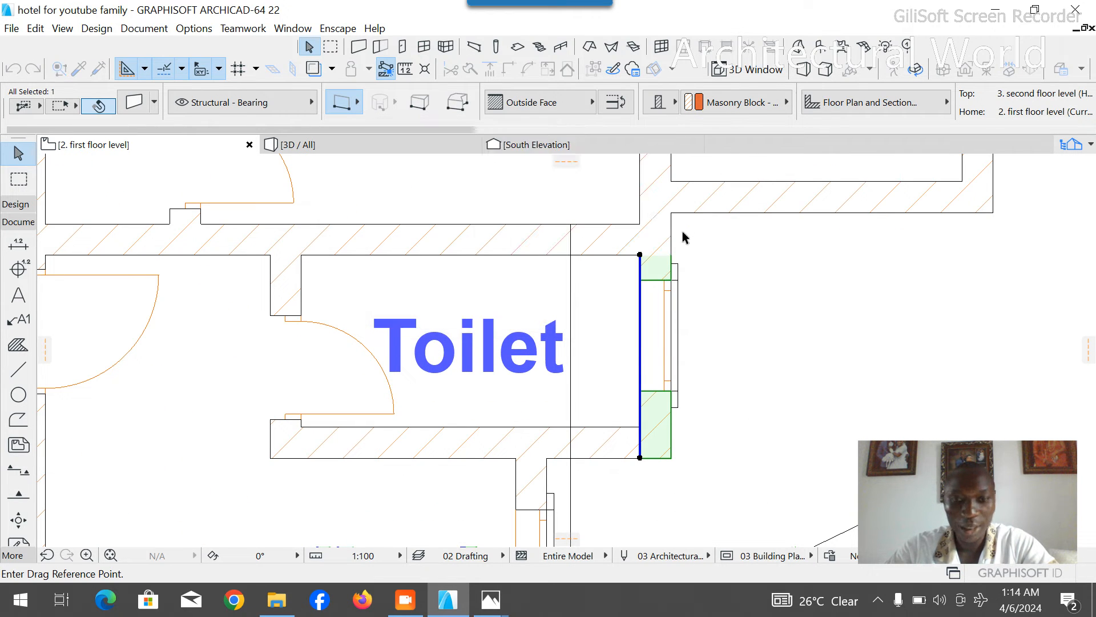
click(671, 255)
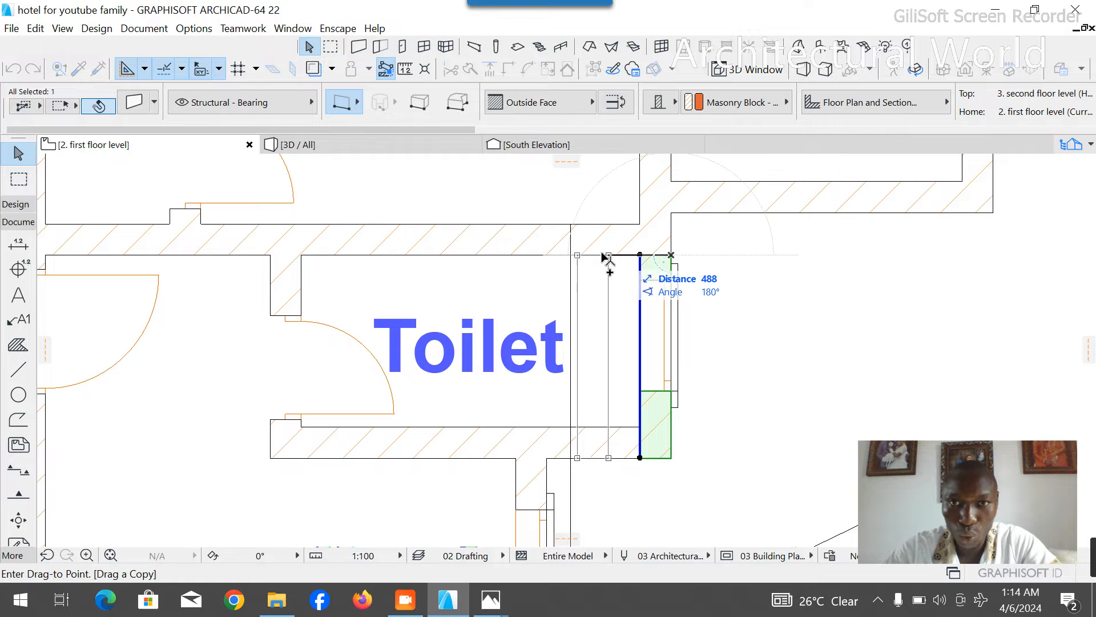
click(570, 255)
- Shift the southern toilet's text label slightly west, further inside the narrowed room
click(473, 347)
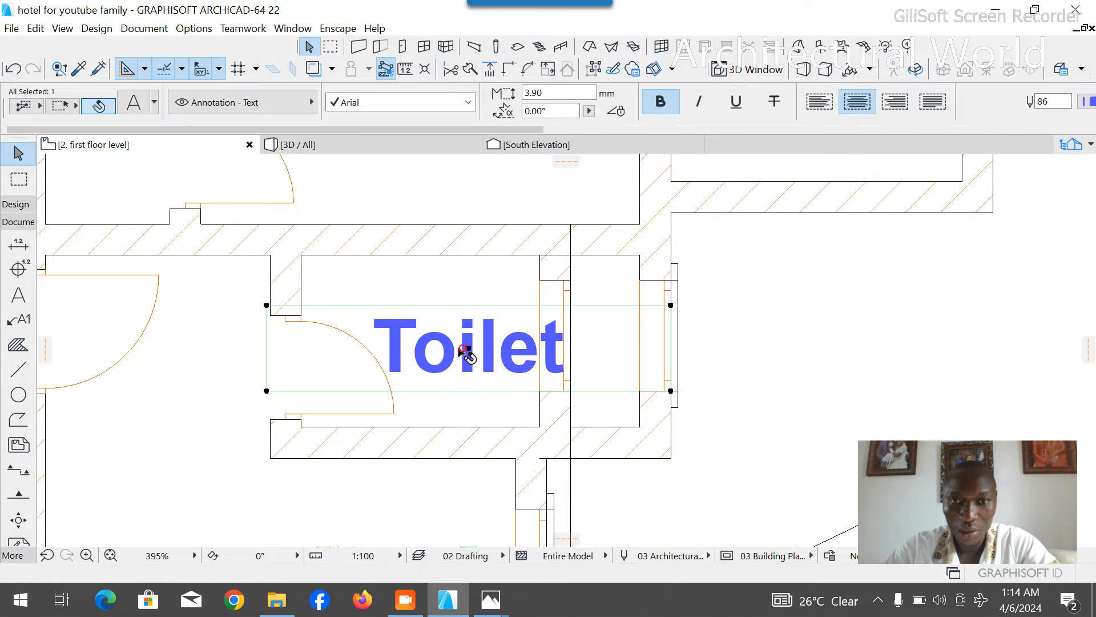
drag(469, 349, 452, 349)
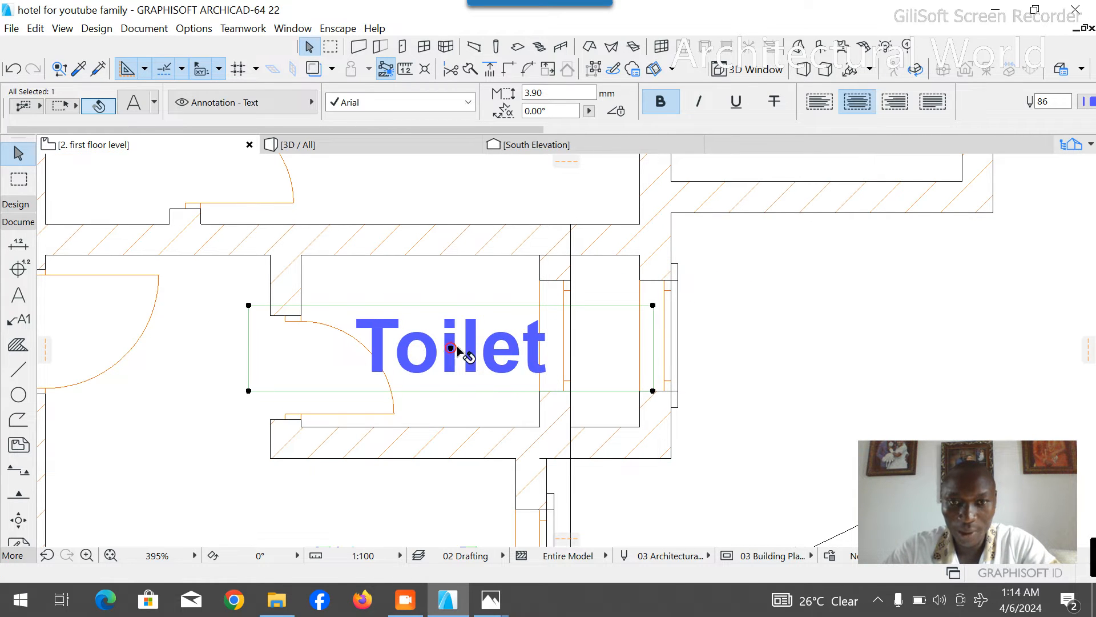
click(712, 311)
- Delete the southern toilet's original east wall and move its leftover architrave 725 mm west onto the new wall's window
click(649, 262)
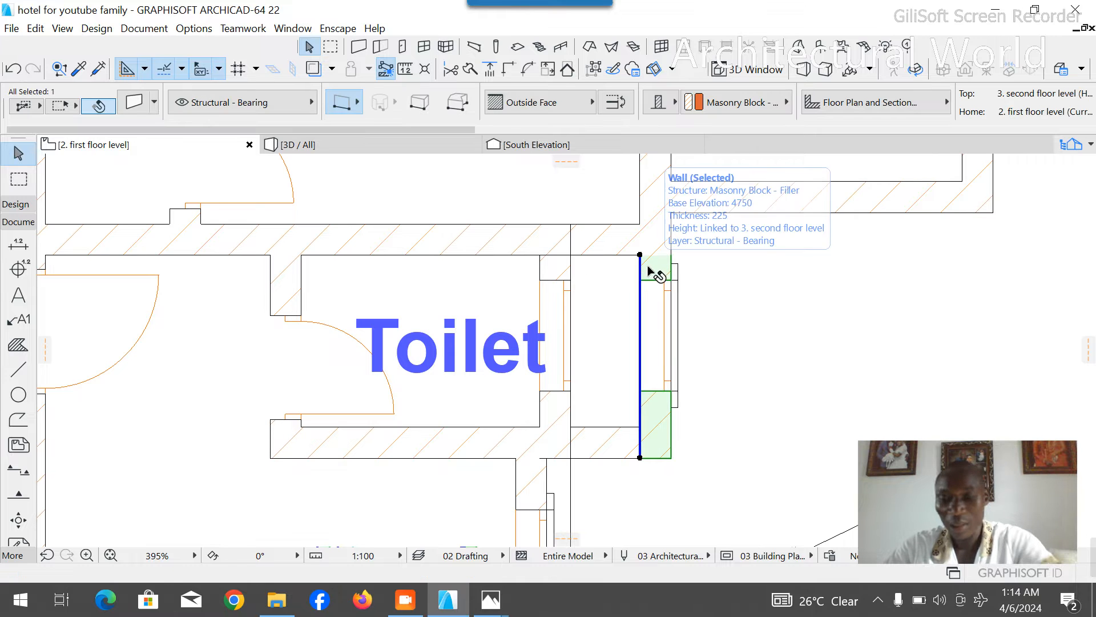
key(Delete)
click(672, 281)
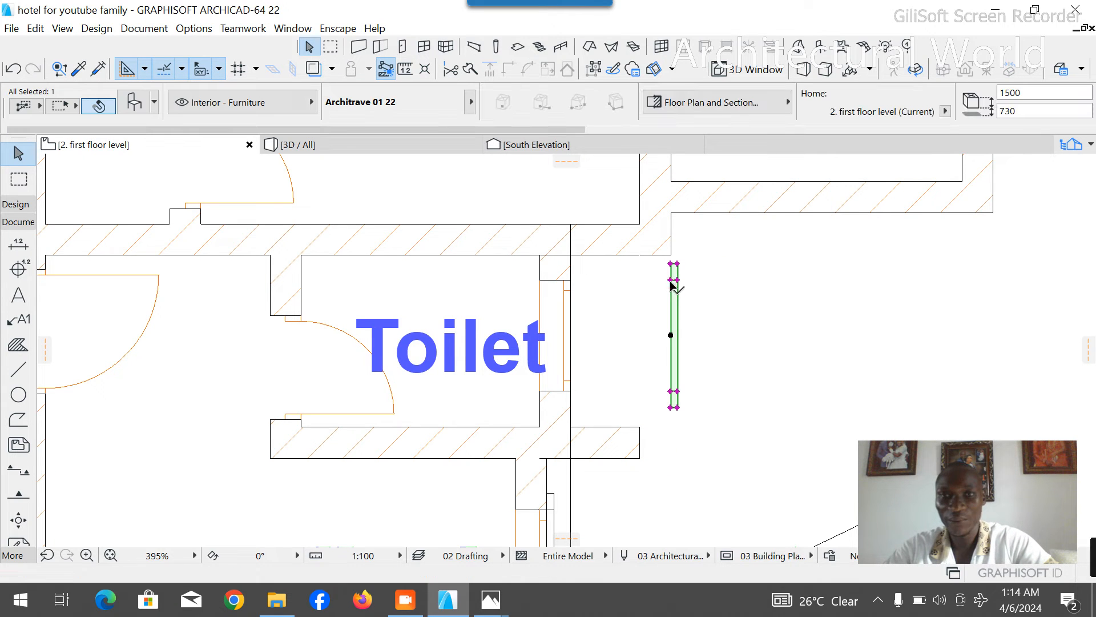
click(671, 281)
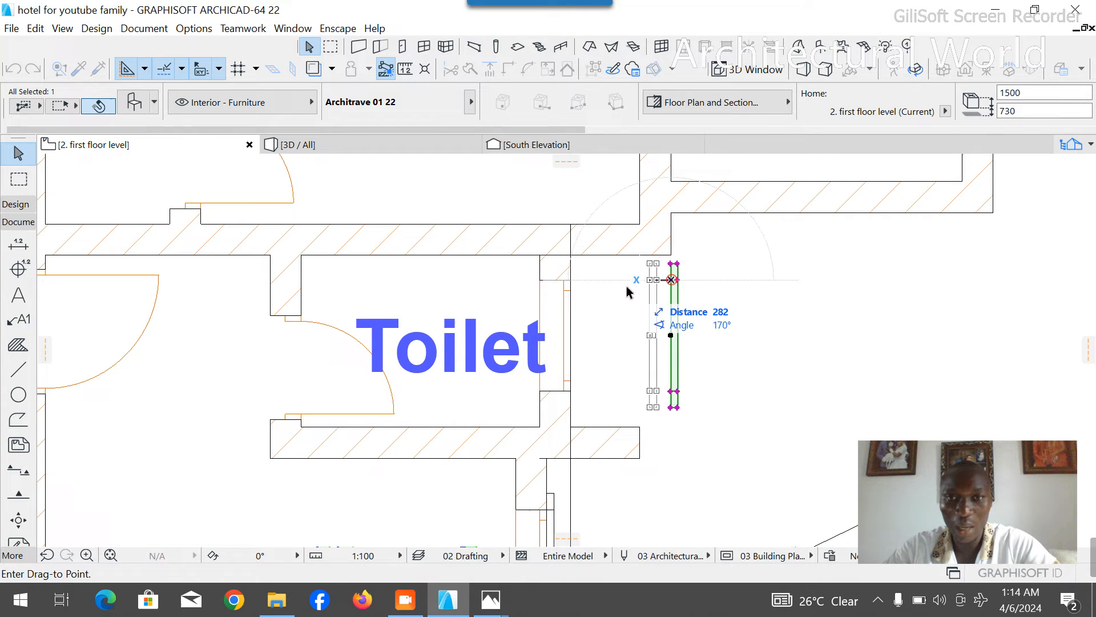
click(573, 280)
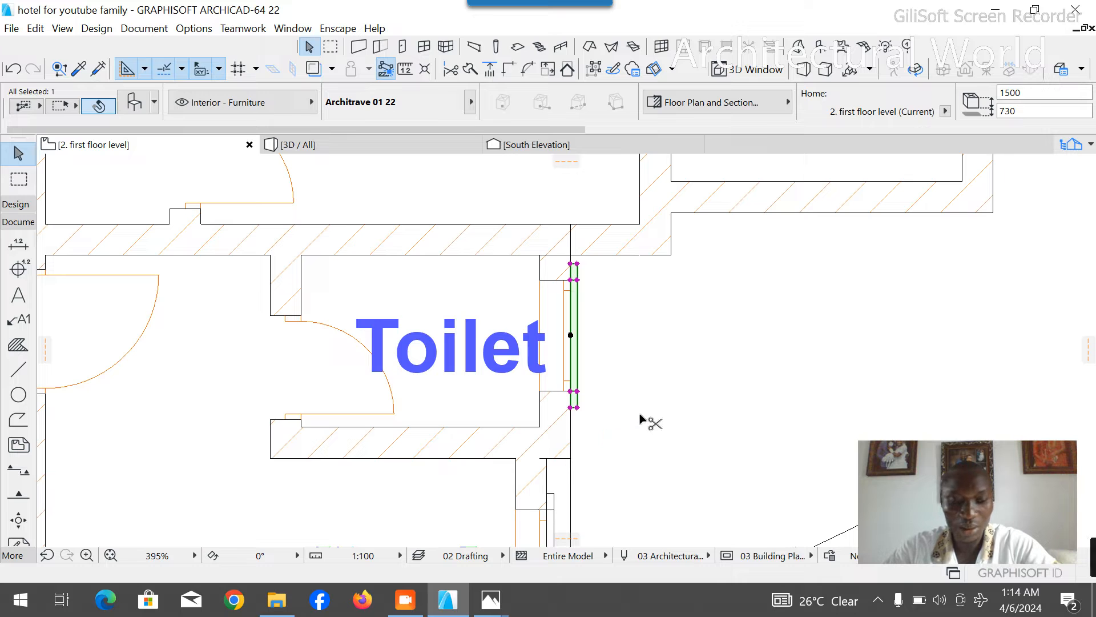
- Undo the last trim of the southern toilet's south wall end
key(ctrl+z)
click(711, 402)
scroll(662, 388, down, 3)
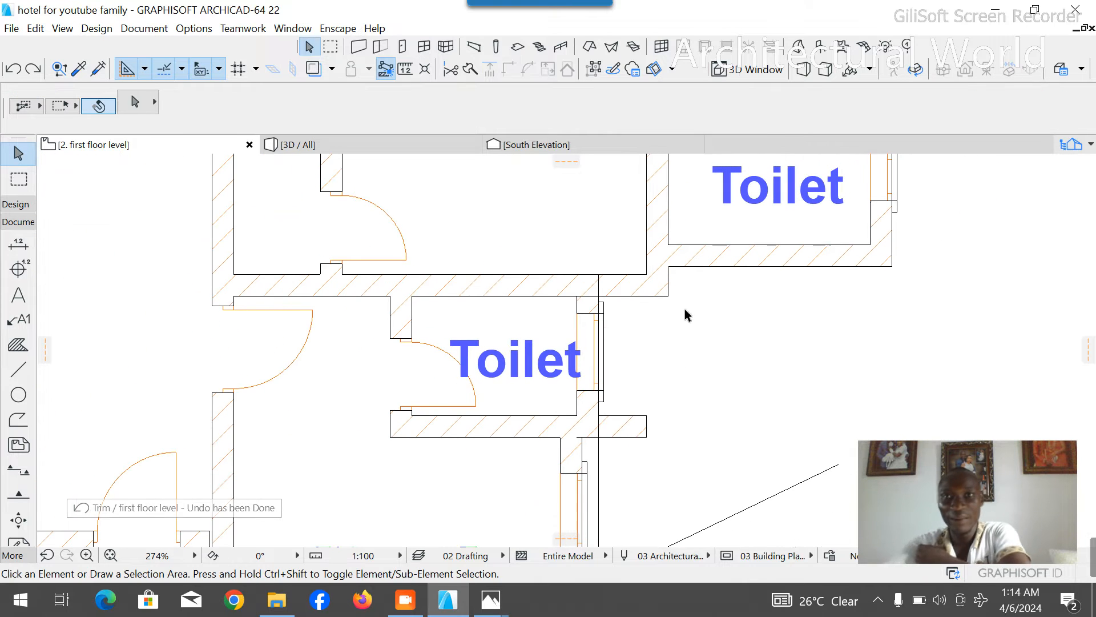
- Set the southern toilet window's width to 500 mm and its height to 750 mm
click(600, 393)
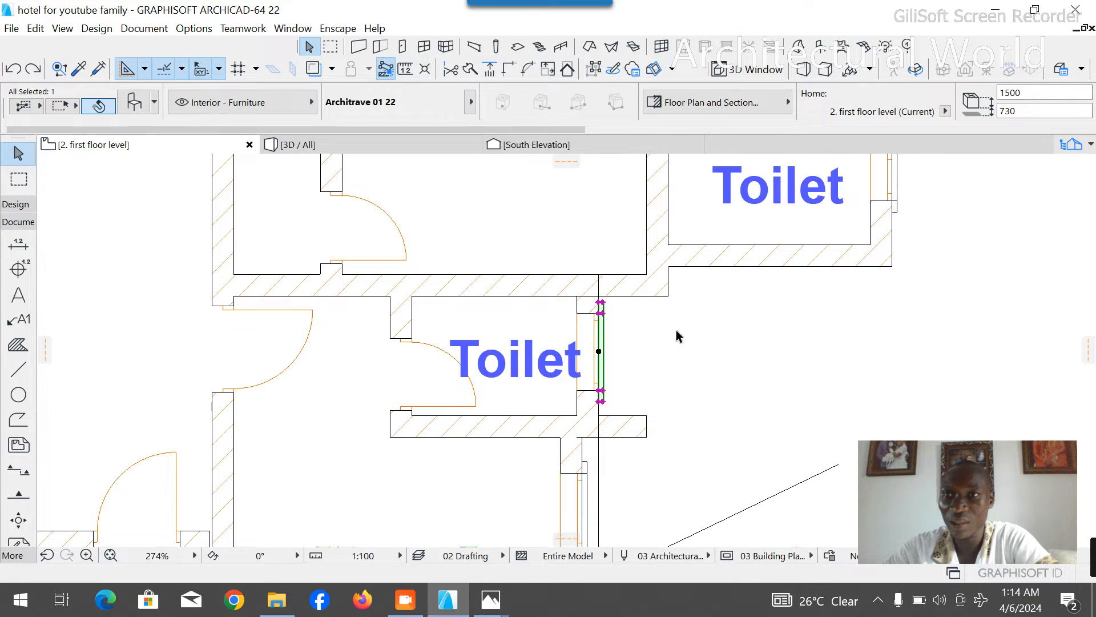
click(665, 364)
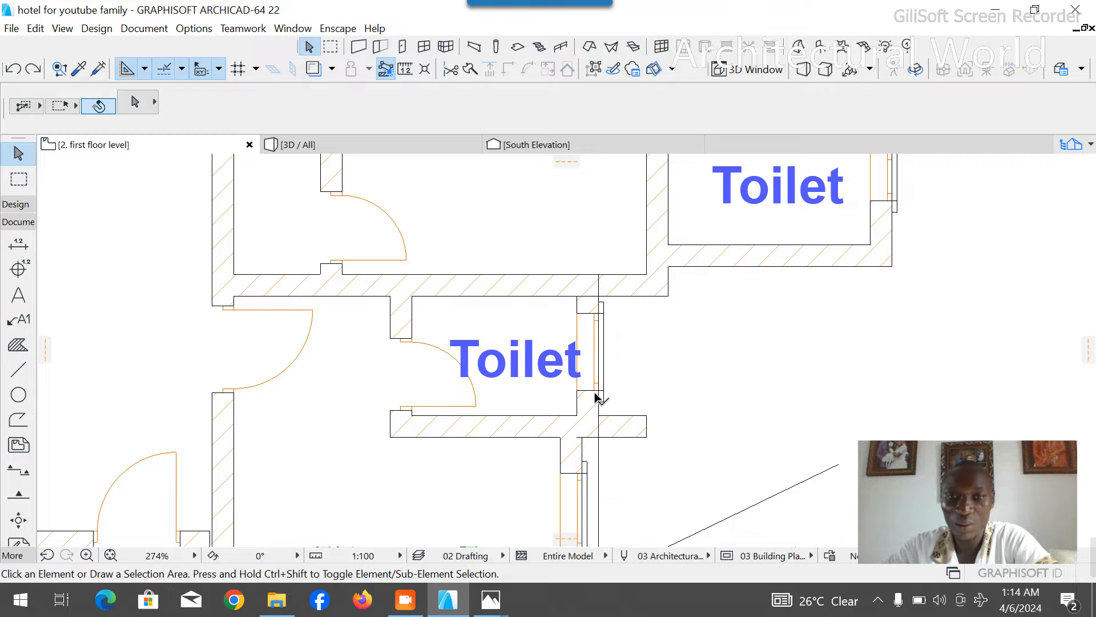
click(595, 394)
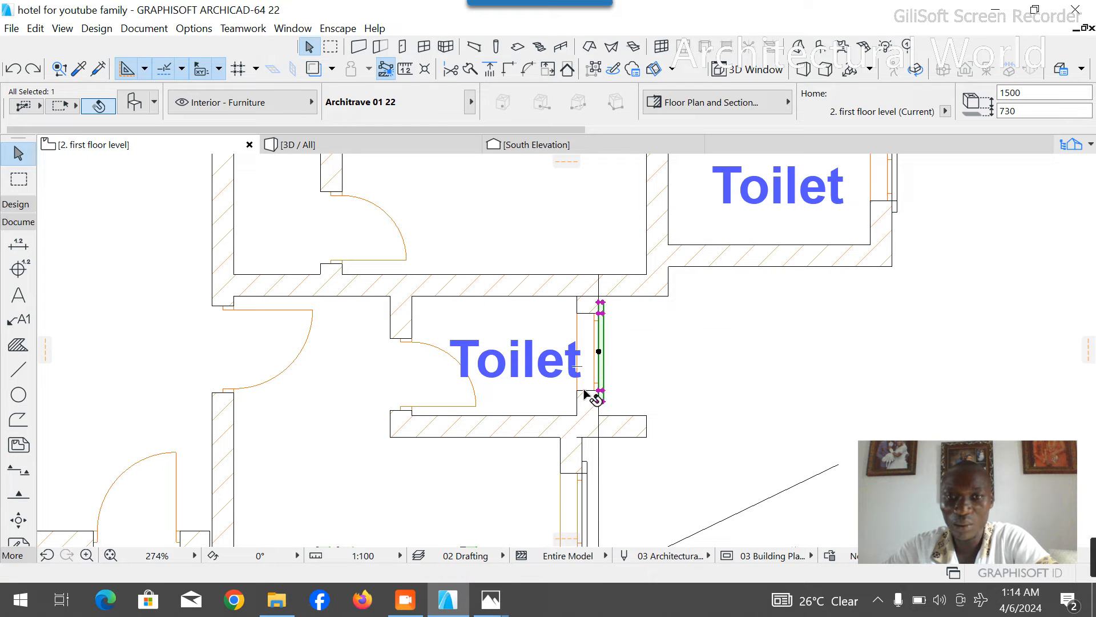
click(587, 386)
click(559, 93)
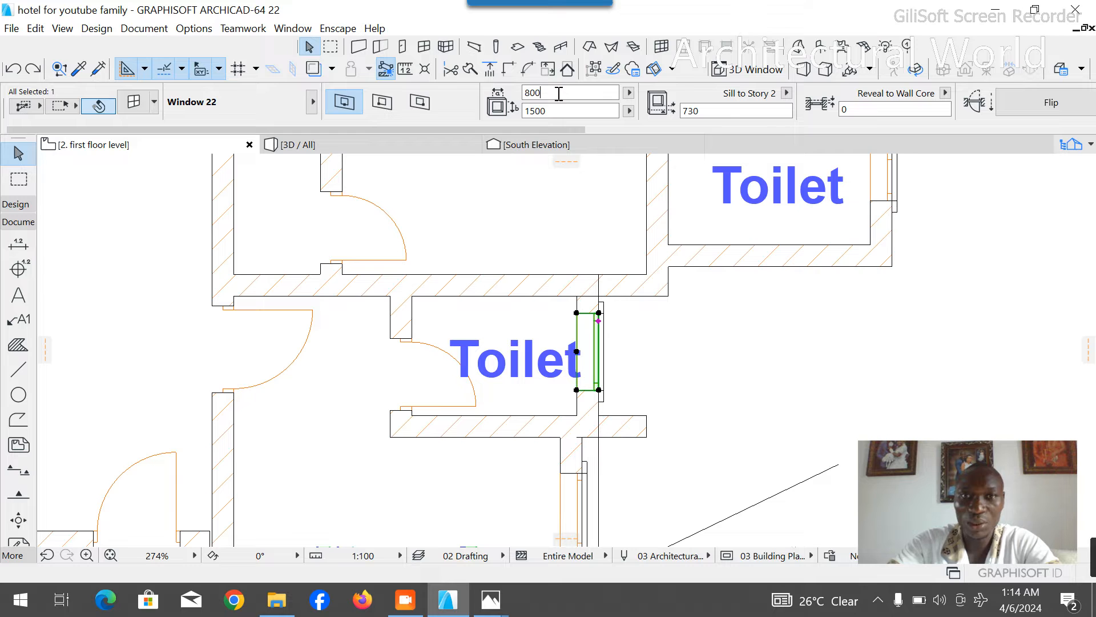
click(134, 107)
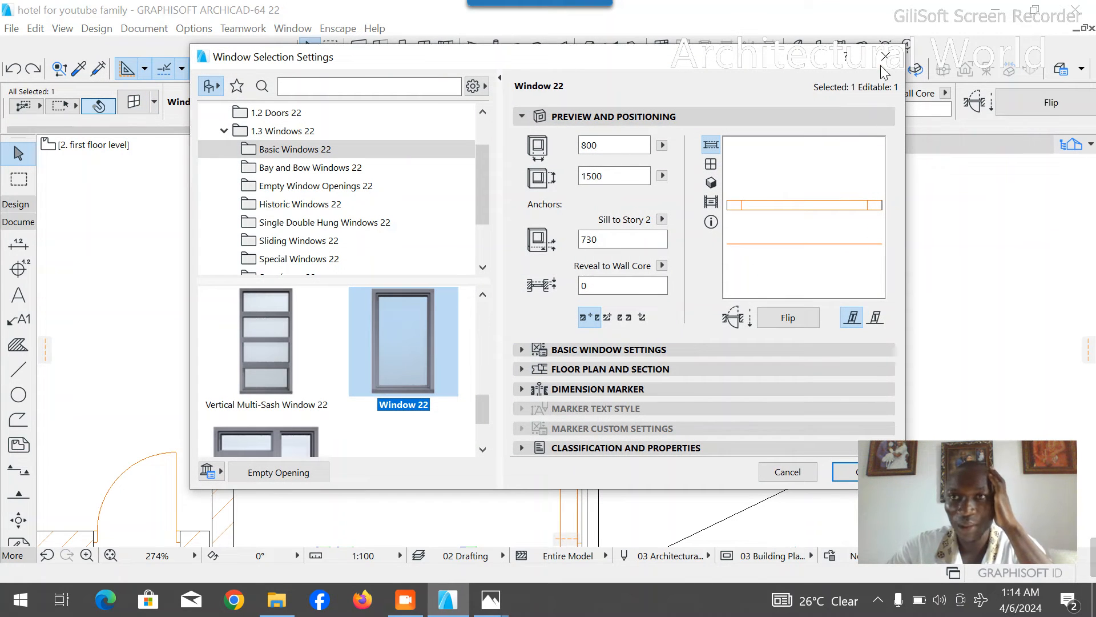
click(884, 61)
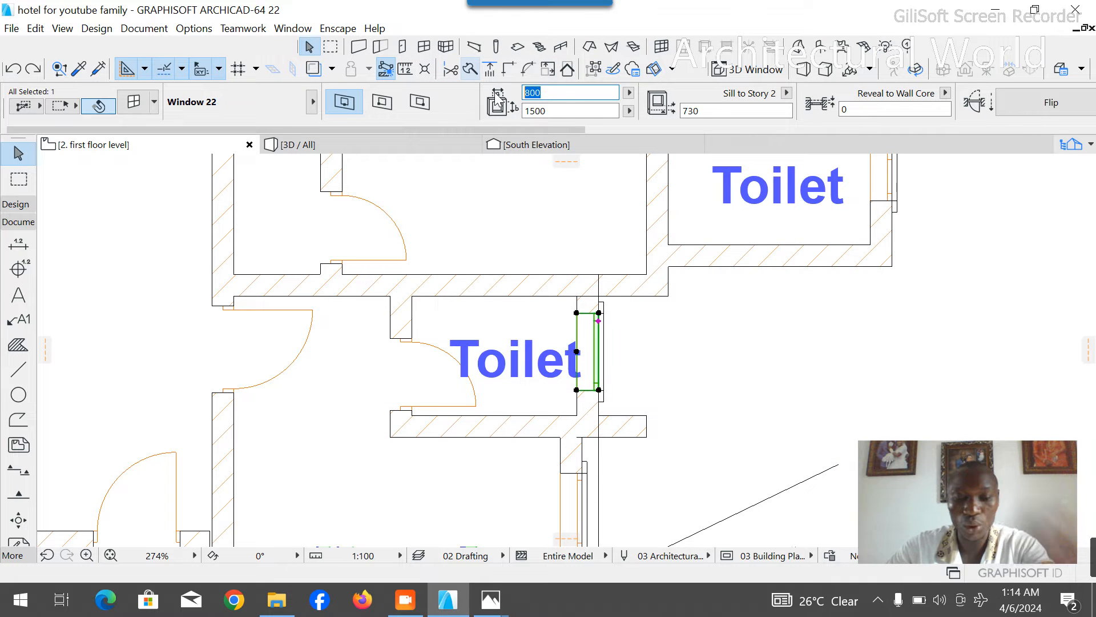
text(500)
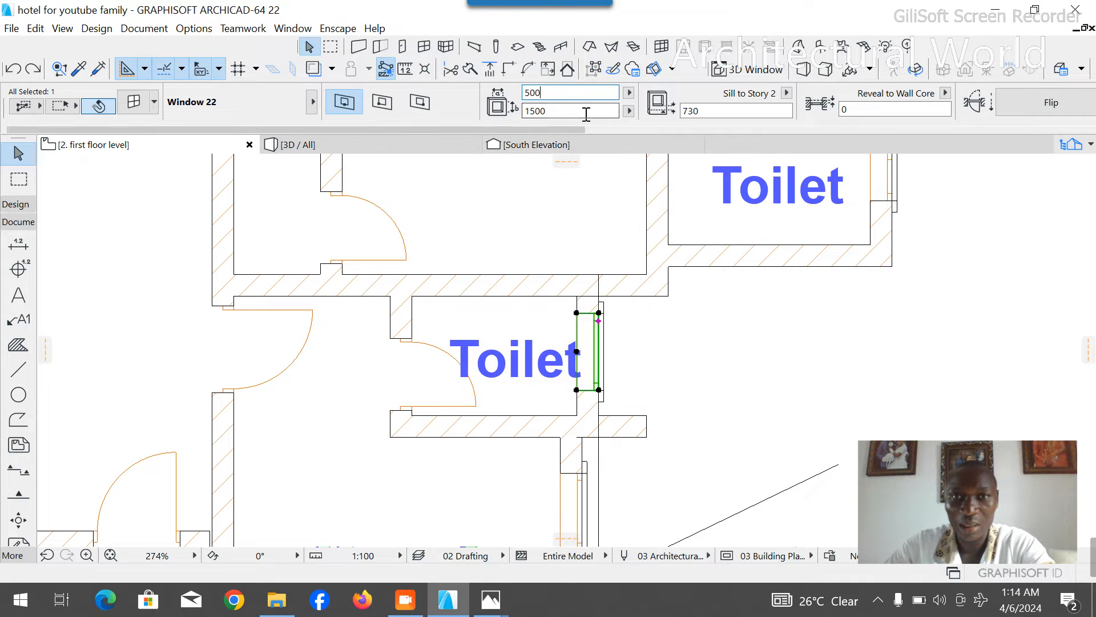
key(Tab)
text(75)
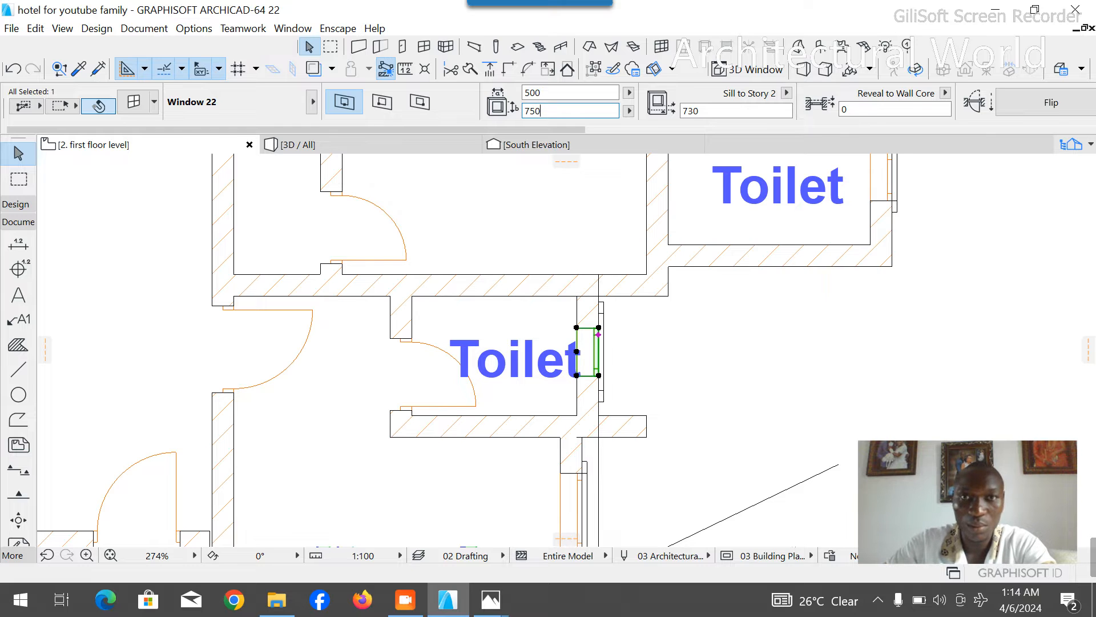
- Check the northern toilet's window dimensions, and give the southern toilet's window a 700 mm height and a 1530 mm sill
click(873, 202)
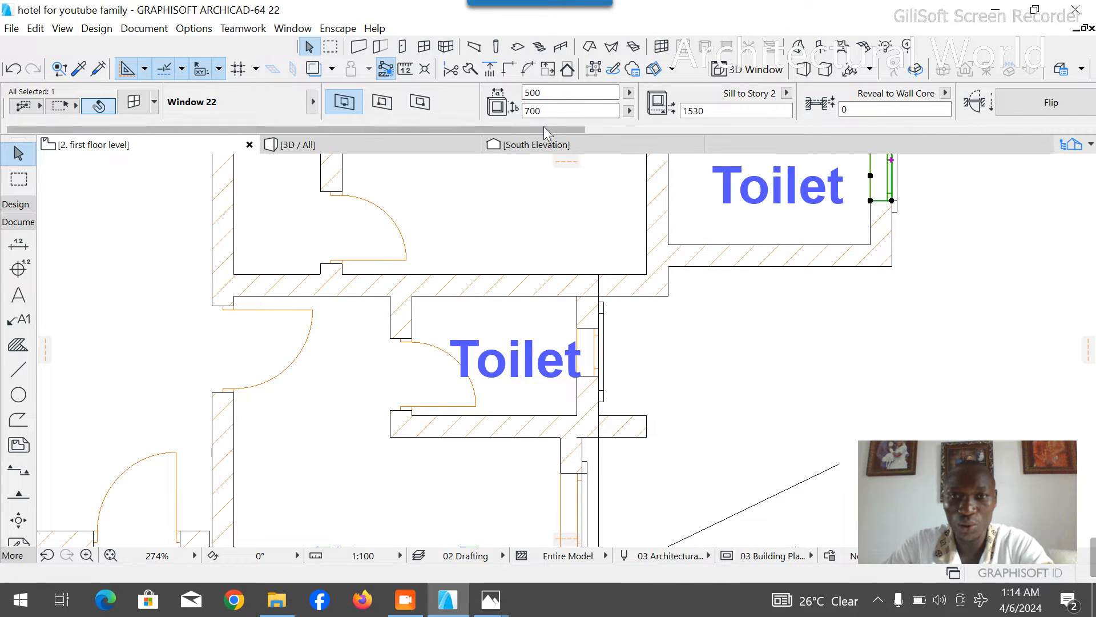
click(599, 377)
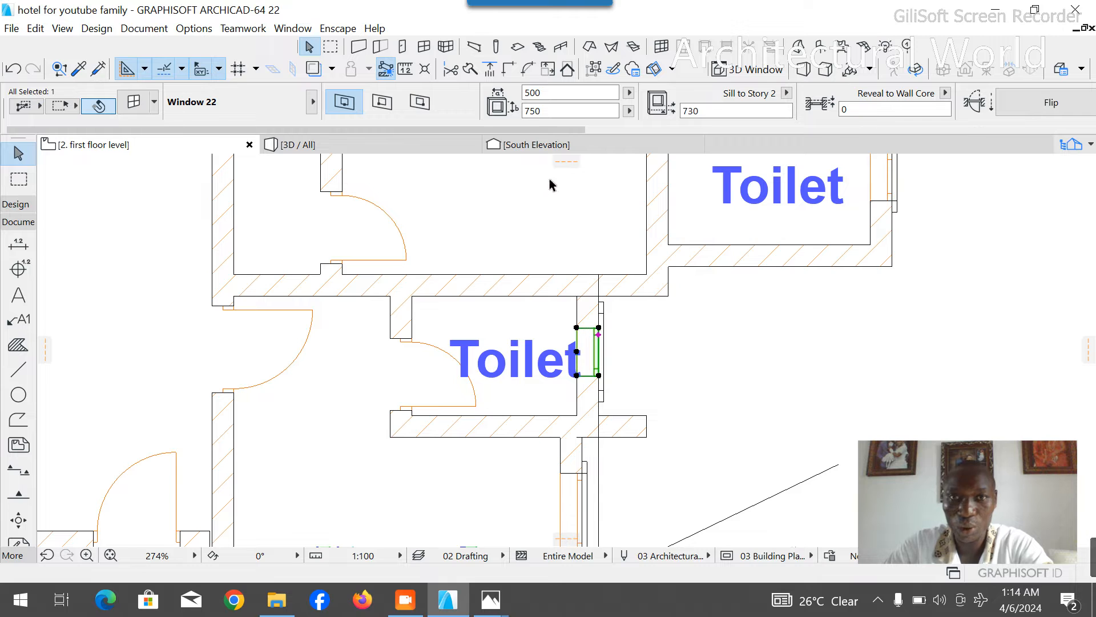
key(BackSpace)
text(0)
click(690, 110)
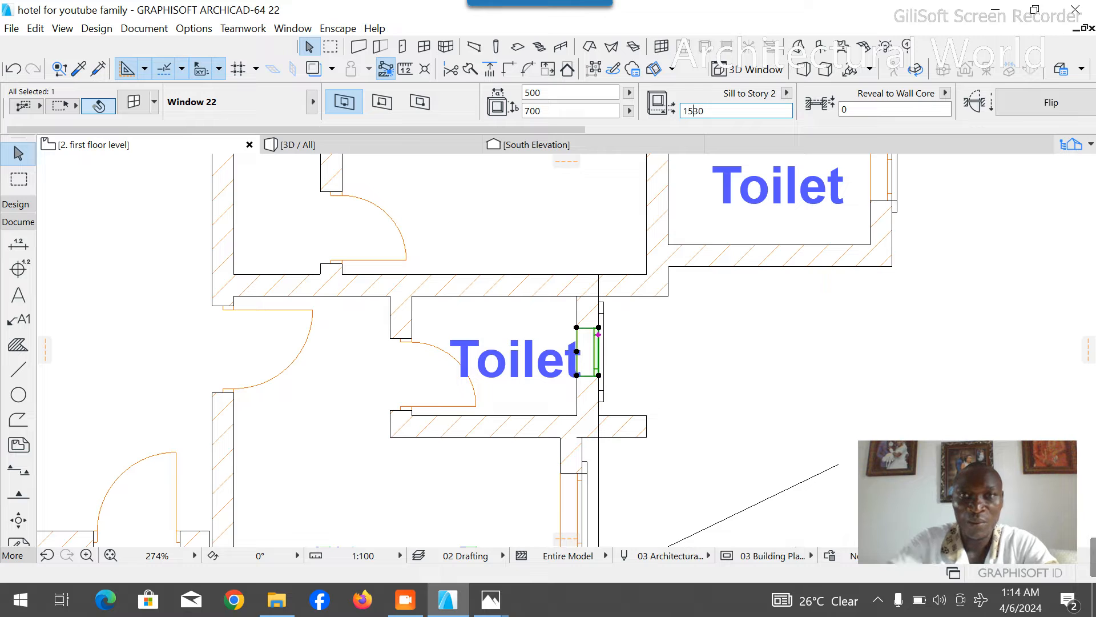
- Resize the architrave on the southern toilet's window to 500 mm wide and 700 mm high, at 1530 mm elevation
click(604, 303)
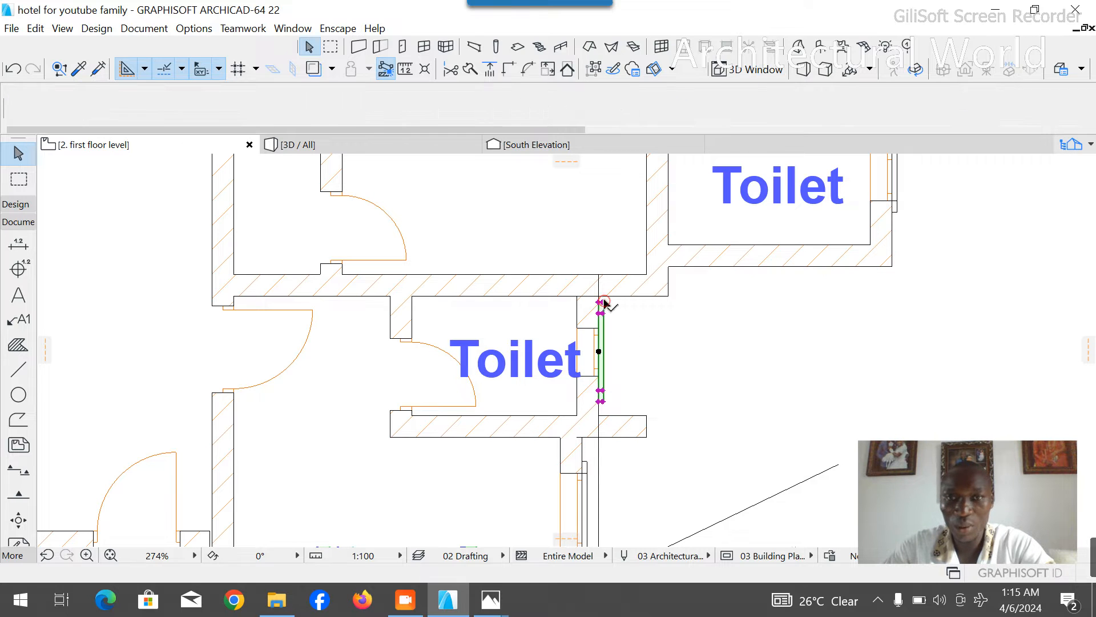
scroll(732, 121, down, 5)
click(454, 97)
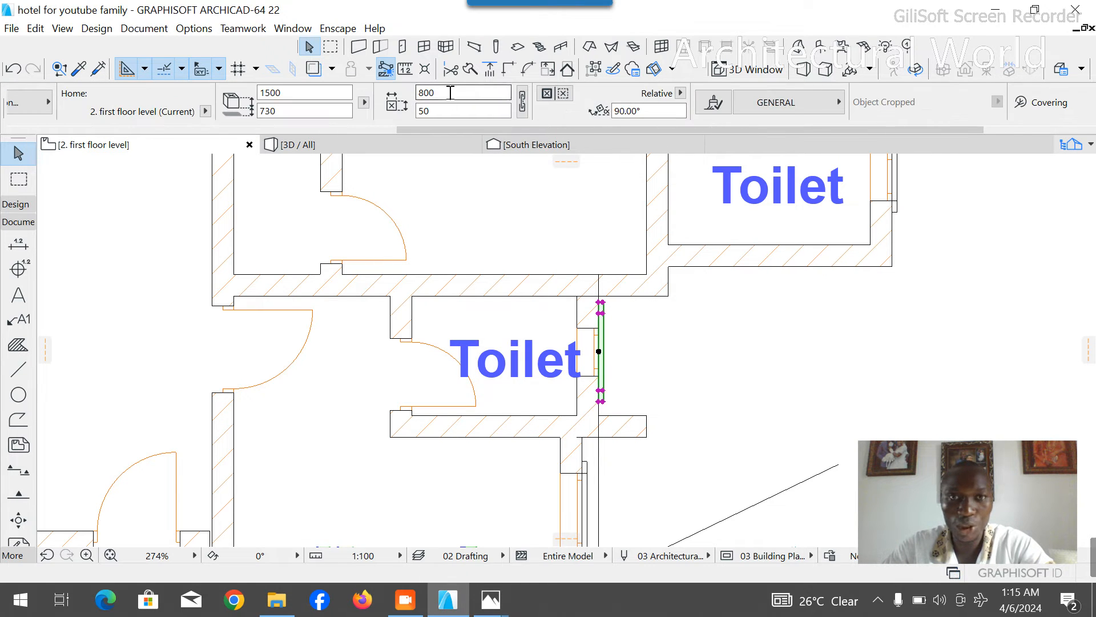
text(50)
click(278, 112)
double_click(265, 110)
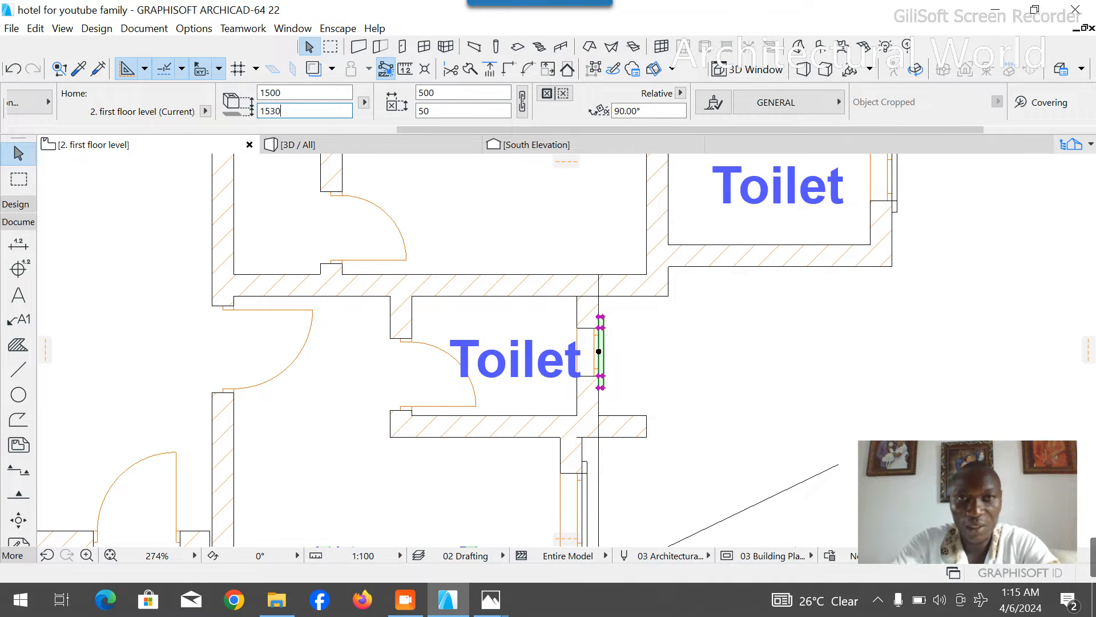
drag(287, 90, 264, 92)
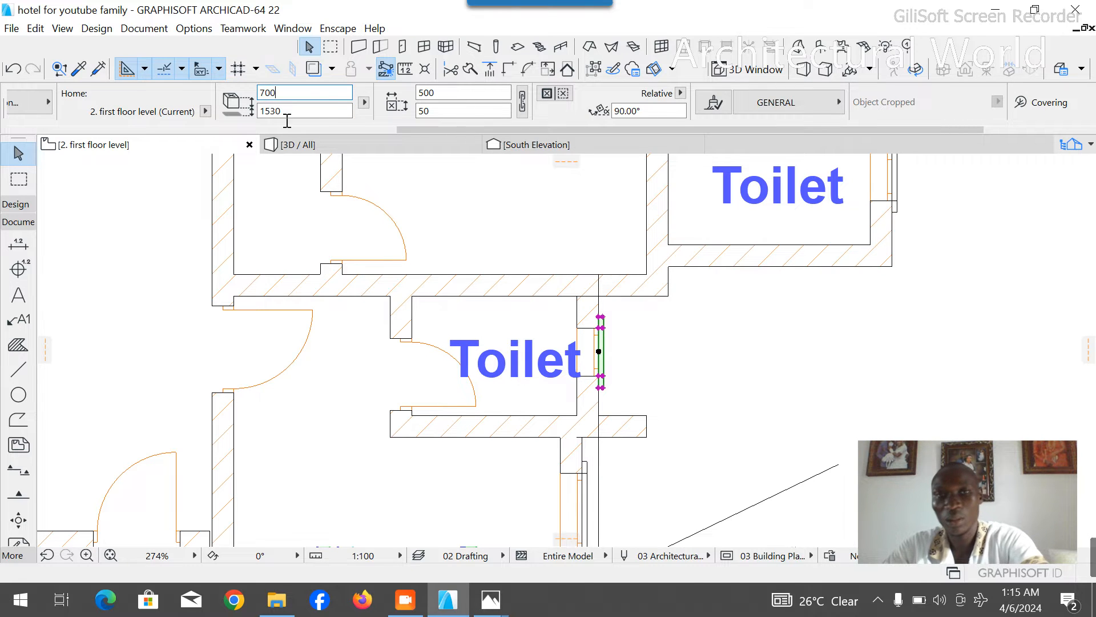
scroll(594, 400, down, 4)
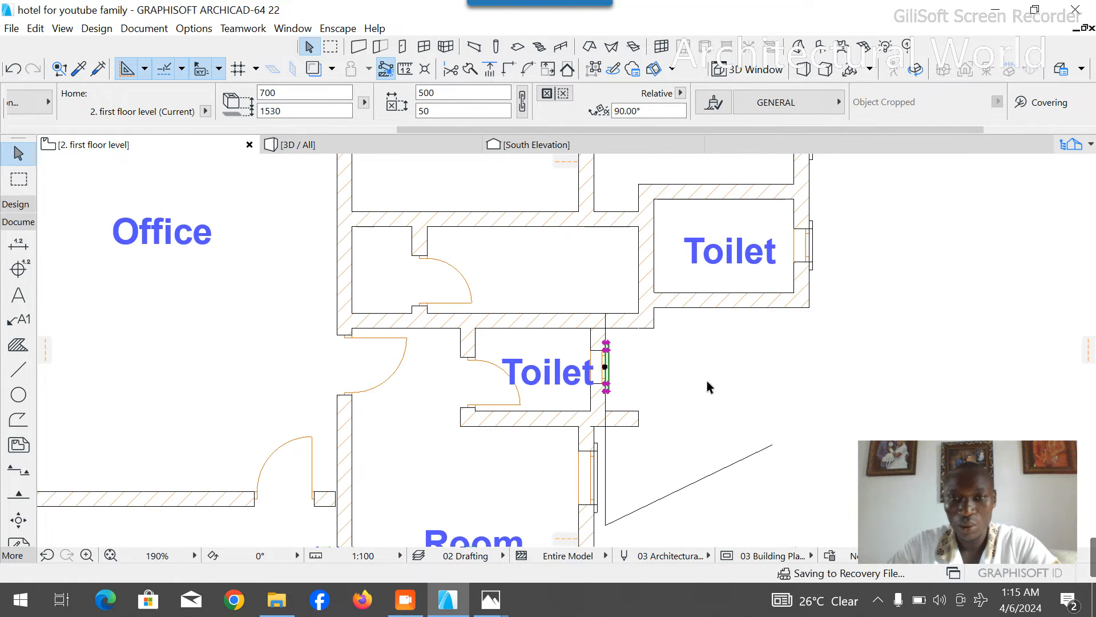
key(Escape)
- Place a 500 × 700 mm window with a 1530 mm sill in the wall north of the toilet, just east of its outer wall
scroll(594, 393, up, 7)
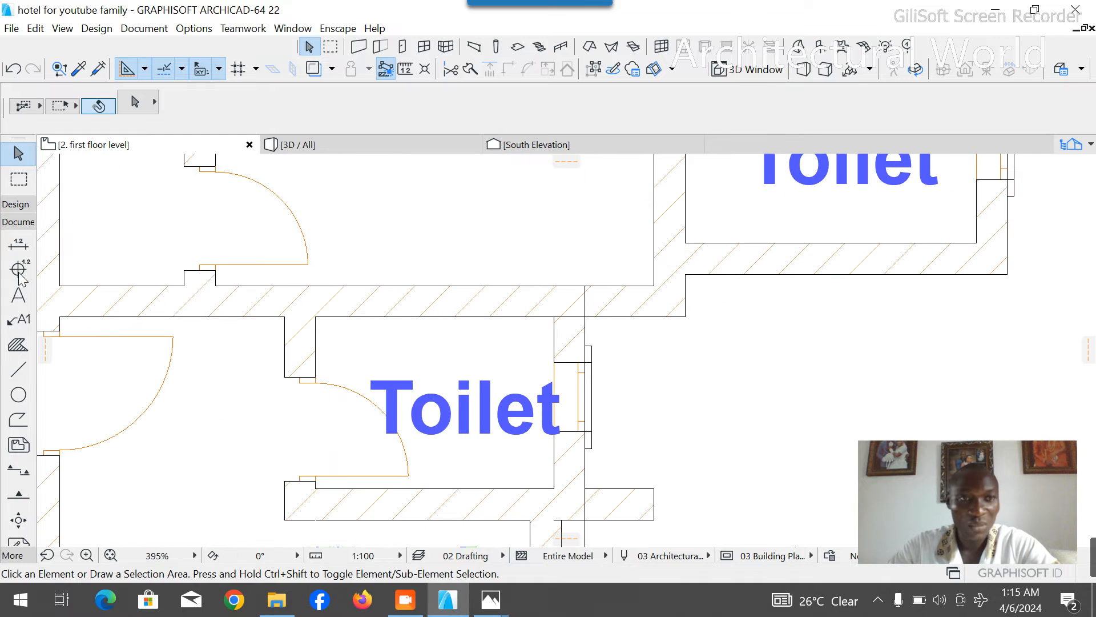
click(16, 204)
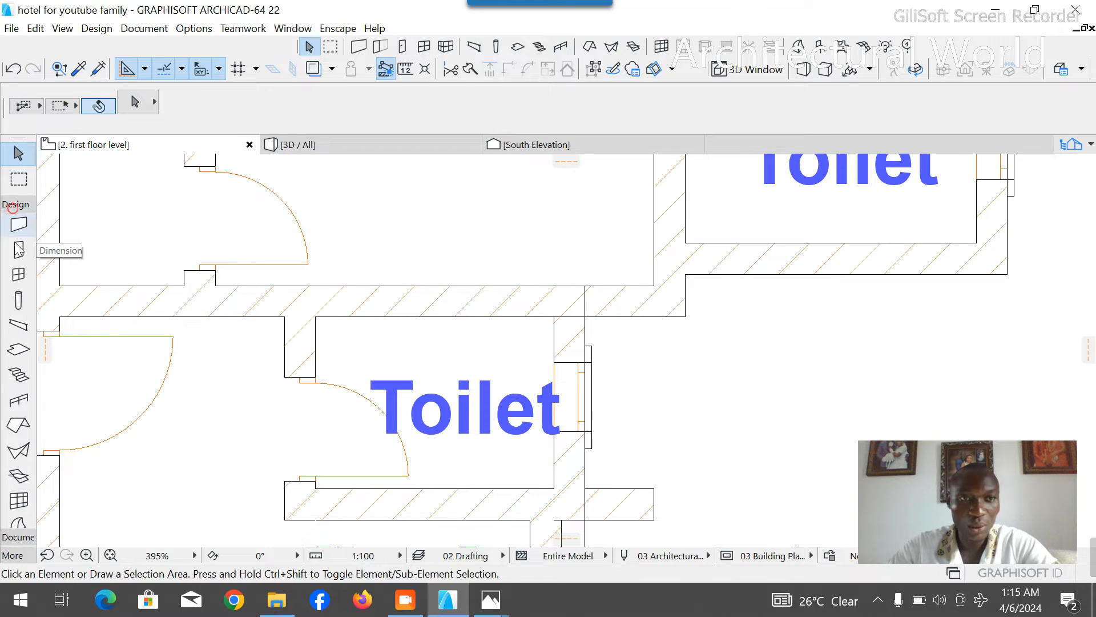
click(18, 275)
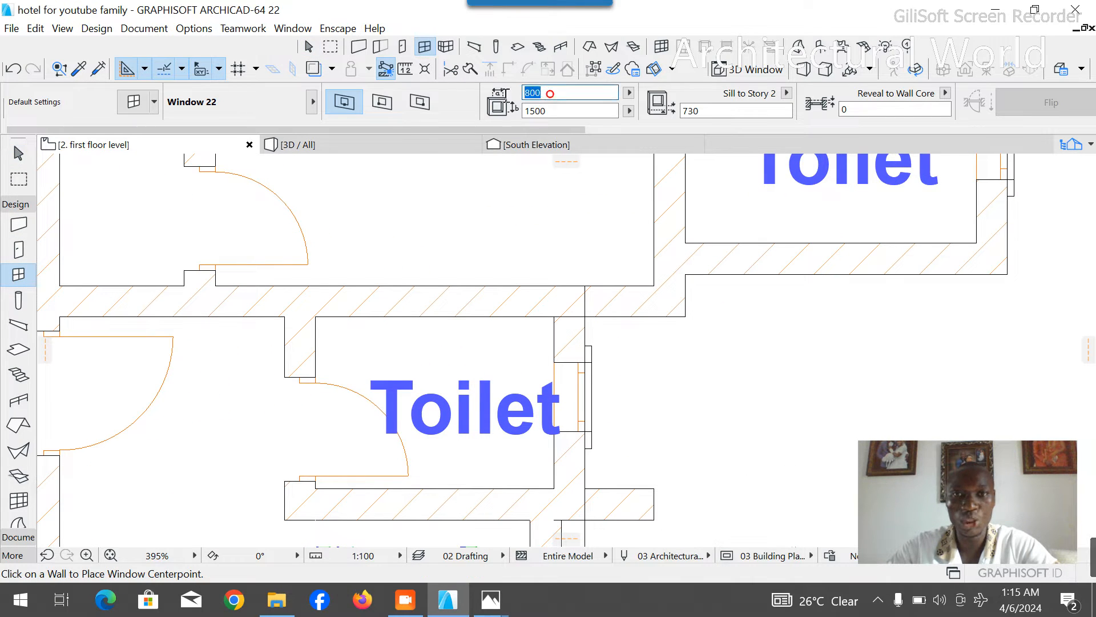
text(500)
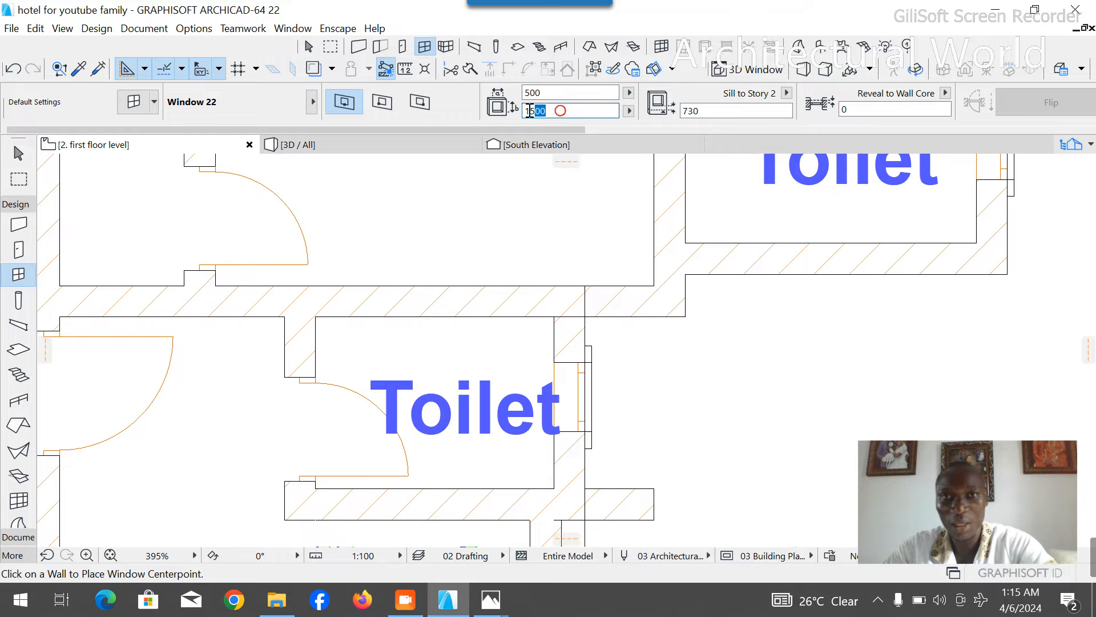
click(690, 108)
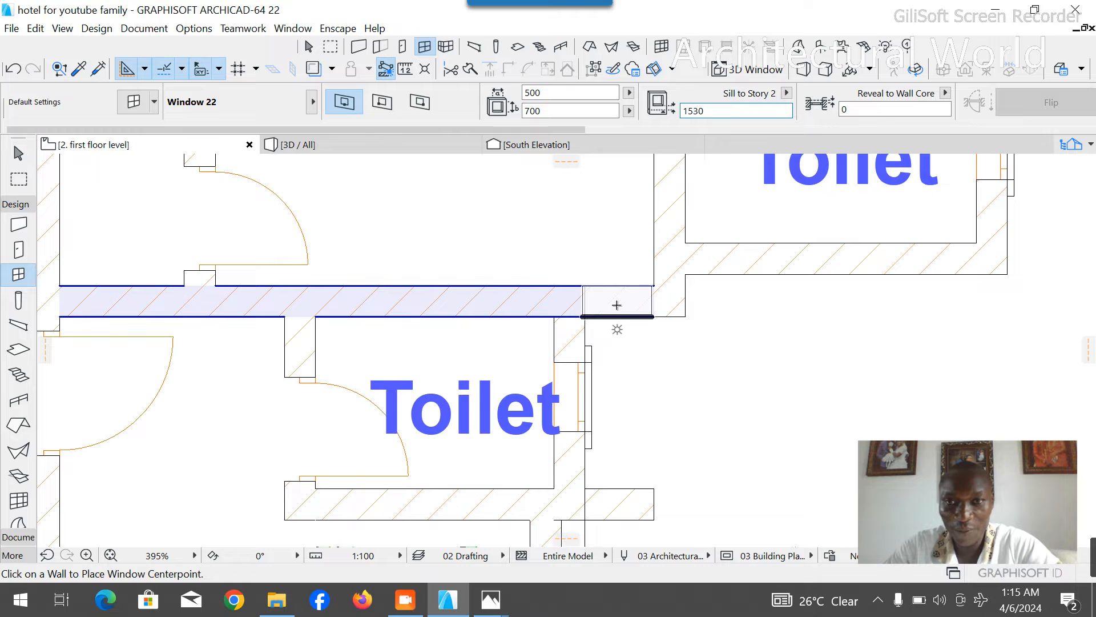
click(619, 305)
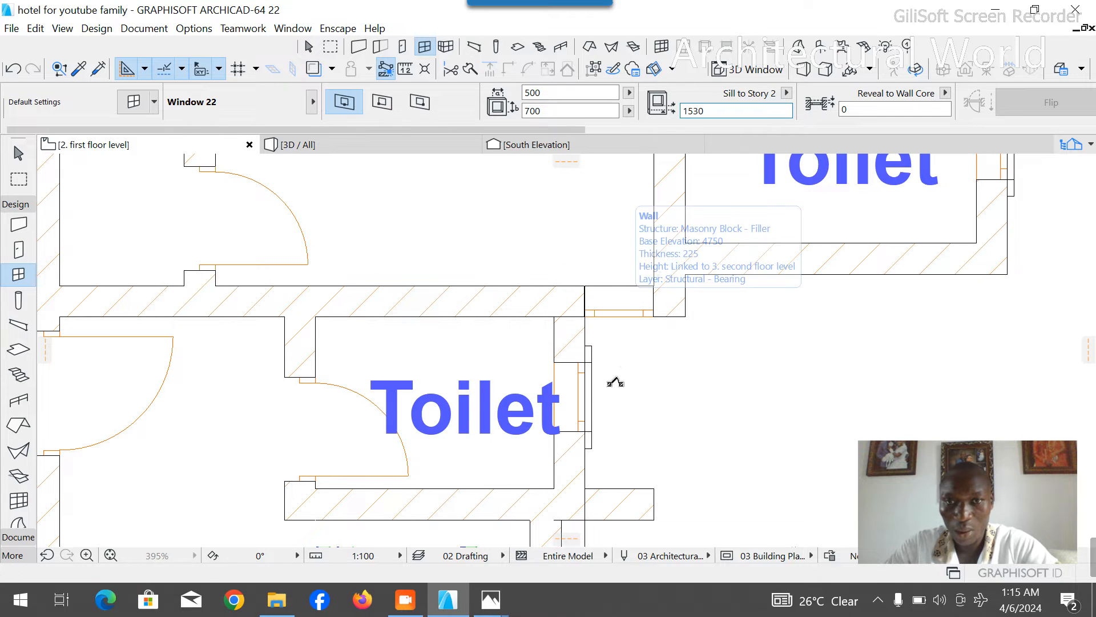
- Rotate a copy of the toilet window's architrave 90° clockwise about its northwest corner
click(598, 359)
click(592, 350)
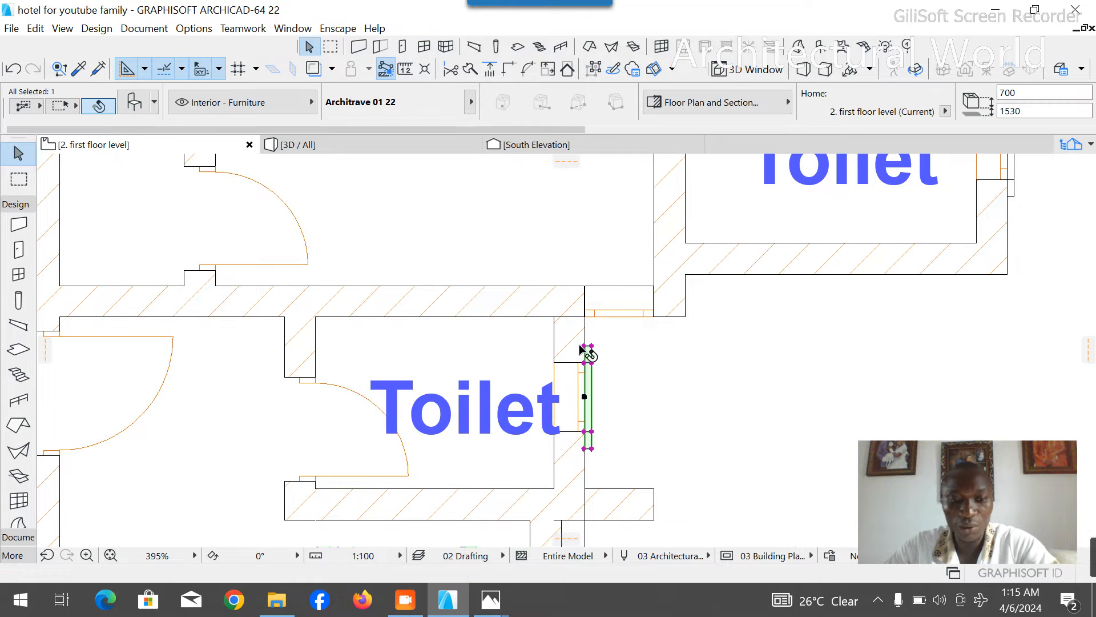
key(ctrl+e)
click(585, 345)
click(584, 209)
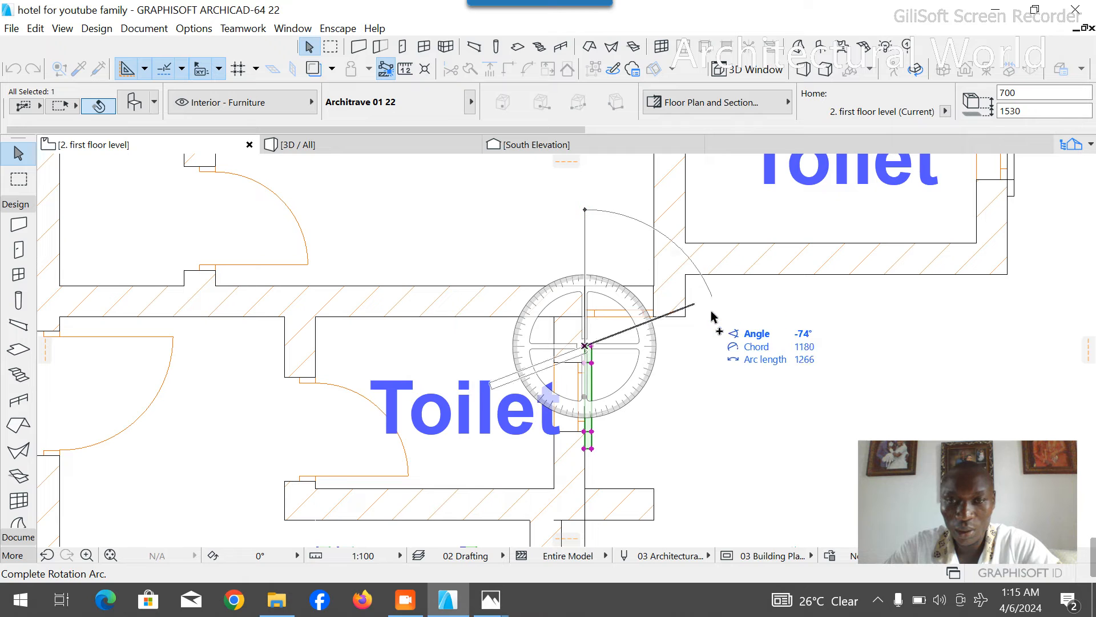
click(766, 355)
- Move the rotated architrave onto the outer face of the window north of the toilet, snapping its east opening edge to the adjoining wall
key(ctrl+d)
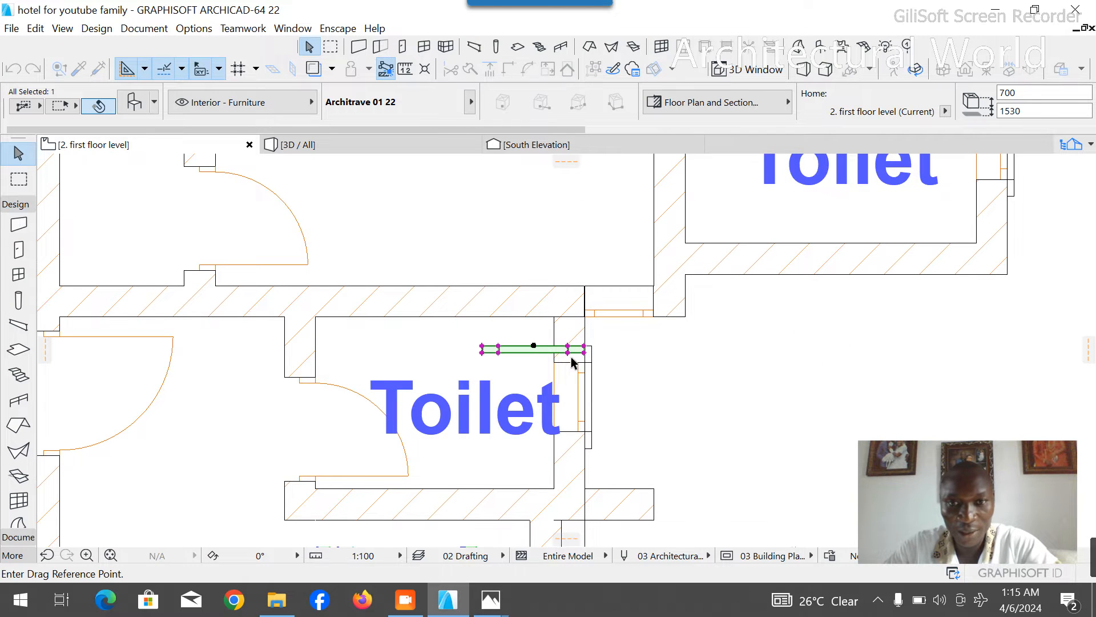
scroll(571, 361, up, 4)
click(576, 323)
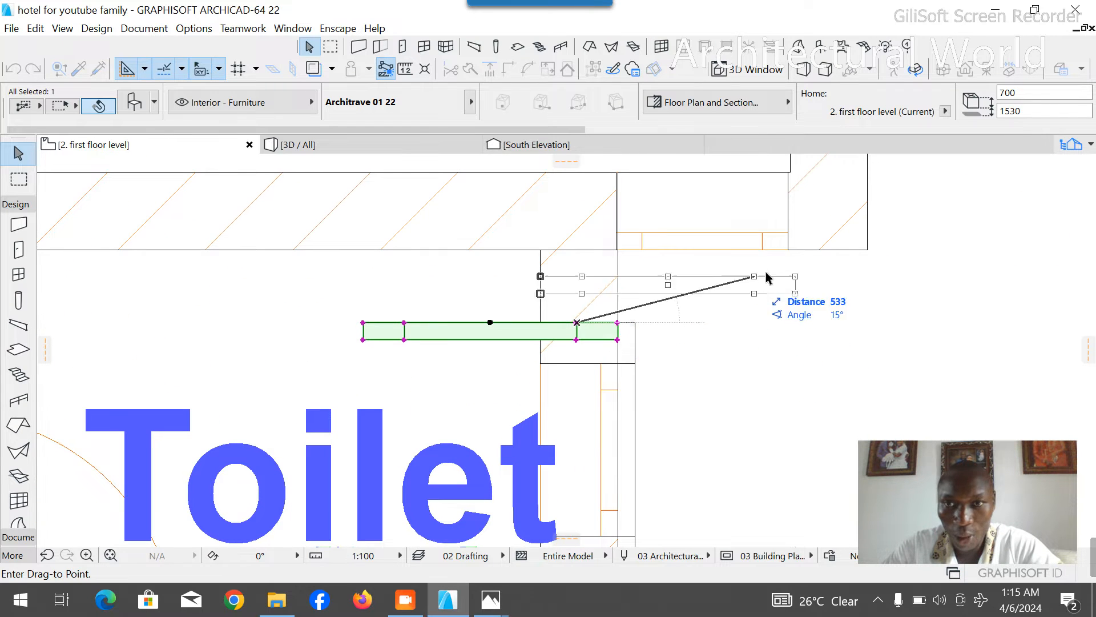
click(790, 249)
scroll(632, 336, down, 2)
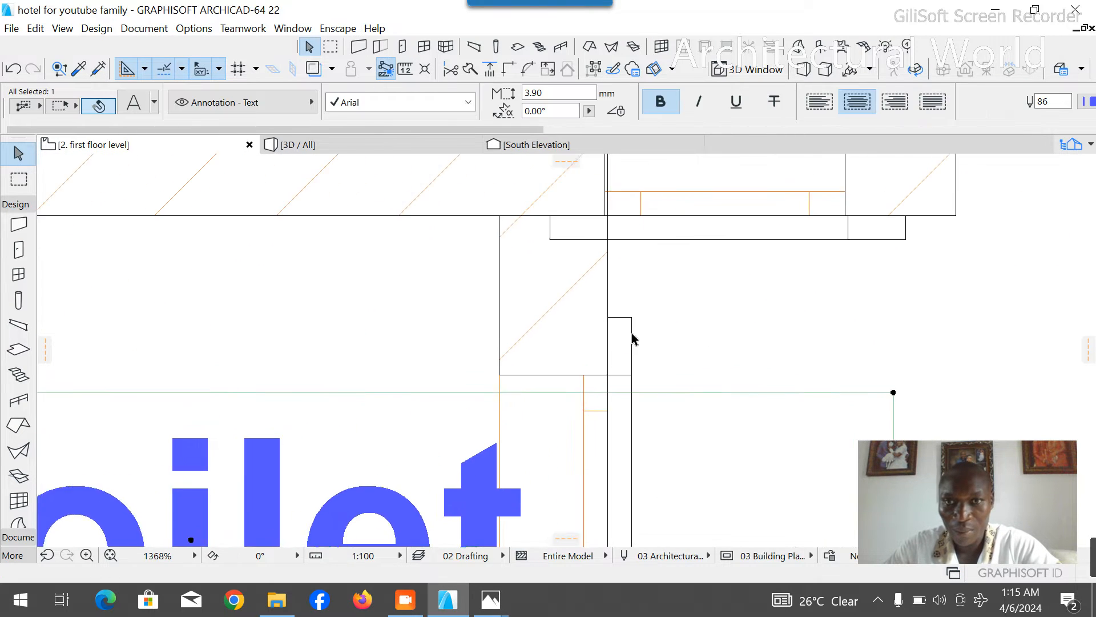
- Move the window north of the toilet 5 mm east against the adjoining wall, and check its architrave's alignment
click(592, 279)
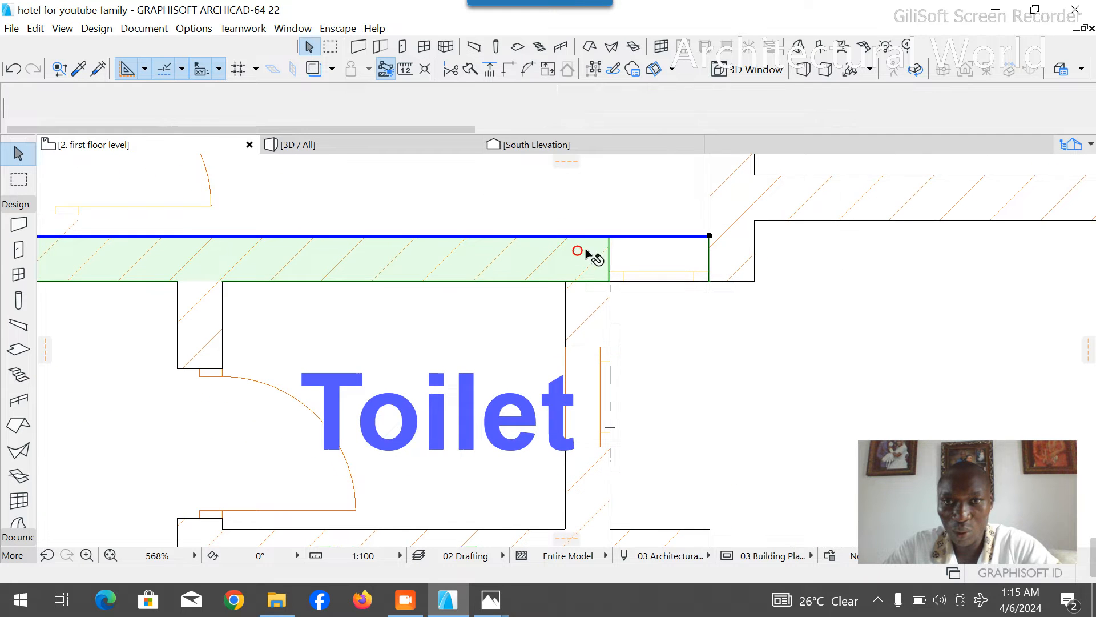
scroll(628, 280, up, 4)
key(Escape)
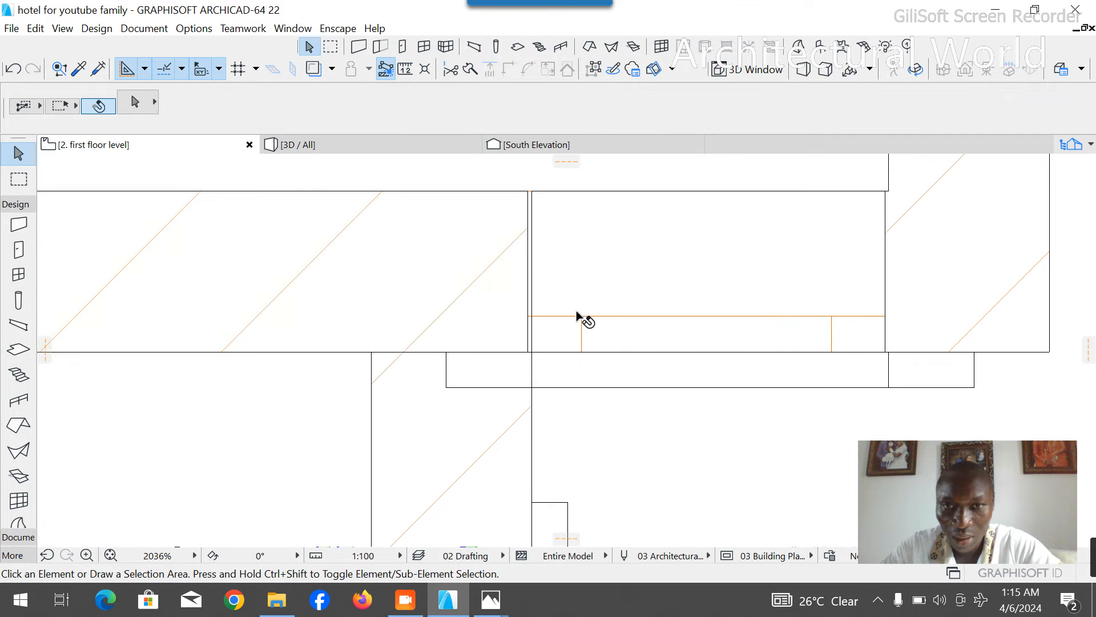
click(575, 315)
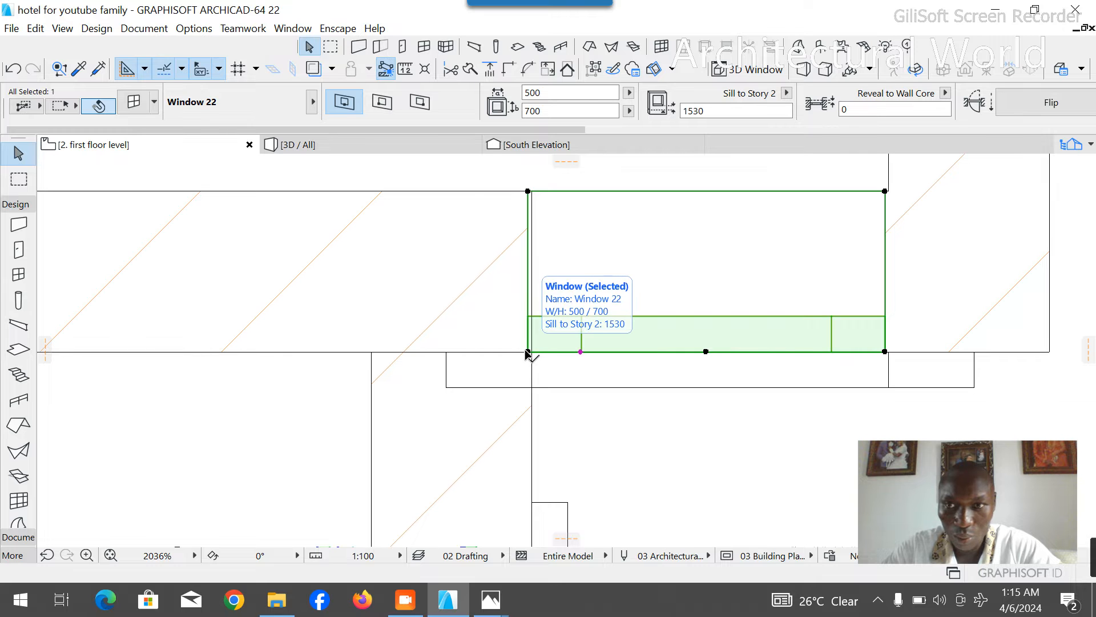
key(ctrl+d)
scroll(909, 166, up, 1)
scroll(891, 189, up, 3)
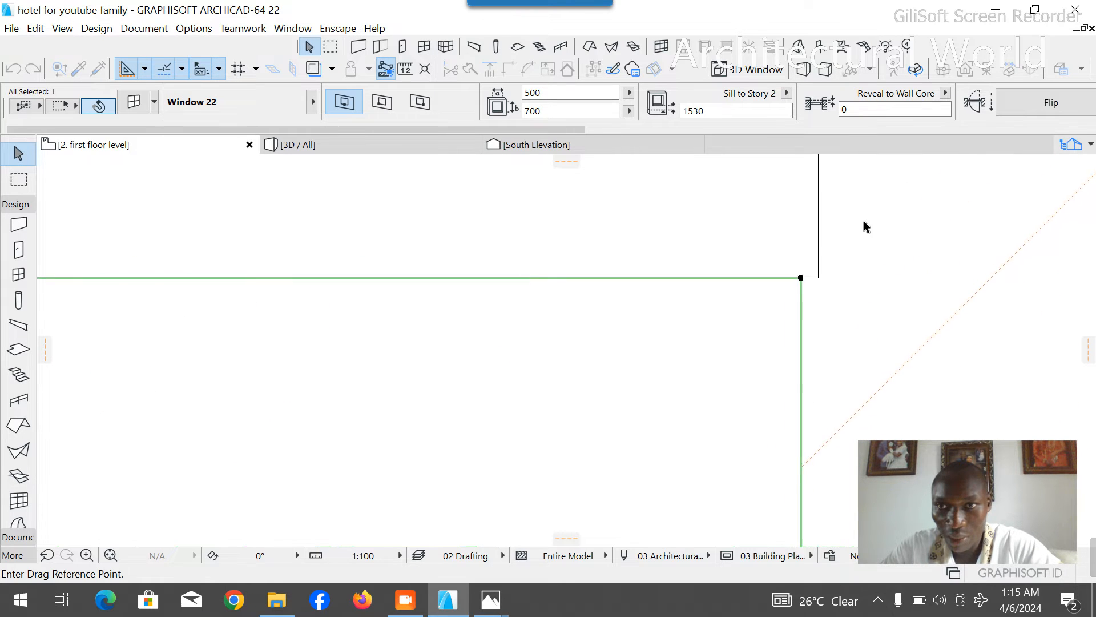
click(736, 333)
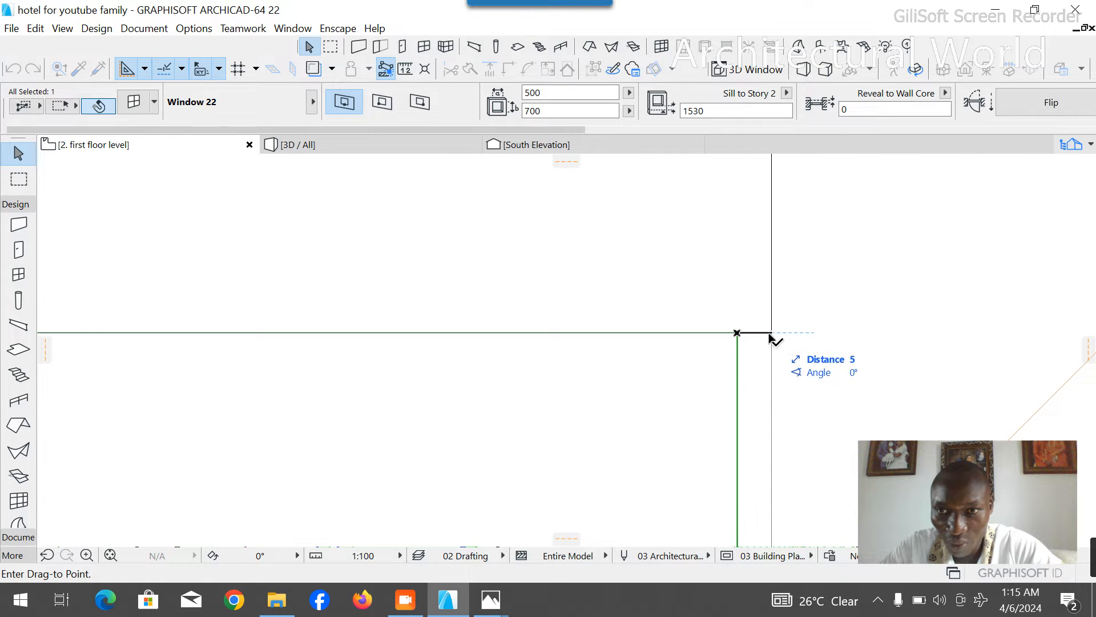
click(771, 332)
scroll(713, 221, down, 1)
scroll(737, 228, down, 3)
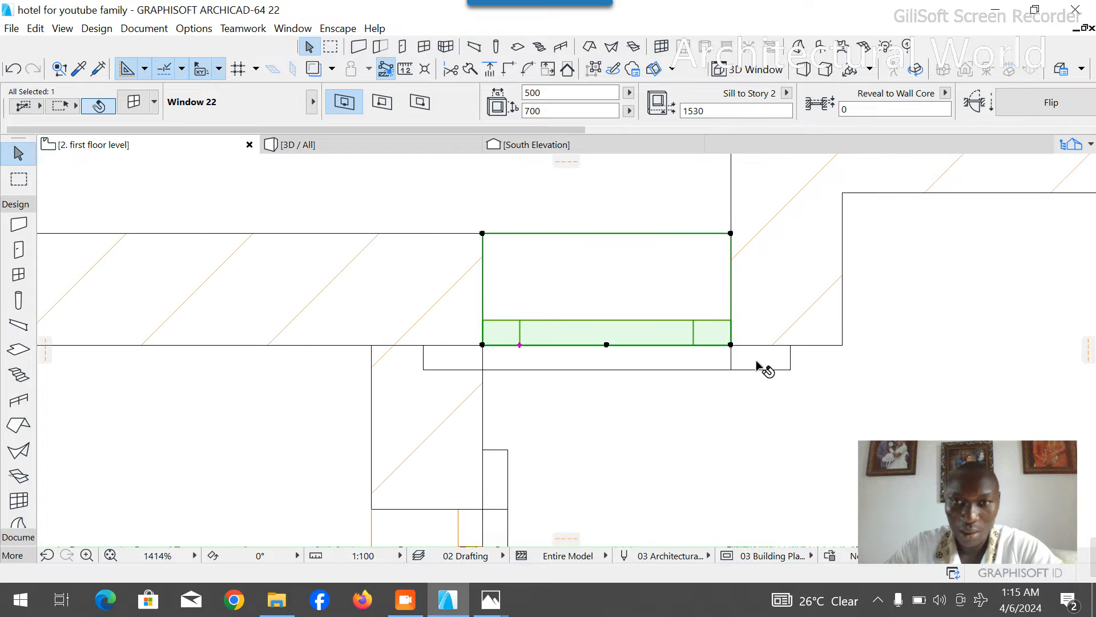
click(755, 365)
scroll(728, 351, up, 2)
scroll(737, 357, up, 1)
scroll(707, 343, down, 4)
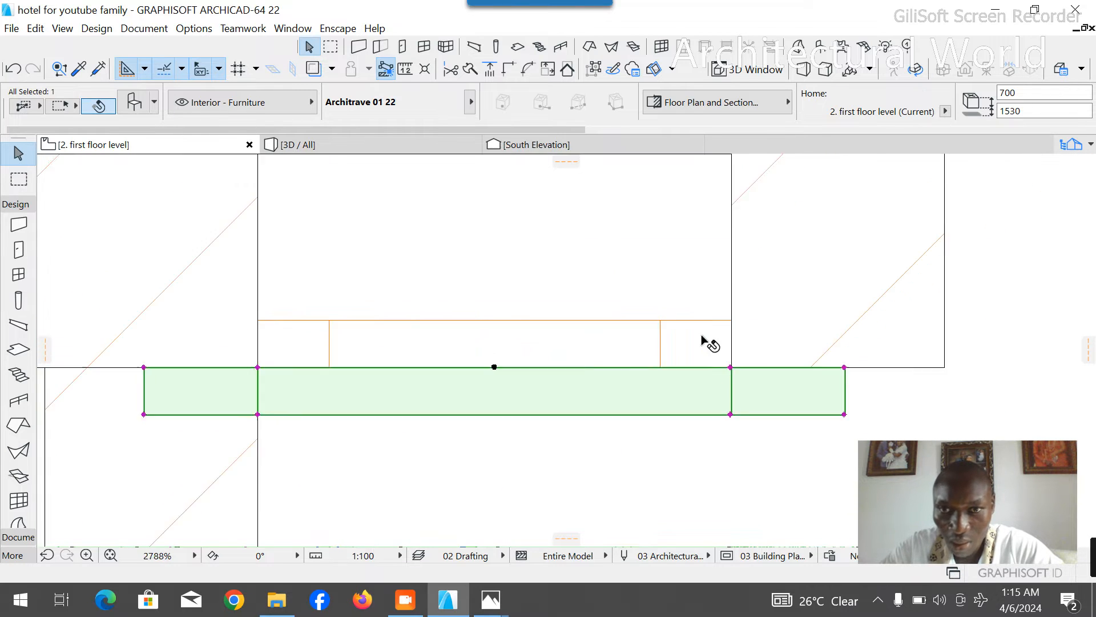
click(677, 452)
scroll(559, 233, down, 5)
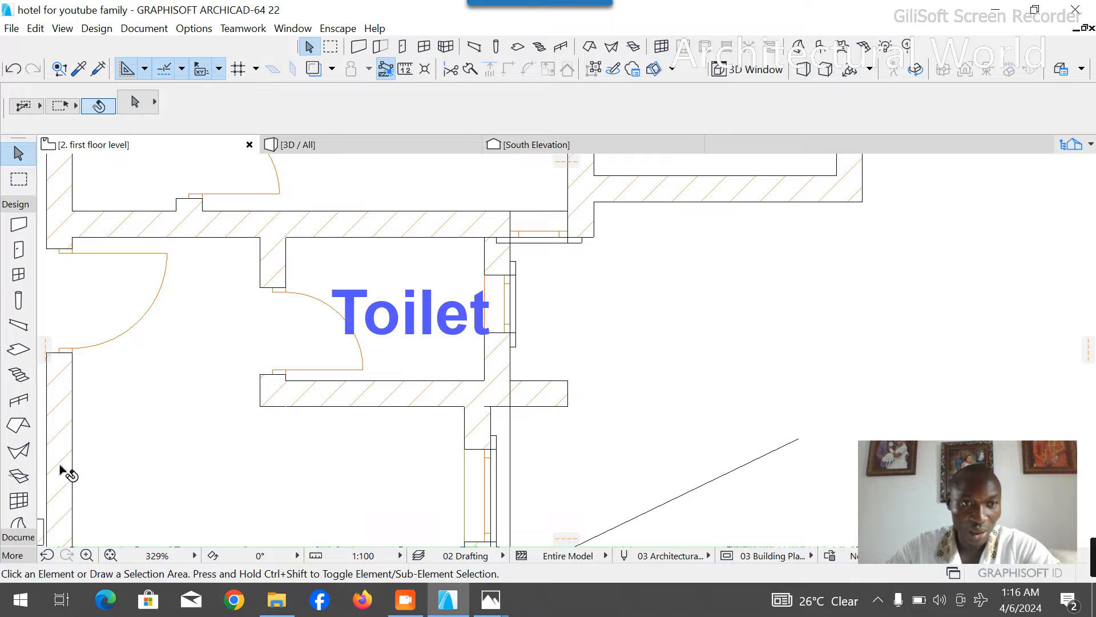
- Draw a vertical solid line south from the wall corner just east of the new window, past the line of the toilet's south wall
click(19, 204)
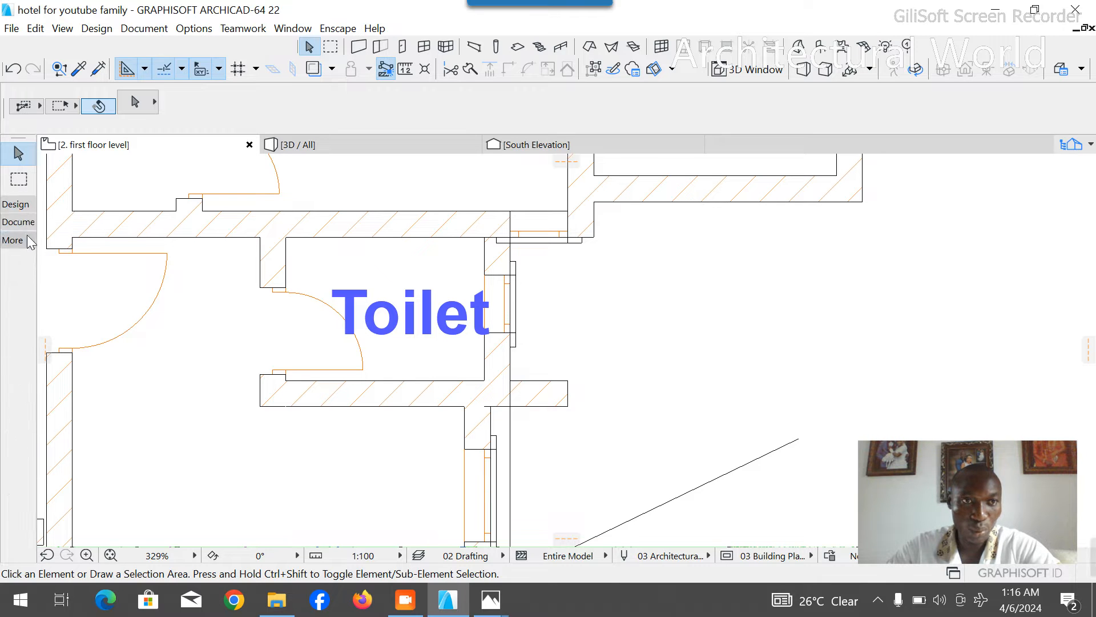
click(17, 221)
click(19, 370)
scroll(574, 451, up, 1)
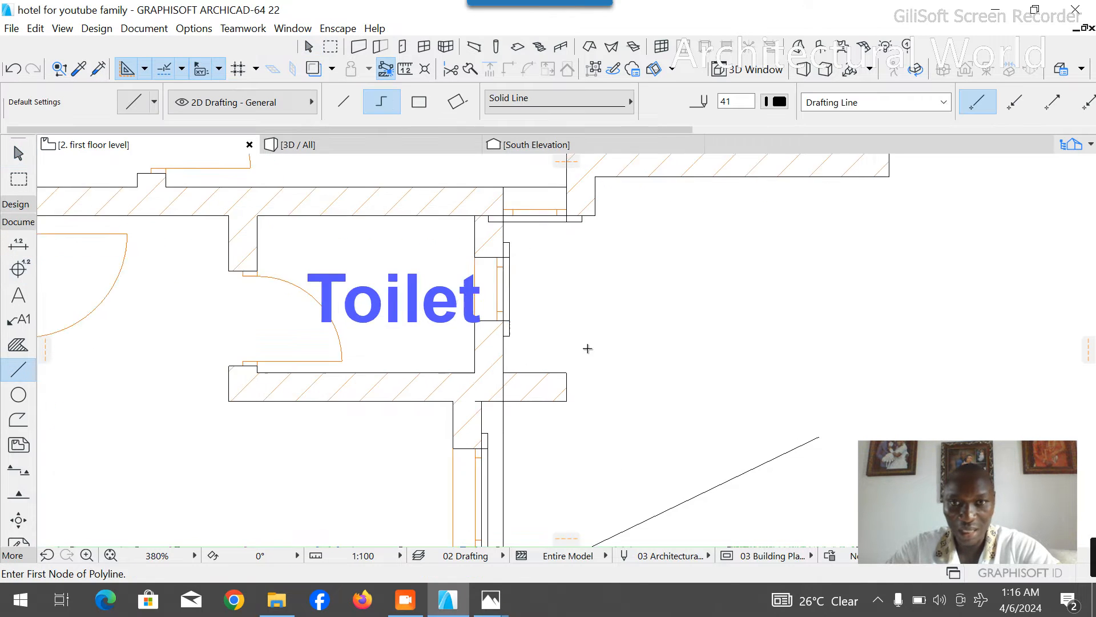
scroll(587, 349, up, 4)
scroll(576, 260, down, 1)
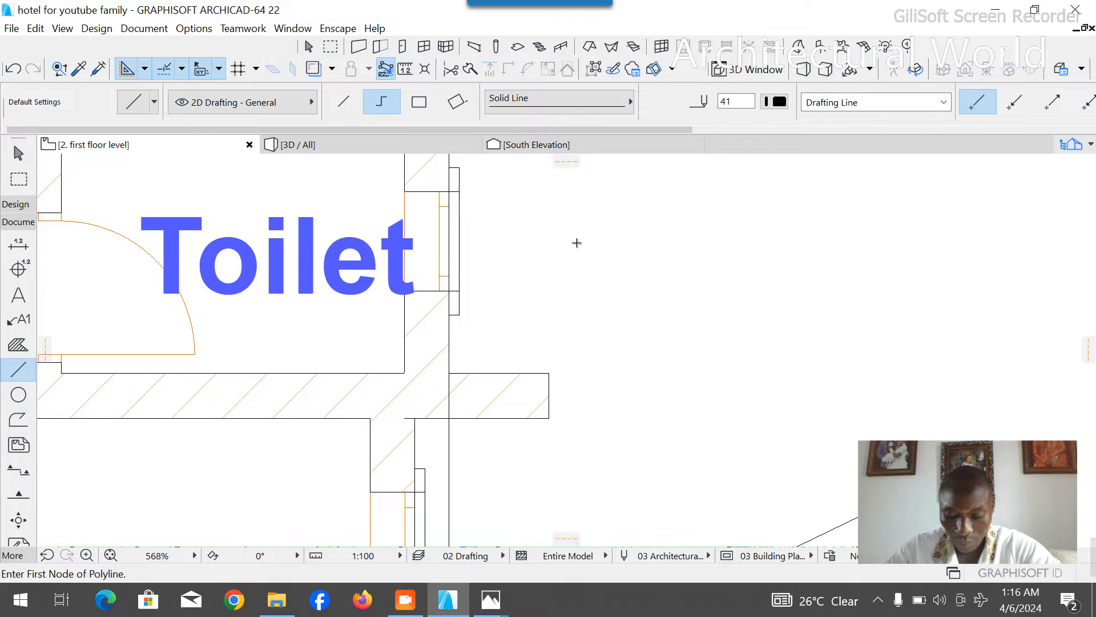
scroll(573, 228, down, 4)
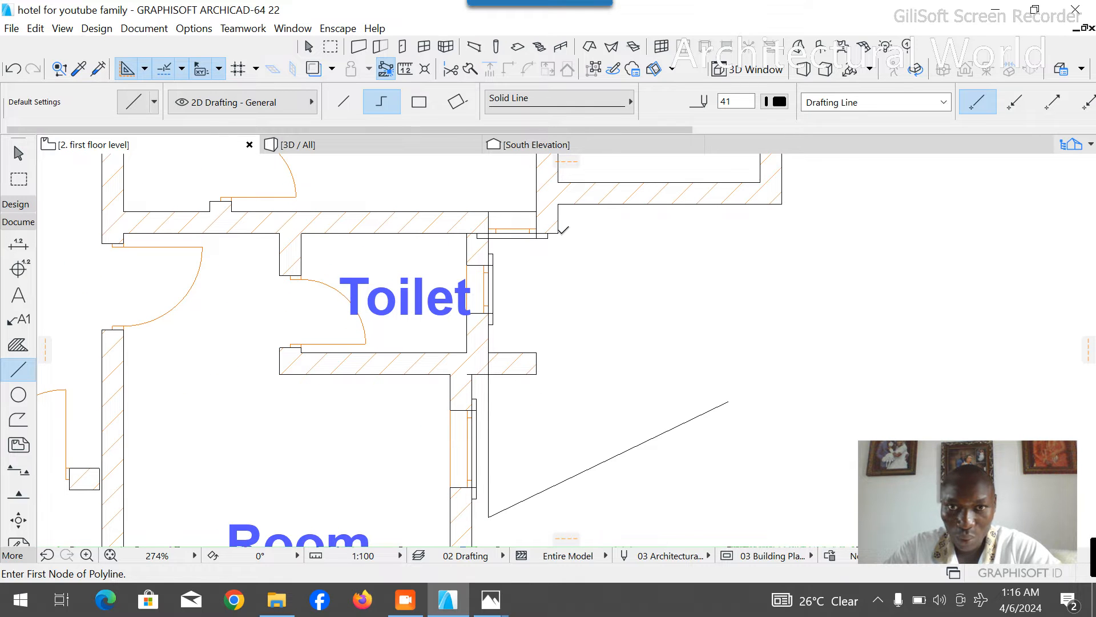
click(558, 233)
click(558, 417)
right_click(618, 346)
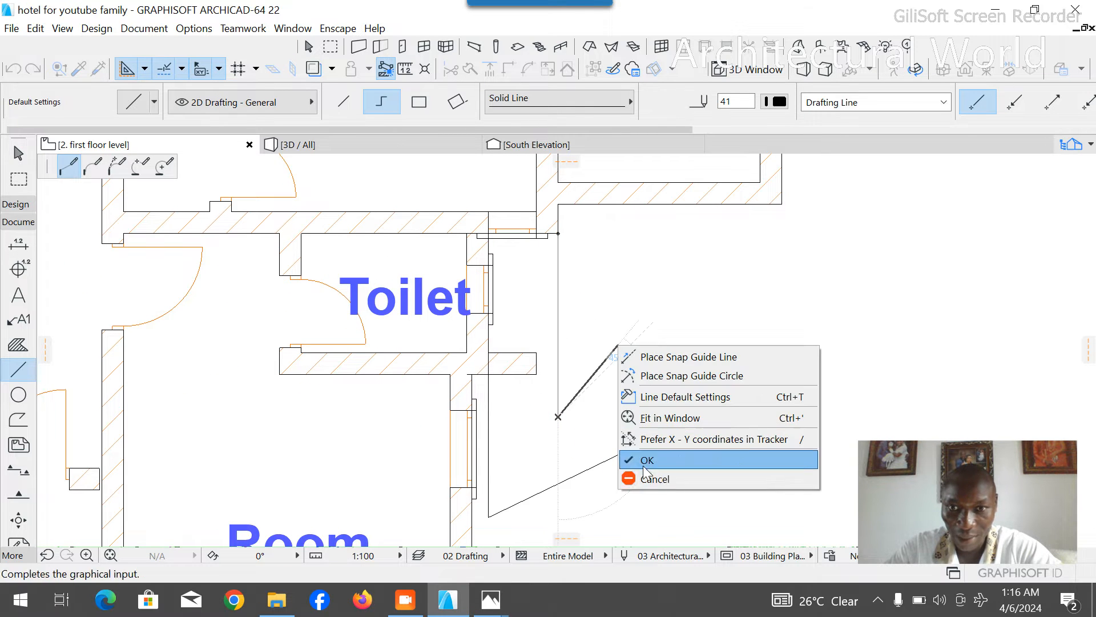
click(644, 468)
- Draw a red Dashed polyline with pen 20 from the toilet's outer southeast corner east to the vertical line and north to the wall corner
click(574, 103)
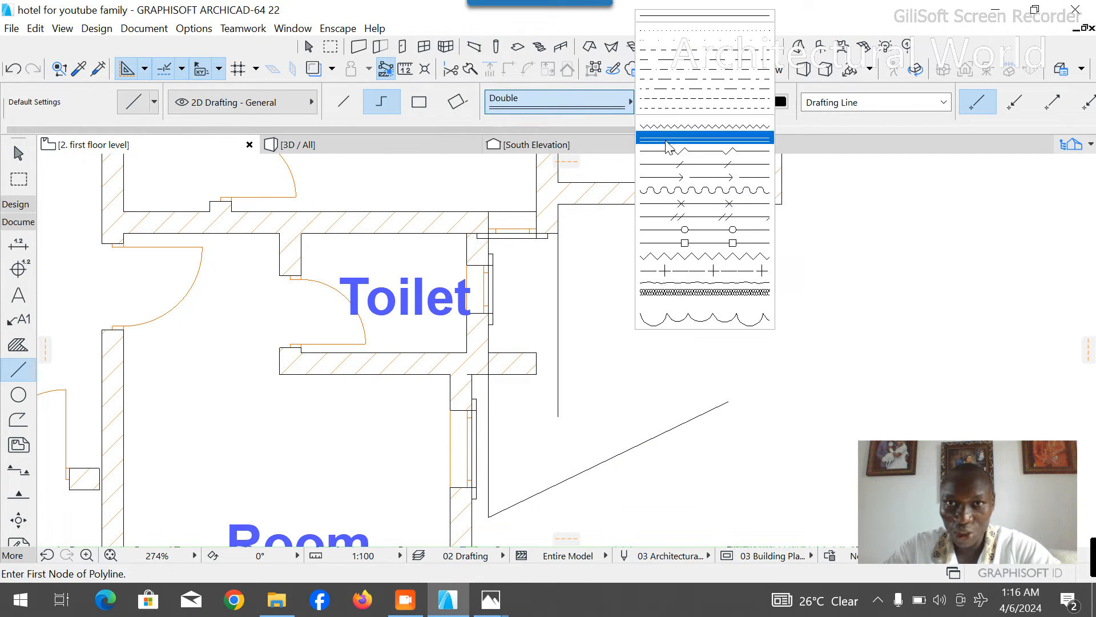
click(693, 64)
click(631, 102)
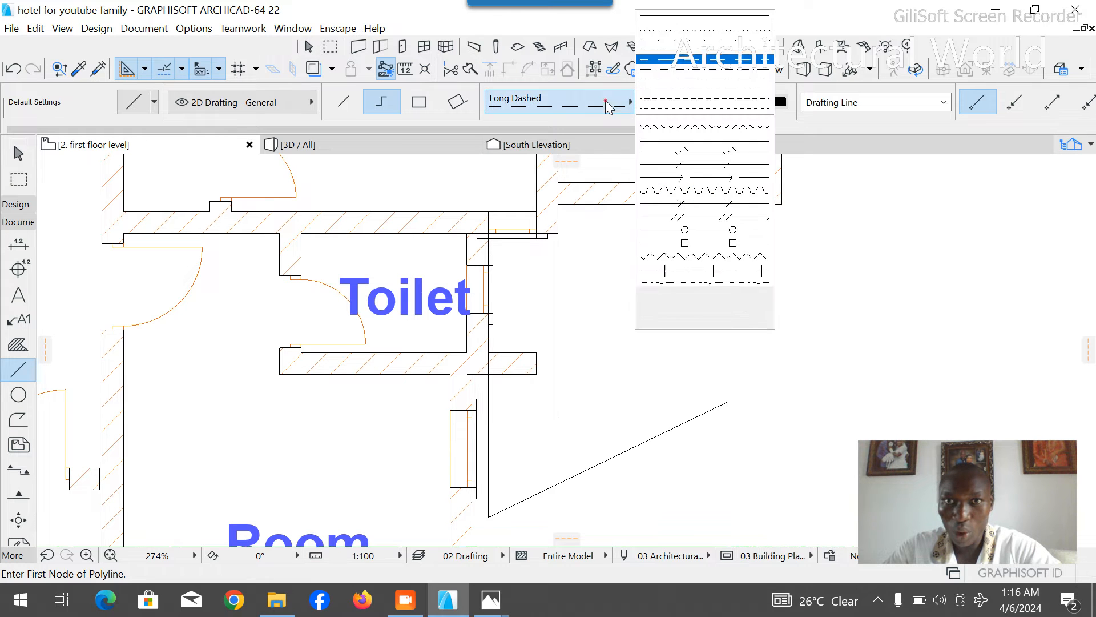
click(702, 24)
click(776, 102)
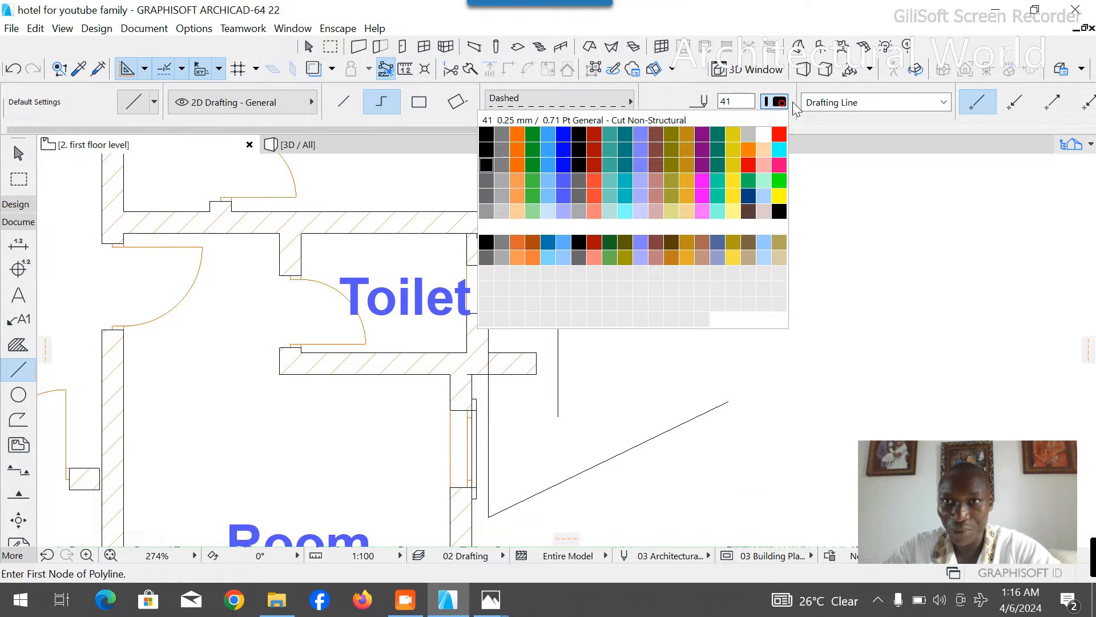
click(779, 134)
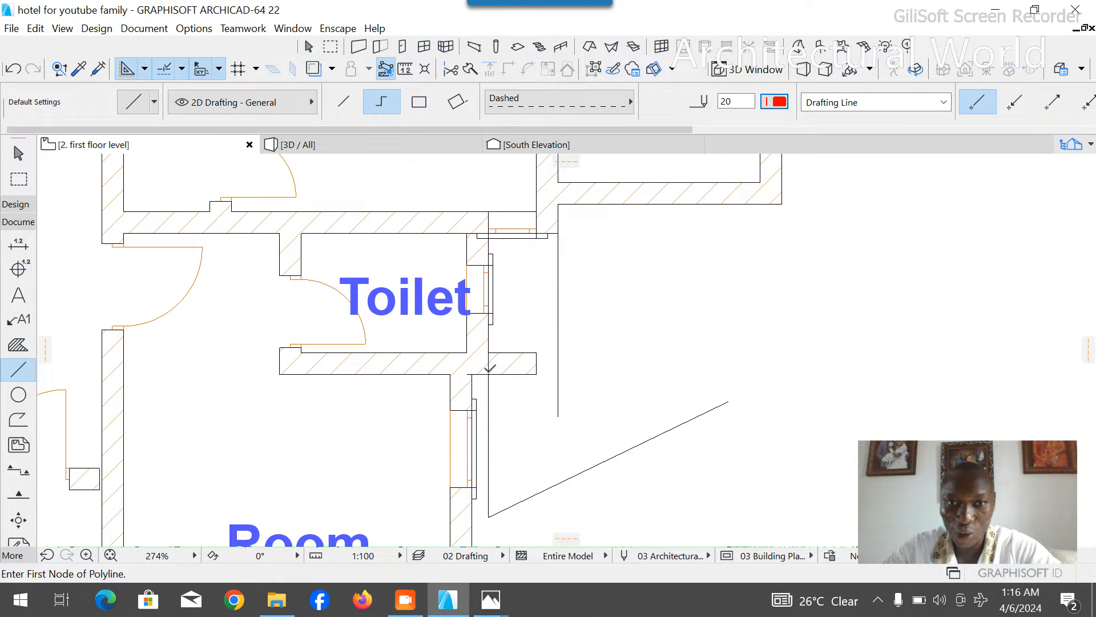
click(489, 374)
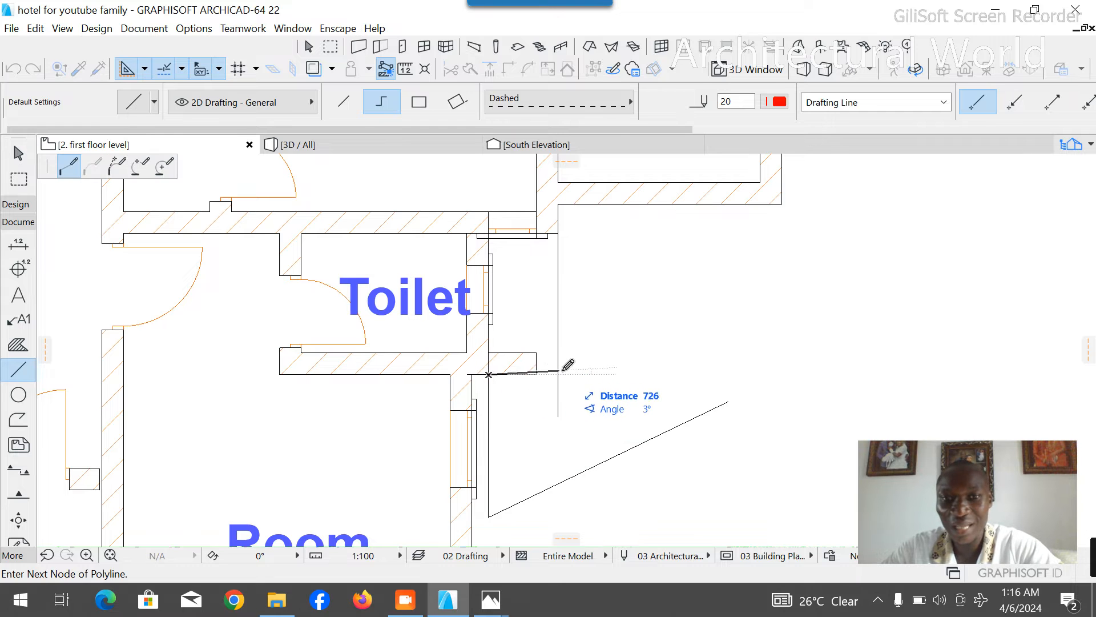
click(558, 374)
click(559, 234)
right_click(623, 252)
click(675, 373)
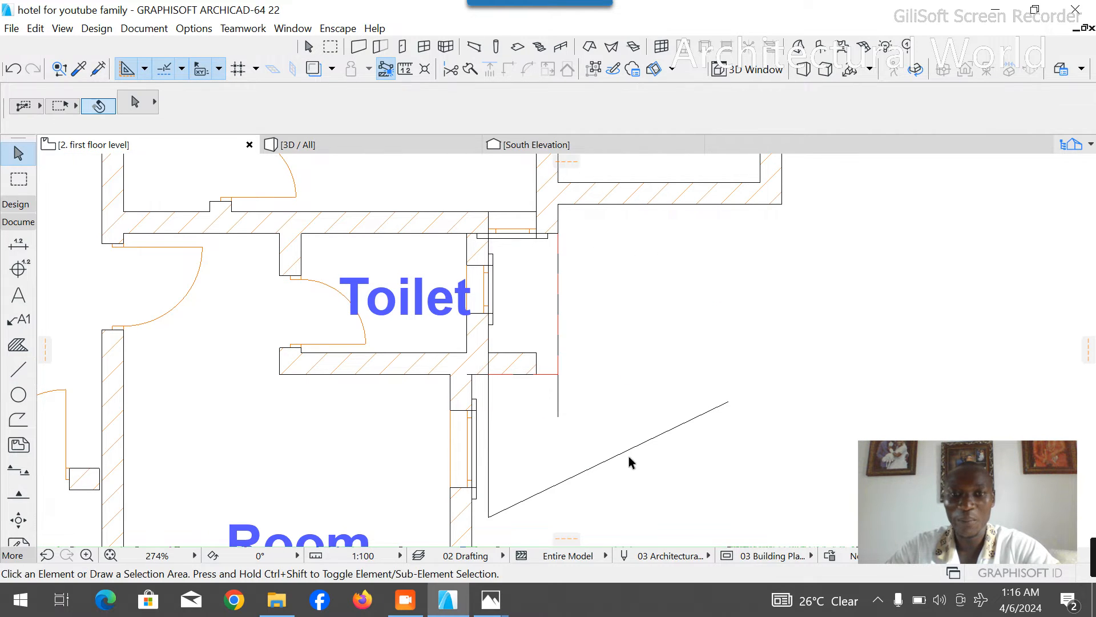
- Delete the leftover solid lines and the wall stub projecting east from the toilet's south wall
click(629, 445)
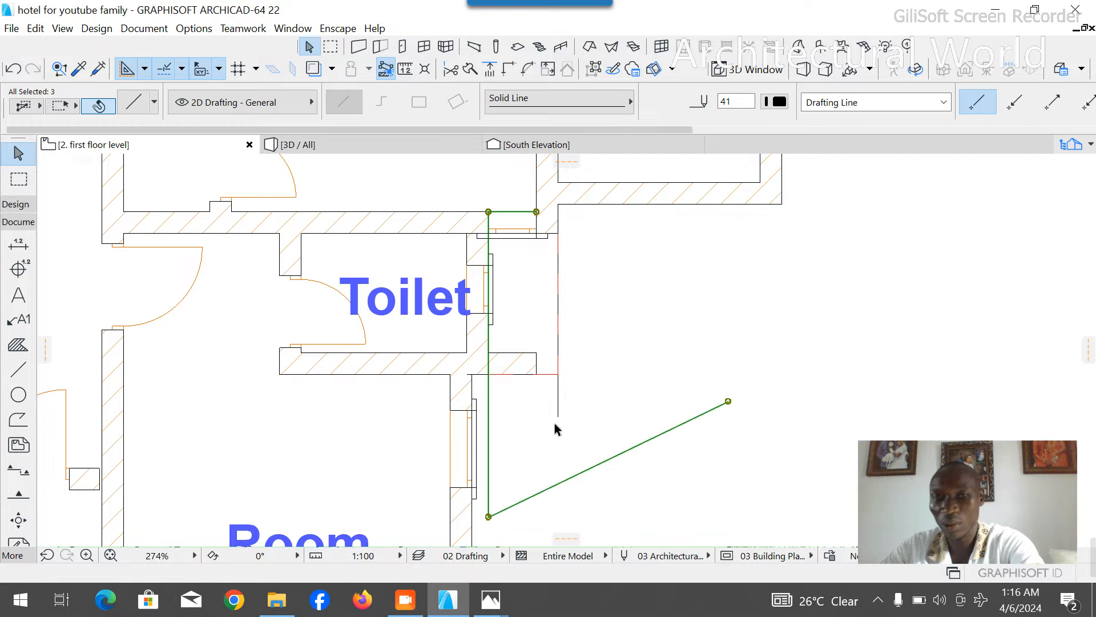
key(Delete)
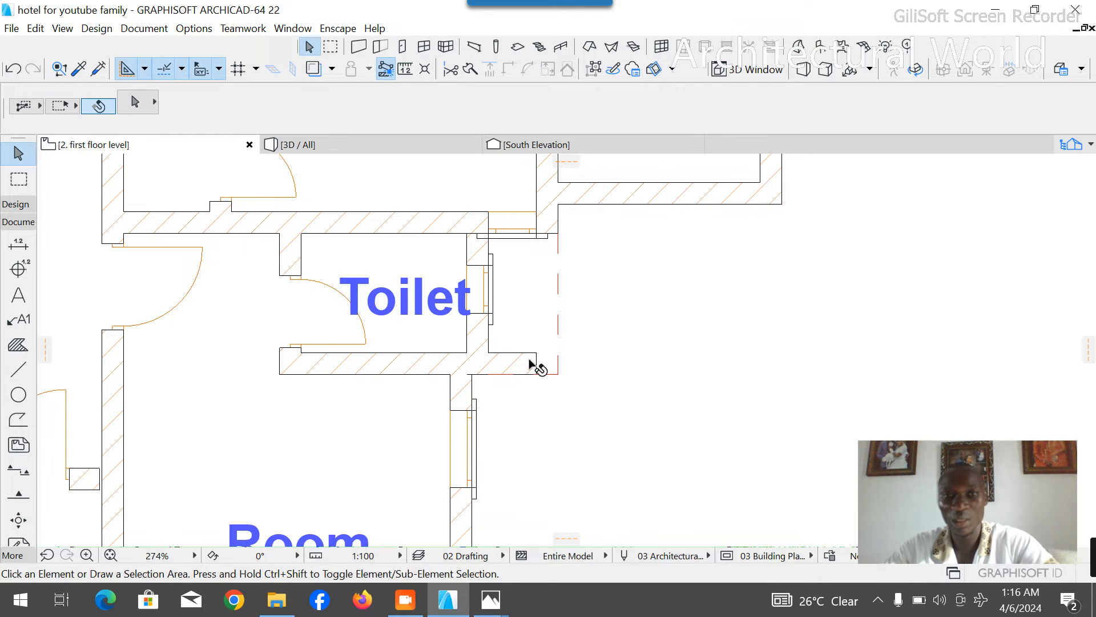
scroll(465, 242, down, 5)
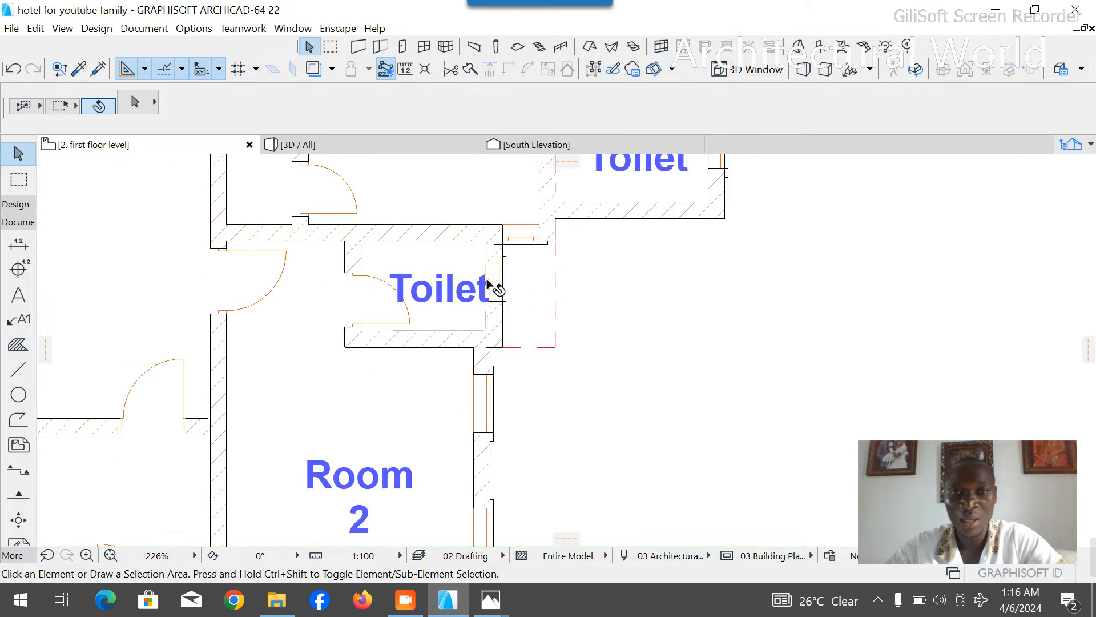
- Inspect the toilet's corner windows in 3D, and move the east wall's window together with its architrave about 306 mm south
click(335, 152)
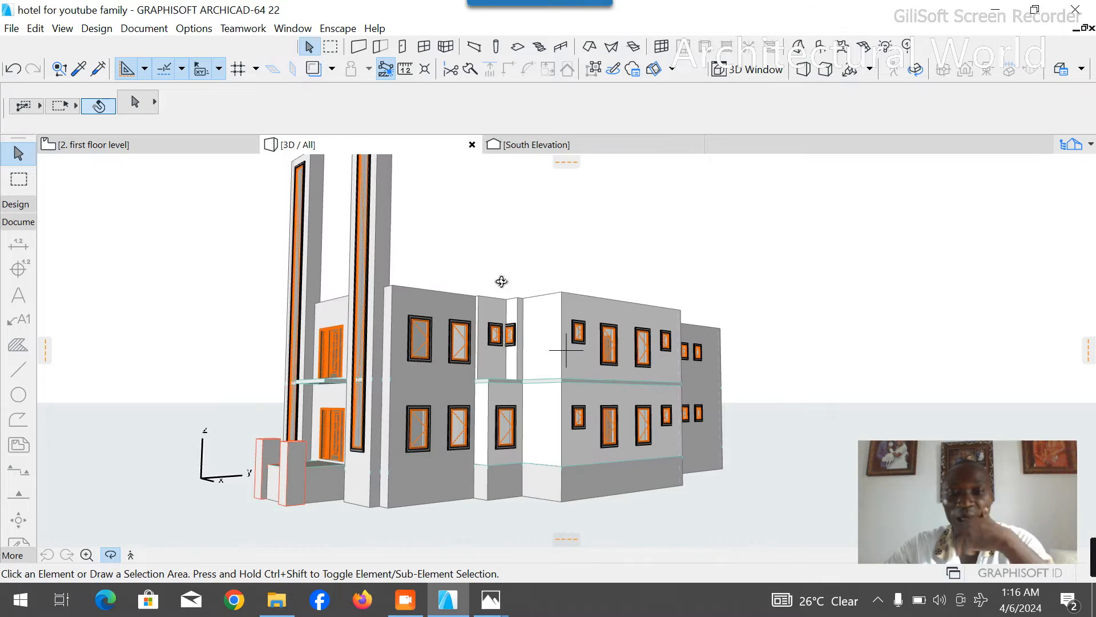
drag(495, 367, 508, 294)
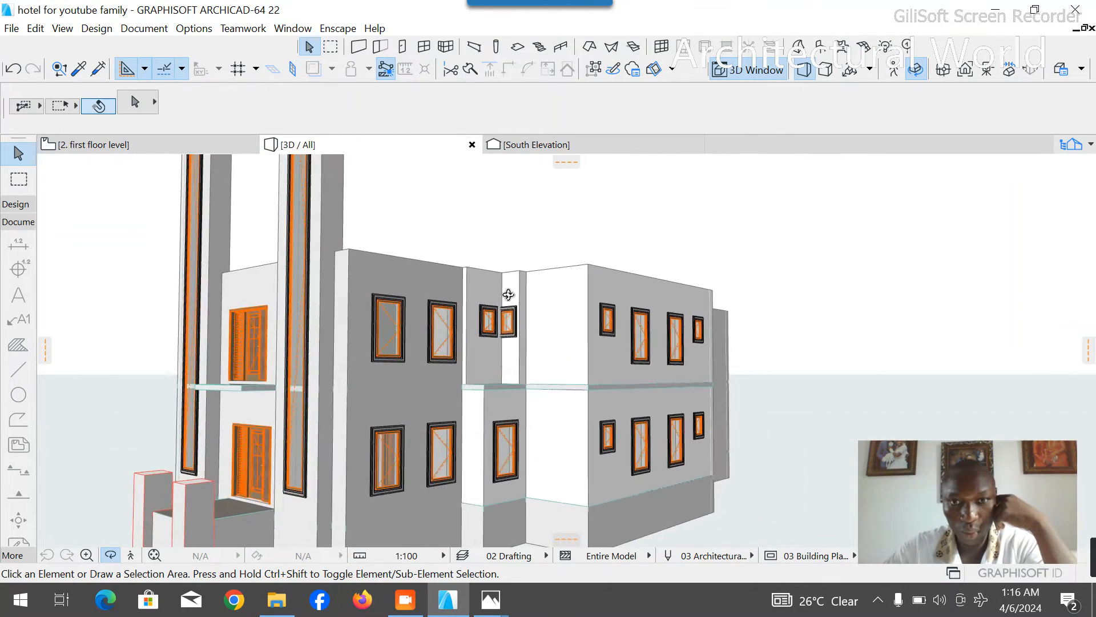
scroll(508, 293, up, 4)
drag(498, 407, 491, 312)
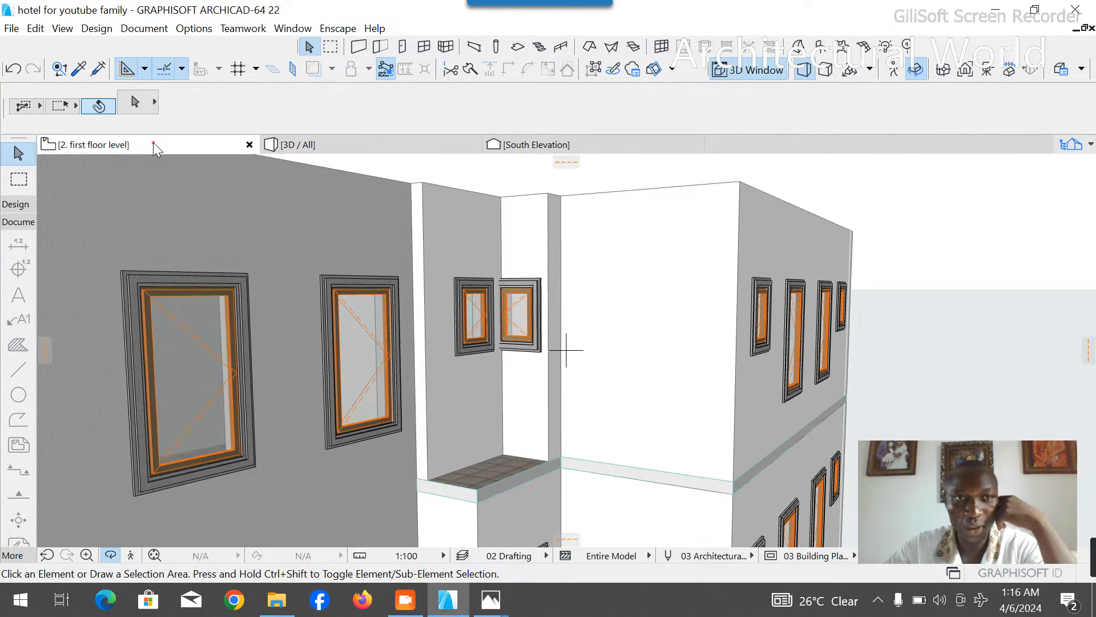
click(153, 142)
scroll(497, 326, up, 5)
click(497, 271)
click(479, 204)
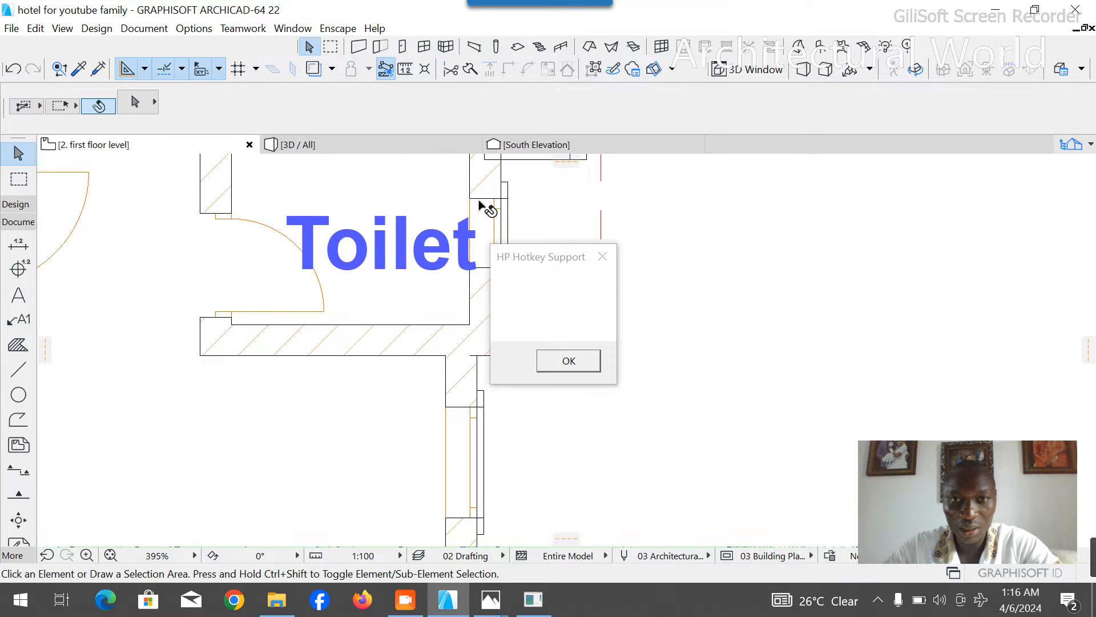
click(603, 258)
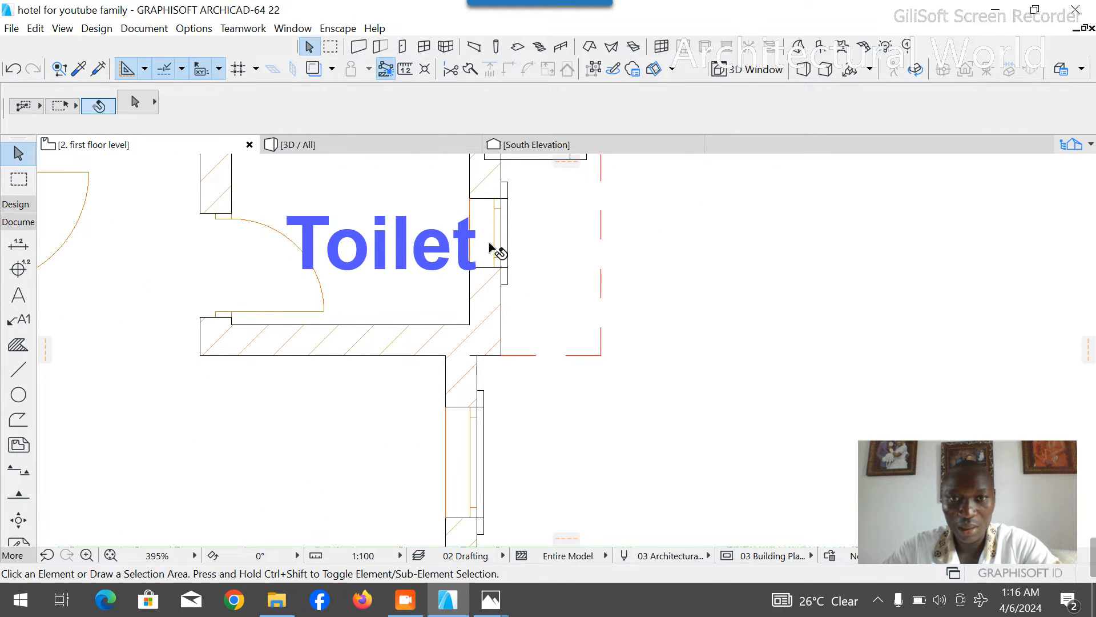
click(475, 203)
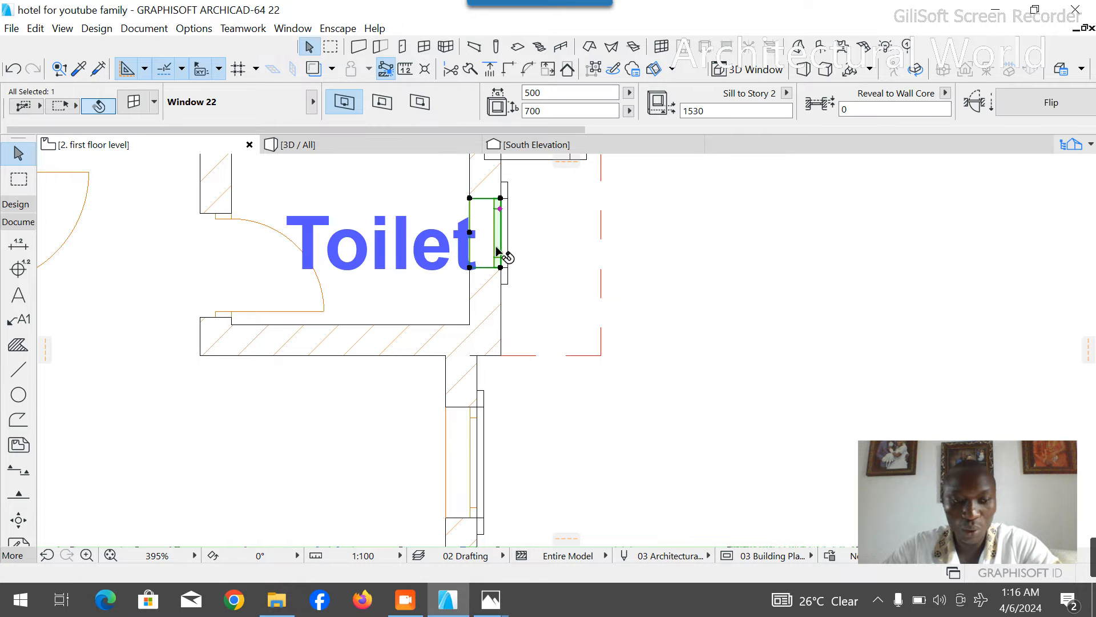
shift+click(505, 283)
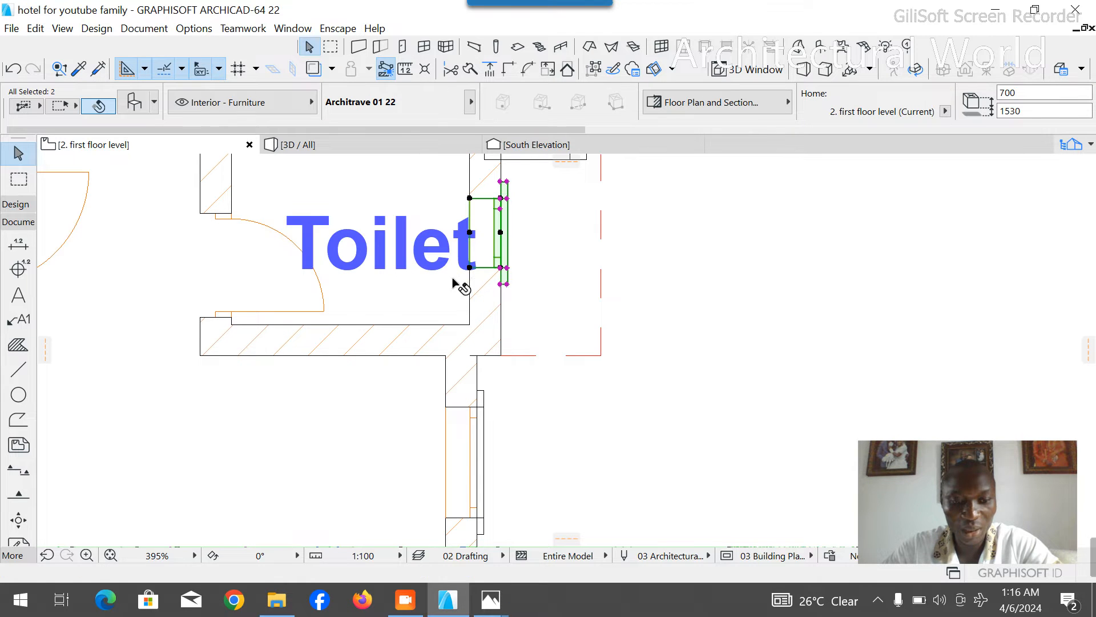
key(ctrl+d)
click(469, 268)
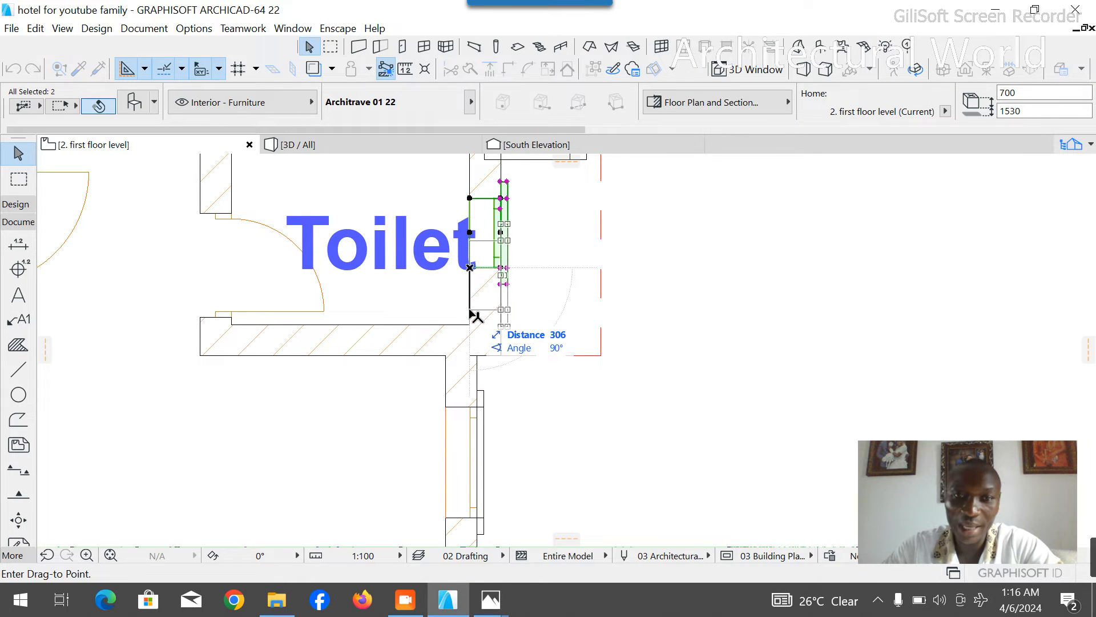
click(470, 310)
click(409, 153)
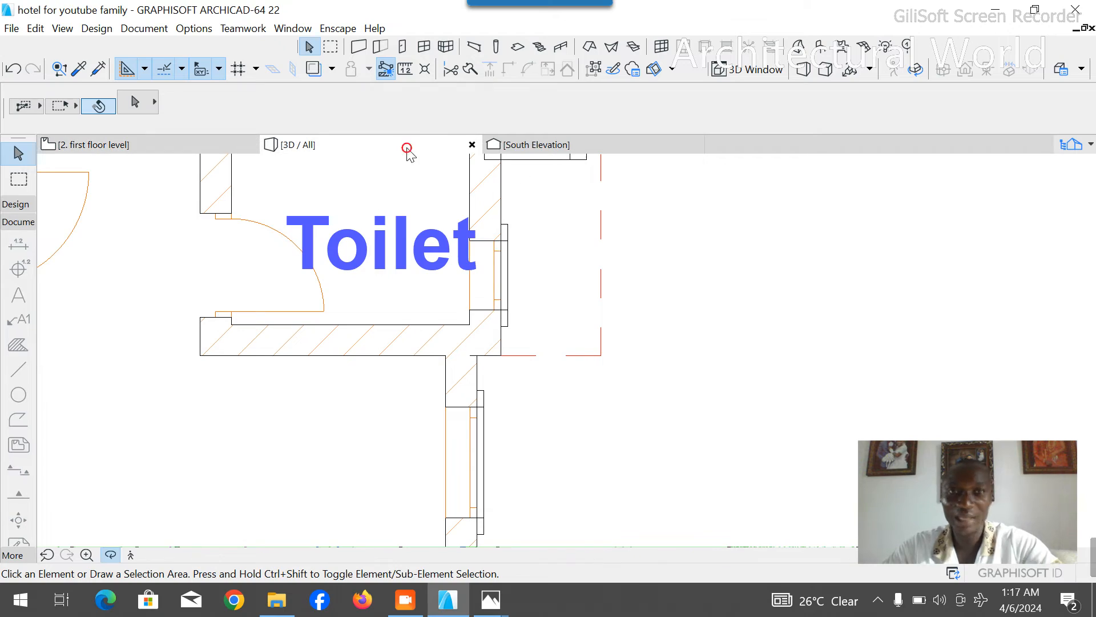
mouse_move(585, 356)
mouse_down()
mouse_move(445, 362)
mouse_move(734, 362)
mouse_move(460, 362)
mouse_move(619, 345)
mouse_move(585, 375)
mouse_move(457, 372)
mouse_move(588, 375)
mouse_up()
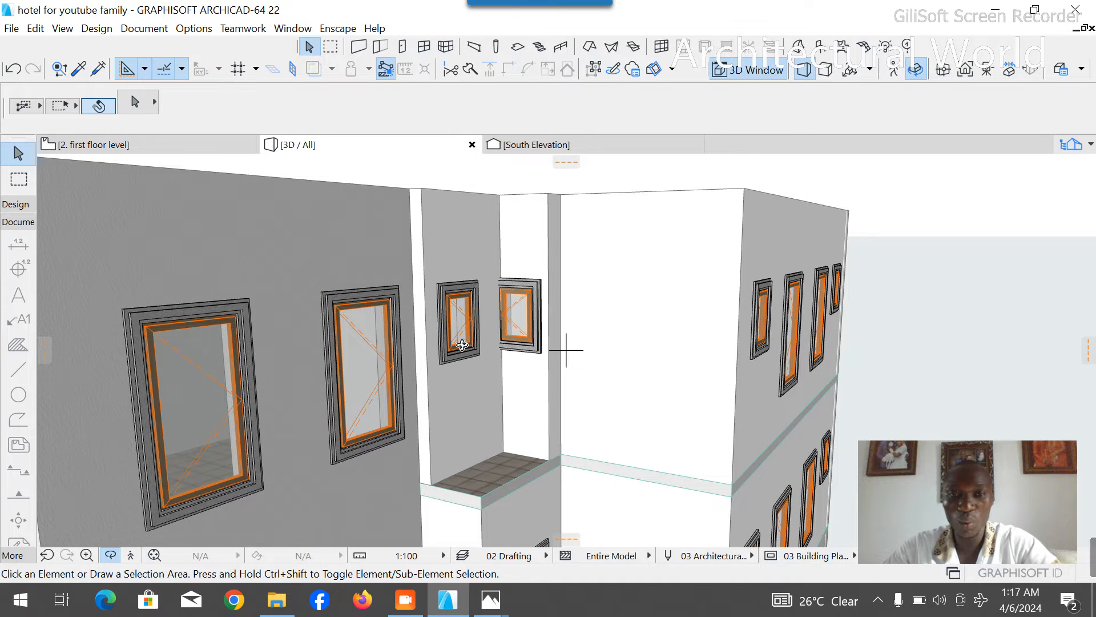
- Return from the 3D view to the first floor plan and copy the Toilet label into the unlabelled room directly north of it
drag(439, 326, 540, 361)
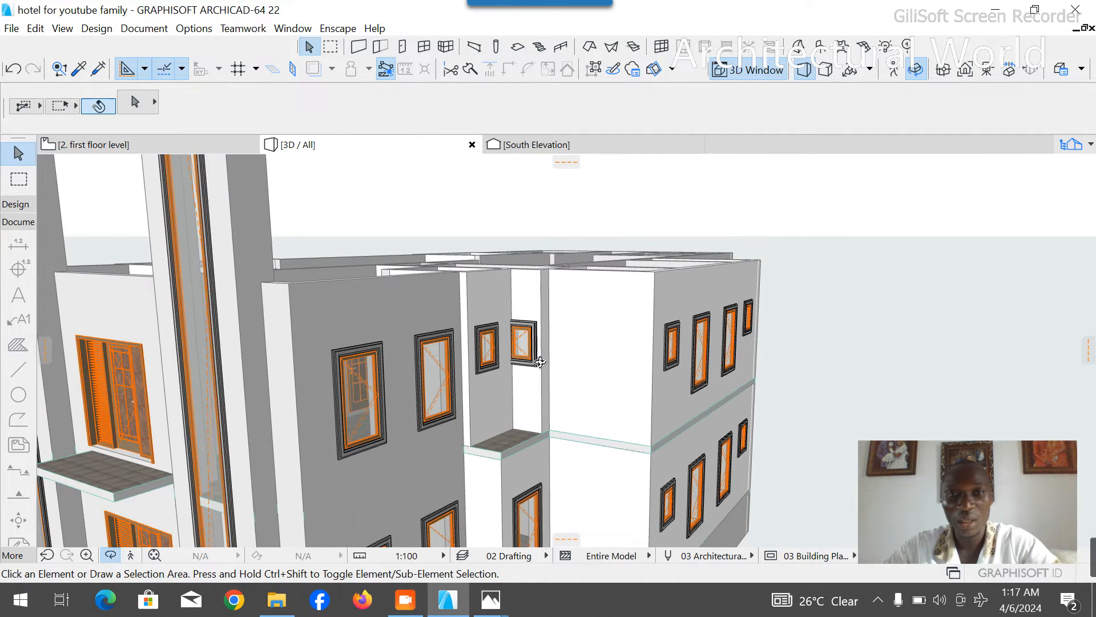
click(146, 144)
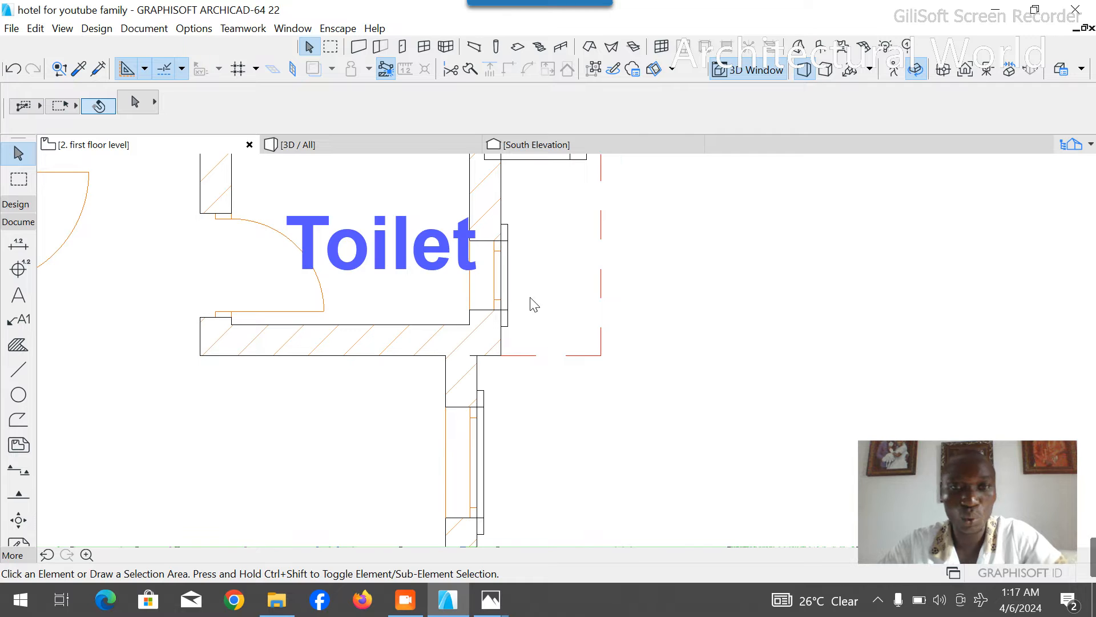
scroll(547, 341, down, 5)
scroll(559, 337, up, 5)
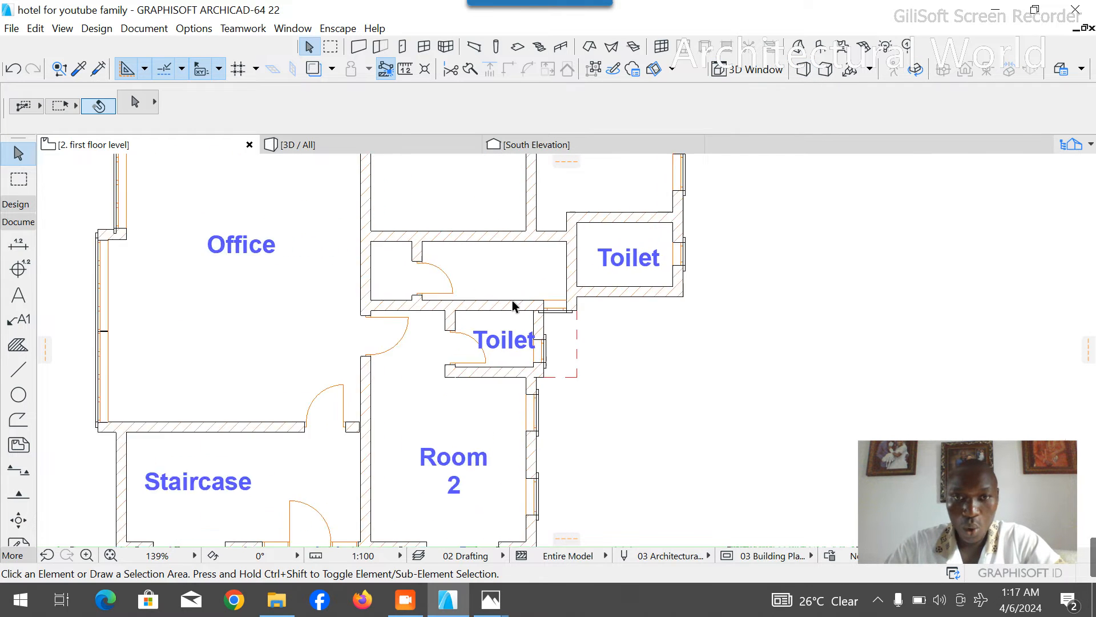
click(497, 366)
click(500, 366)
click(482, 367)
click(481, 368)
key(ctrl)
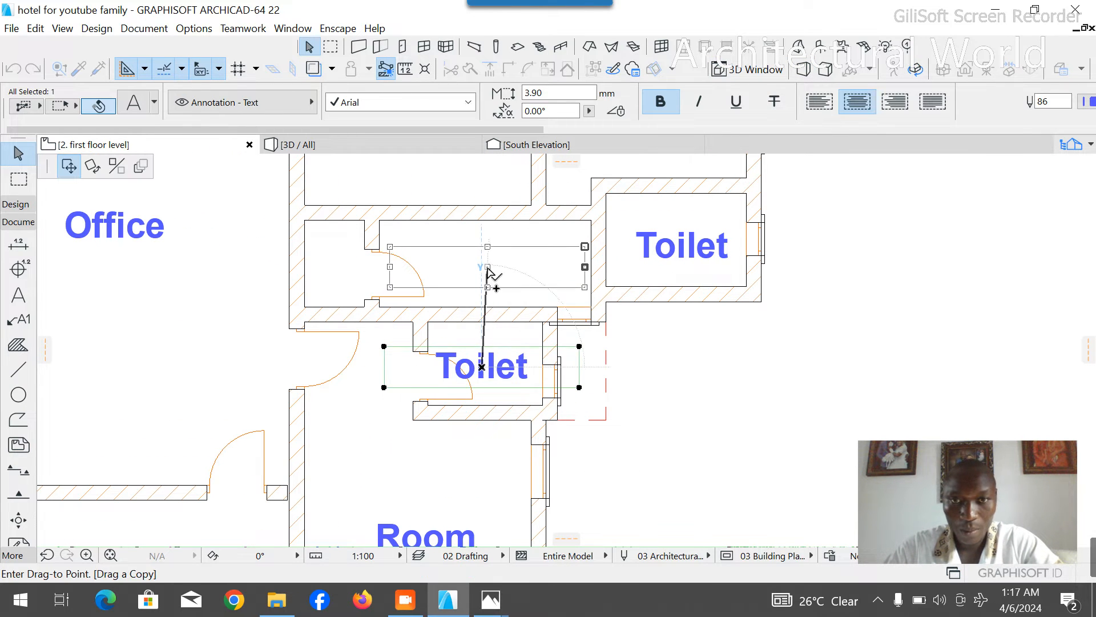
click(488, 269)
scroll(497, 269, down, 5)
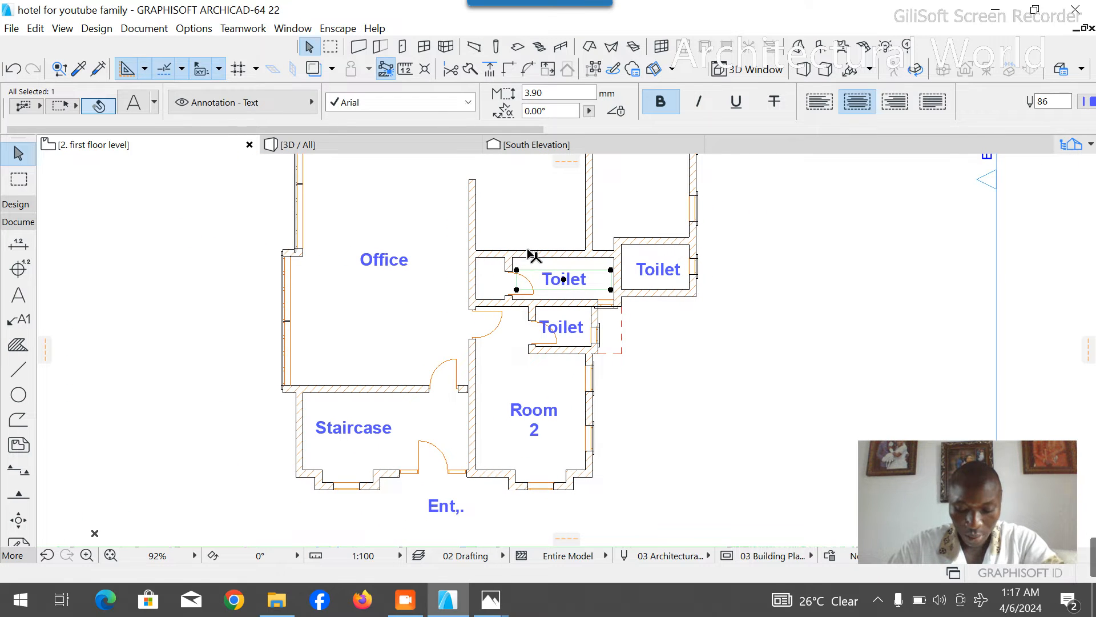
key(Escape)
- Mirror the northern toilet's door north-south and move it flush against the inner face of the toilet's north wall
scroll(516, 310, up, 8)
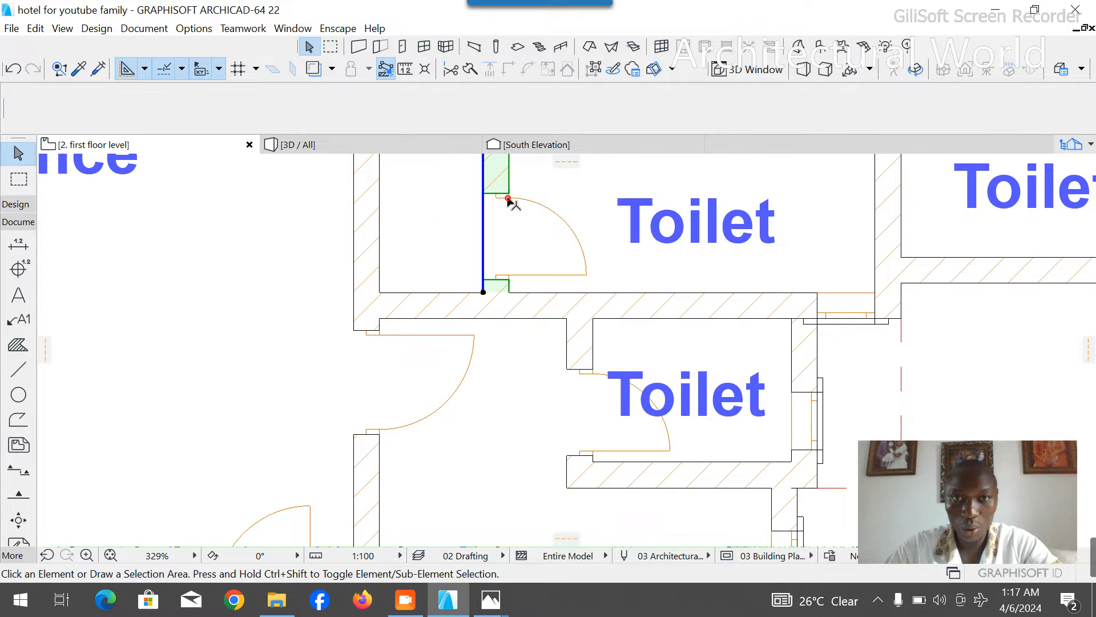
click(497, 197)
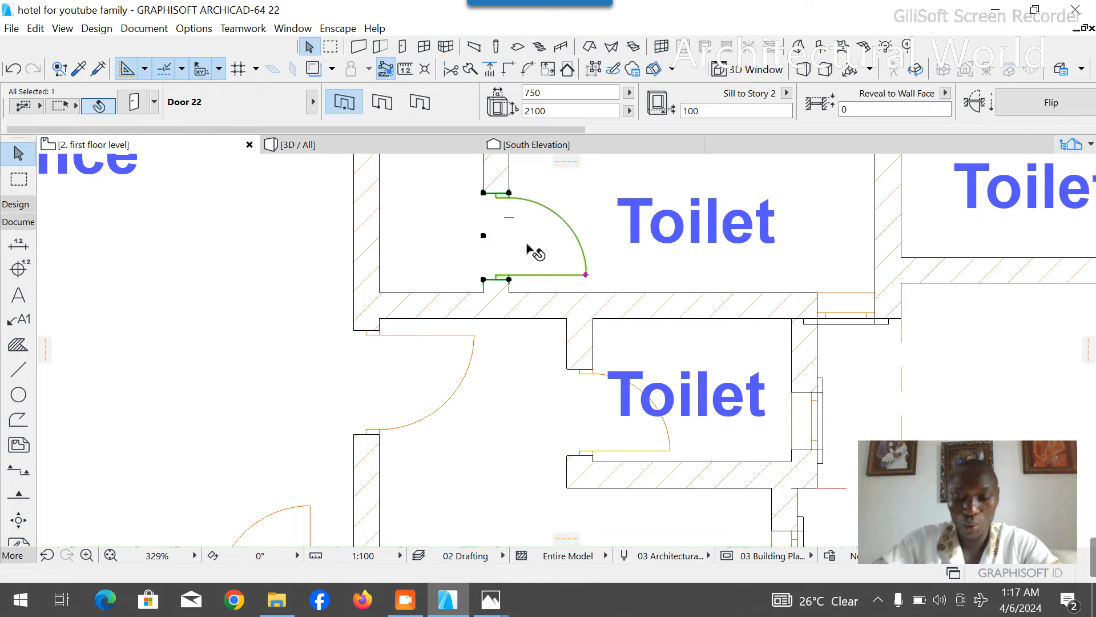
key(ctrl+m)
click(516, 207)
click(537, 208)
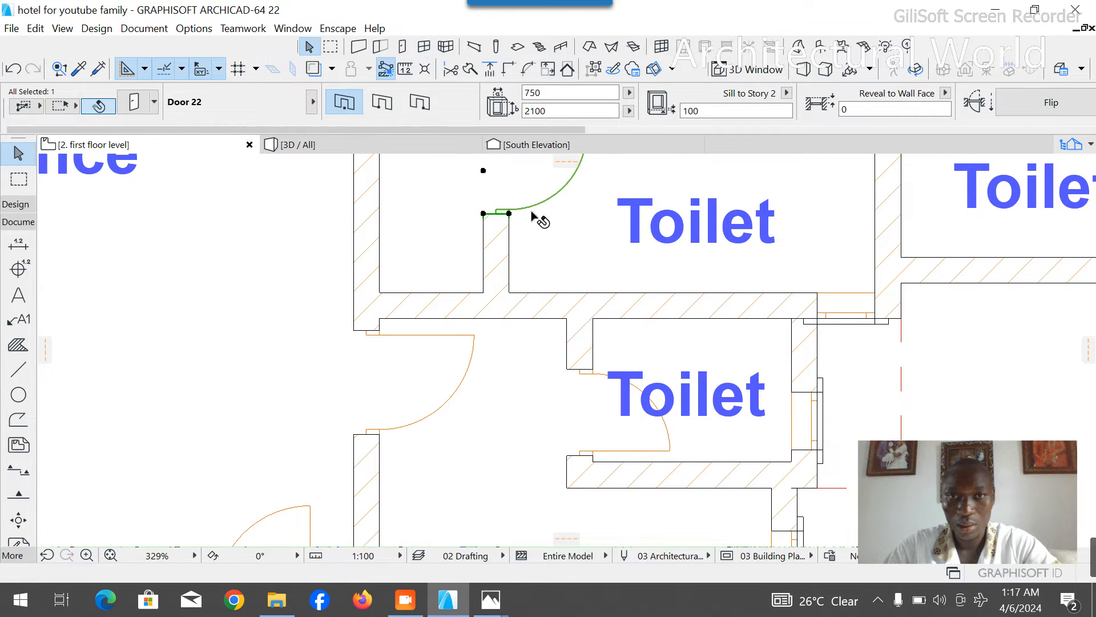
scroll(531, 322, down, 6)
scroll(518, 238, up, 7)
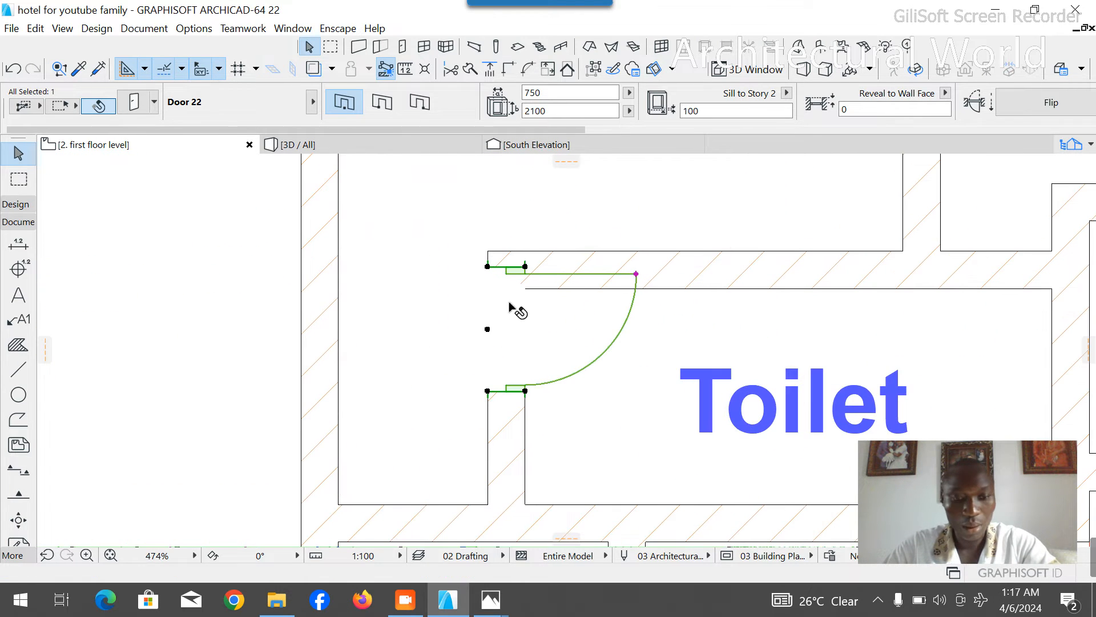
key(ctrl+d)
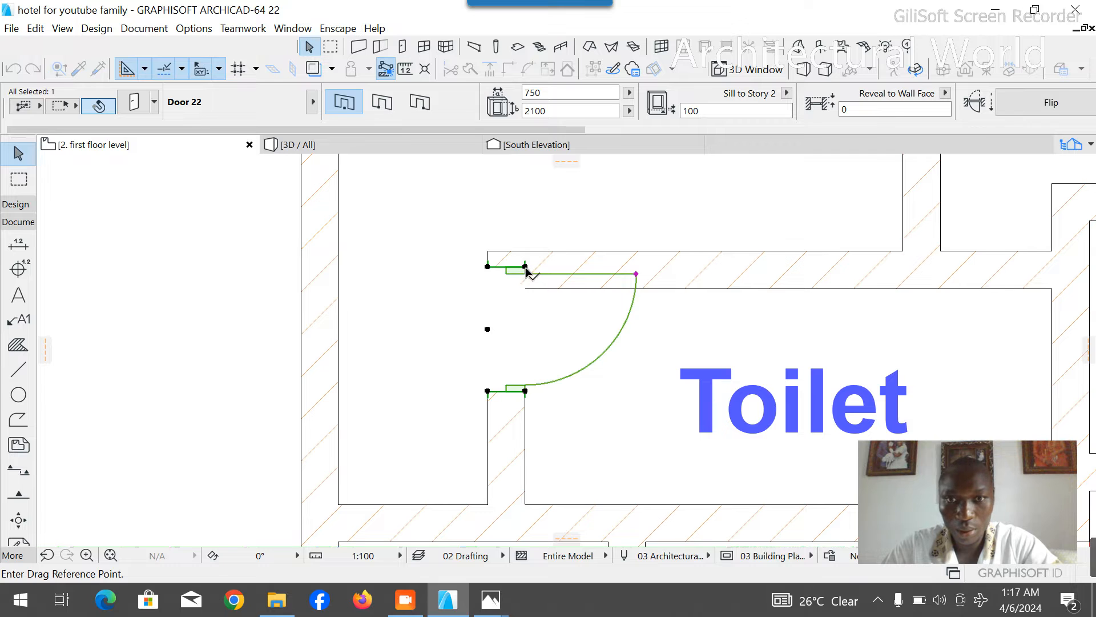
click(543, 345)
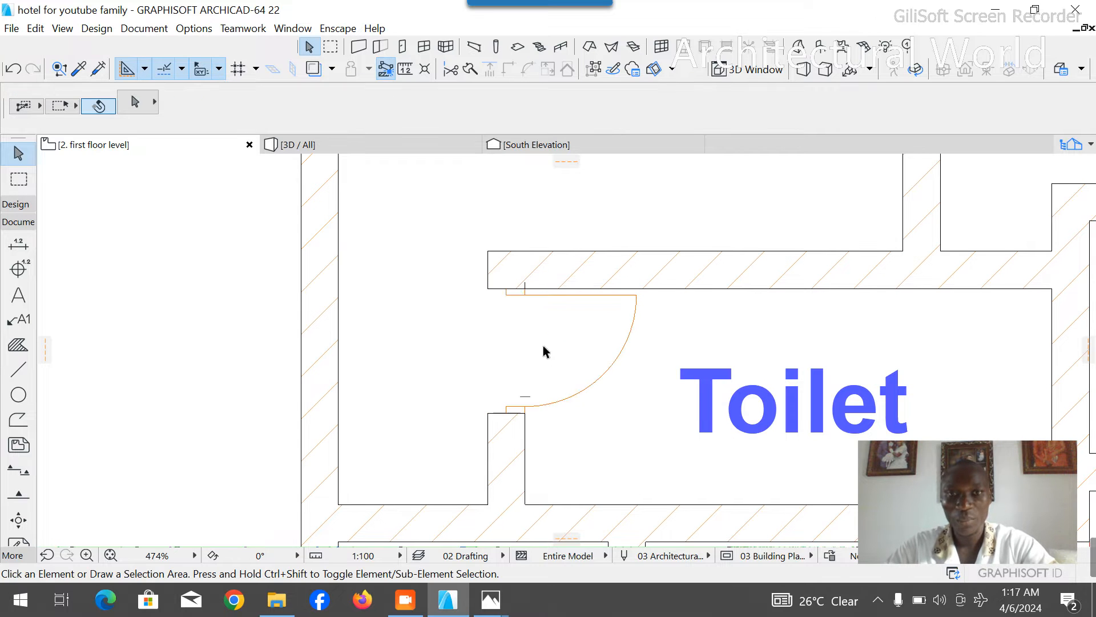
- Draw a dashed guide polyline from the toilet's north wall up the room's east wall, then west across the Bar area
scroll(543, 354, down, 6)
scroll(542, 365, down, 3)
scroll(501, 299, up, 2)
scroll(511, 313, up, 1)
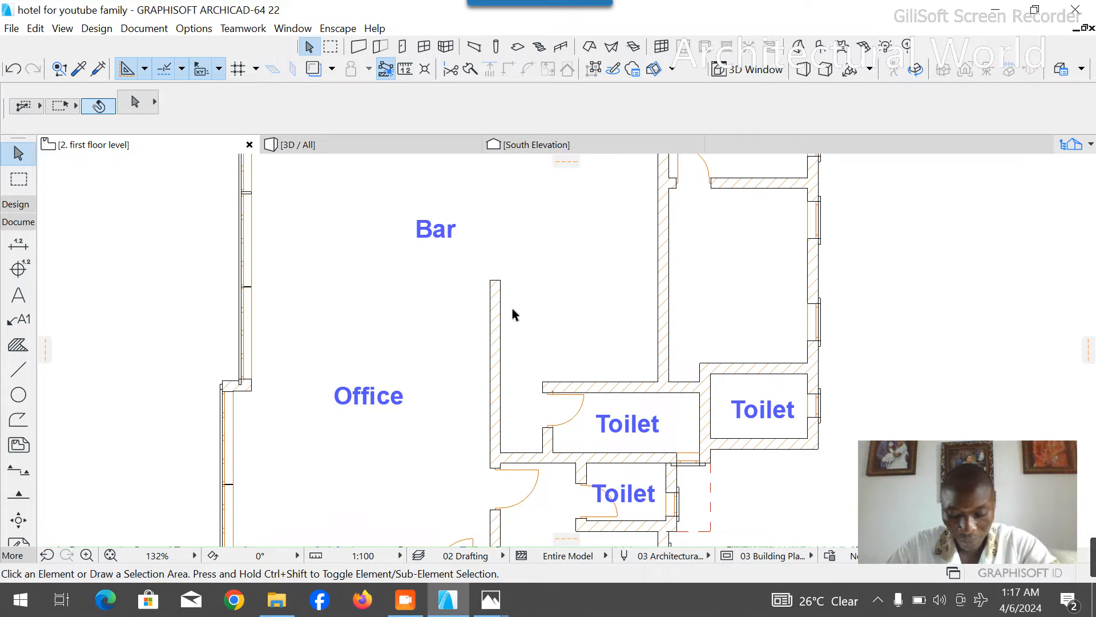
click(18, 370)
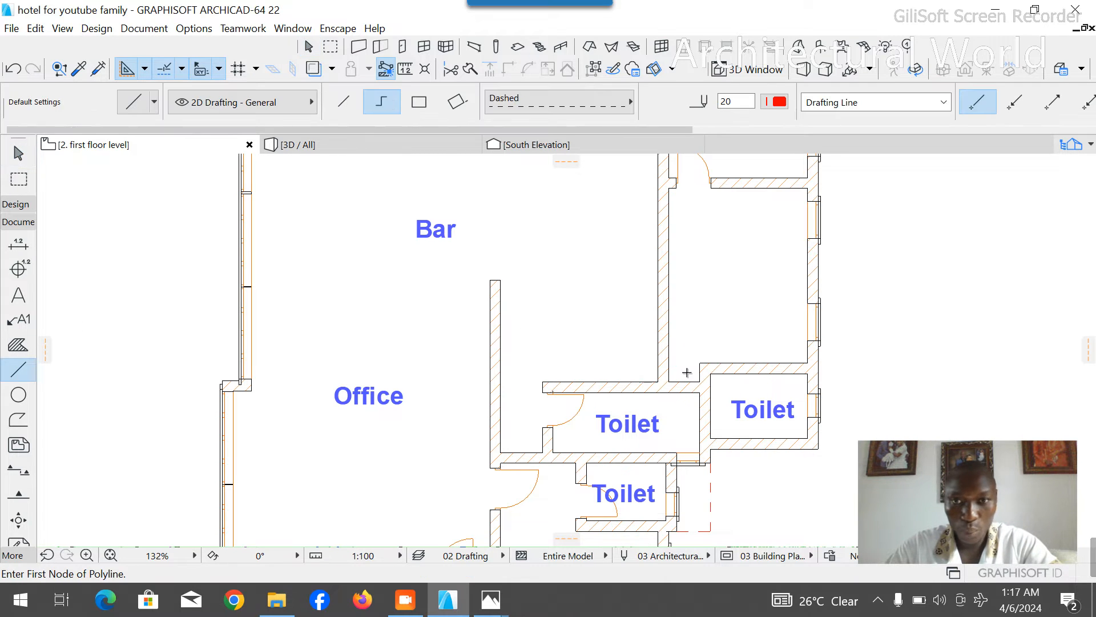
scroll(646, 370, up, 2)
scroll(661, 390, up, 1)
click(662, 383)
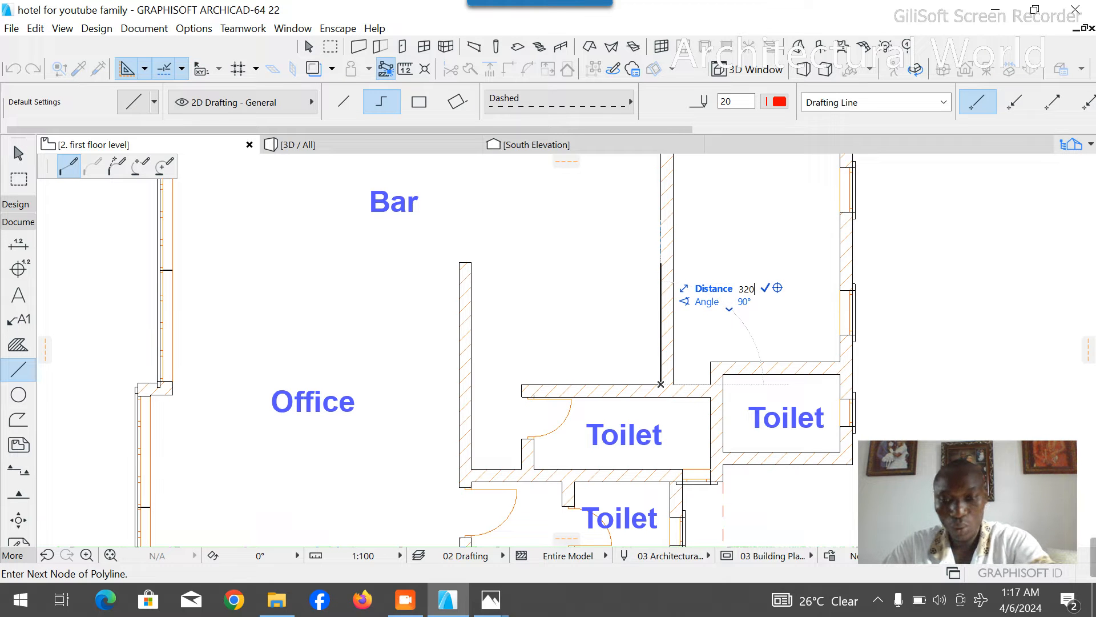
click(660, 207)
scroll(636, 316, down, 3)
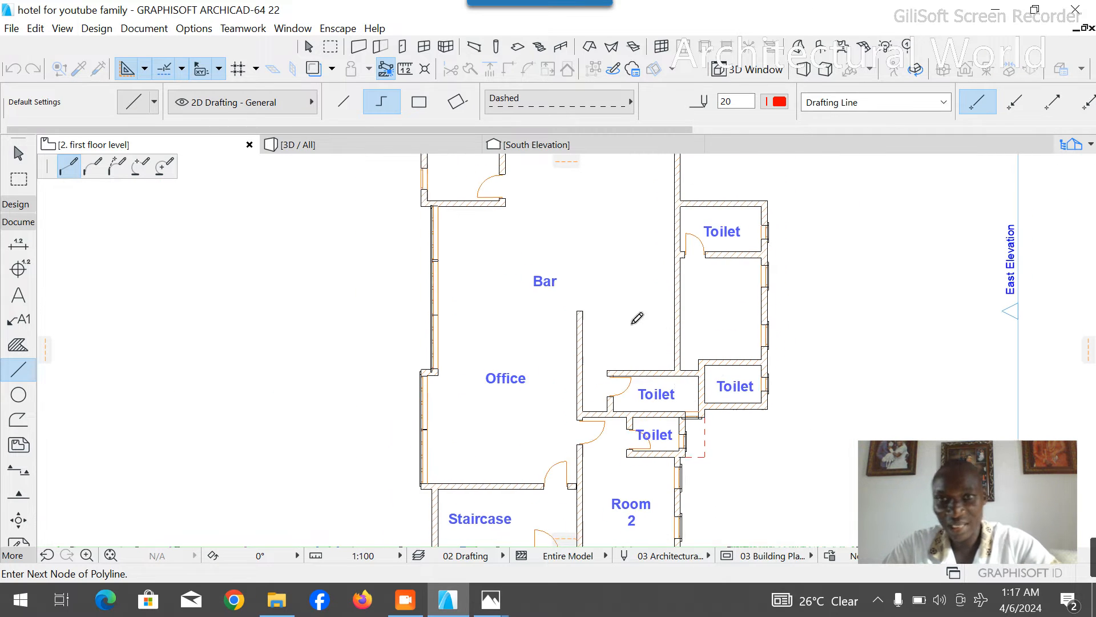
click(484, 283)
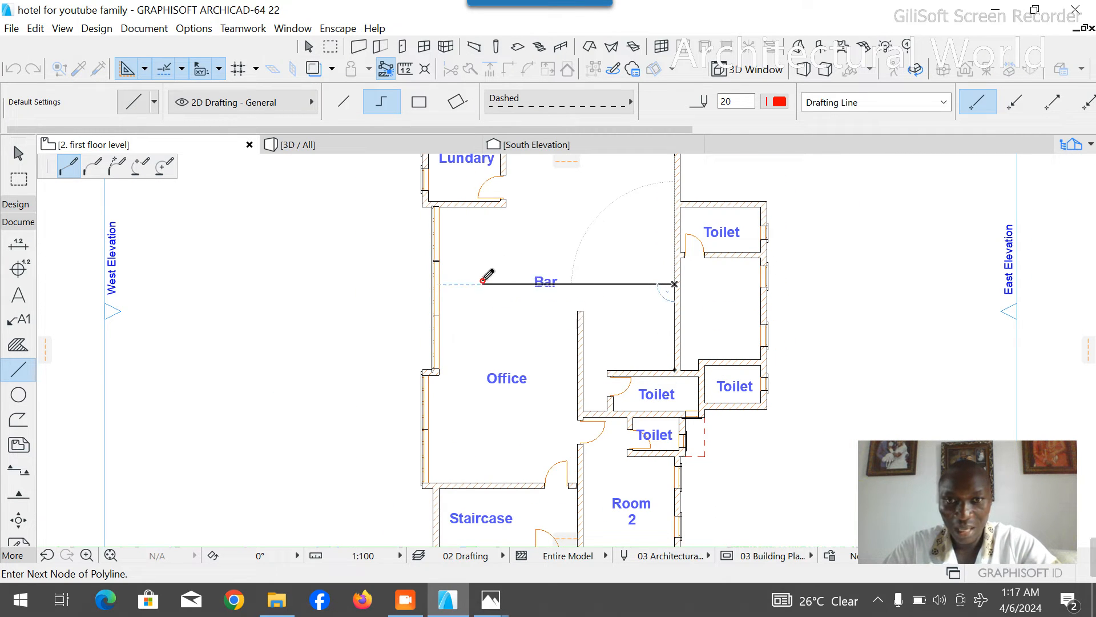
right_click(510, 217)
click(543, 329)
- Stretch the wall east of the office north through the bar area to near the M-Toilets' south wall
click(578, 304)
scroll(573, 323, up, 3)
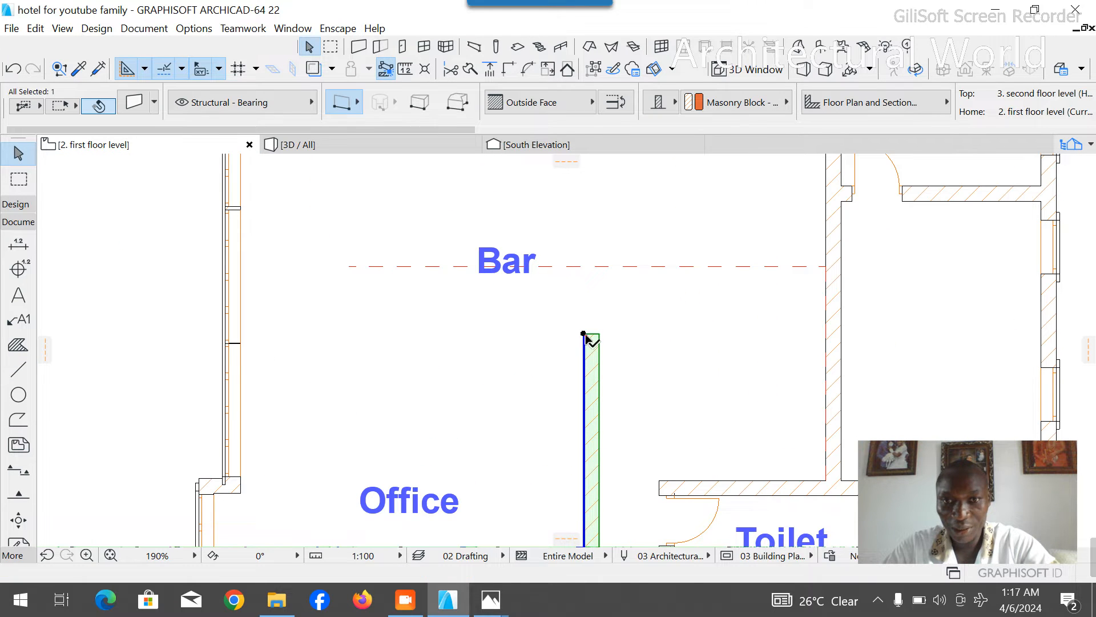
click(584, 334)
scroll(563, 381, down, 3)
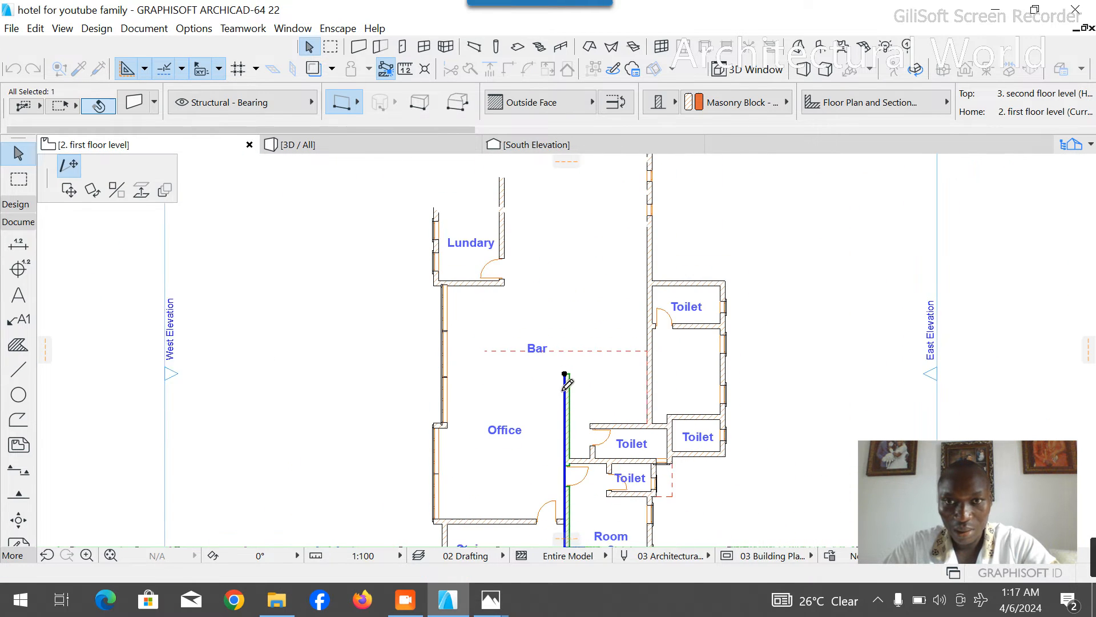
click(565, 220)
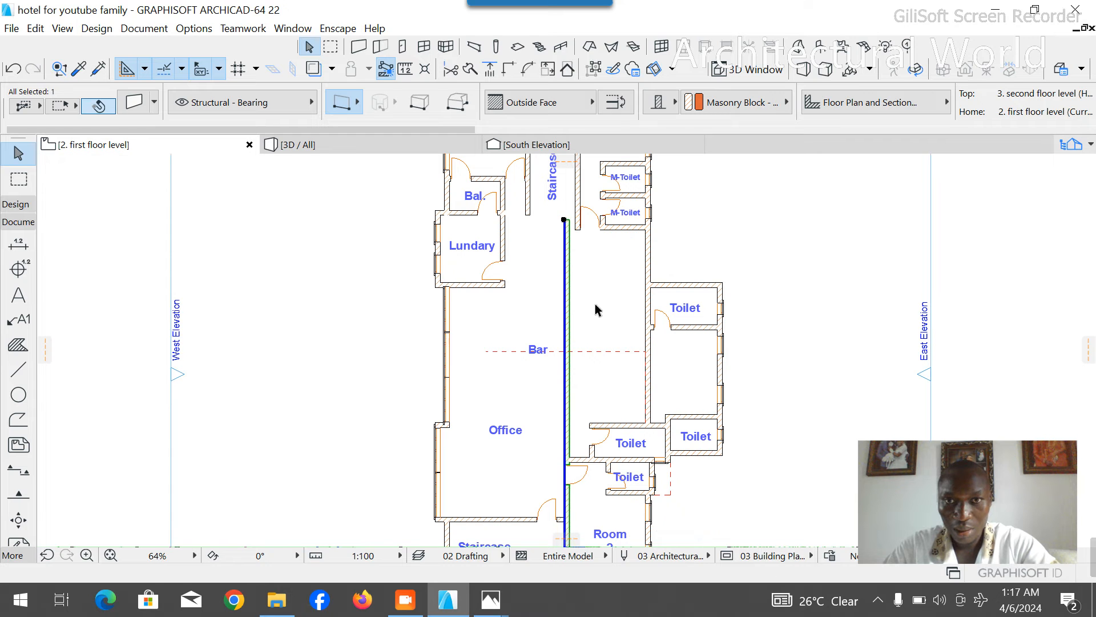
click(595, 304)
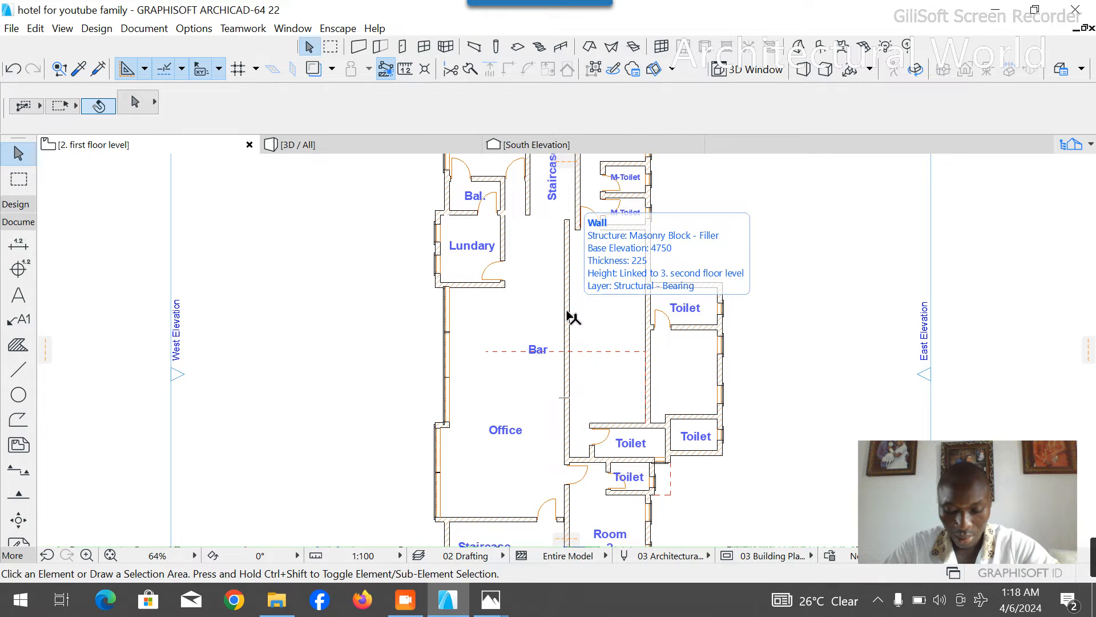
- Copy the toilet's north wall northward, placing it just above the dashed guide line east of the Bar area
scroll(572, 416, down, 3)
scroll(582, 360, up, 6)
scroll(569, 318, down, 5)
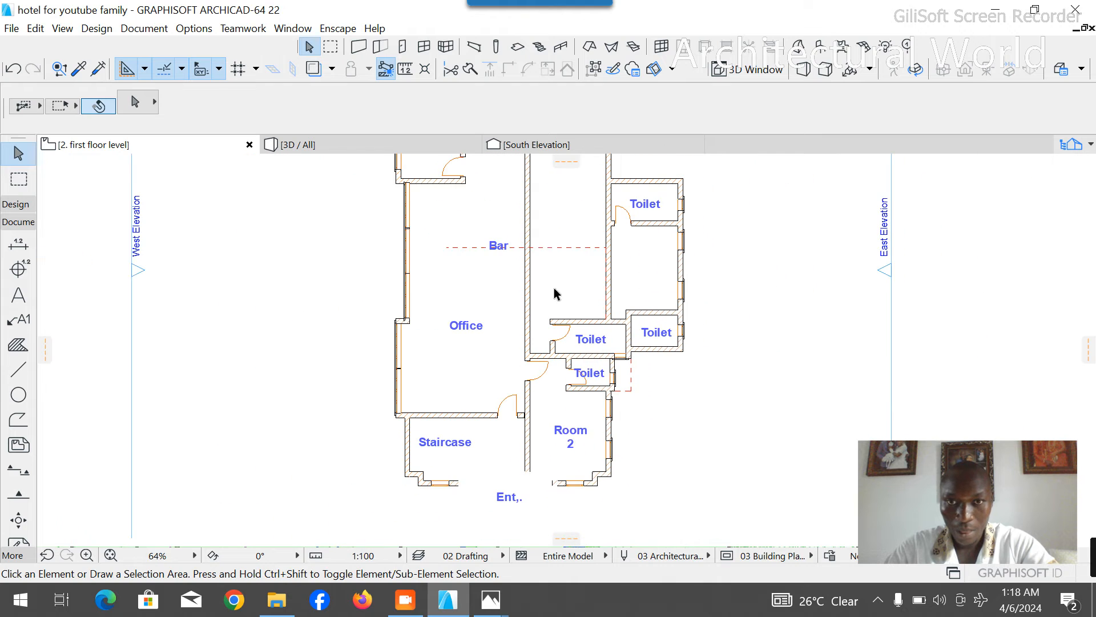
click(562, 247)
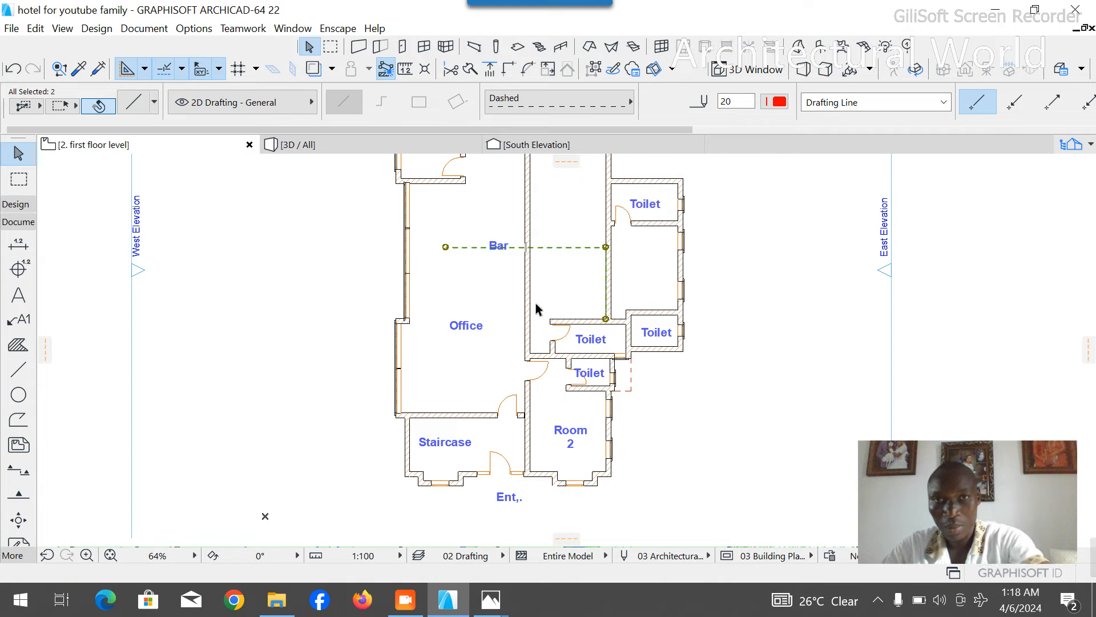
scroll(582, 325, up, 5)
click(592, 313)
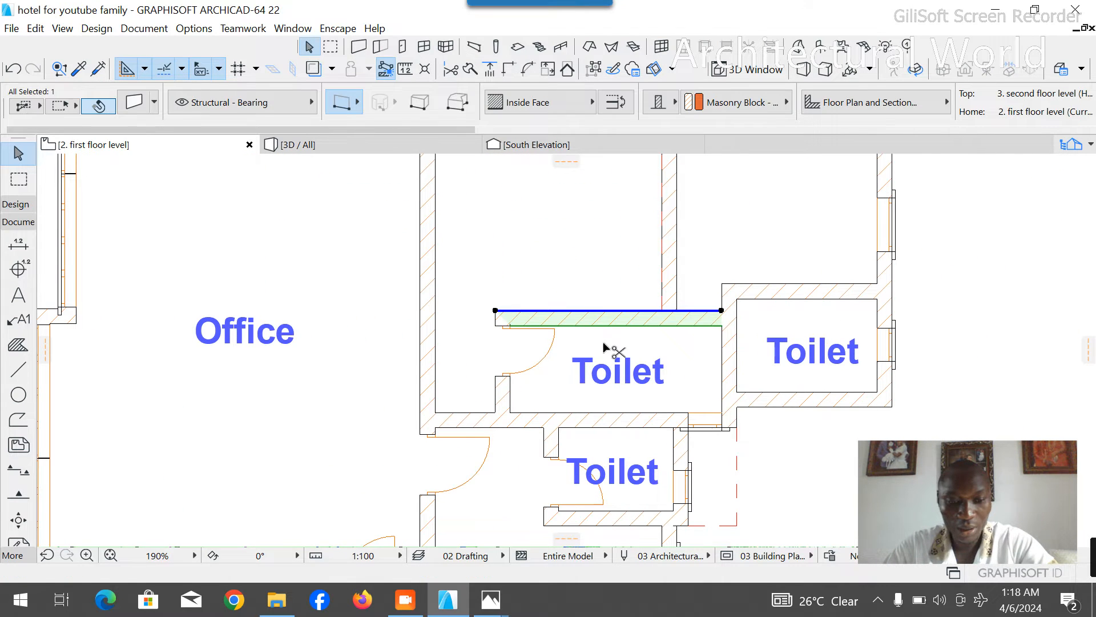
click(721, 310)
scroll(682, 384, down, 5)
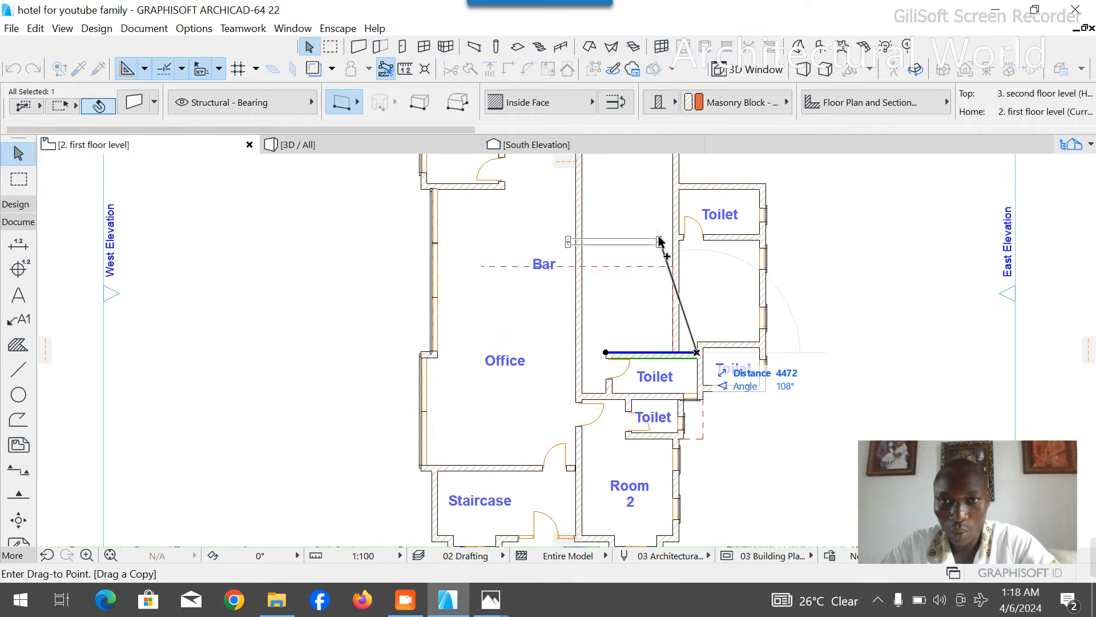
scroll(664, 245, up, 5)
click(670, 247)
- Move the copied wall so its southeast corner meets the dashed guide line at the room's east wall
key(ctrl+d)
scroll(678, 296, up, 5)
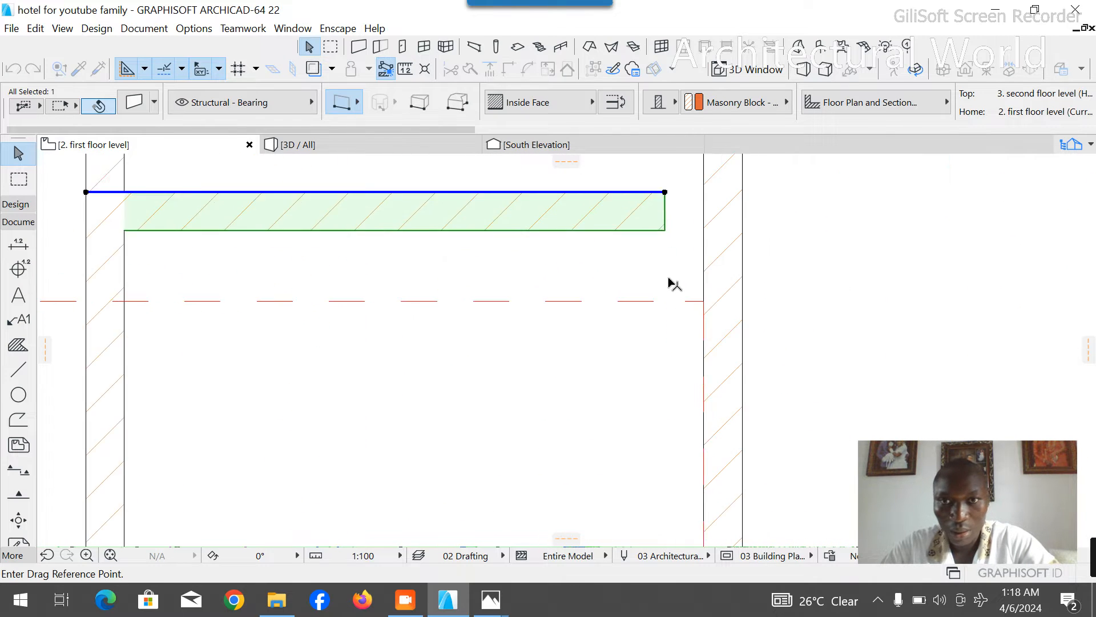
click(660, 205)
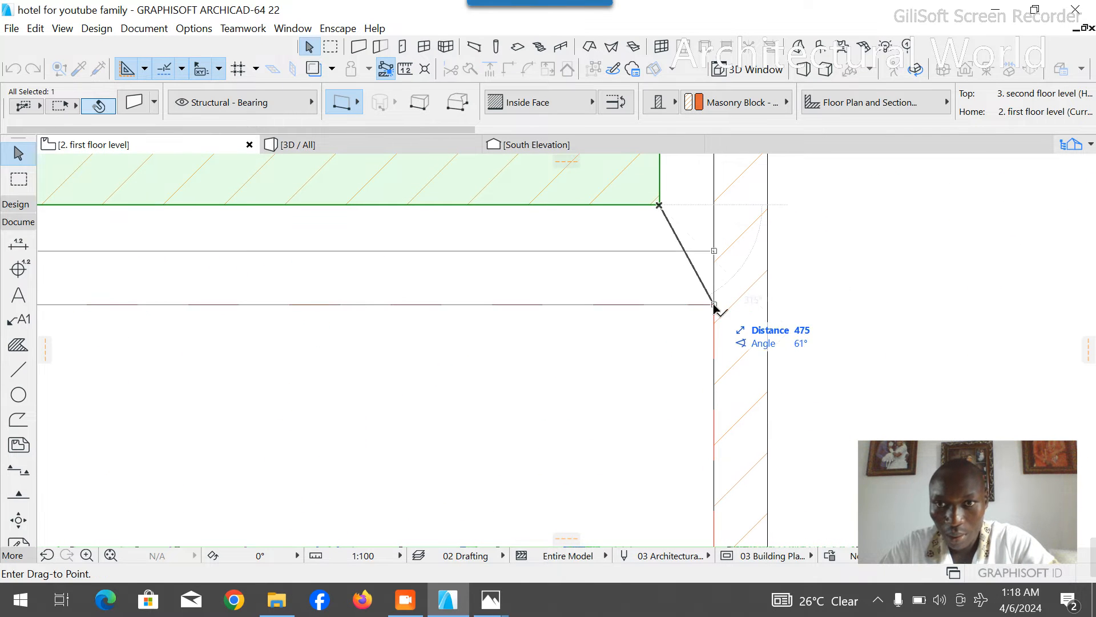
click(709, 308)
scroll(708, 307, down, 4)
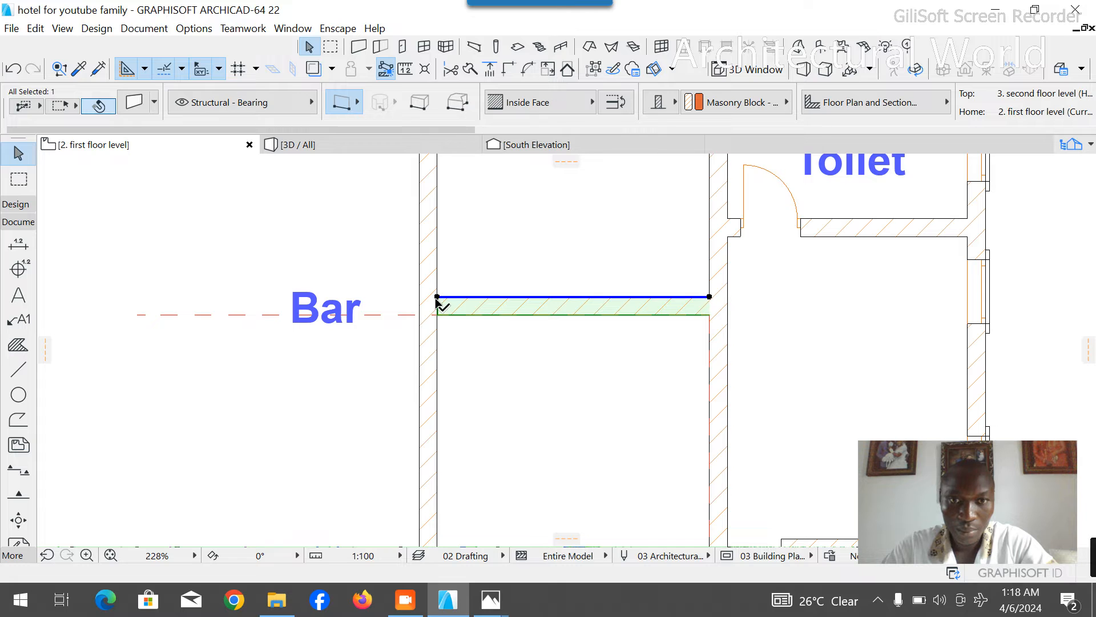
- Delete the dashed guide lines crossing the Bar area and running along the new room's east wall
click(380, 314)
key(Delete)
click(470, 308)
scroll(439, 302, up, 3)
scroll(416, 303, up, 1)
click(435, 304)
key(Escape)
scroll(516, 253, down, 2)
scroll(515, 252, down, 3)
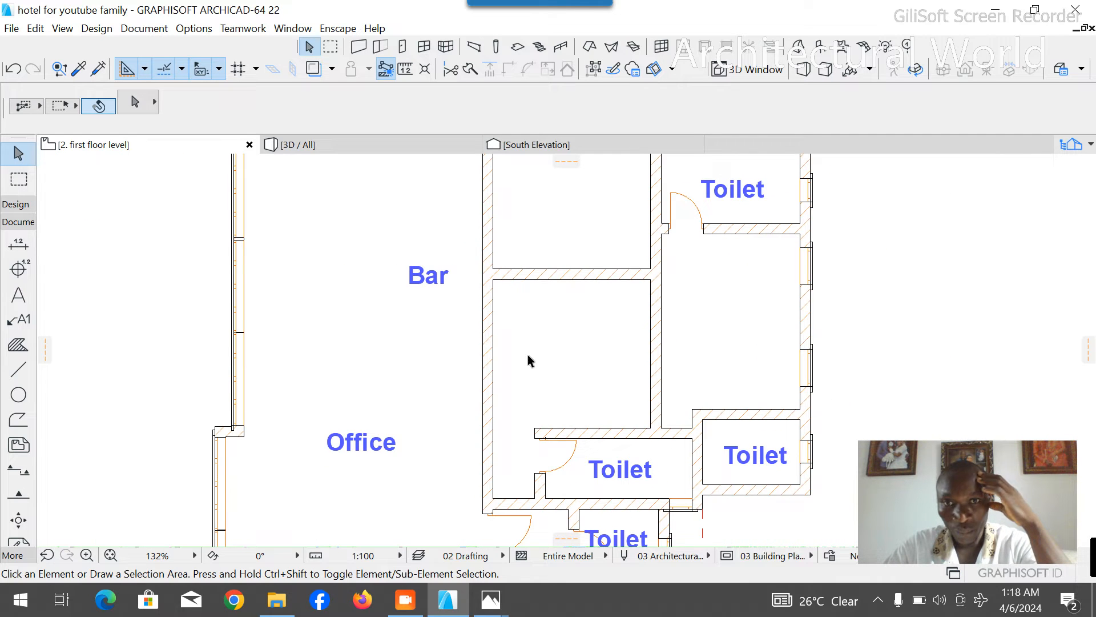
- Place a 900 mm wide door in the wall east of the Office, opening into the new room beside the Toilet
scroll(511, 350, down, 1)
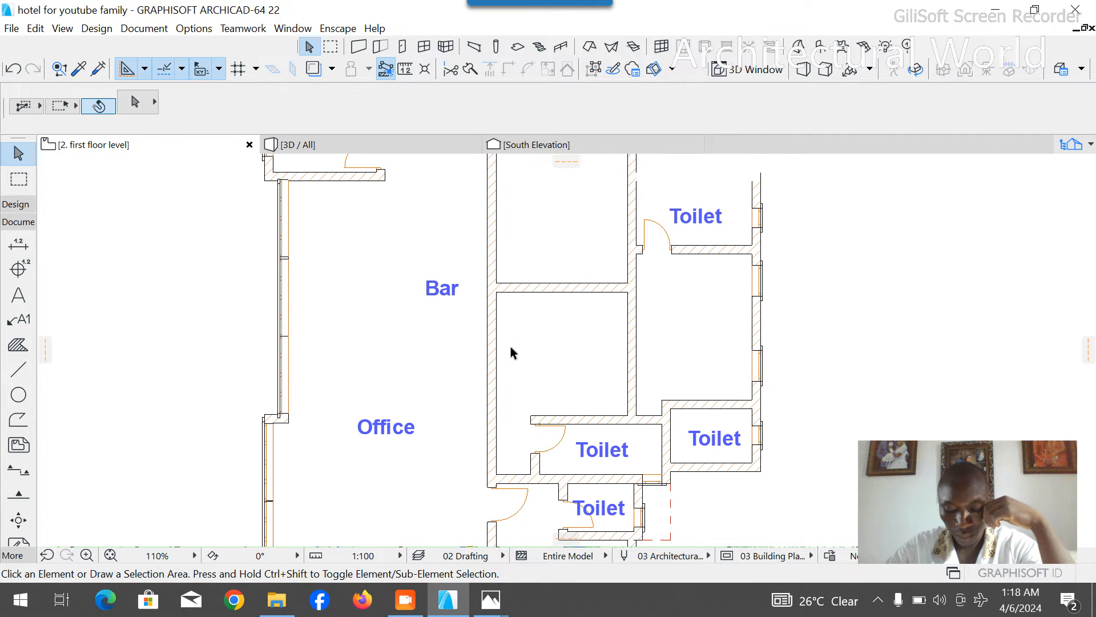
scroll(502, 420, up, 3)
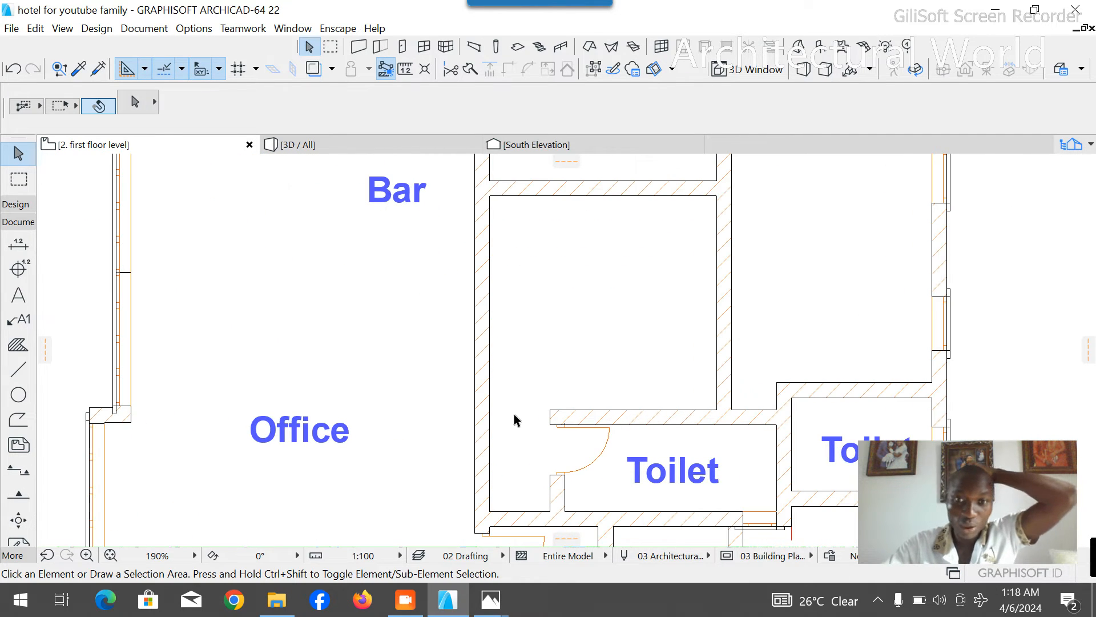
scroll(486, 364, down, 1)
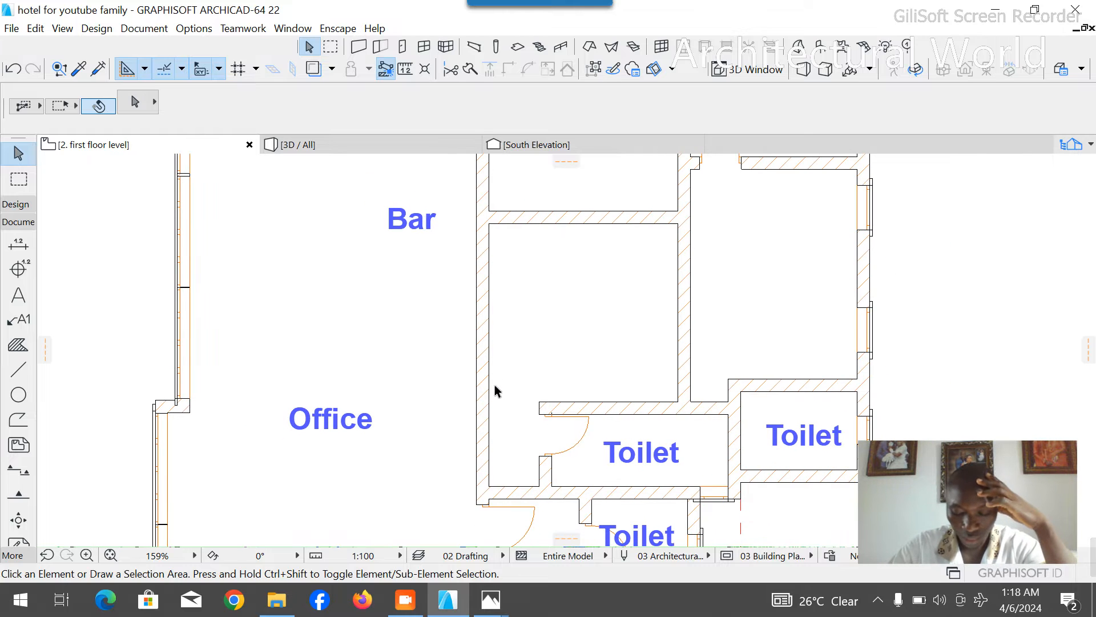
click(17, 206)
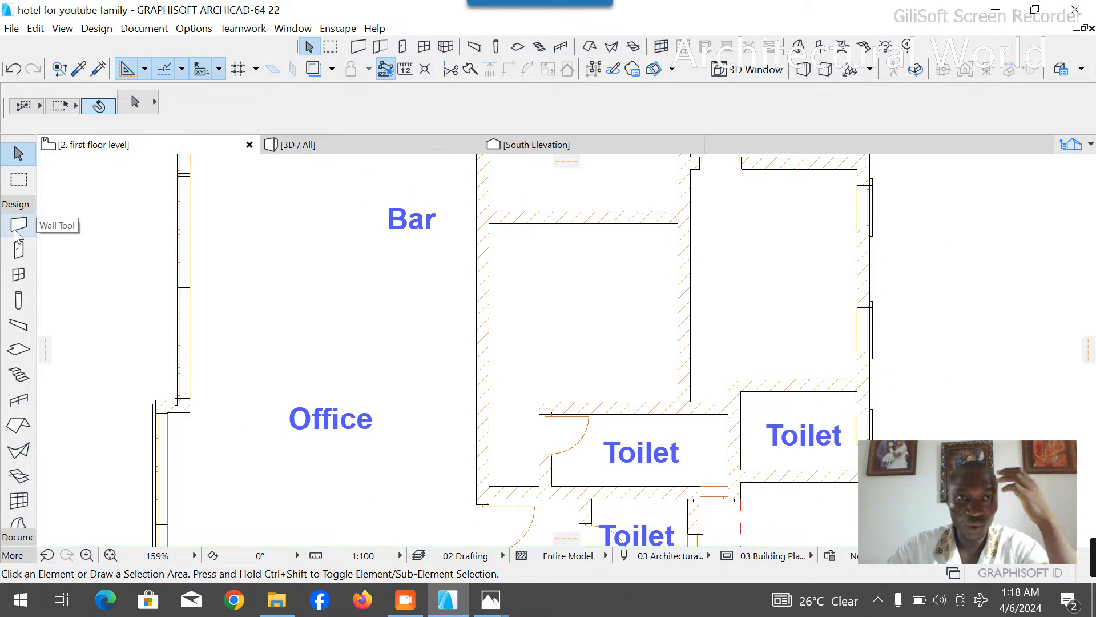
click(19, 224)
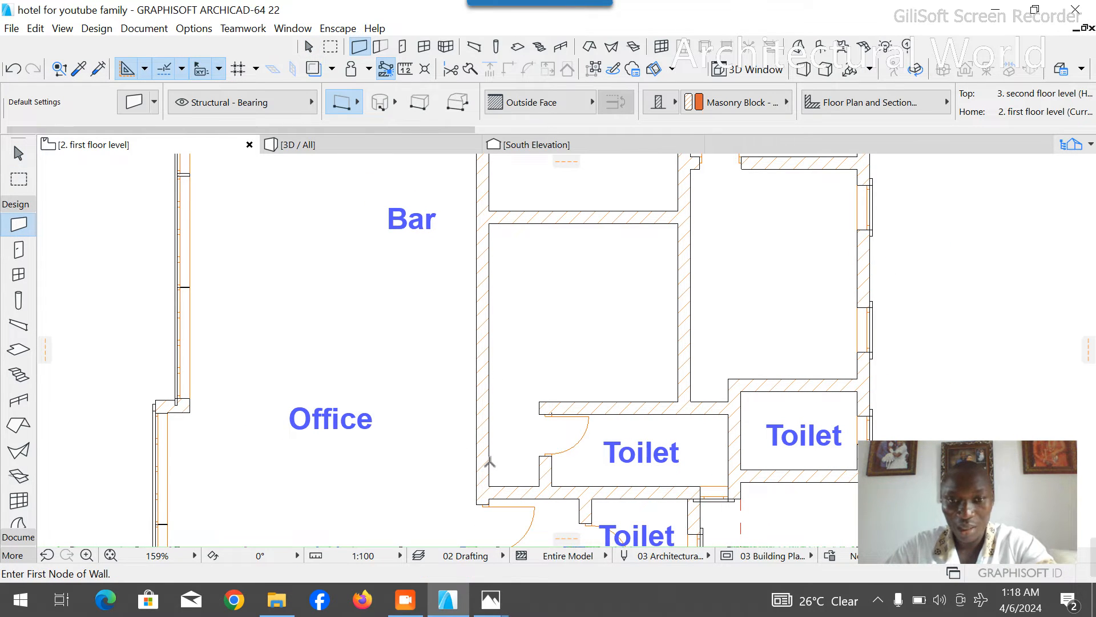
click(19, 250)
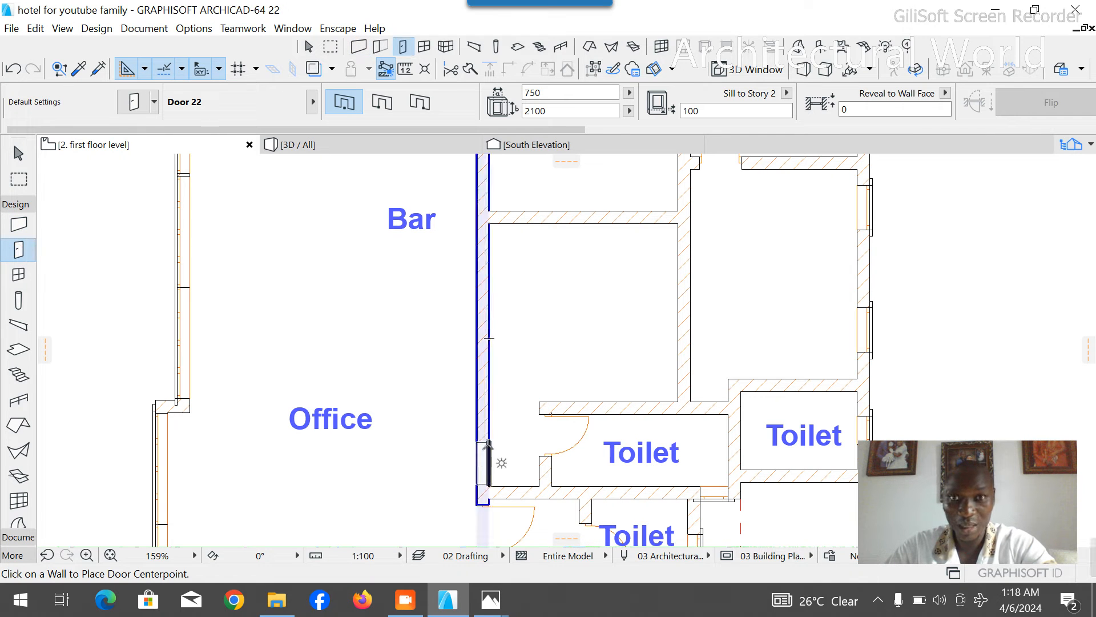
click(532, 92)
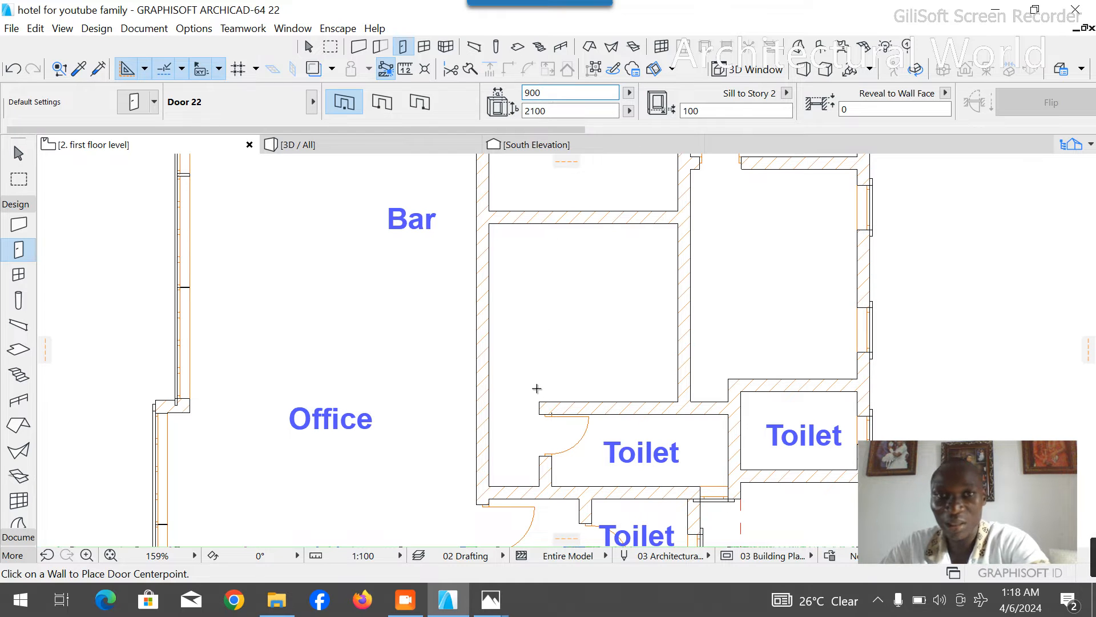
click(490, 452)
click(502, 478)
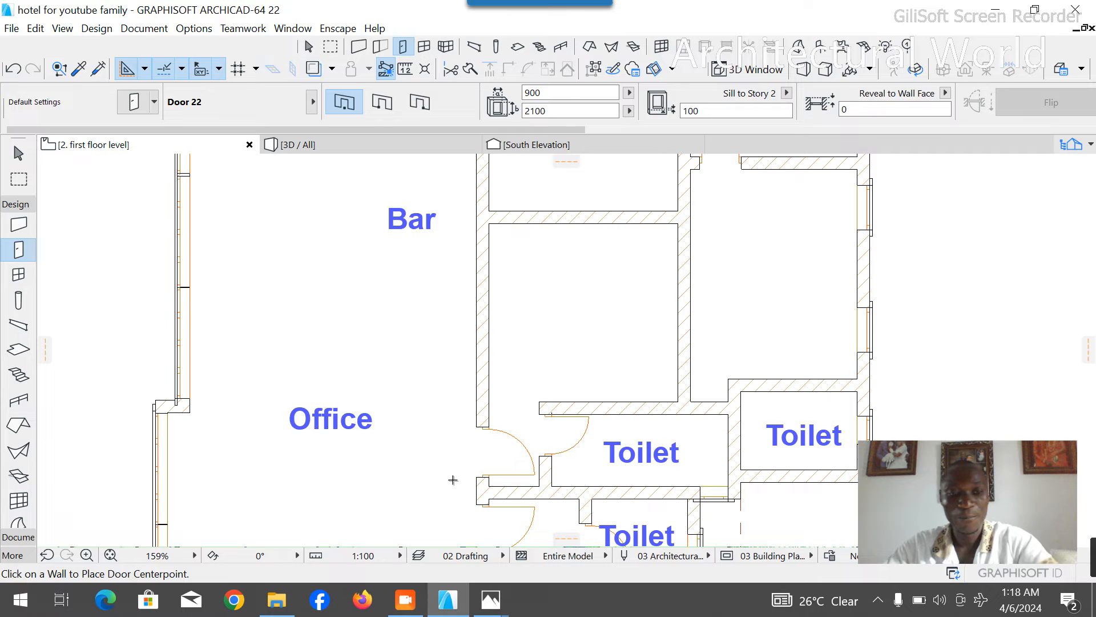
key(Escape)
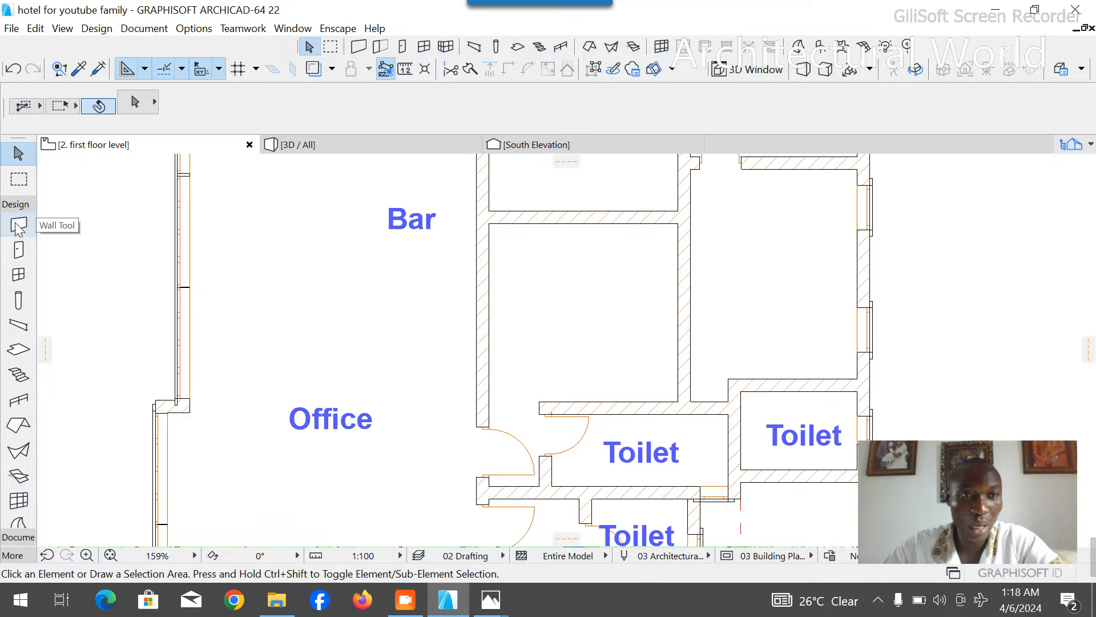
- Place two 800 by 1500 mm windows with a 730 mm sill in the new room's west wall, north of the door
click(18, 274)
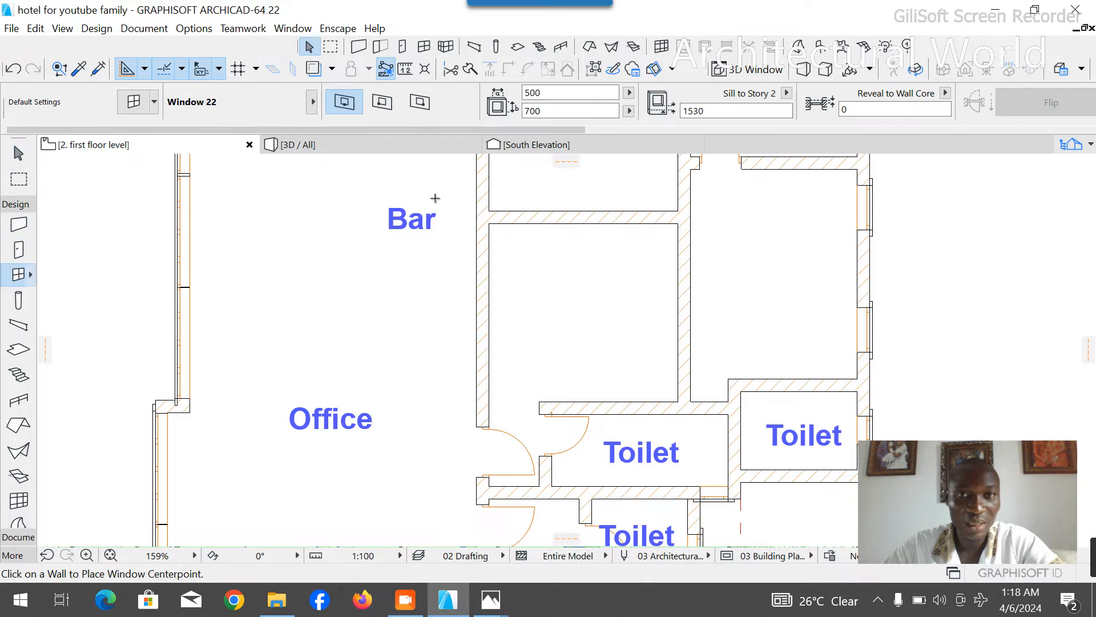
text(800)
key(Tab)
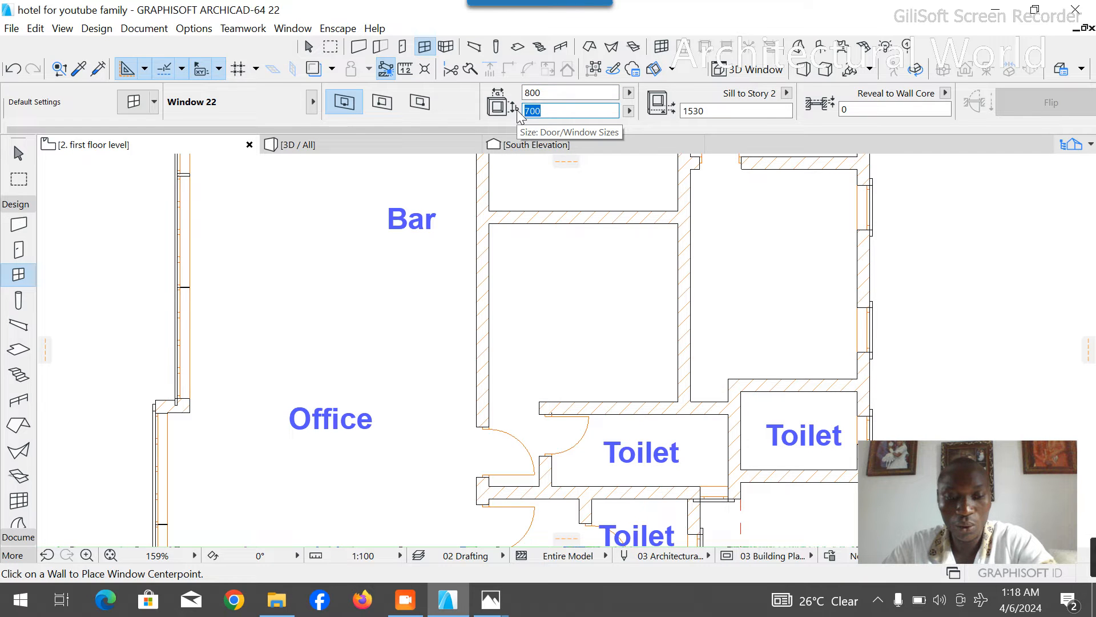
text(1500)
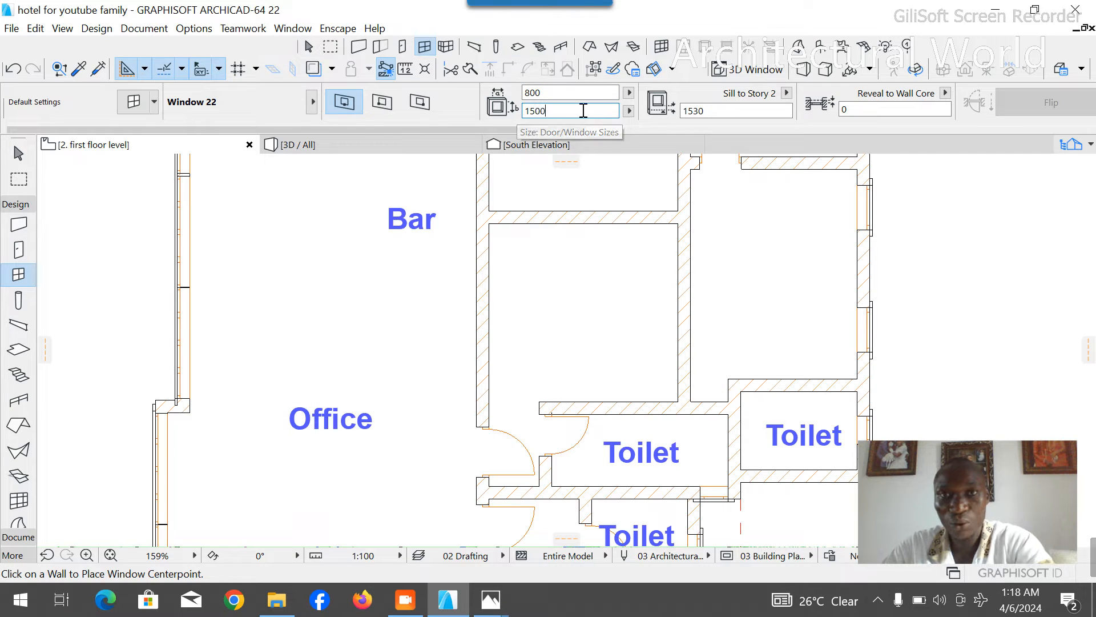
key(Tab)
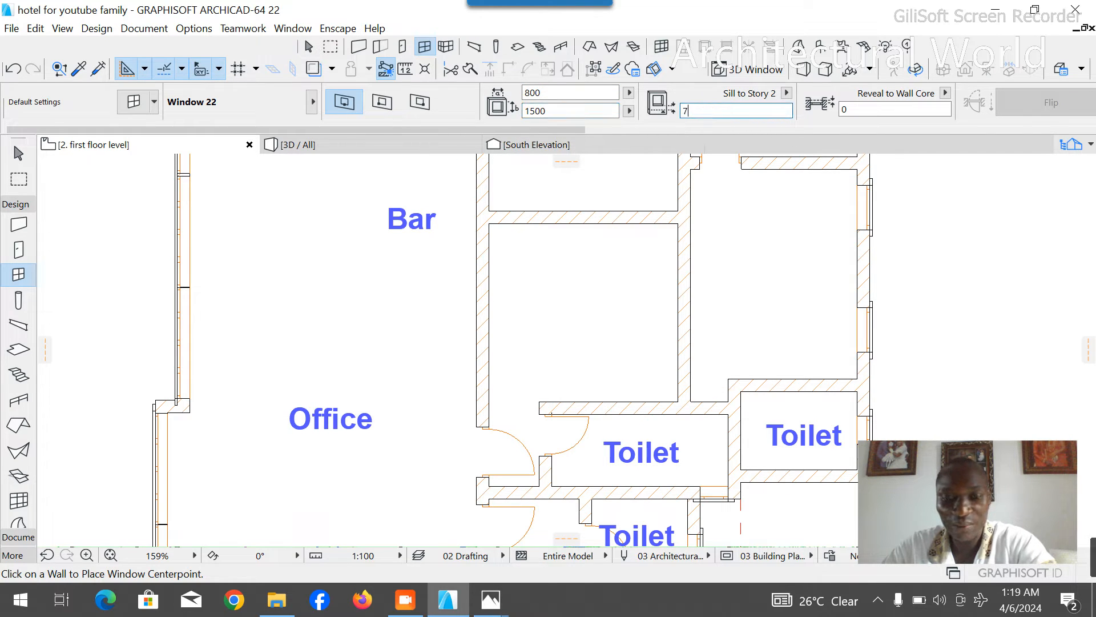
click(483, 261)
click(426, 257)
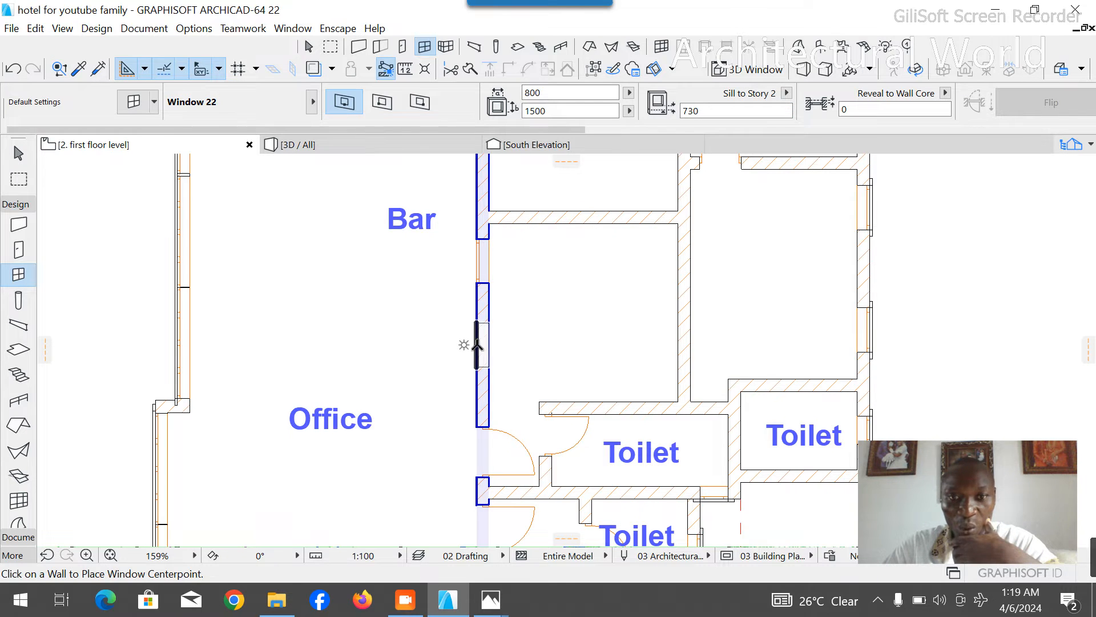
key(Escape)
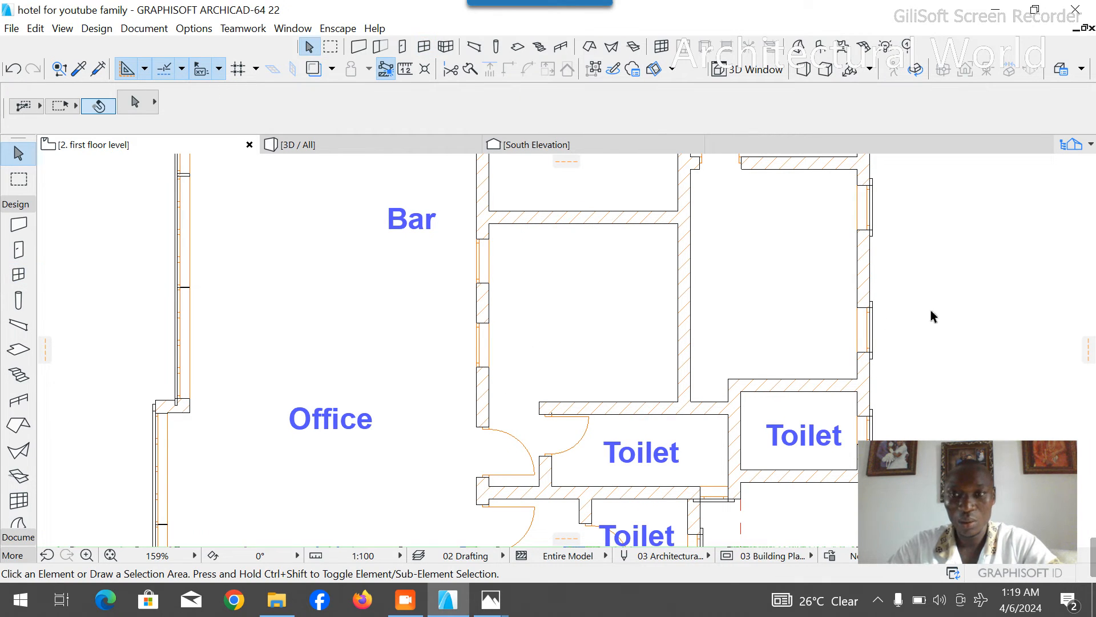
- Rotate a copy of the architrave on the east wall's lower bedroom window by 180 degrees about its upper outer corner
click(877, 308)
key(ctrl+alt+e)
click(870, 309)
click(875, 250)
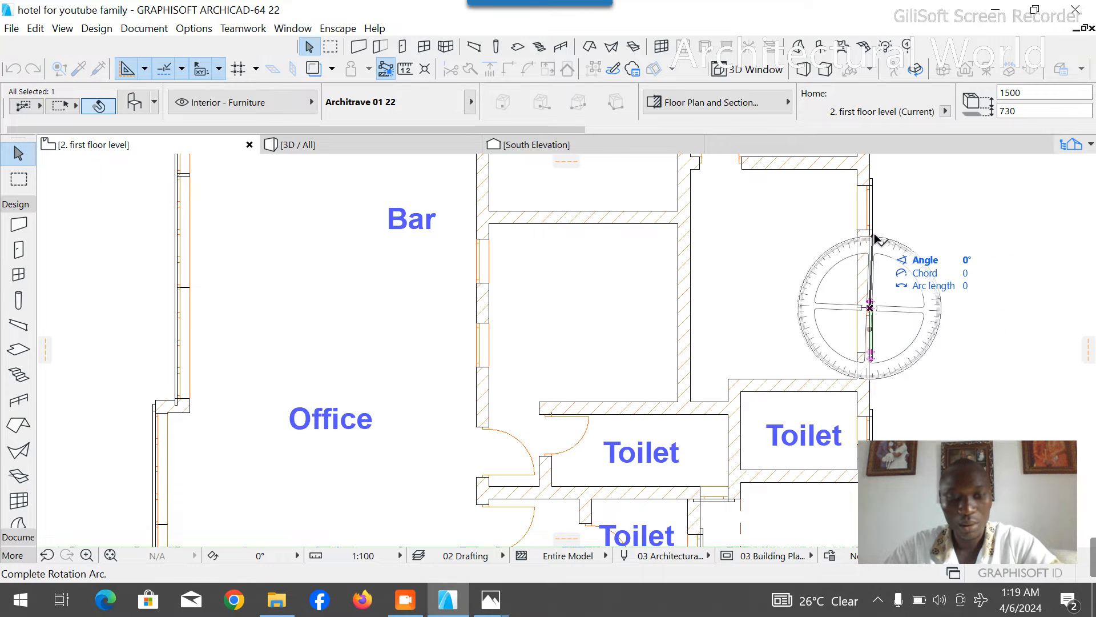
click(876, 241)
key(ctrl+alt+e)
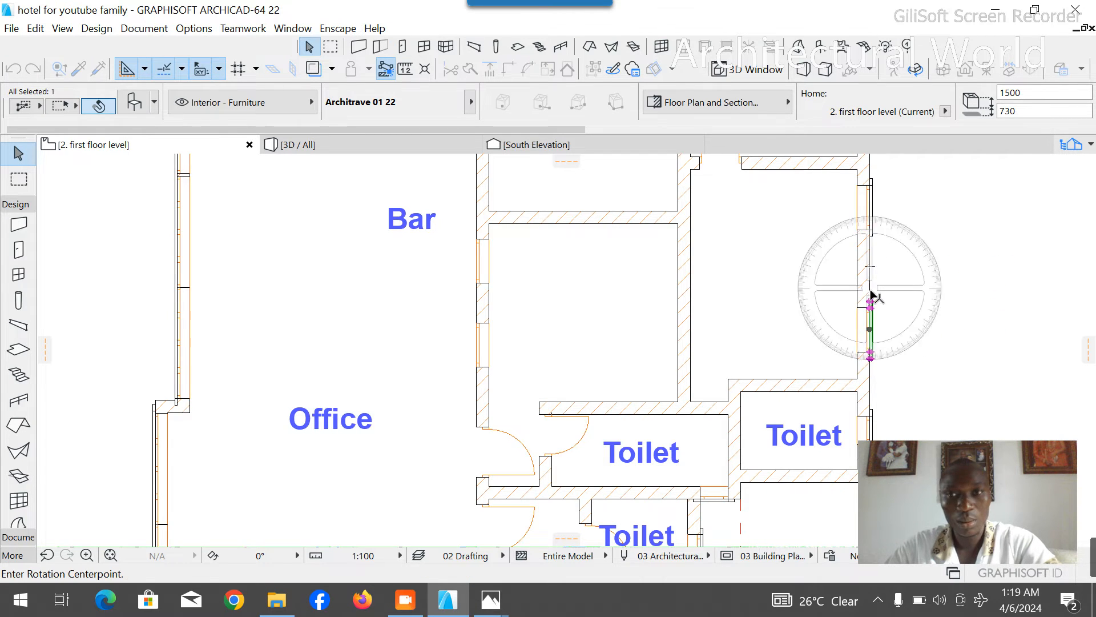
scroll(871, 296, up, 5)
click(869, 301)
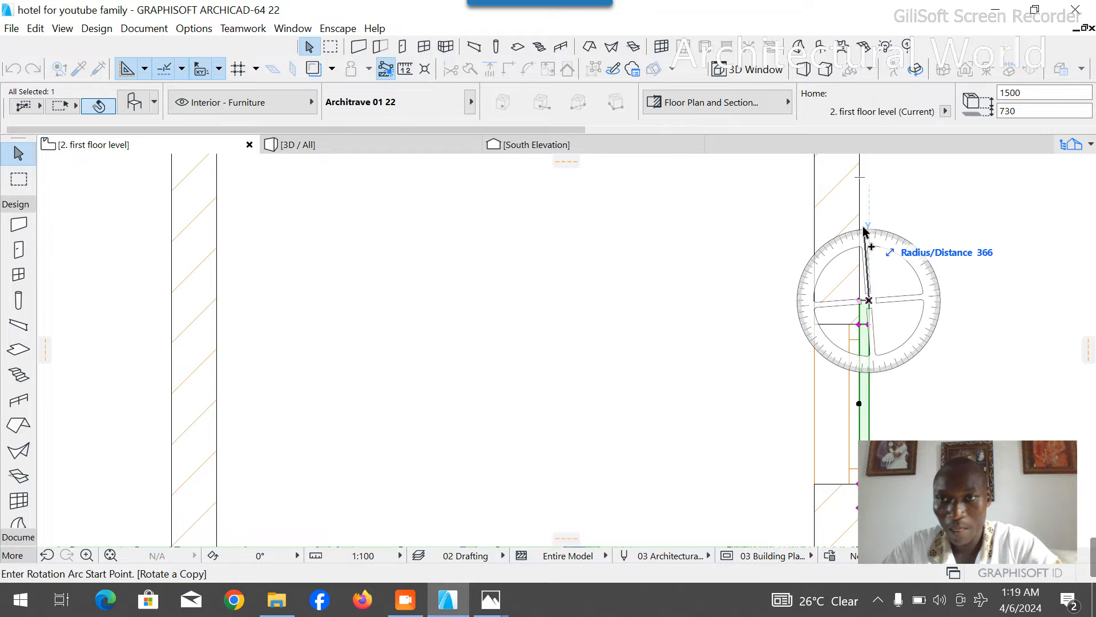
click(869, 206)
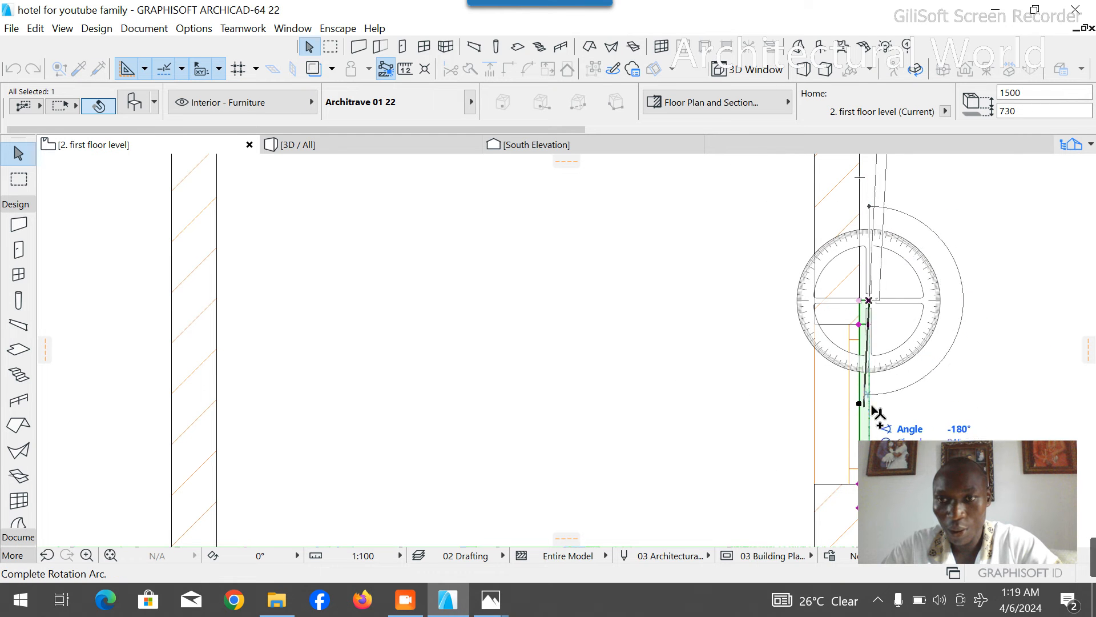
click(869, 434)
- Move the rotated architrave onto the outer face of the lower window in the new room's west wall
key(ctrl+d)
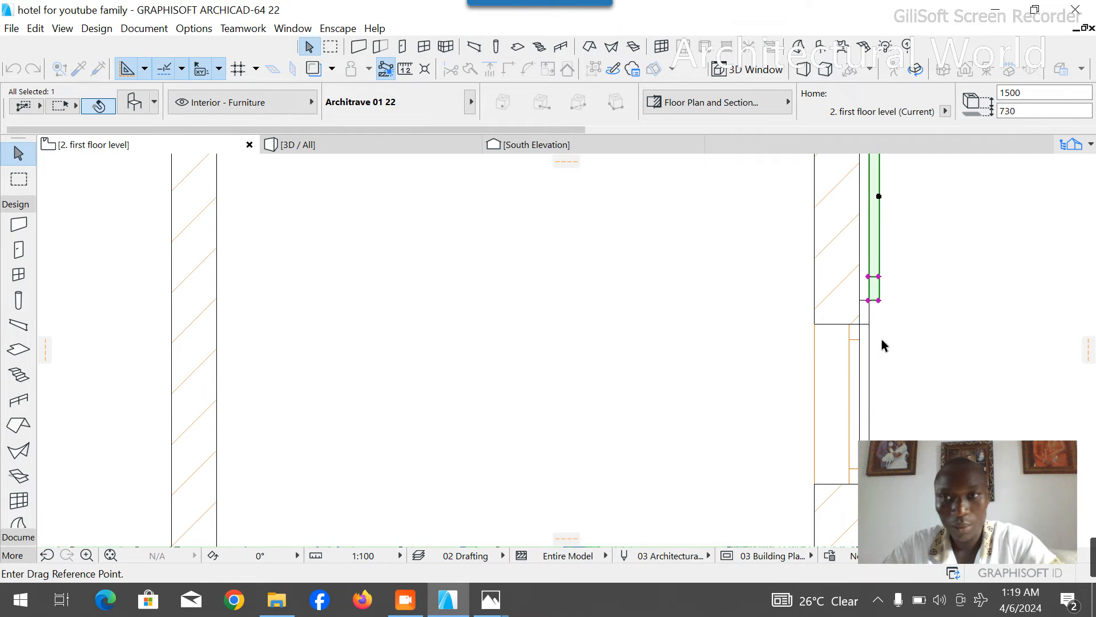
click(879, 278)
scroll(879, 279, down, 4)
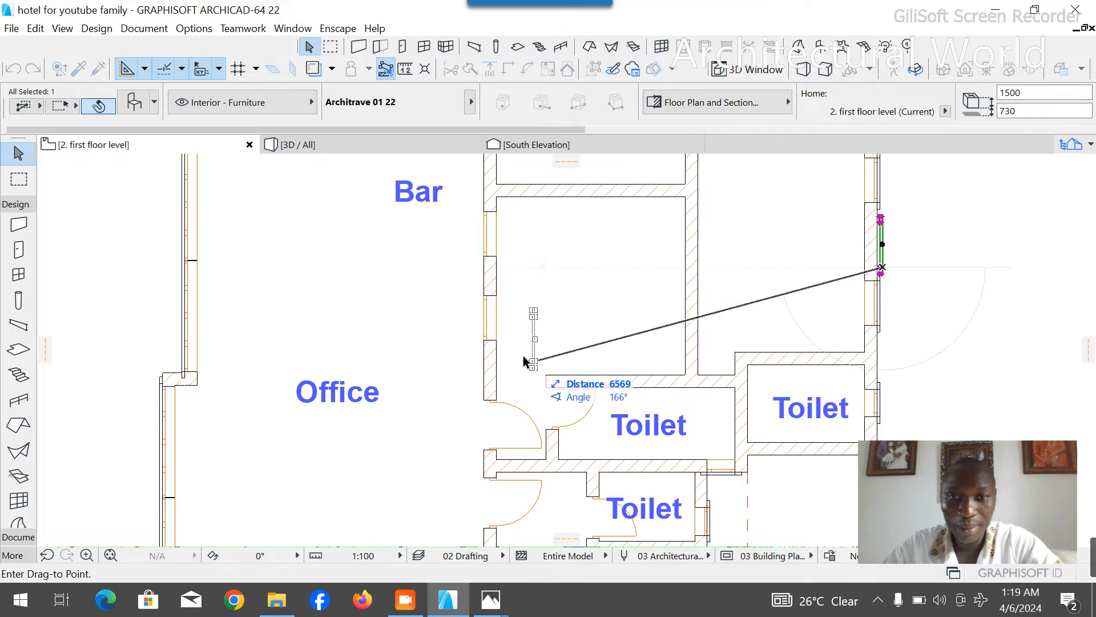
scroll(525, 360, up, 5)
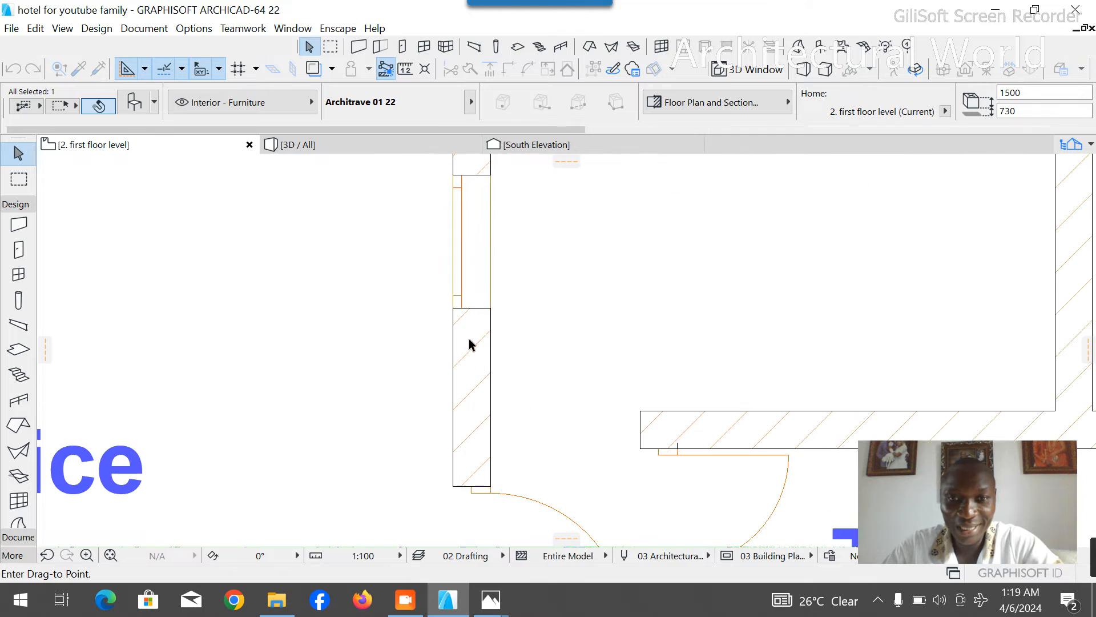
click(452, 309)
- Copy the architrave from the lower window to the upper window in the new room's west wall
key(ctrl+shift+d)
click(453, 308)
scroll(486, 441, down, 4)
scroll(469, 229, up, 1)
scroll(466, 260, up, 3)
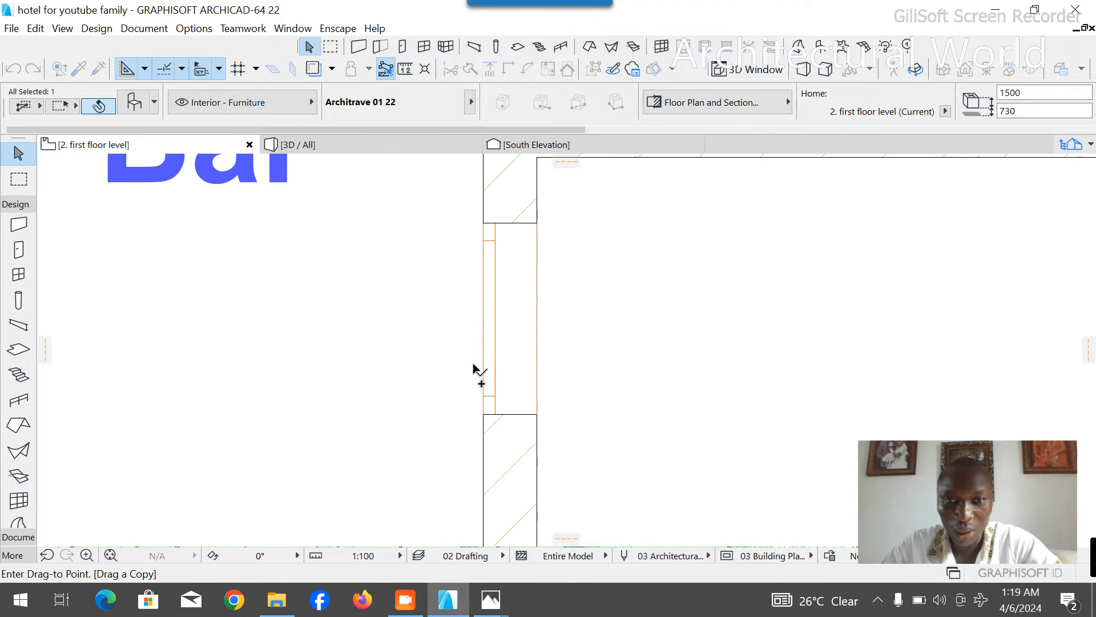
click(484, 414)
key(Escape)
scroll(490, 345, down, 10)
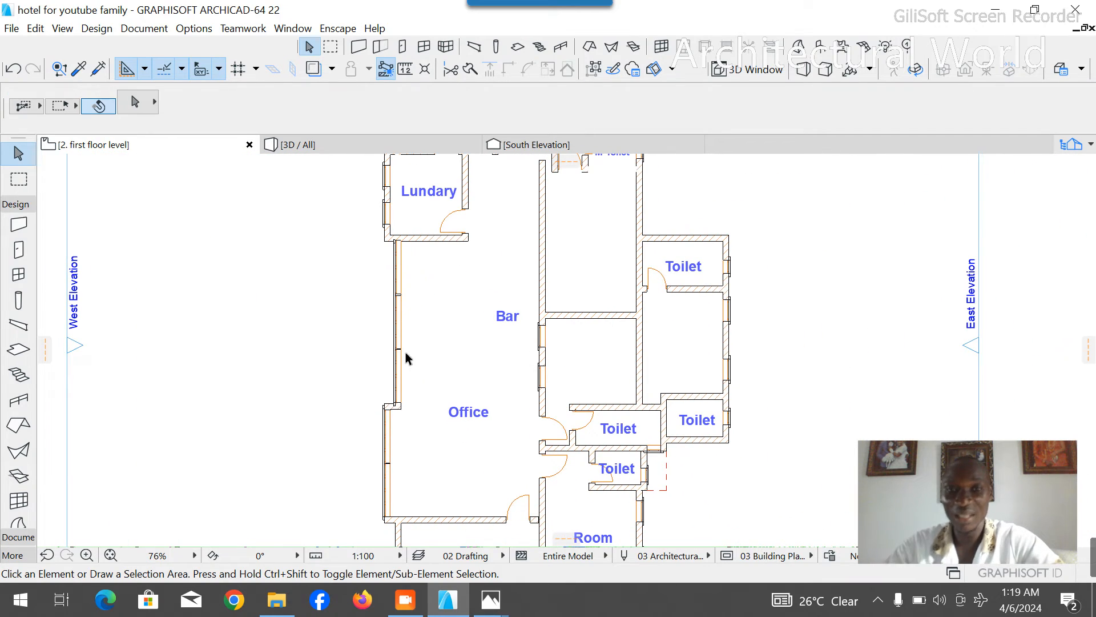
- Examine the building's upper floor walls and windows in 3D, and return to the first floor plan
click(292, 146)
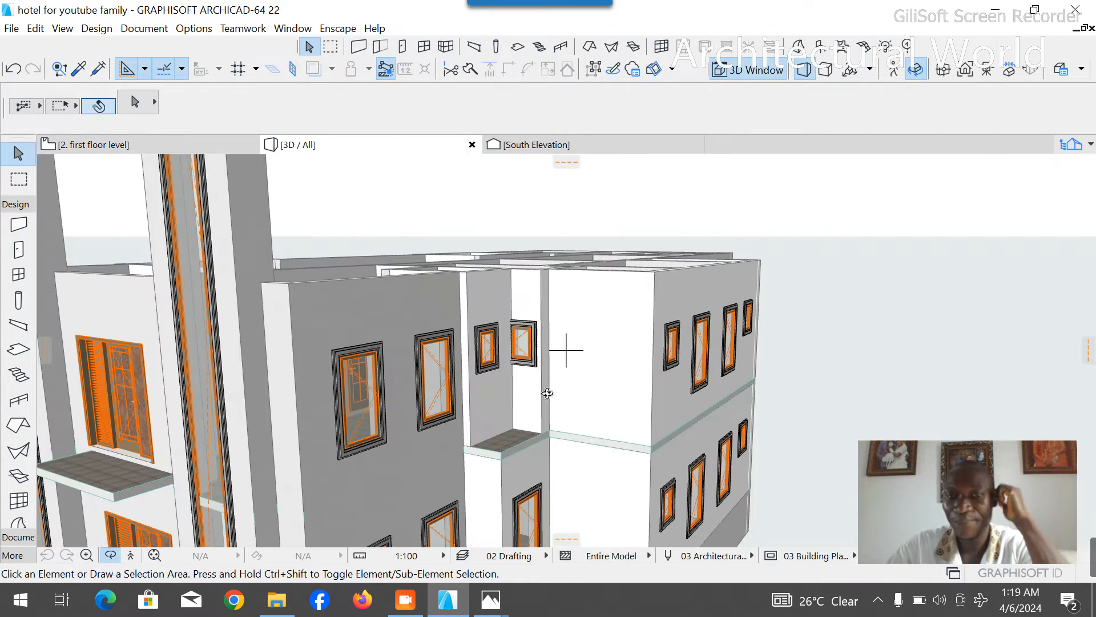
scroll(681, 449, down, 2)
drag(560, 384, 526, 389)
scroll(224, 348, up, 2)
scroll(343, 363, up, 2)
drag(364, 364, 459, 448)
scroll(452, 382, up, 3)
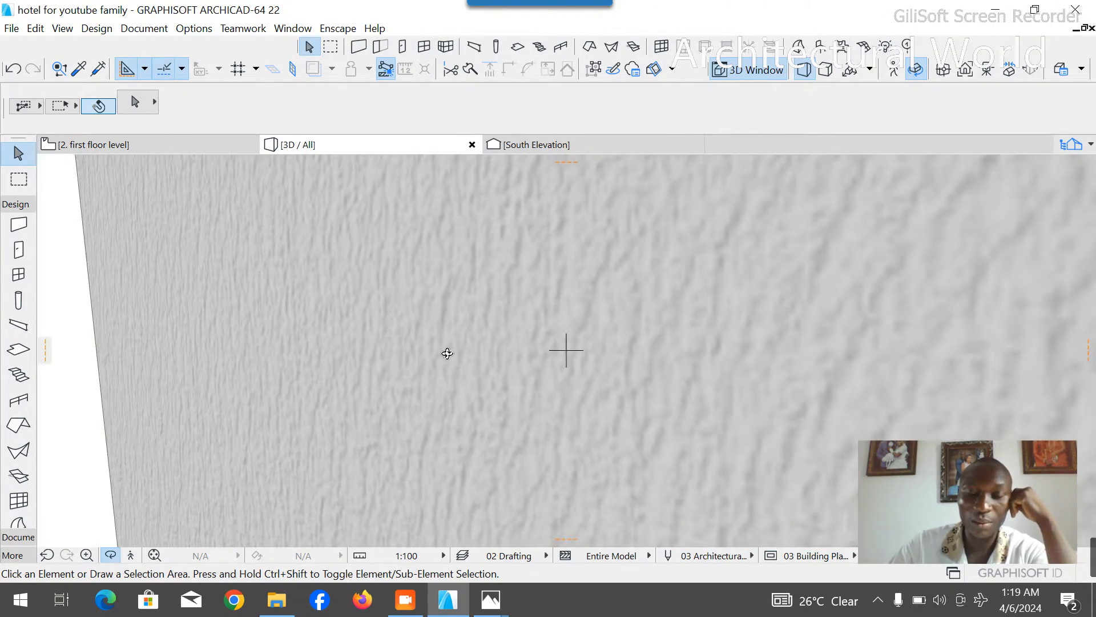
click(125, 145)
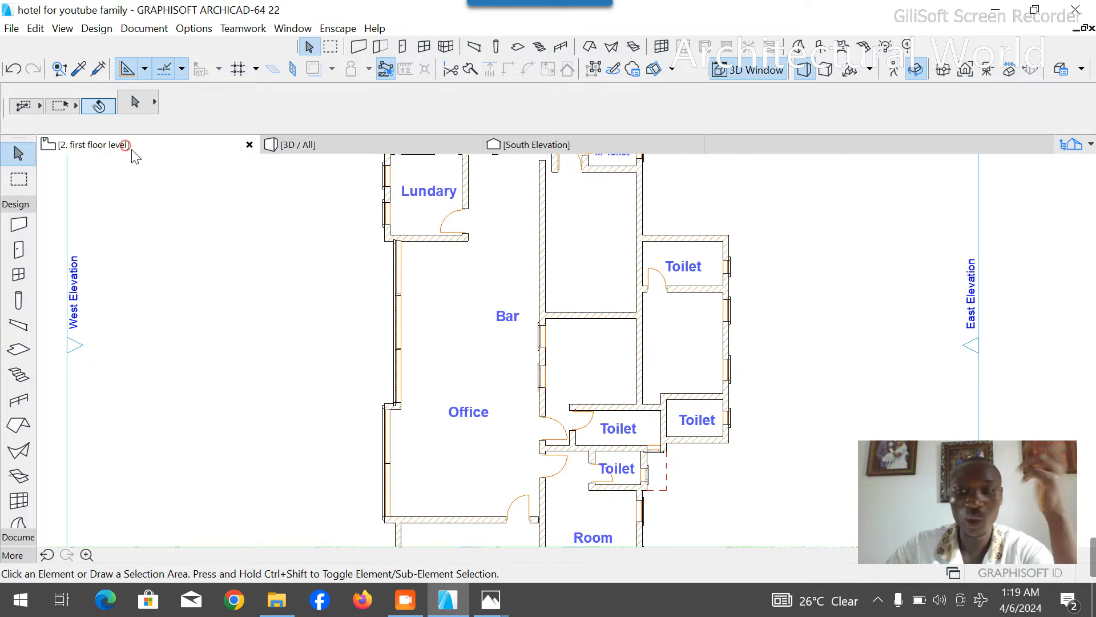
- Move the new room's upper west window with its architrave north to meet the inner corner of the north wall
scroll(509, 334, up, 3)
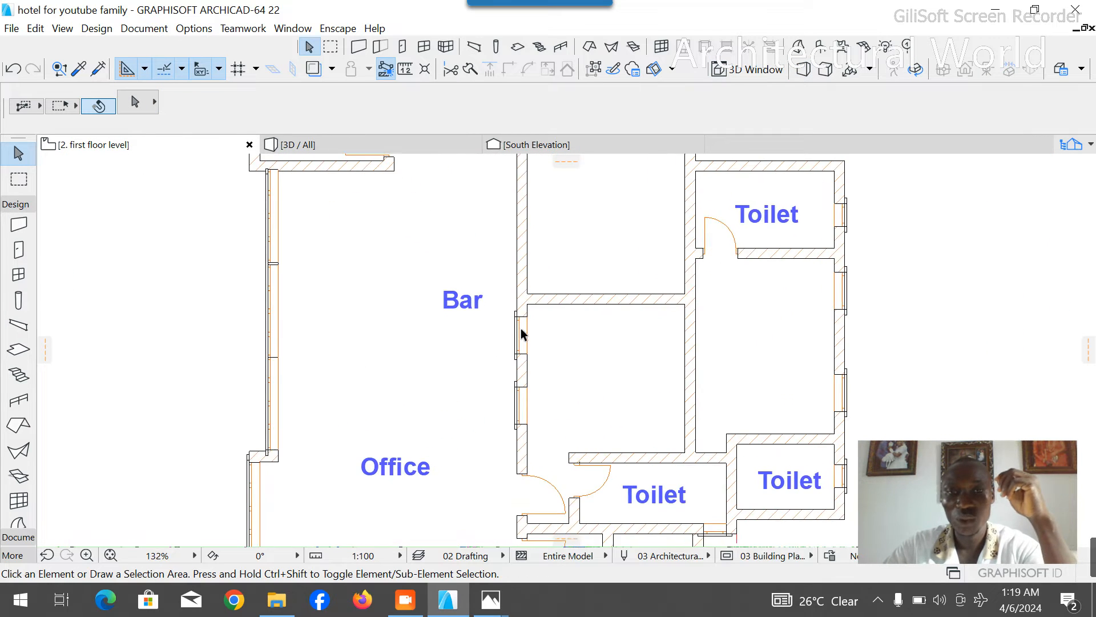
scroll(521, 334, up, 5)
click(535, 312)
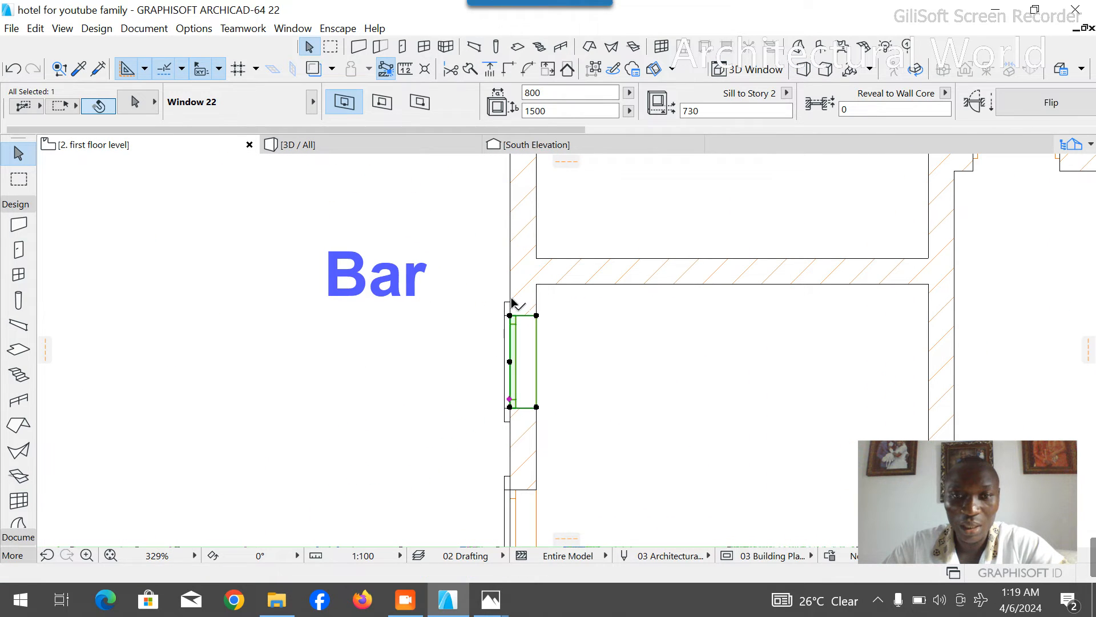
shift+click(507, 311)
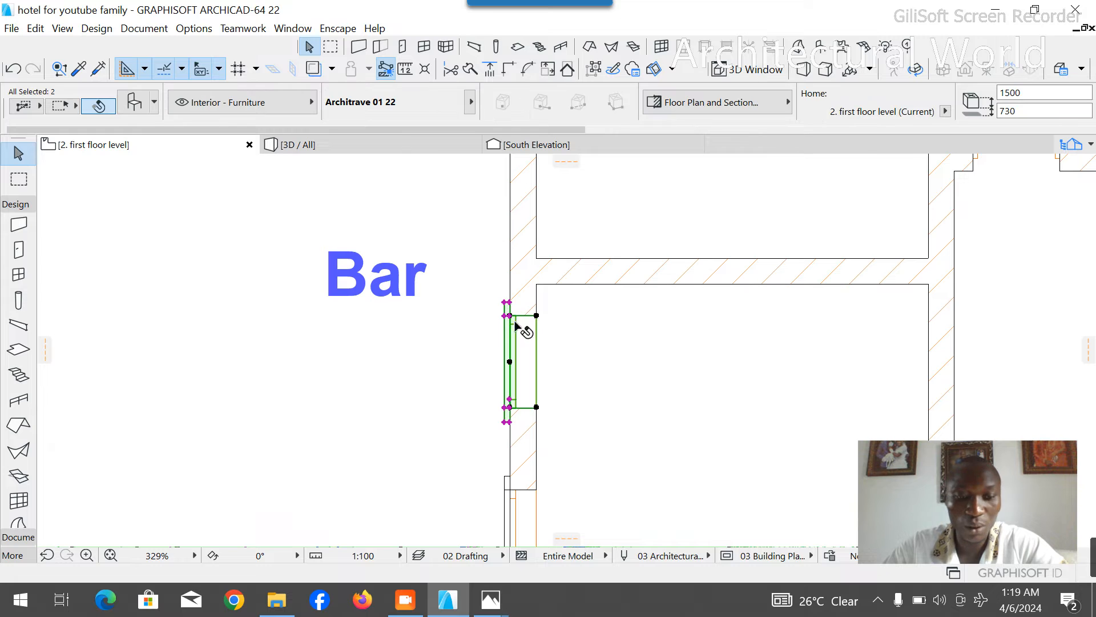
key(ctrl+d)
click(536, 315)
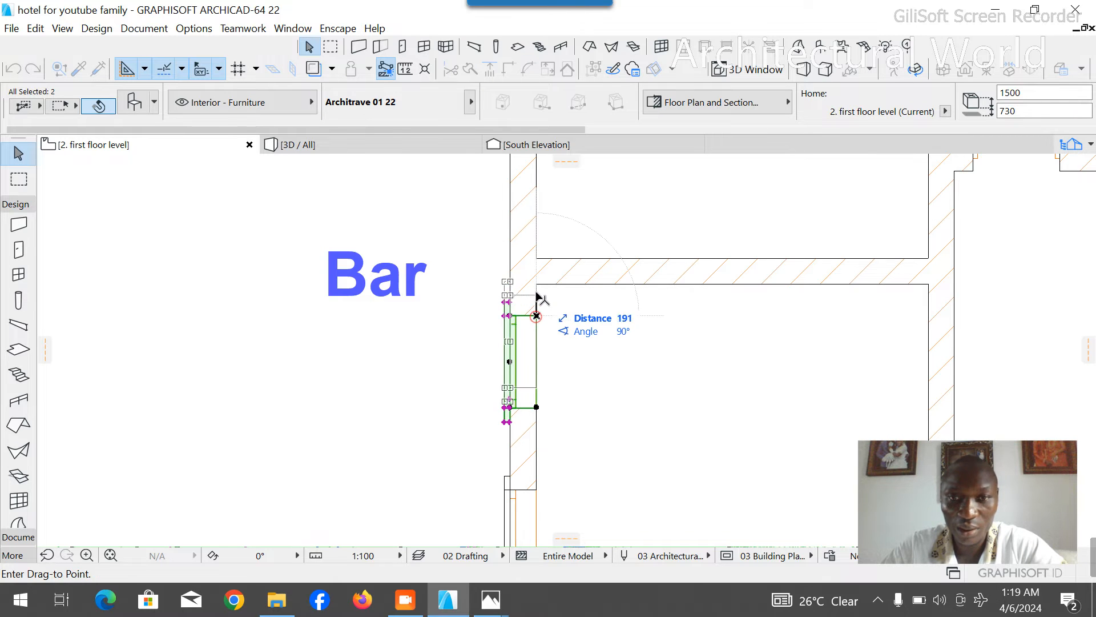
click(537, 286)
- Move the new room's lower west window with its architrave slightly south toward the entrance door
scroll(534, 282, down, 5)
scroll(526, 399, up, 6)
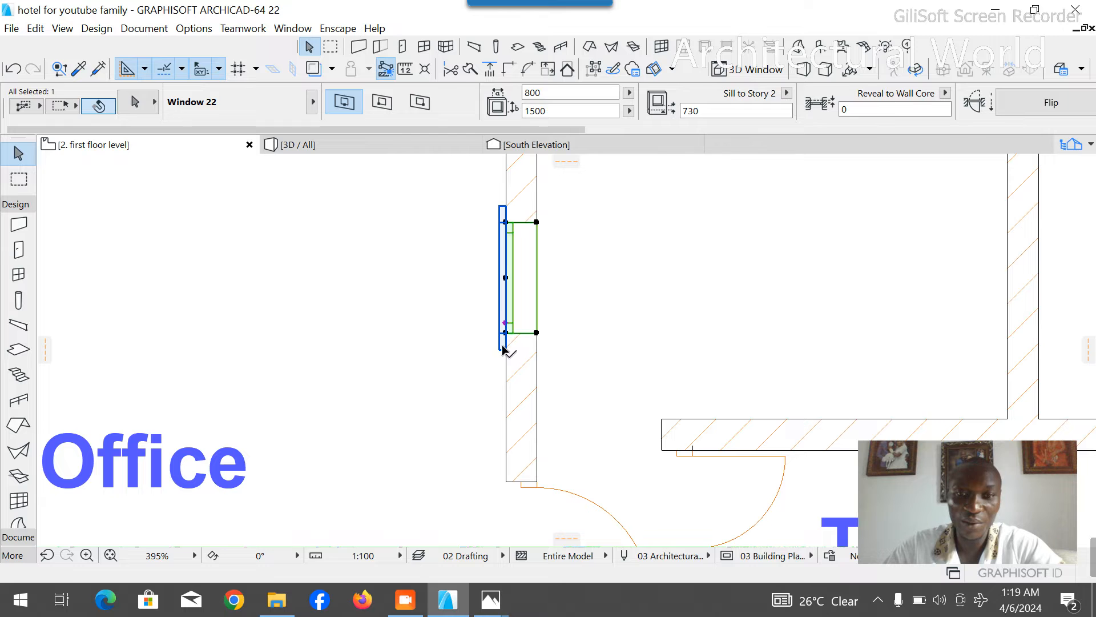
key(ctrl+d)
click(537, 333)
click(538, 363)
click(399, 347)
scroll(549, 363, down, 2)
scroll(550, 363, down, 4)
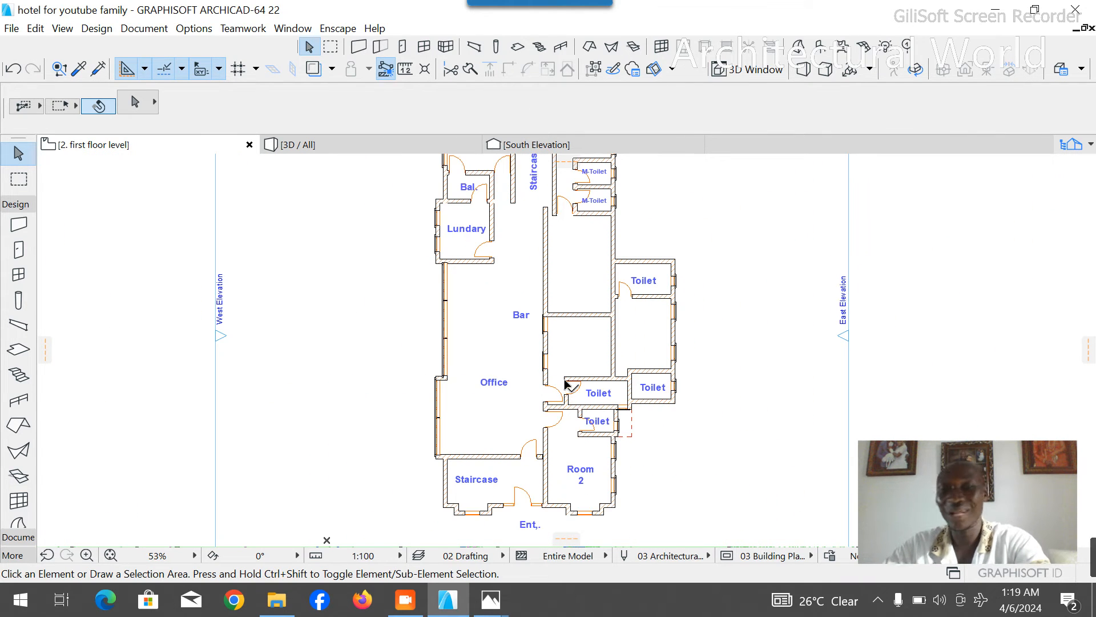
scroll(526, 336, up, 4)
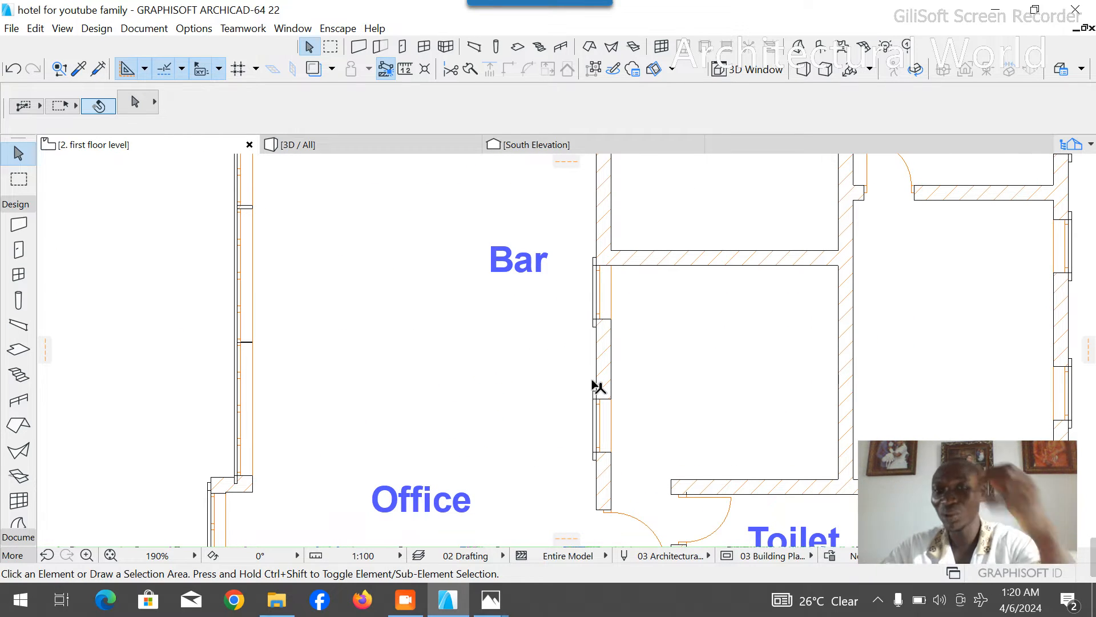
scroll(598, 352, down, 2)
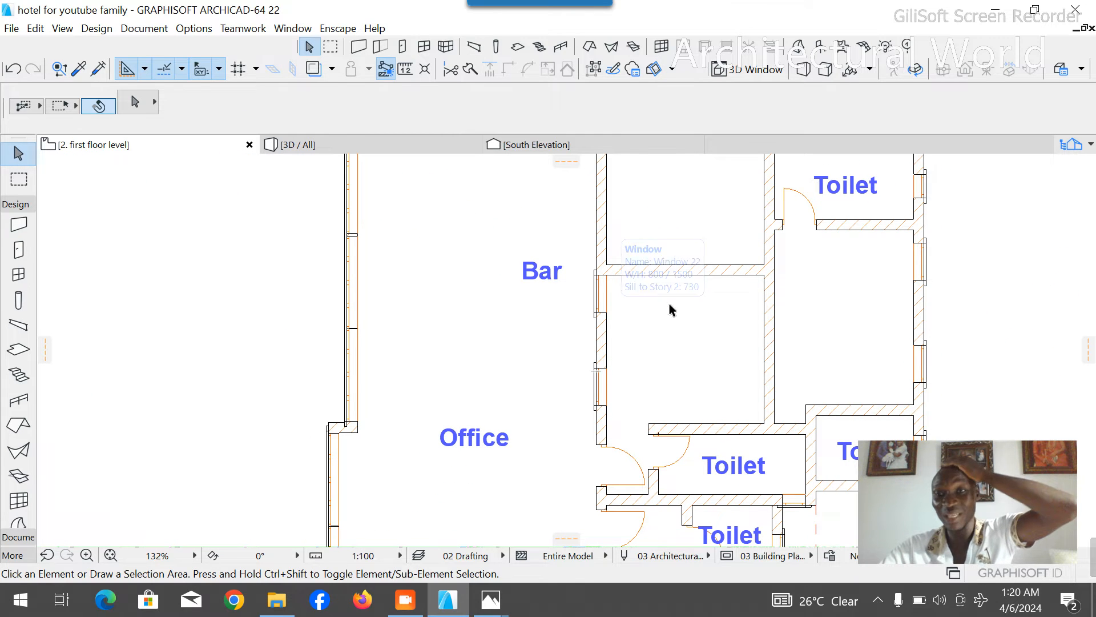
- Extend the lower east toilet's north wall west to the outer face of the wall shared with the adjoining room
scroll(625, 391, down, 3)
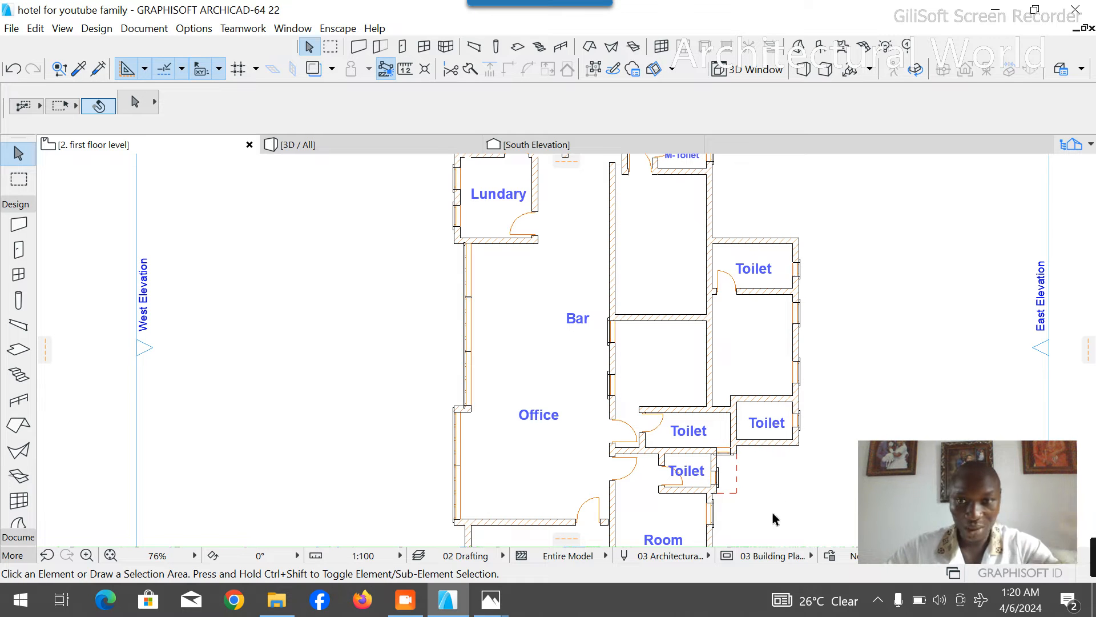
scroll(754, 423, up, 7)
click(782, 355)
click(715, 333)
click(629, 333)
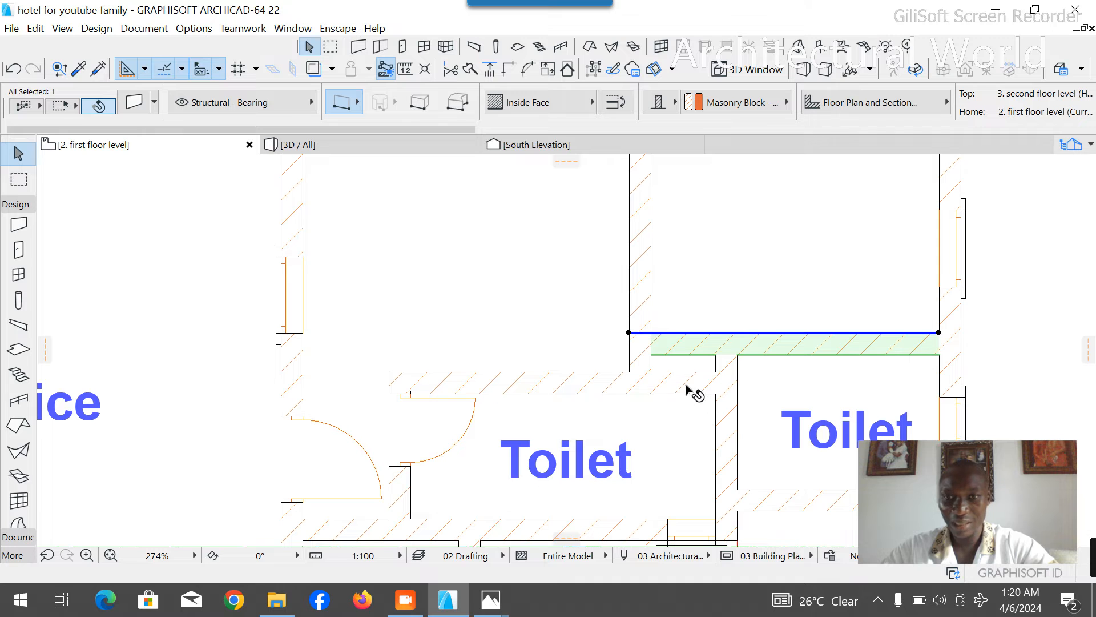
scroll(663, 397, down, 7)
key(Escape)
scroll(665, 342, down, 2)
- Place a 900 × 2100 door in the east room's west wall, just below the upper toilet, swinging into the room
scroll(629, 392, up, 3)
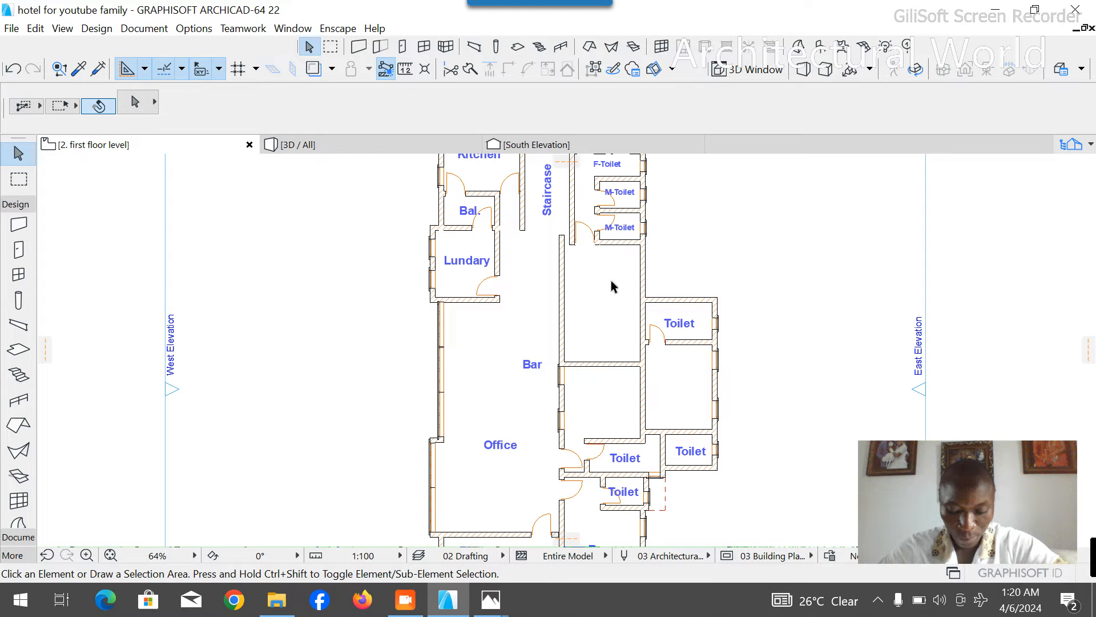
scroll(611, 368, up, 3)
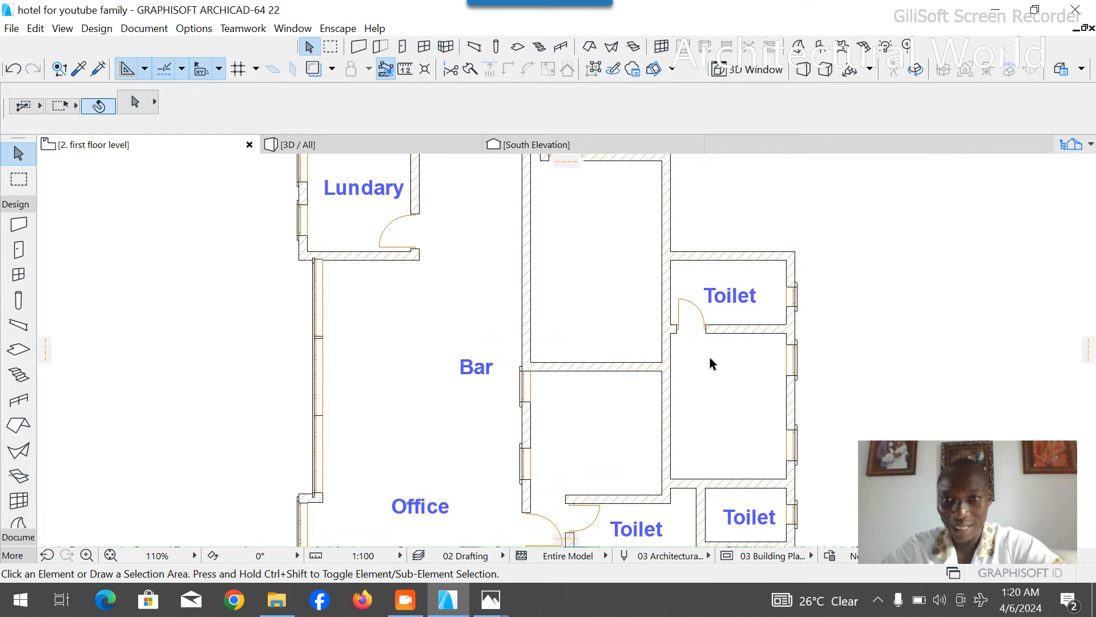
click(18, 249)
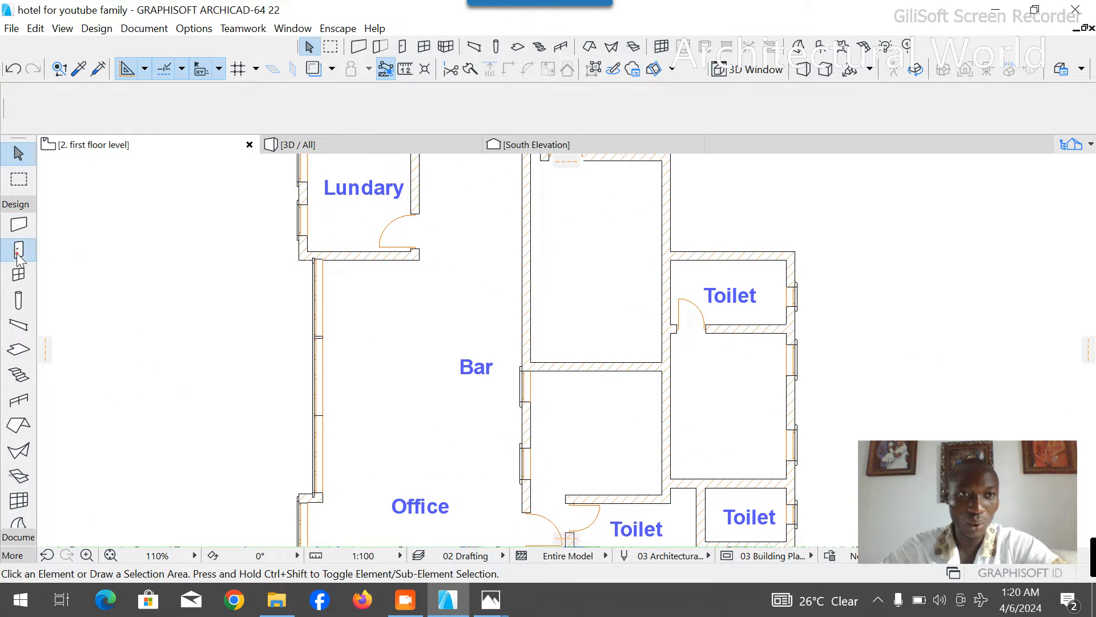
scroll(690, 328, up, 5)
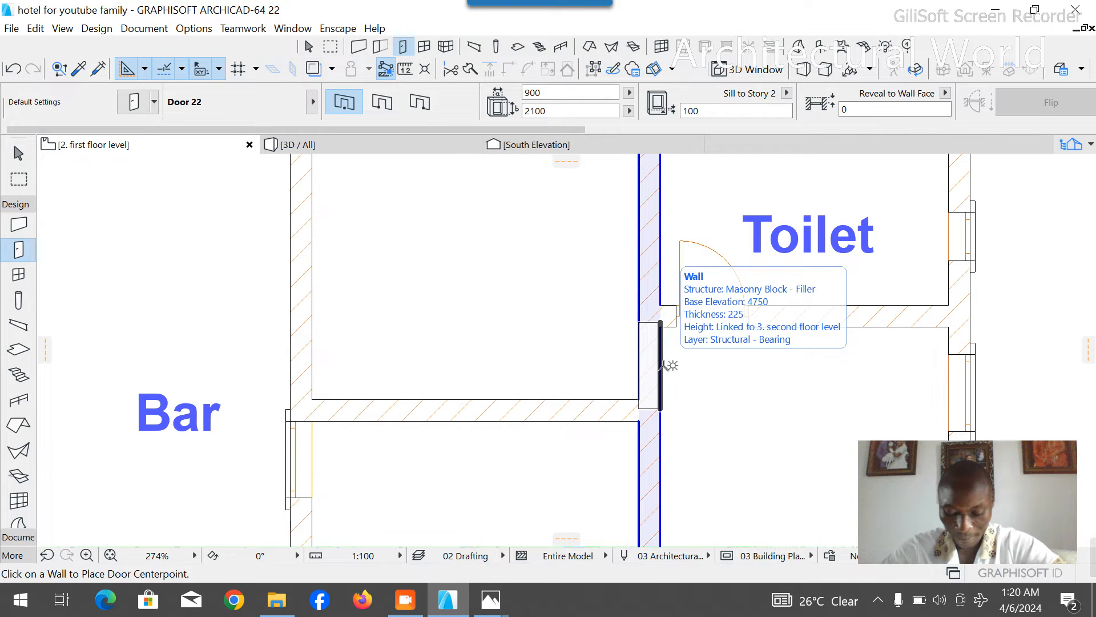
scroll(664, 367, down, 5)
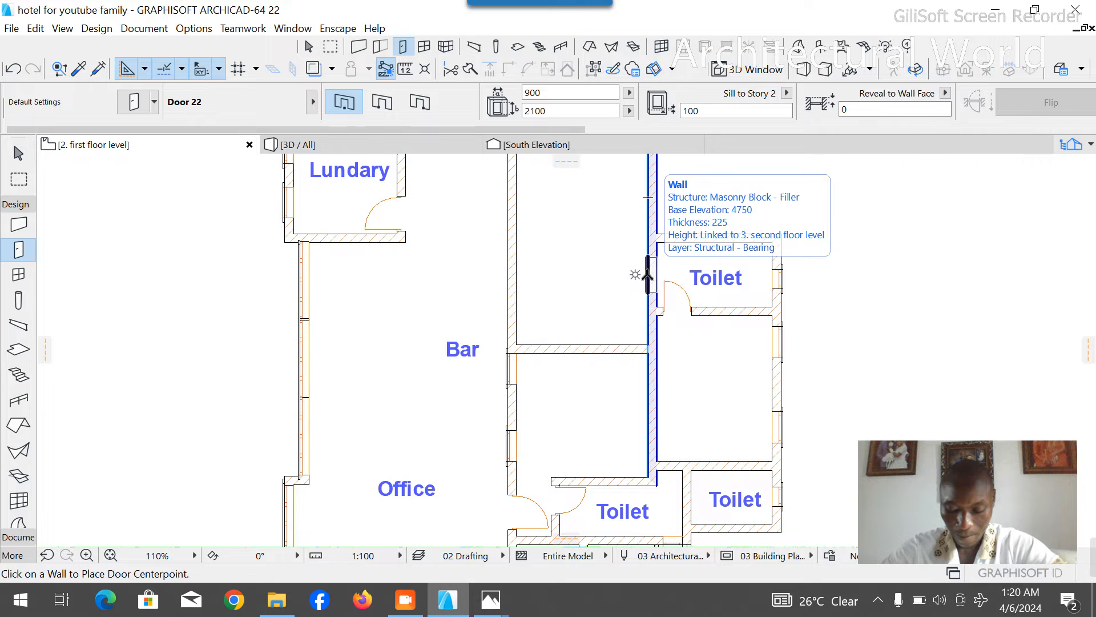
scroll(647, 275, up, 4)
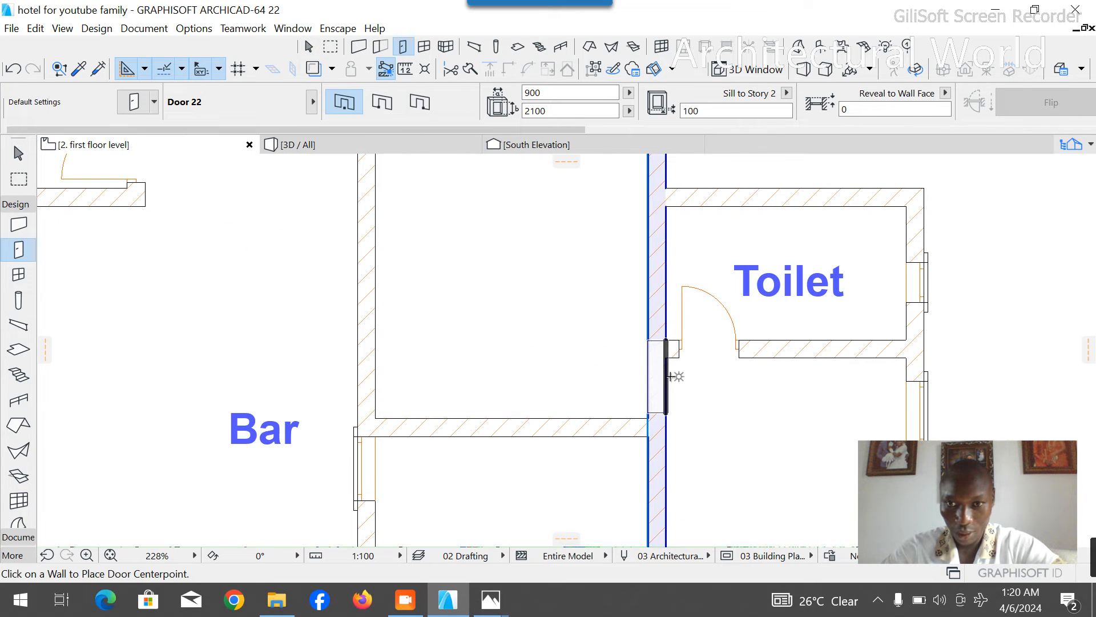
click(669, 376)
click(691, 312)
key(Escape)
- Move the upper toilet's south wall with its door north by one wall thickness, clearing the new room door
click(796, 356)
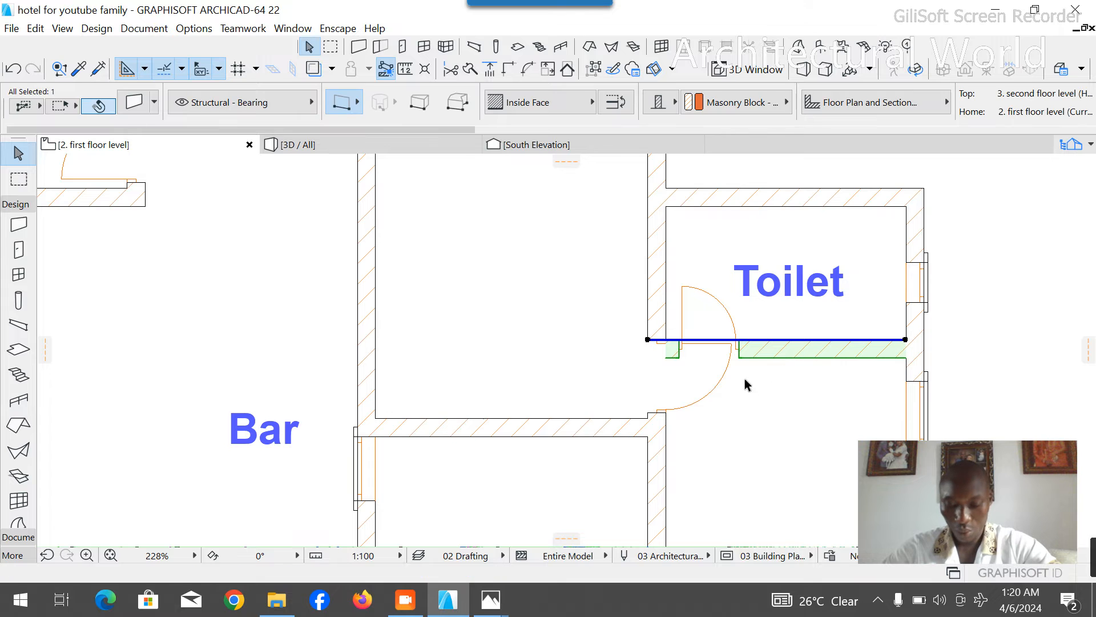
scroll(646, 372, up, 3)
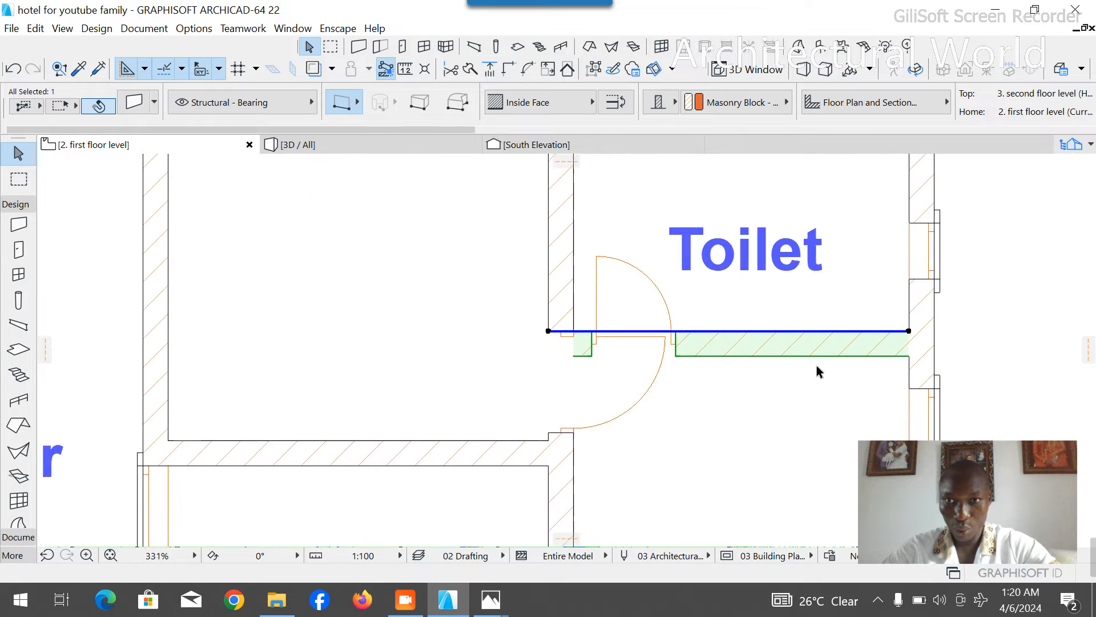
key(ctrl+d)
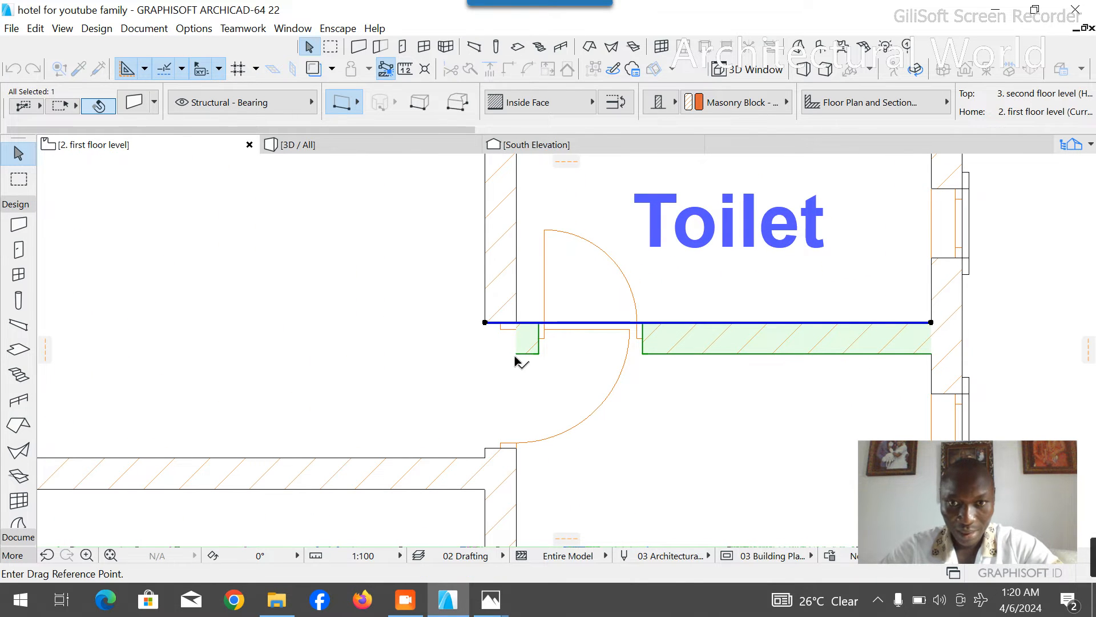
click(518, 358)
click(519, 332)
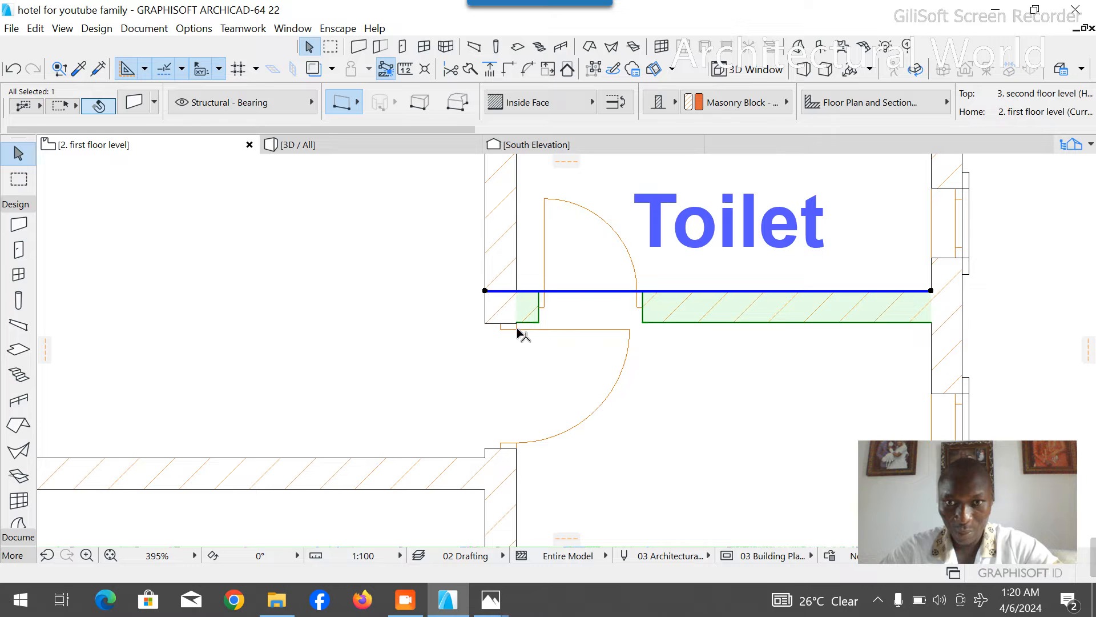
click(701, 391)
scroll(687, 366, down, 3)
scroll(639, 392, up, 4)
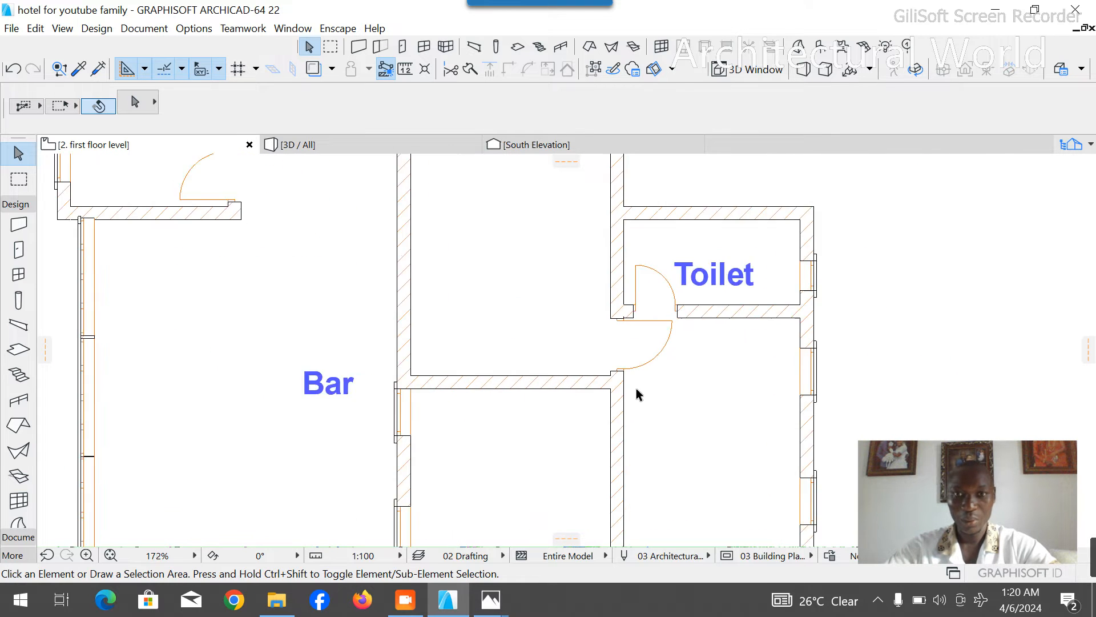
scroll(594, 348, down, 4)
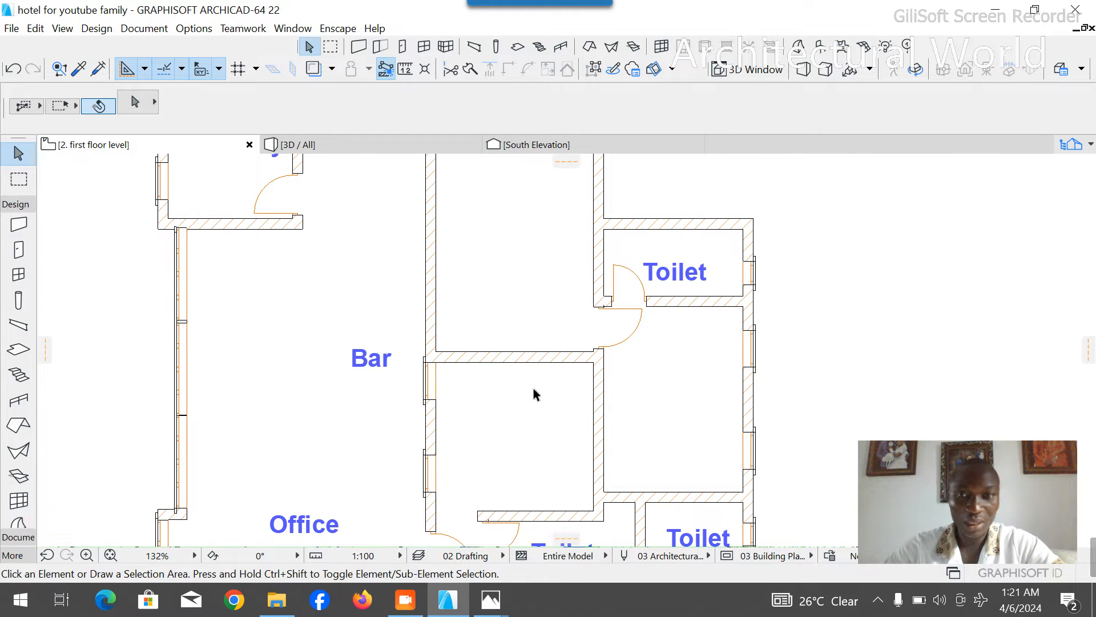
- Extend the upper toilet's south wall west to the outer face of the wall beside the bar
click(677, 301)
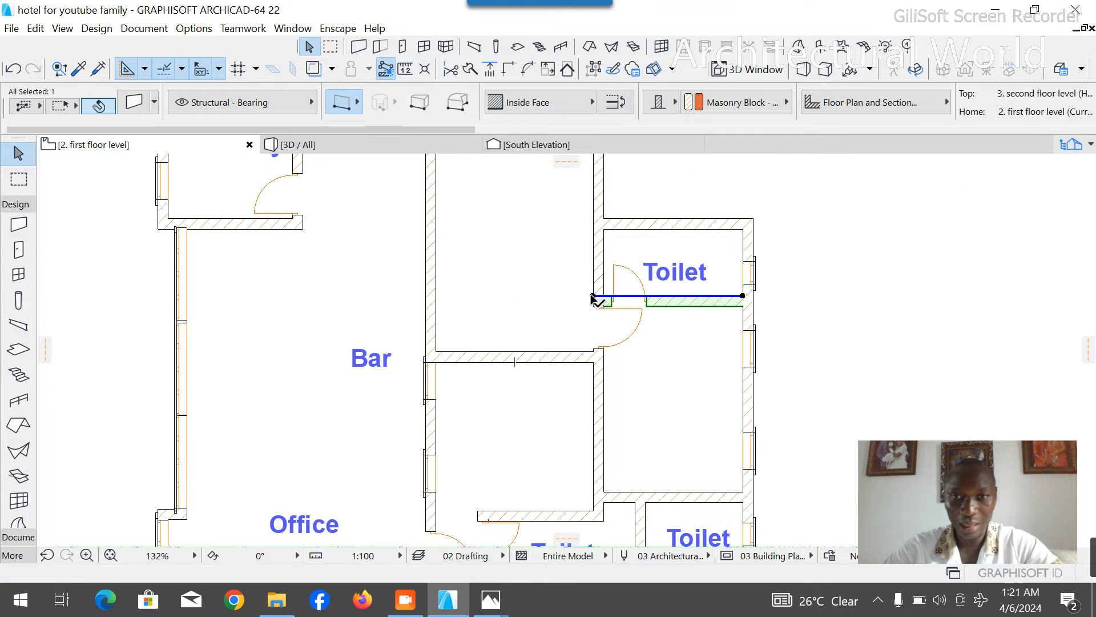
click(594, 296)
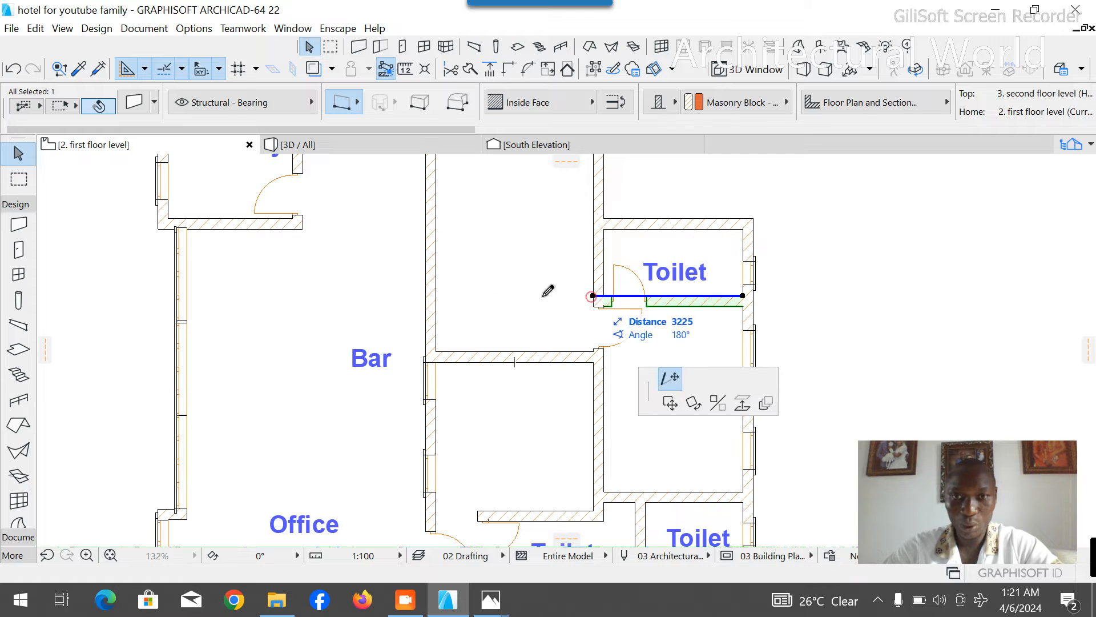
click(425, 295)
- Remove the bar-side wall section between the two parallel walls to open a passage, and shorten the remaining stub to the lower wall's corner
click(421, 318)
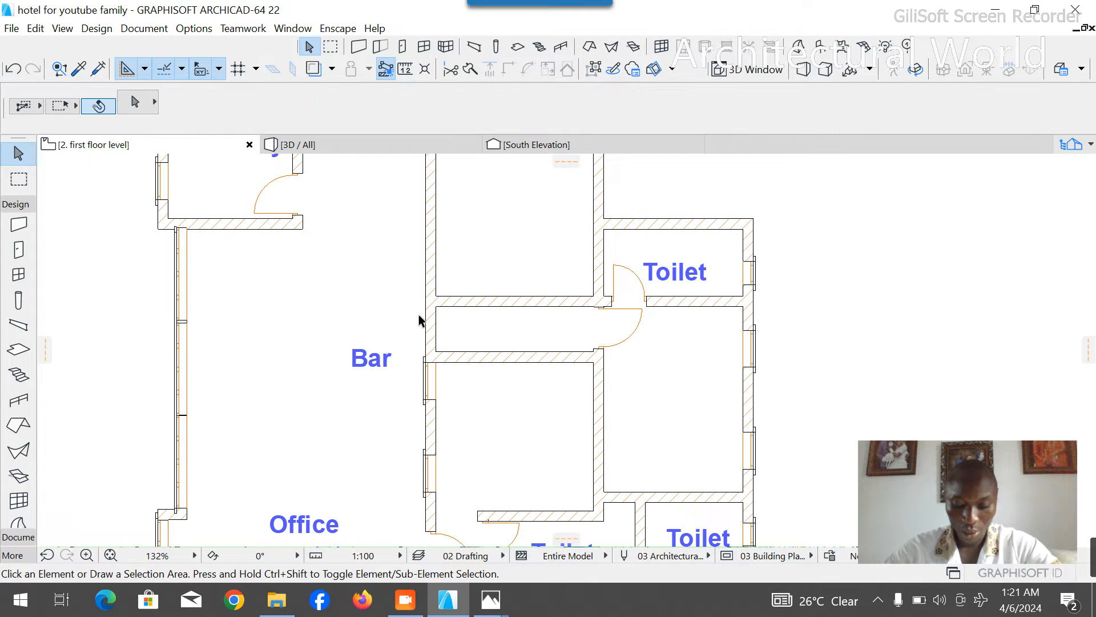
scroll(451, 365, up, 4)
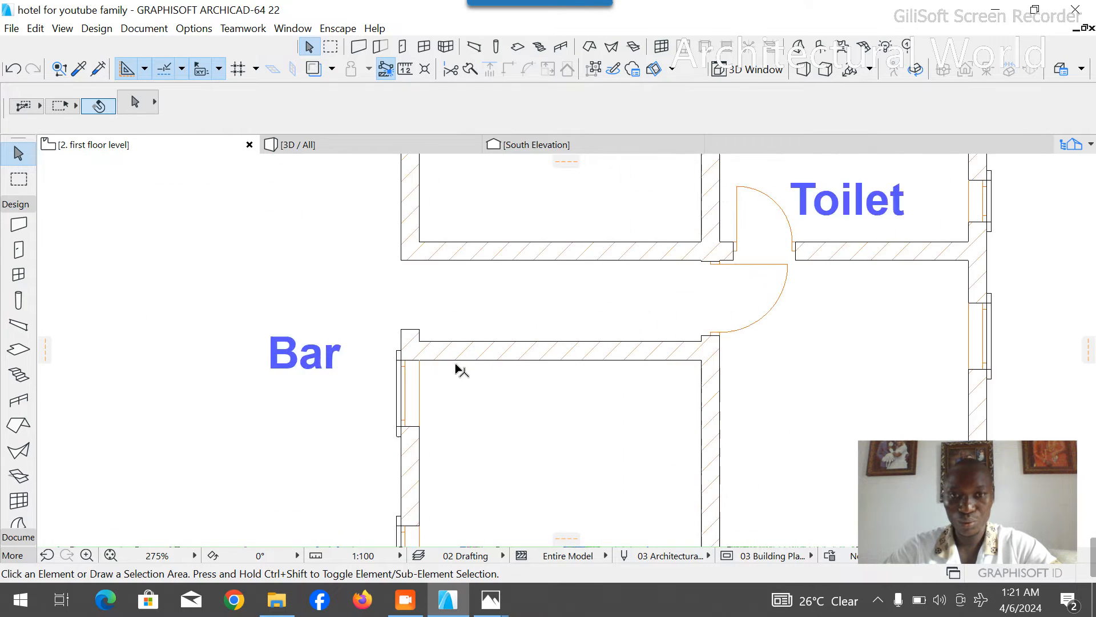
click(375, 307)
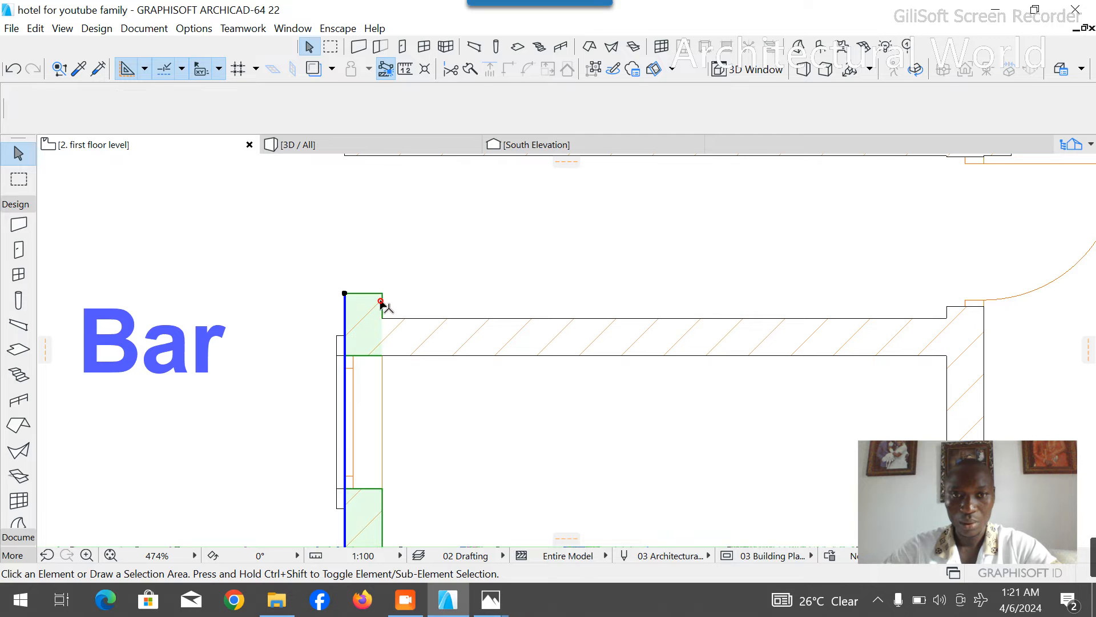
scroll(371, 320, down, 3)
scroll(394, 357, down, 3)
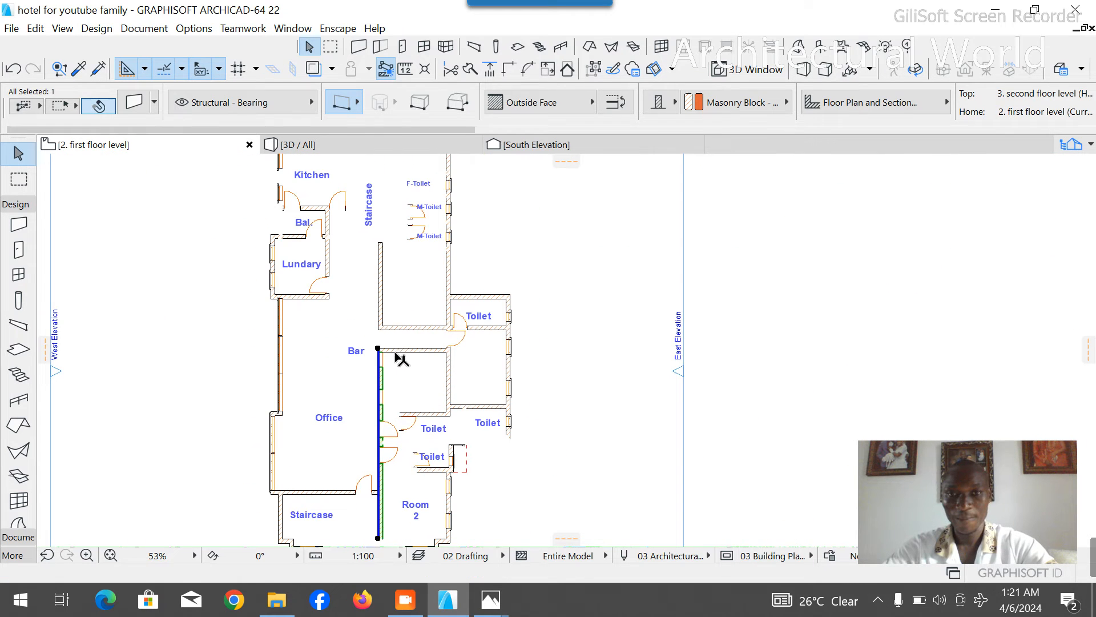
click(428, 350)
scroll(414, 355, up, 2)
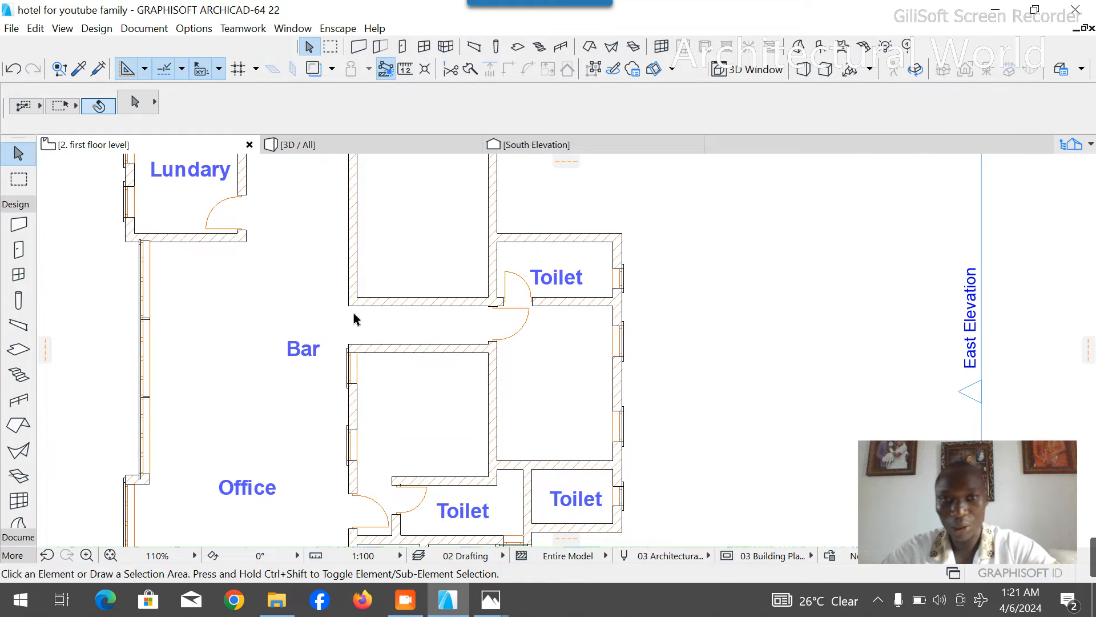
- Copy the "Room 2" label into the room north of it and change the copy to "Room 3"
scroll(607, 323, down, 2)
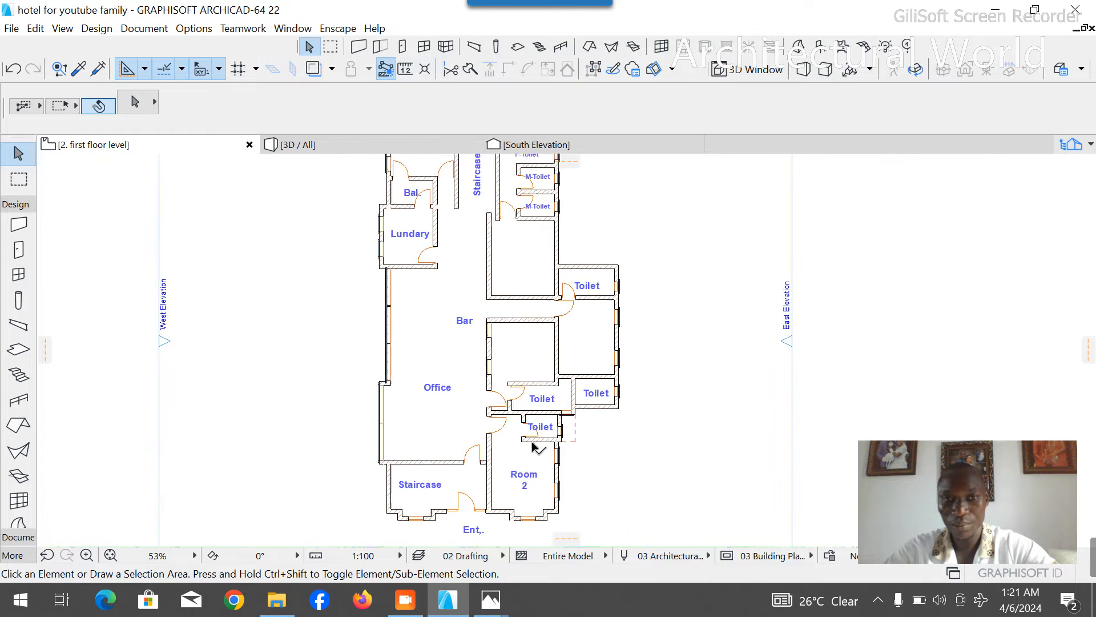
scroll(541, 502, up, 2)
click(541, 501)
key(ctrl+d)
click(524, 505)
click(519, 287)
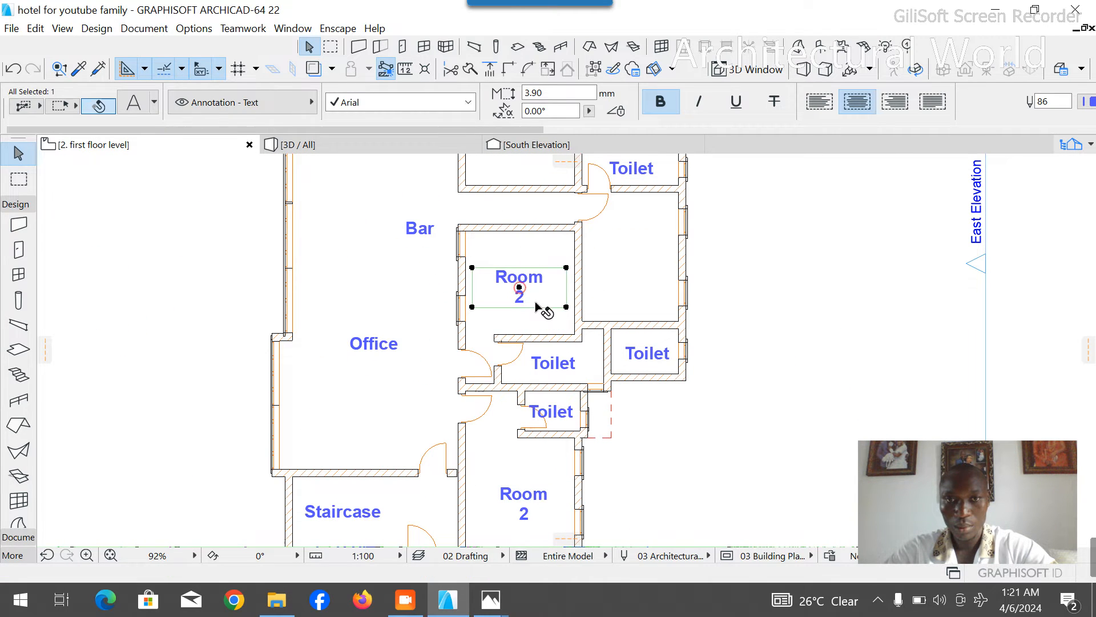
double_click(532, 303)
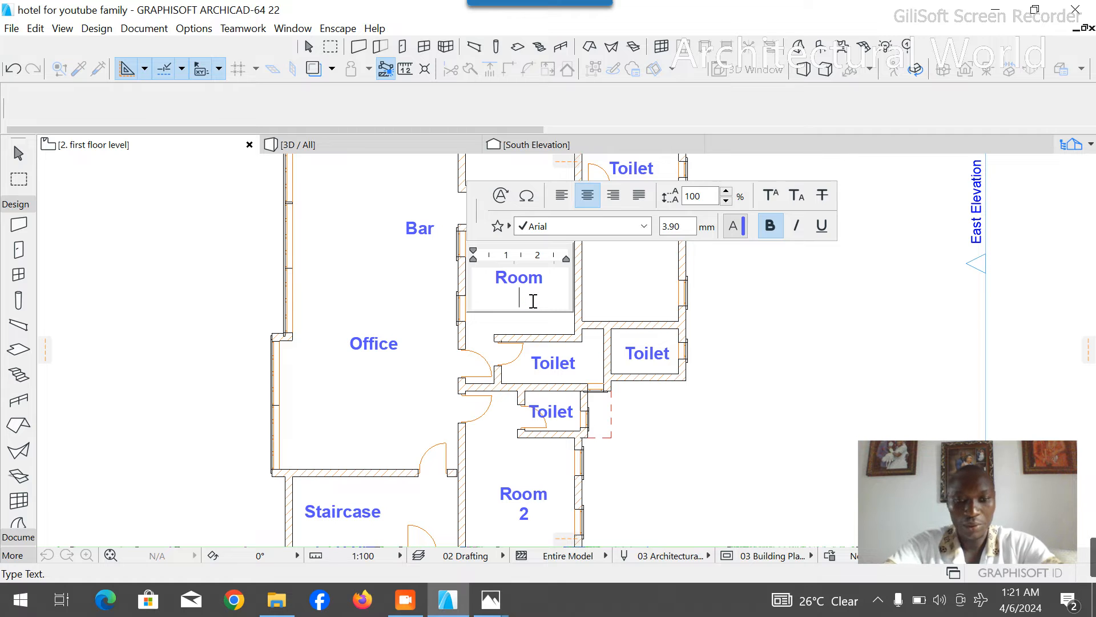
click(413, 277)
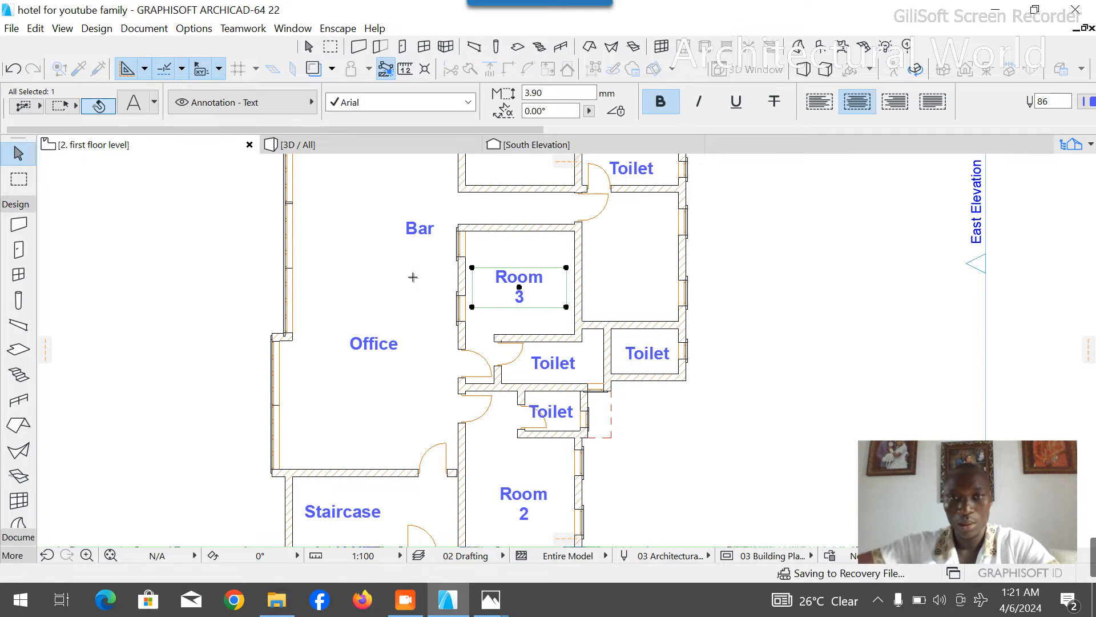
click(412, 278)
- Place a 750 mm wide door in the lower east toilet's north wall near its west corner, swinging into the toilet
scroll(515, 347, down, 4)
scroll(534, 368, up, 4)
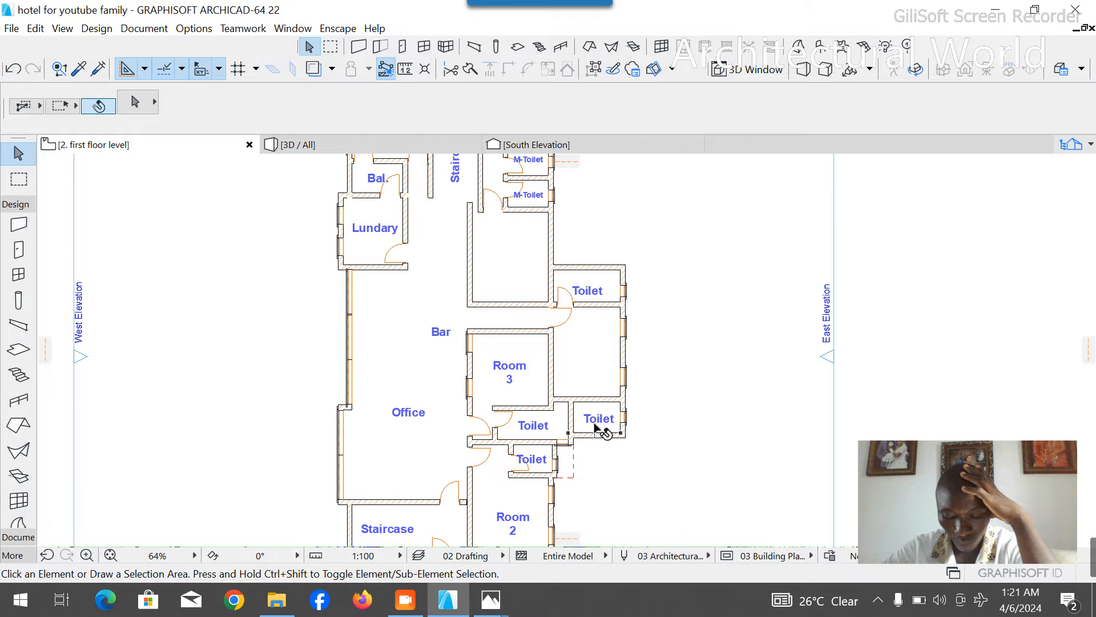
scroll(595, 429, up, 3)
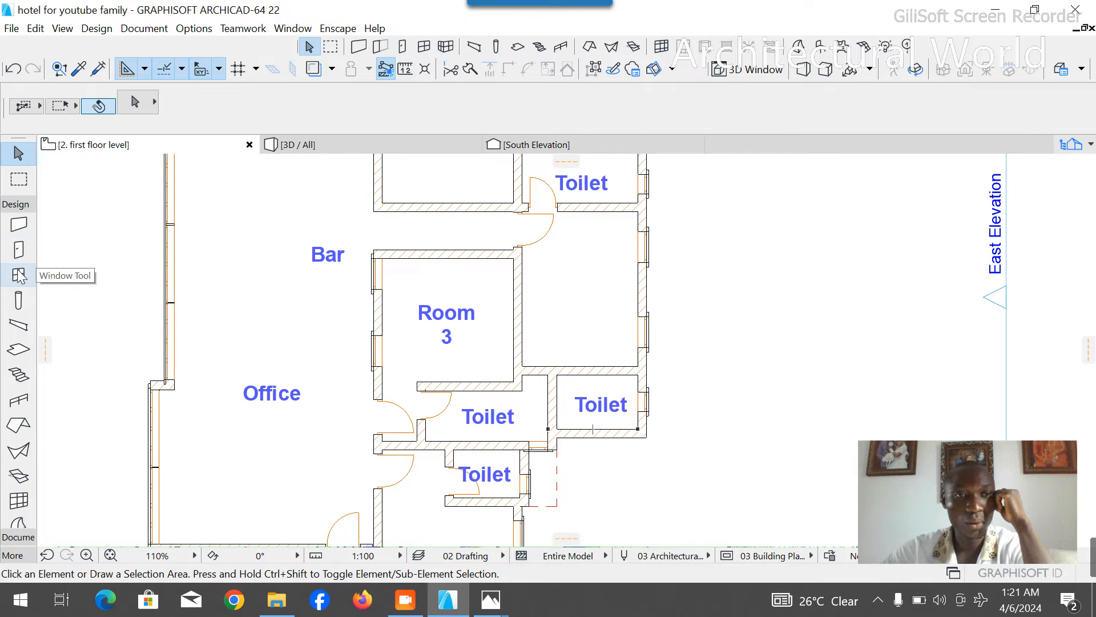
click(18, 250)
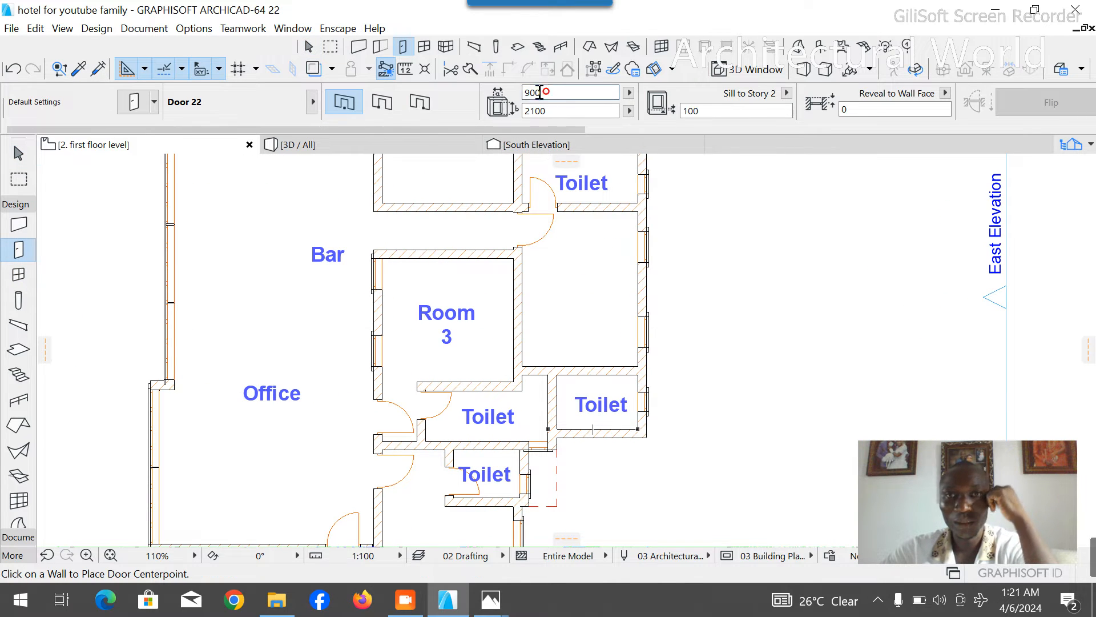
text(75)
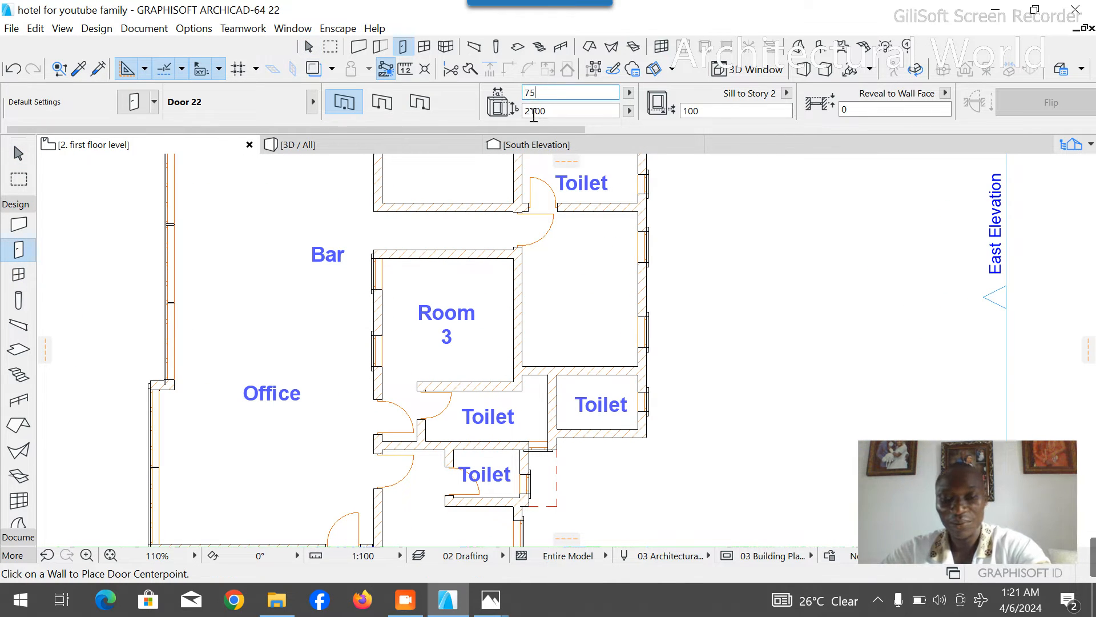
text(0)
click(577, 372)
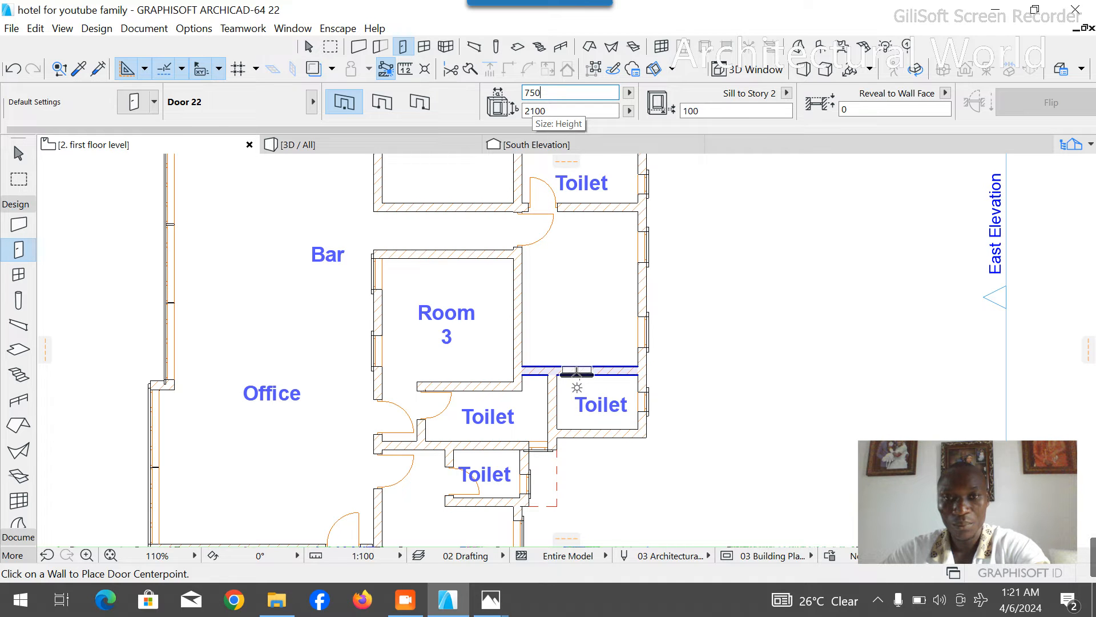
click(574, 373)
click(555, 397)
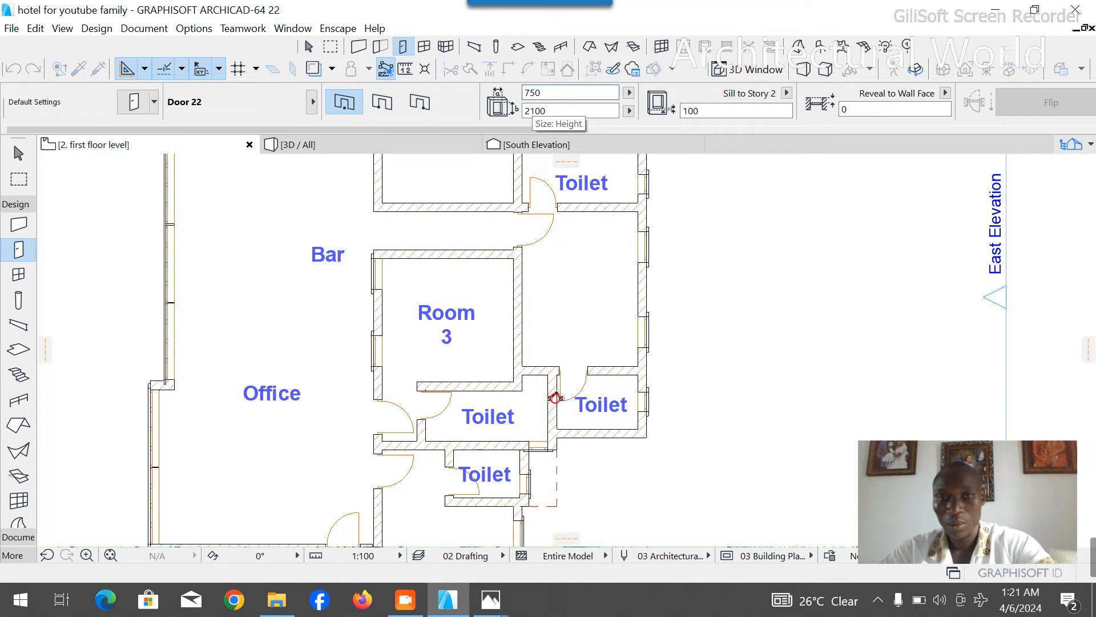
key(Escape)
- Delete the door in the upper east toilet's south wall
scroll(599, 408, down, 2)
scroll(600, 409, down, 1)
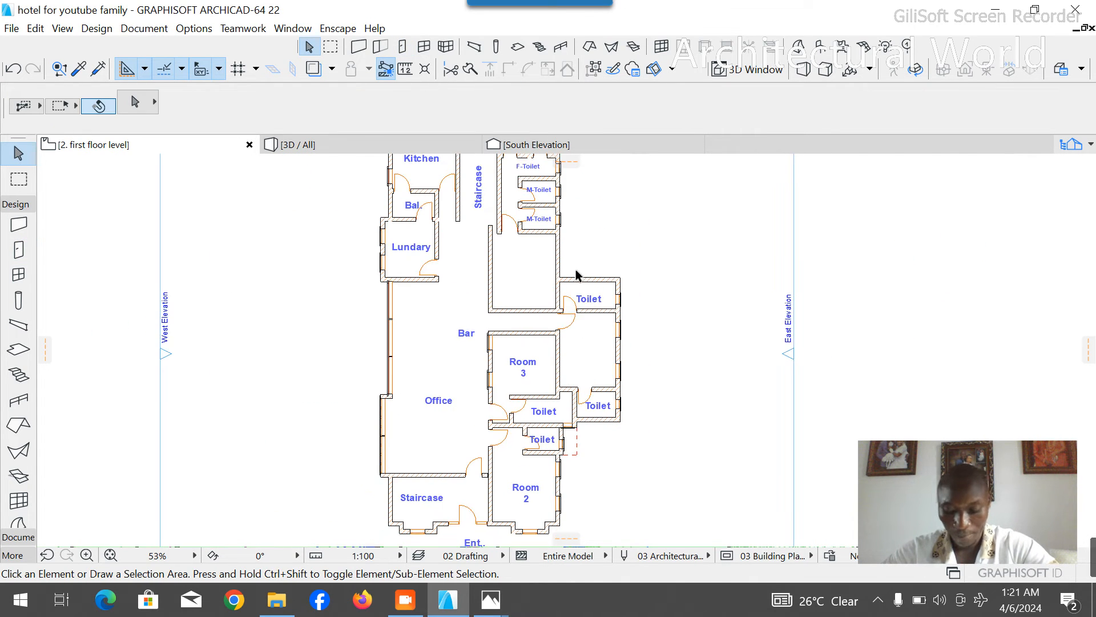
scroll(568, 313, up, 4)
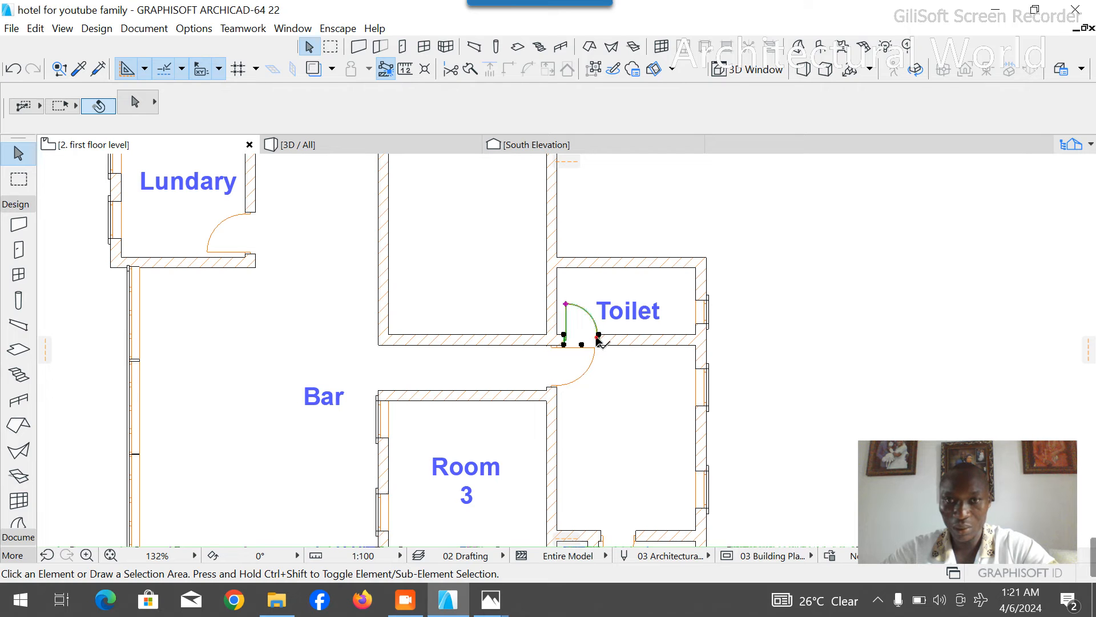
click(598, 342)
key(Delete)
scroll(599, 294, down, 5)
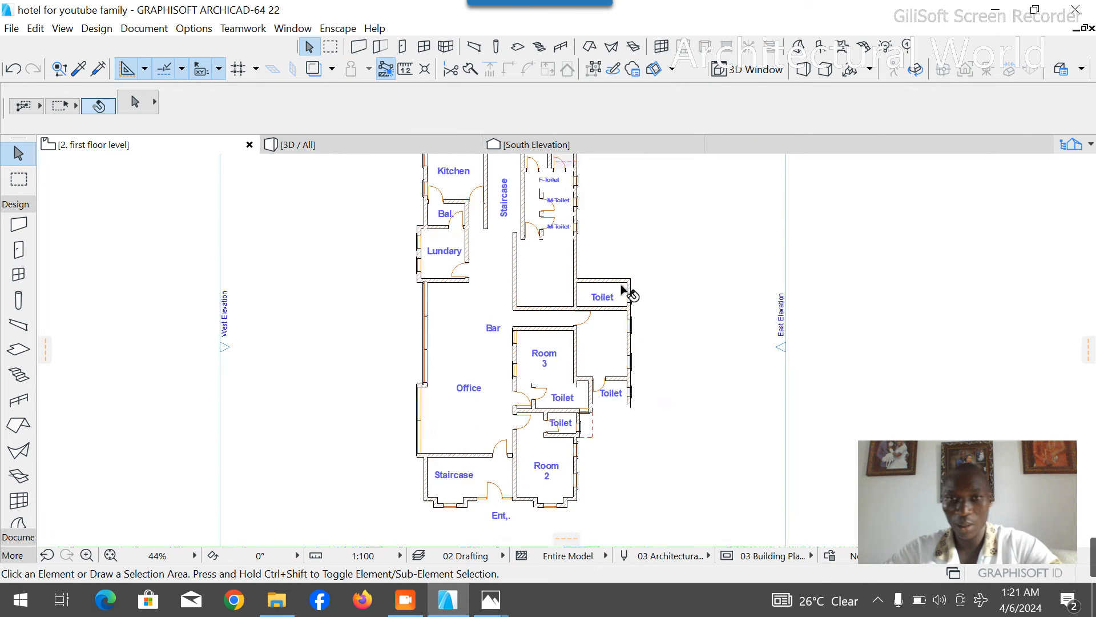
scroll(617, 405, up, 3)
scroll(610, 404, down, 2)
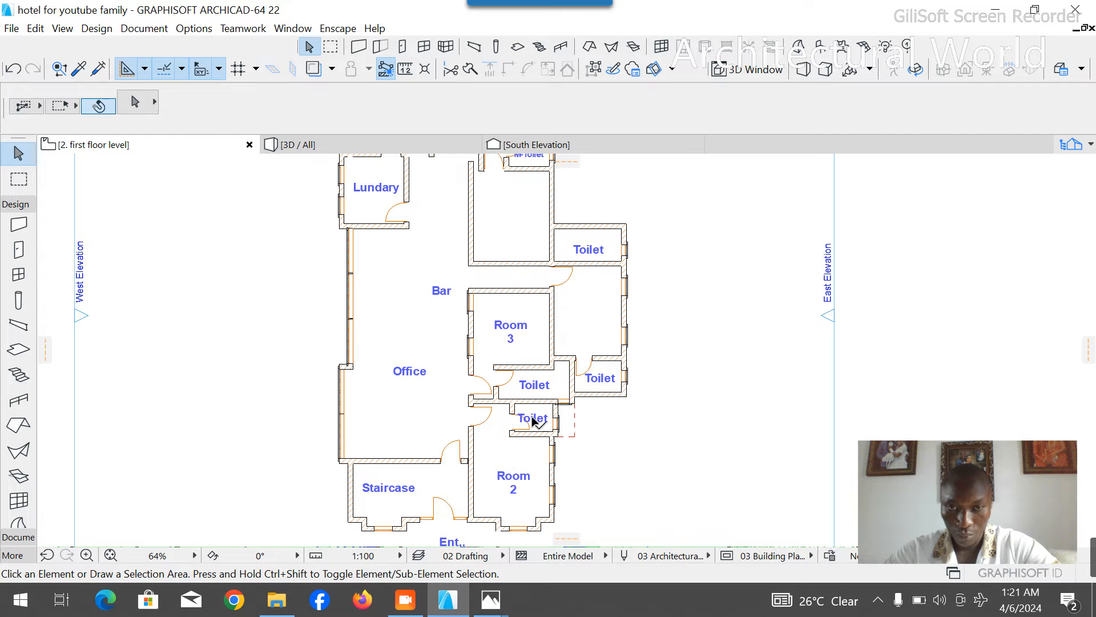
- Copy the "Room 3" label into the unlabelled room to its east and change the copy to "Room 4"
scroll(532, 416, down, 1)
scroll(517, 393, down, 1)
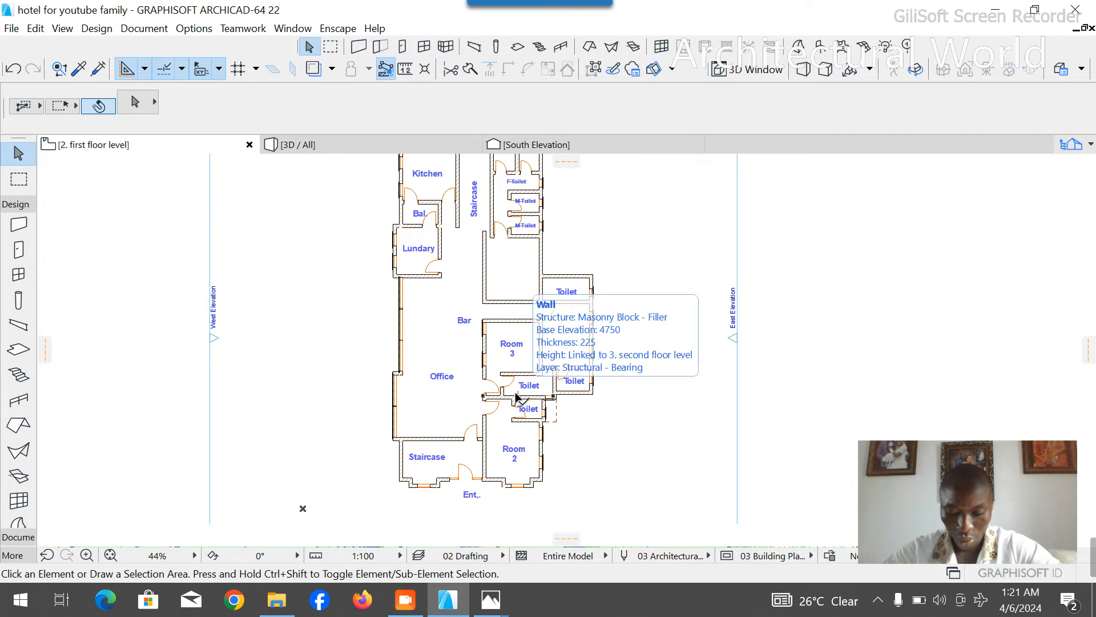
scroll(516, 355, up, 1)
scroll(516, 355, up, 2)
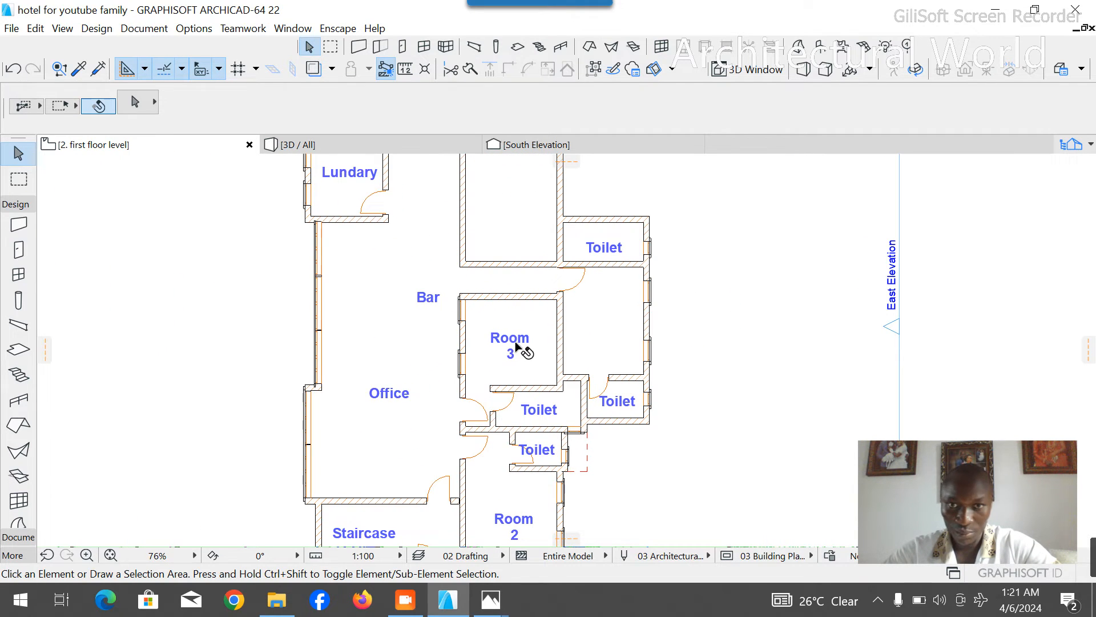
click(509, 353)
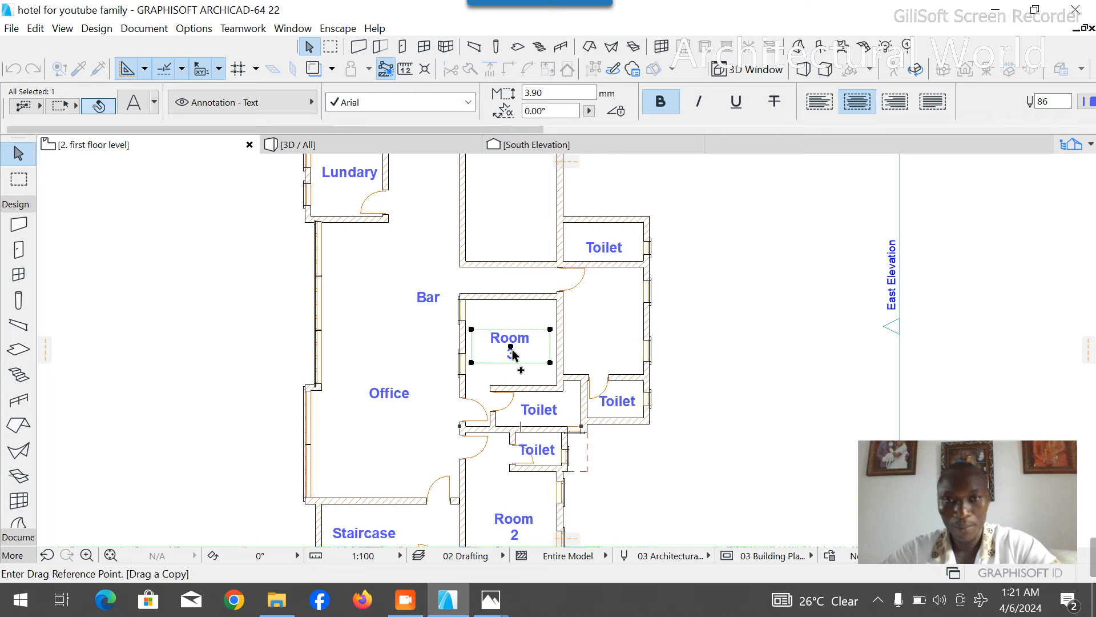
click(511, 347)
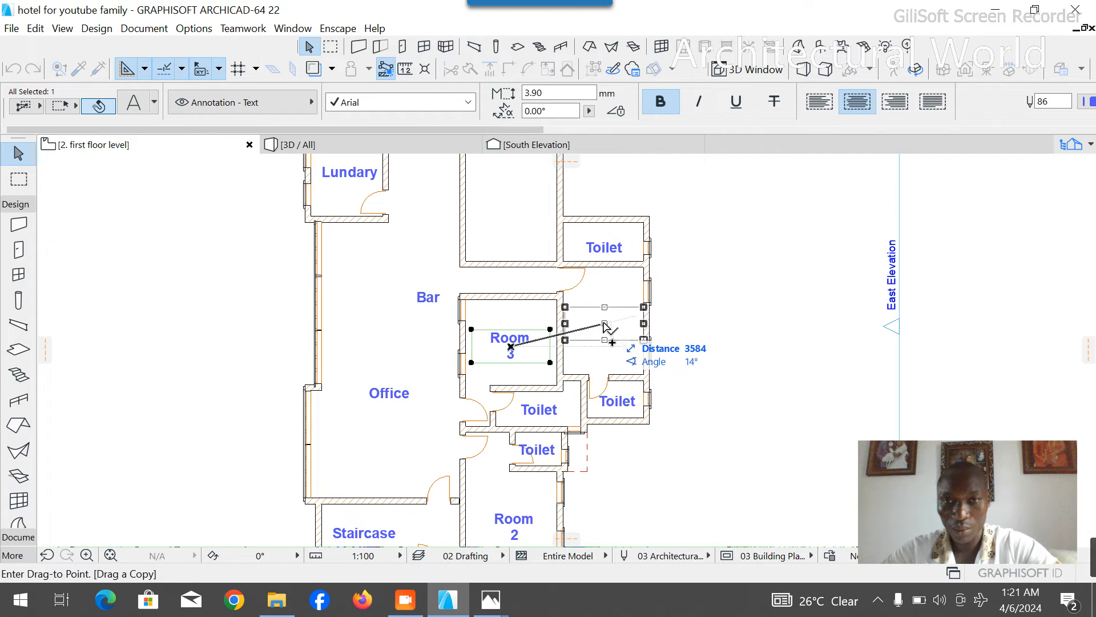
click(604, 324)
double_click(612, 331)
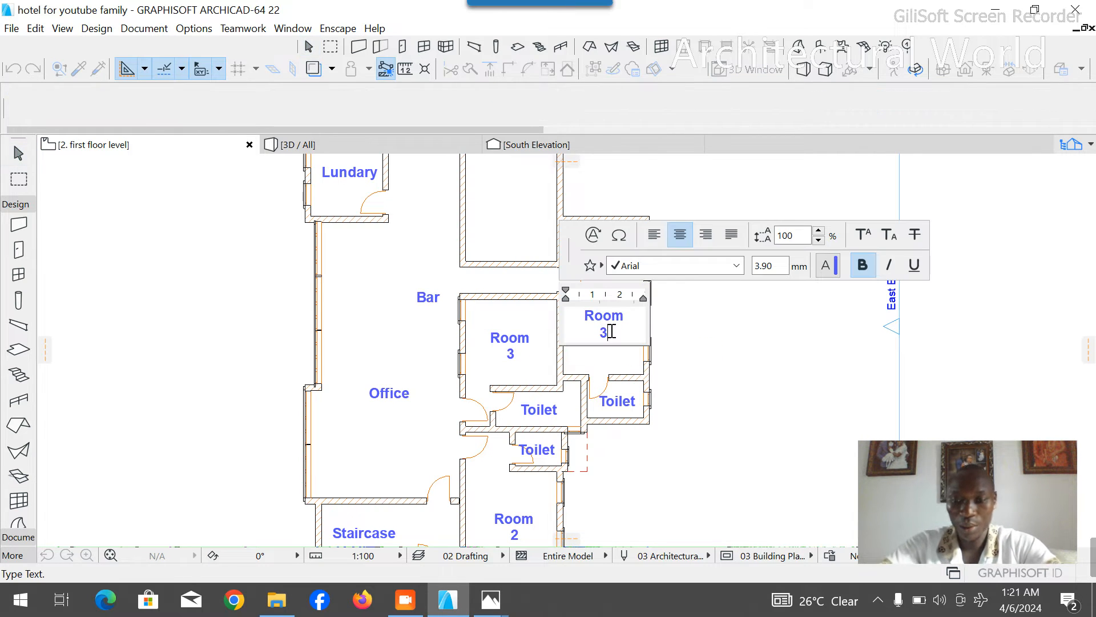
click(520, 315)
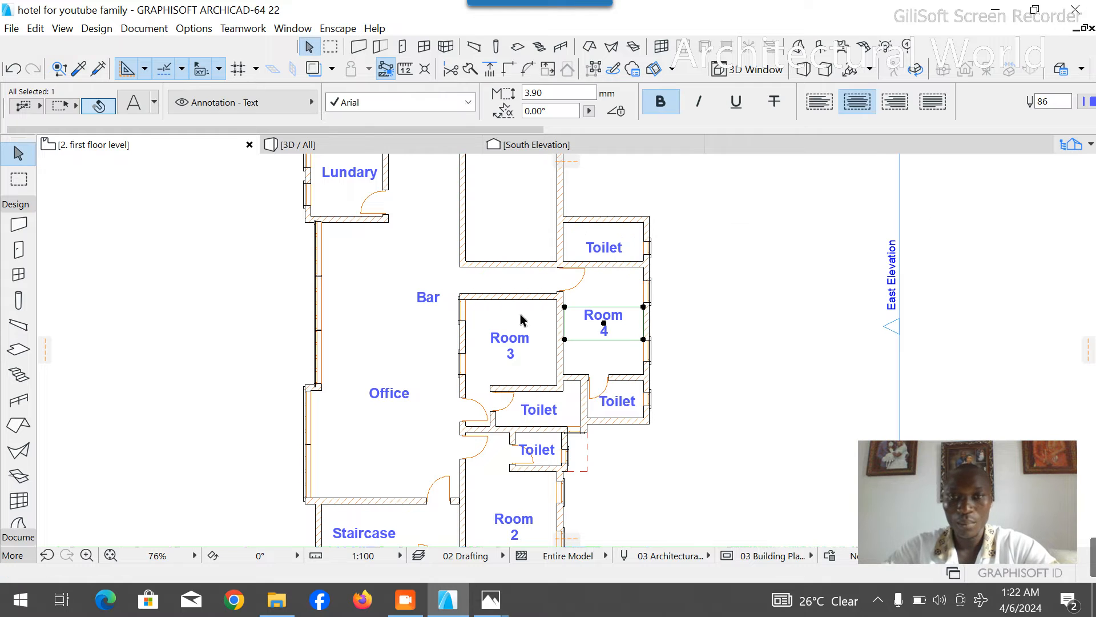
click(676, 310)
- Draw a dashed guide polyline from the empty room's inner southeast corner, 3400 mm north and then west past the room's west wall
scroll(464, 261, up, 2)
scroll(556, 320, down, 3)
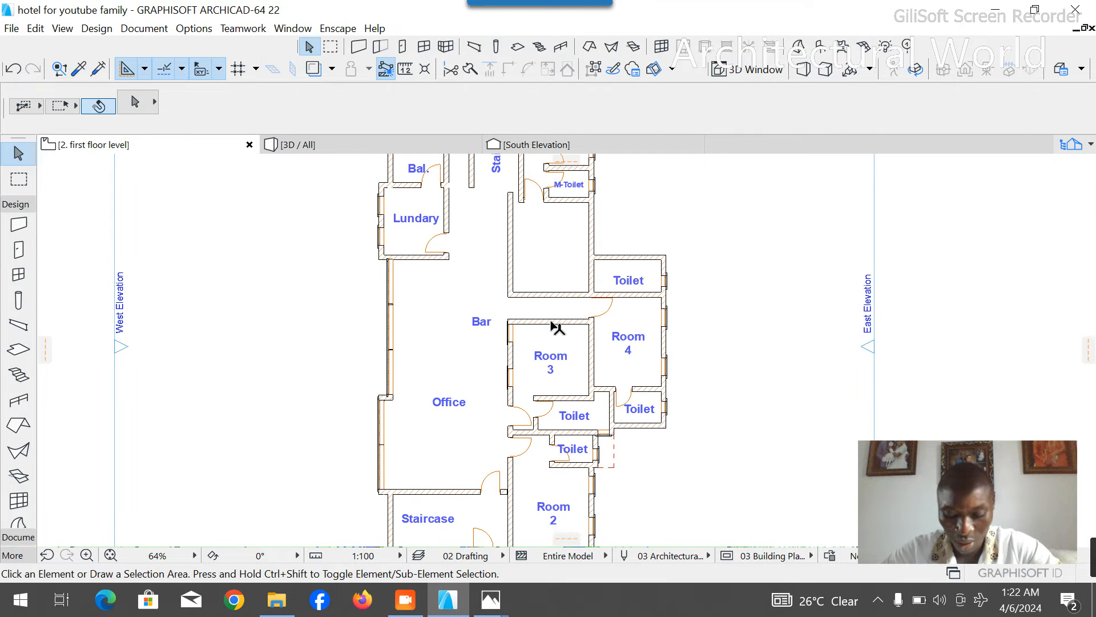
scroll(552, 318, up, 4)
scroll(571, 329, down, 5)
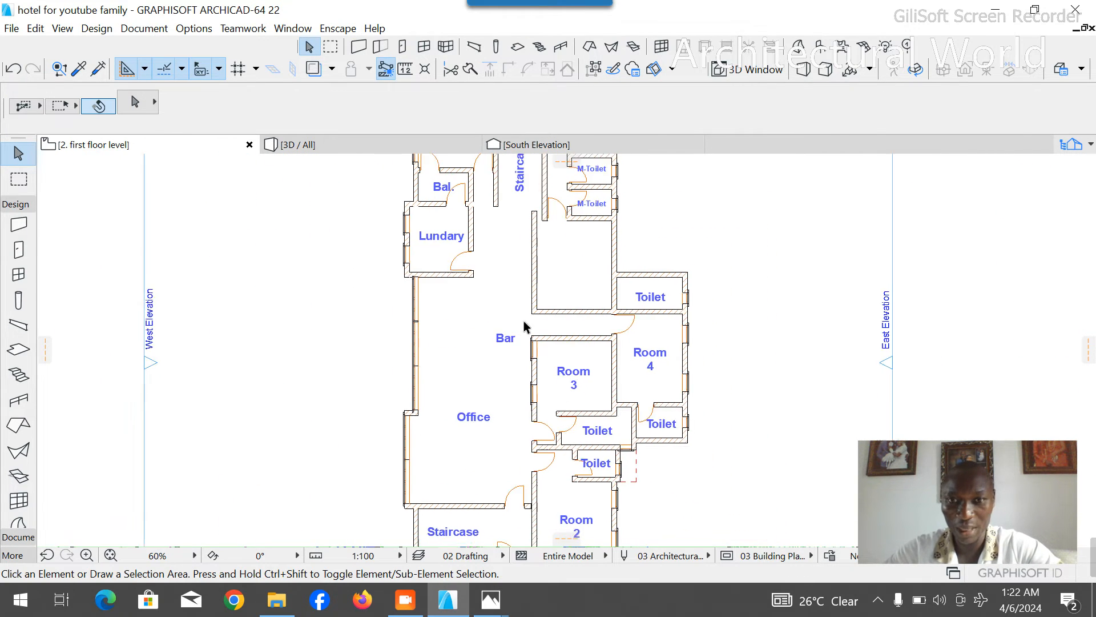
scroll(578, 285, up, 2)
scroll(575, 292, up, 1)
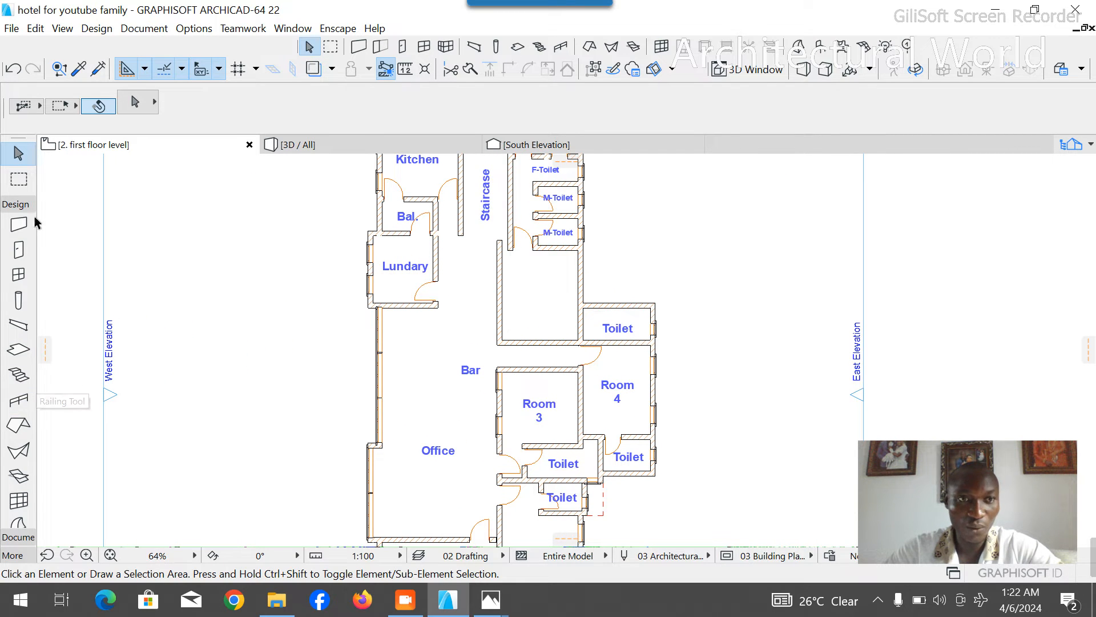
click(17, 204)
click(19, 221)
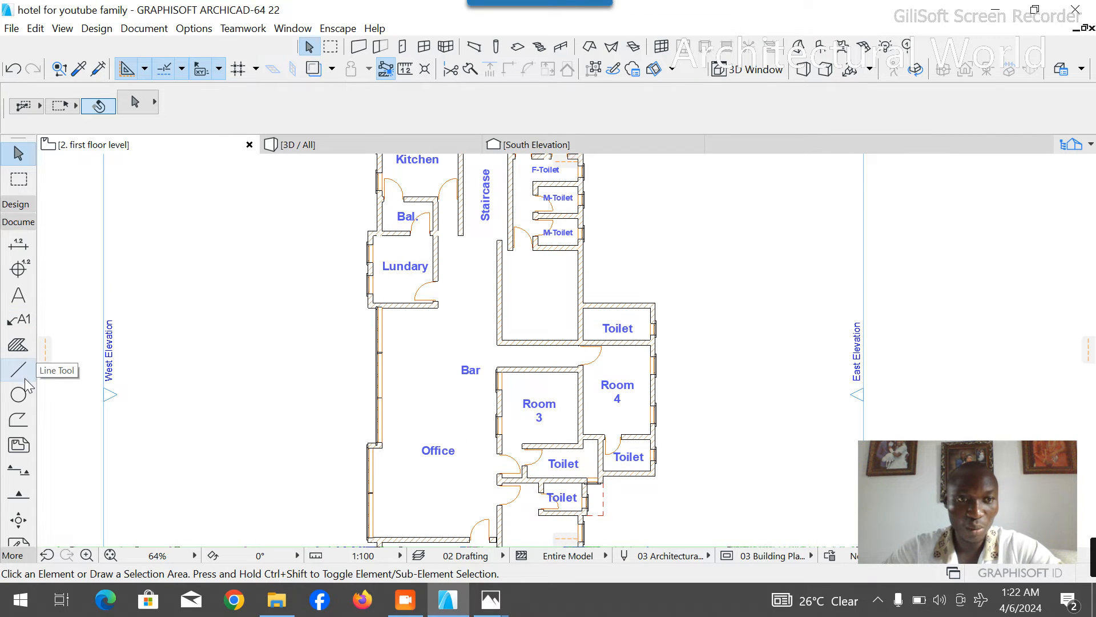
click(19, 370)
scroll(587, 357, up, 5)
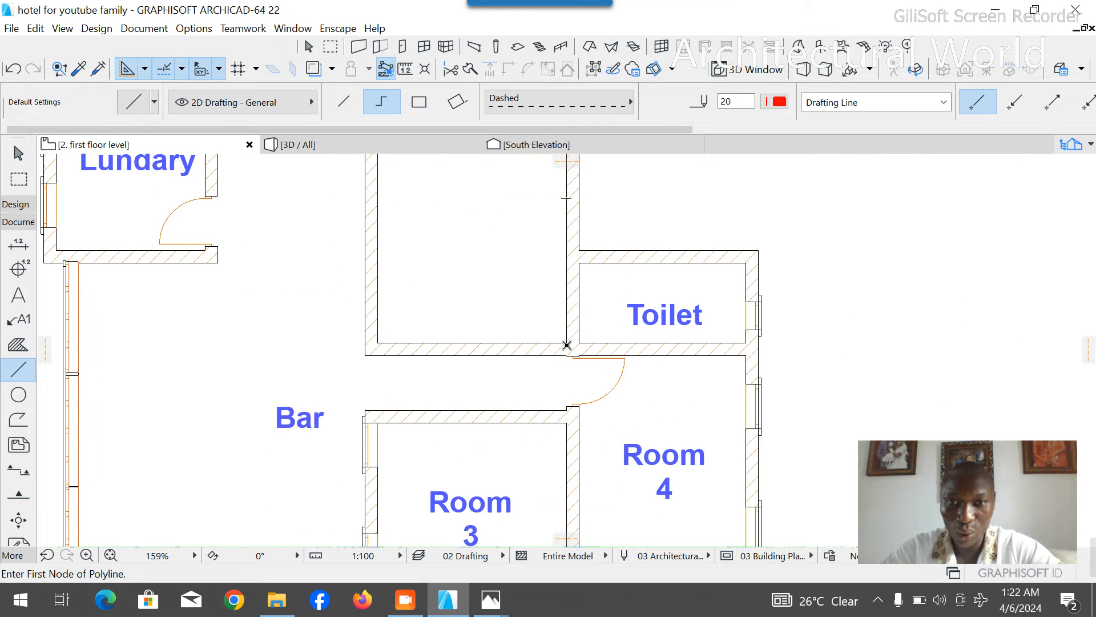
click(566, 343)
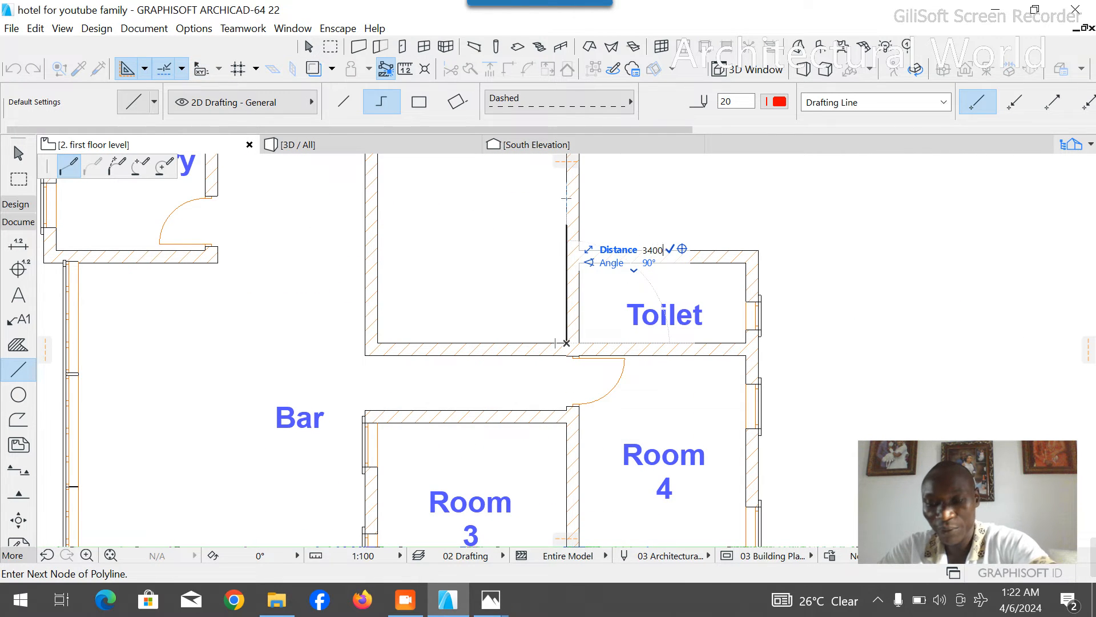
scroll(646, 338, down, 3)
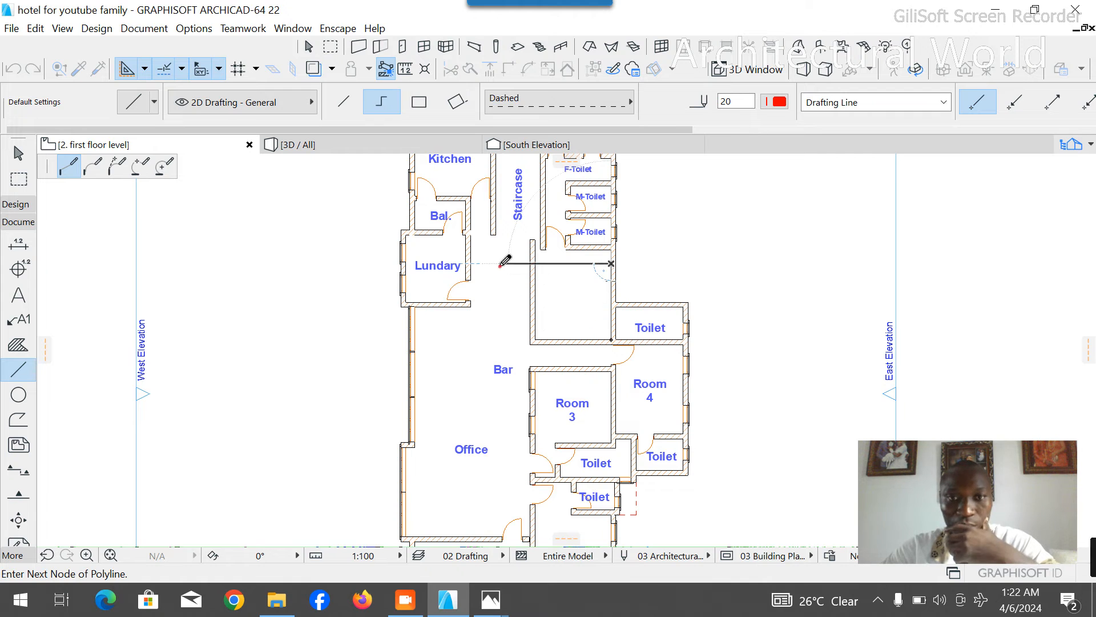
click(500, 265)
right_click(500, 236)
click(543, 389)
key(Escape)
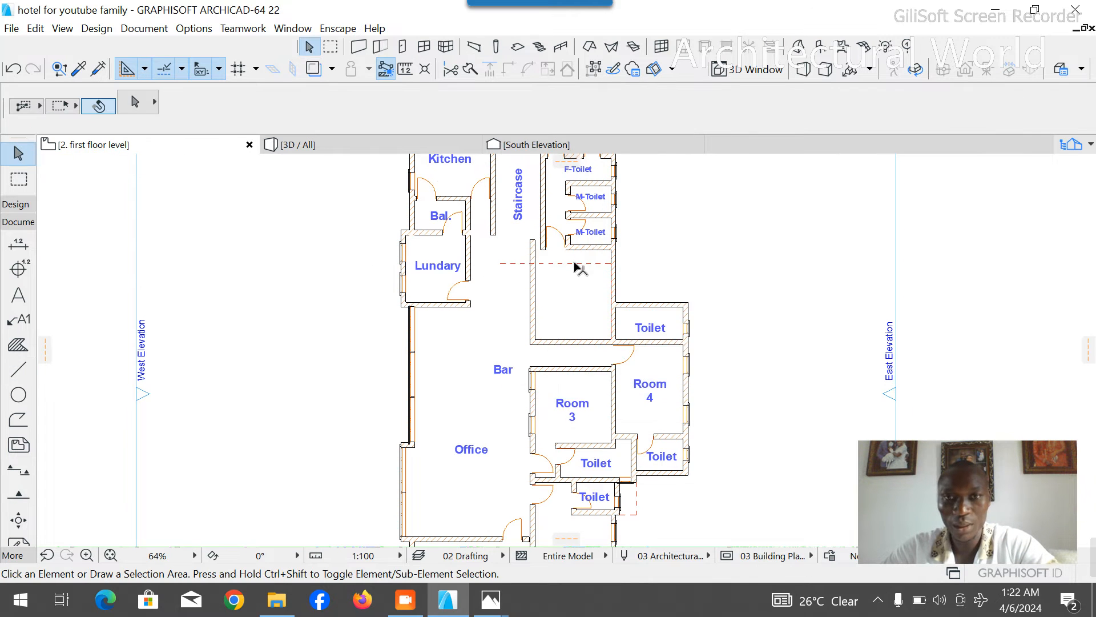
- Move the wall south of the lower M-Toilet, with its door, south so its lower face meets the dashed guide line
scroll(577, 267, up, 5)
click(626, 227)
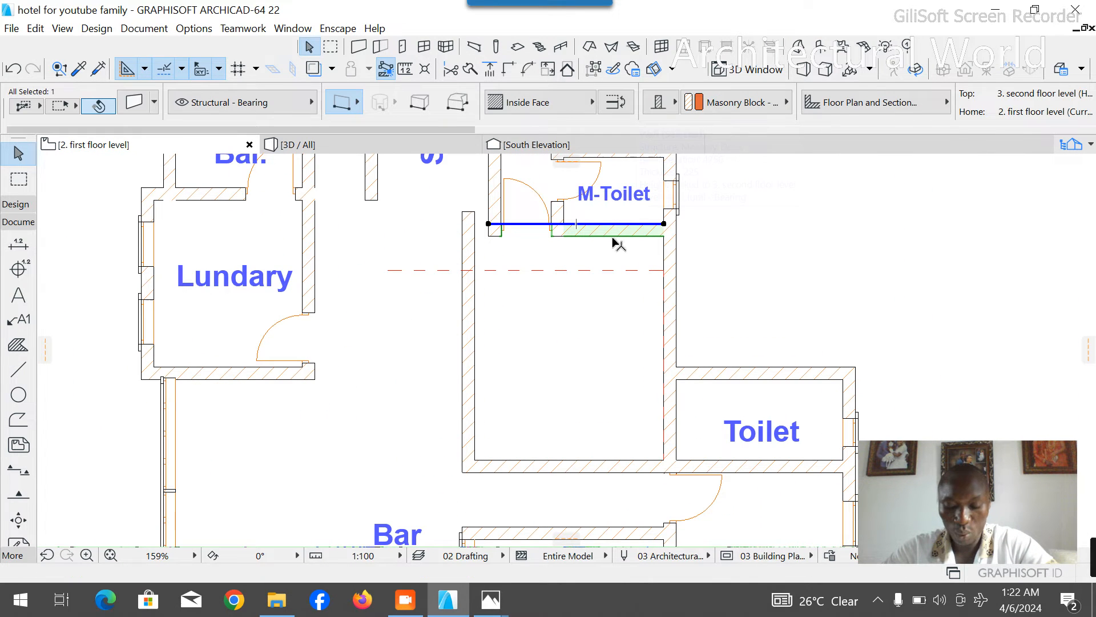
key(ctrl+d)
click(664, 236)
click(664, 270)
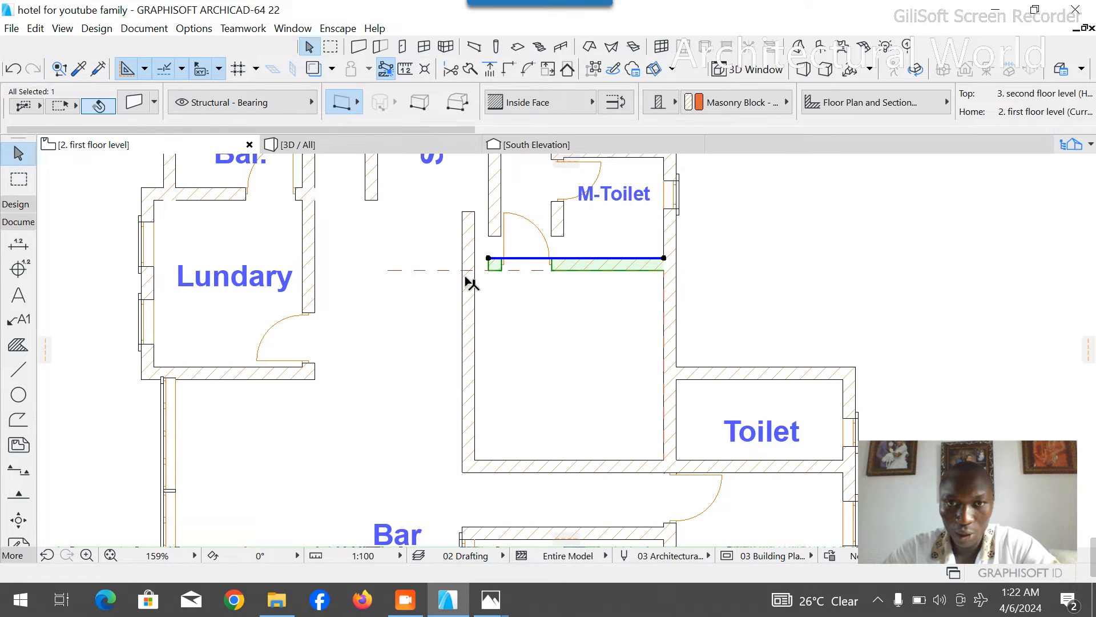
- Extend the moved wall's west end to the outer face of the empty room's west wall, and delete the guide polyline
click(489, 258)
click(462, 259)
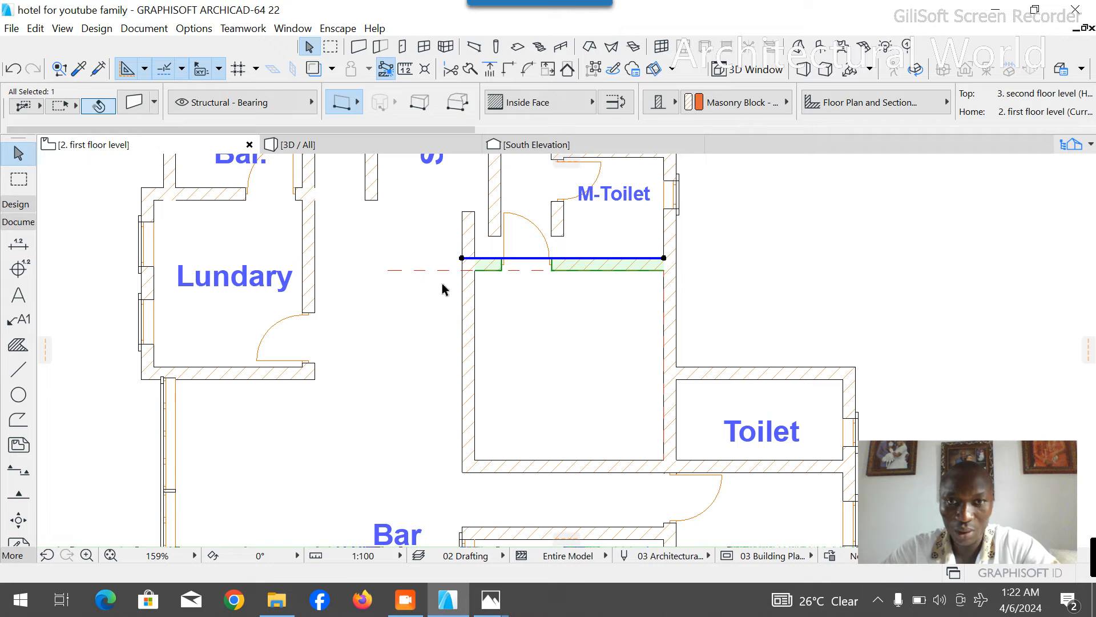
click(442, 285)
click(422, 271)
key(Delete)
- Place a 750 mm wide door in the upper east toilet's west wall near its north corner, swinging into the toilet
scroll(566, 338, down, 2)
scroll(543, 255, down, 1)
scroll(544, 254, up, 2)
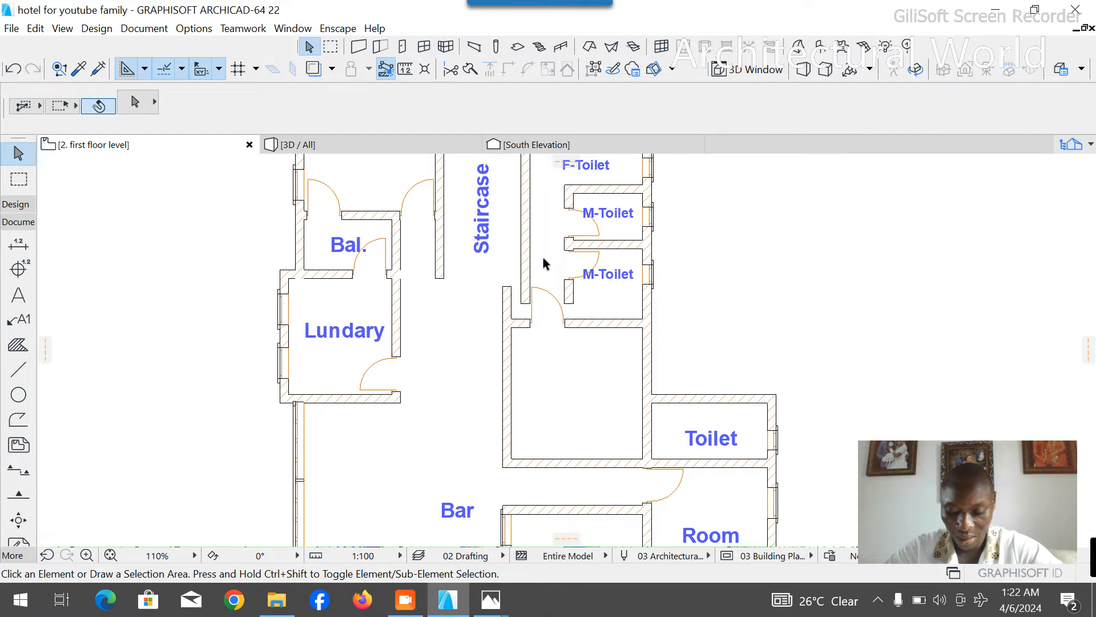
scroll(643, 459, up, 2)
scroll(474, 357, down, 2)
scroll(588, 422, down, 1)
scroll(588, 422, up, 3)
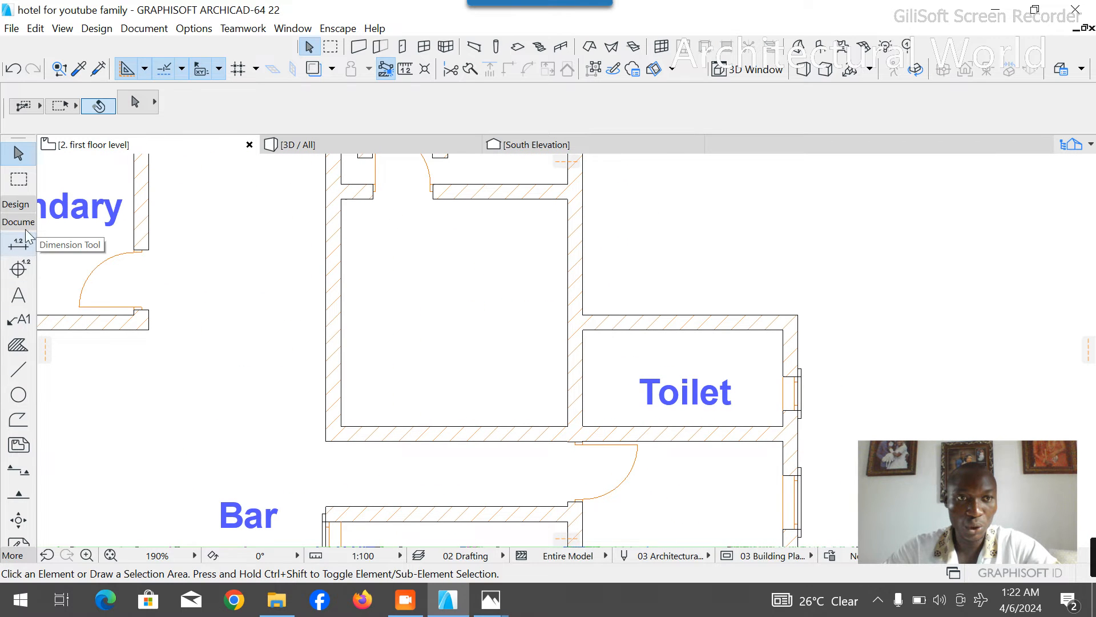
click(17, 205)
click(18, 250)
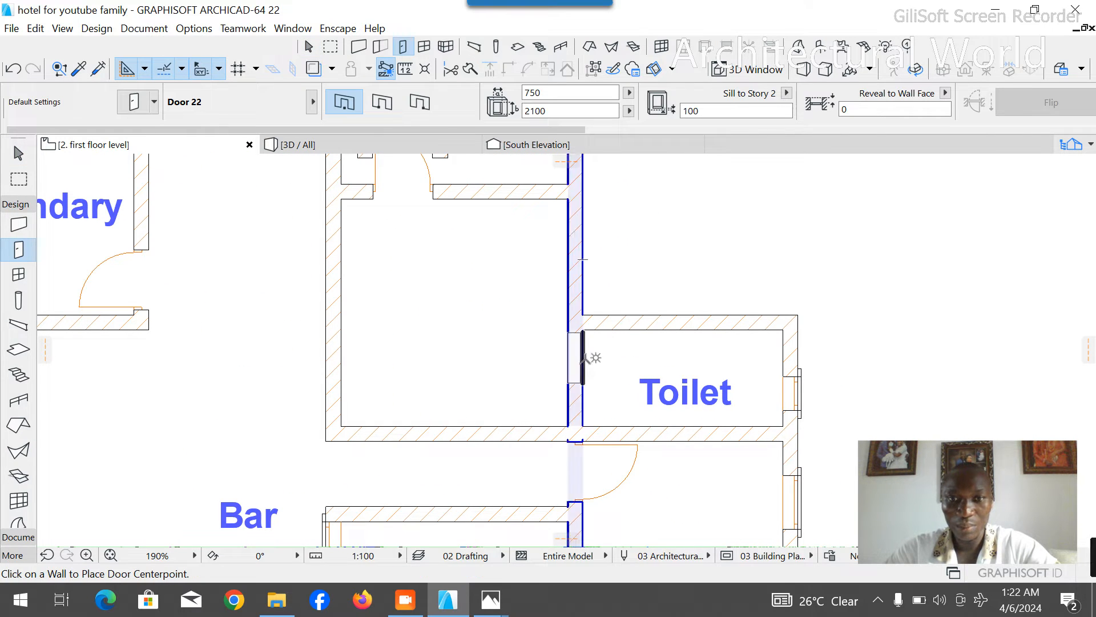
click(583, 360)
click(607, 276)
scroll(594, 265, down, 3)
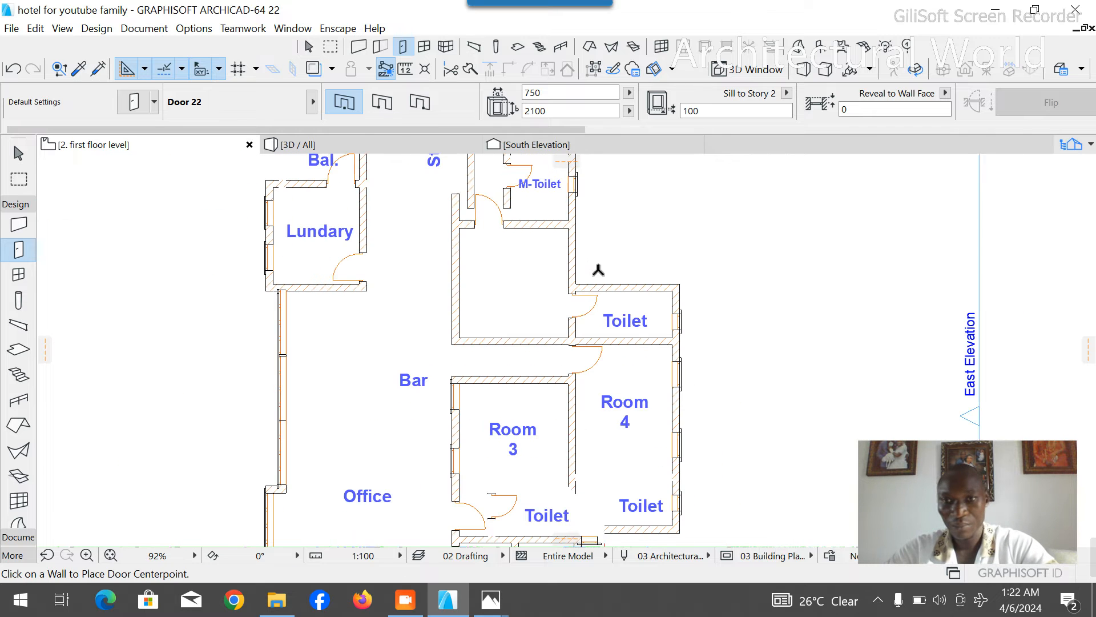
key(Escape)
- Place an 800 mm wide, 1500 mm high window with a 730 mm sill in the empty room's east wall, north of the toilet
scroll(571, 245, up, 3)
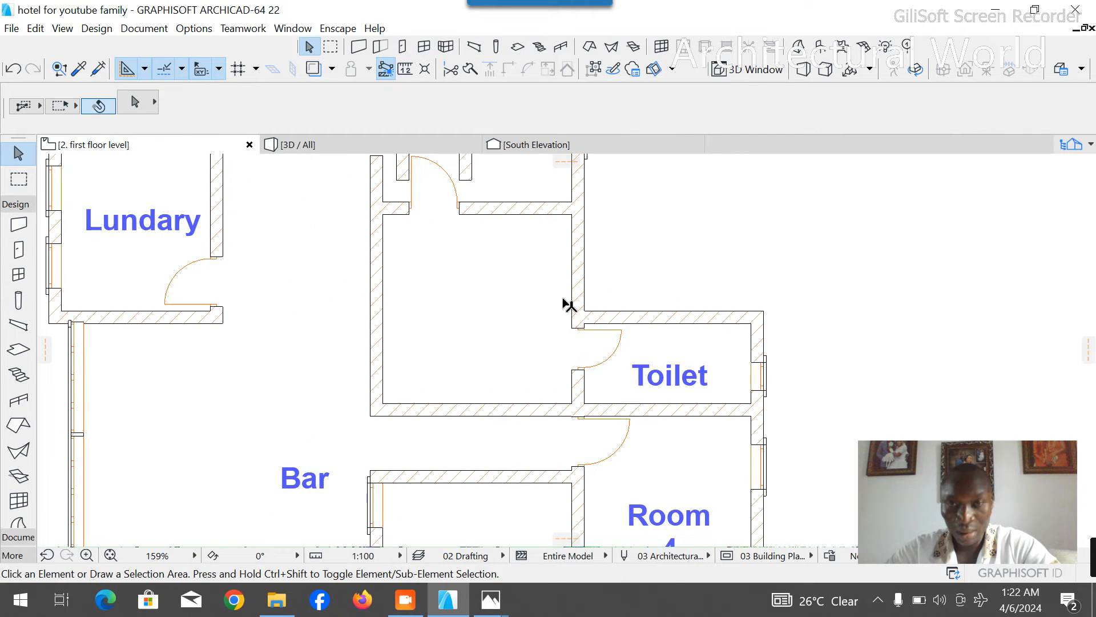
scroll(557, 242, down, 4)
scroll(560, 240, up, 2)
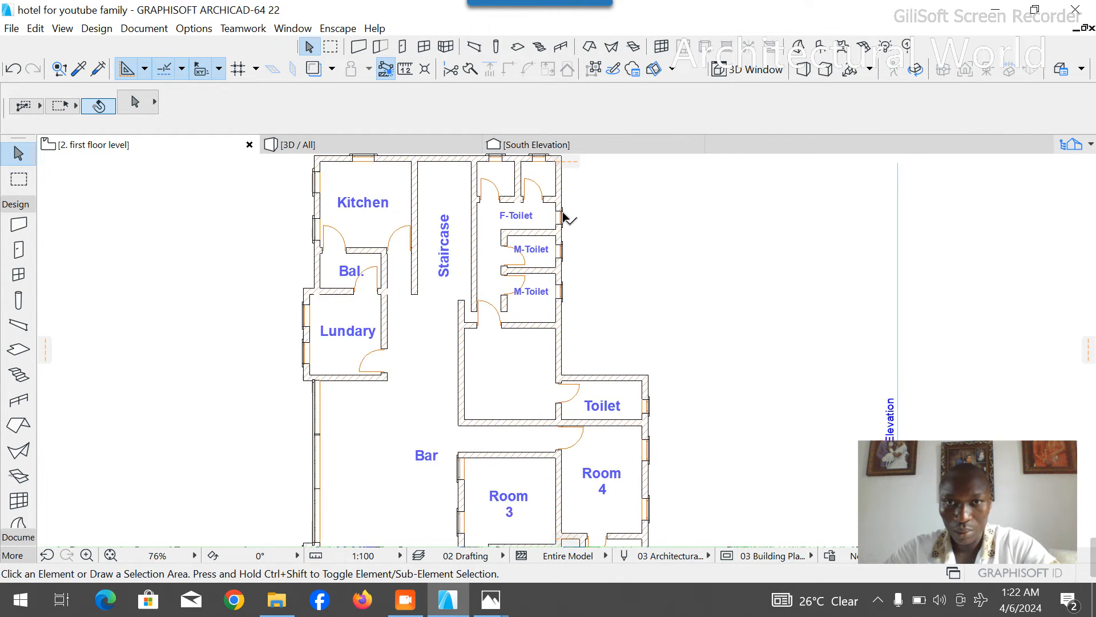
scroll(563, 384, down, 2)
scroll(531, 391, up, 5)
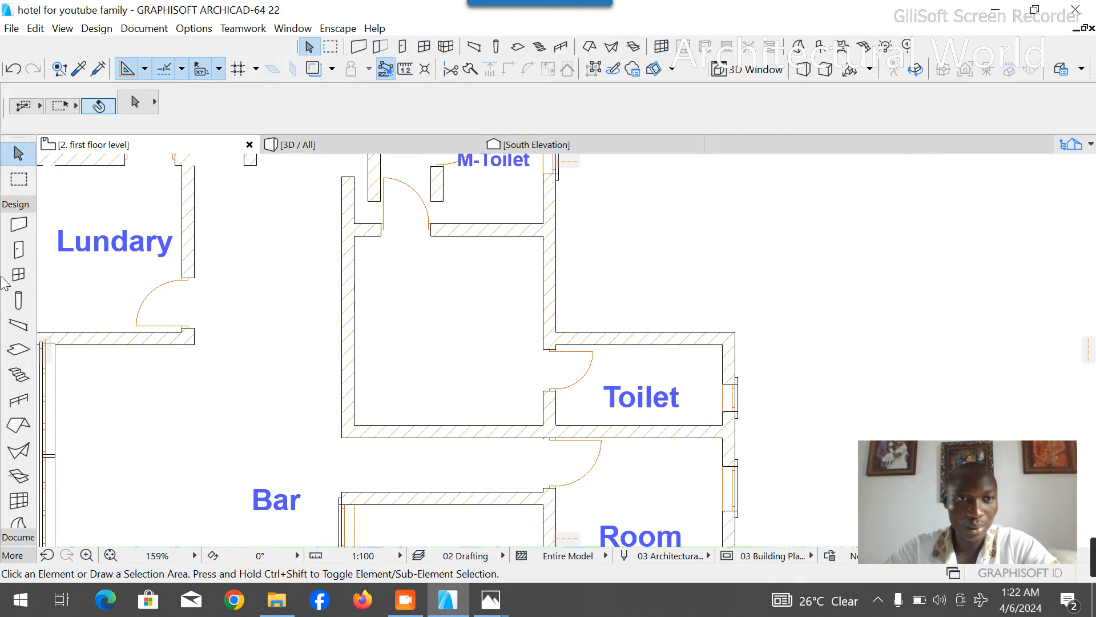
click(19, 275)
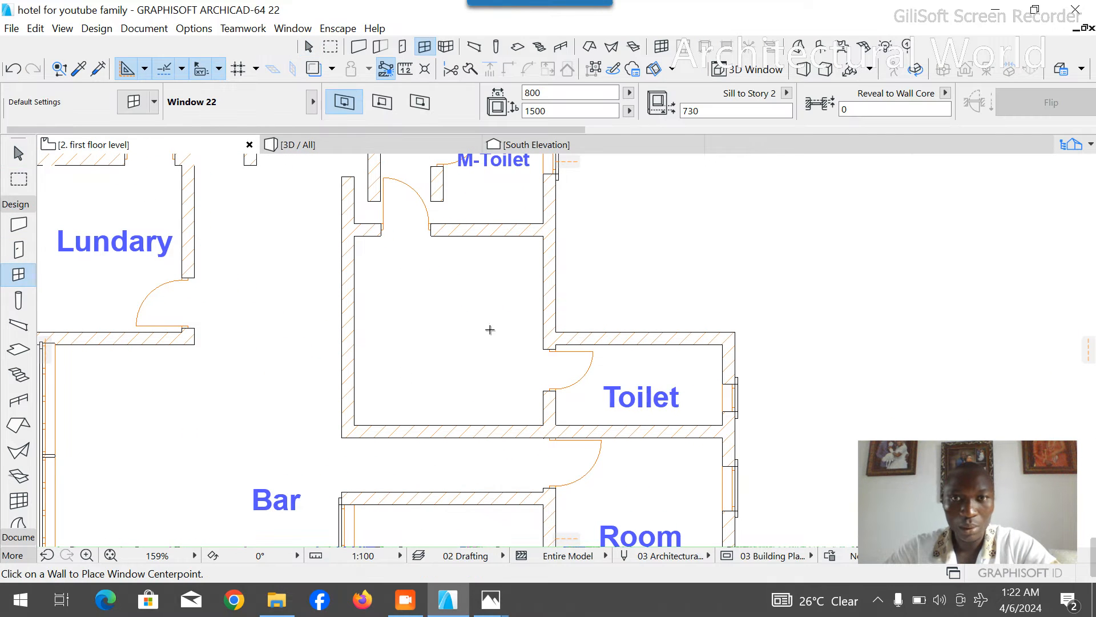
click(556, 287)
click(631, 288)
key(Escape)
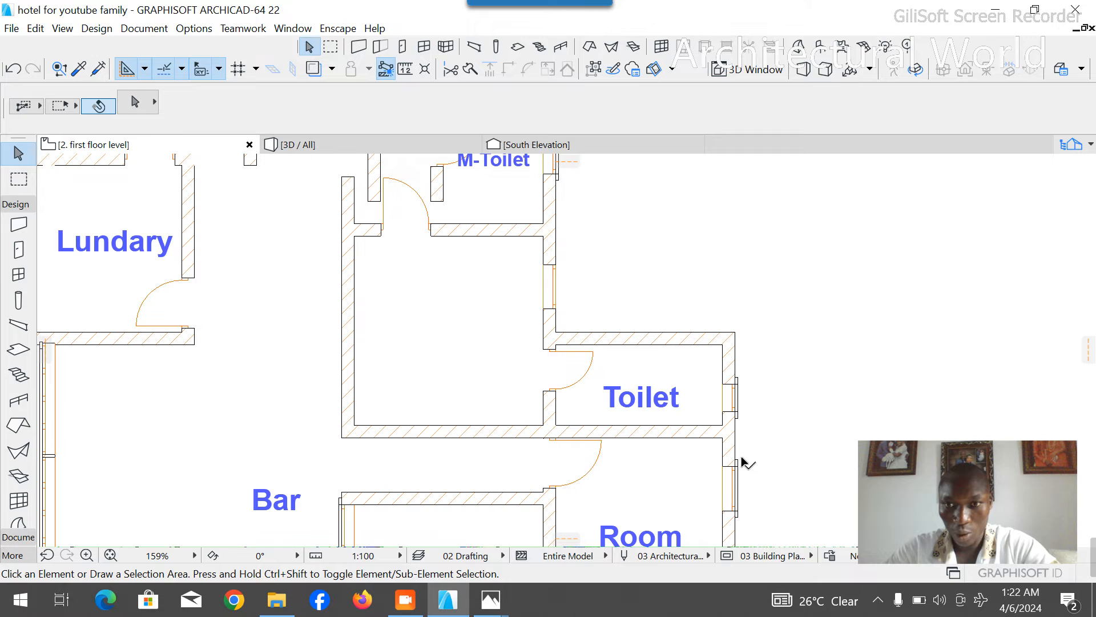
- Copy the architrave from Room 4's northern east window onto the new window in the empty room's east wall
click(738, 465)
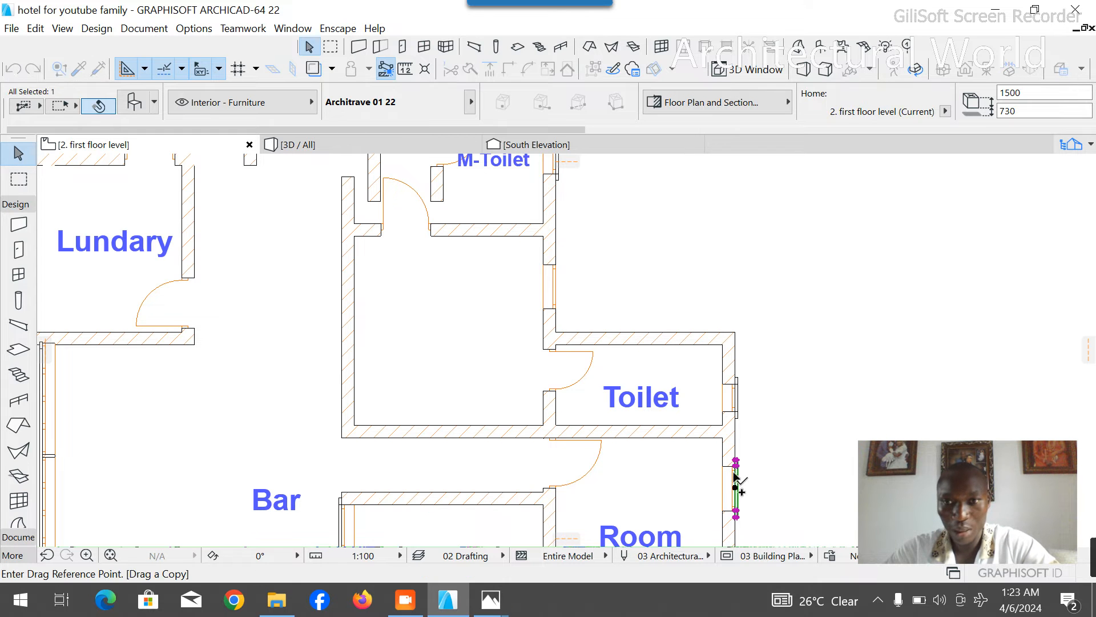
click(736, 467)
scroll(571, 269, up, 5)
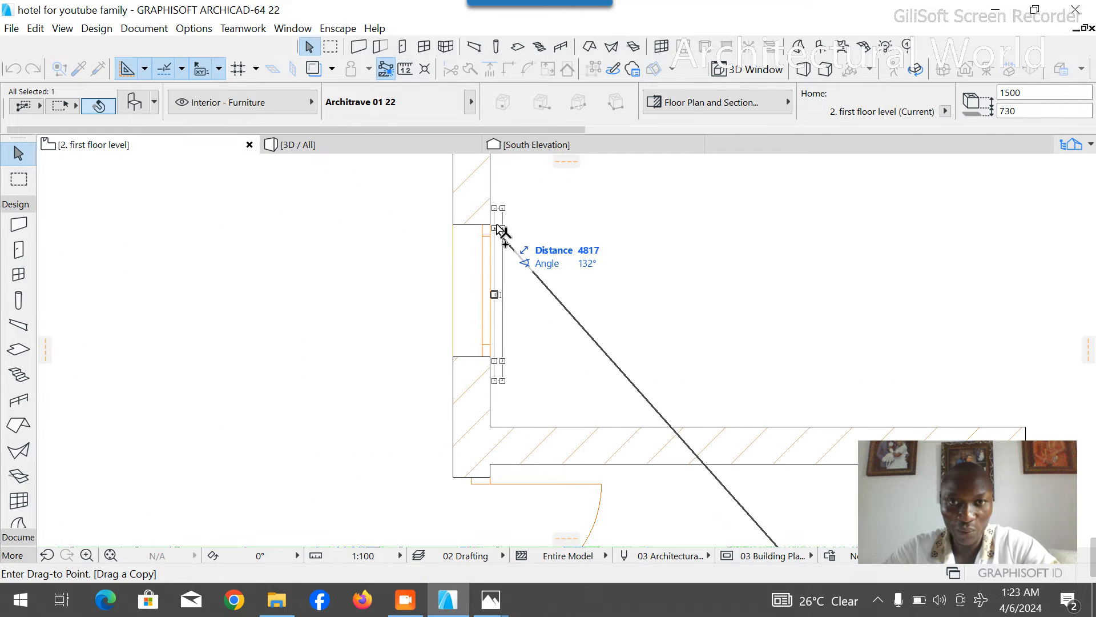
click(495, 230)
scroll(539, 385, down, 5)
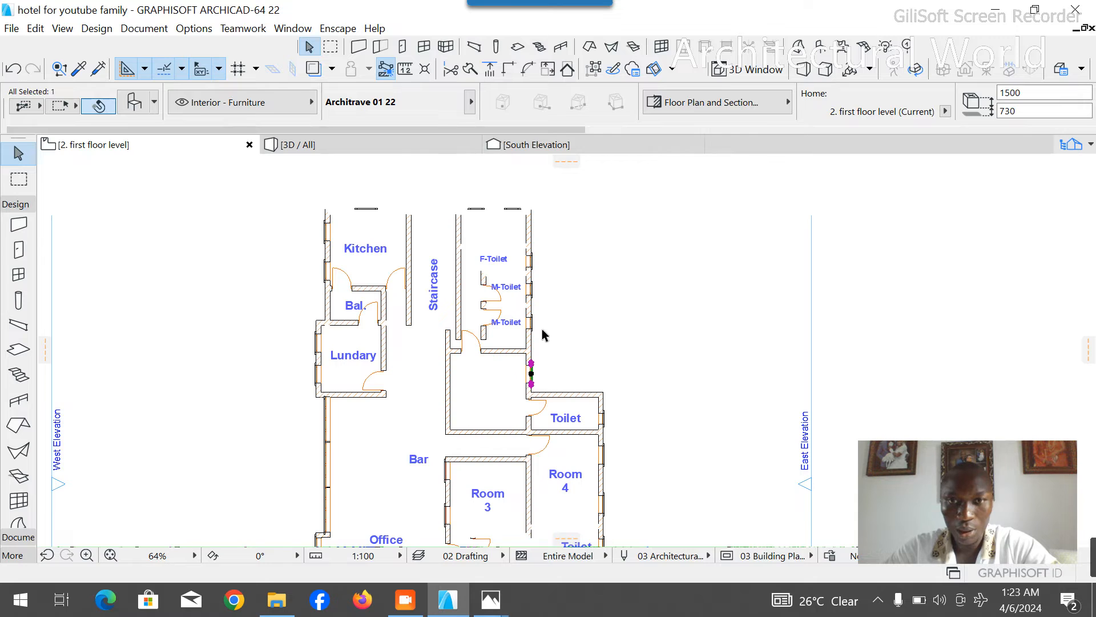
key(Escape)
- Place a 900 mm wide door in the empty room's west wall near its south corner, swinging into the room
scroll(521, 331, up, 5)
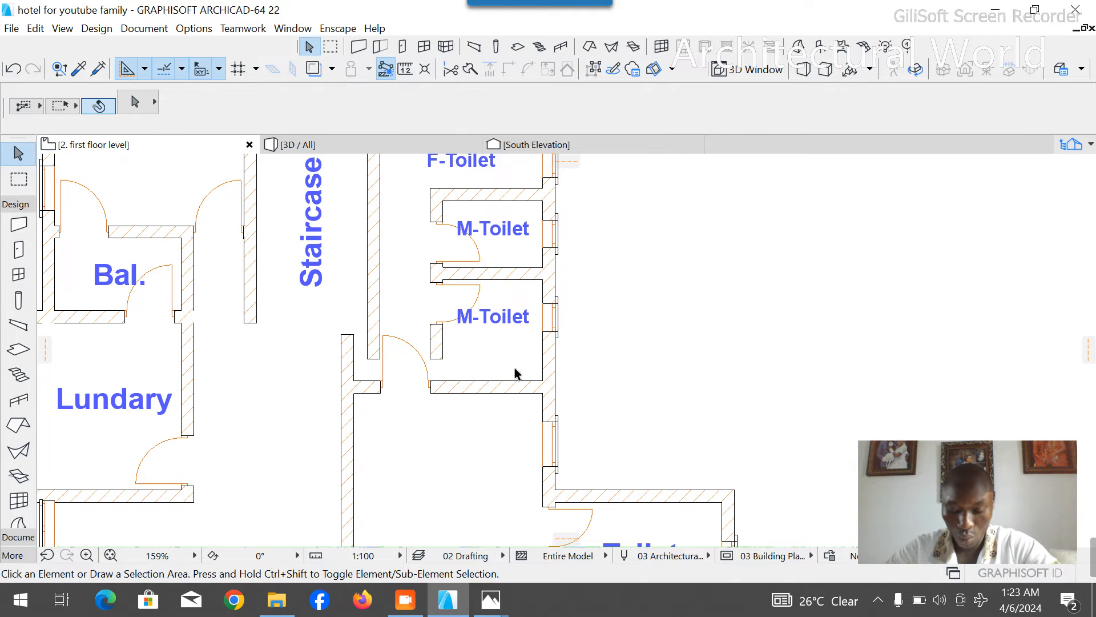
scroll(517, 368, down, 2)
scroll(543, 325, down, 2)
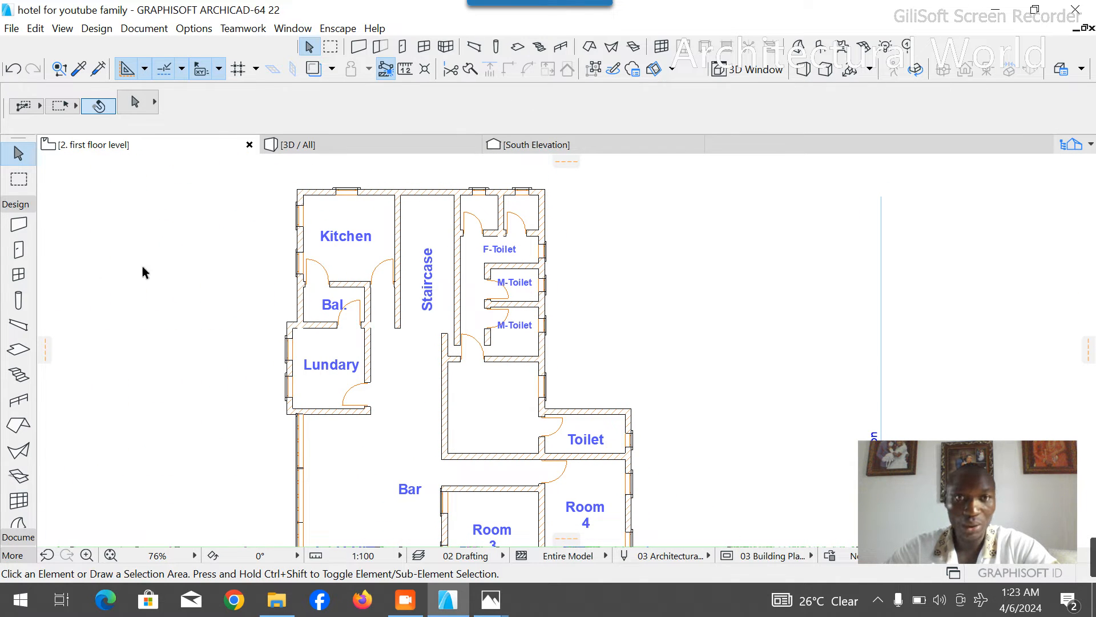
click(18, 249)
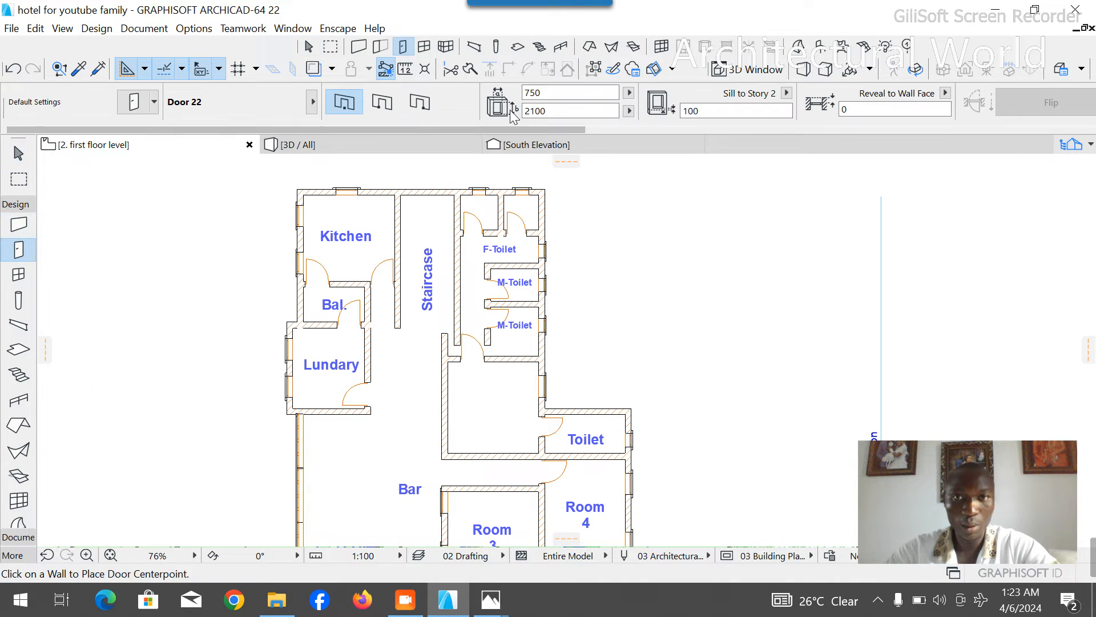
text(900)
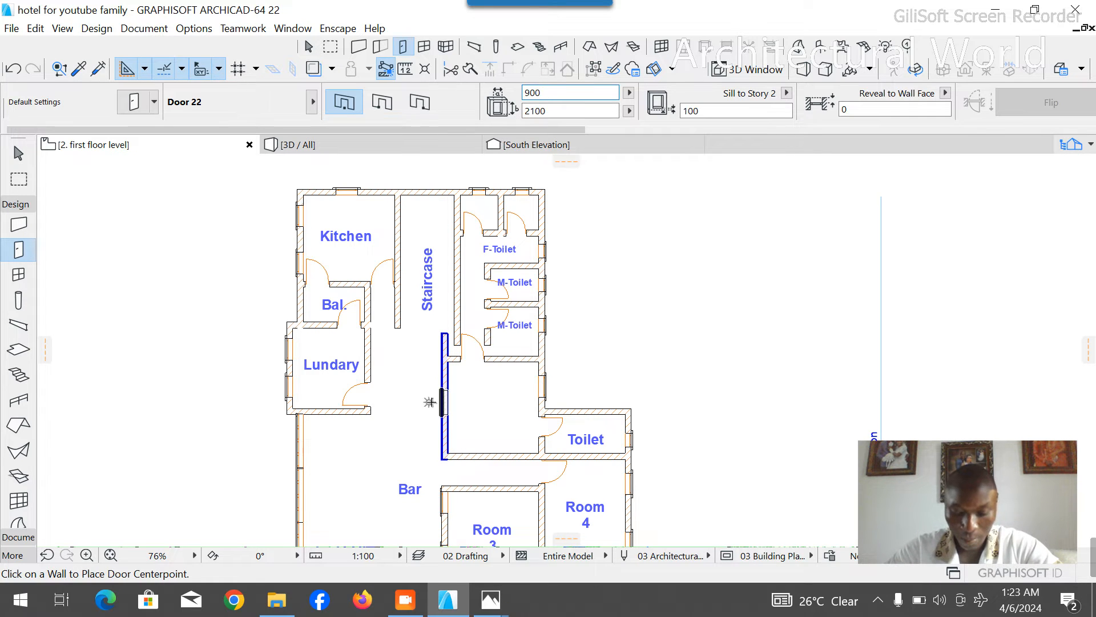
click(454, 438)
click(478, 464)
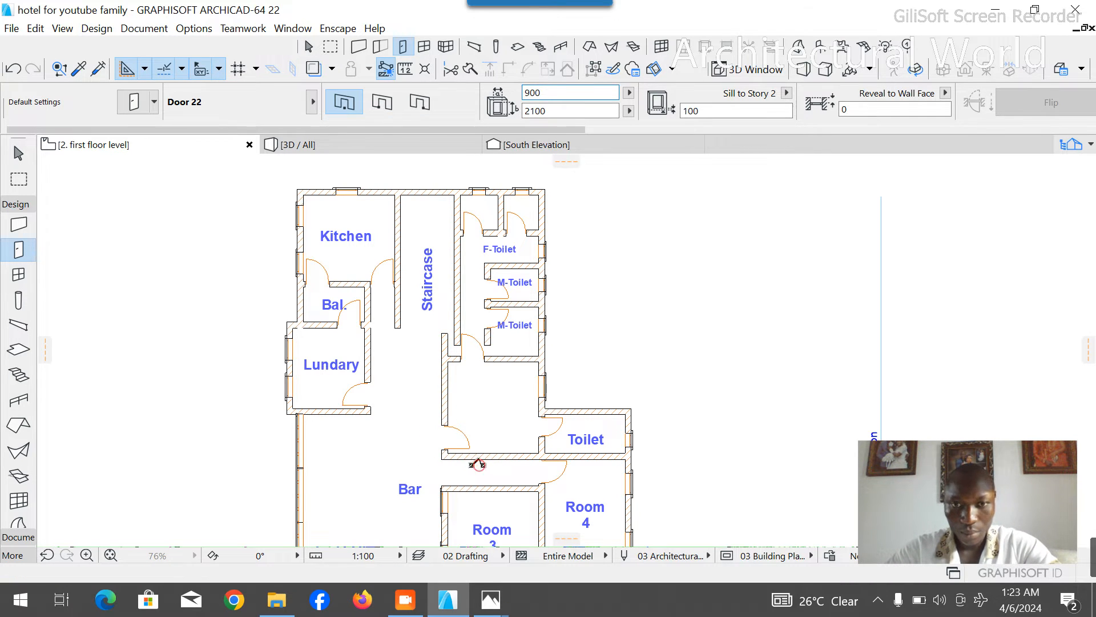
key(Escape)
- Copy the Room 4 label into the empty room to its north-west, relabel the copy Room 5 and centre it in the room
scroll(601, 436, down, 3)
scroll(563, 454, up, 3)
click(607, 502)
click(627, 501)
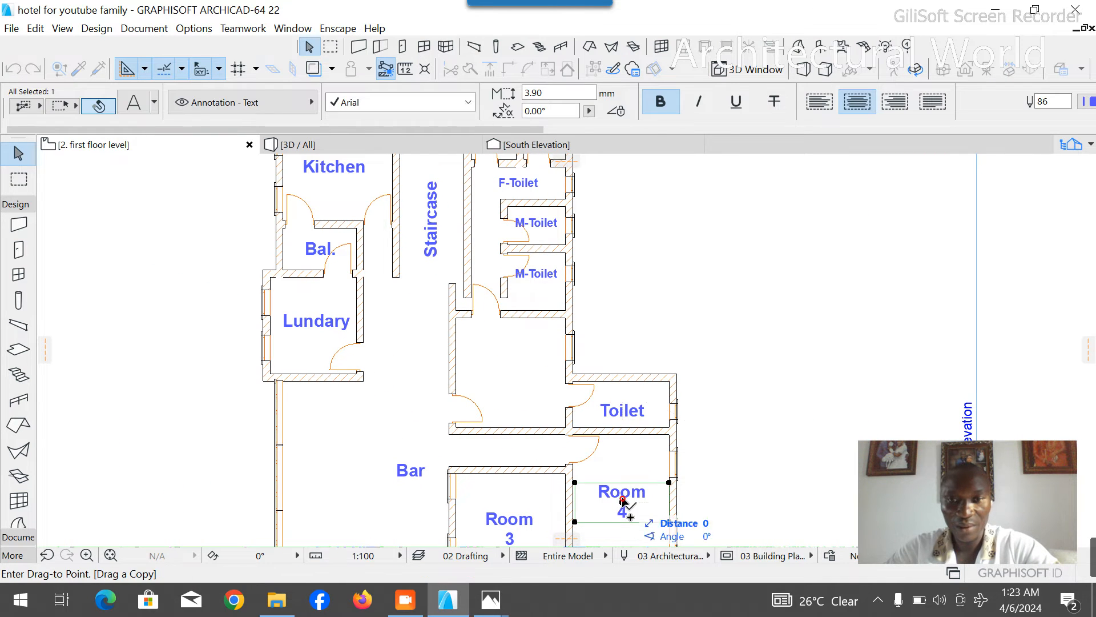
click(518, 378)
double_click(518, 377)
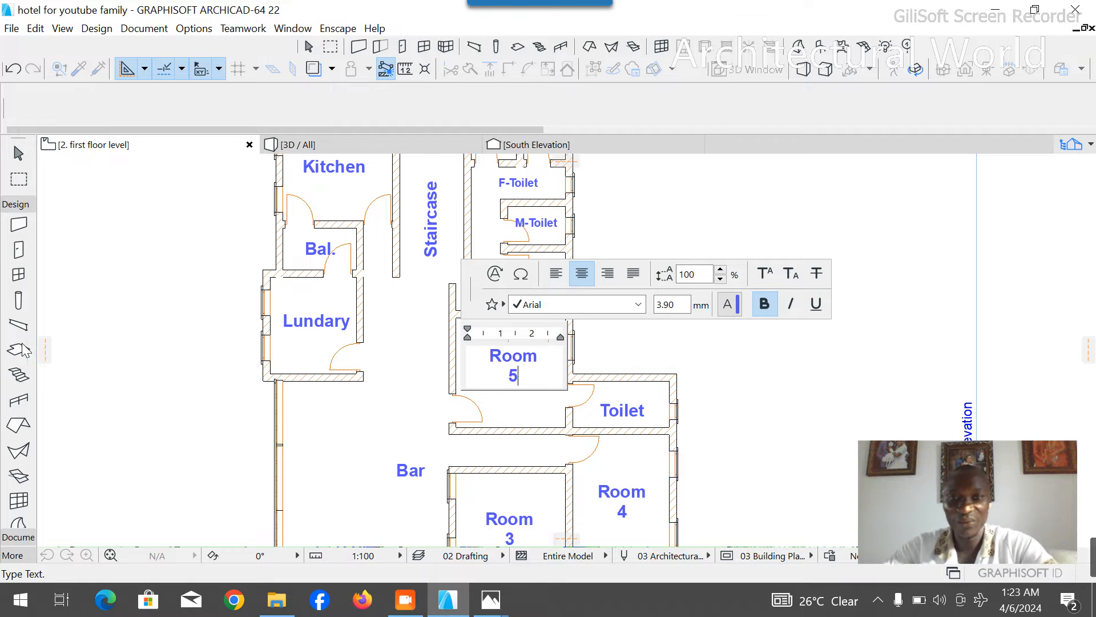
click(636, 385)
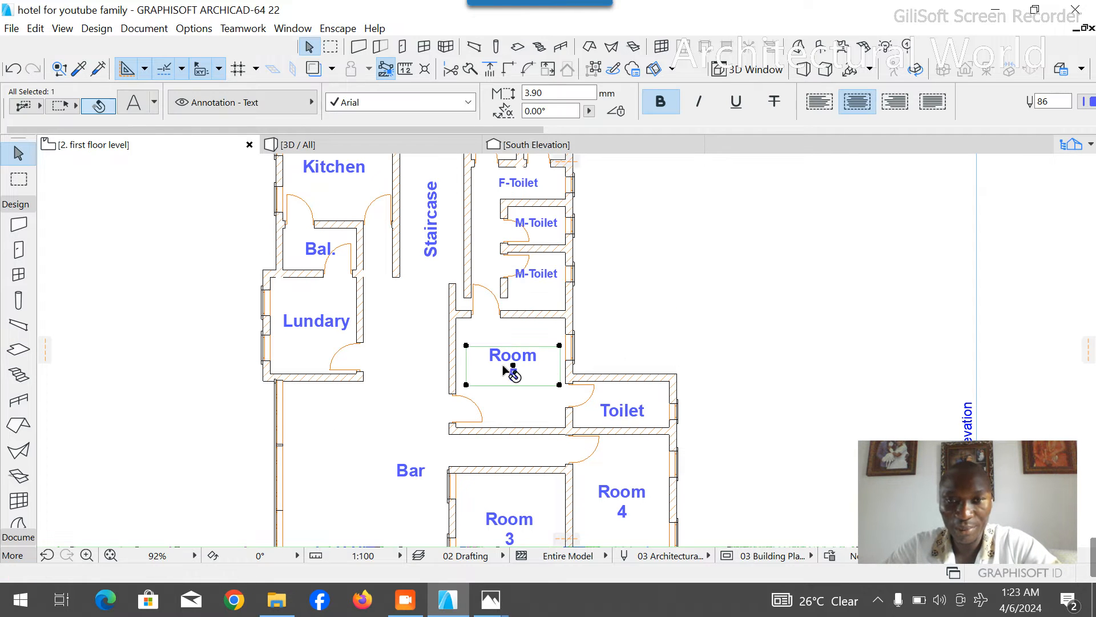
drag(512, 368, 513, 380)
click(468, 388)
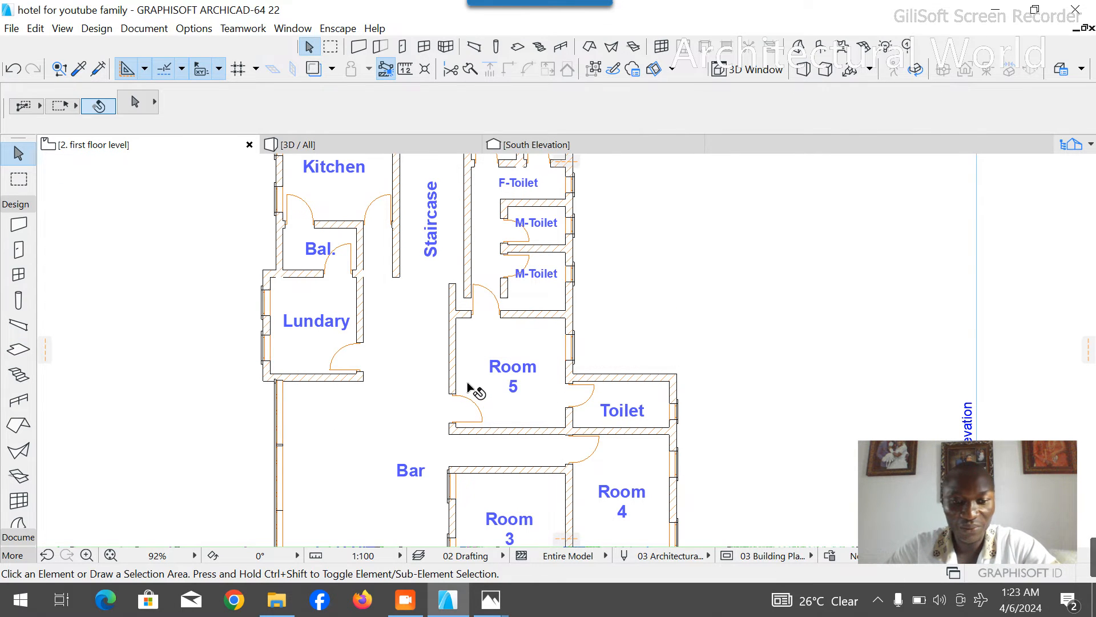
scroll(468, 378, down, 2)
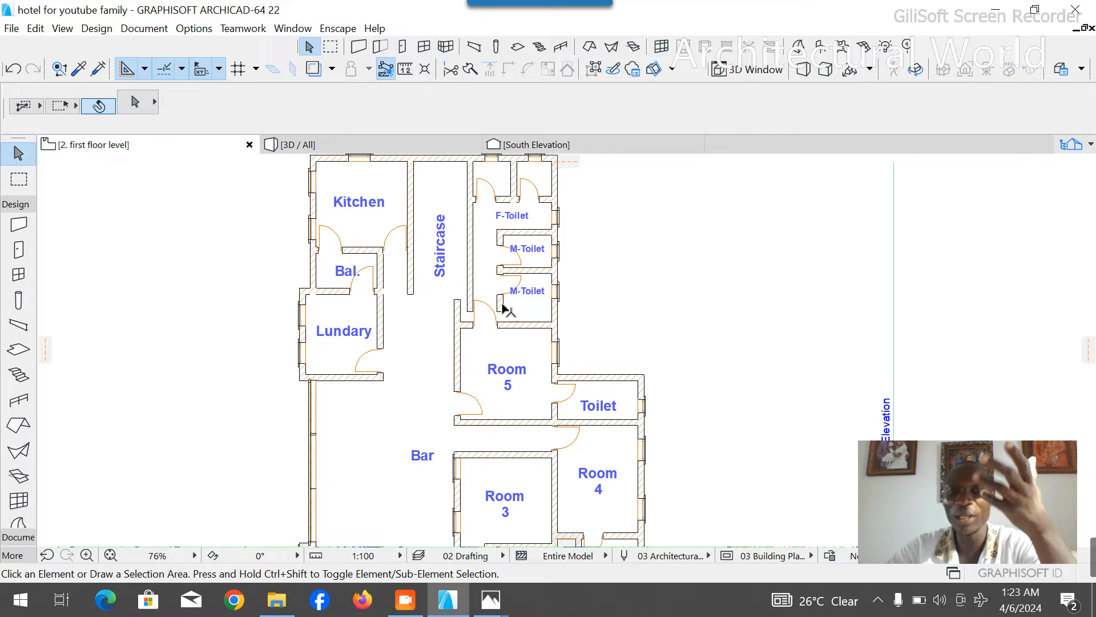
scroll(465, 244, up, 3)
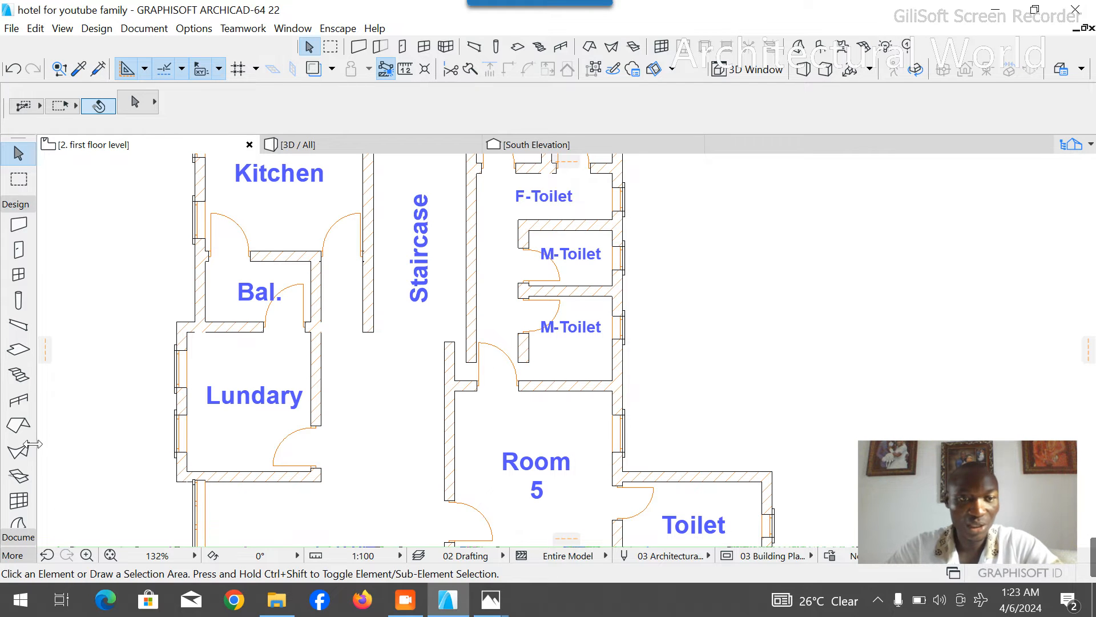
click(12, 204)
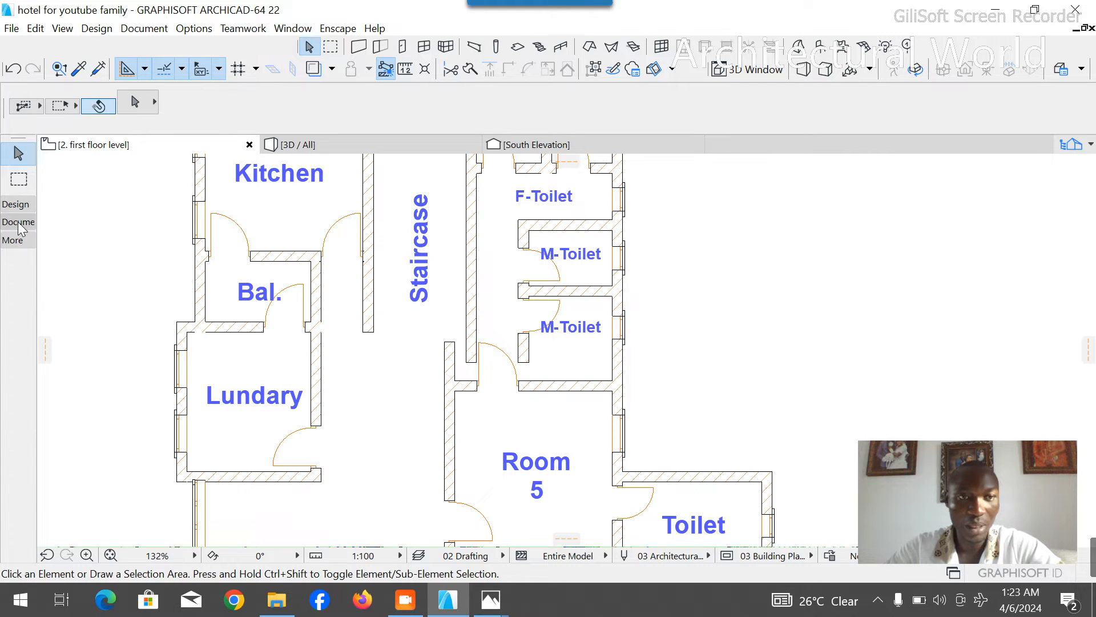
click(19, 222)
click(18, 369)
scroll(592, 431, up, 2)
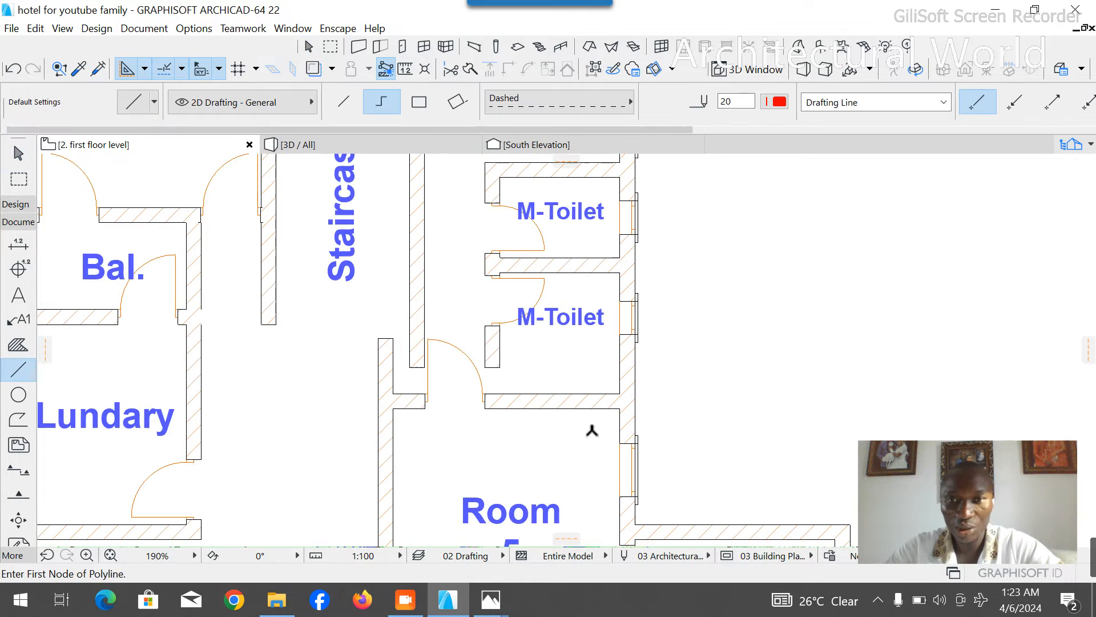
click(621, 273)
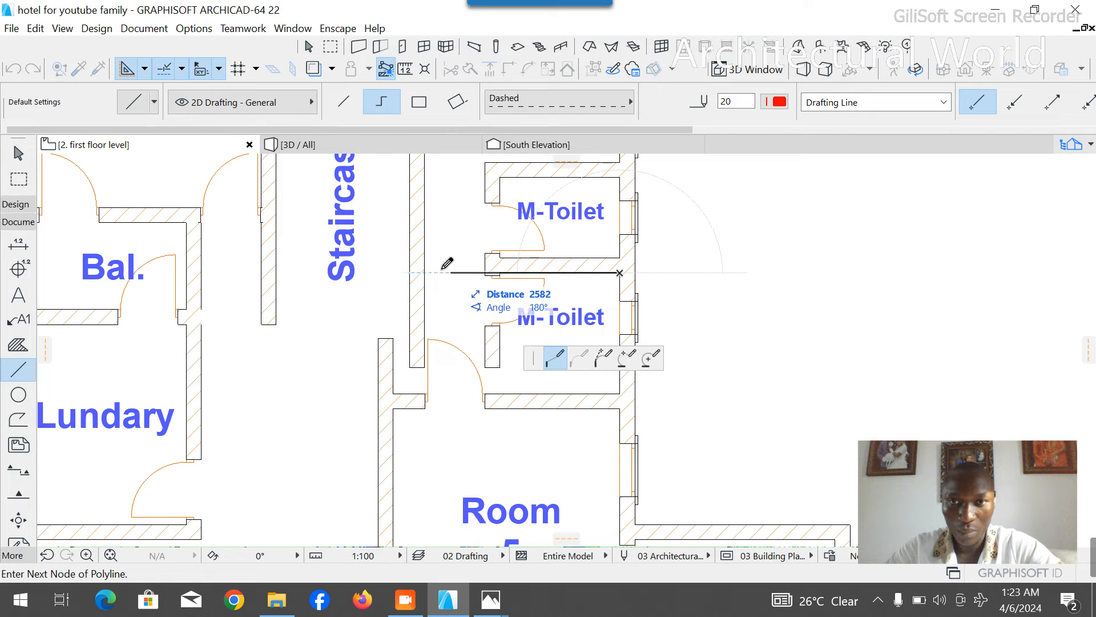
key(Escape)
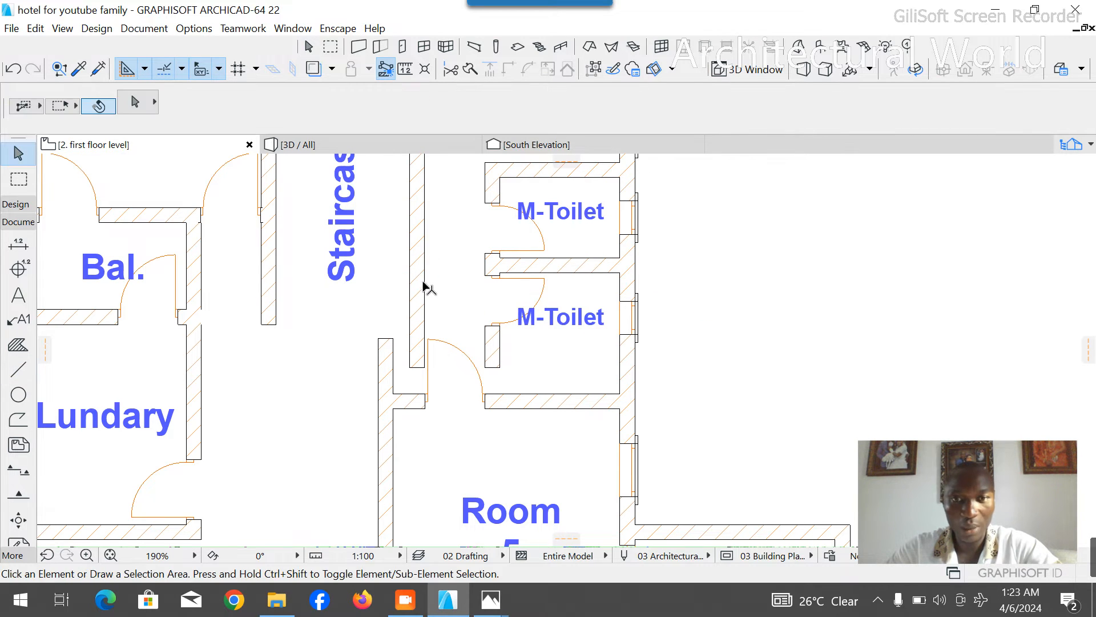
- Extend the staircase's east wall south to Room 5's north wall and trim the stub of Room 5's west wall projecting beyond it
click(423, 287)
click(410, 368)
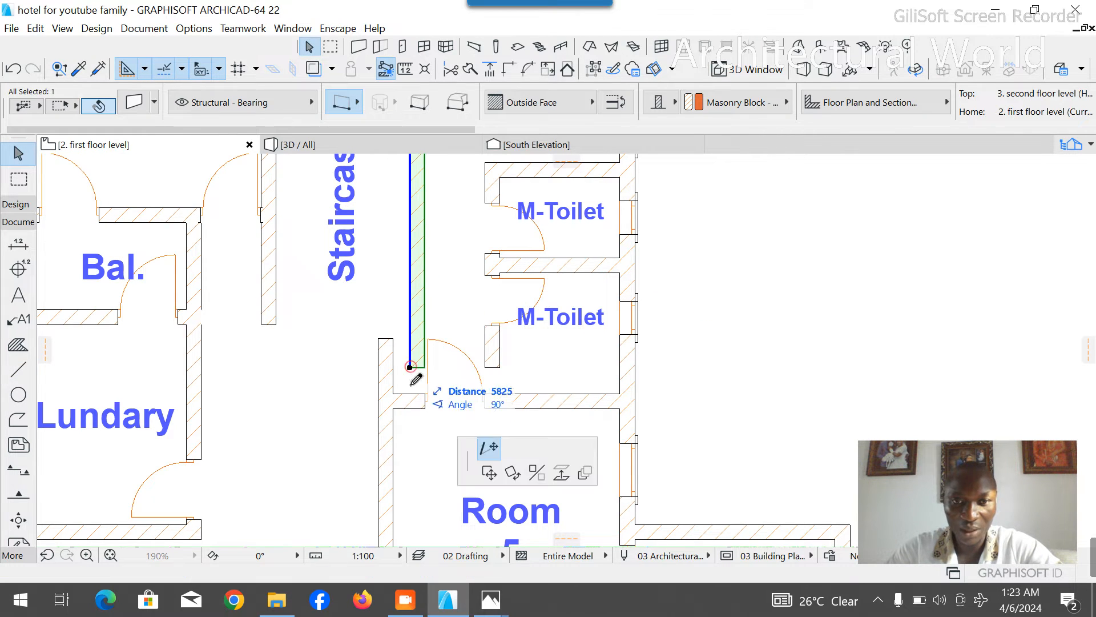
click(410, 393)
key(Escape)
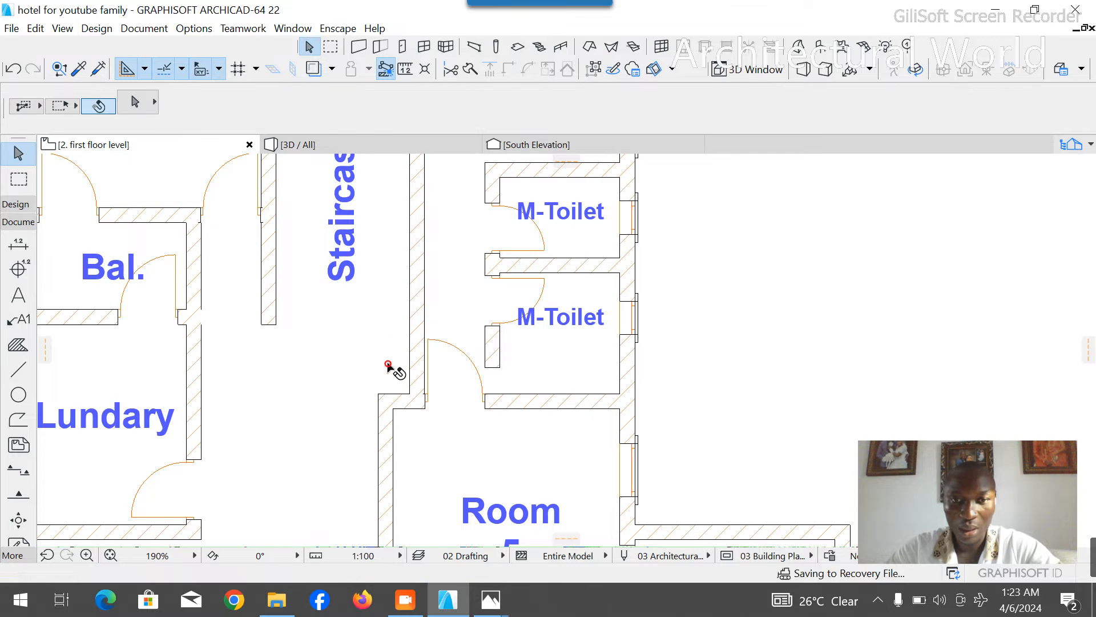
- Delete the two M-Toilets' partition walls with their doors and both M-Toilet labels, keeping the wall below F-Toilet
scroll(379, 383, down, 4)
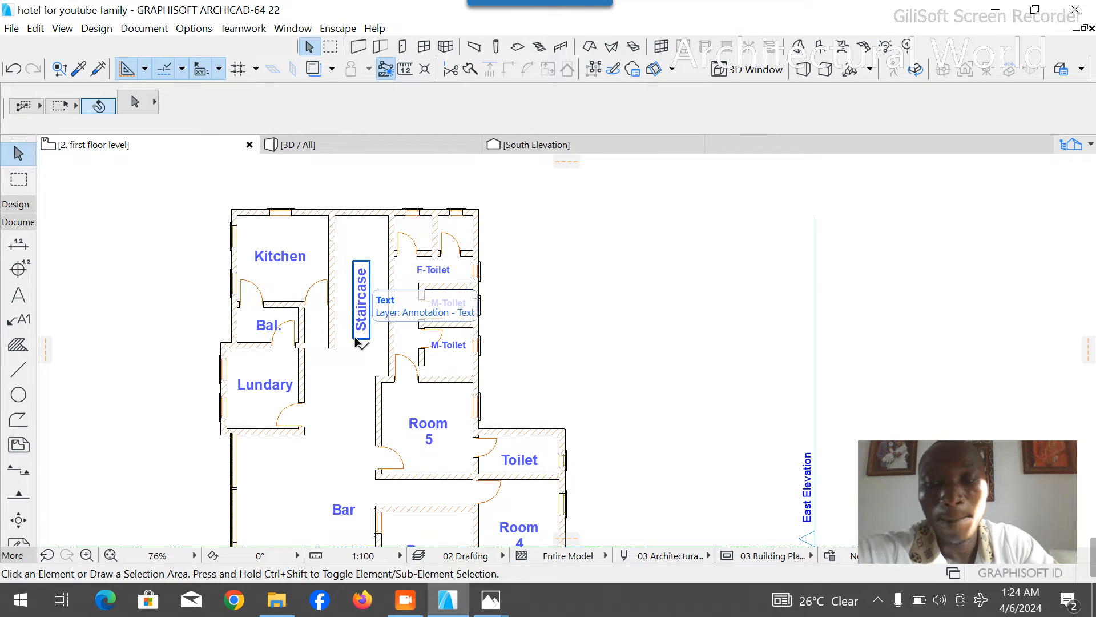
scroll(448, 372, up, 3)
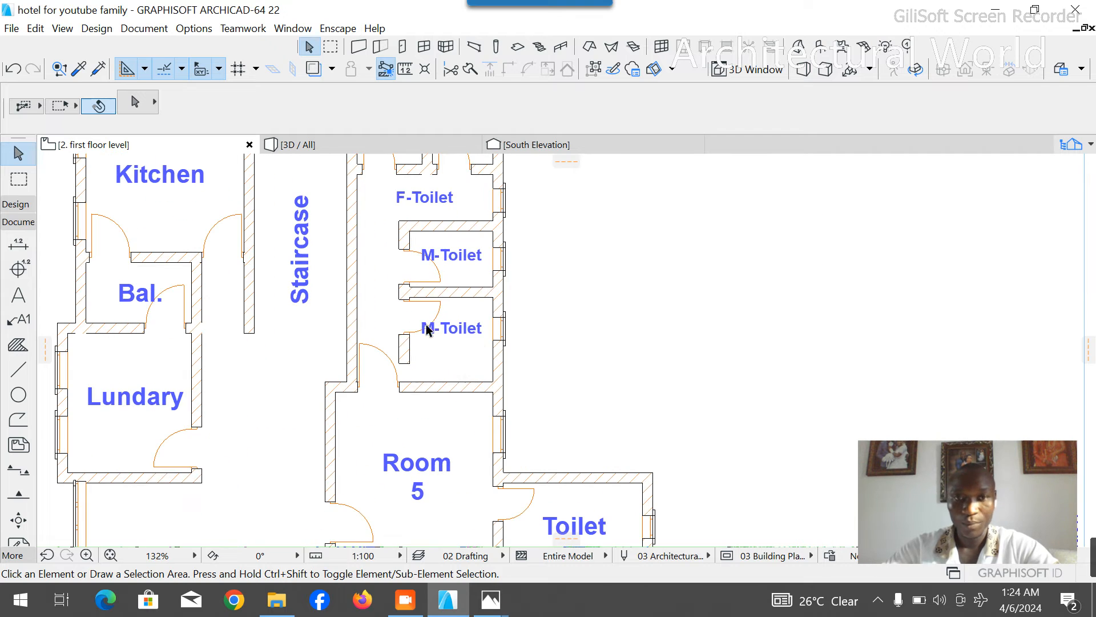
click(403, 294)
key(Delete)
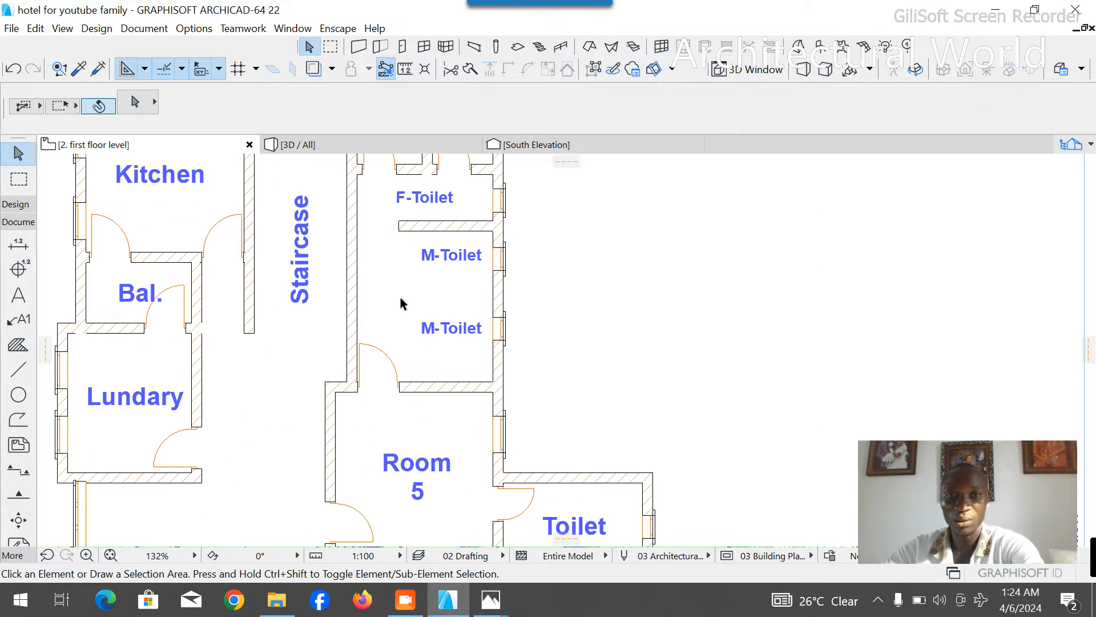
click(400, 259)
key(Delete)
click(448, 325)
key(Delete)
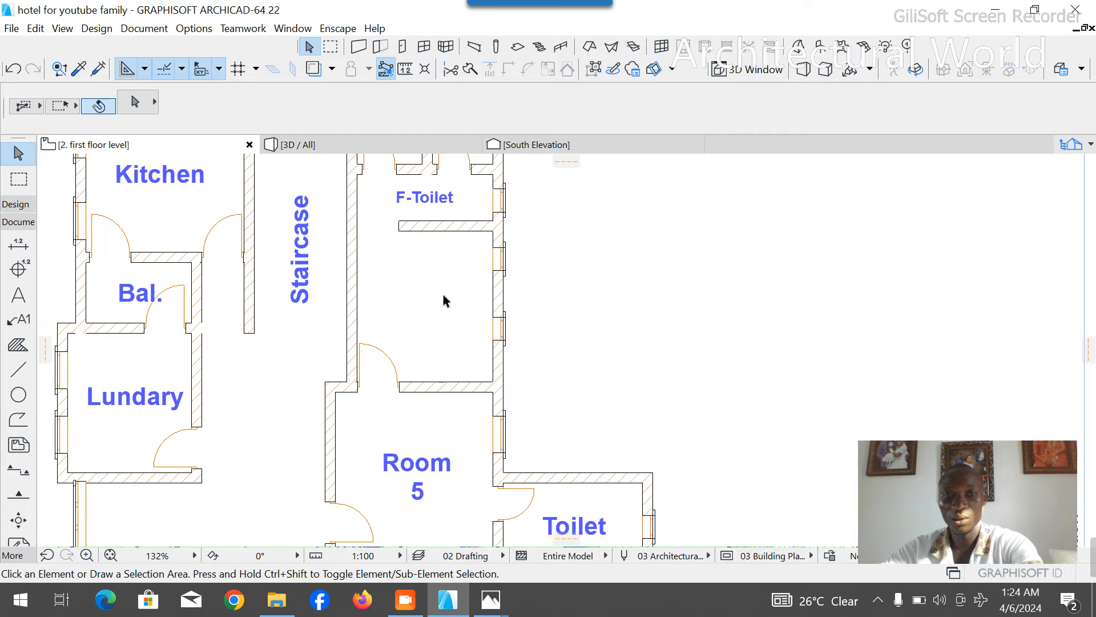
- Delete the door in Room 5's north wall
scroll(443, 293, down, 2)
click(412, 353)
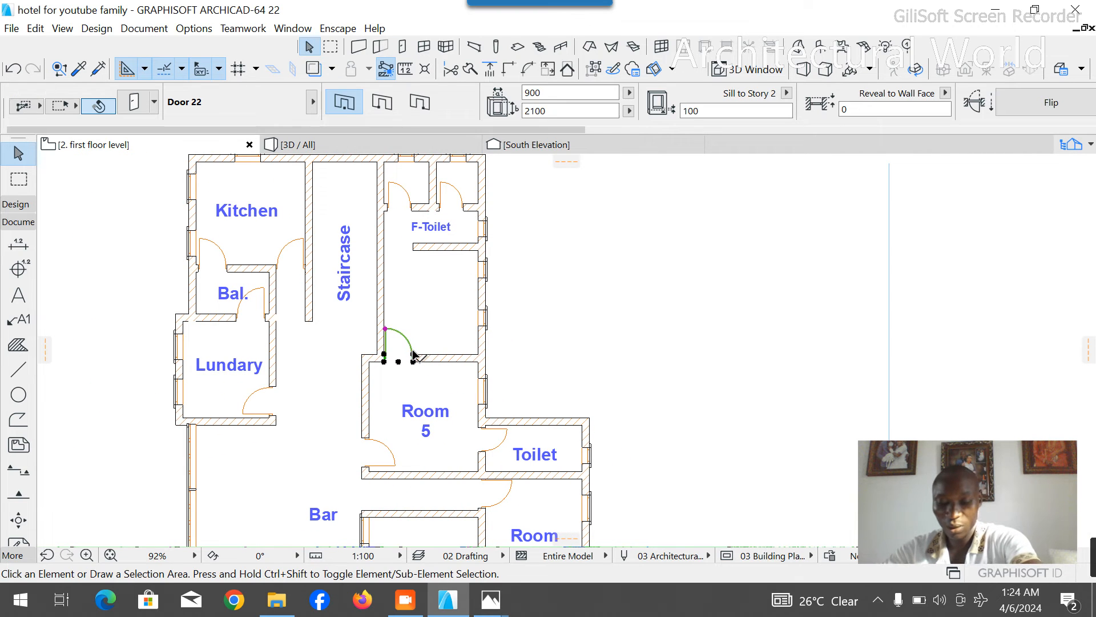
key(Delete)
- Place a 900 mm wide door near the south end of the staircase's east wall, swinging into the empty room north of Room 5
scroll(453, 306, down, 2)
scroll(434, 319, up, 5)
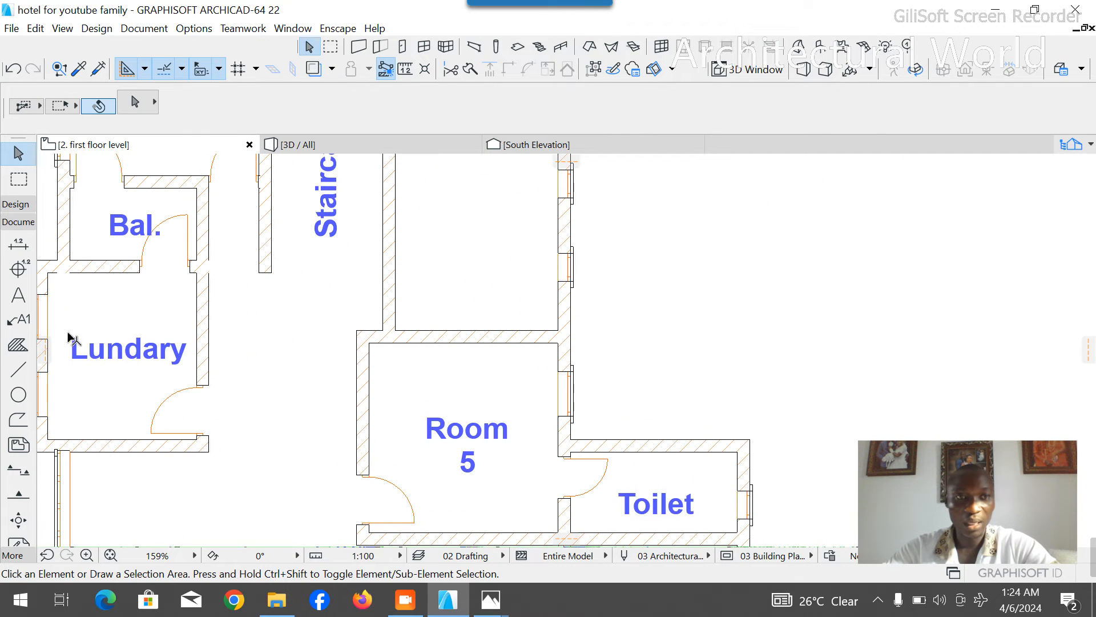
click(16, 204)
click(19, 251)
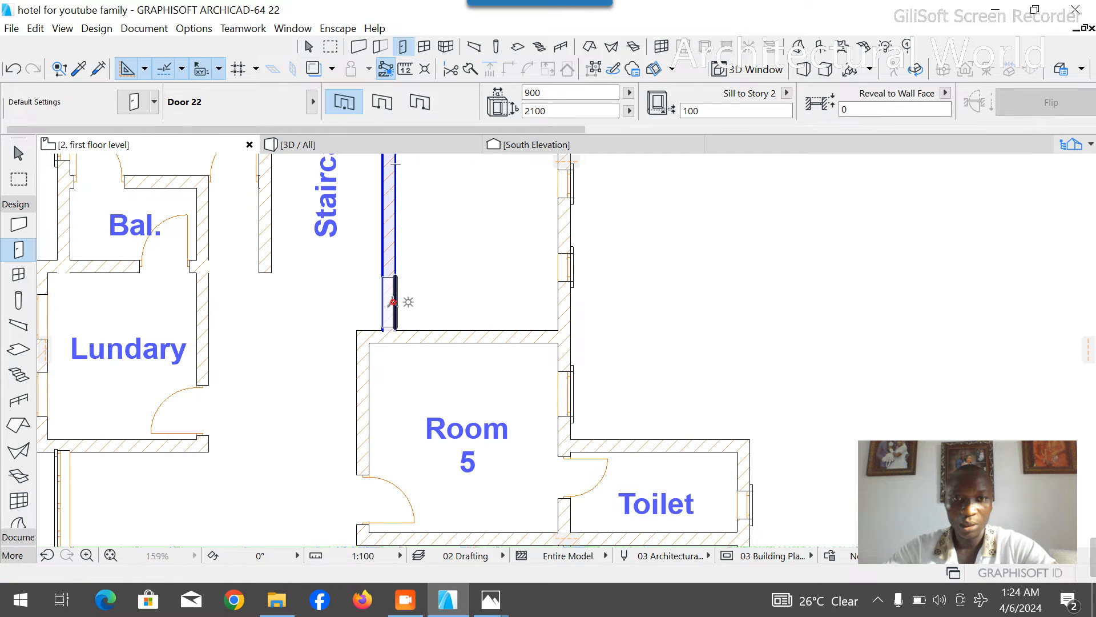
click(393, 301)
click(432, 345)
key(Escape)
- Draw a dashed guide polyline from the empty room's south-east inner corner, 4100 mm north along the east wall and west past the staircase wall
scroll(558, 372, down, 4)
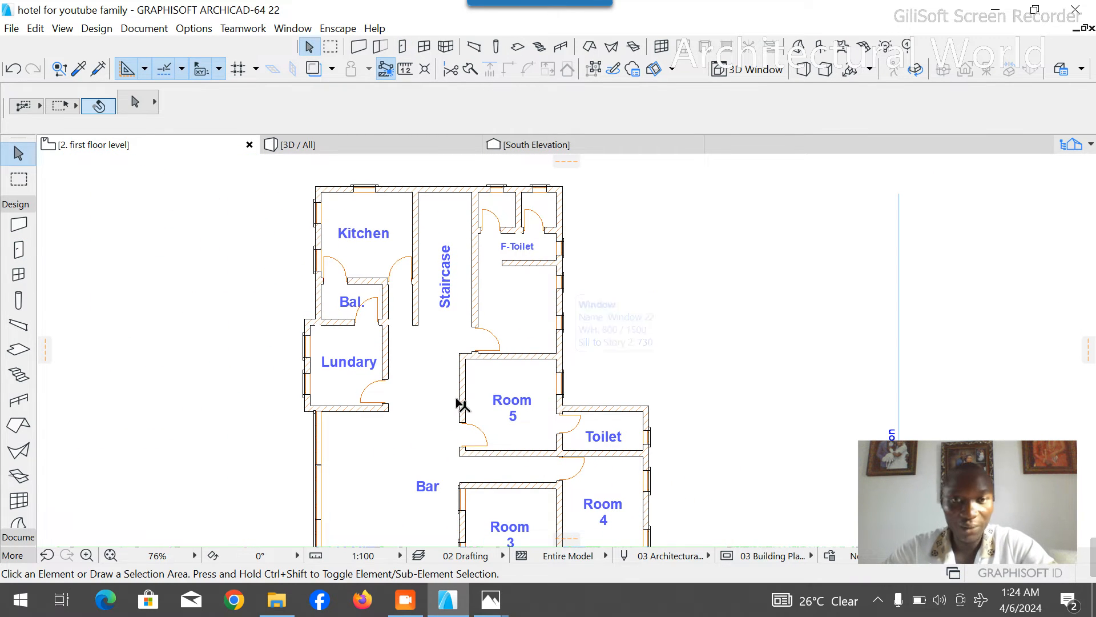
click(21, 204)
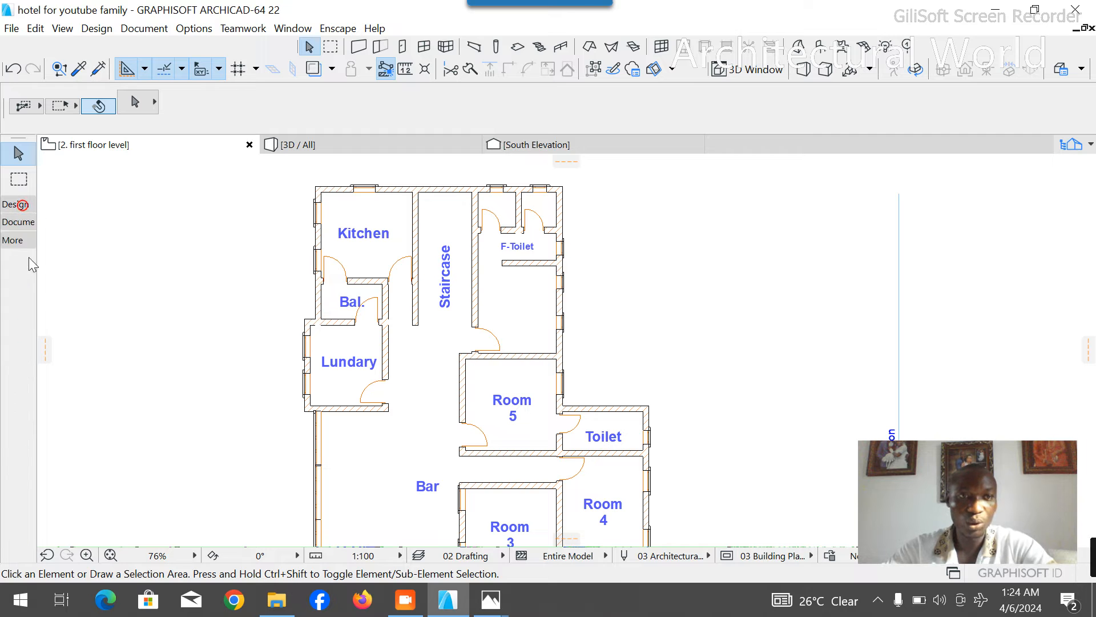
click(25, 224)
click(27, 370)
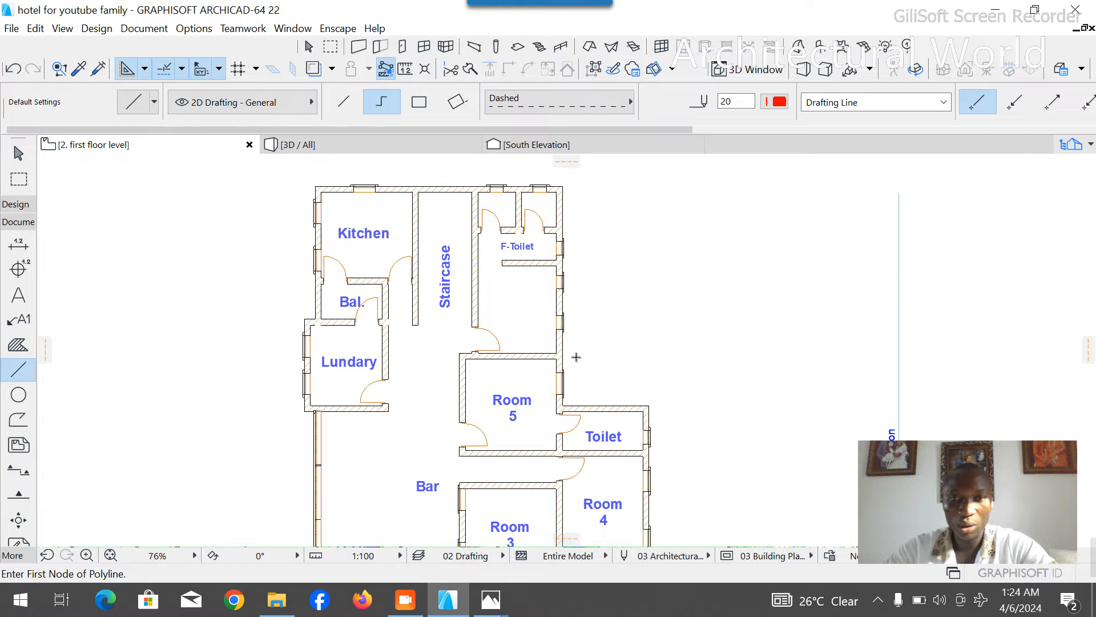
scroll(548, 481, up, 4)
scroll(558, 432, down, 4)
scroll(558, 248, up, 4)
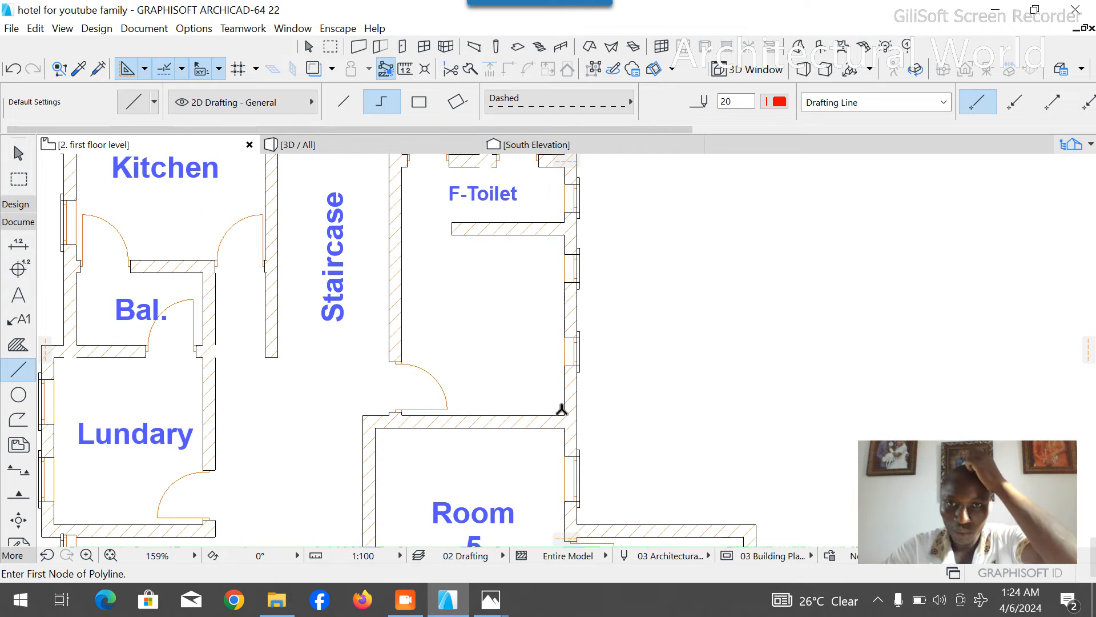
click(564, 415)
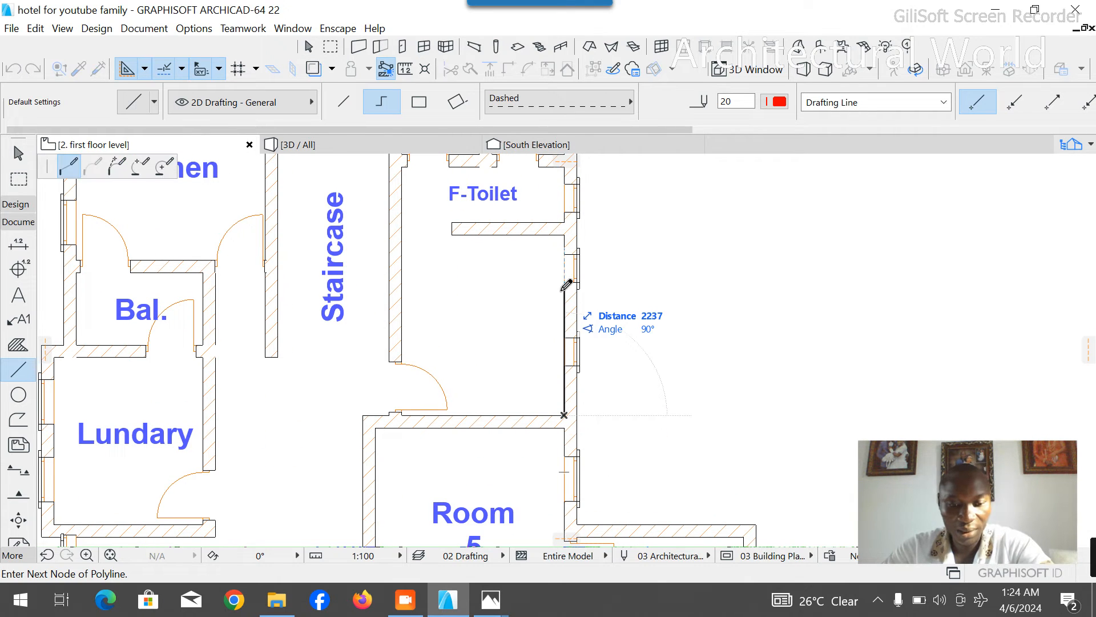
text(410)
click(566, 187)
scroll(597, 379, down, 5)
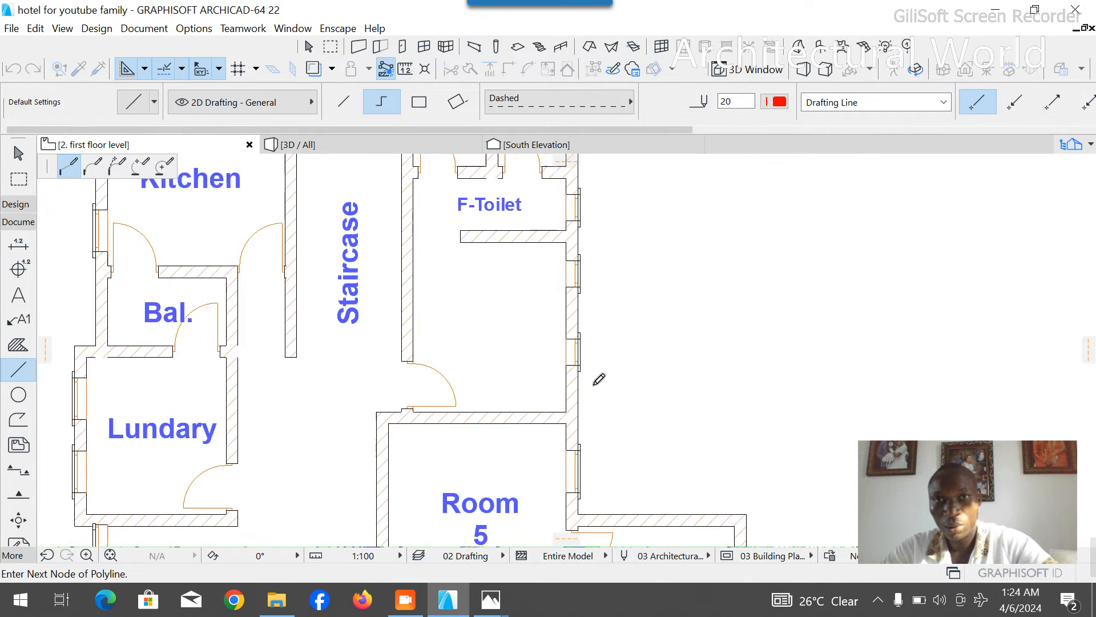
click(323, 296)
right_click(323, 218)
click(343, 379)
- Move the partition wall below F-Toilet north so its south face lies on the dashed guide line
scroll(585, 313, up, 2)
scroll(585, 313, up, 3)
click(554, 298)
key(ctrl+d)
click(576, 303)
click(576, 245)
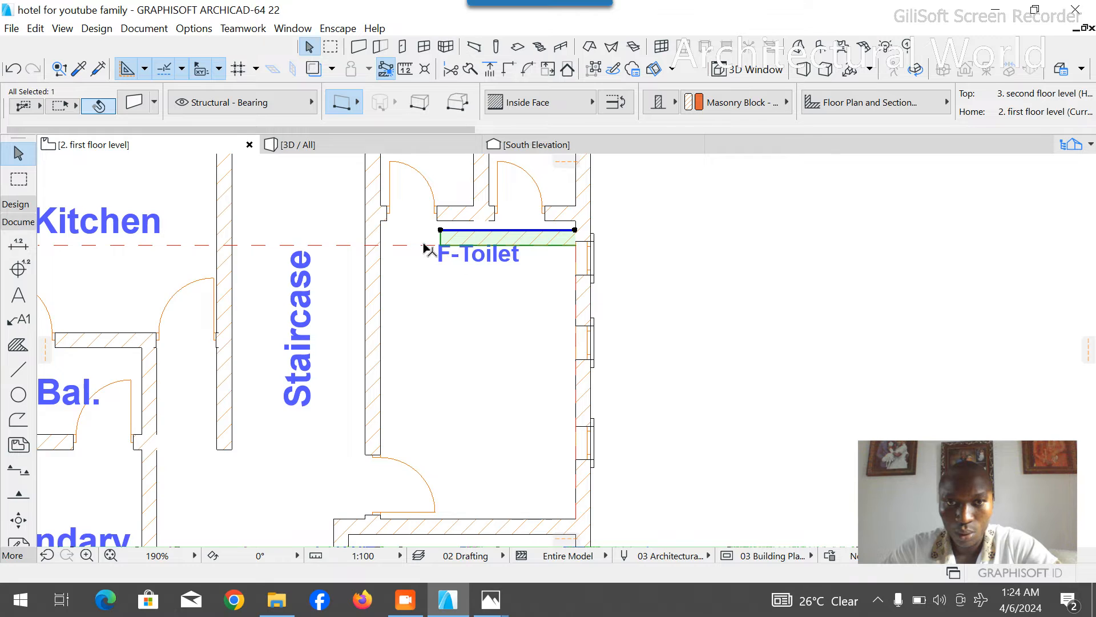
- Stretch the moved partition's west end to the staircase's east wall and remove the dashed guide polyline
scroll(423, 247, up, 4)
click(498, 234)
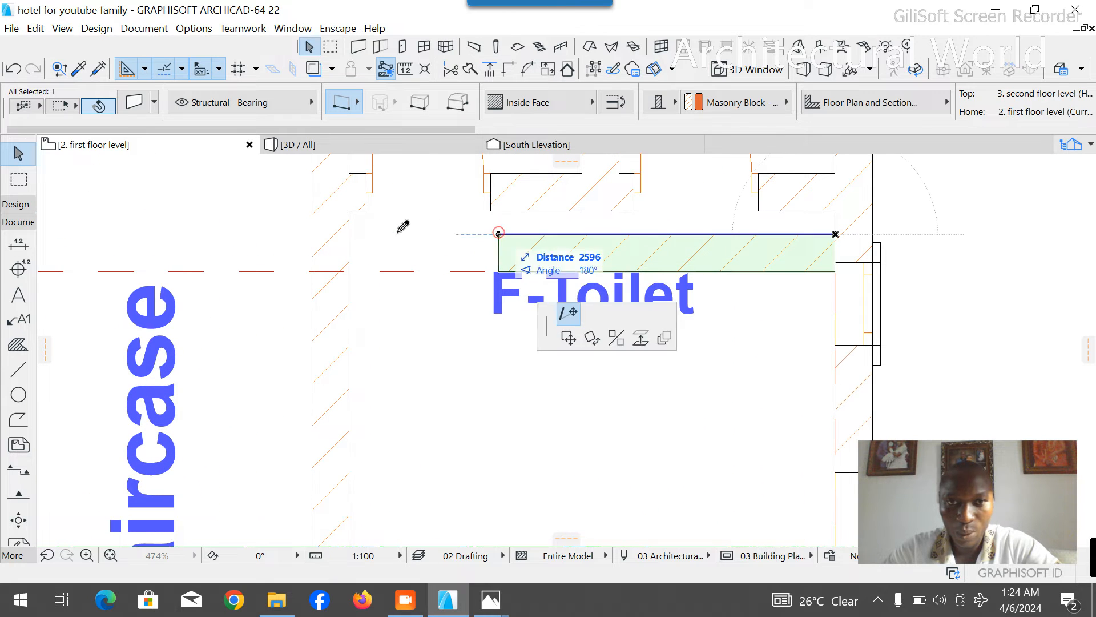
click(312, 234)
click(269, 274)
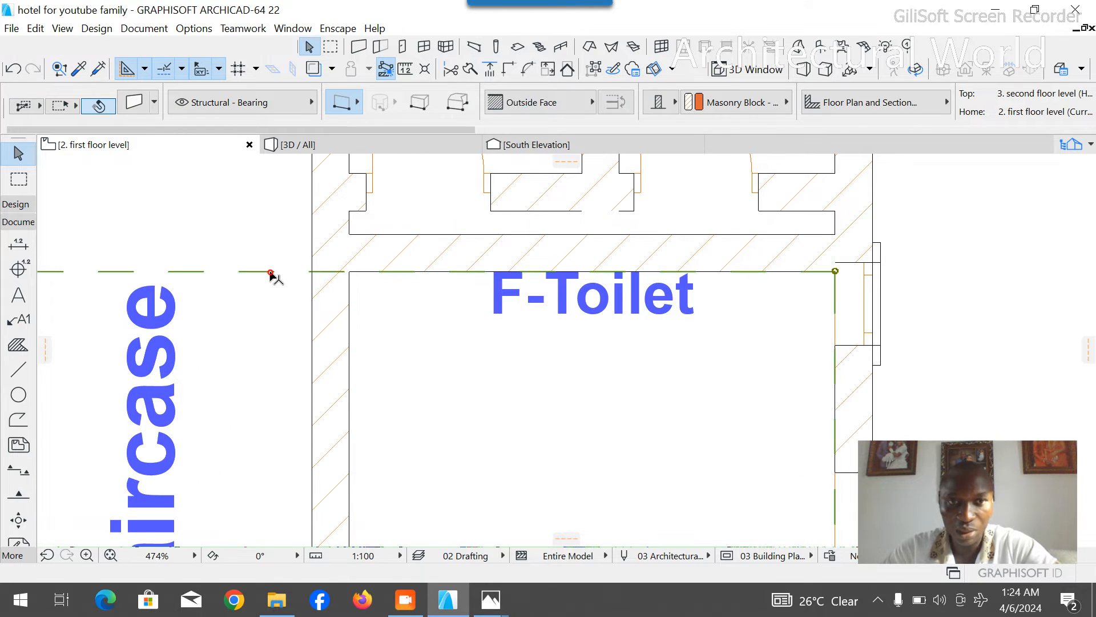
- Delete the F-Toilet label overlapping the moved partition wall
scroll(269, 263, down, 5)
click(398, 274)
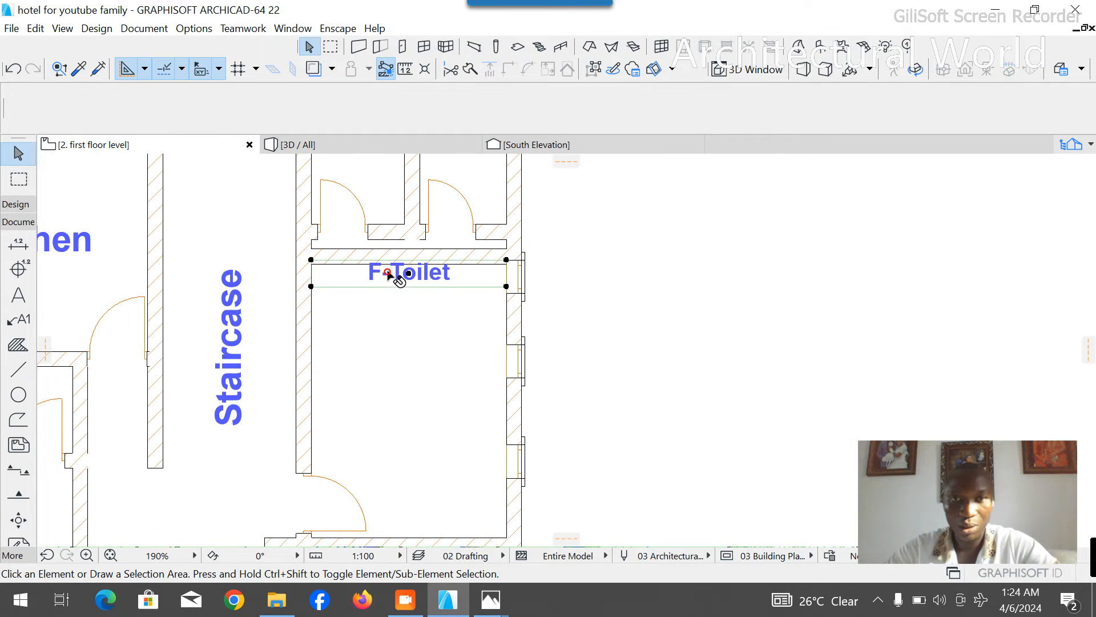
key(Delete)
- Delete the three small windows and their architraves from the east wall of the empty room north of Room 5
scroll(532, 346, up, 1)
scroll(532, 347, down, 2)
scroll(520, 396, up, 2)
click(510, 231)
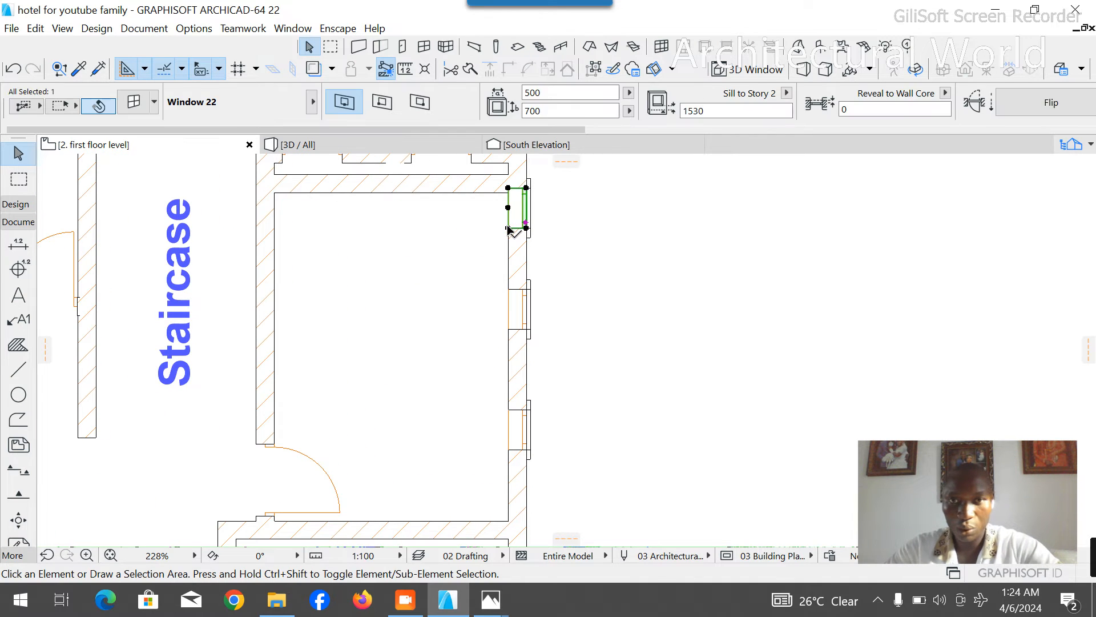
click(530, 232)
key(Delete)
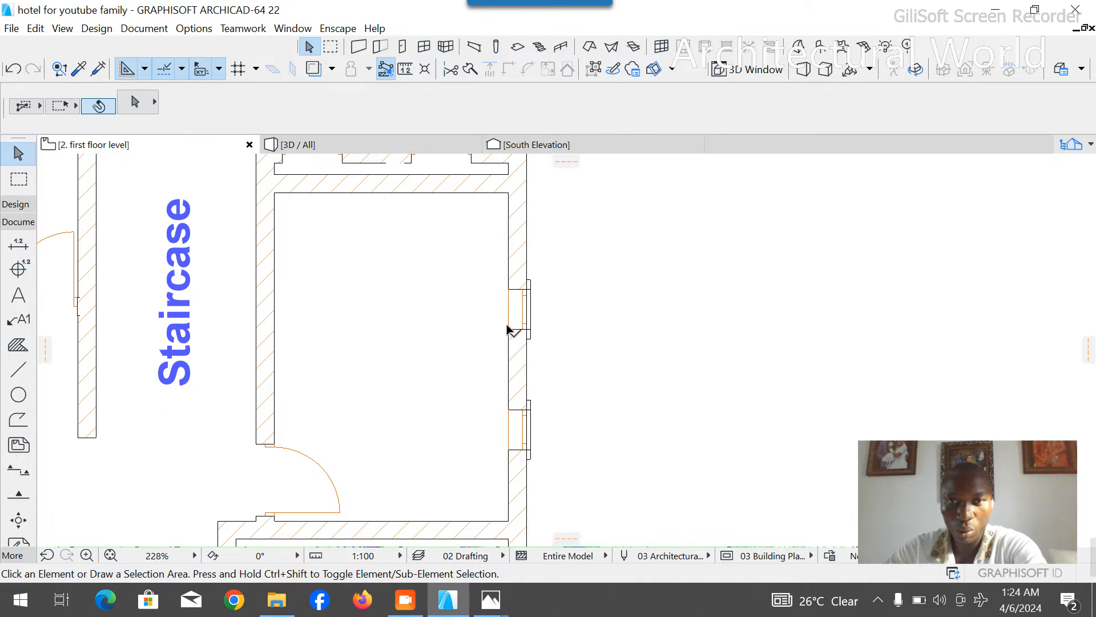
click(509, 328)
key(Delete)
click(531, 337)
key(Delete)
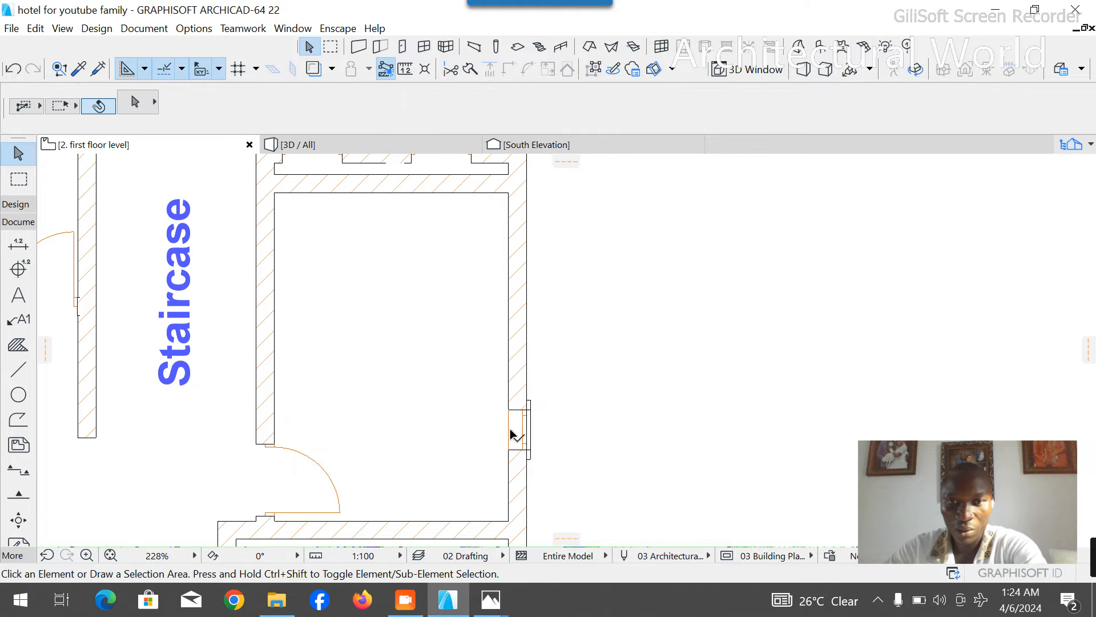
click(508, 414)
key(Delete)
click(529, 406)
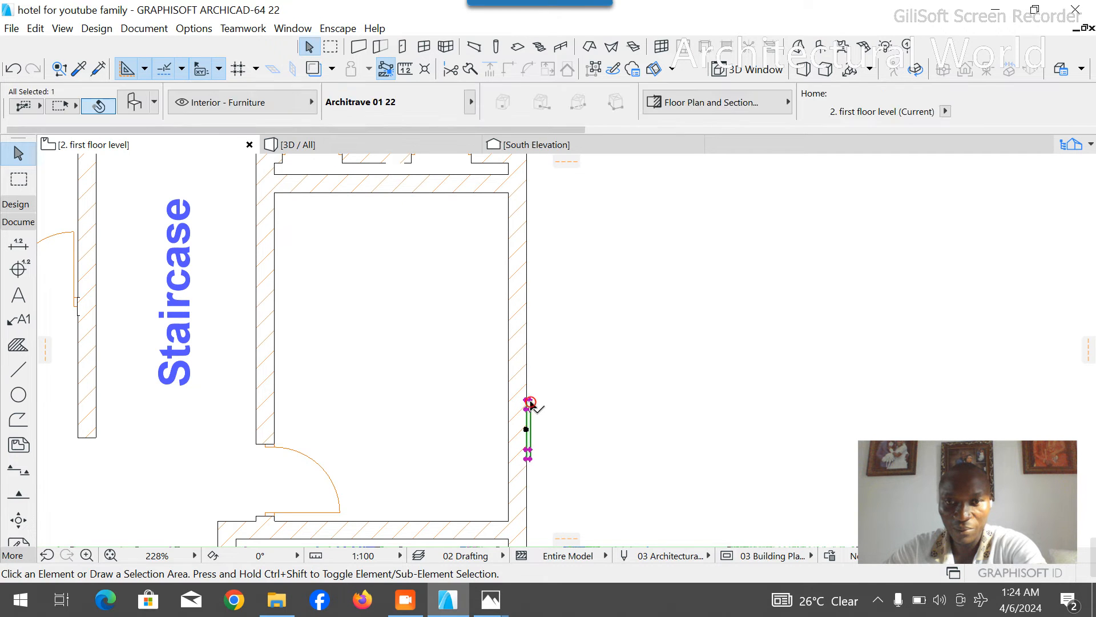
key(Delete)
- Copy Room 5's east window with its architrave about 2050 mm north onto the empty room's east wall
scroll(523, 272, down, 2)
scroll(523, 272, down, 5)
scroll(541, 440, up, 5)
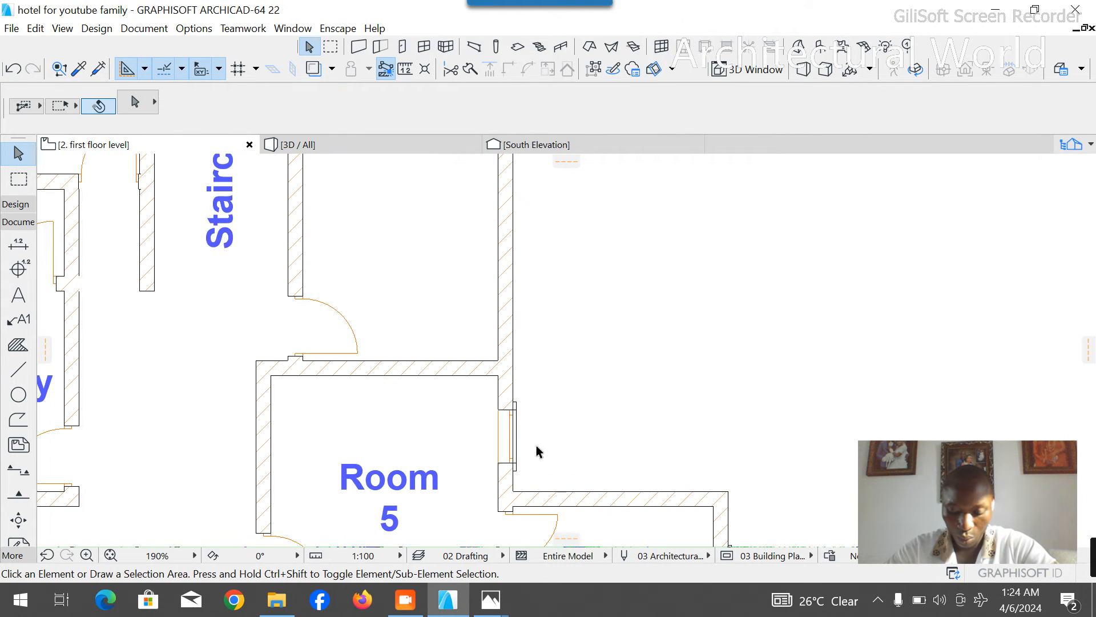
scroll(499, 491, up, 2)
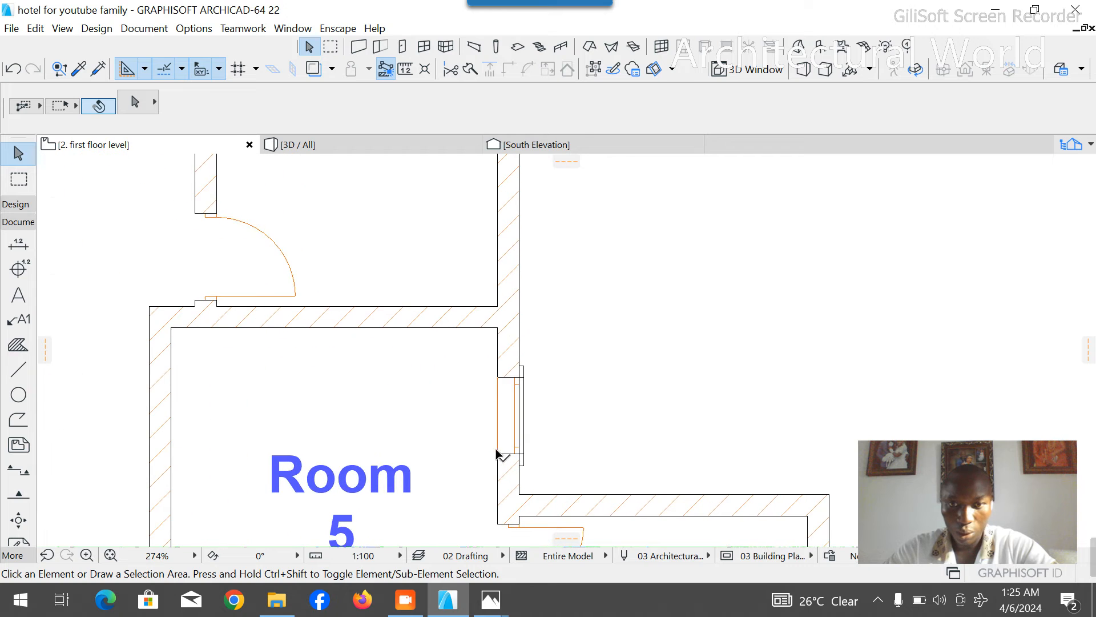
click(497, 454)
shift+click(520, 464)
key(ctrl+d)
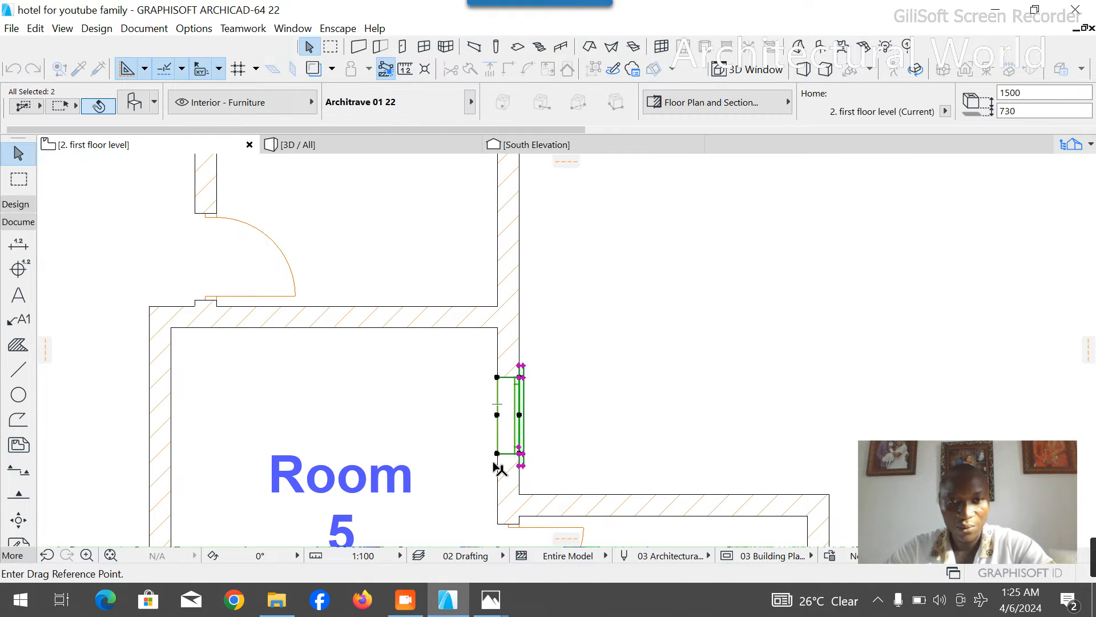
click(497, 454)
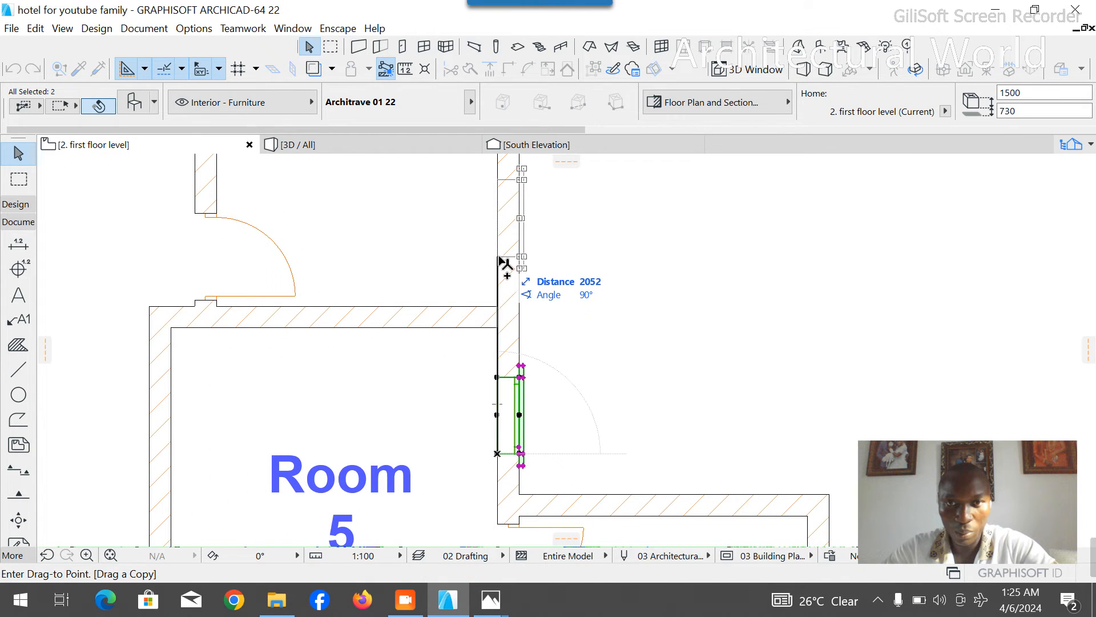
click(499, 257)
- Place a second copy of the window and architrave farther north on the empty room's east wall
scroll(503, 397, down, 5)
scroll(501, 329, up, 5)
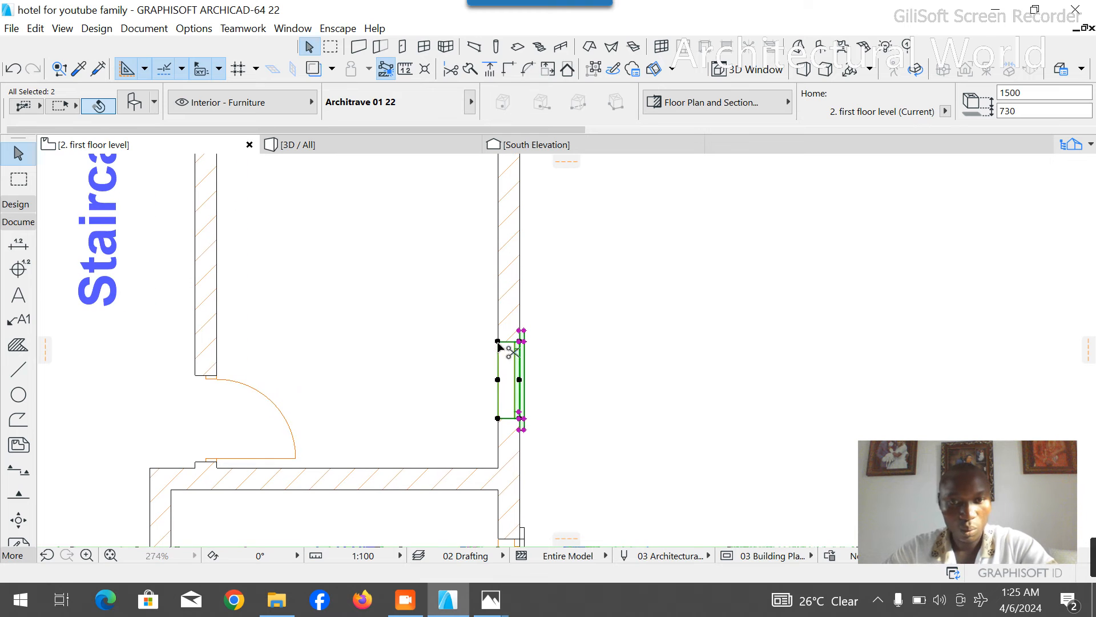
key(ctrl+shift+d)
click(498, 419)
scroll(500, 423, down, 4)
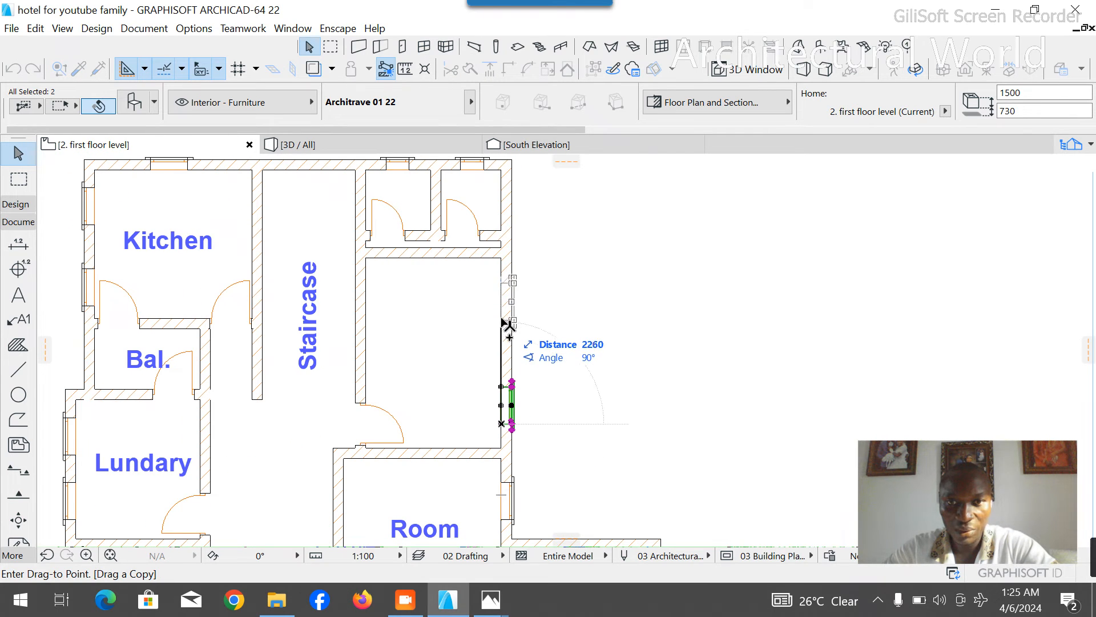
click(503, 316)
click(582, 318)
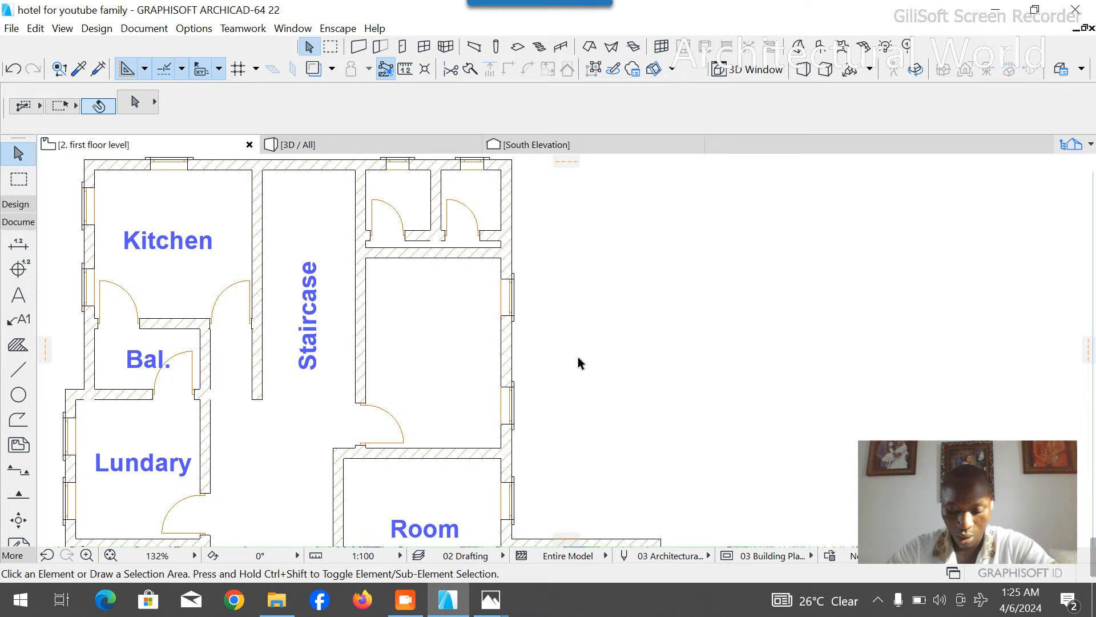
- Delete the cubicle walls and their two doors from the small space north of the empty room
scroll(579, 362, down, 2)
scroll(474, 230, up, 4)
key(Delete)
click(486, 337)
key(Delete)
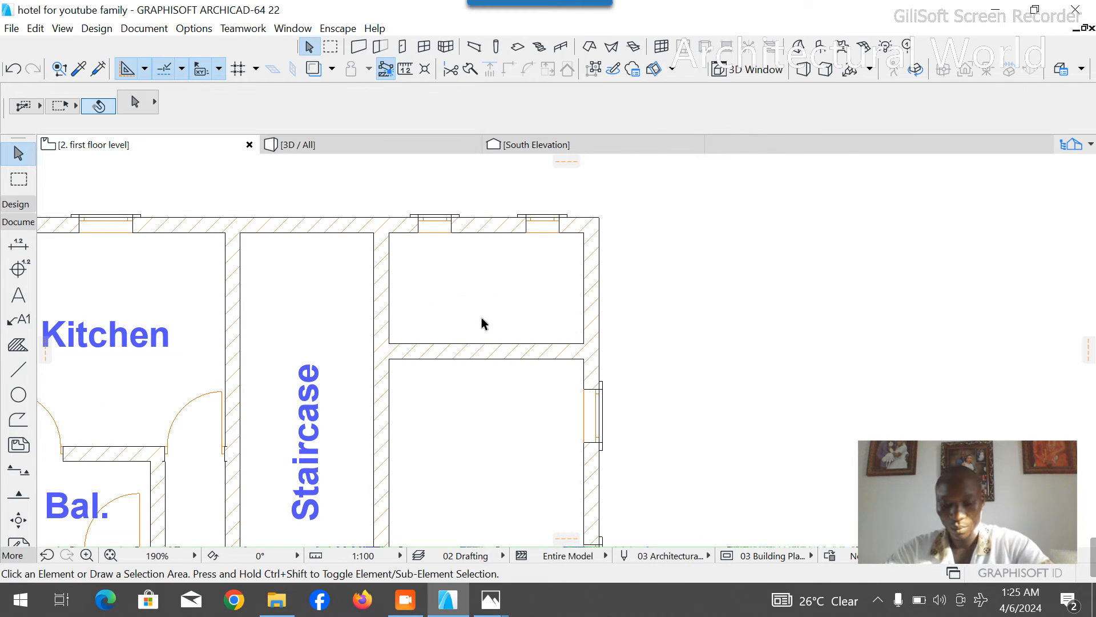
- Delete the western of the two small windows and its architrave from the cleared space's north wall
scroll(540, 311, down, 4)
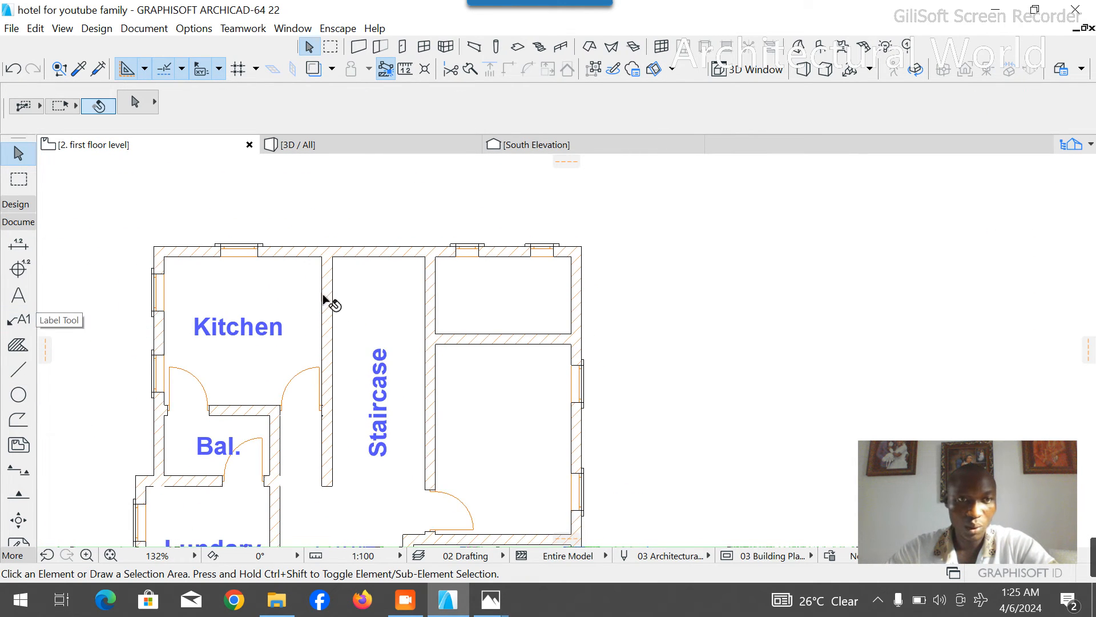
scroll(465, 251, up, 6)
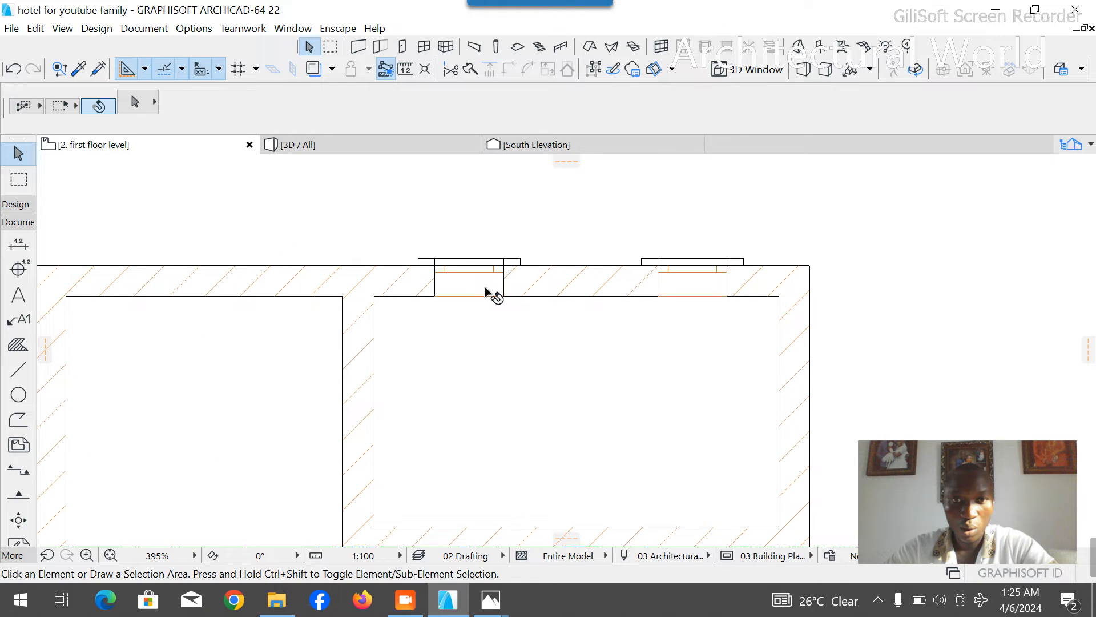
click(500, 301)
key(Delete)
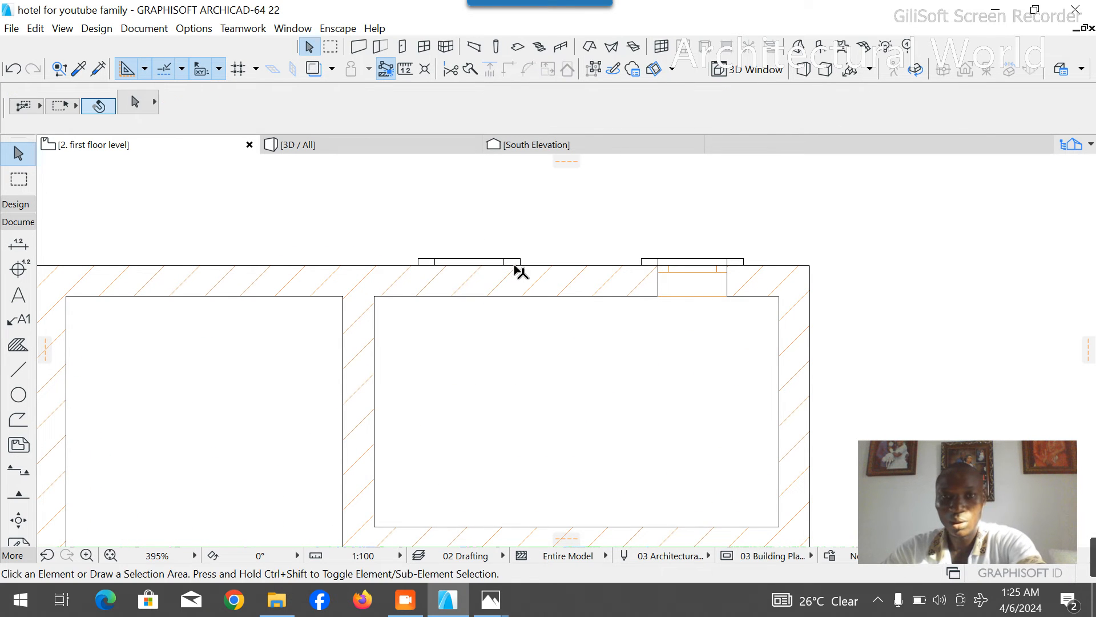
click(510, 258)
click(528, 264)
key(Delete)
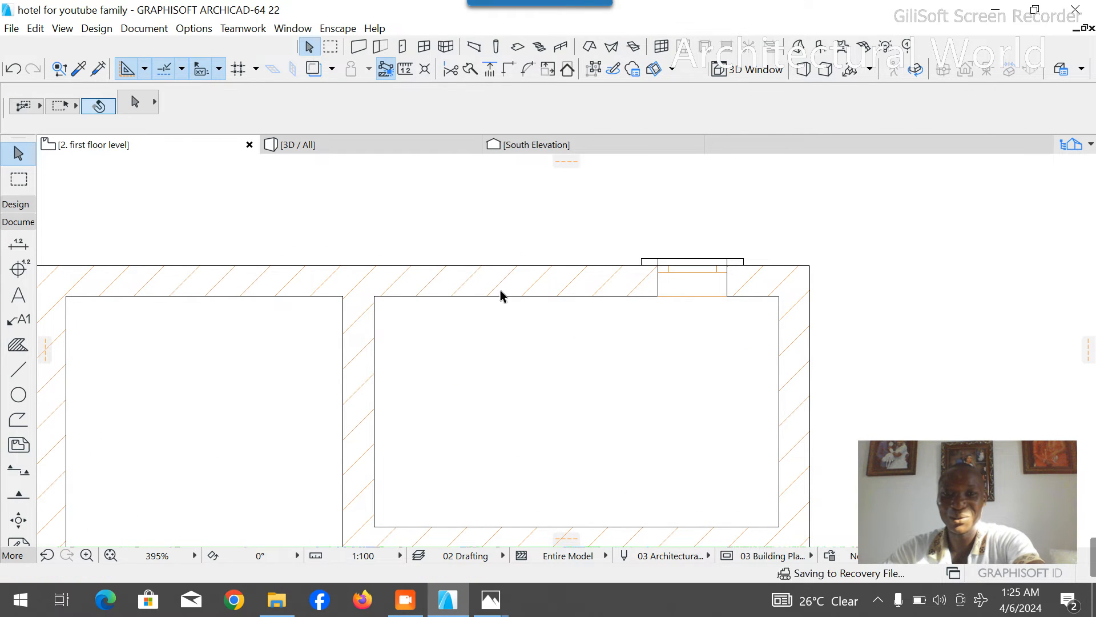
- Place a 750 mm wide door at the partition wall's west end, opening into the cleared northern space
scroll(567, 234, down, 2)
scroll(567, 234, down, 1)
click(16, 203)
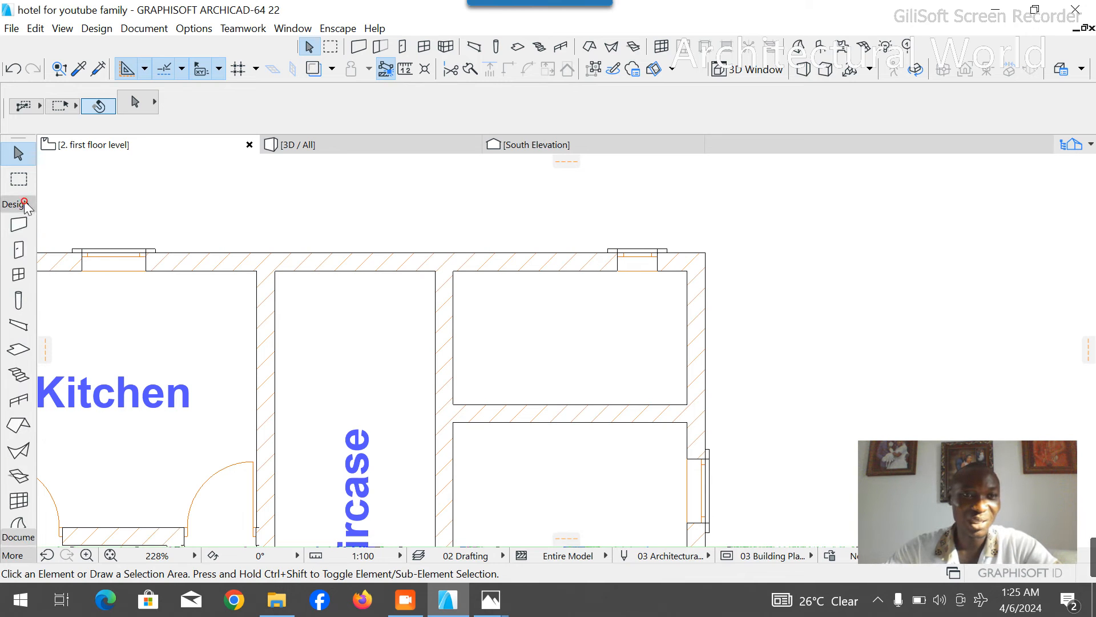
click(18, 250)
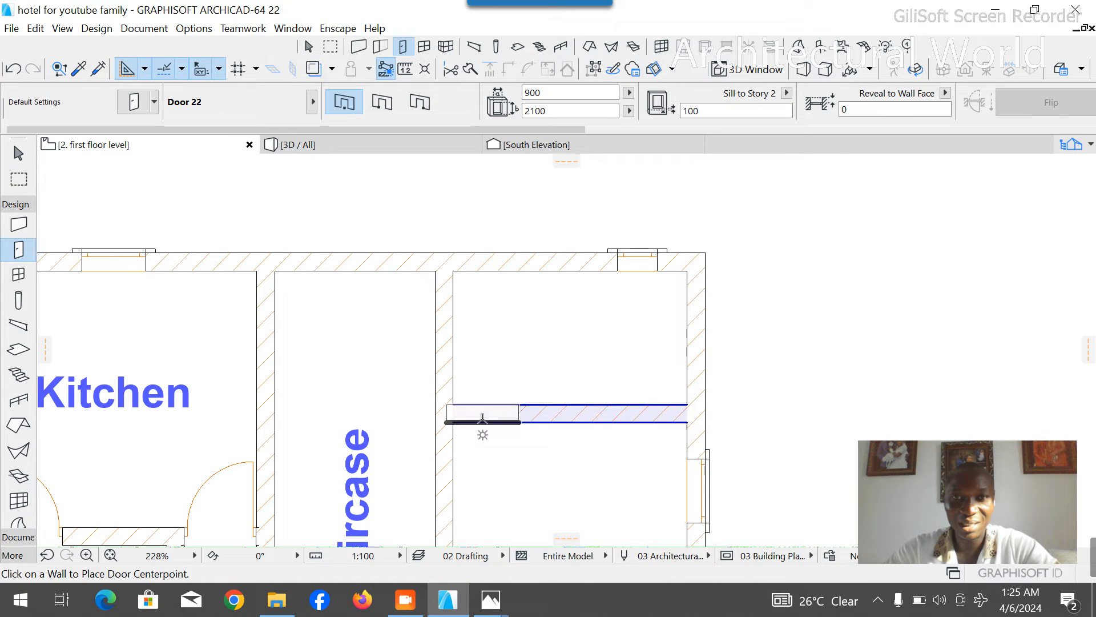
click(548, 92)
text(750)
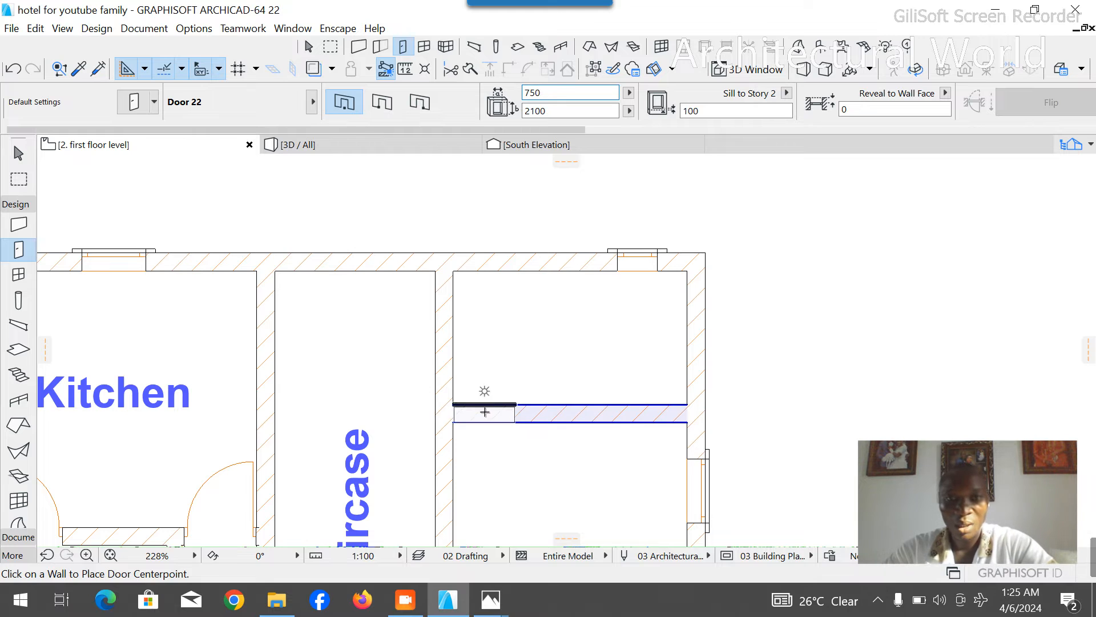
click(492, 392)
click(417, 367)
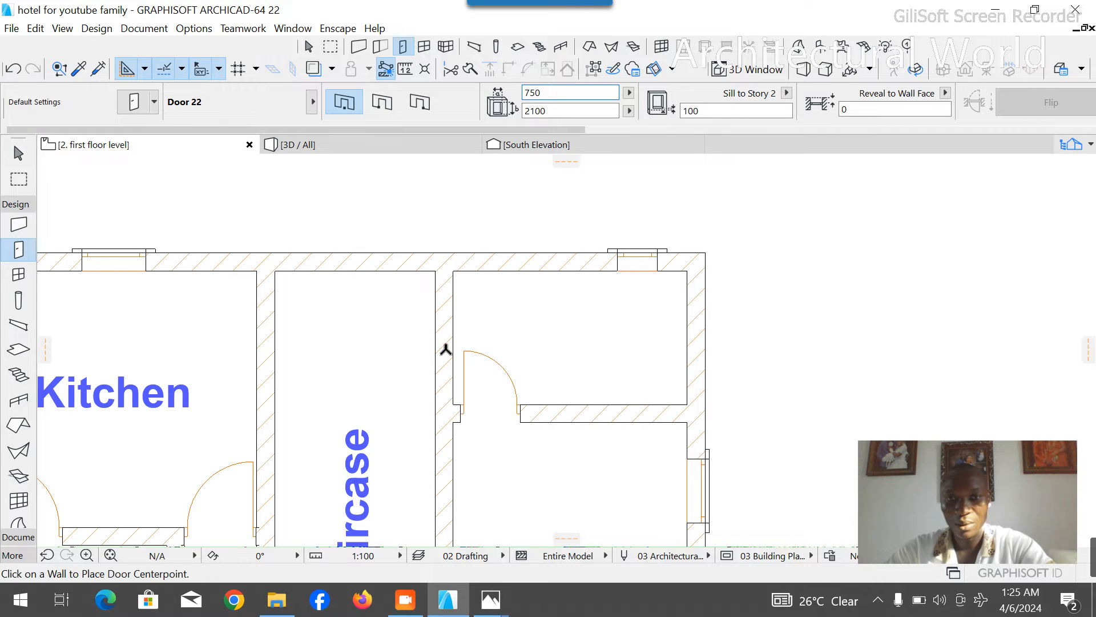
key(Escape)
- Copy the Room 5 label into the empty room to the north and change its text to Room 6
scroll(653, 197, down, 4)
click(622, 445)
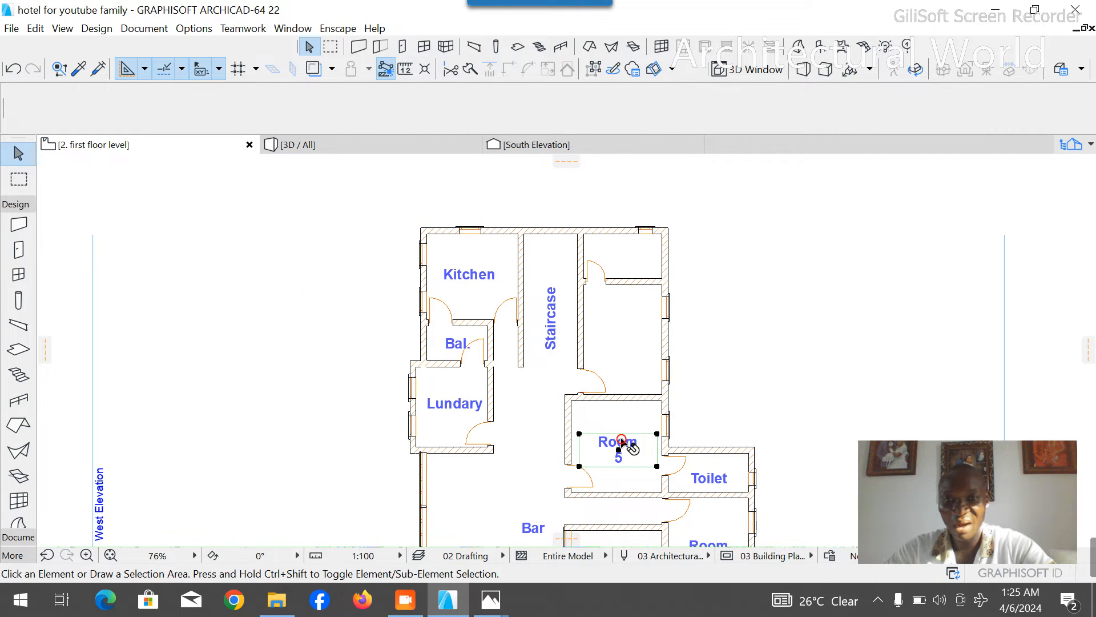
key(ctrl+shift+d)
click(618, 449)
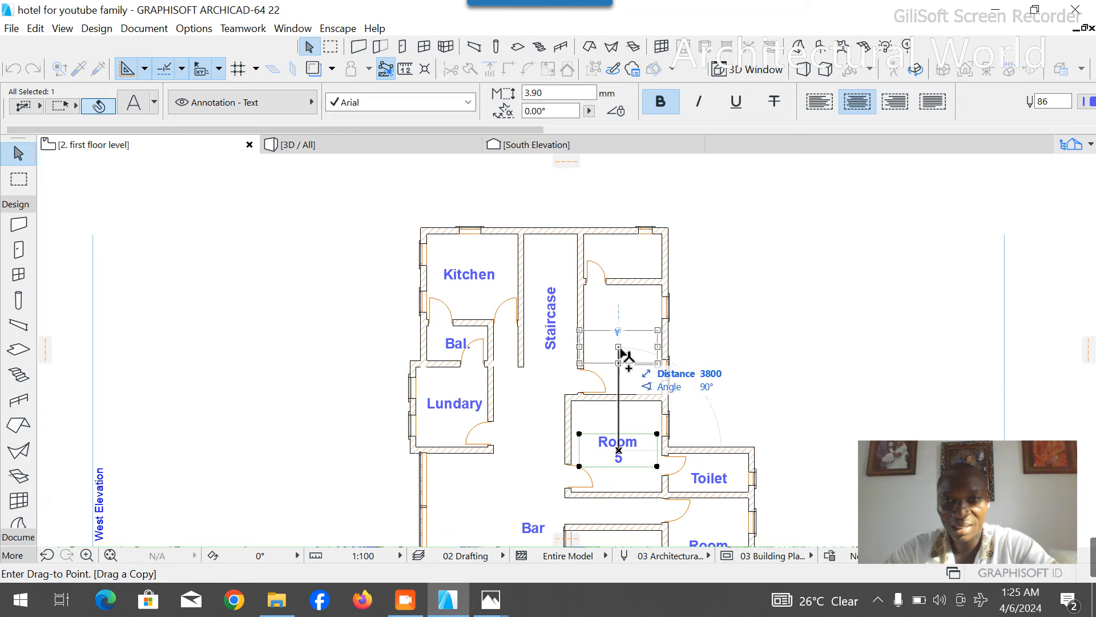
click(619, 343)
double_click(633, 350)
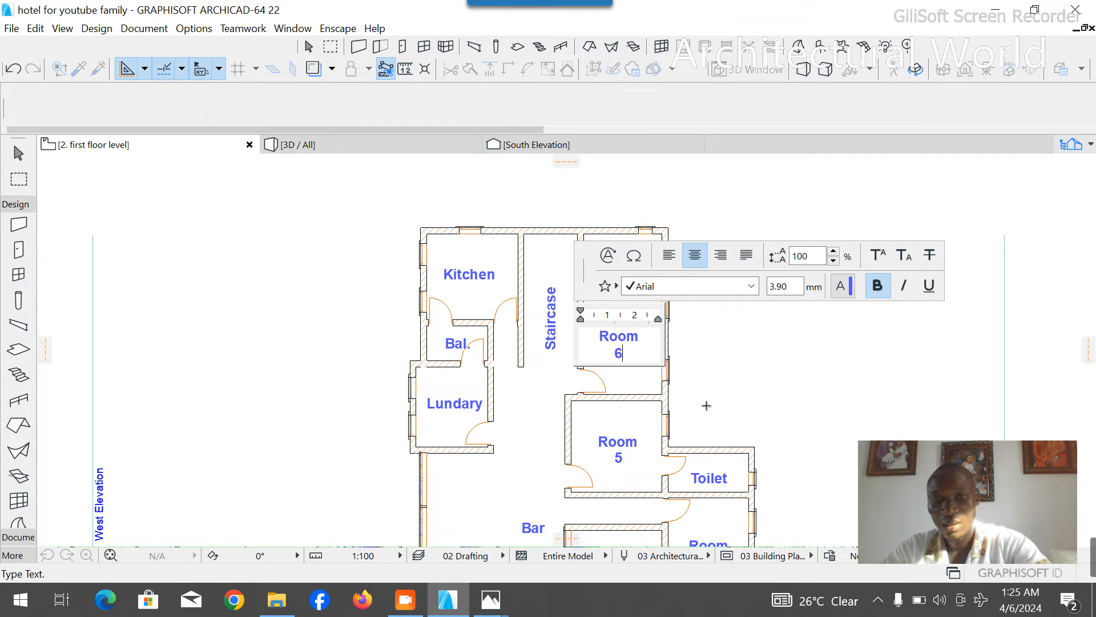
- Shift the Toilet label beside Room 5 slightly upward and copy it into the space north of Room 6
click(708, 477)
scroll(711, 480, up, 3)
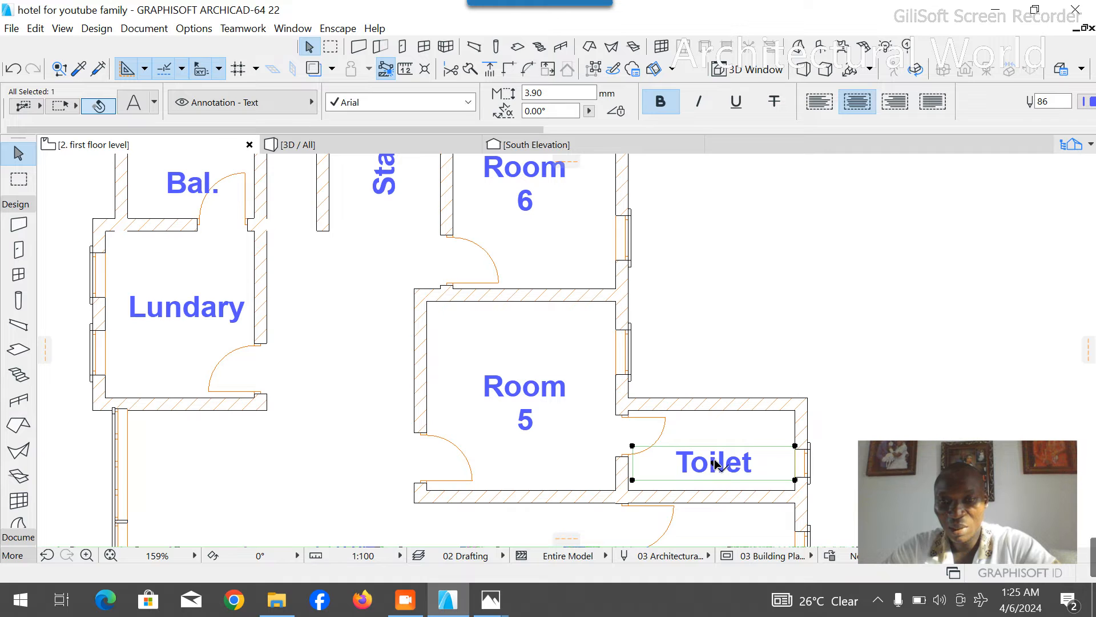
drag(714, 462, 714, 445)
click(714, 446)
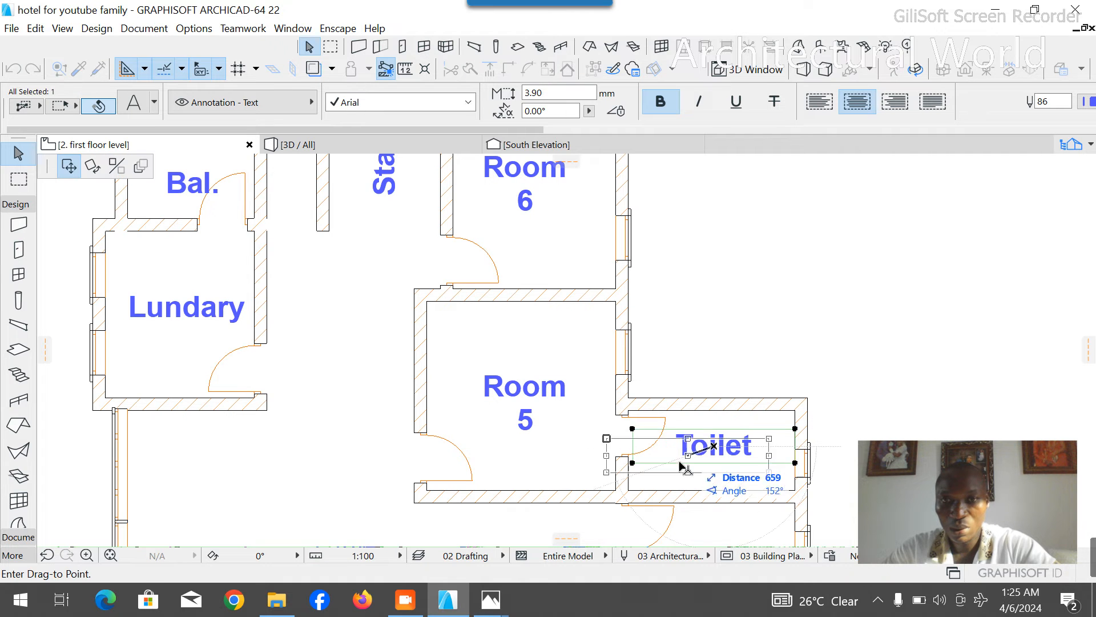
scroll(677, 483, down, 3)
key(ctrl)
click(609, 245)
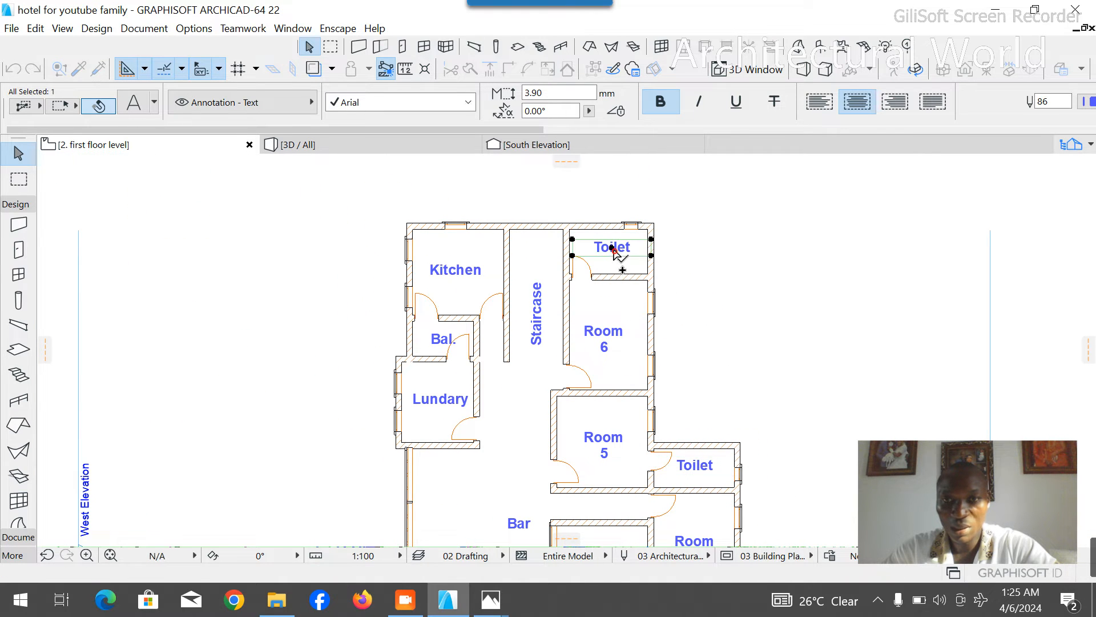
- Move the Toilet label north of Room 6 slightly down, closer to the middle of its space
click(755, 304)
click(630, 254)
click(613, 248)
click(613, 256)
click(766, 262)
- Examine the whole first floor layout, including the wall and door between the Office and the front Staircase
scroll(619, 257, down, 5)
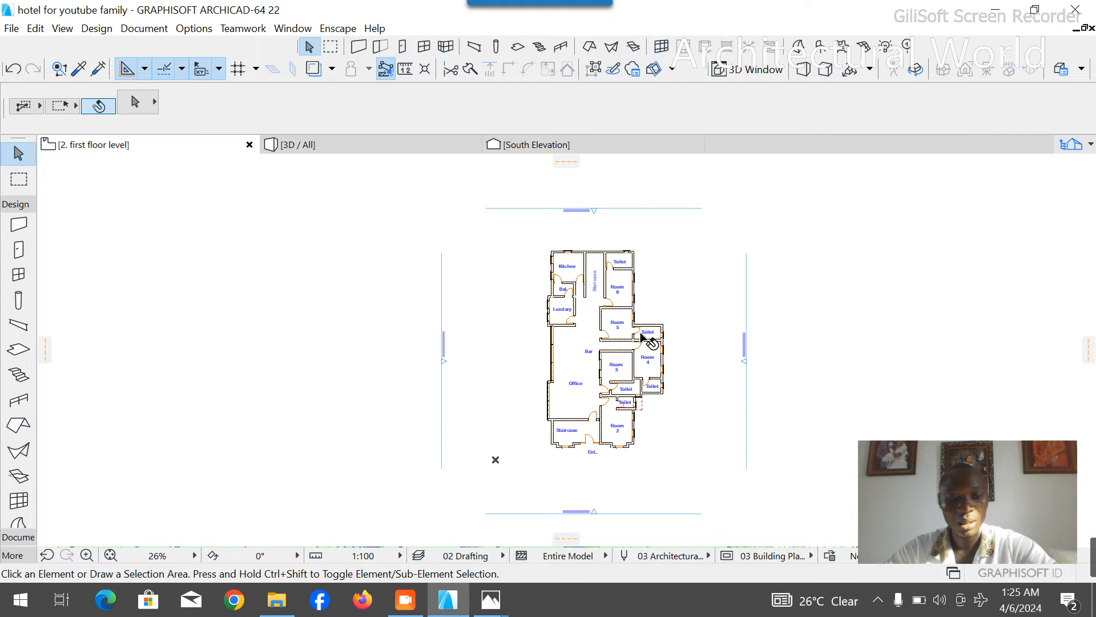
scroll(628, 400, up, 7)
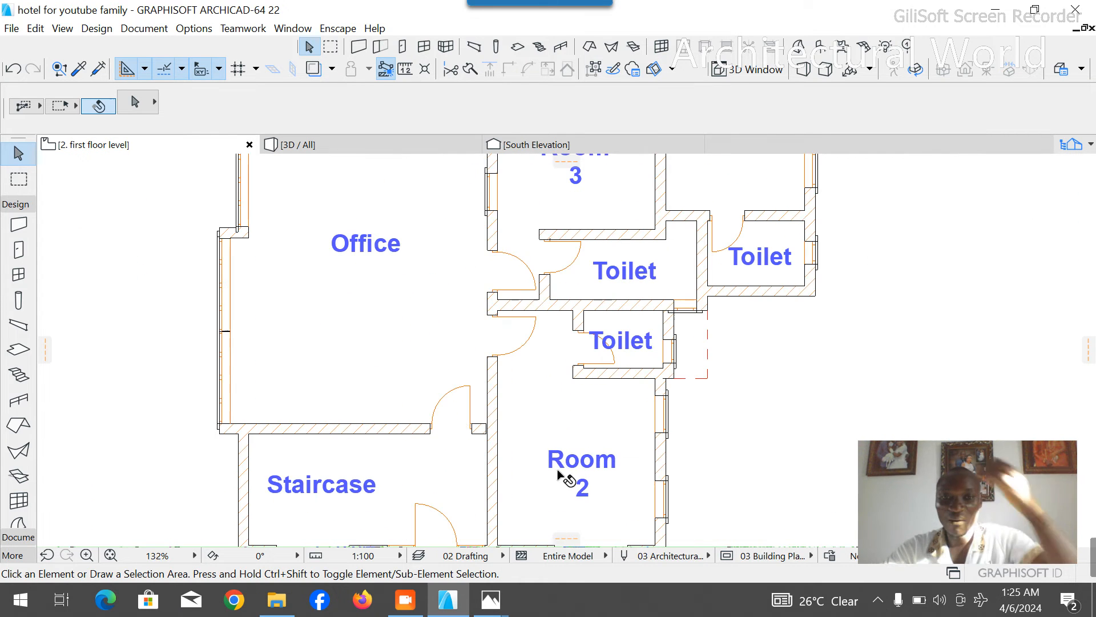
scroll(571, 436, down, 4)
scroll(546, 446, up, 7)
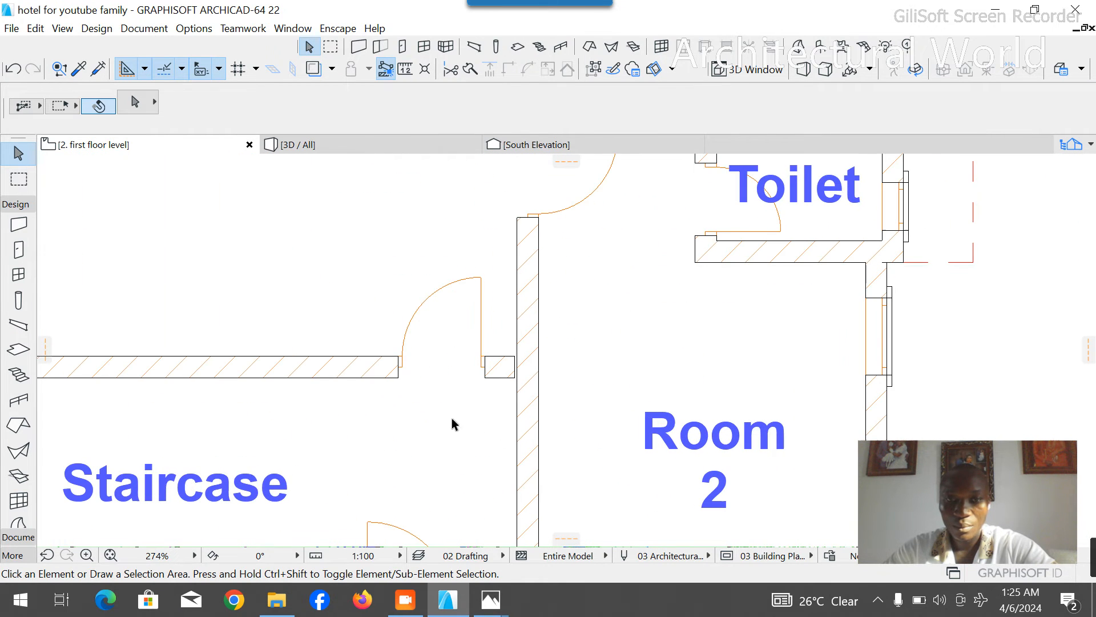
click(371, 374)
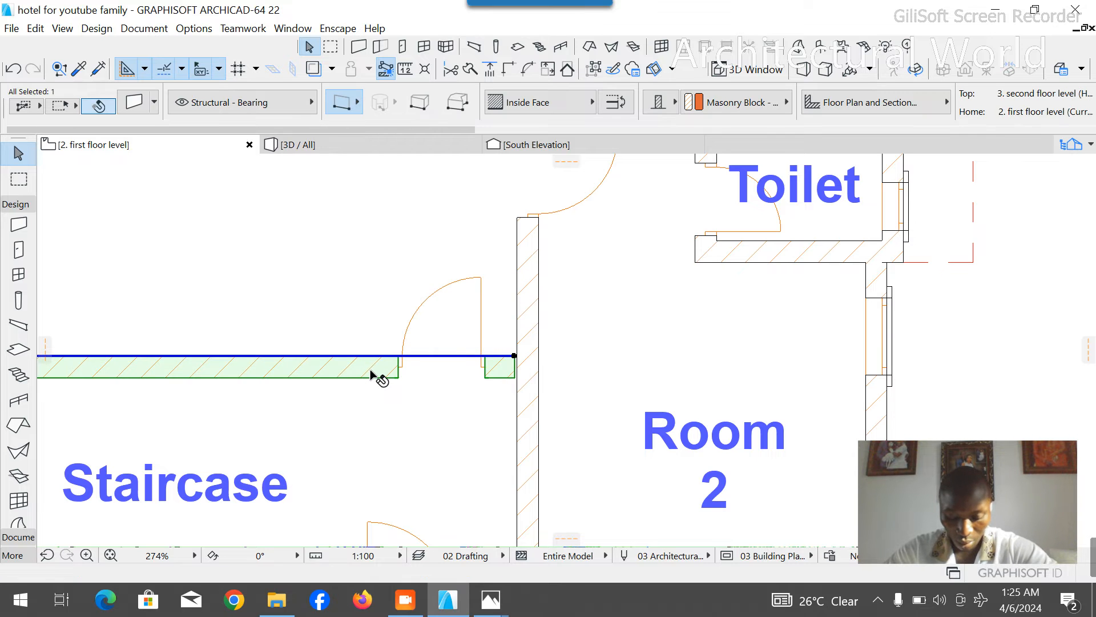
scroll(444, 390, down, 5)
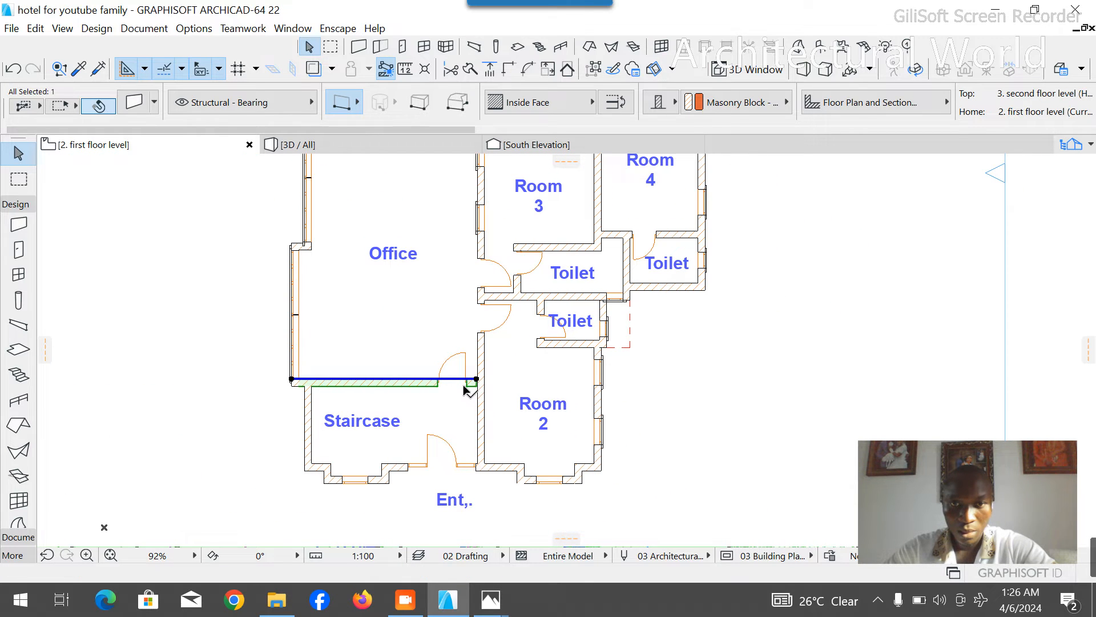
key(Escape)
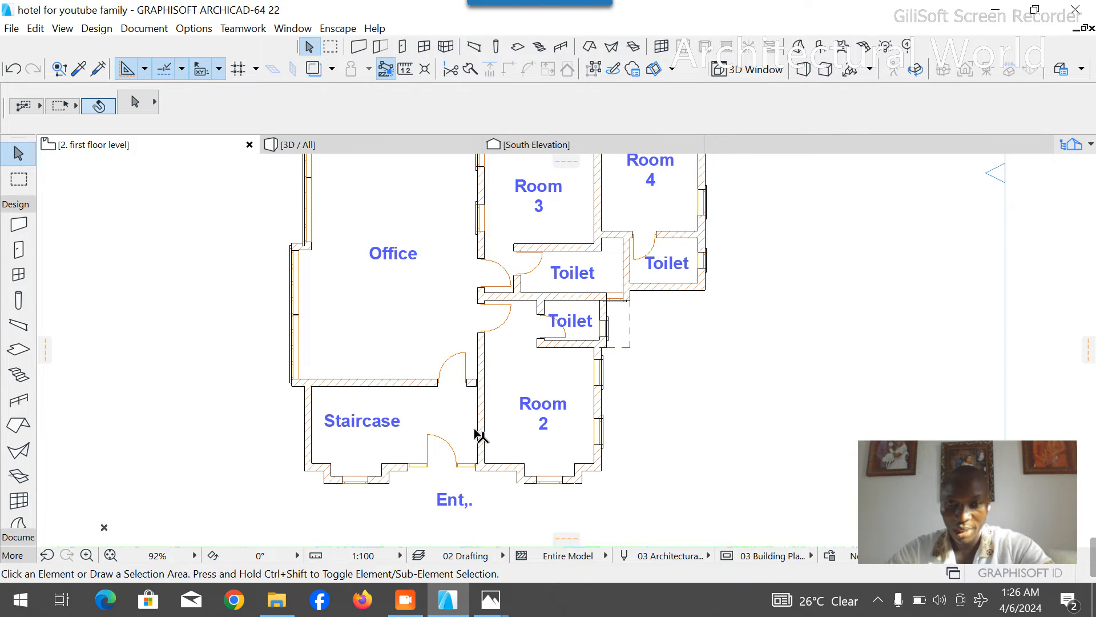
scroll(479, 436, down, 4)
scroll(541, 430, up, 3)
scroll(540, 430, up, 2)
scroll(536, 399, down, 4)
scroll(537, 343, up, 4)
scroll(571, 337, down, 4)
scroll(594, 343, up, 3)
scroll(597, 376, down, 3)
scroll(549, 314, up, 5)
scroll(557, 309, down, 5)
scroll(560, 322, up, 4)
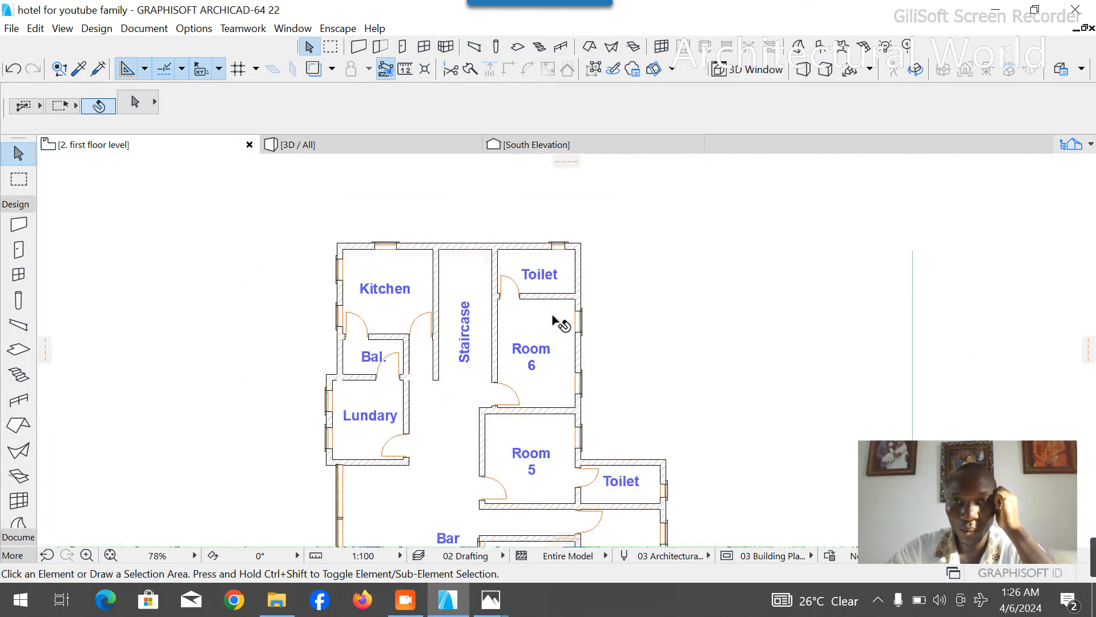
scroll(554, 320, down, 4)
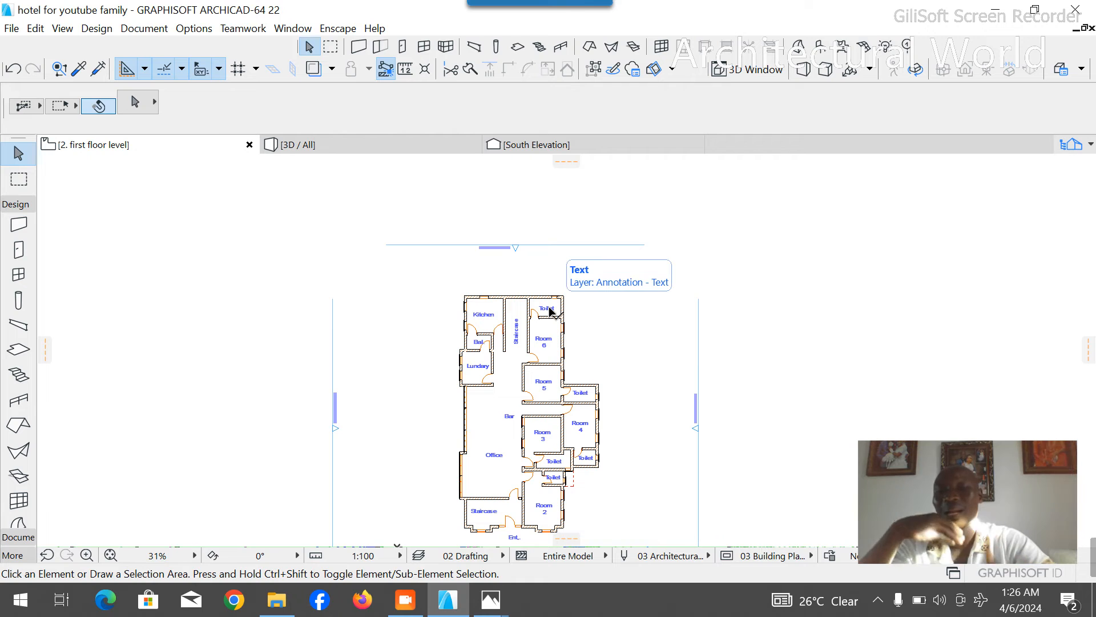
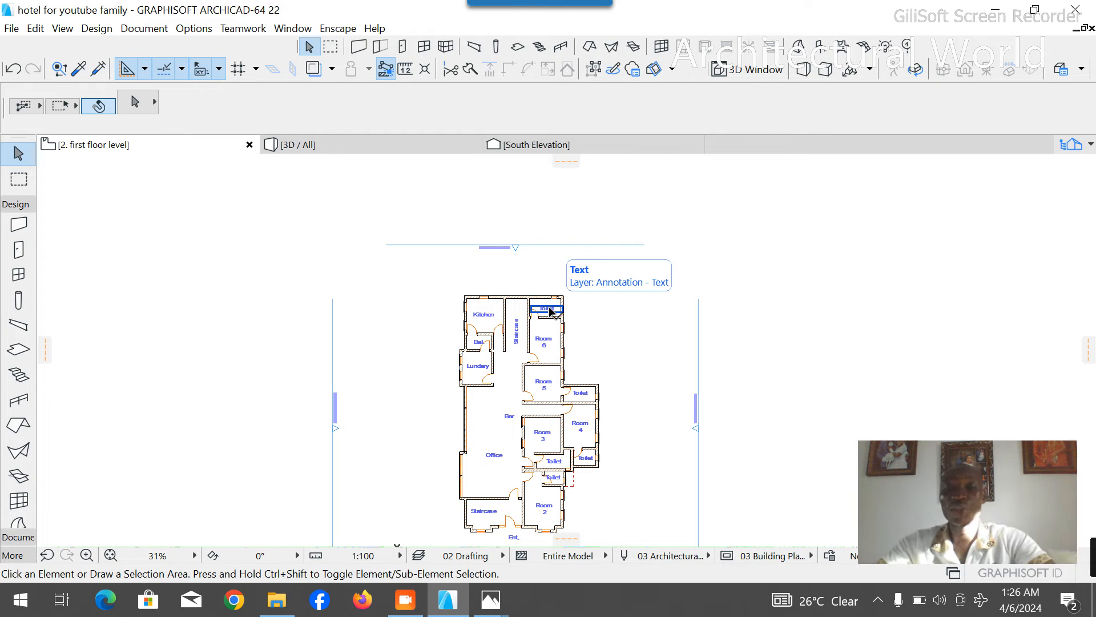
- Measure the inside north-south length of Room 3 from its northwest corner down along the west wall
scroll(558, 457, up, 5)
scroll(567, 447, down, 3)
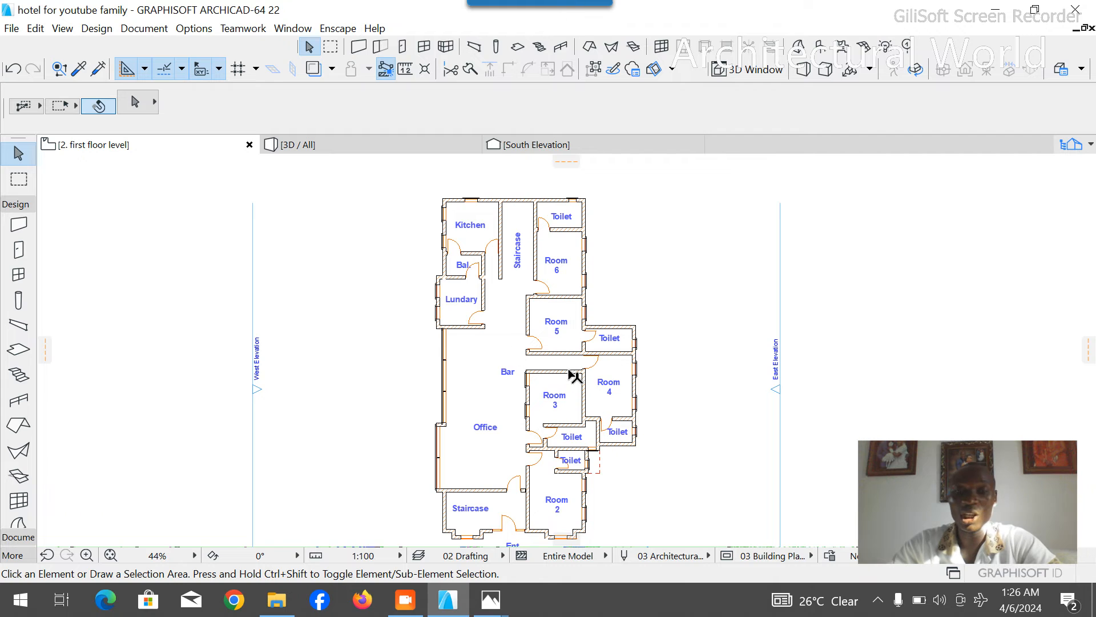
scroll(563, 404, up, 5)
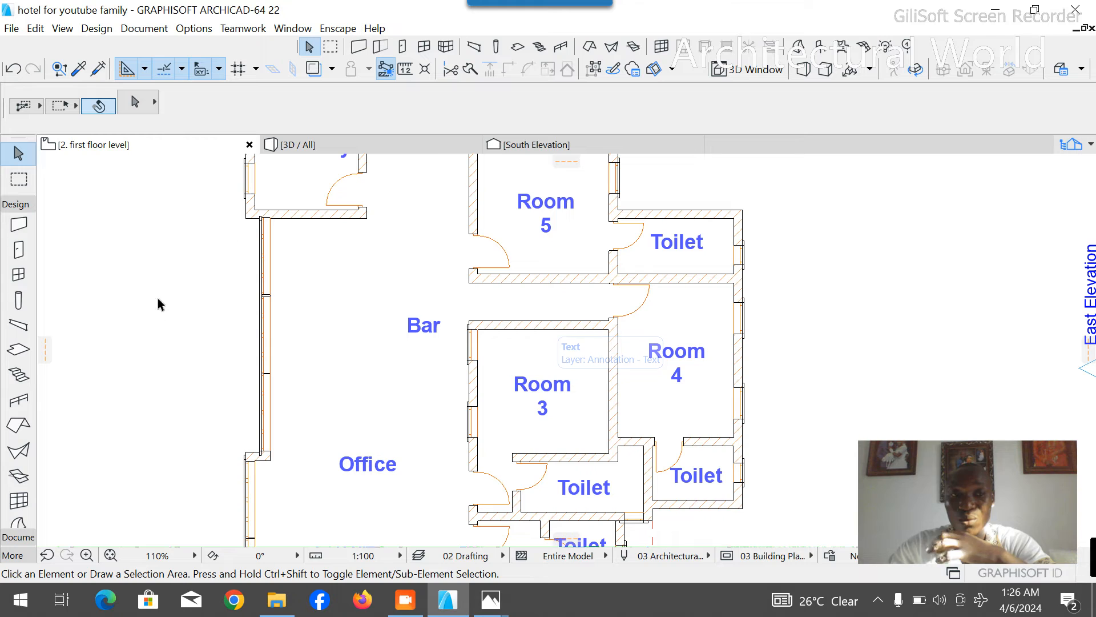
click(23, 202)
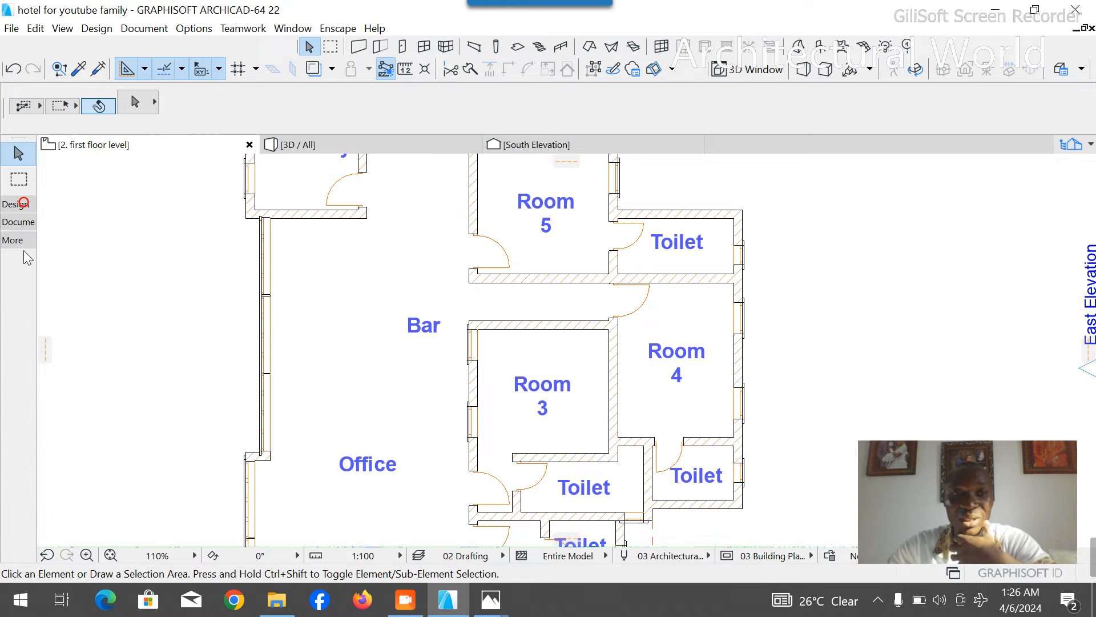
click(18, 222)
click(19, 369)
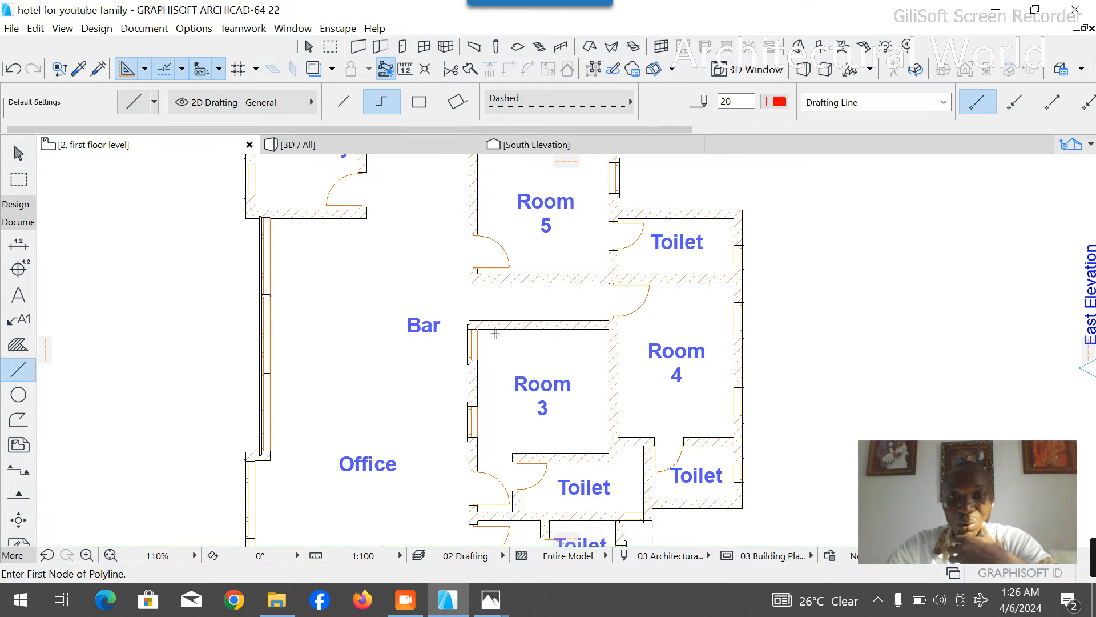
click(478, 330)
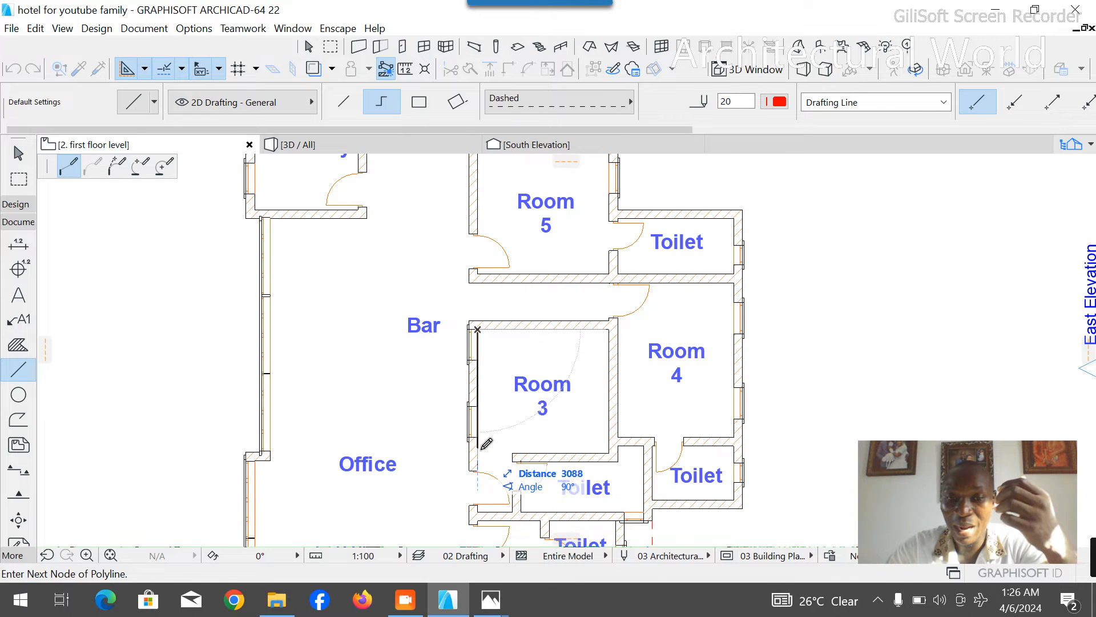
key(Escape)
key(Escape)
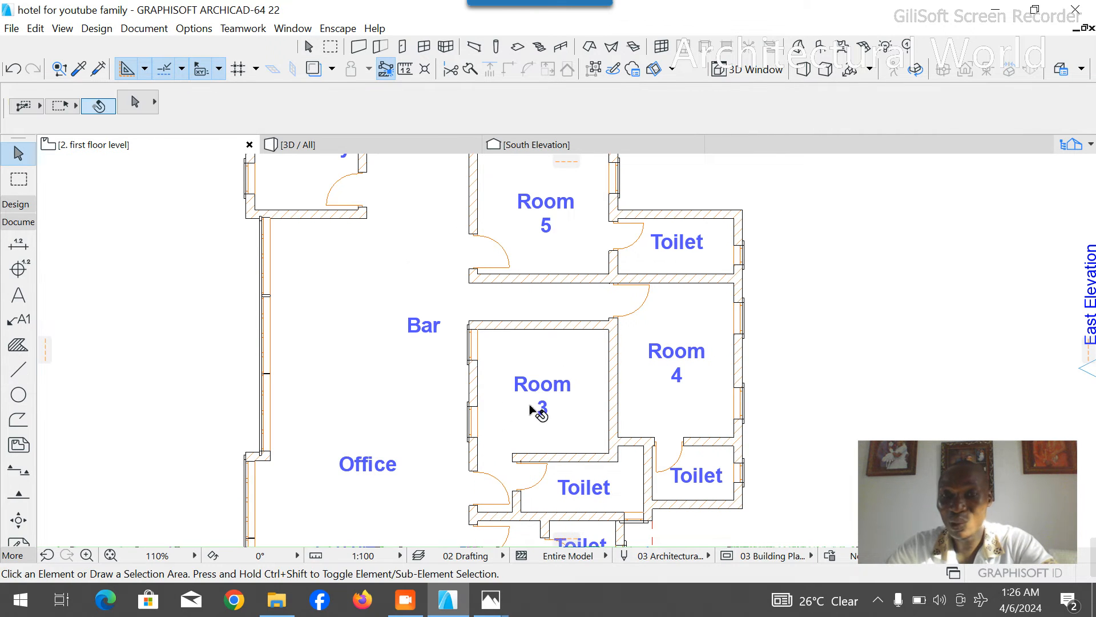
- Compare the recess beside the Room 2 and Room 3 toilets with the small balconies in the reference renders side.jpg and SIDES.jpg
scroll(539, 366, down, 1)
scroll(539, 368, down, 3)
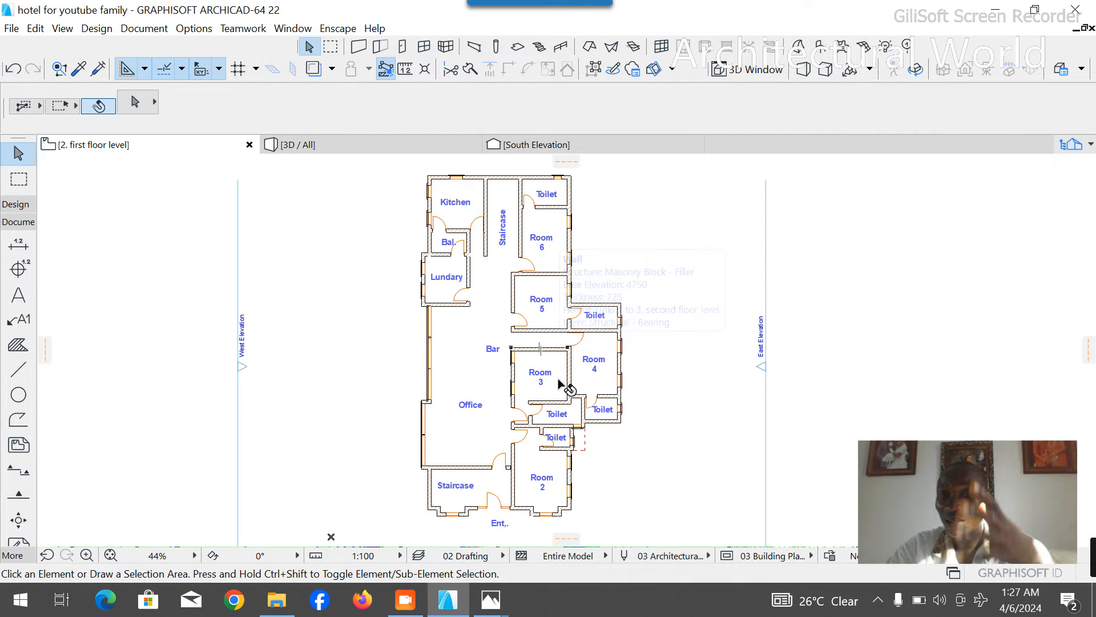
scroll(580, 449, up, 5)
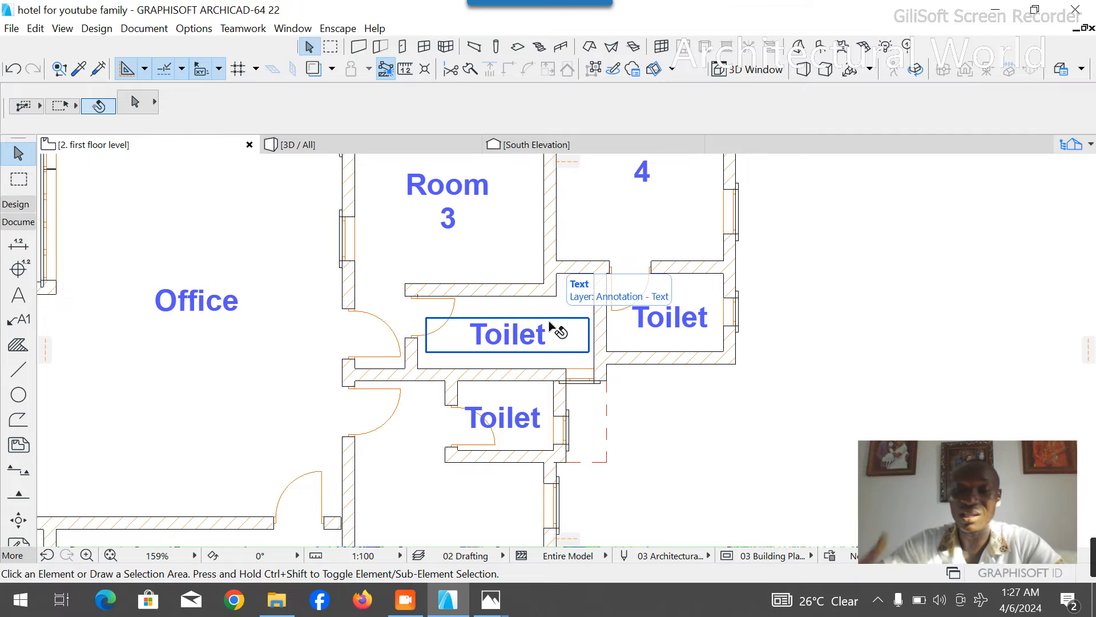
scroll(580, 411, up, 2)
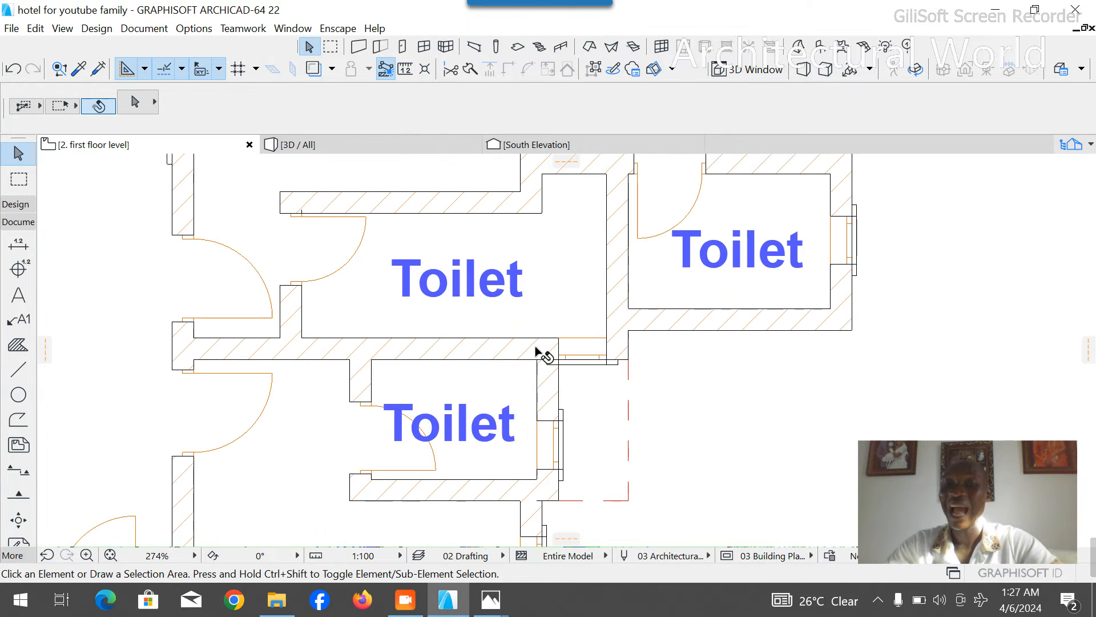
mouse_move(490, 599)
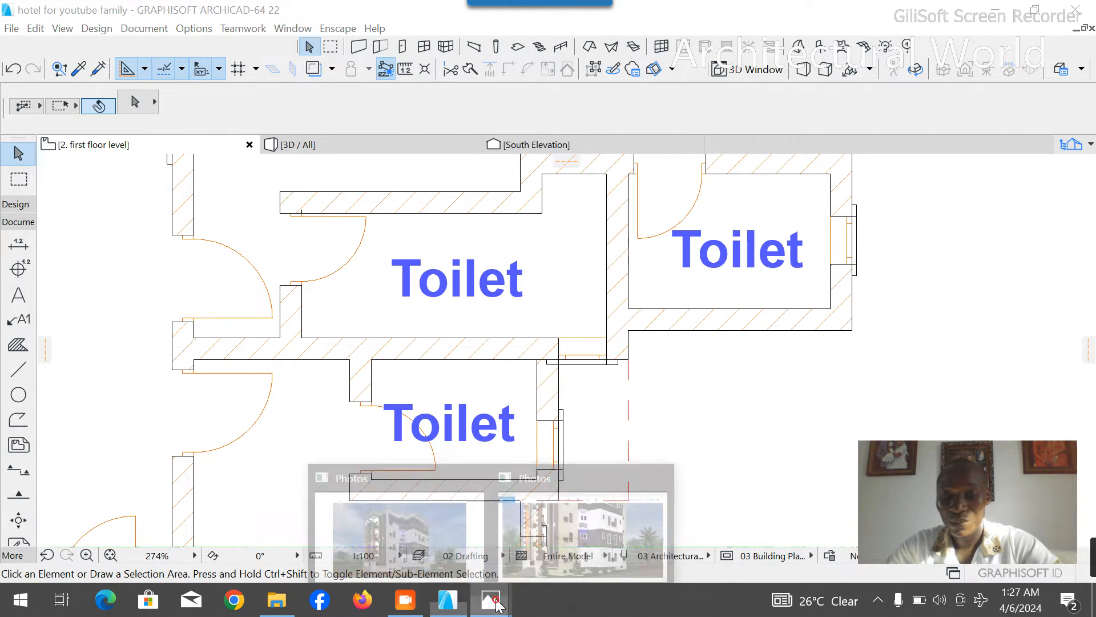
click(420, 533)
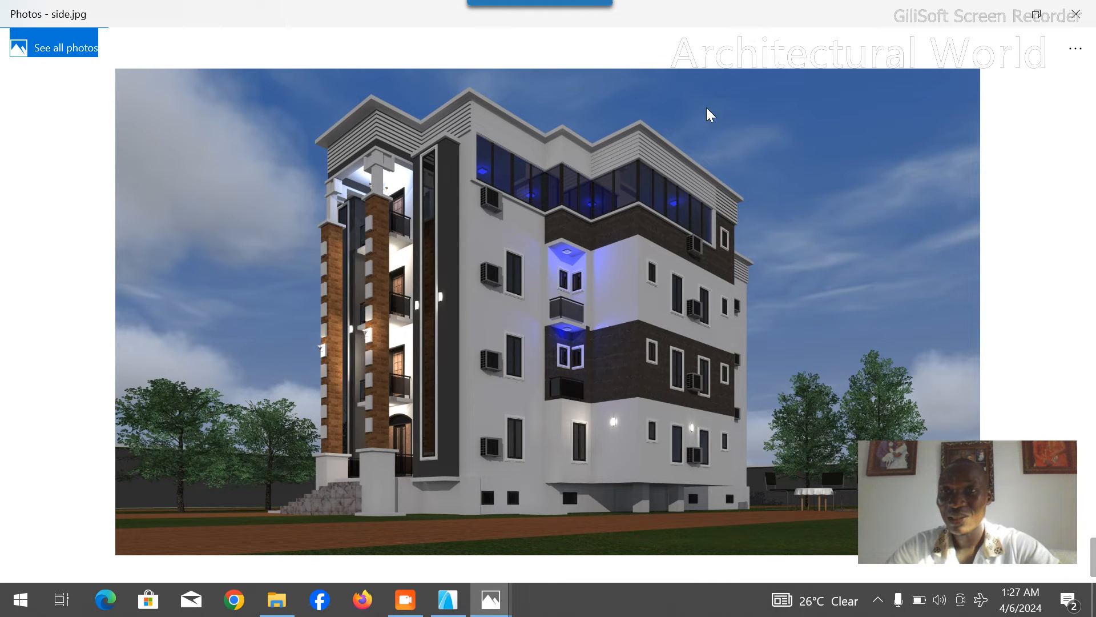
mouse_move(491, 599)
click(562, 548)
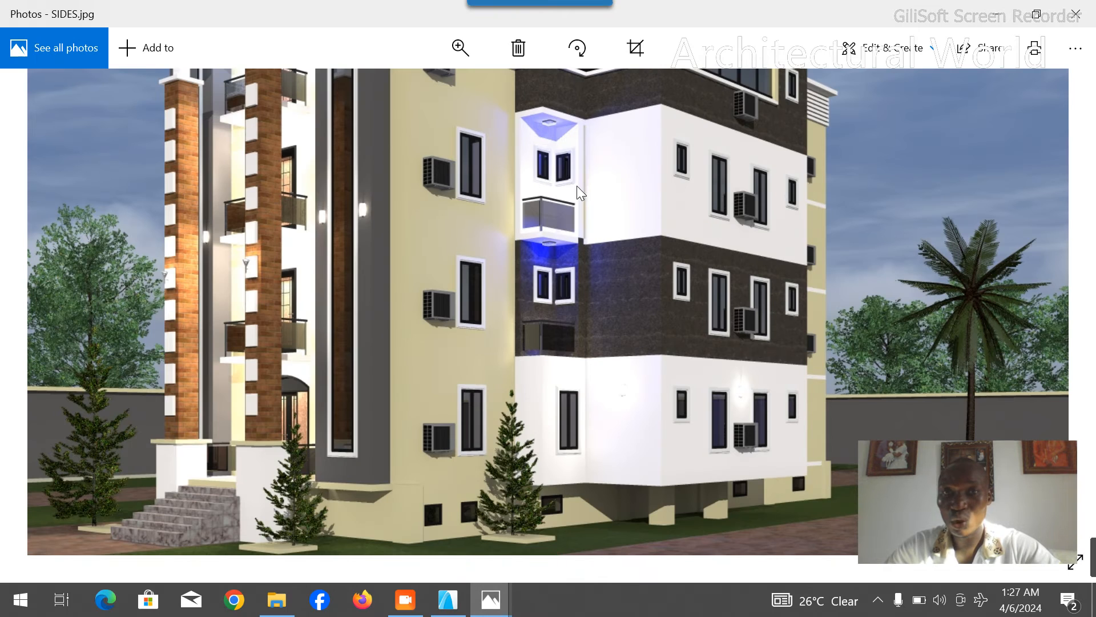
drag(580, 267, 540, 198)
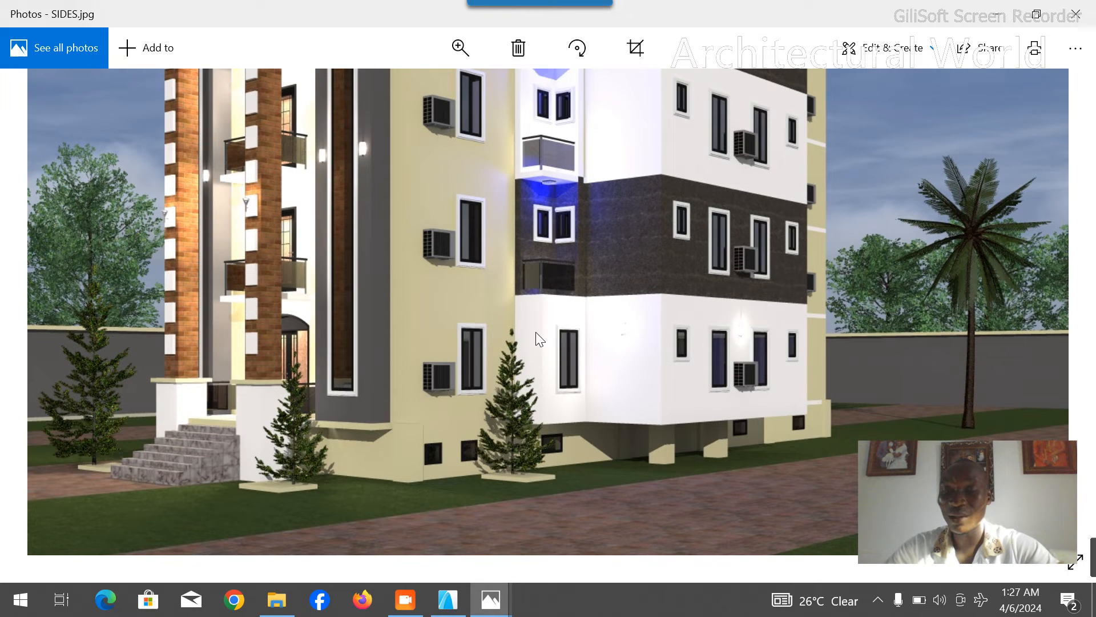
click(449, 600)
scroll(614, 405, down, 5)
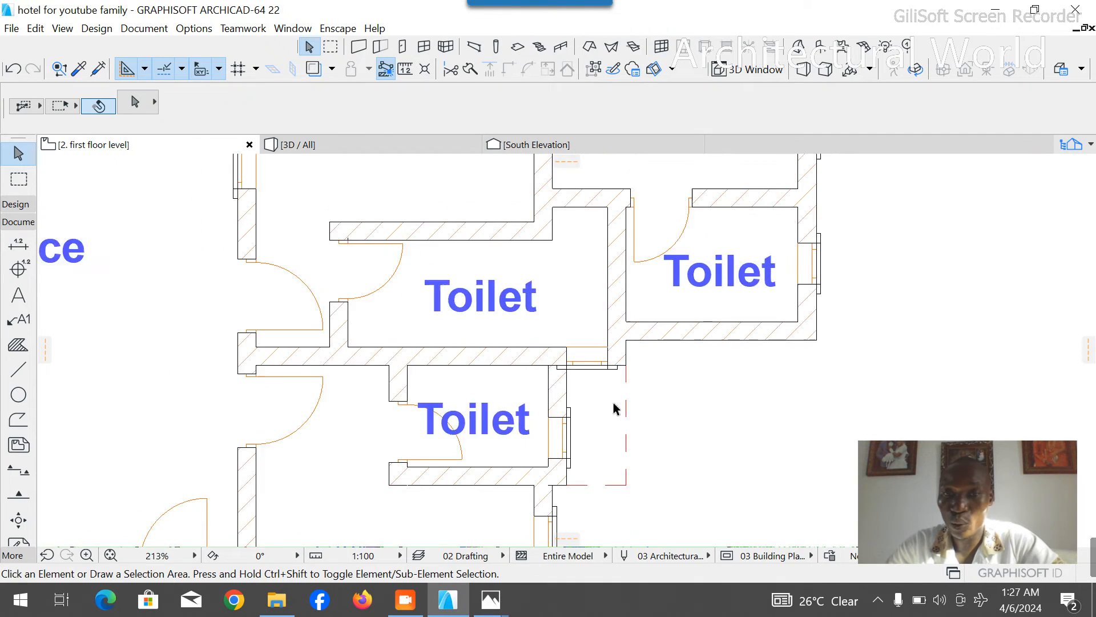
scroll(616, 402, down, 4)
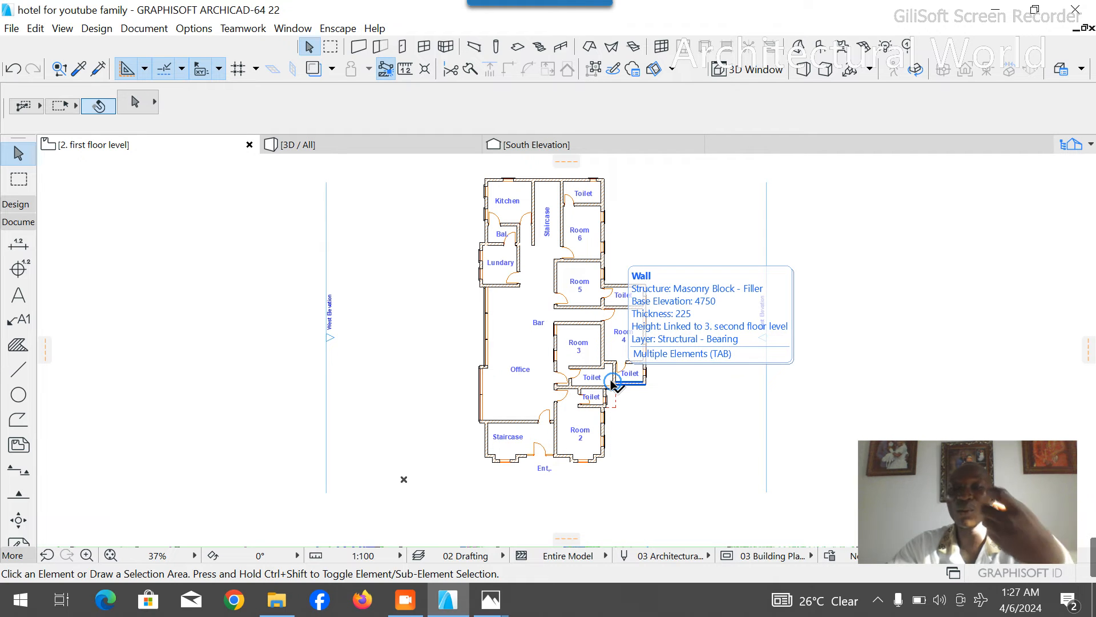
scroll(694, 241, up, 1)
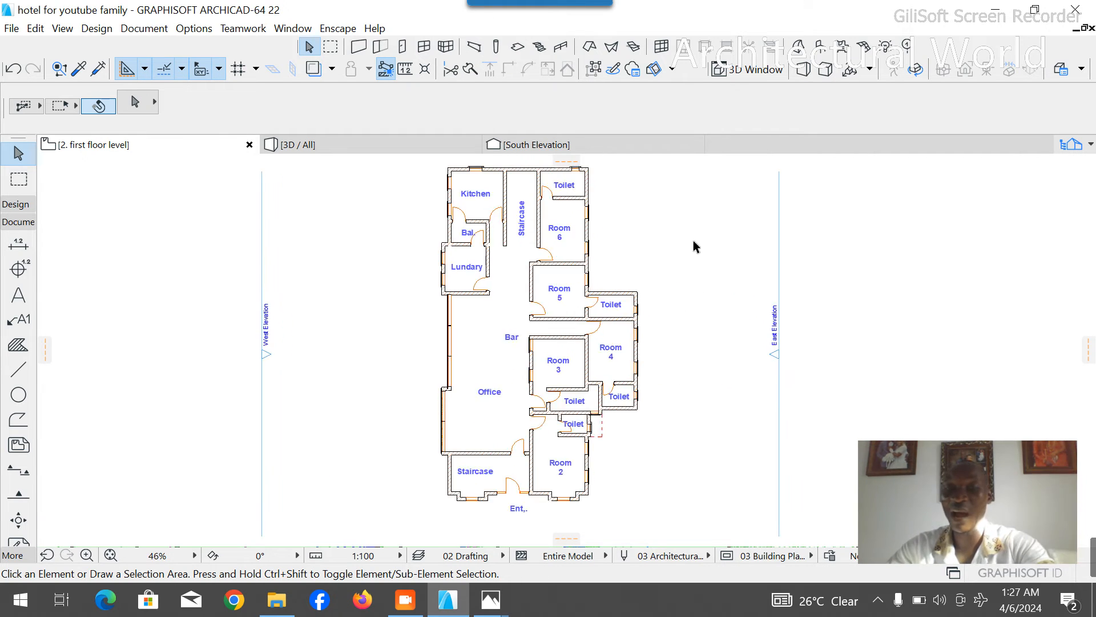
scroll(694, 252, up, 1)
scroll(694, 272, down, 3)
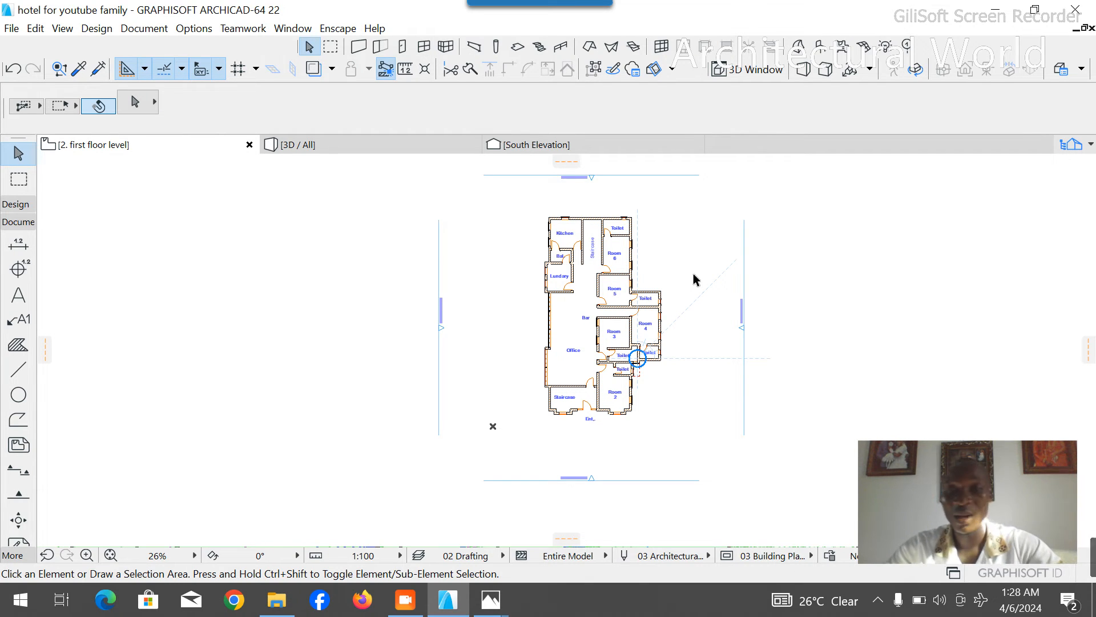
scroll(568, 269, up, 3)
scroll(597, 277, down, 3)
- Draw a dashed guide polyline about 4 m east from the Office's inner southwest corner along the south wall, then north through the Office
scroll(560, 420, up, 7)
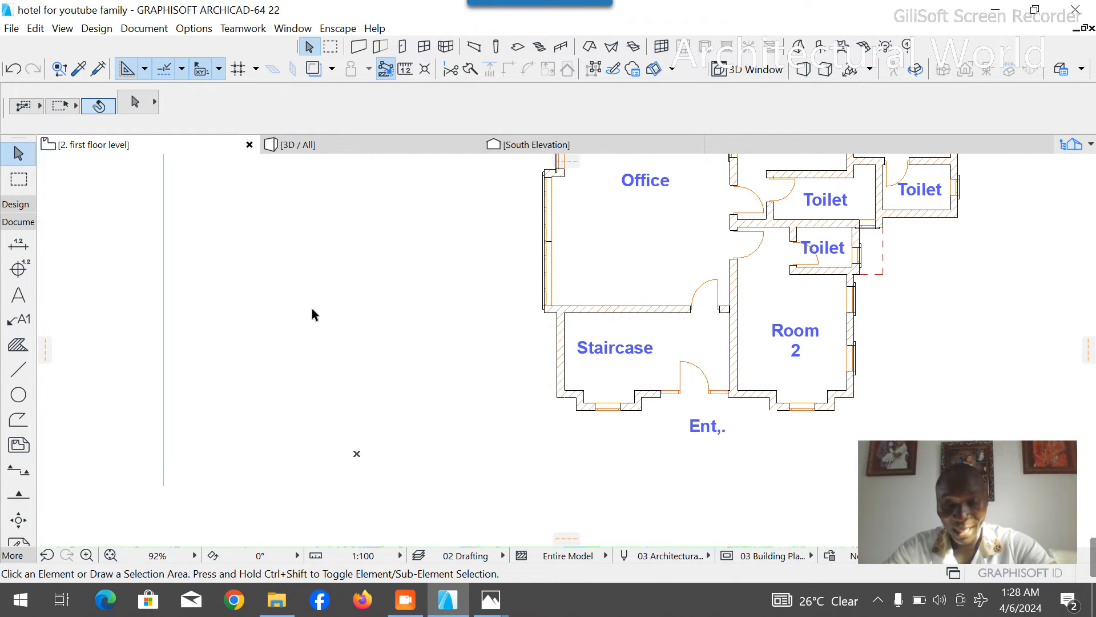
click(18, 369)
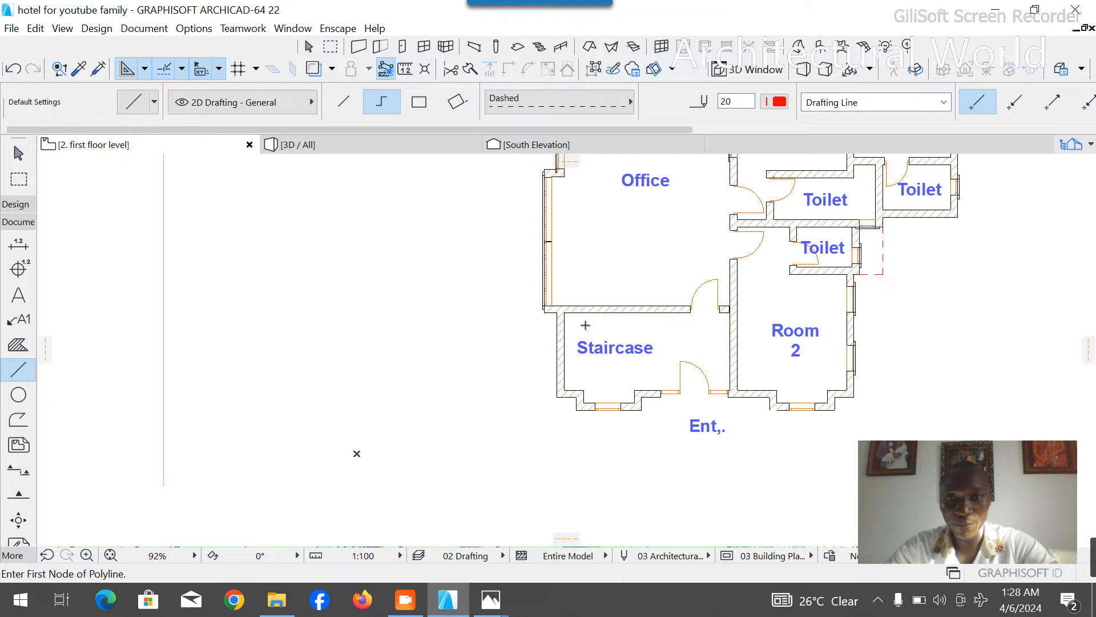
scroll(585, 325, up, 6)
click(491, 295)
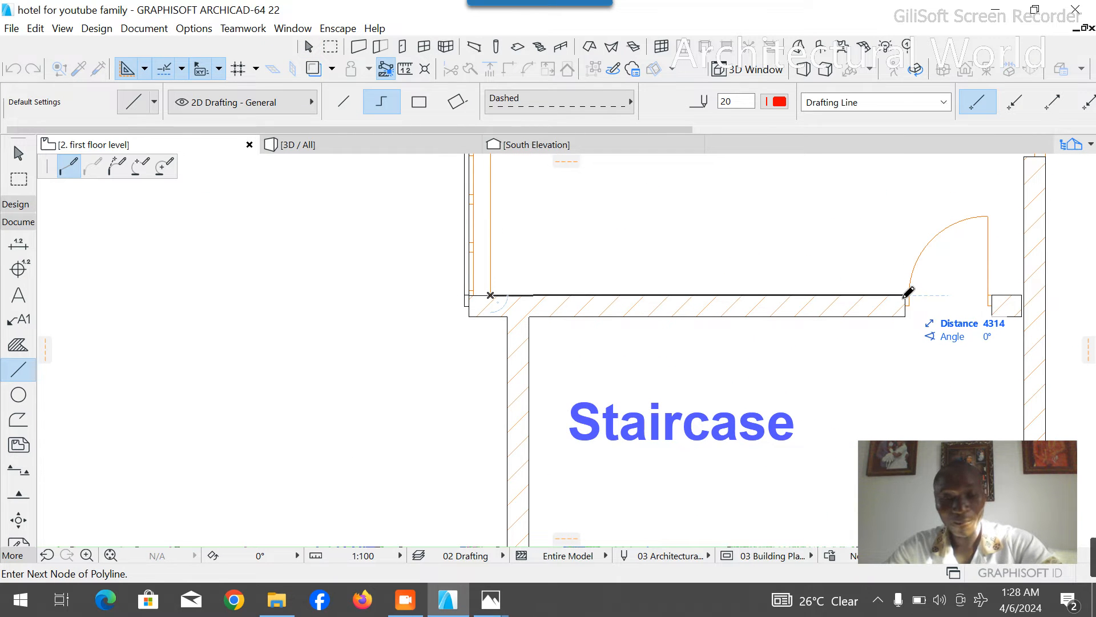
text(4)
key(Return)
scroll(803, 391, down, 7)
click(821, 210)
right_click(846, 212)
click(857, 335)
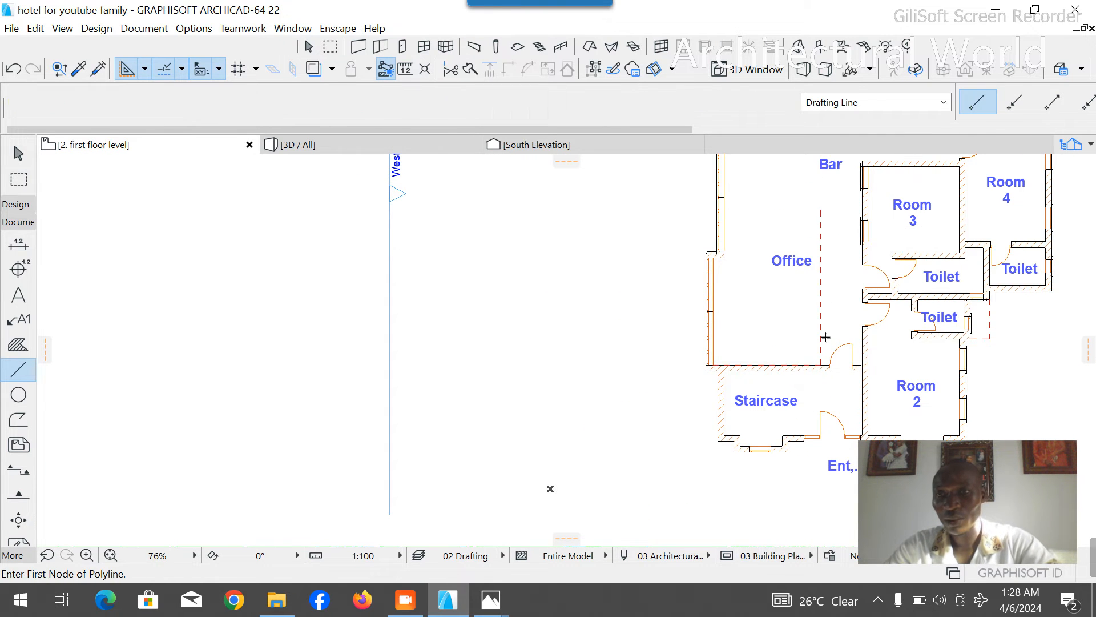
key(Escape)
- Copy the wall between the Kitchen and the rear Staircase to the guide's corner on the Office's south wall
scroll(788, 331, down, 4)
scroll(754, 292, up, 4)
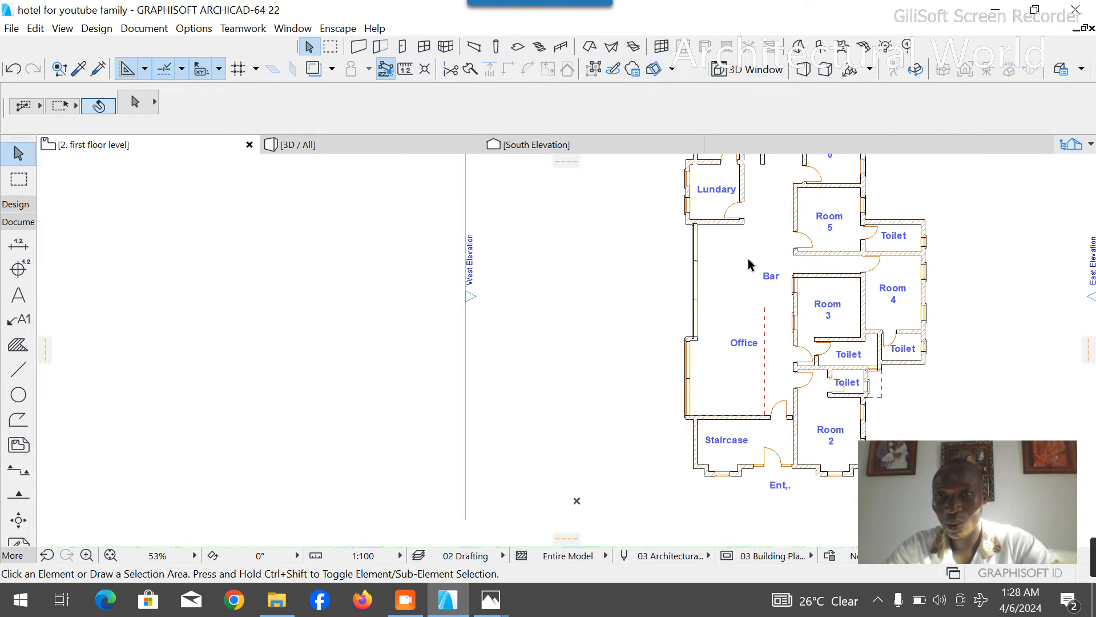
scroll(745, 270, down, 3)
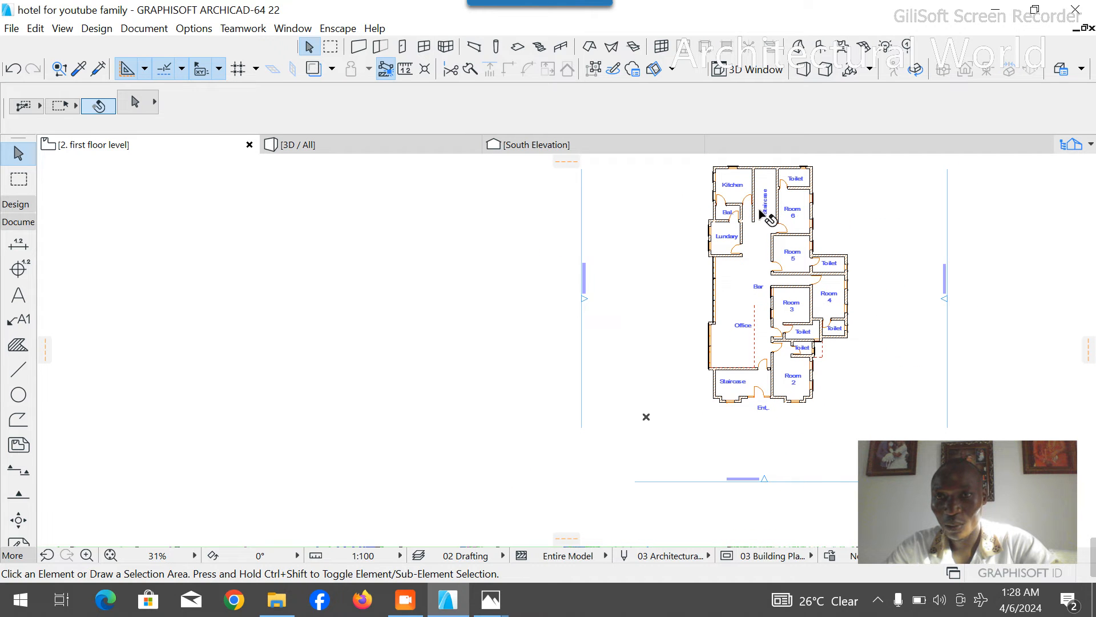
click(752, 223)
key(ctrl+d)
scroll(751, 223, up, 4)
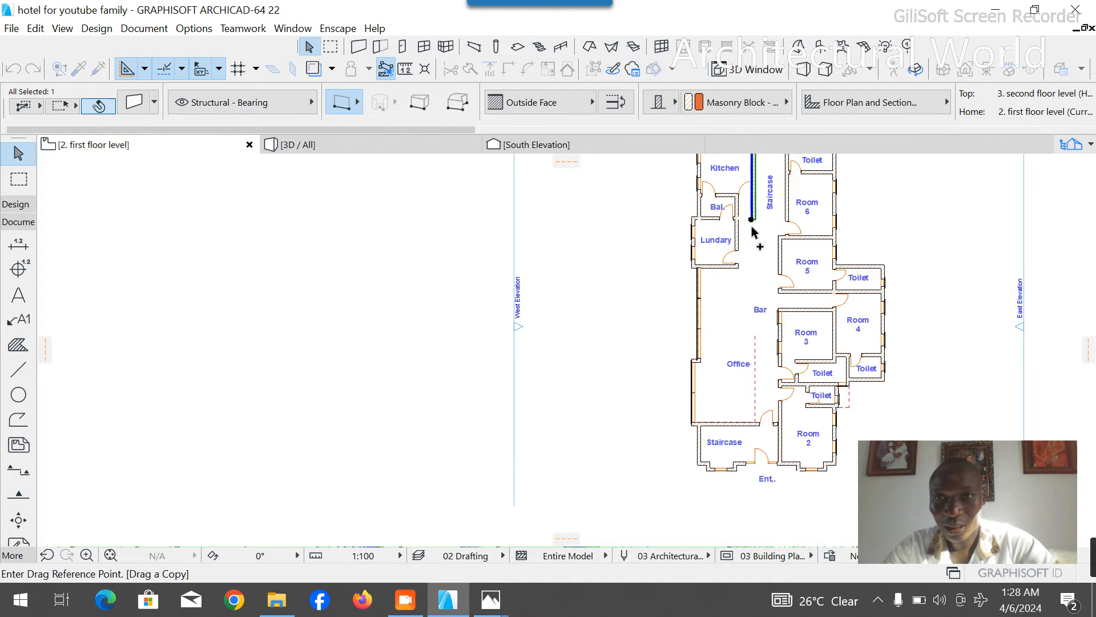
click(752, 223)
scroll(724, 281, down, 3)
scroll(764, 311, up, 8)
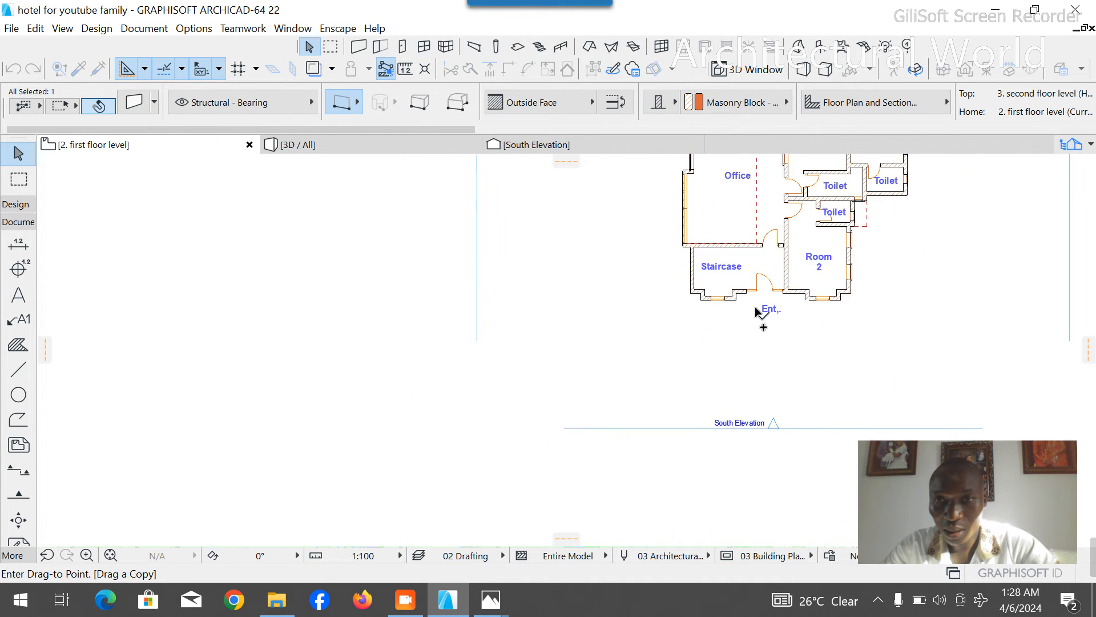
scroll(772, 197, up, 2)
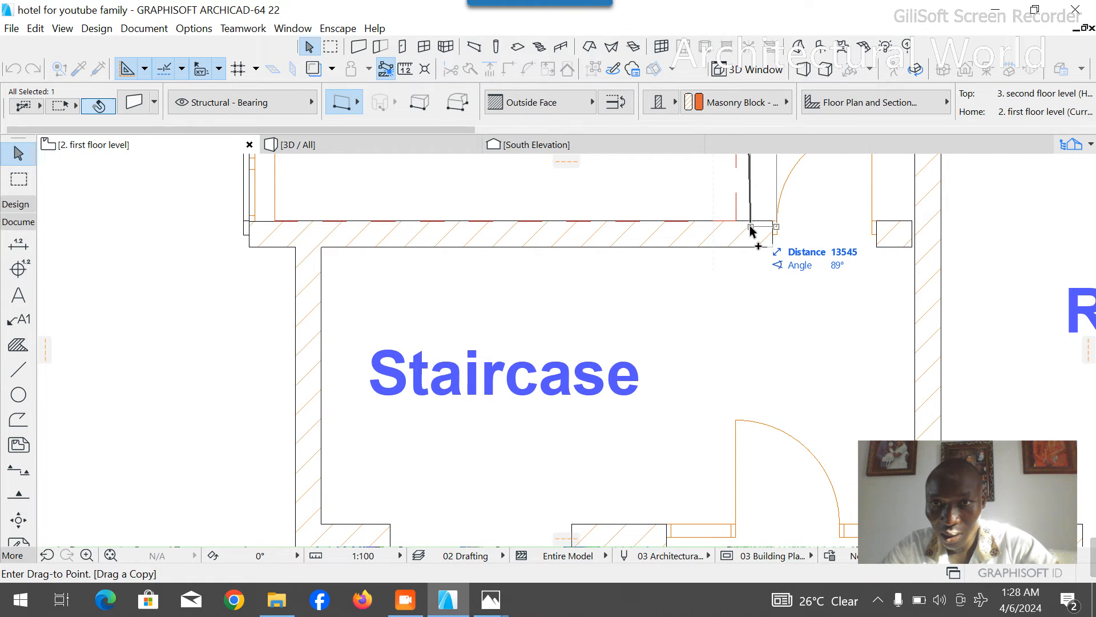
scroll(749, 231, down, 3)
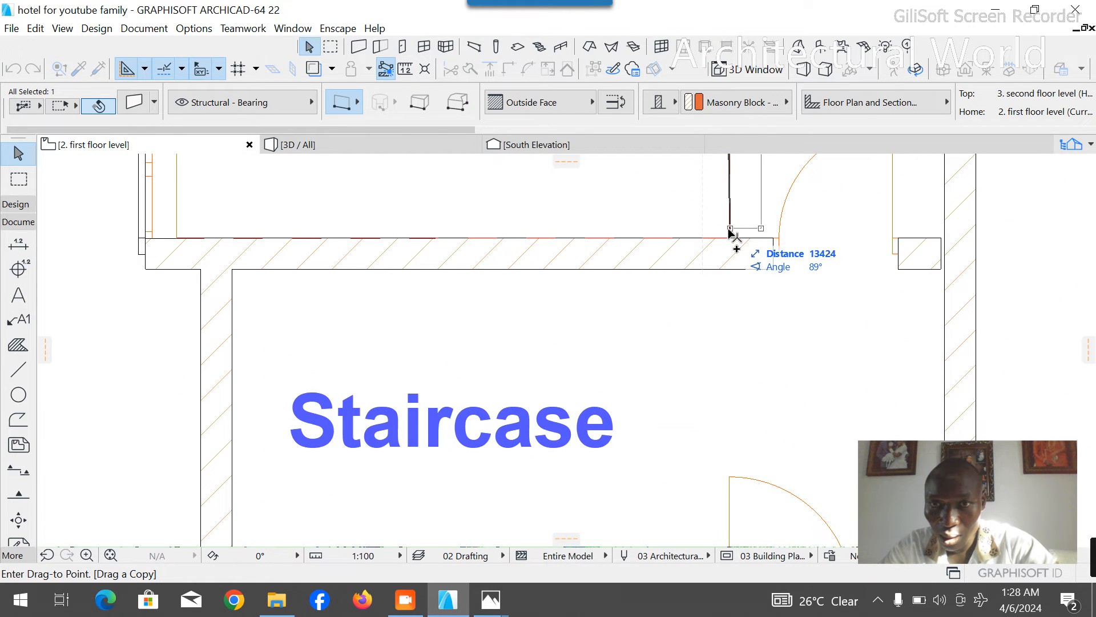
click(733, 238)
scroll(732, 238, down, 5)
click(696, 246)
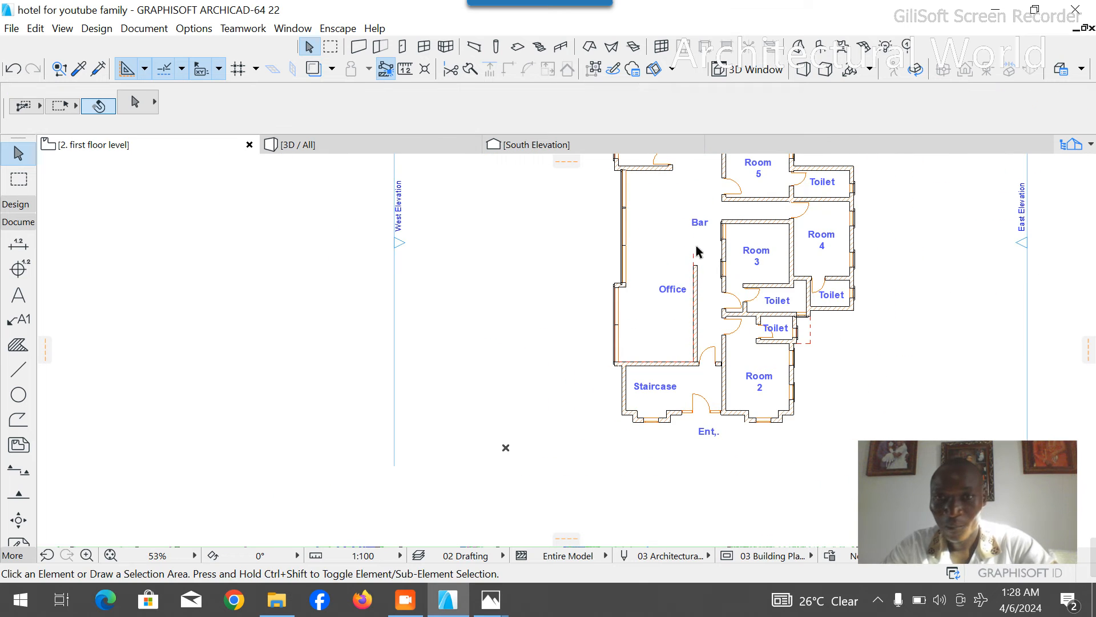
- Delete the dashed guide and stretch the copied Office wall north to the level of the Lundary's south wall
click(694, 257)
key(Delete)
click(693, 263)
click(692, 264)
click(693, 173)
click(655, 226)
- Trim away the door and wall stub between the Office and front Staircase, and extend the remaining wall to the new wall's southeast corner
scroll(618, 245, down, 2)
scroll(610, 355, up, 3)
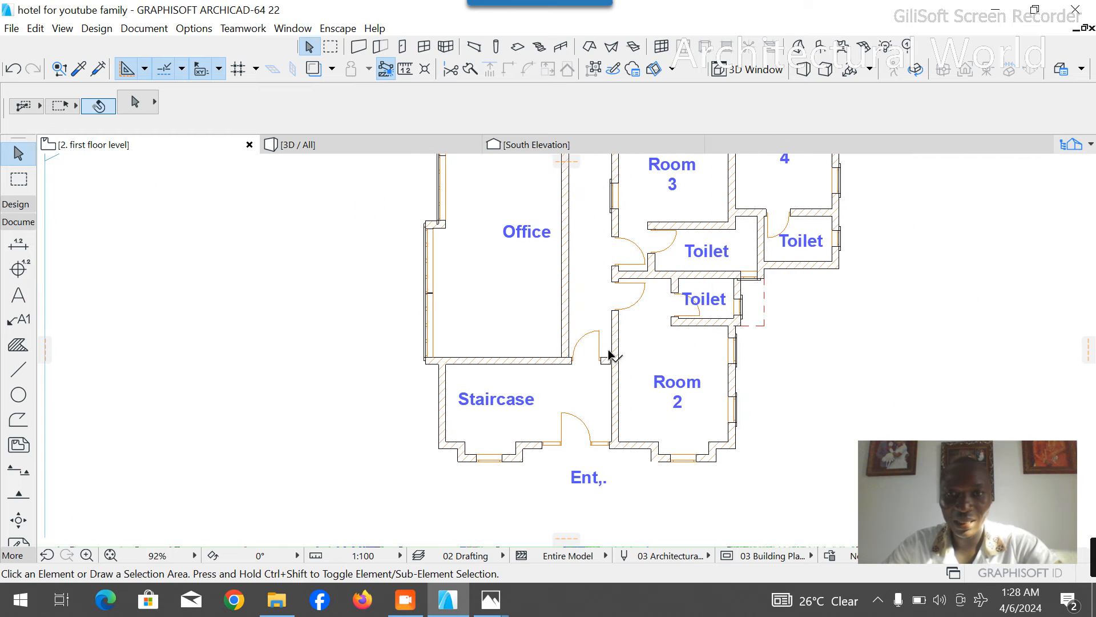
scroll(598, 364, up, 3)
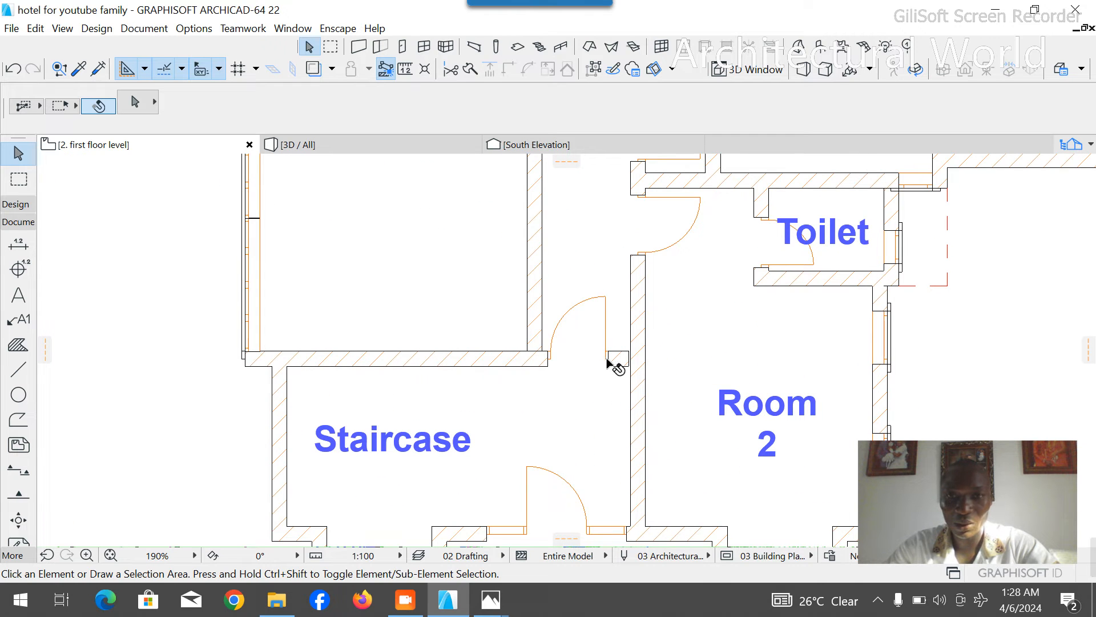
click(525, 361)
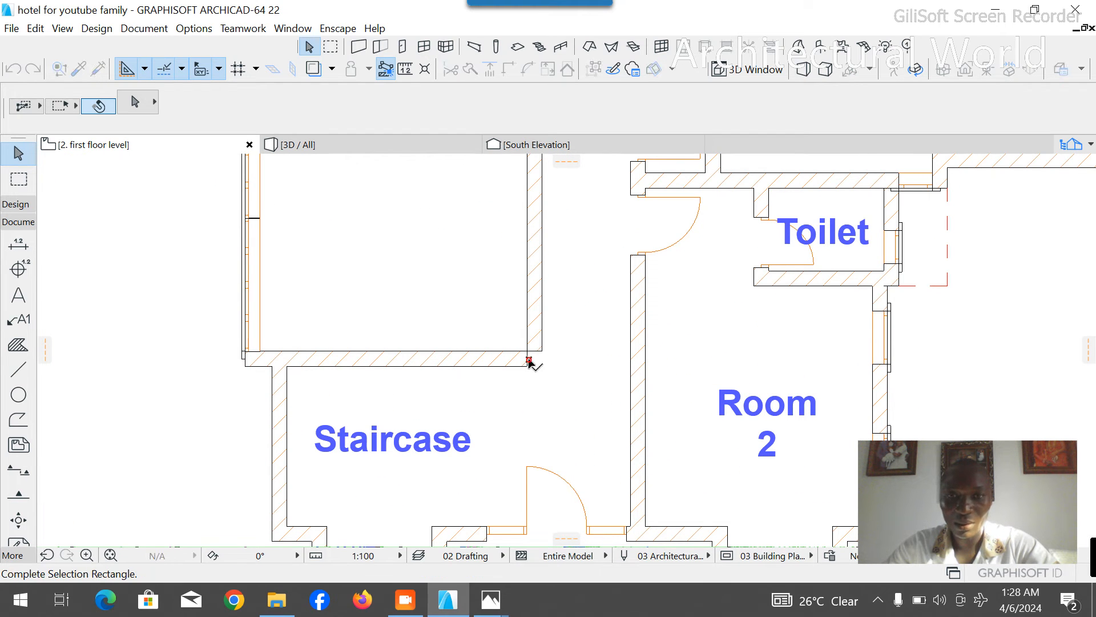
scroll(526, 362, up, 4)
click(518, 377)
click(518, 378)
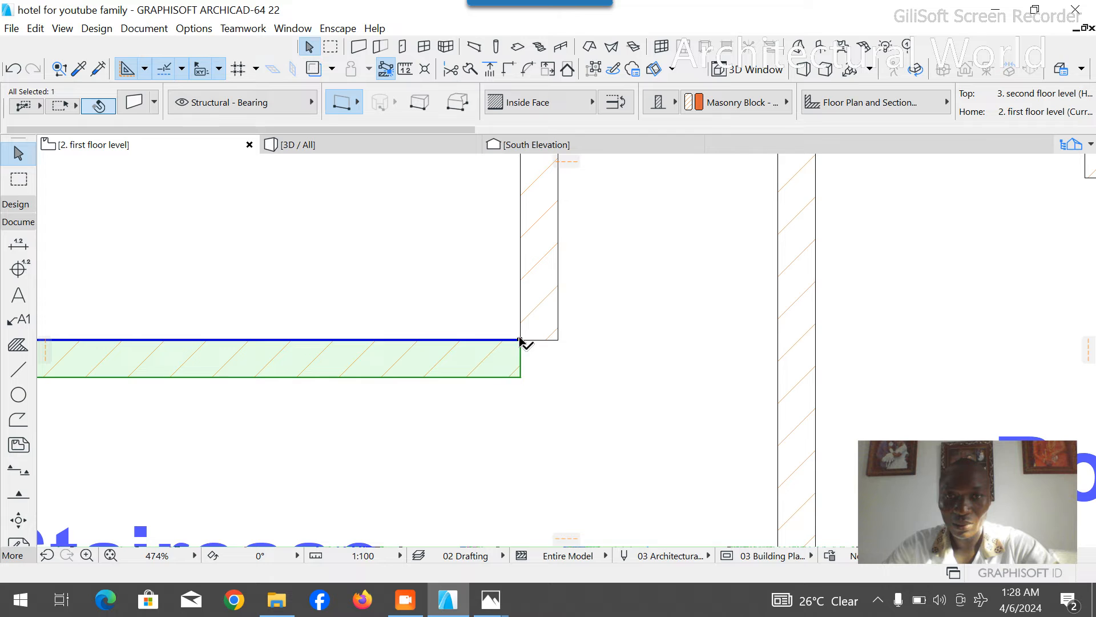
click(558, 339)
click(132, 285)
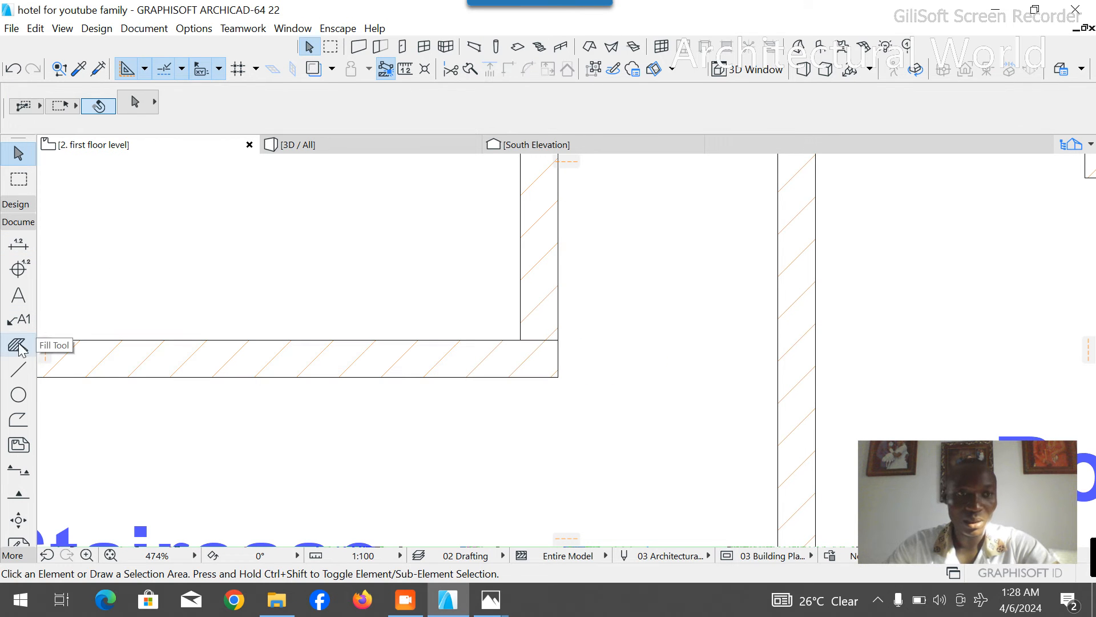
- Measure the clear corridor width between the new Office wall's southeast corner and Room 2's west wall
click(18, 369)
click(558, 339)
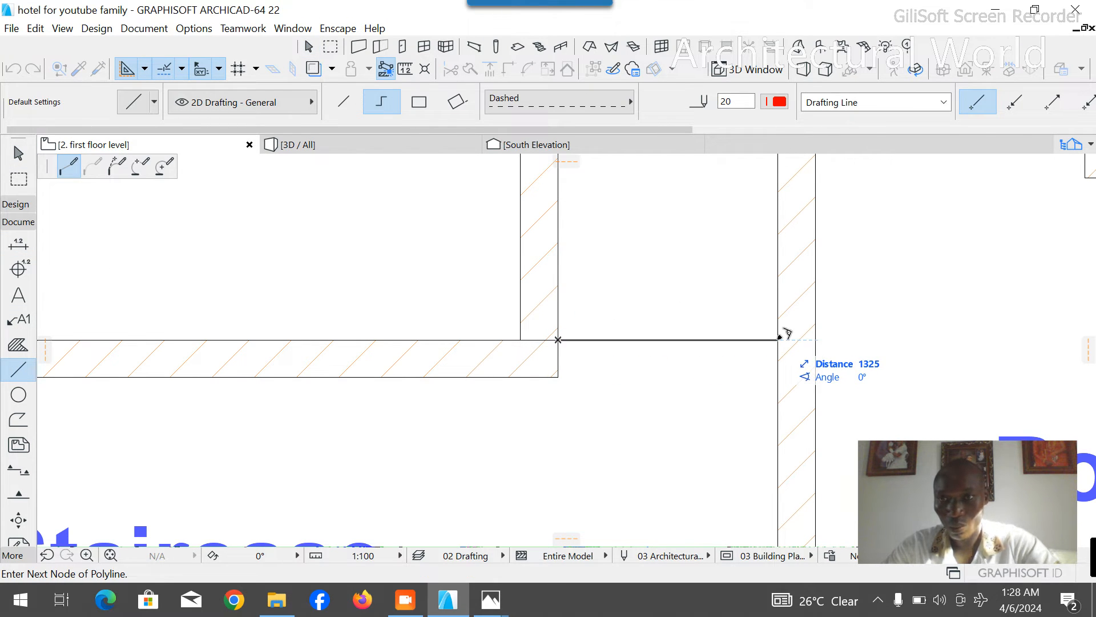
key(Escape)
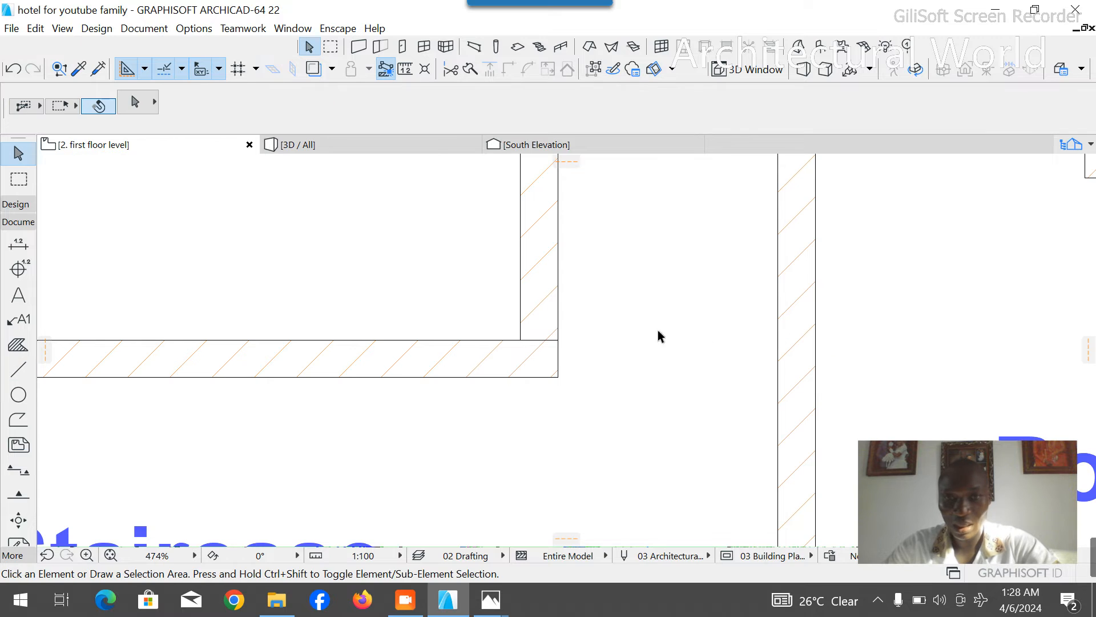
- Extend the south end of the Office's new east wall to the outer face of the wall bordering the front Staircase
click(545, 302)
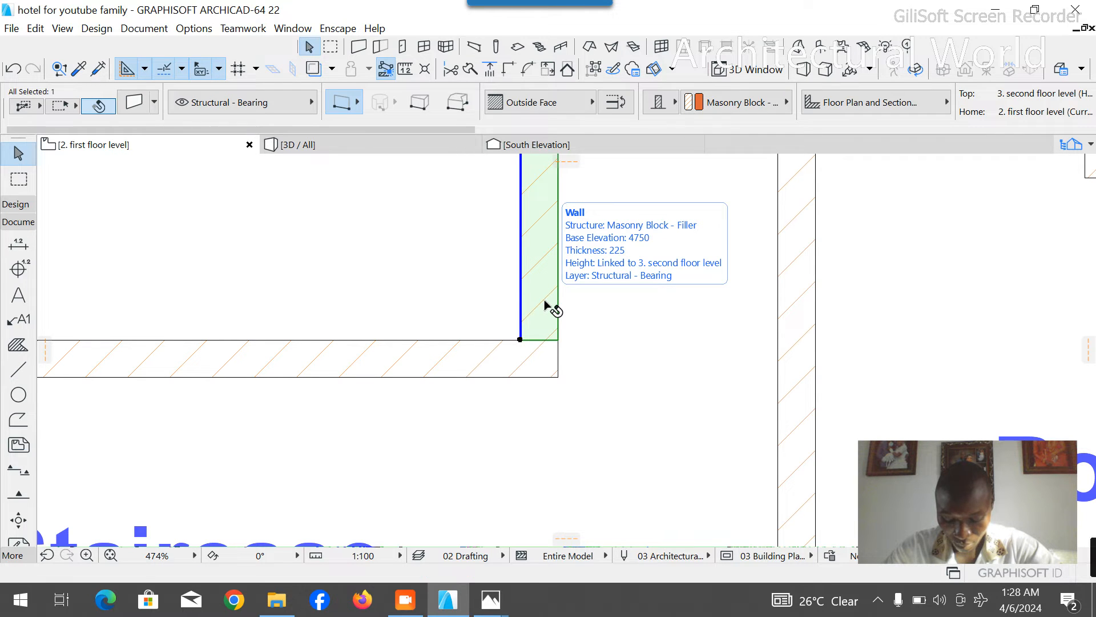
click(520, 339)
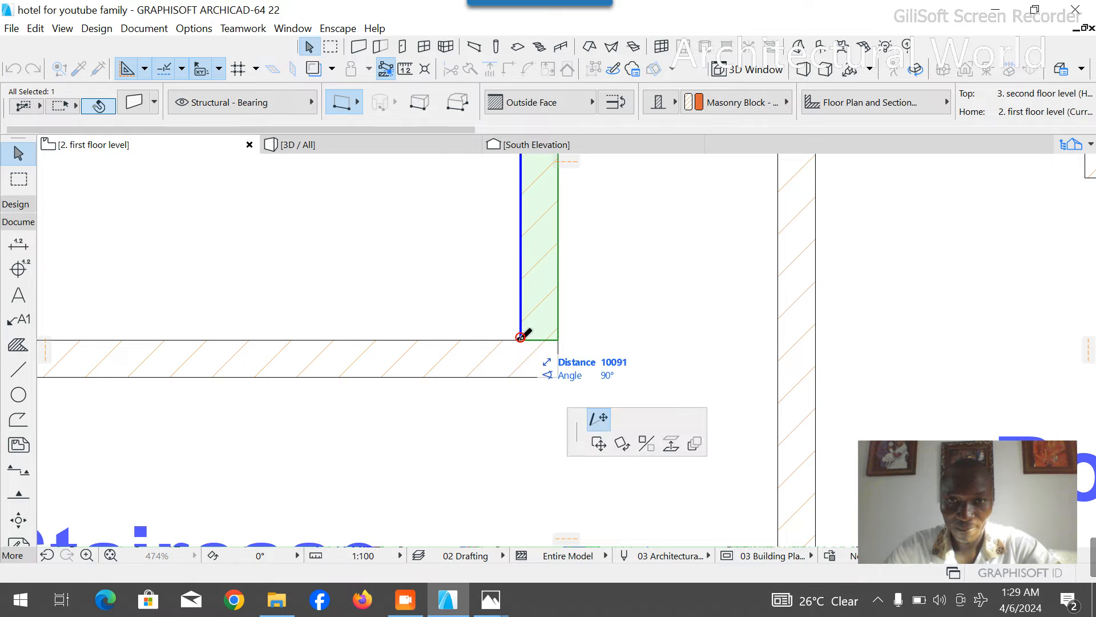
click(521, 377)
click(567, 373)
scroll(565, 359, down, 8)
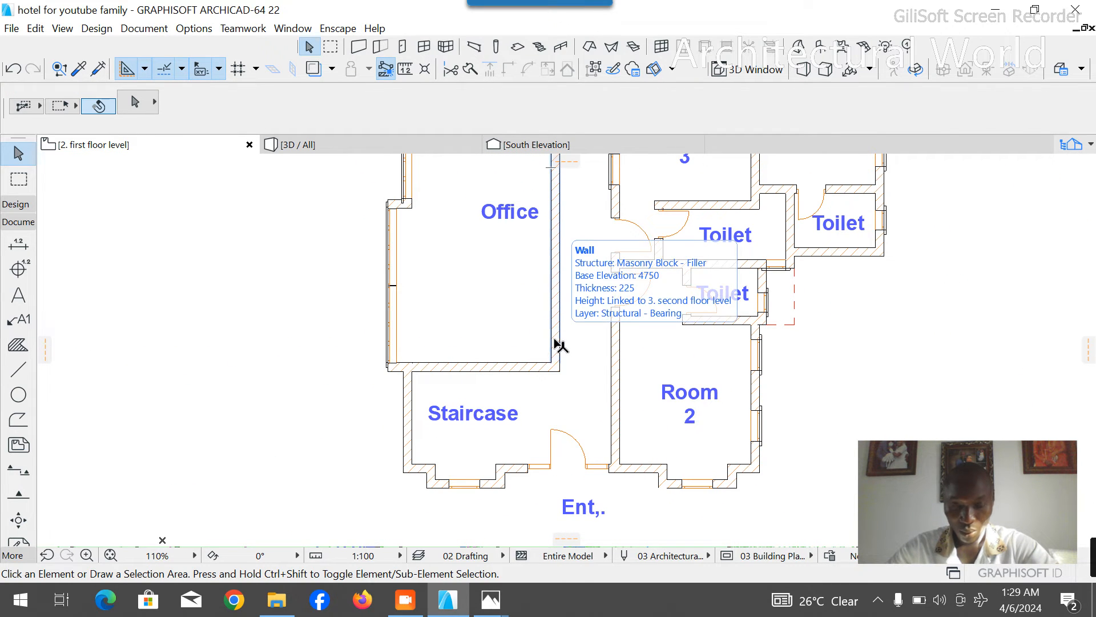
- Check the Office's clear width along its south wall with a temporary 4000 mm line from the southwest inner corner
click(18, 369)
scroll(406, 338, up, 4)
scroll(386, 365, up, 1)
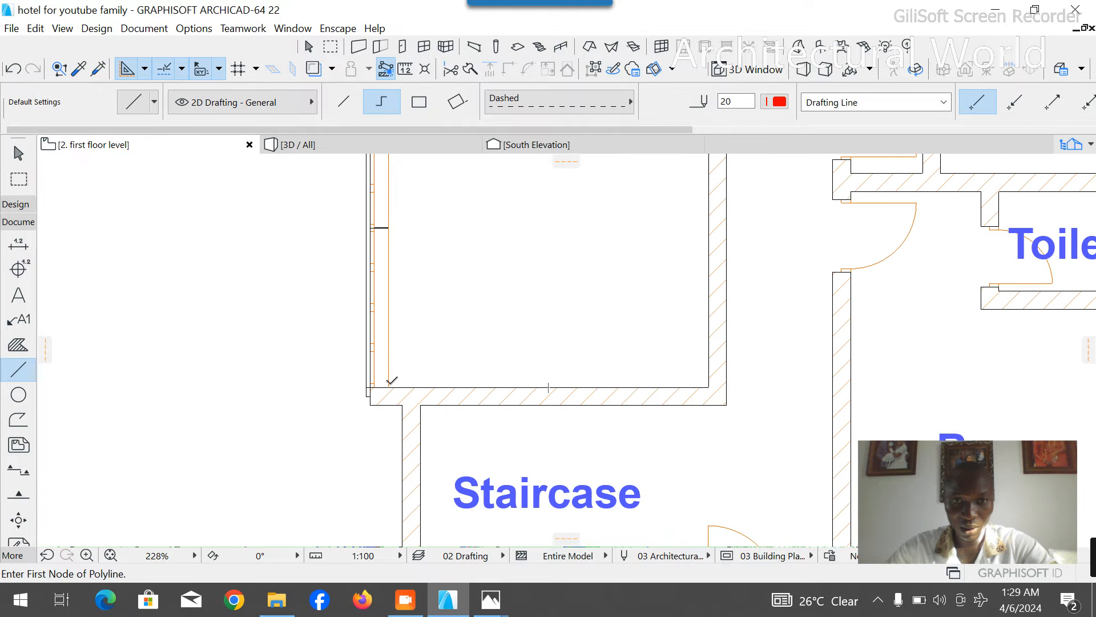
click(389, 386)
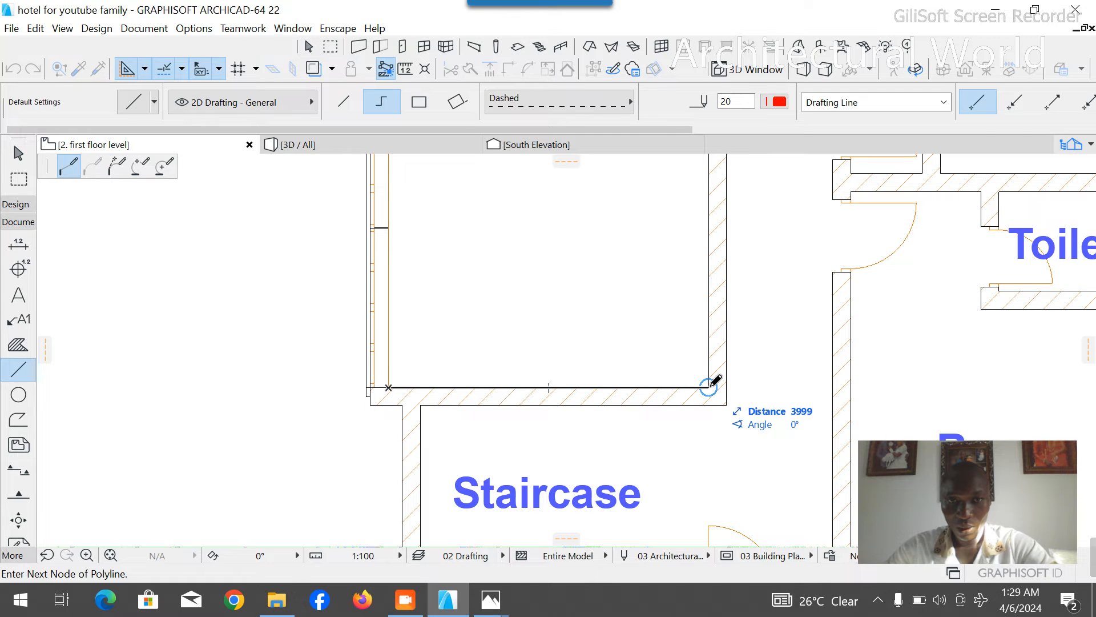
text(4000)
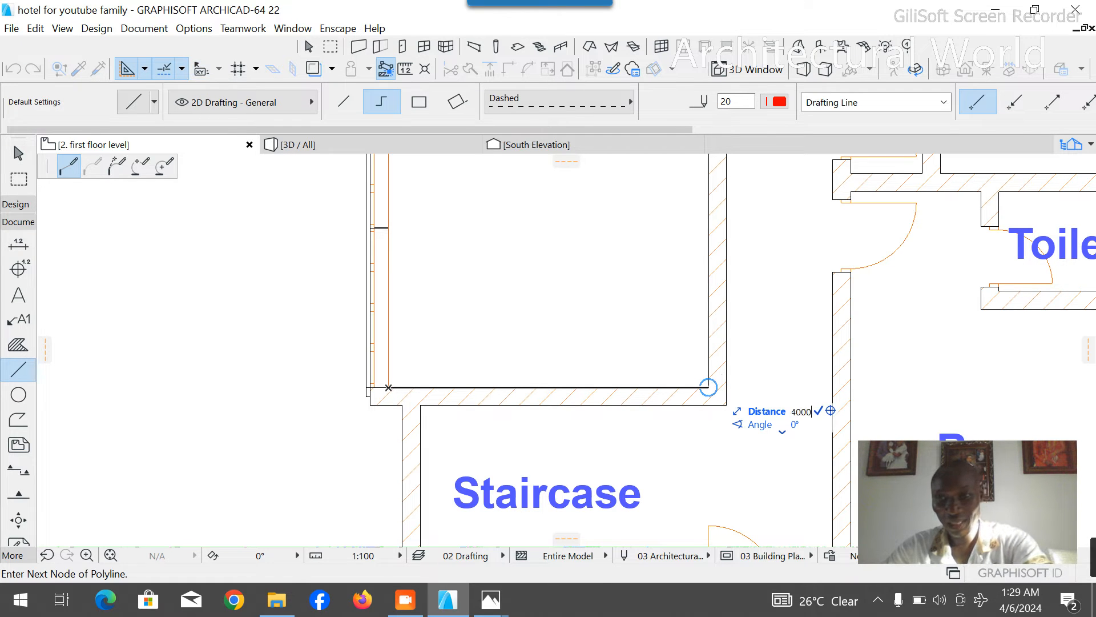
key(Return)
scroll(717, 327, up, 5)
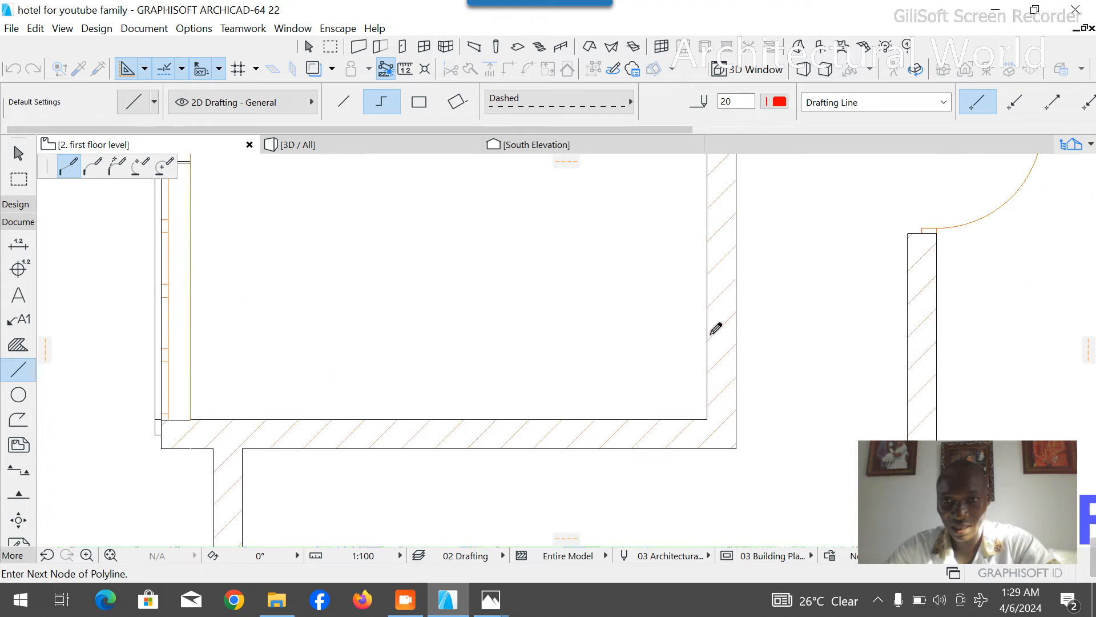
scroll(717, 326, up, 5)
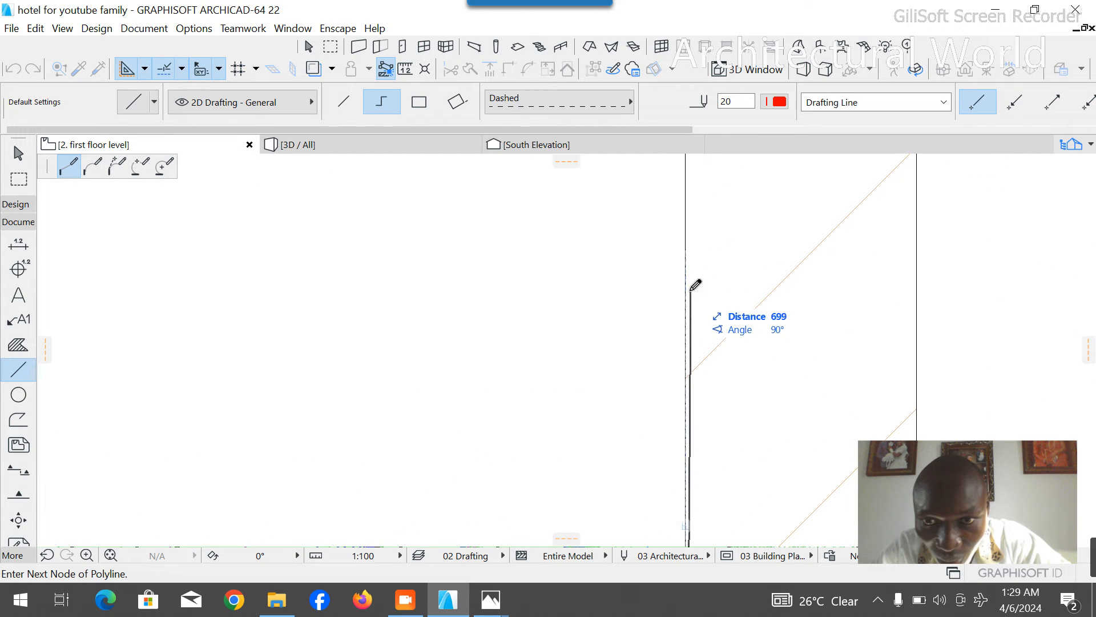
scroll(692, 276, up, 3)
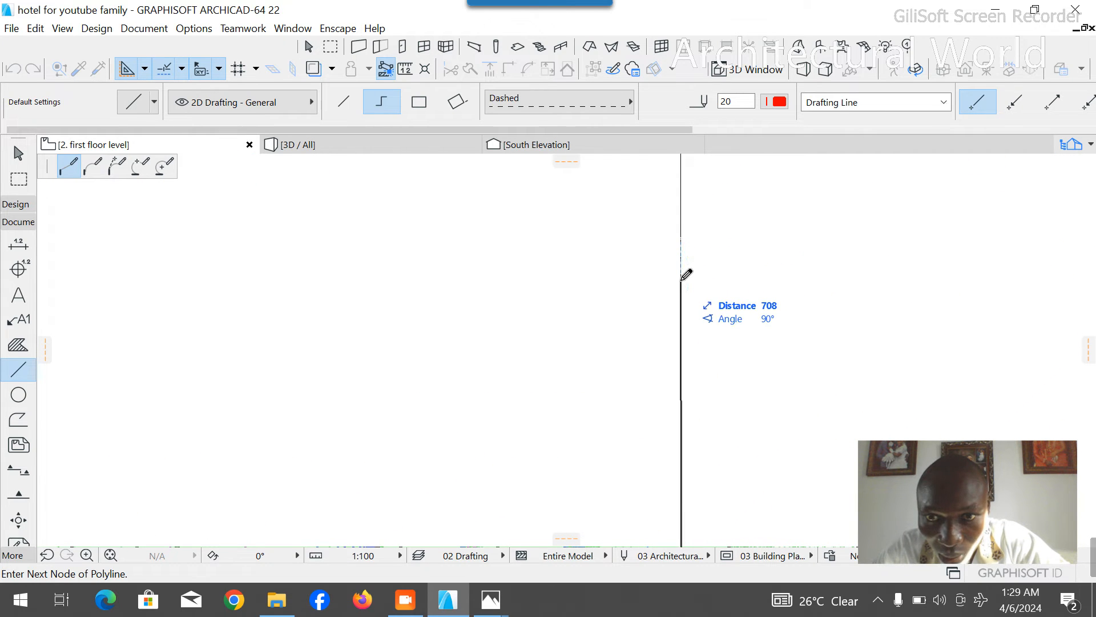
key(Escape)
scroll(671, 293, down, 10)
scroll(617, 373, down, 3)
- Check a 4000 mm room depth north from the Office's southeast inner corner against the step in the west wall
click(17, 370)
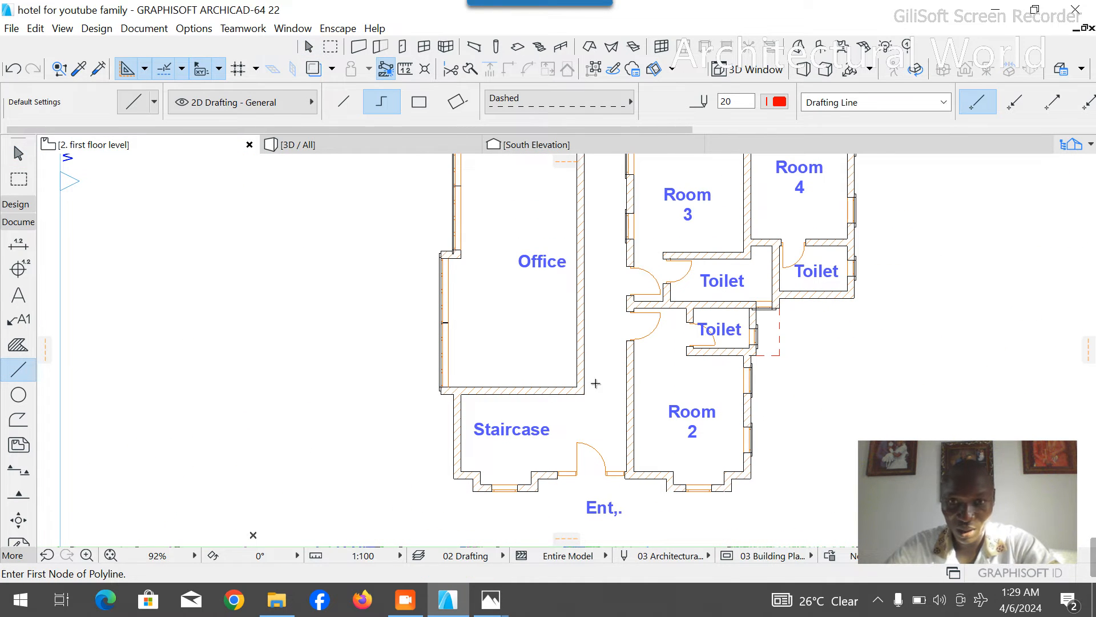
click(577, 386)
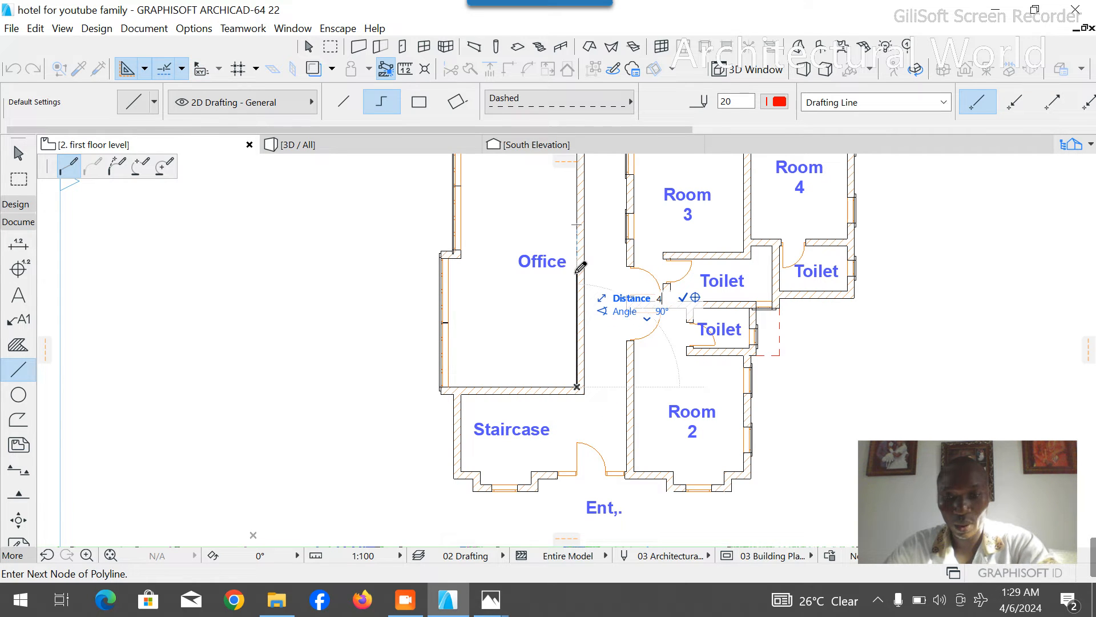
key(Return)
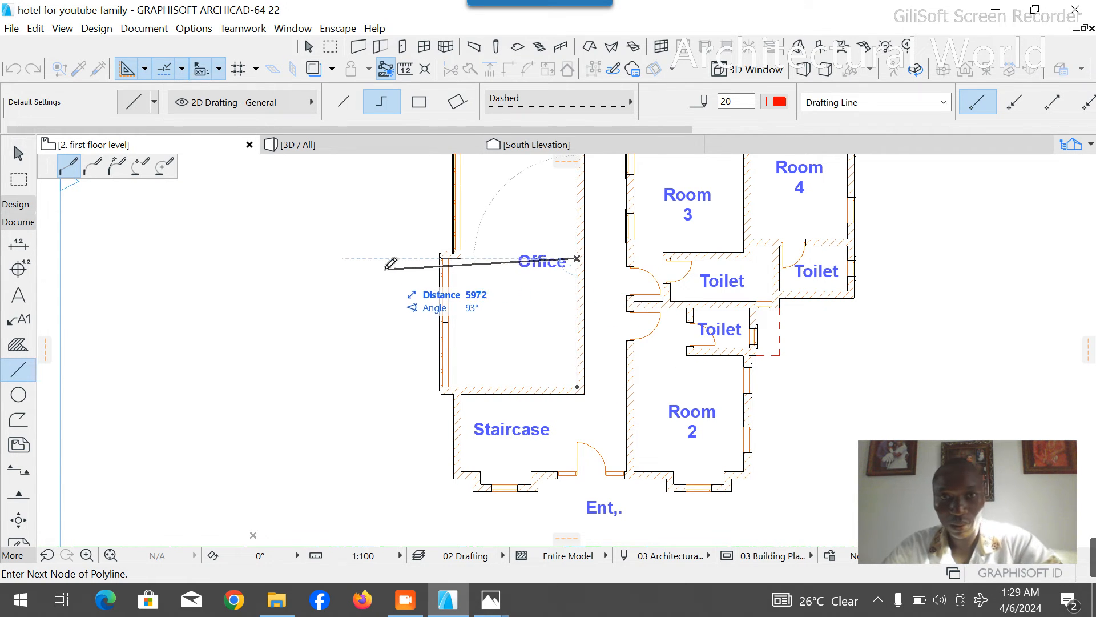
key(Escape)
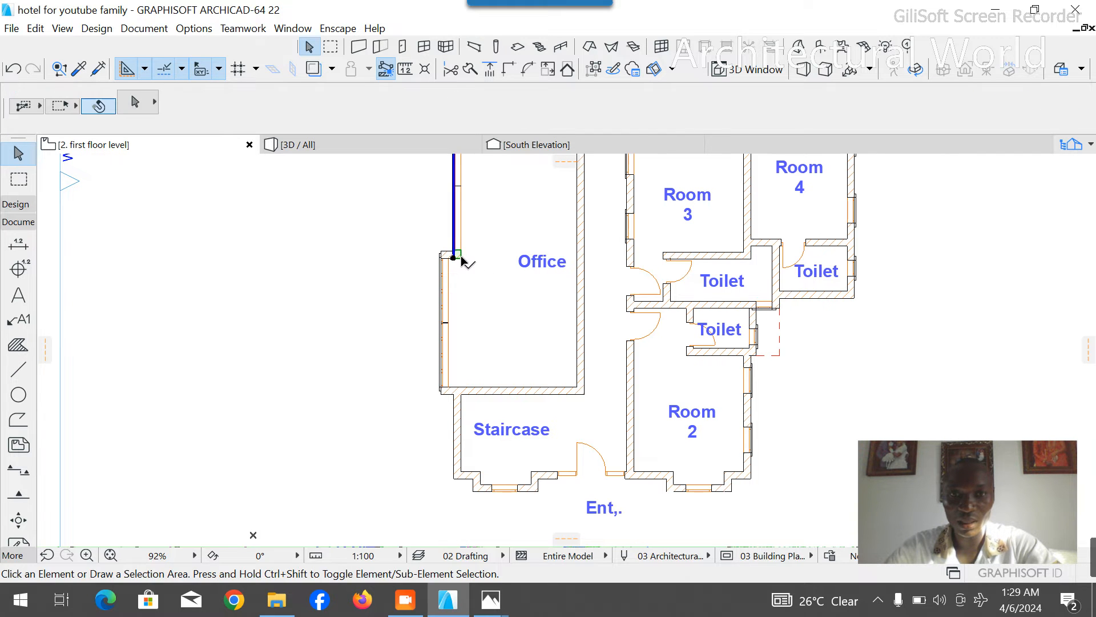
- Stretch the short wall at the step in the Office's west side east to the corridor wall, dividing the space
click(442, 256)
scroll(452, 254, up, 5)
click(435, 251)
click(459, 250)
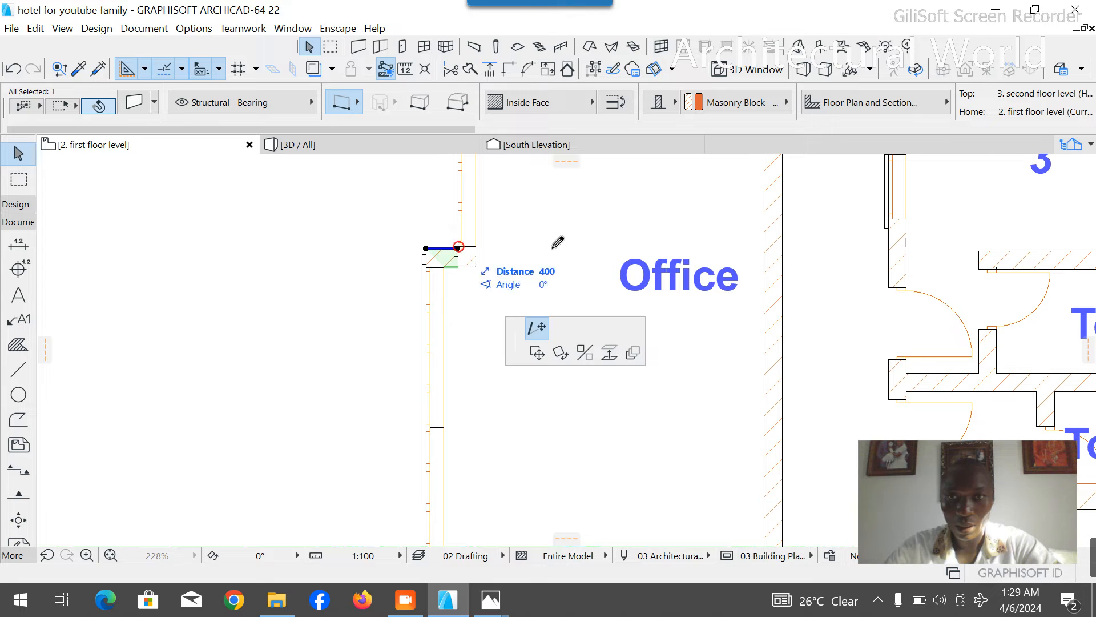
click(794, 244)
click(407, 321)
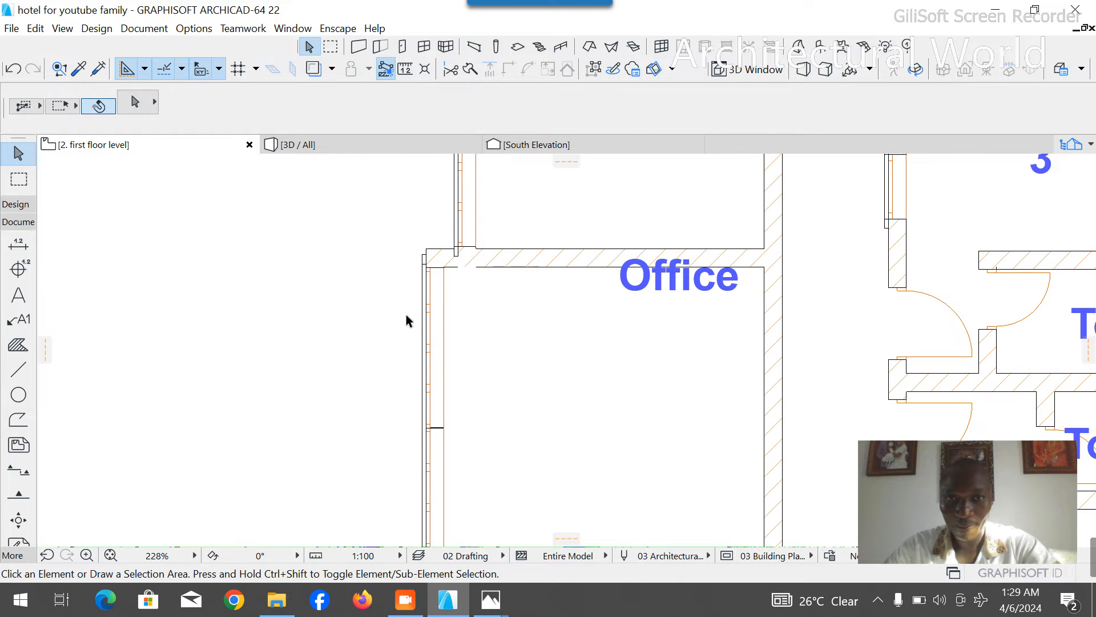
- Delete both windows and the exterior architrave from the west wall of the room north of the front Staircase
click(444, 277)
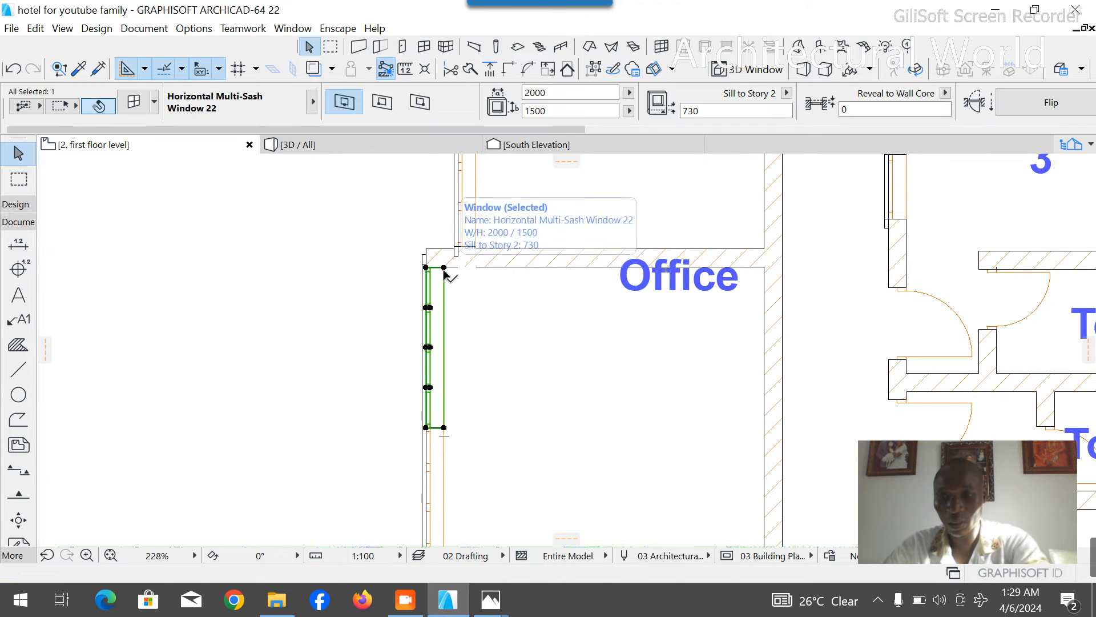
key(Delete)
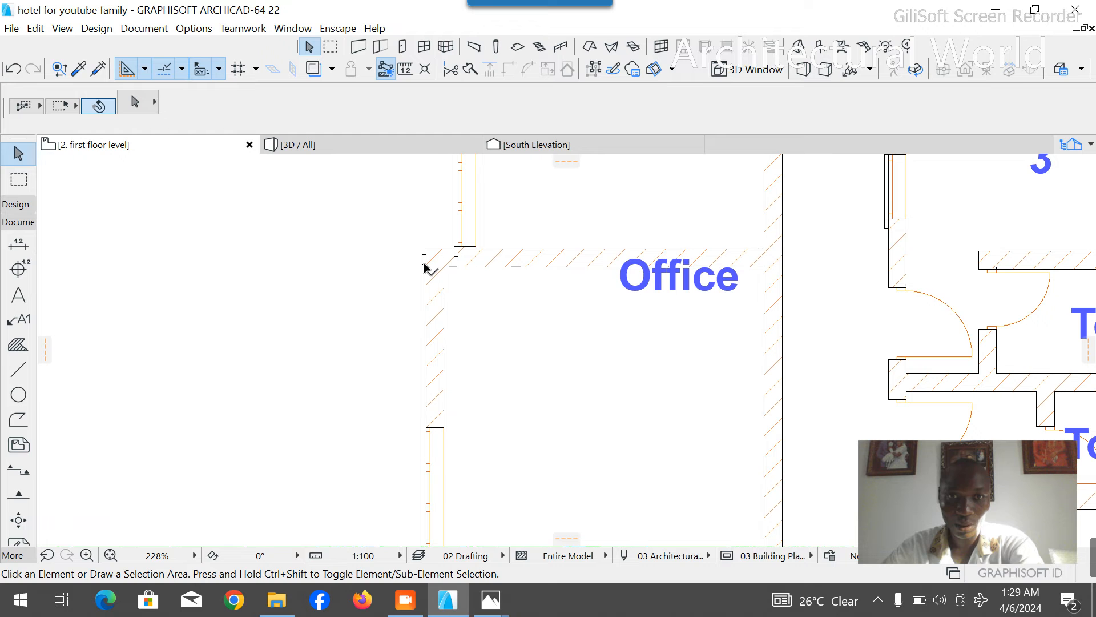
click(422, 259)
key(Delete)
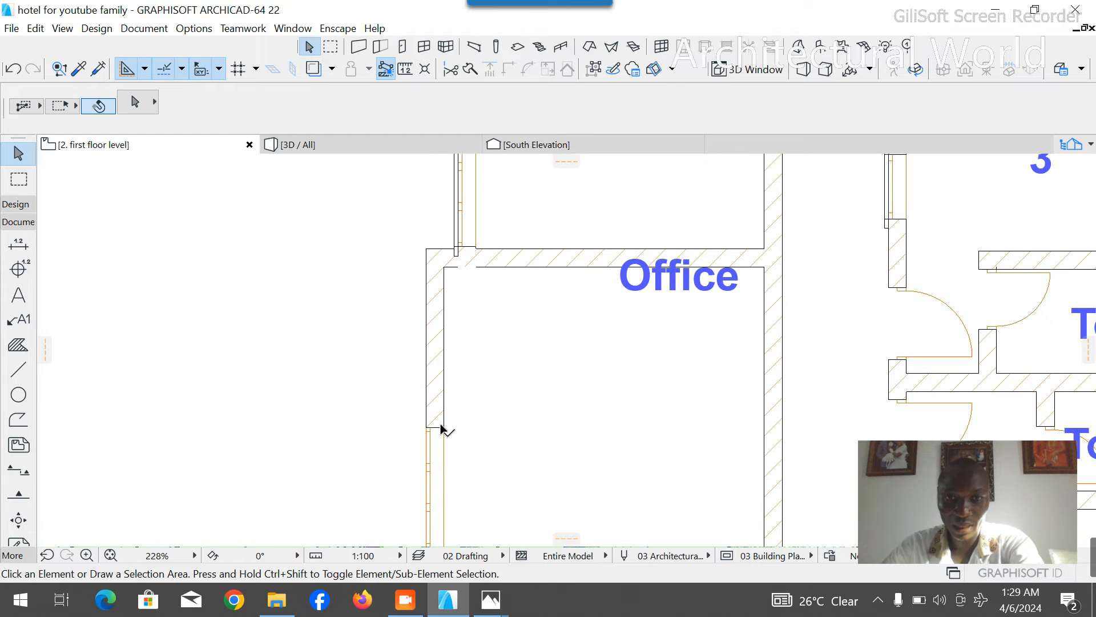
click(430, 433)
key(Delete)
- Delete the Office label from the newly enclosed room
scroll(428, 264, down, 4)
click(541, 273)
click(541, 285)
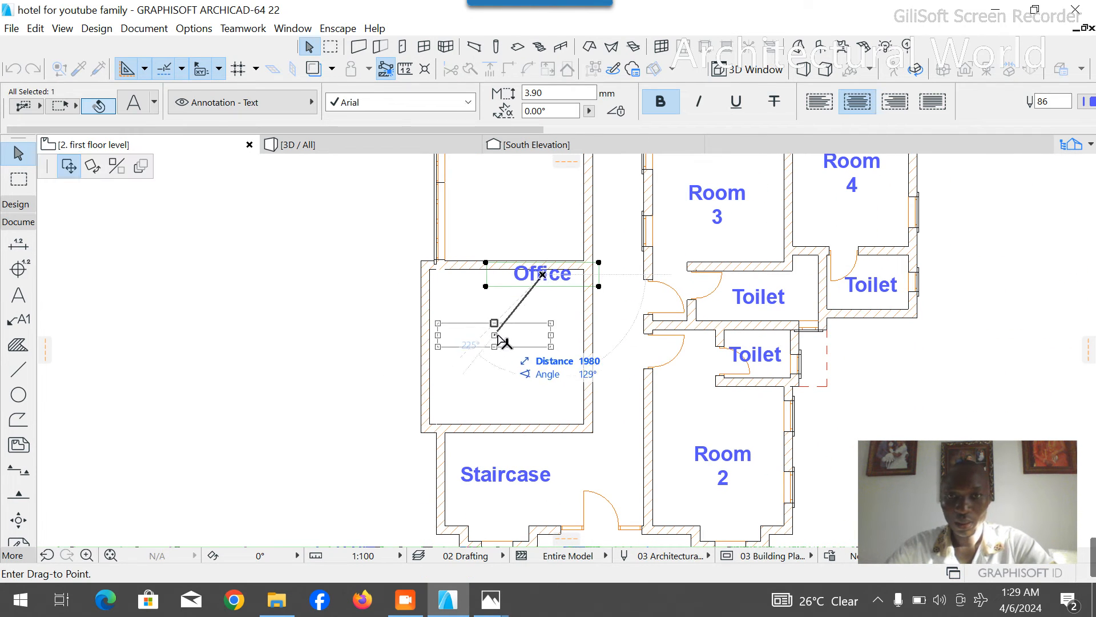
click(501, 337)
key(Delete)
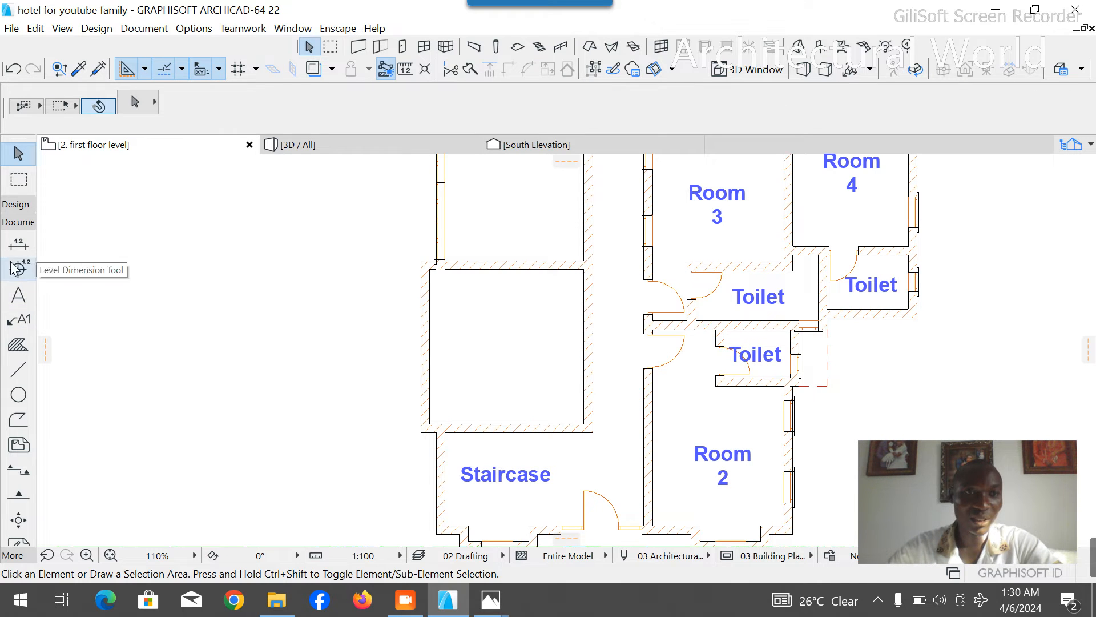
- Place two 800 x 1500 mm windows with a 730 mm sill in the west wall of the new room
click(15, 204)
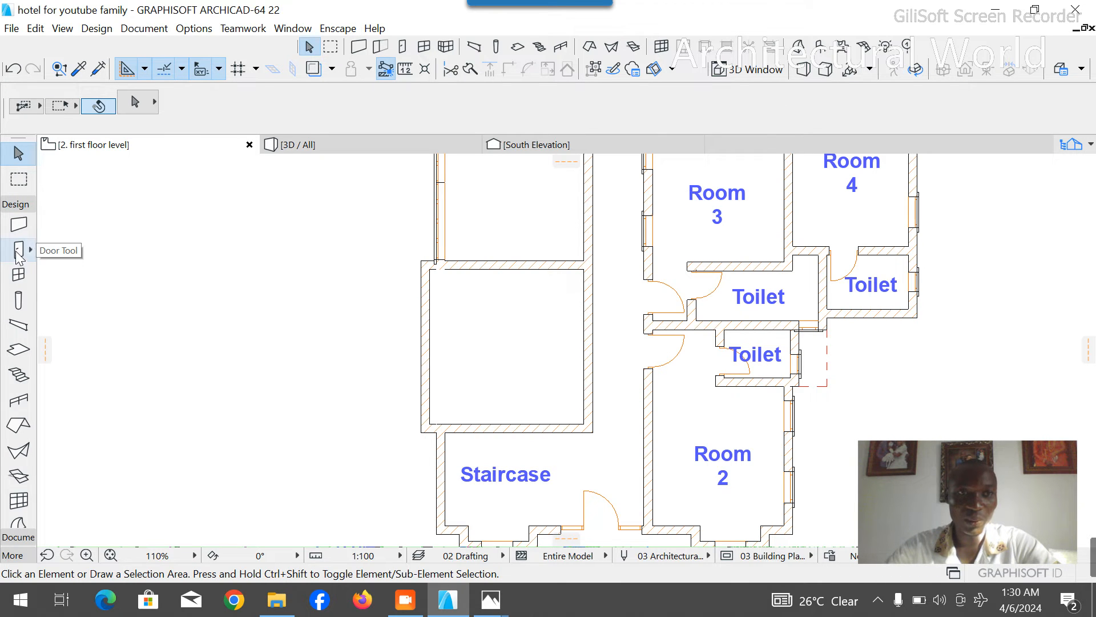
click(18, 274)
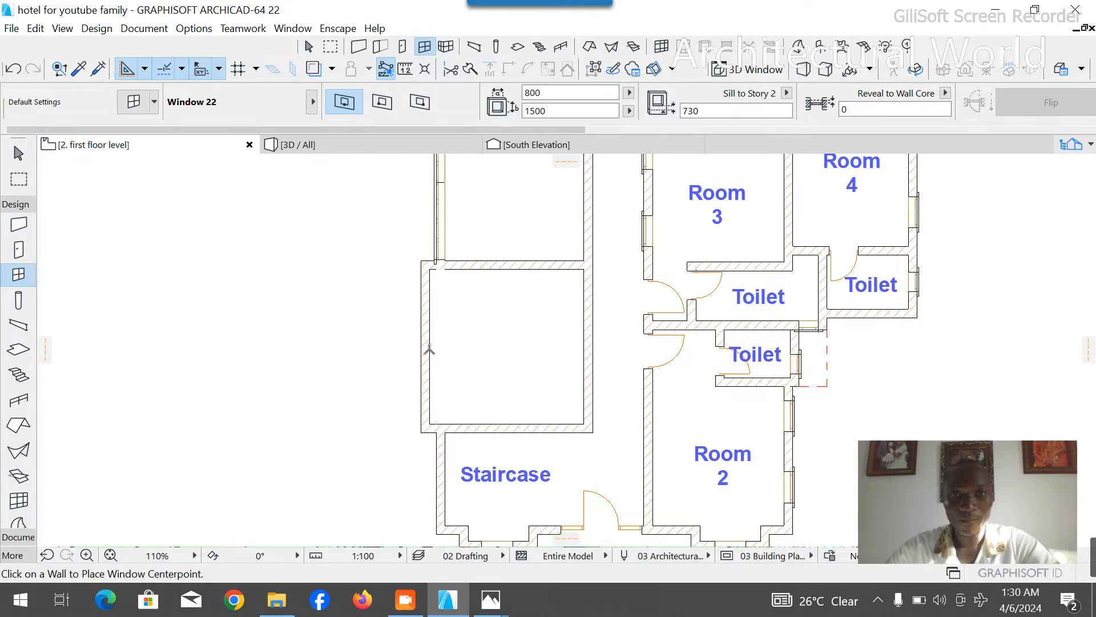
click(421, 297)
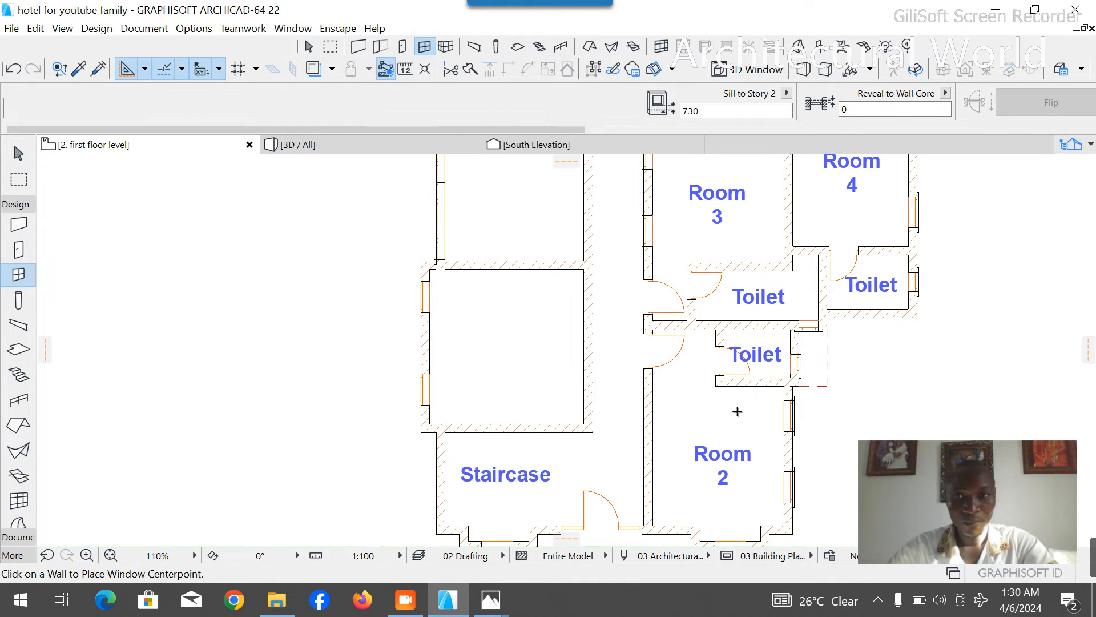
key(Escape)
- Copy the architrave of the Lundary's upper west window onto the new room's southern west window
scroll(657, 416, down, 4)
scroll(576, 220, up, 4)
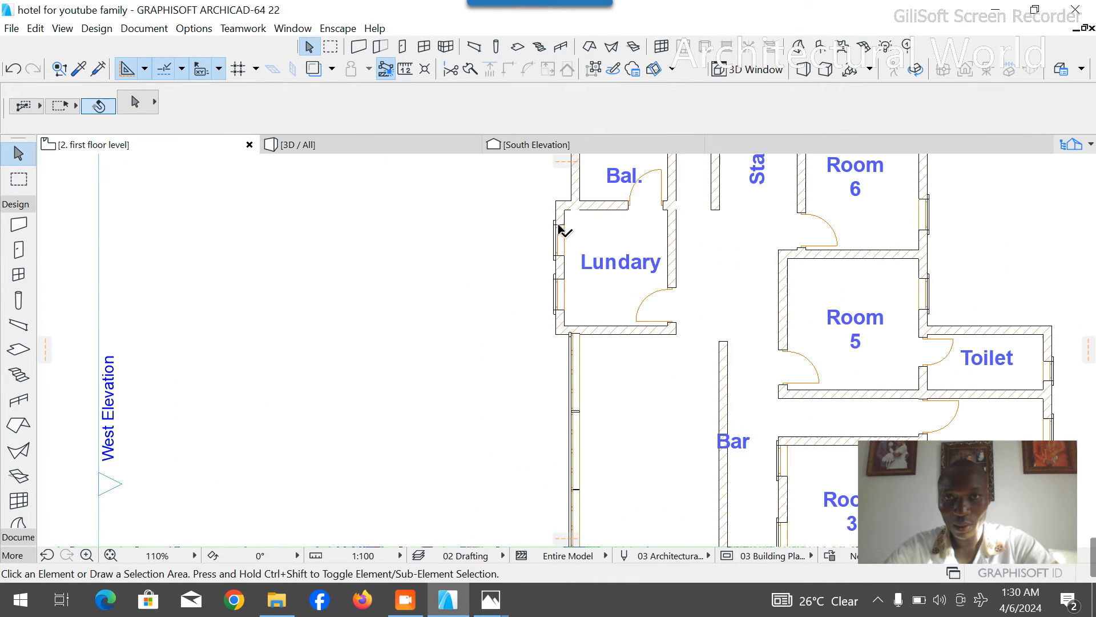
click(555, 226)
scroll(557, 235, up, 3)
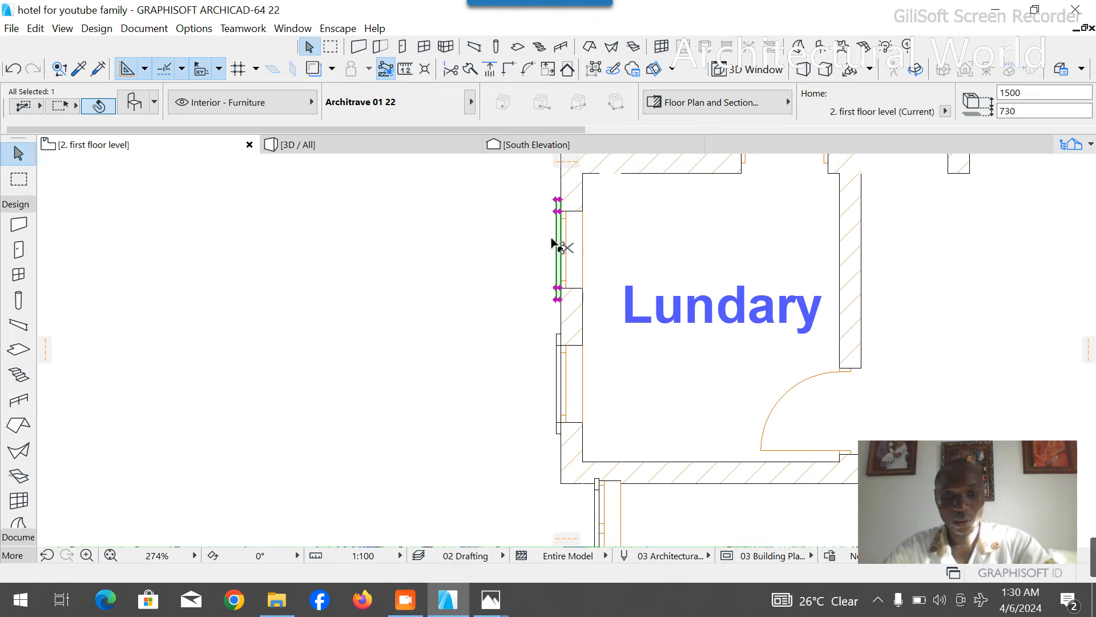
click(560, 293)
scroll(531, 257, down, 6)
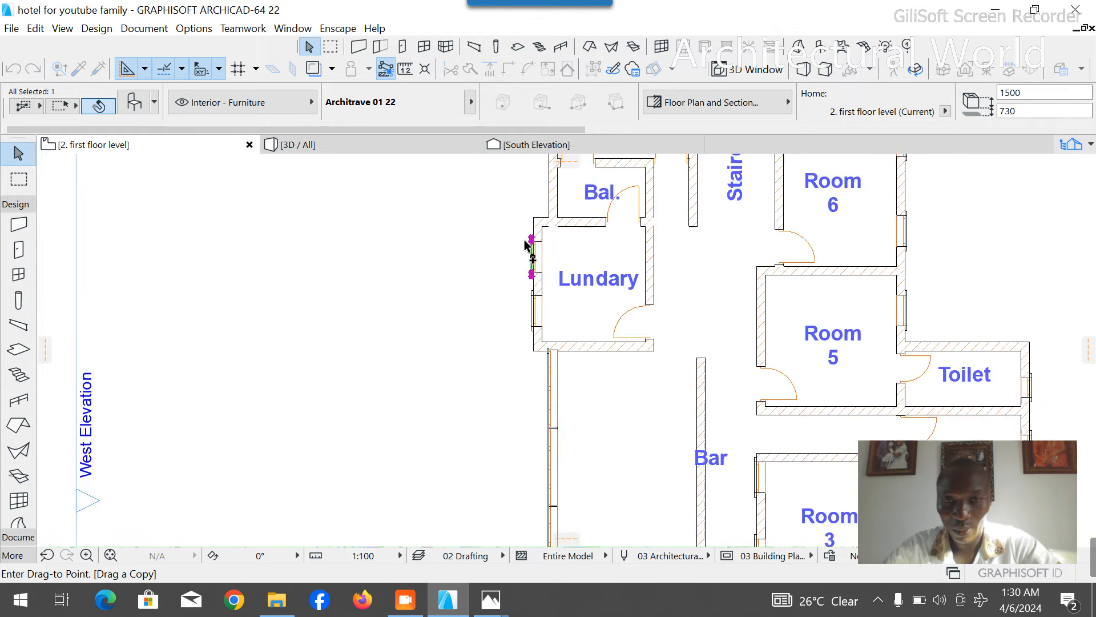
scroll(537, 369, up, 6)
scroll(509, 425, up, 4)
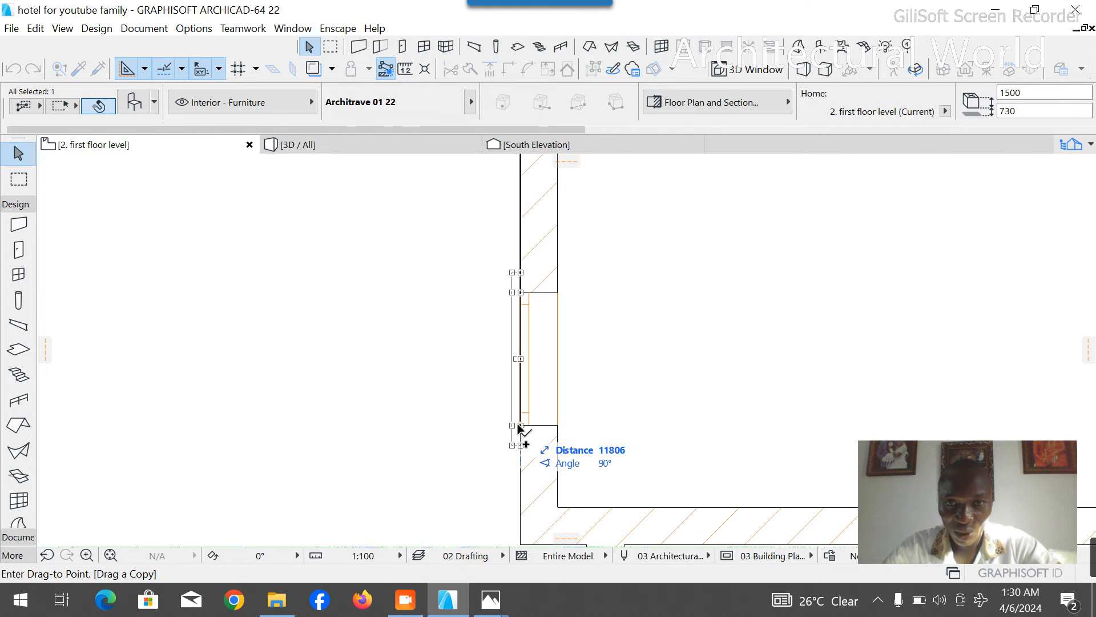
click(519, 428)
- Copy the architrave from the new room's southern window onto its northern west window
key(ctrl+shift+d)
click(519, 429)
scroll(523, 439, down, 5)
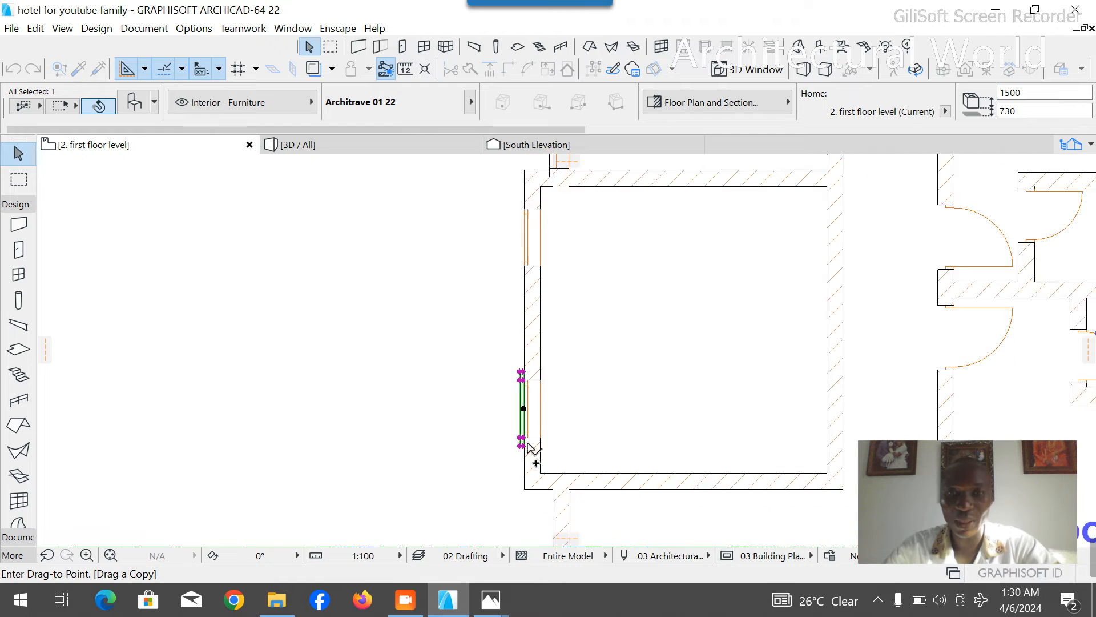
scroll(534, 400, up, 5)
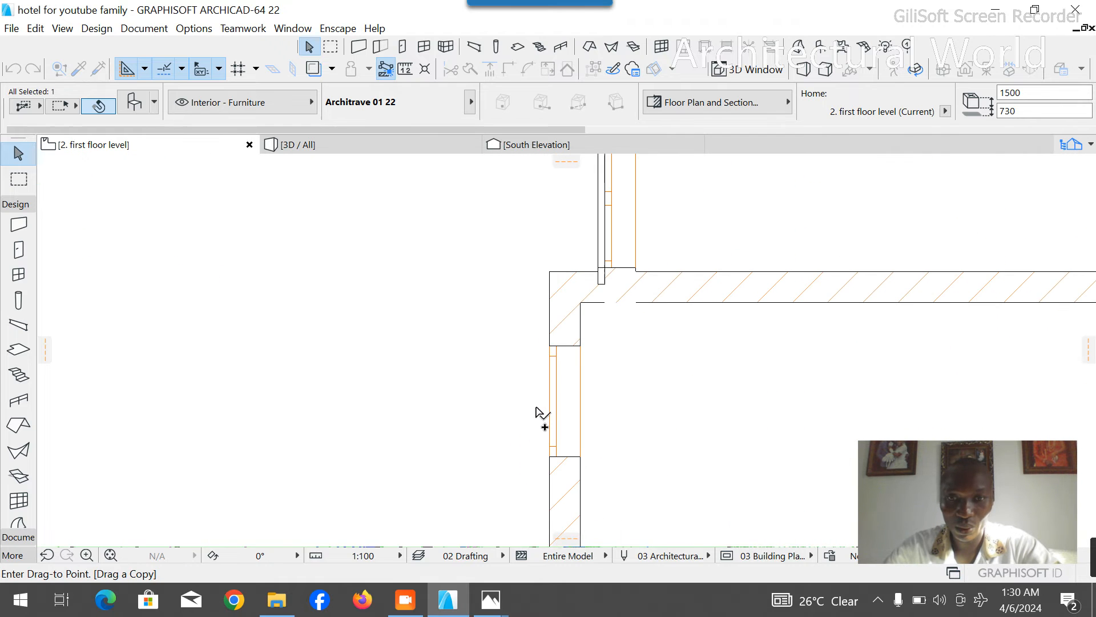
click(549, 463)
scroll(464, 399, down, 3)
scroll(430, 285, down, 3)
click(262, 297)
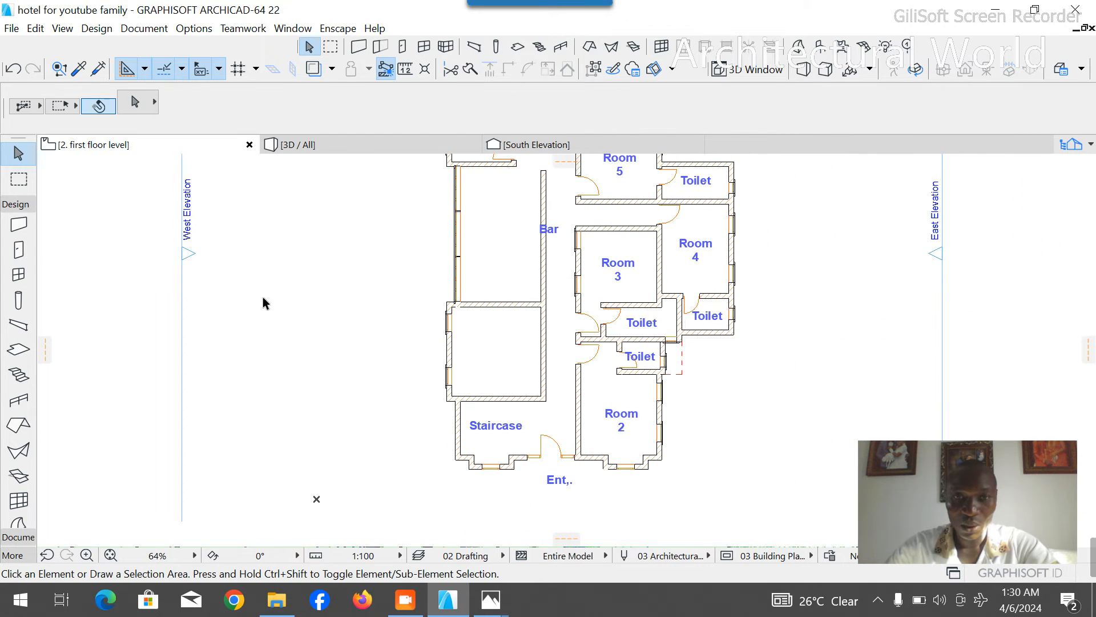
- Delete the southernmost window in the Bar's west wall, and undo the accidental deletion of the wall
click(19, 249)
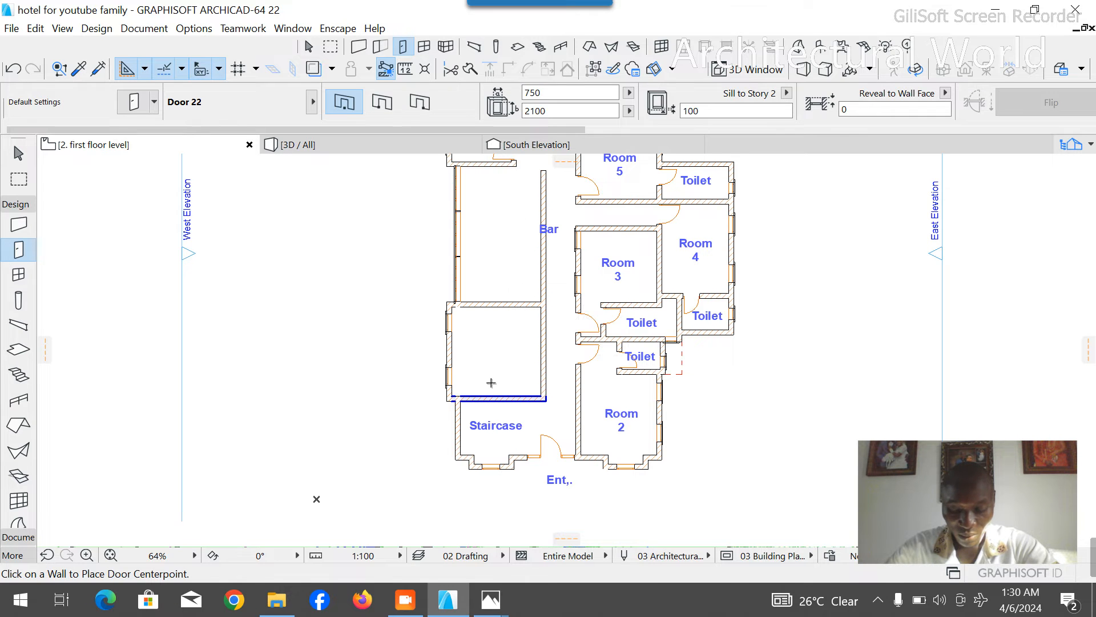
key(Escape)
scroll(497, 206, up, 3)
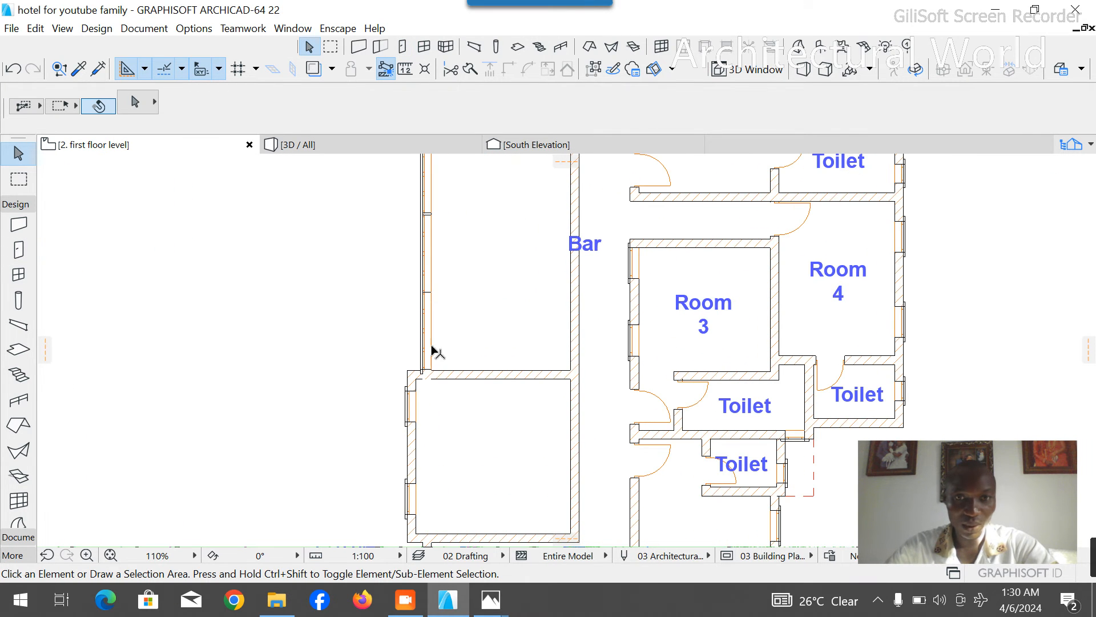
click(429, 294)
key(Delete)
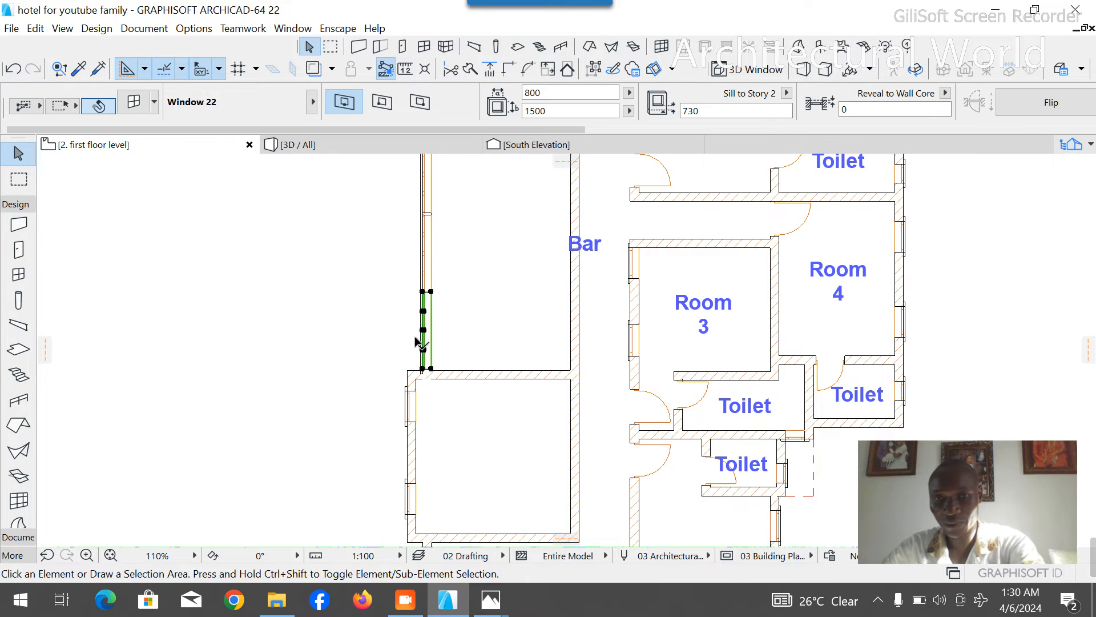
click(426, 343)
key(Delete)
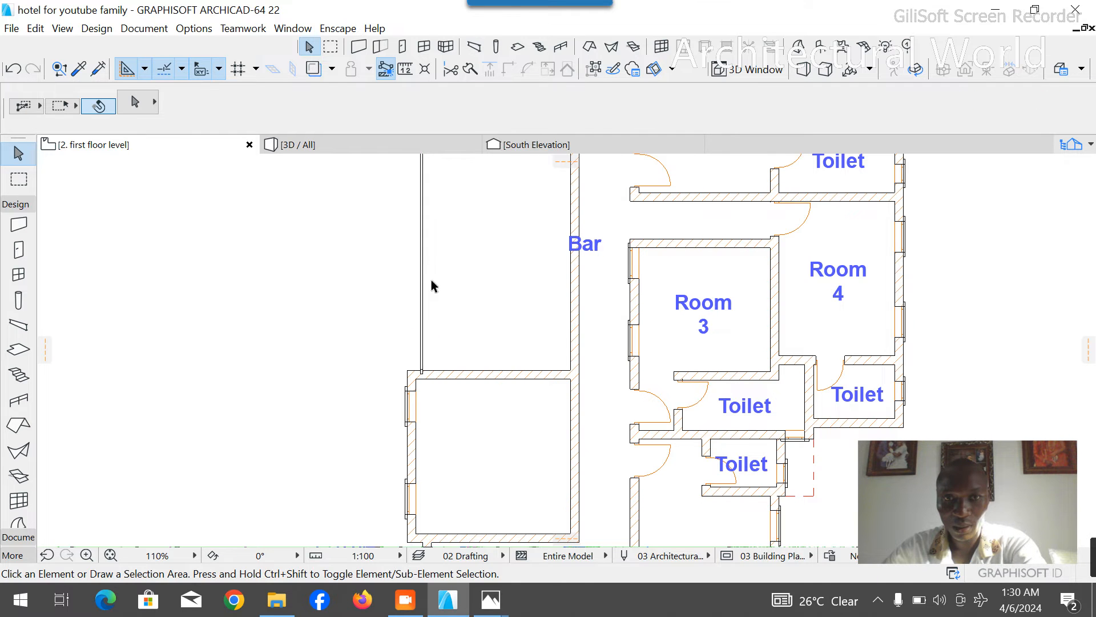
key(ctrl+z)
key(ctrl+z)
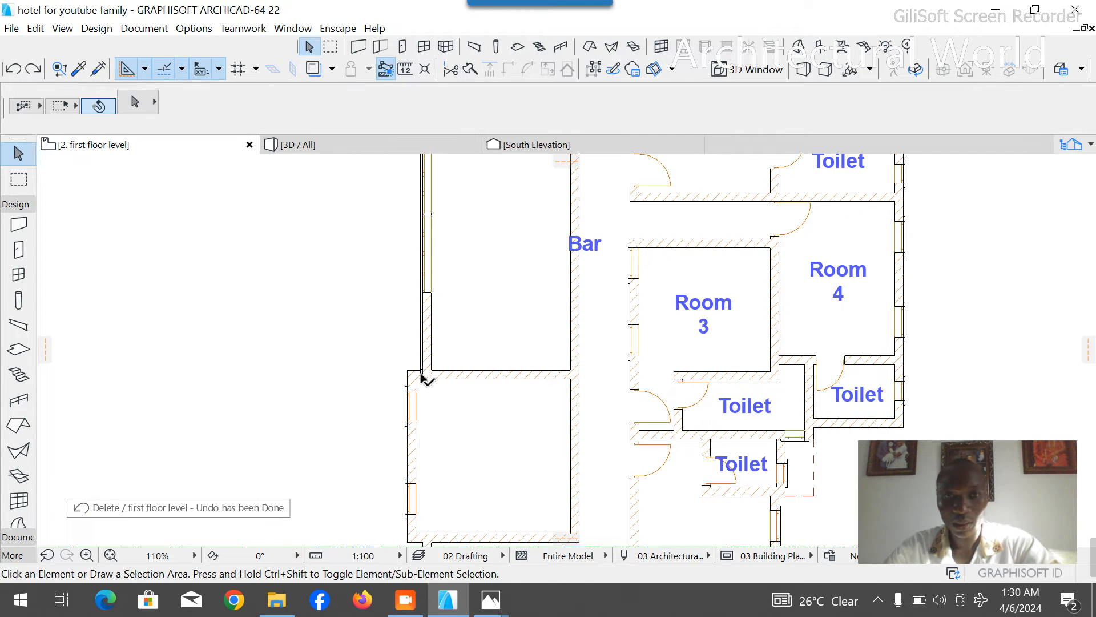
click(426, 365)
key(Delete)
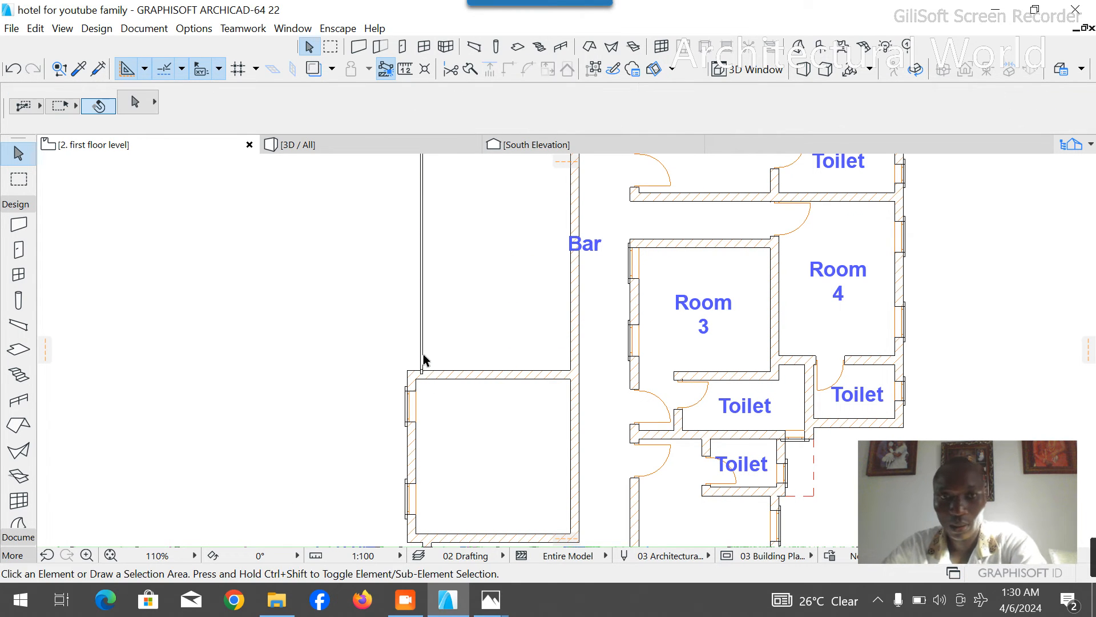
key(ctrl+z)
- Delete the southern remaining window and the thin strip along the outer face of the Bar's west wall, keeping the wall itself
scroll(421, 343, up, 8)
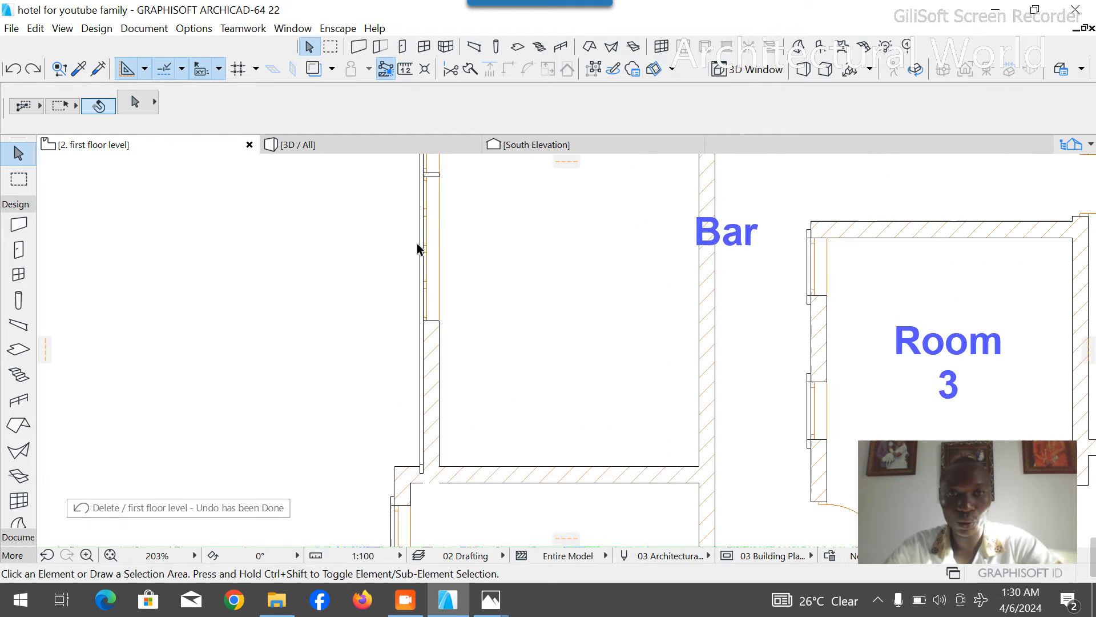
click(425, 322)
key(Delete)
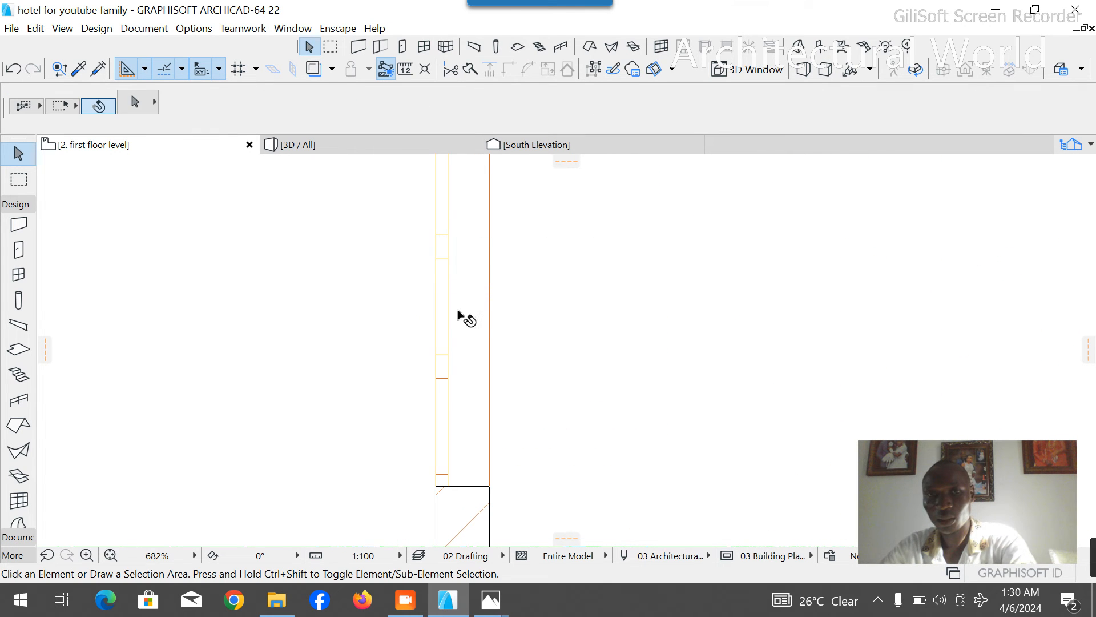
click(490, 301)
click(578, 413)
key(ctrl+z)
click(497, 374)
scroll(495, 348, down, 7)
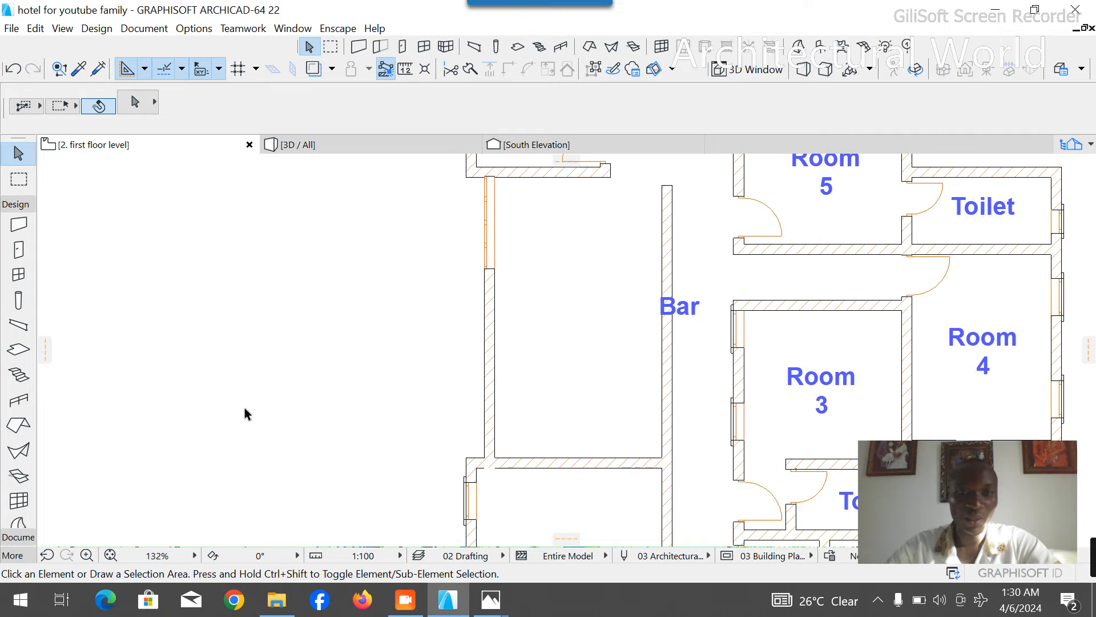
scroll(284, 327, down, 2)
- Draw a dashed guide polyline 1200 mm north from the Bar's southwest inner corner, then east past the Bar's east wall
click(13, 204)
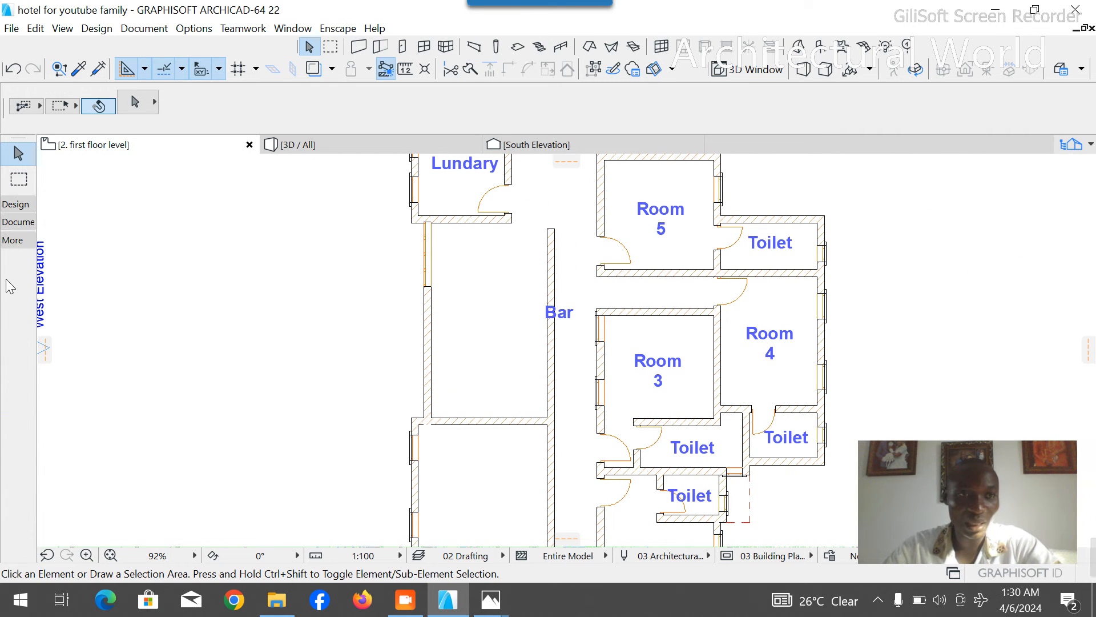
click(20, 223)
click(18, 370)
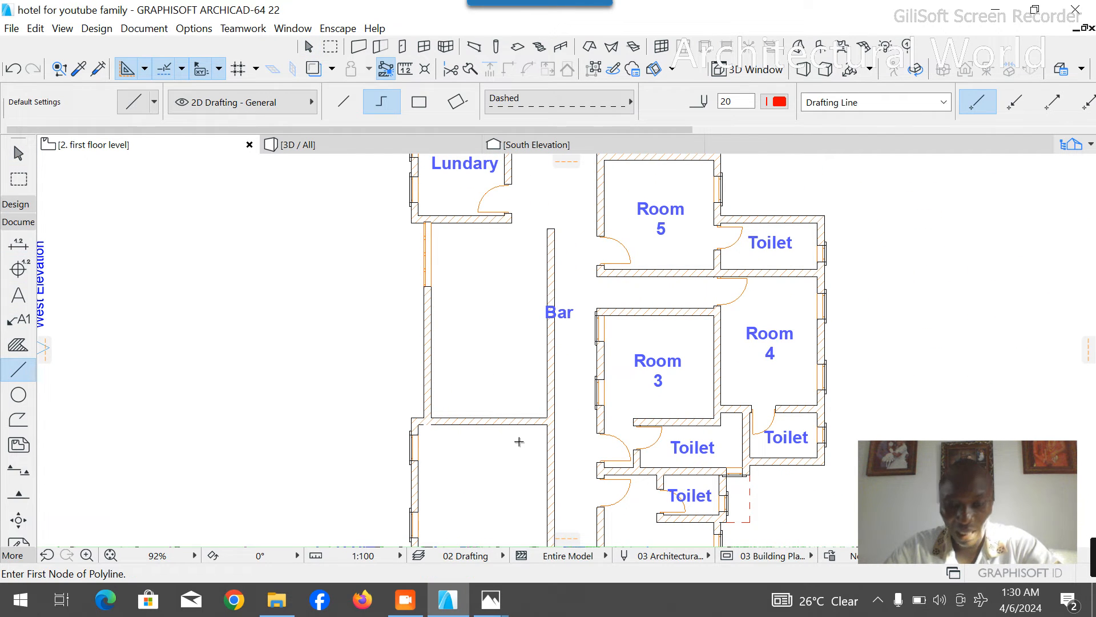
scroll(498, 416, up, 3)
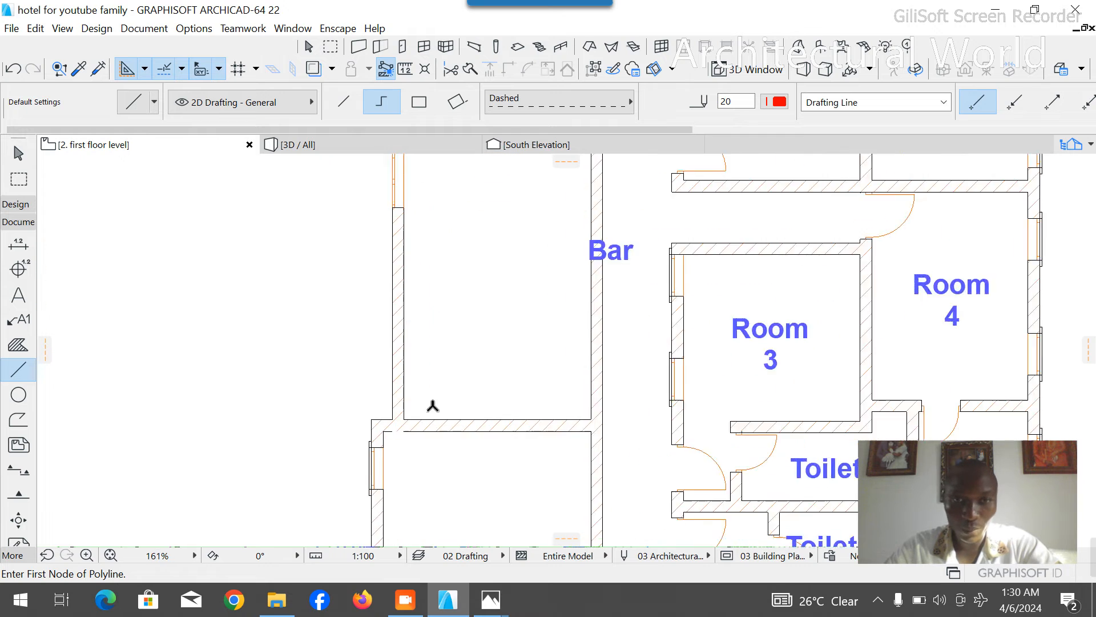
click(390, 423)
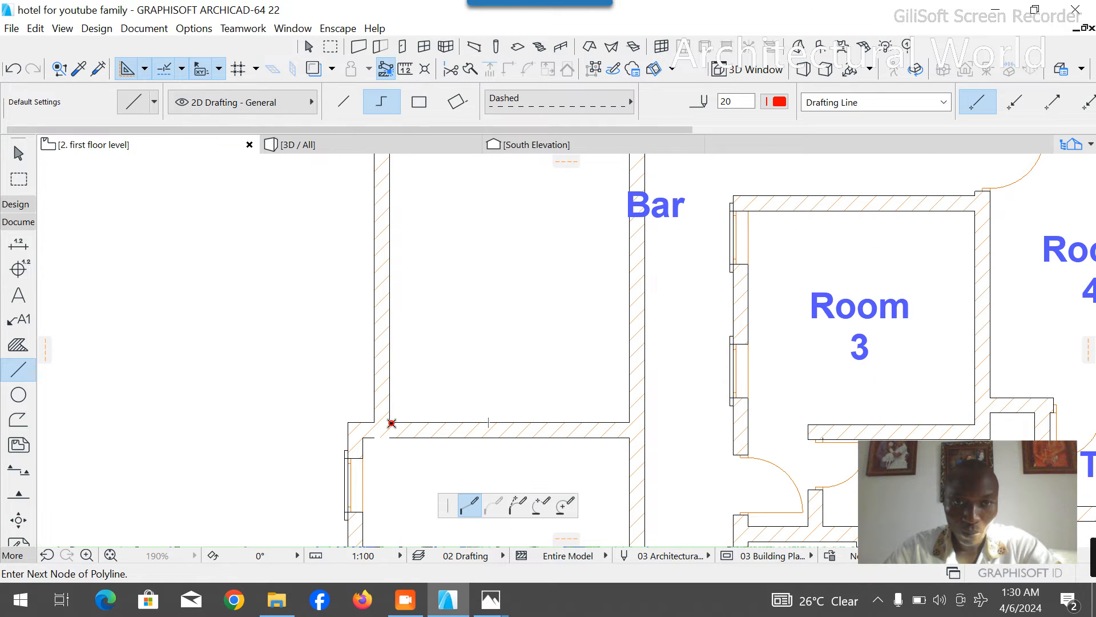
text(1)
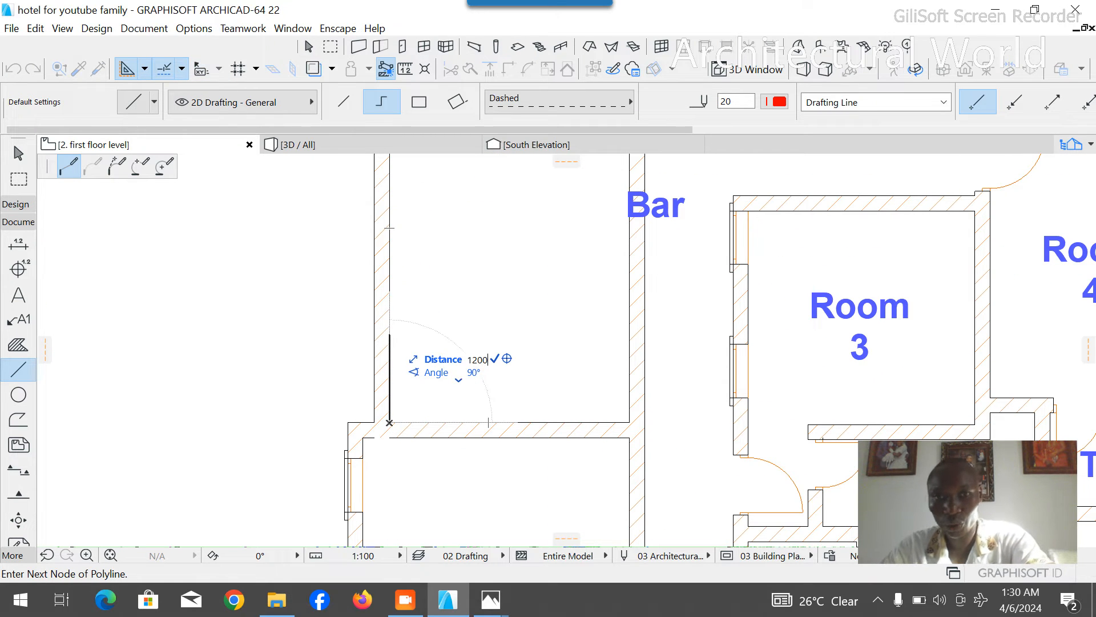
text(200)
key(Return)
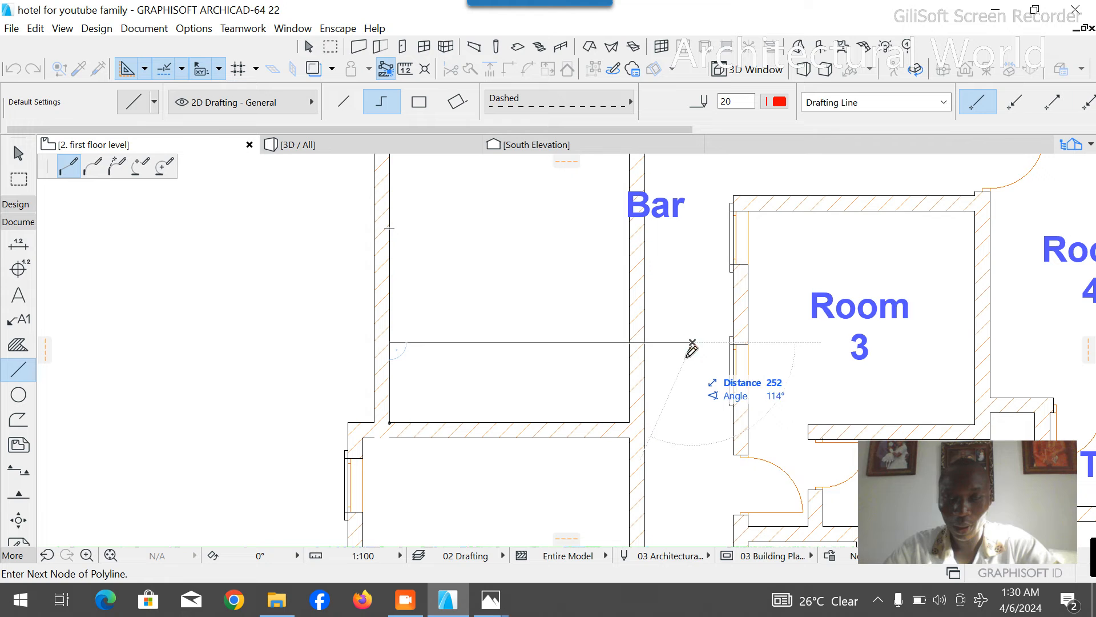
right_click(692, 343)
click(722, 471)
- Copy the partition wall at the Bar's south end northward so its south face lies on the dashed guide
shift+click(553, 432)
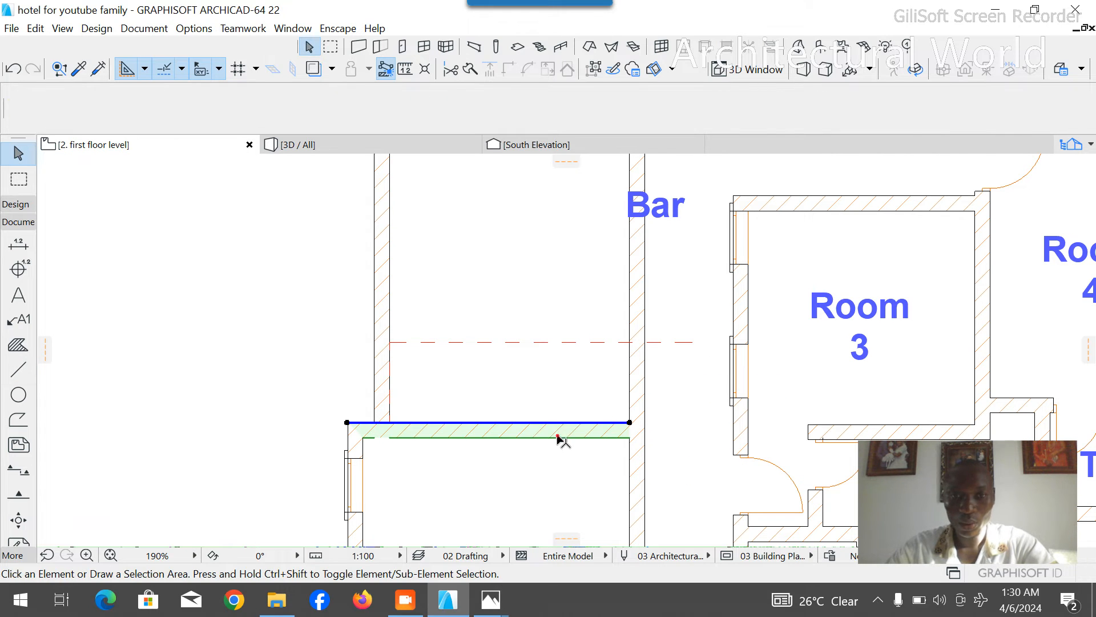
key(ctrl+shift+d)
click(392, 438)
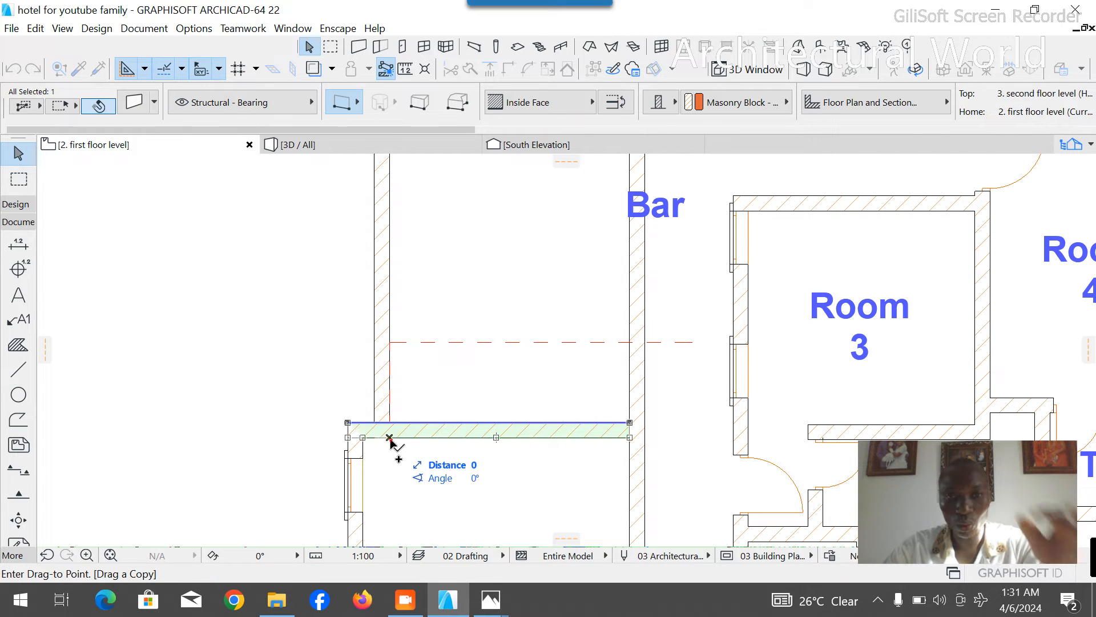
click(393, 343)
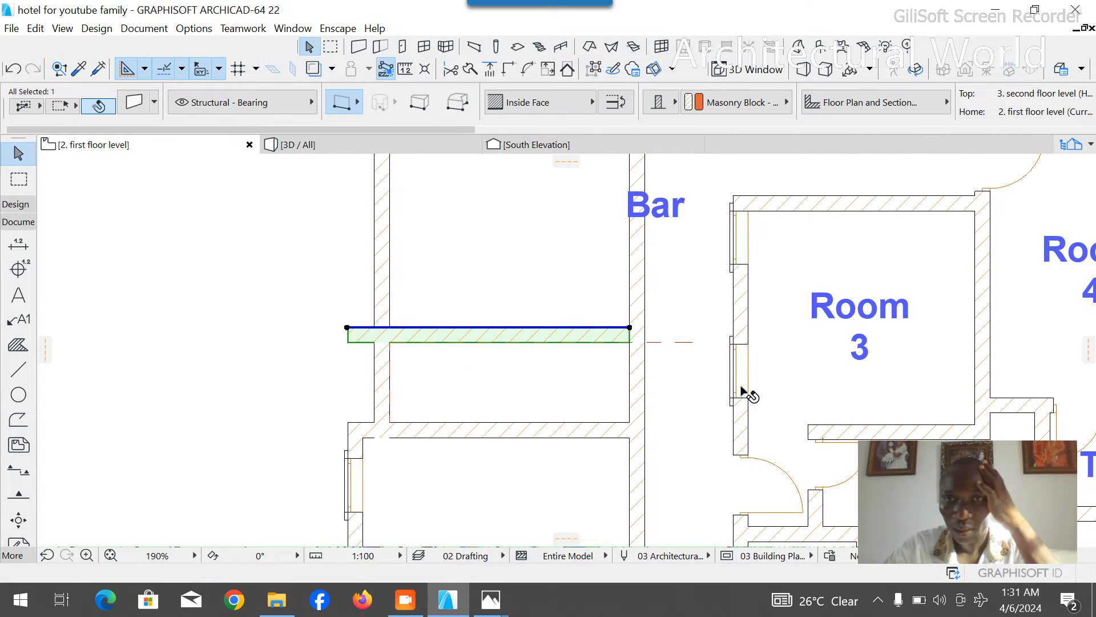
- Delete the dashed guide and fit the copied partition's ends into the Bar's west and east walls
click(693, 343)
key(Delete)
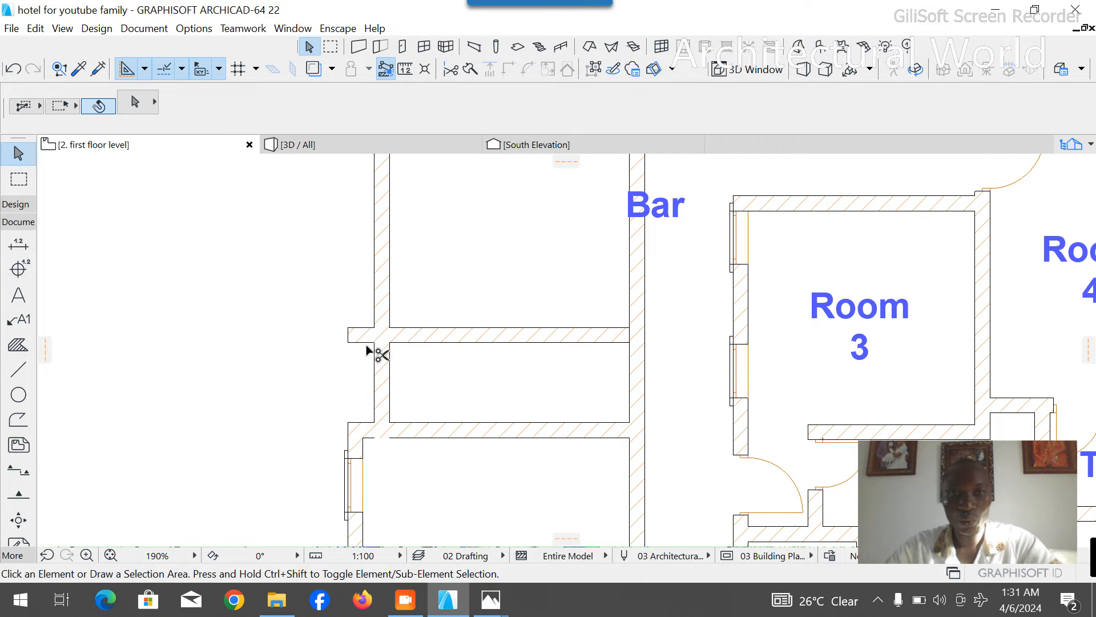
click(631, 337)
click(629, 328)
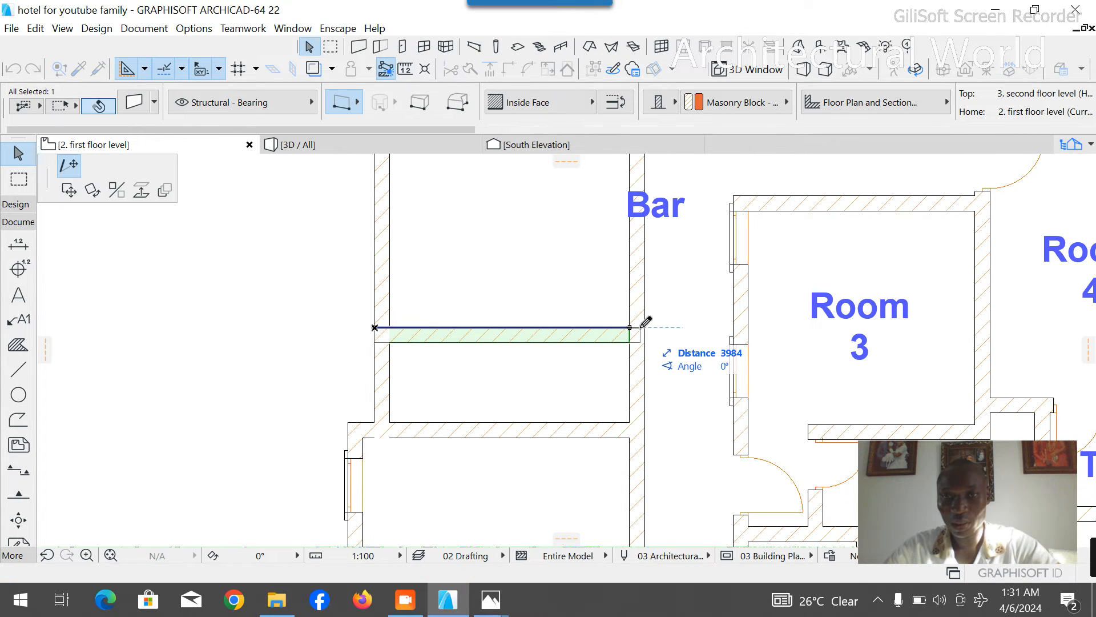
key(Escape)
key(Escape)
scroll(431, 306, down, 3)
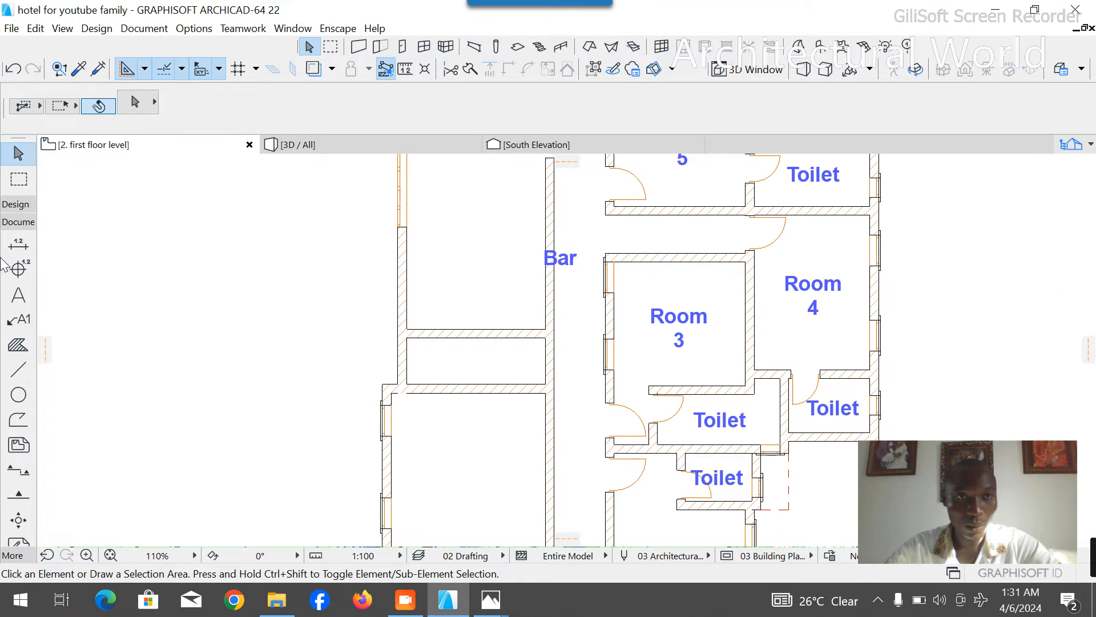
- Draw a dashed guide east along the copied partition's south face, then south across the lower partition
click(18, 368)
scroll(481, 344, up, 4)
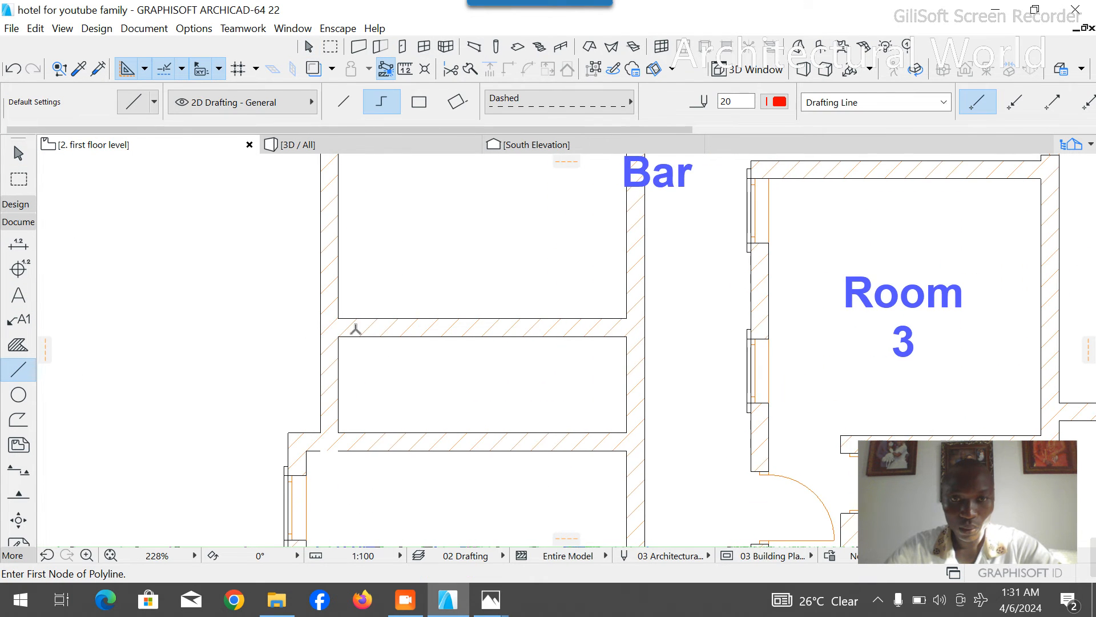
click(338, 336)
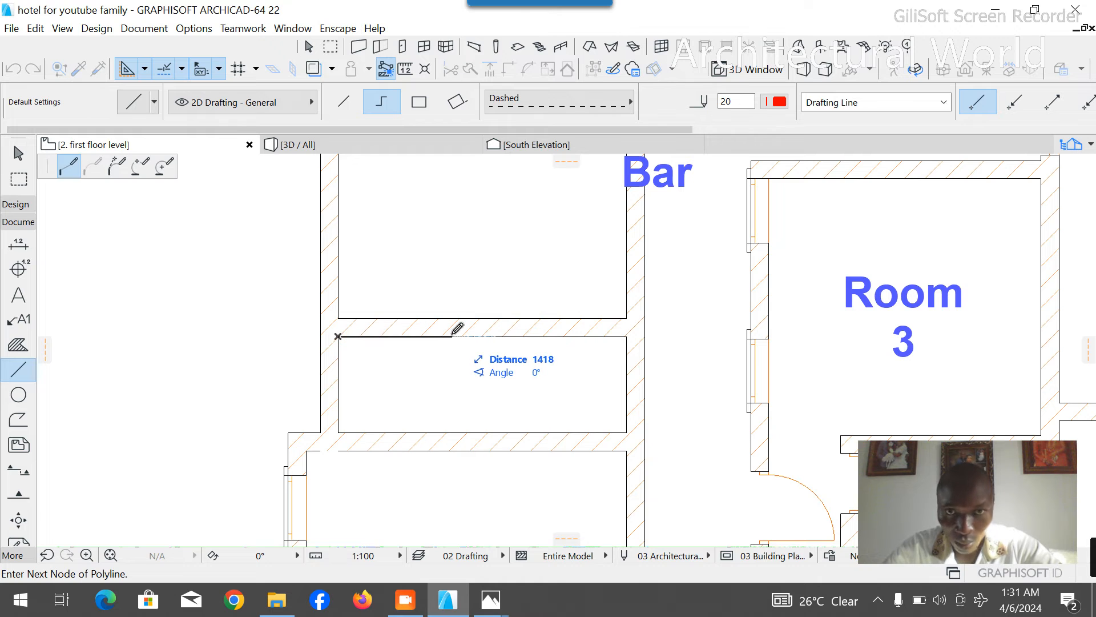
text(32)
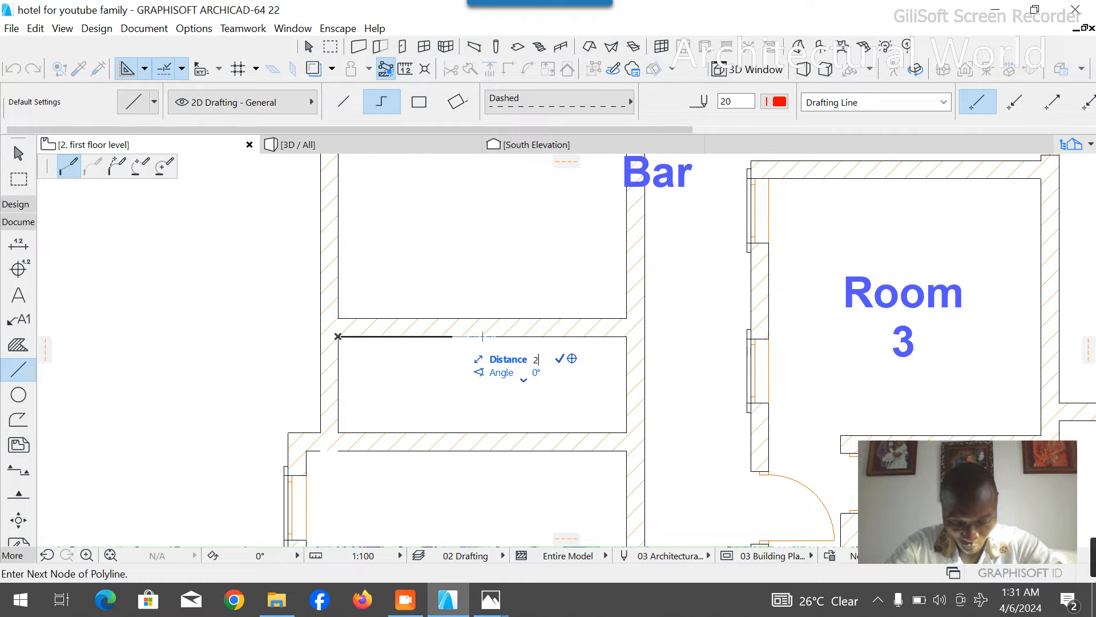
key(Return)
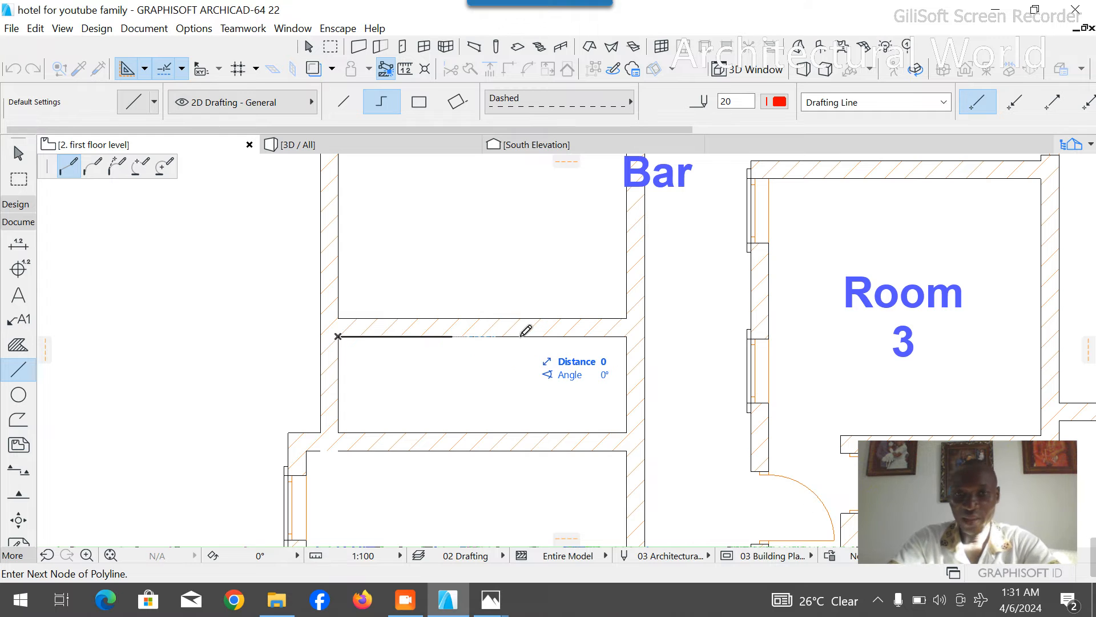
click(520, 480)
right_click(563, 479)
click(621, 447)
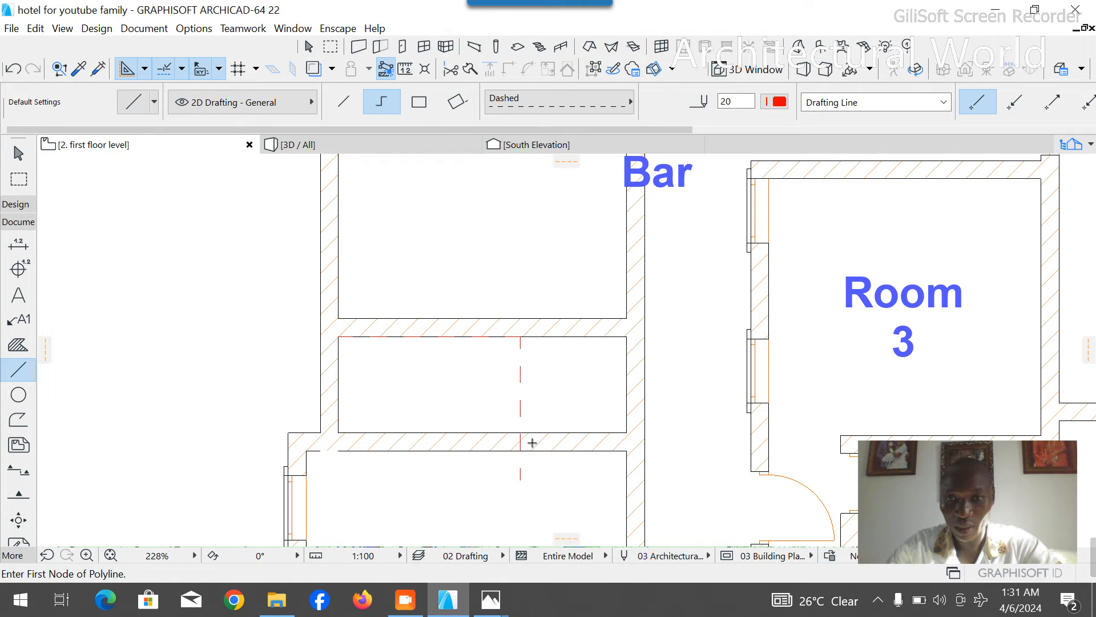
key(Escape)
- Copy the west wall of the small toilet below Room 3, with its door, onto the vertical guide and delete the guide
scroll(657, 426, down, 4)
click(635, 479)
key(ctrl+d)
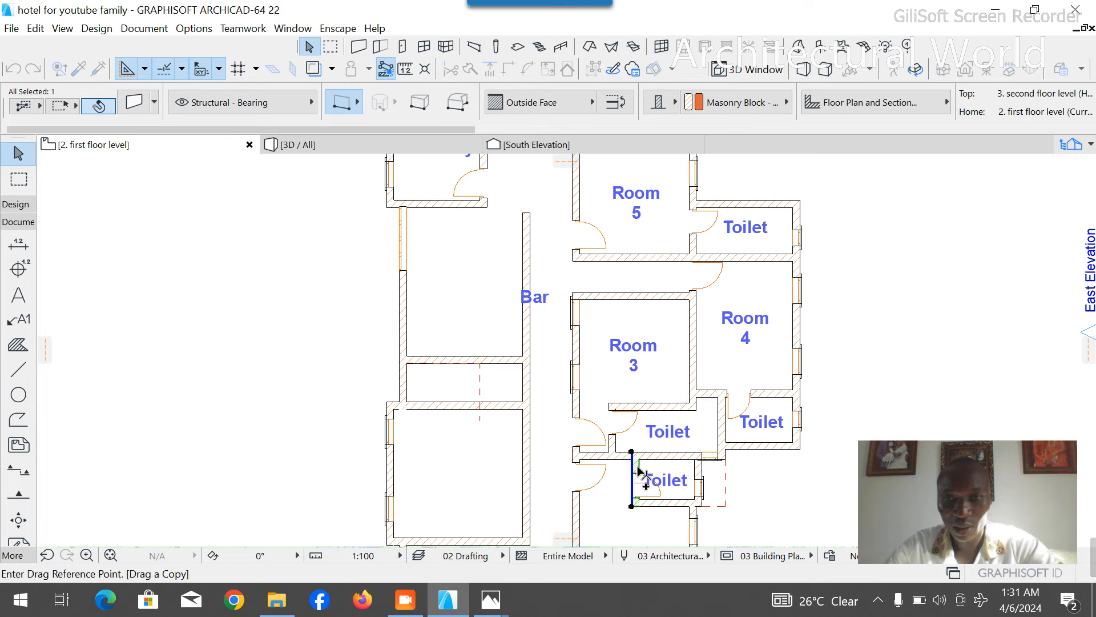
click(632, 453)
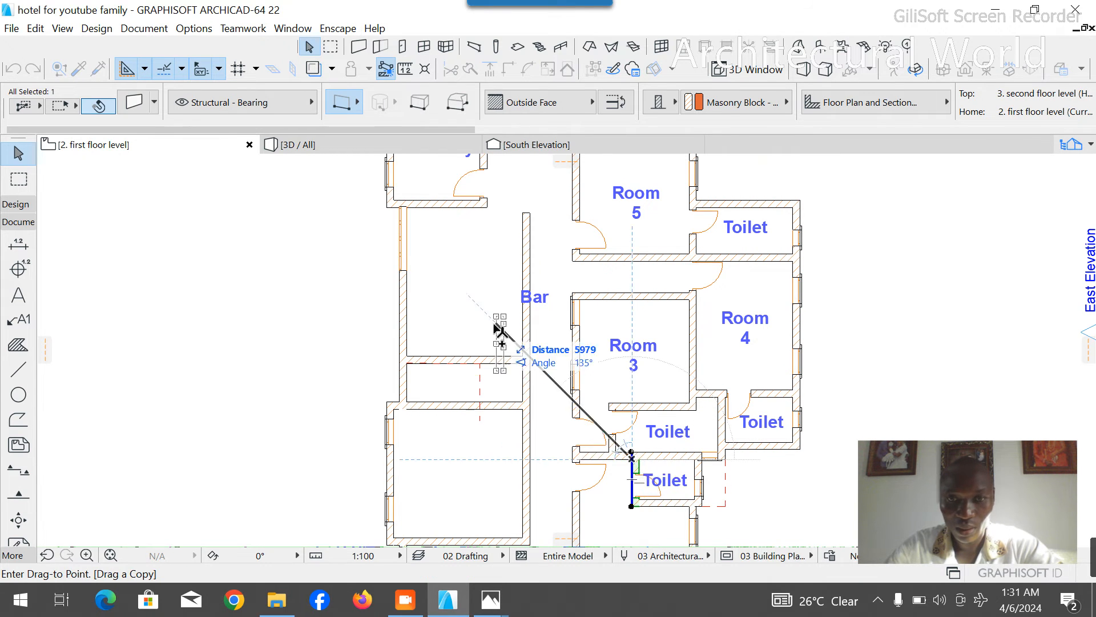
scroll(491, 335, up, 4)
click(460, 420)
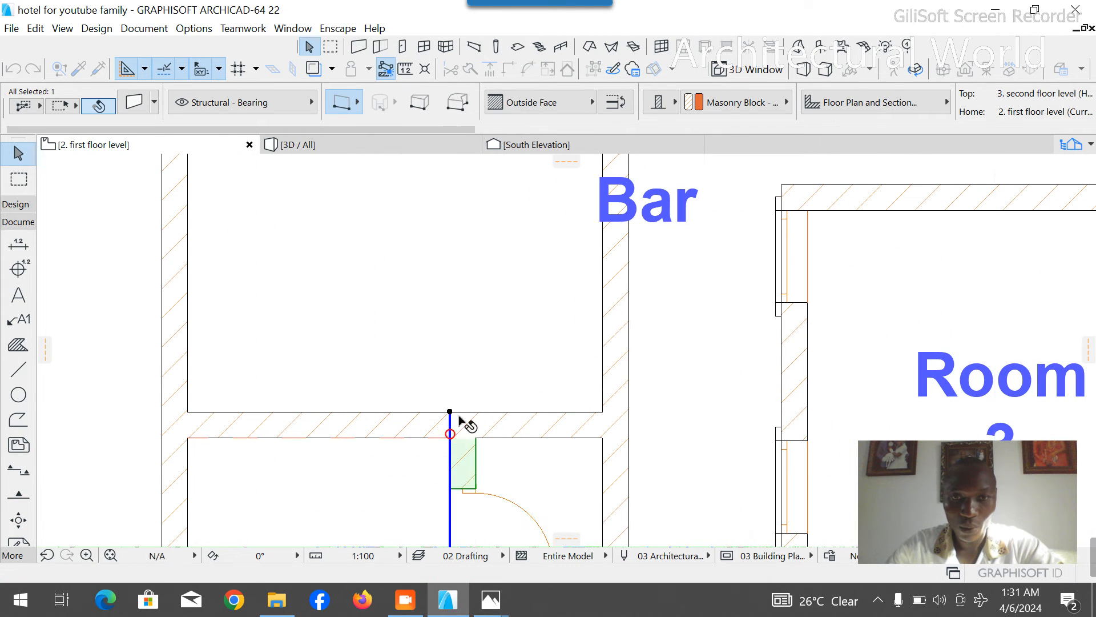
scroll(466, 421, down, 3)
scroll(468, 421, up, 3)
scroll(468, 420, up, 1)
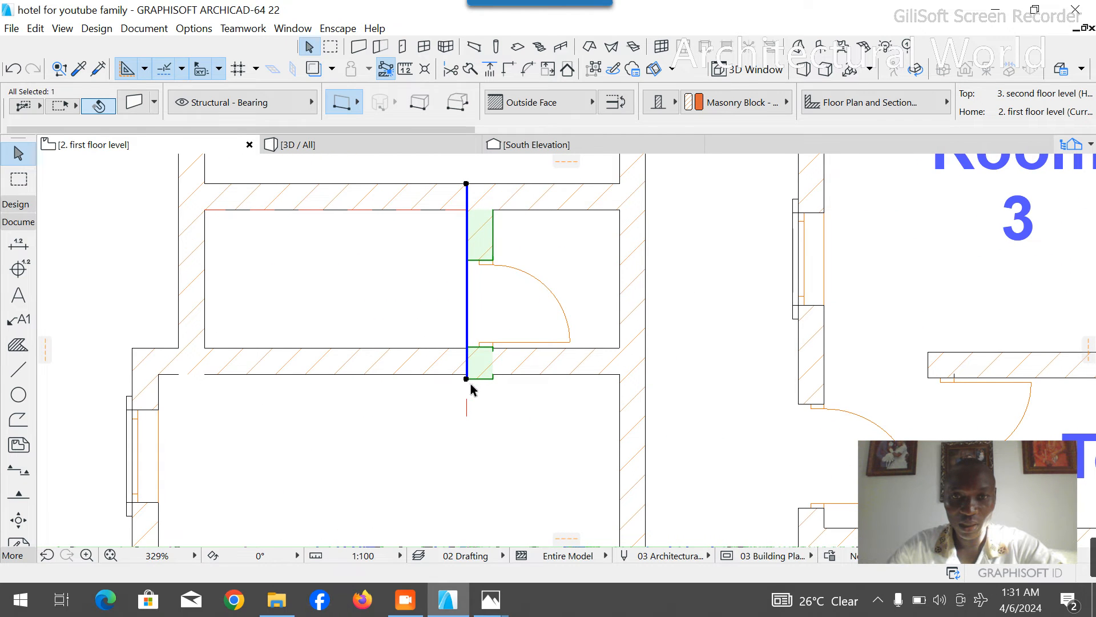
click(467, 404)
key(Delete)
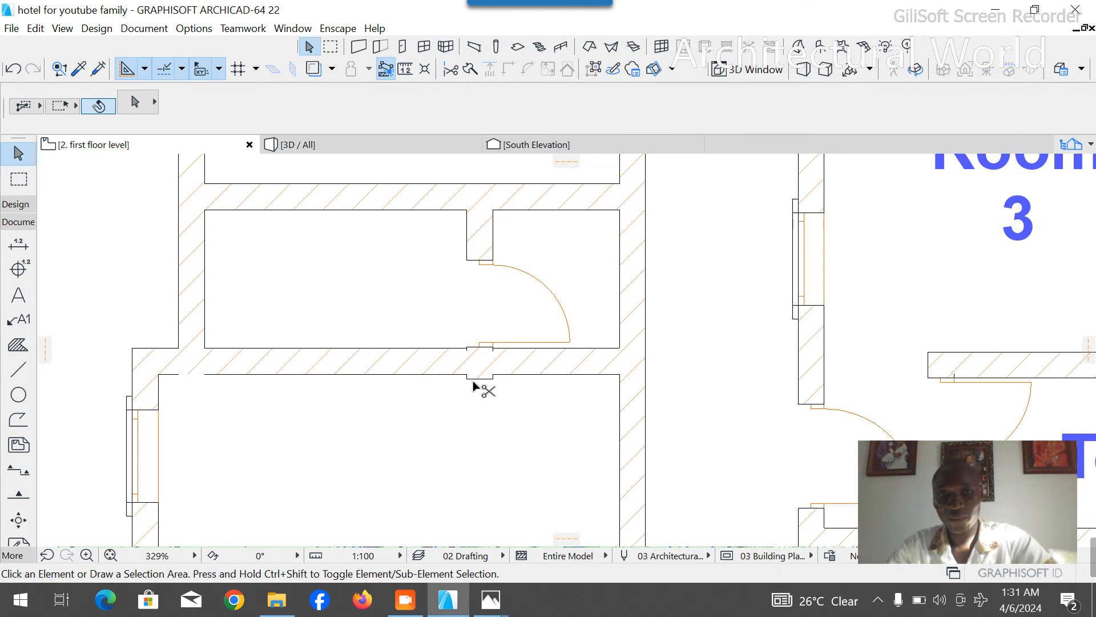
- Shorten the copied toilet wall so its south end is flush with the lower partition's south face
key(ctrl+z)
click(478, 399)
scroll(475, 378, up, 8)
scroll(456, 417, down, 6)
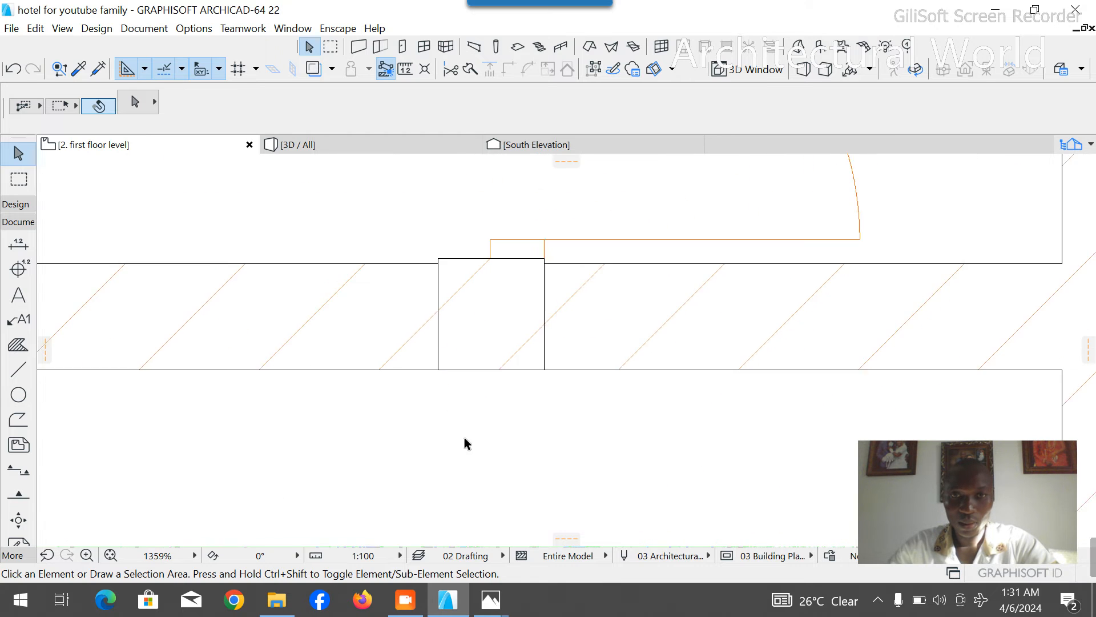
- Remove the copied door and trim away the lower partition's segment east of the copied toilet wall
click(475, 370)
key(Delete)
scroll(554, 360, down, 3)
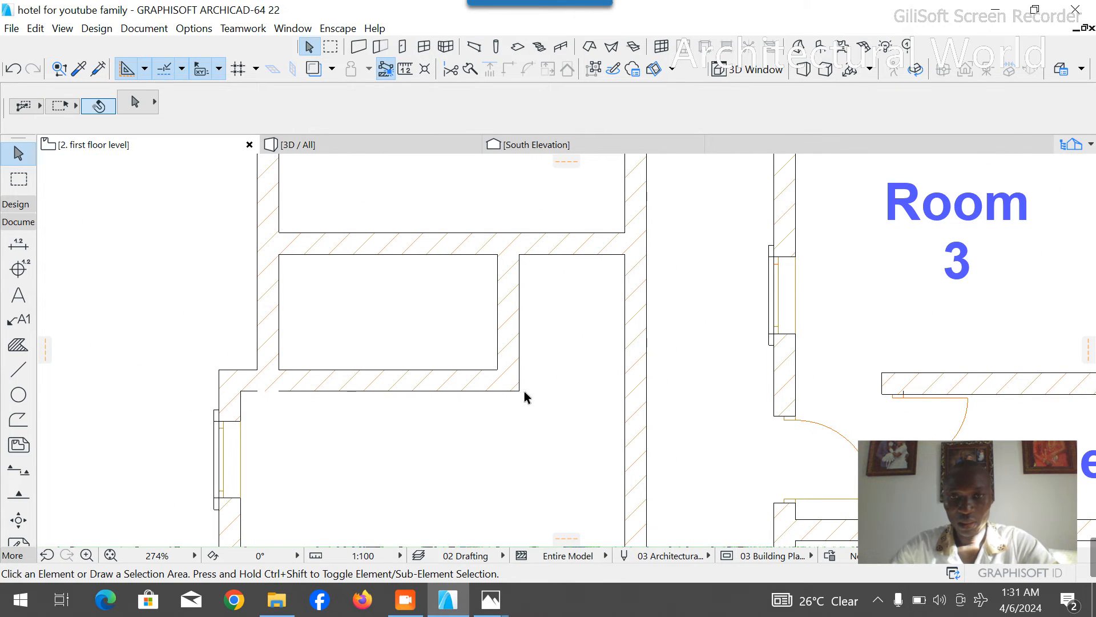
- Place a 750 x 2100 mm Door 22 at the north end of the new toilet's east wall, opening into the toilet
click(16, 204)
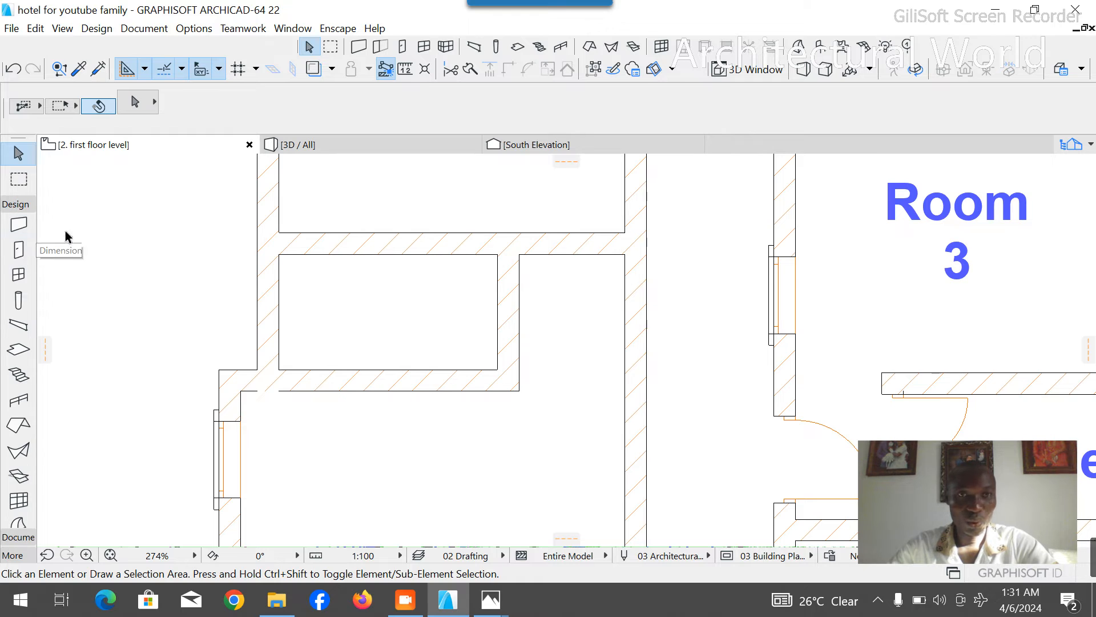
click(18, 250)
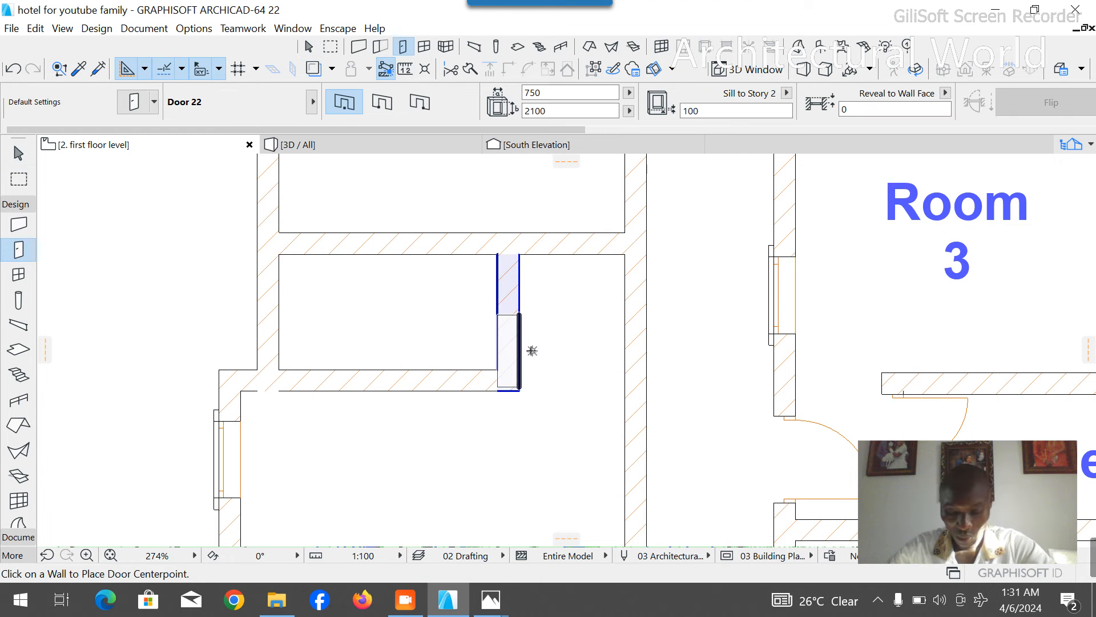
scroll(520, 338, up, 5)
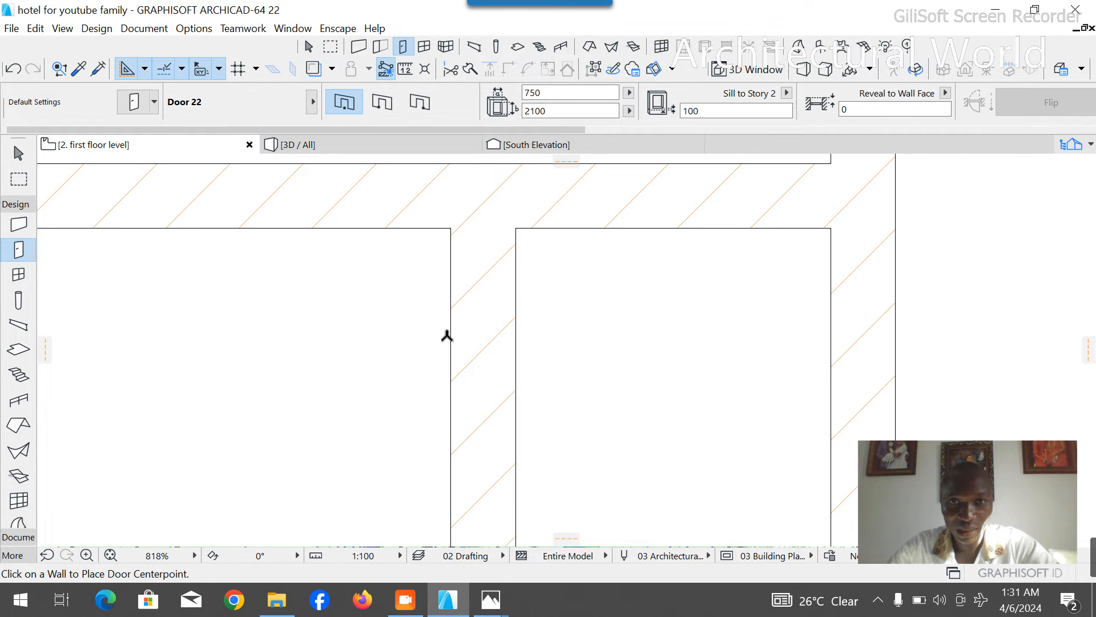
click(429, 311)
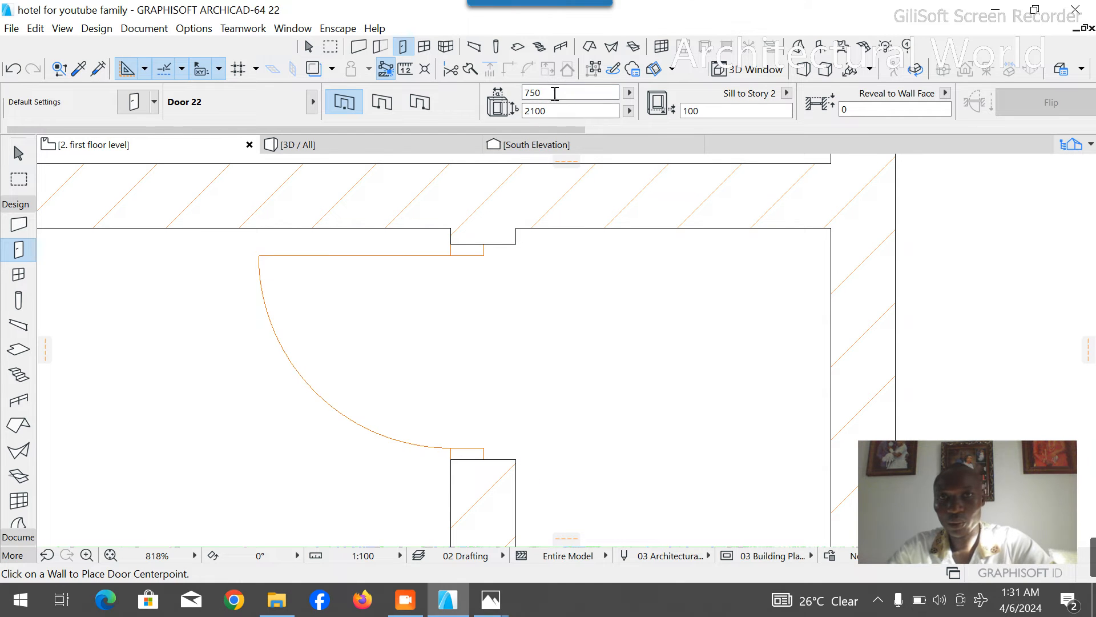
- Place a 900 x 2100 mm Door 22 in the corridor wall just south of the upper partition, opening into the new room
text(90)
scroll(421, 235, down, 4)
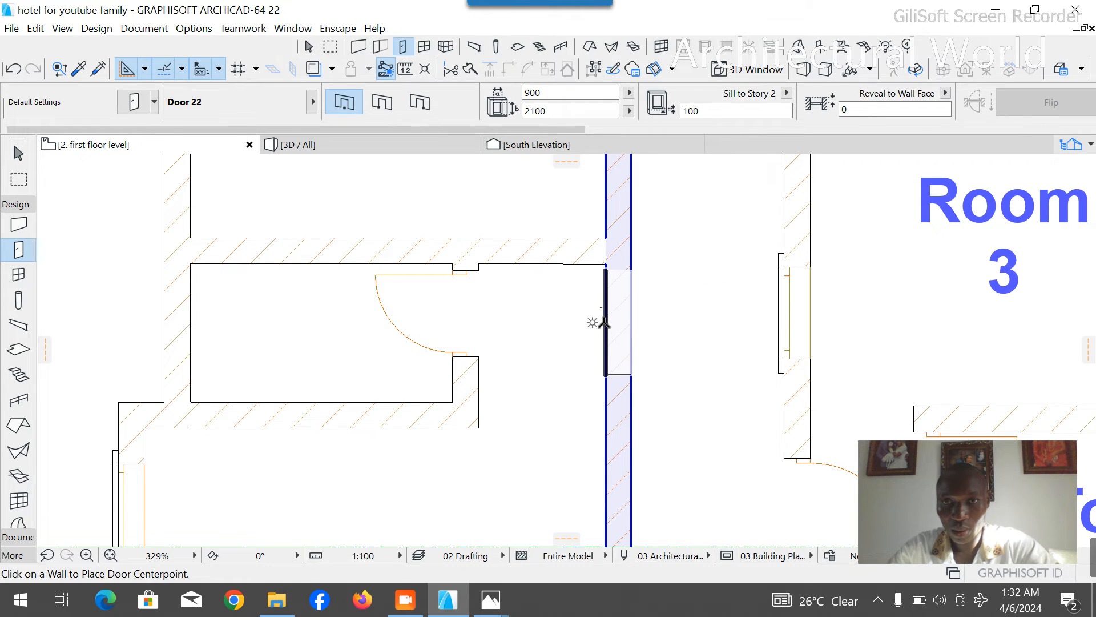
click(604, 323)
click(440, 314)
key(Escape)
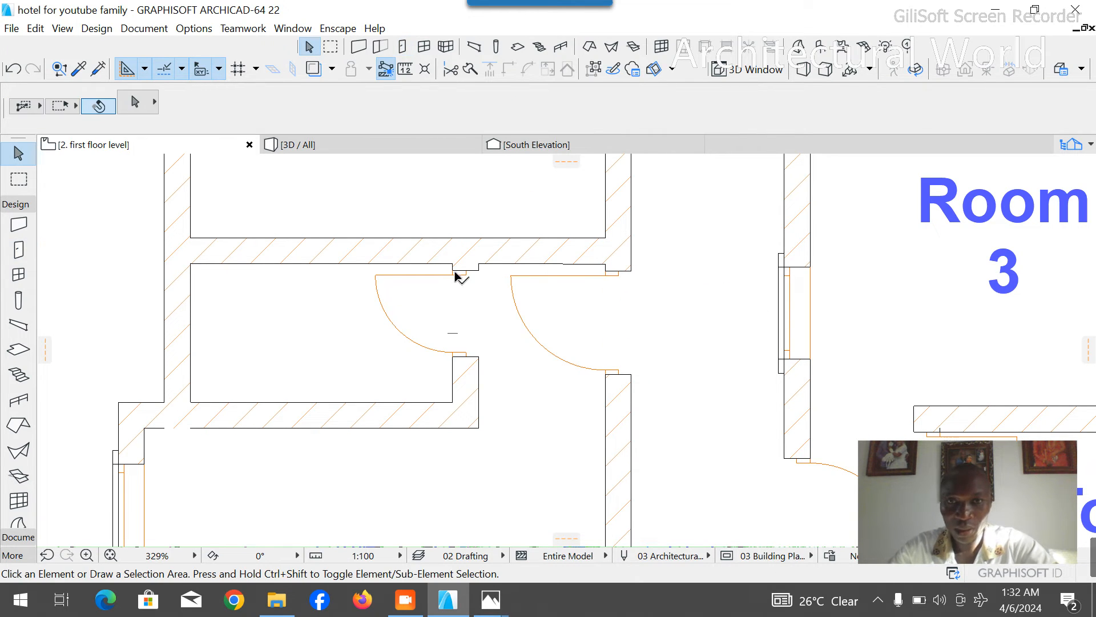
- Replace the new toilet's door with a 750 x 2100 mm Door 22 at the south end of the east wall, opening into the toilet
click(456, 276)
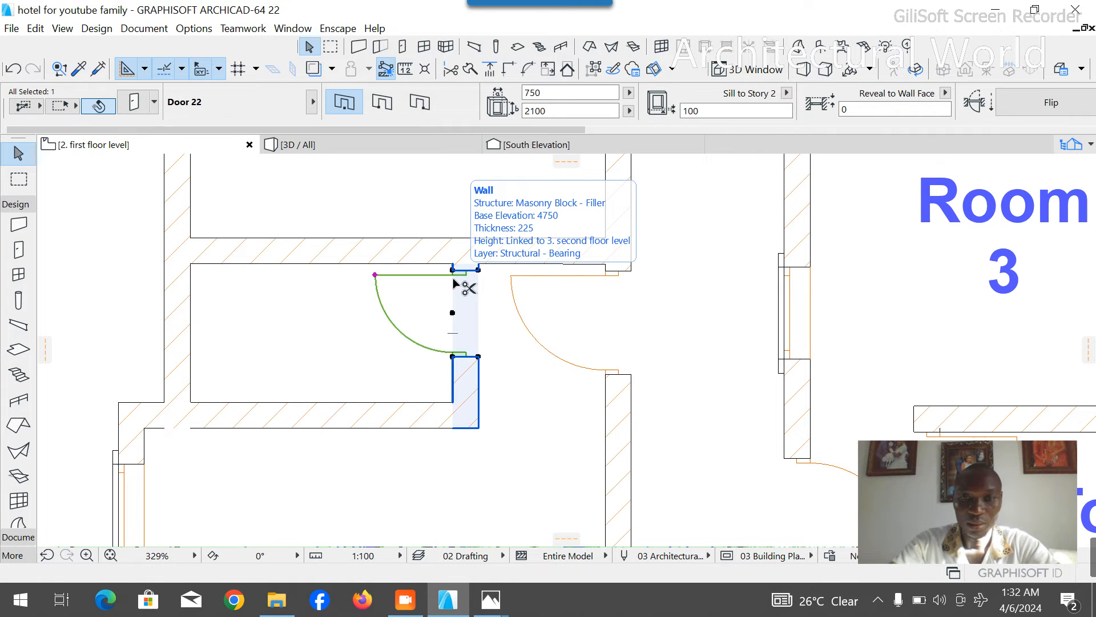
key(Delete)
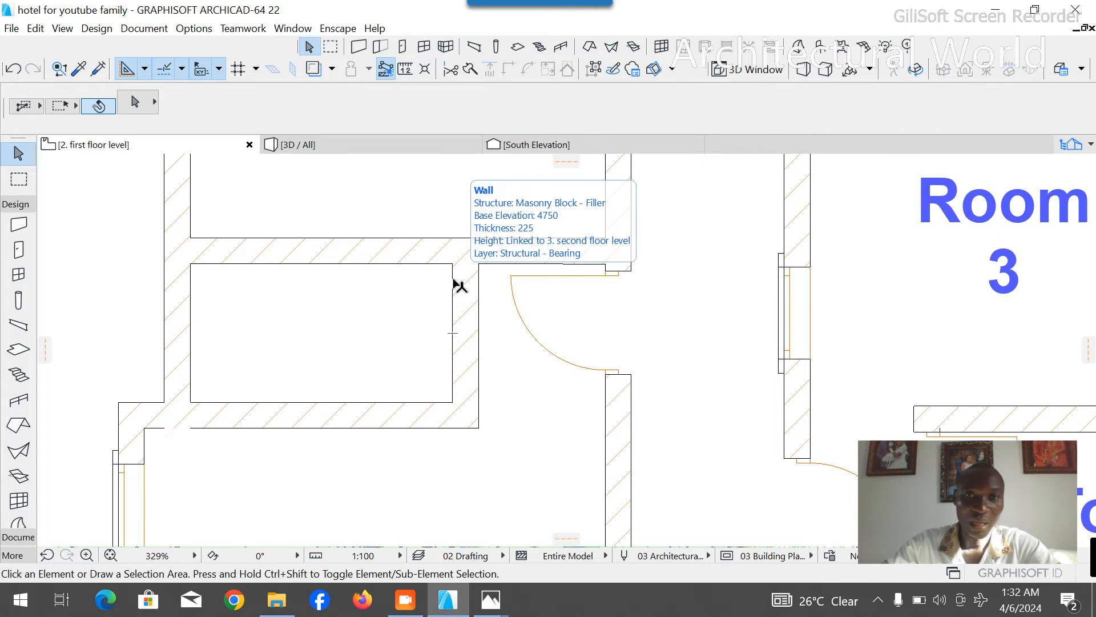
click(18, 249)
click(568, 95)
text(750)
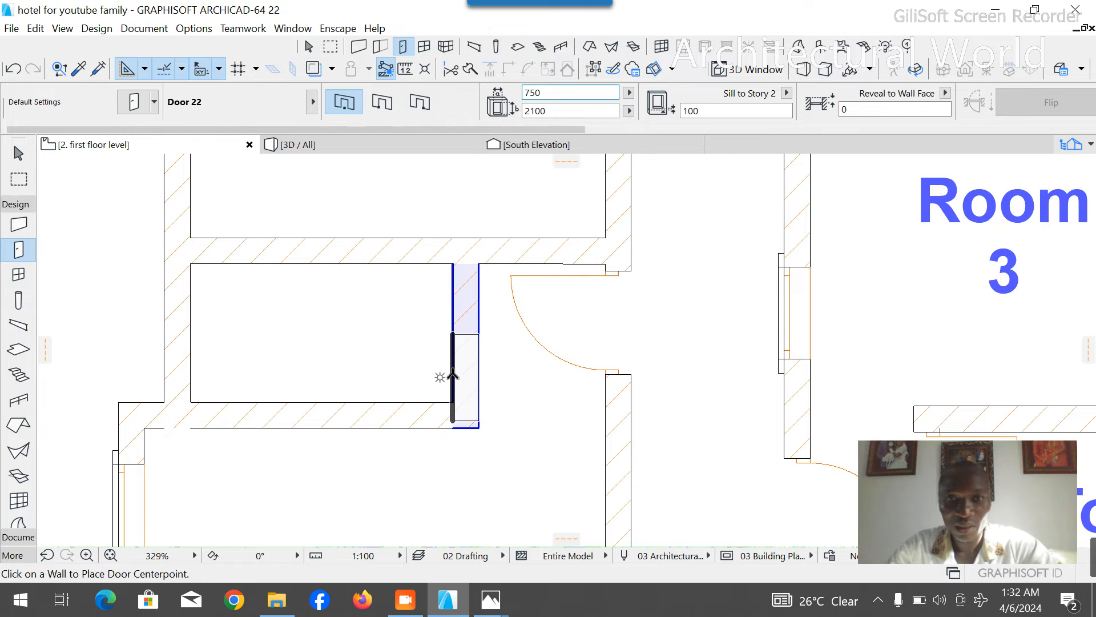
click(442, 355)
click(387, 407)
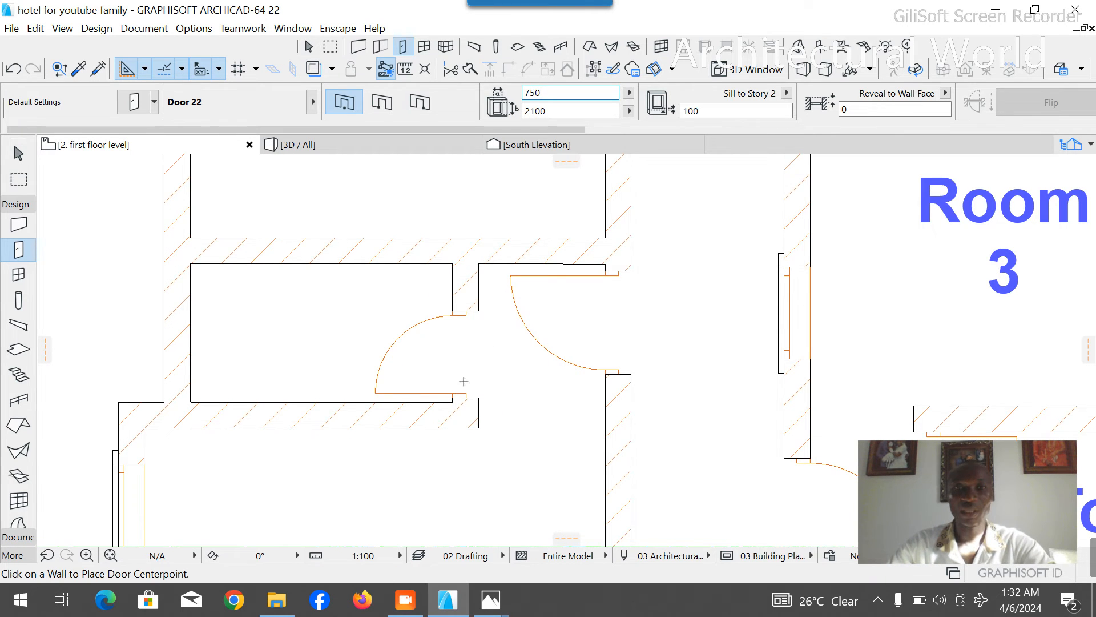
key(Escape)
- Copy the Room 2 label into the new room north of the front staircase and change its text to Room 7
scroll(509, 366, down, 7)
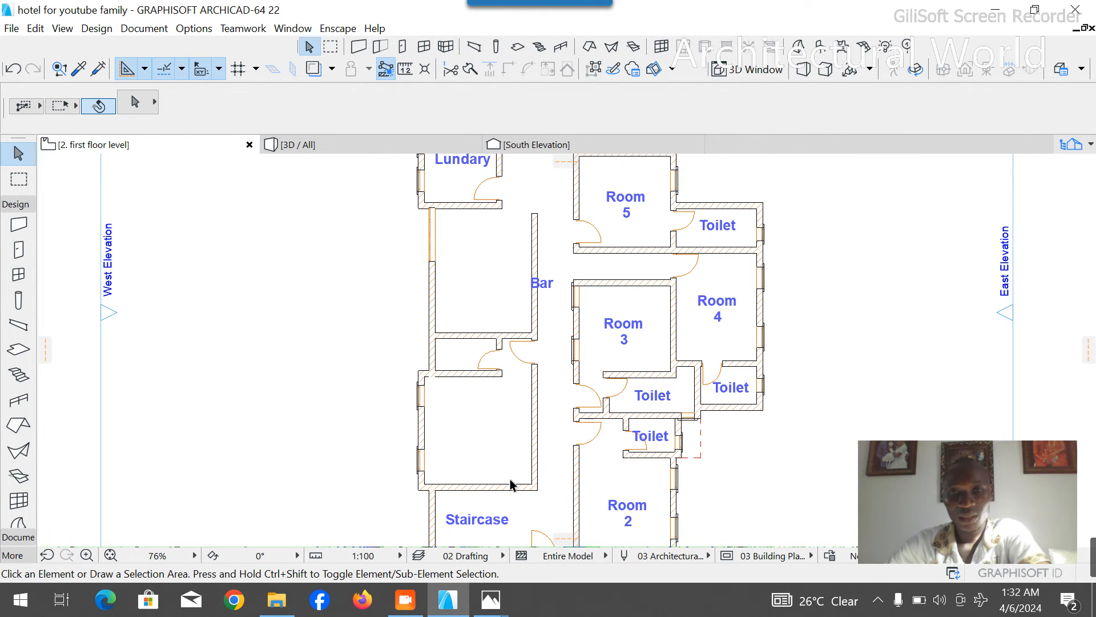
scroll(508, 416, down, 4)
scroll(508, 416, up, 4)
scroll(661, 374, down, 4)
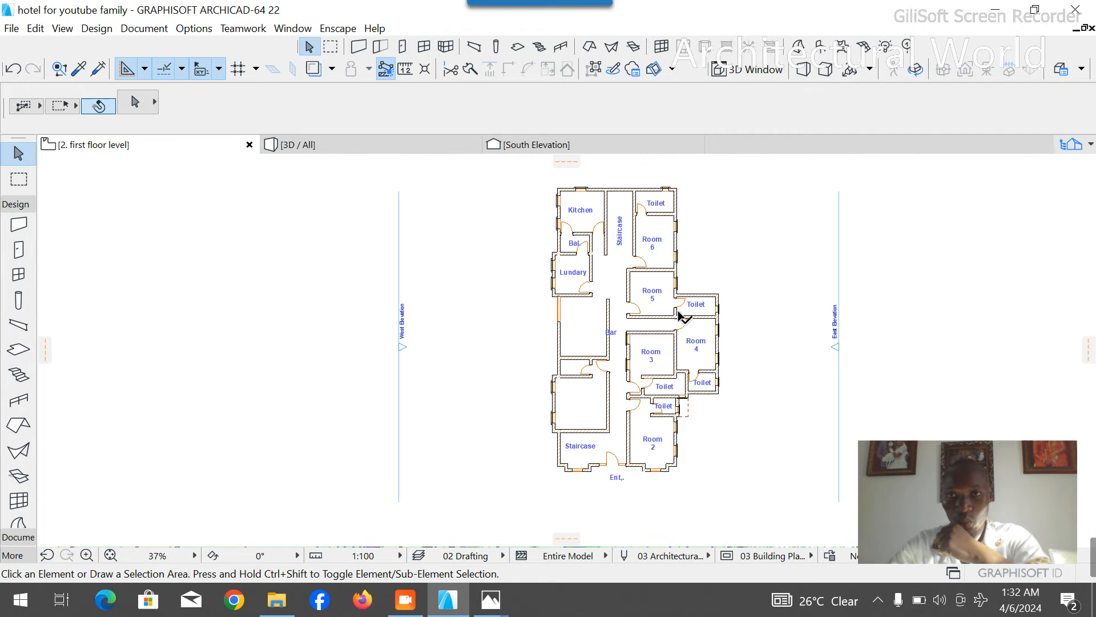
scroll(650, 221, up, 2)
scroll(631, 423, down, 4)
scroll(607, 338, up, 5)
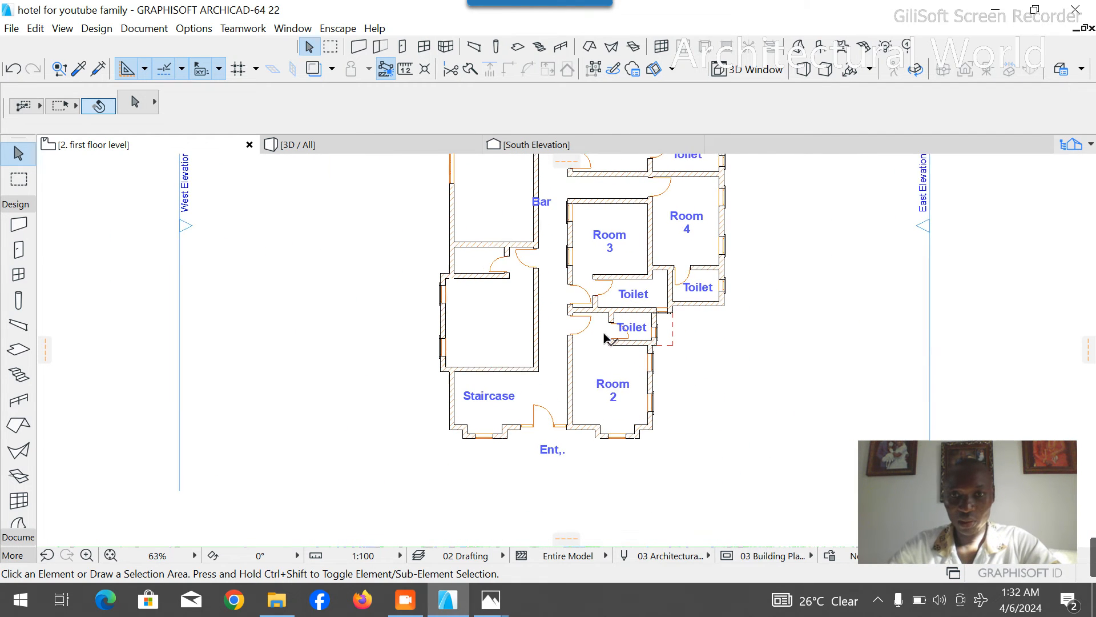
click(612, 394)
click(614, 393)
click(491, 330)
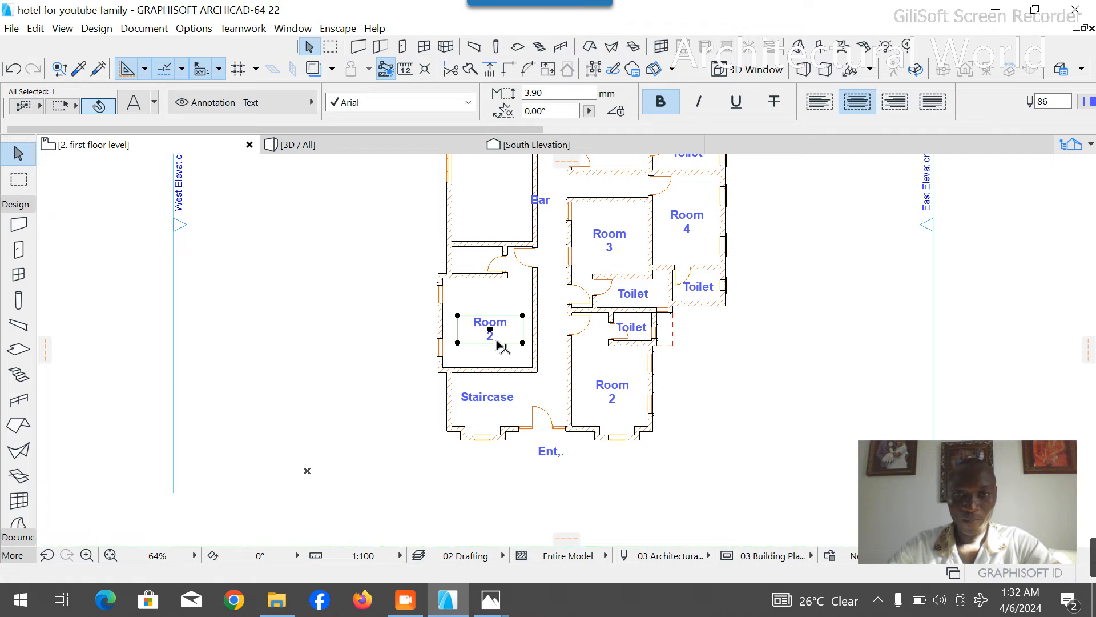
double_click(498, 338)
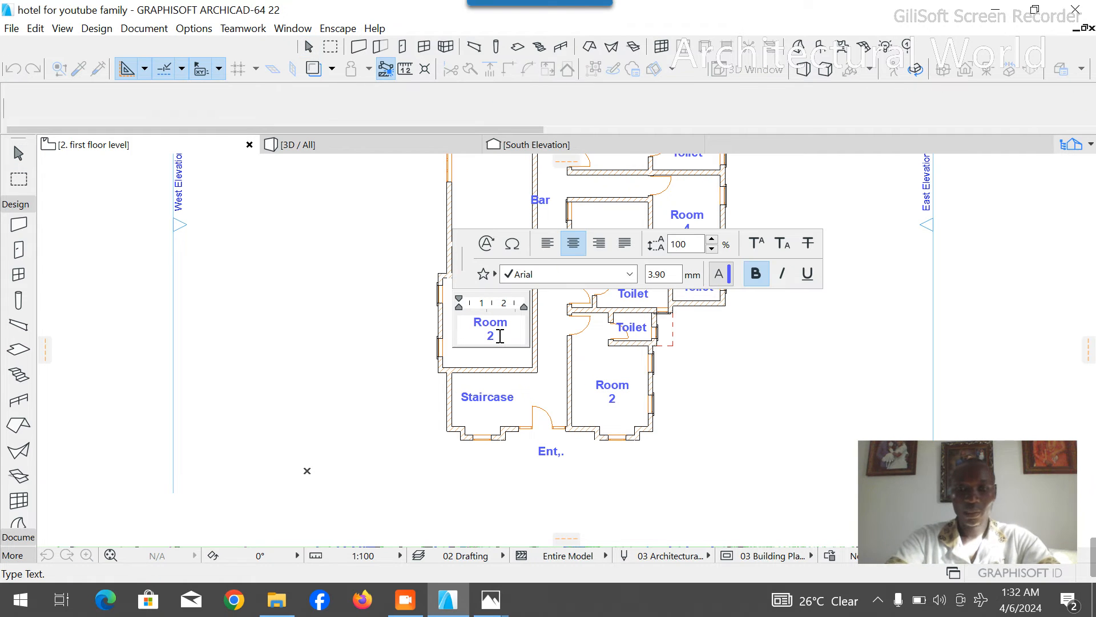
text(7)
click(539, 367)
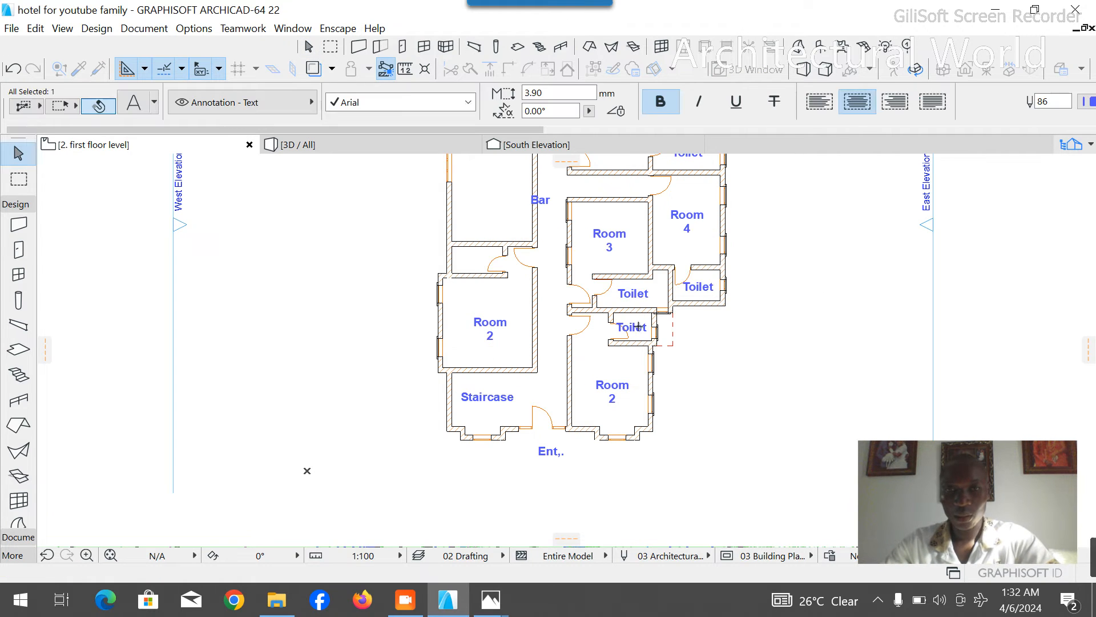
- Copy the Toilet label from beside Room 3 into the new toilet north of Room 7
click(633, 294)
key(ctrl)
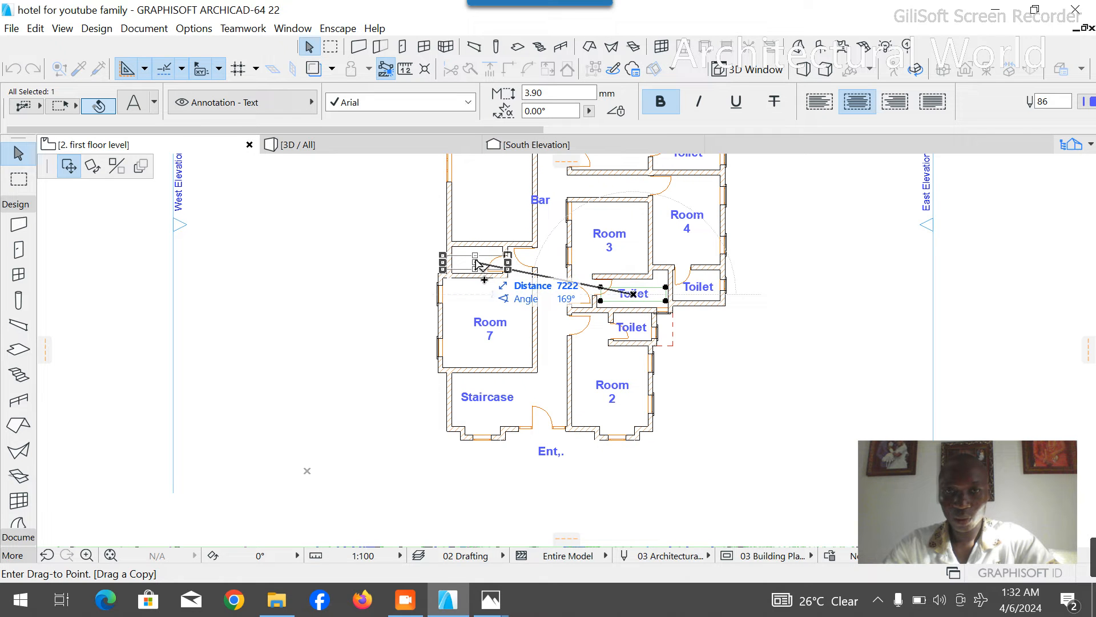
click(478, 265)
click(361, 256)
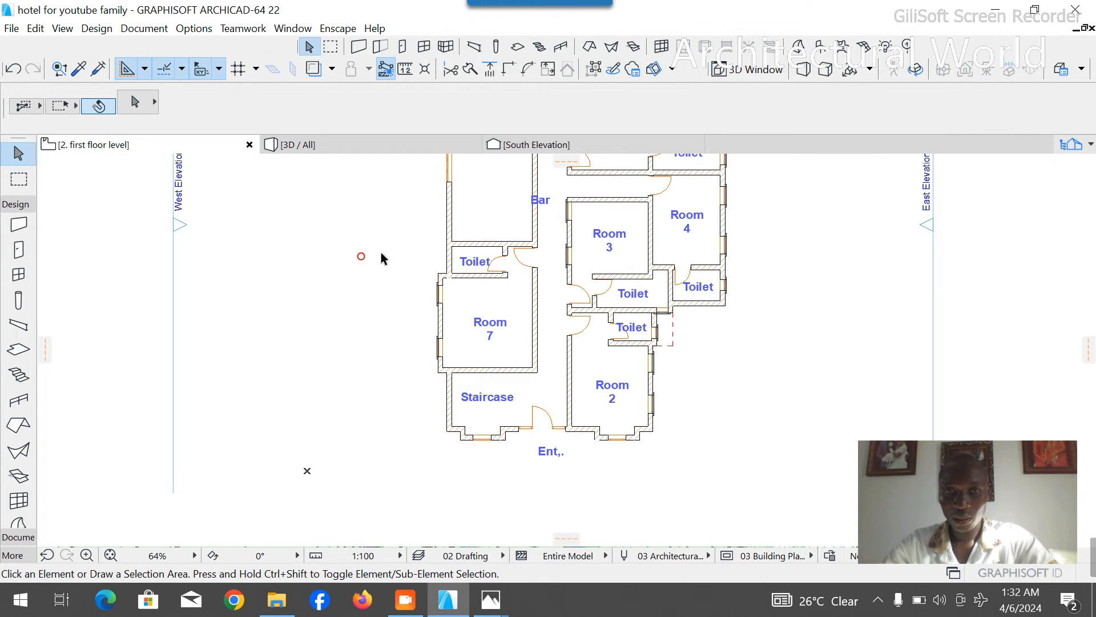
- Stretch the Room 7 toilet's east wall northward past the partition into the former Bar
scroll(548, 312, down, 3)
scroll(530, 247, up, 4)
scroll(551, 297, down, 3)
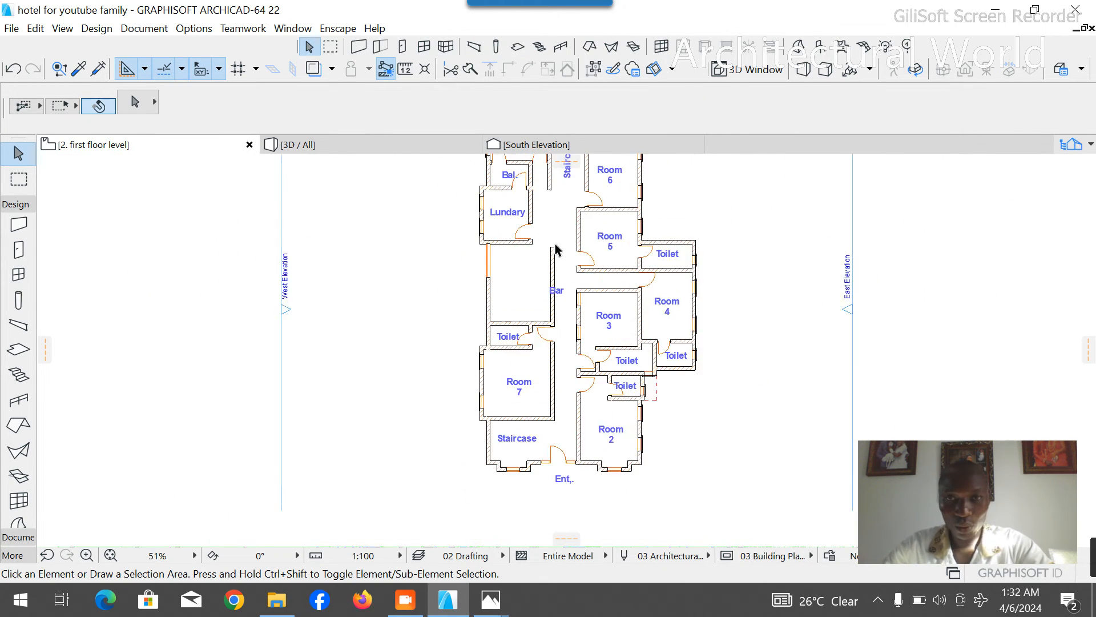
scroll(556, 249, up, 2)
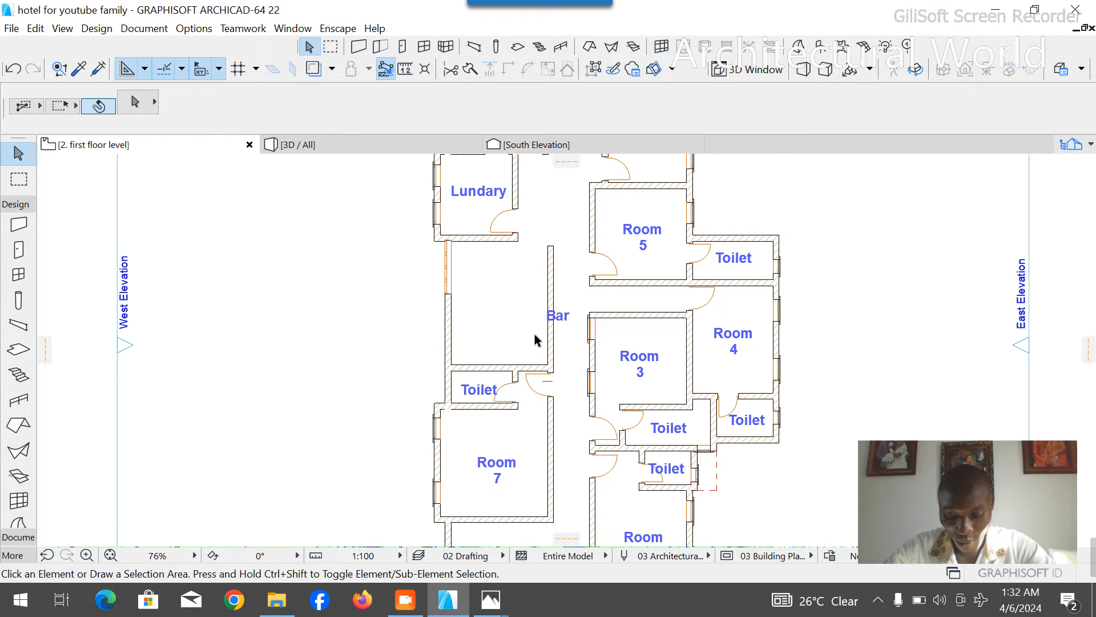
scroll(537, 395, up, 3)
click(510, 375)
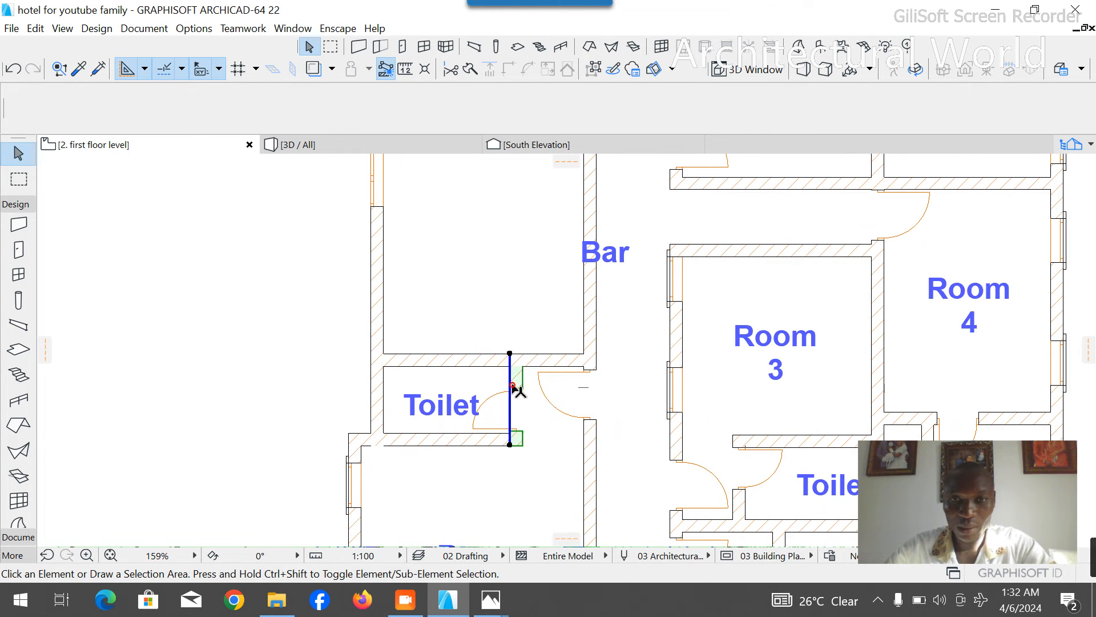
click(510, 354)
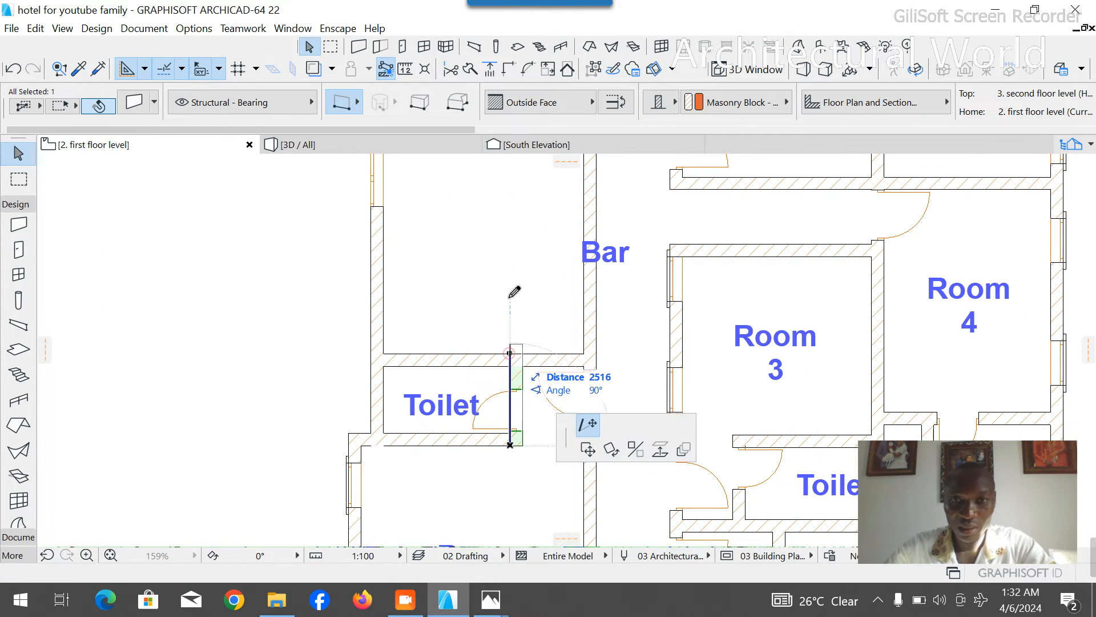
click(510, 245)
click(49, 395)
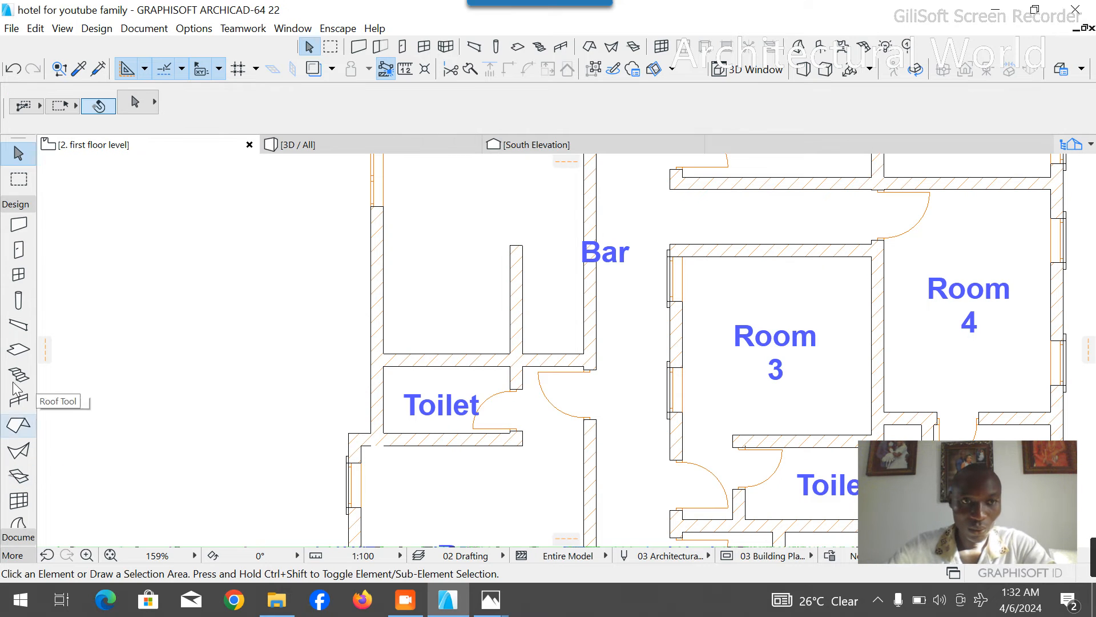
- Draw a dashed guide line 1200 mm north from the partition's inner west corner and continue it east across the extended wall and corridor wall
click(15, 204)
click(19, 221)
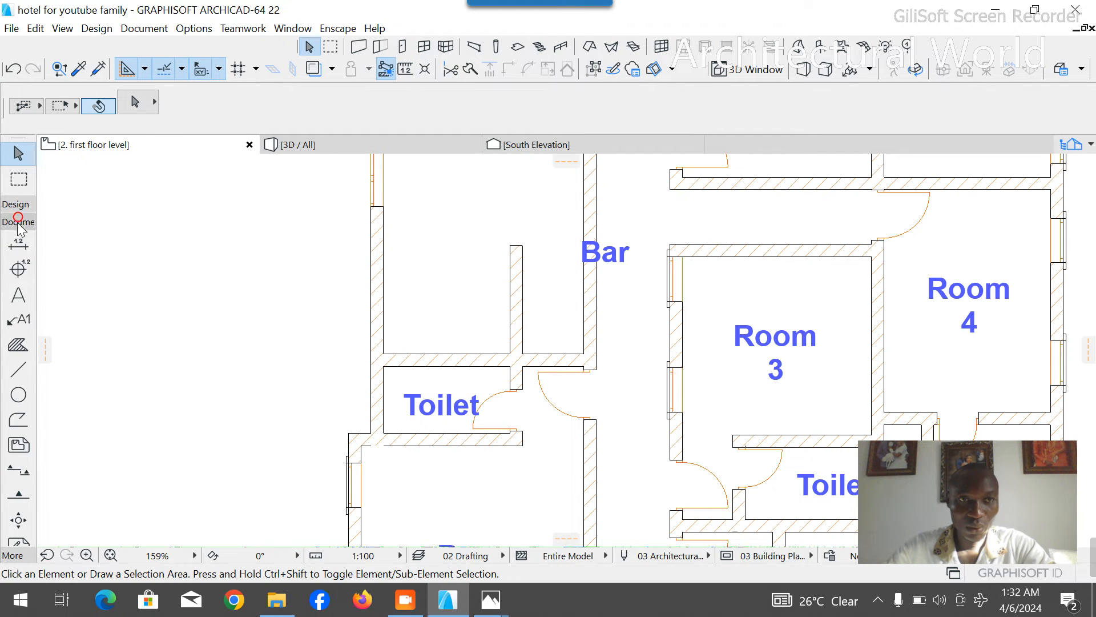
click(18, 370)
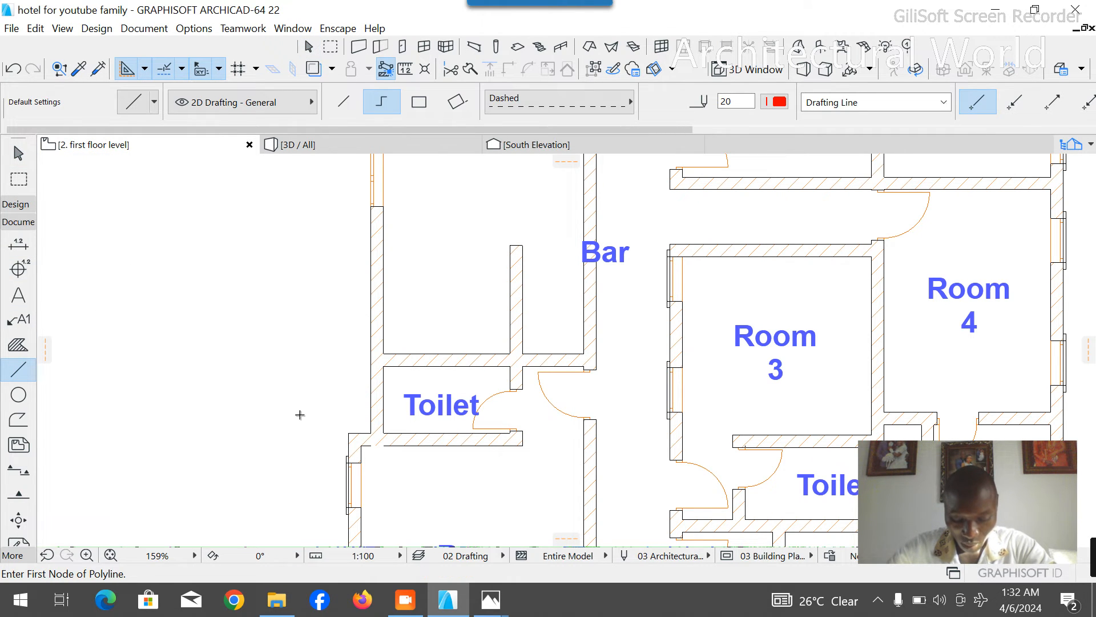
click(385, 353)
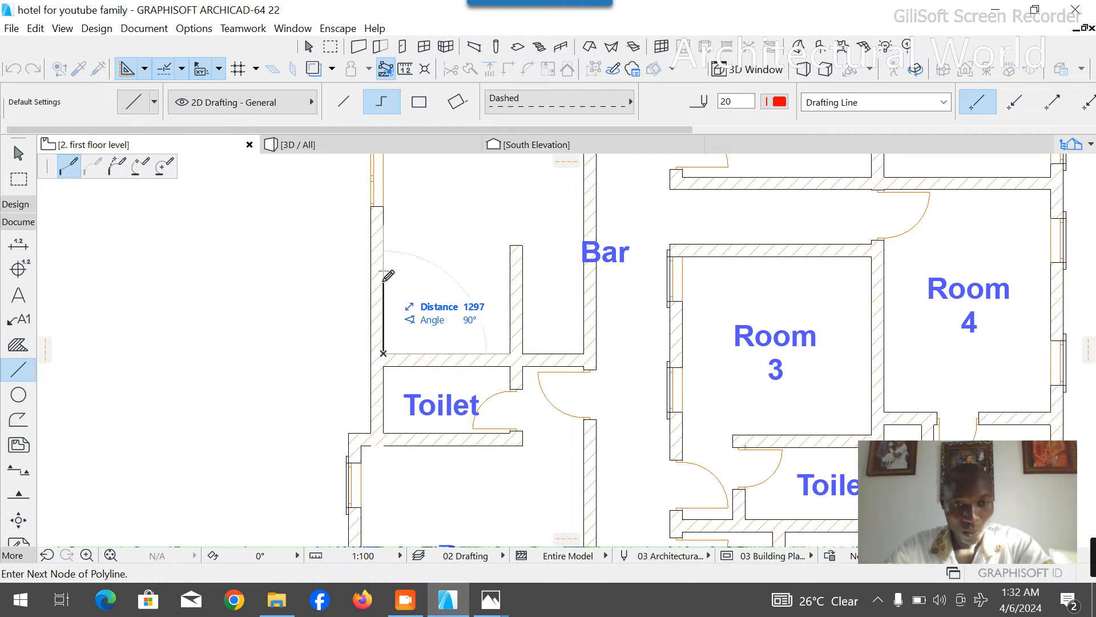
text(1200)
key(Return)
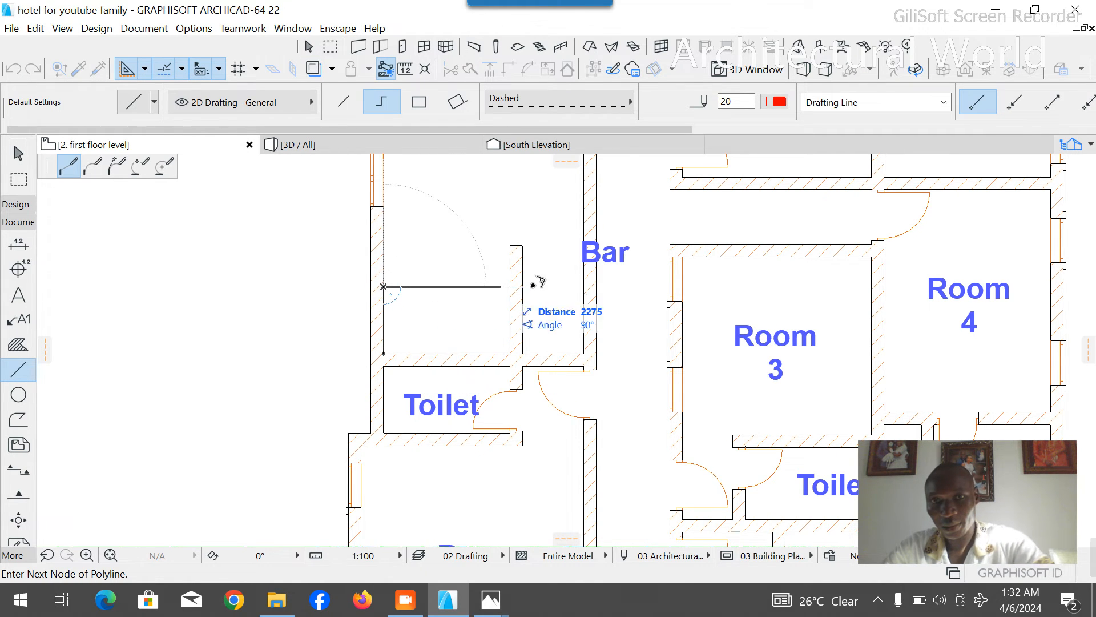
right_click(624, 316)
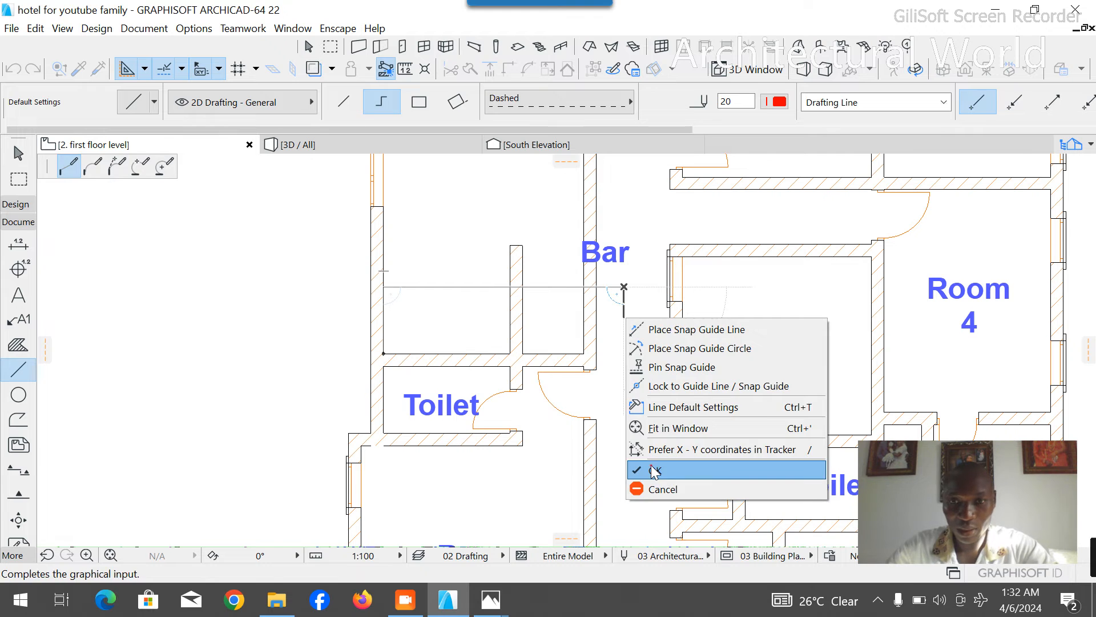
click(653, 471)
key(Escape)
- Enclose a second toilet by copying the partition north to the guide line, trimming the overhanging wall ends and removing the guide
click(477, 365)
key(ctrl+d)
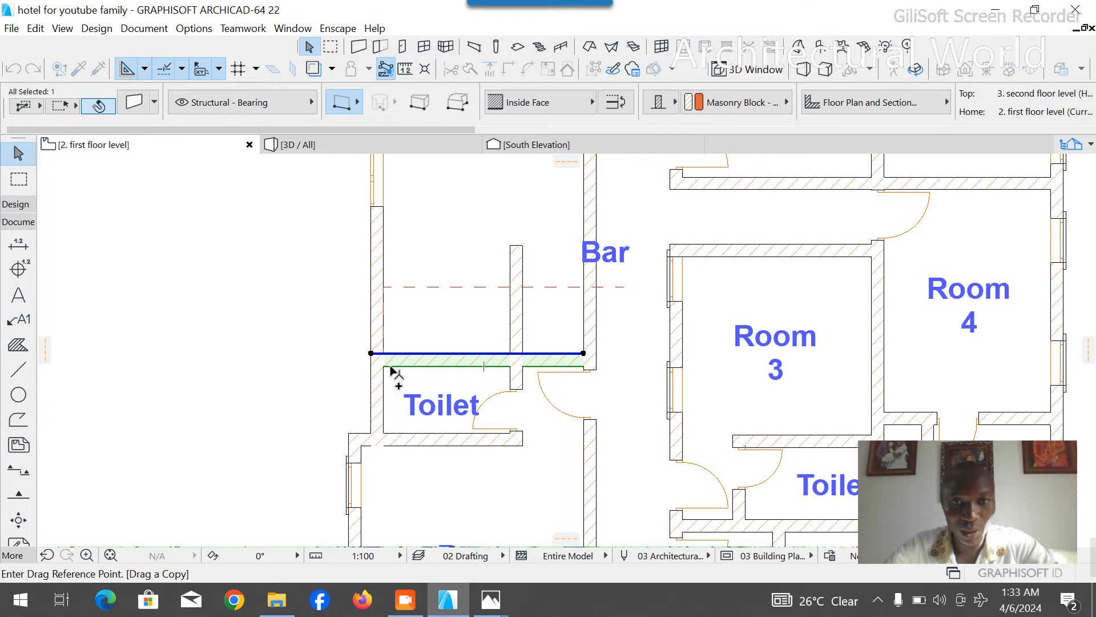
click(383, 366)
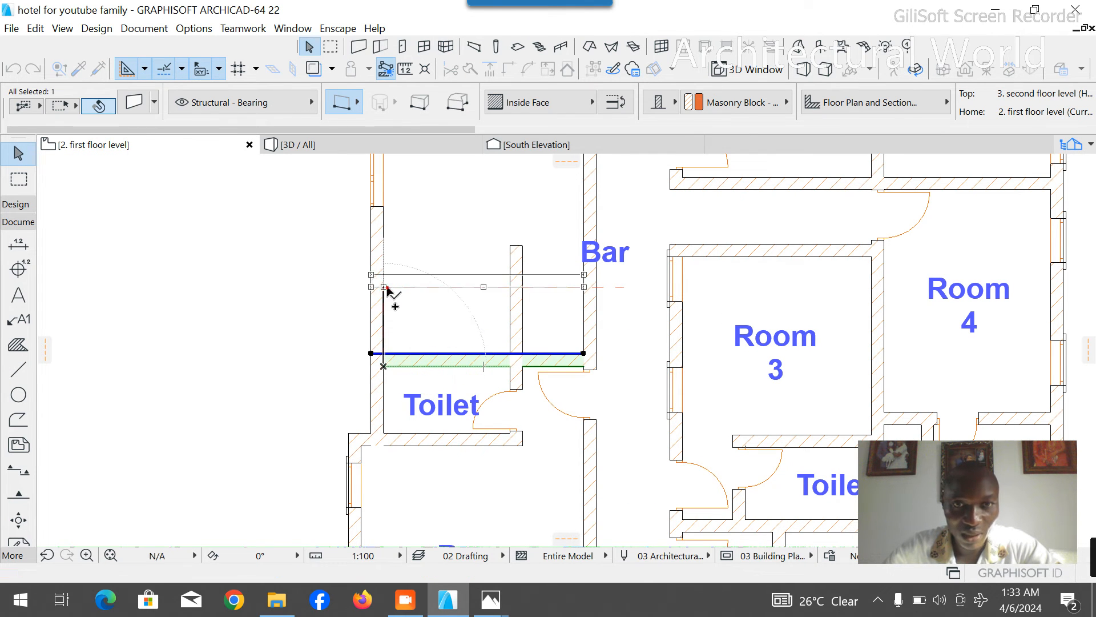
click(384, 286)
click(617, 287)
key(Delete)
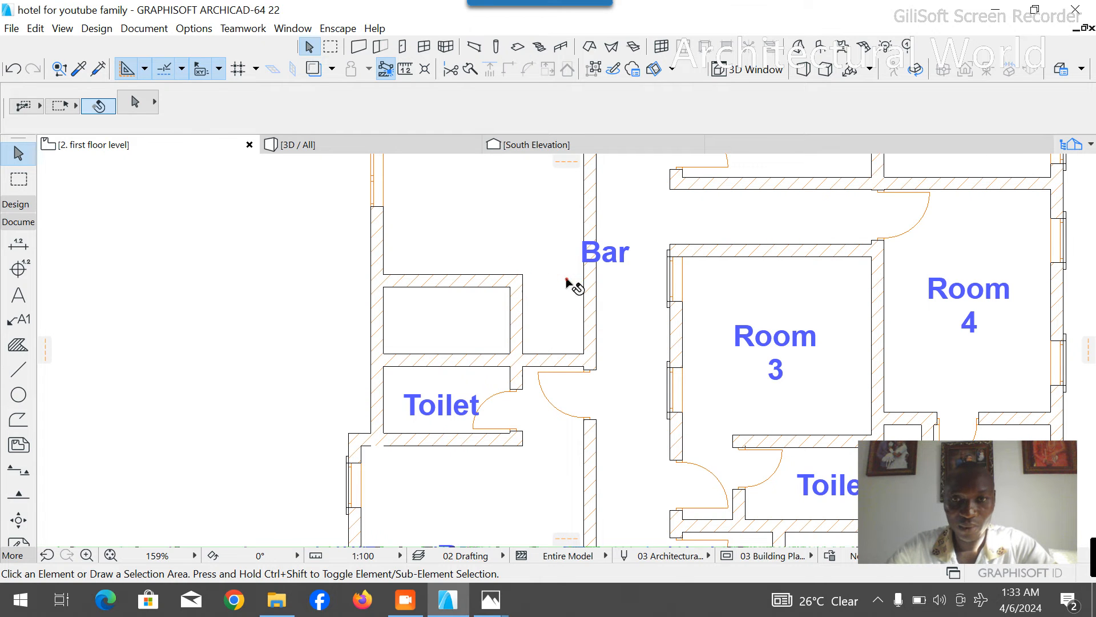
- Place a 750 x 2100 mm Door 22 at the north end of the second toilet's east wall, opening into the toilet
click(17, 206)
click(25, 251)
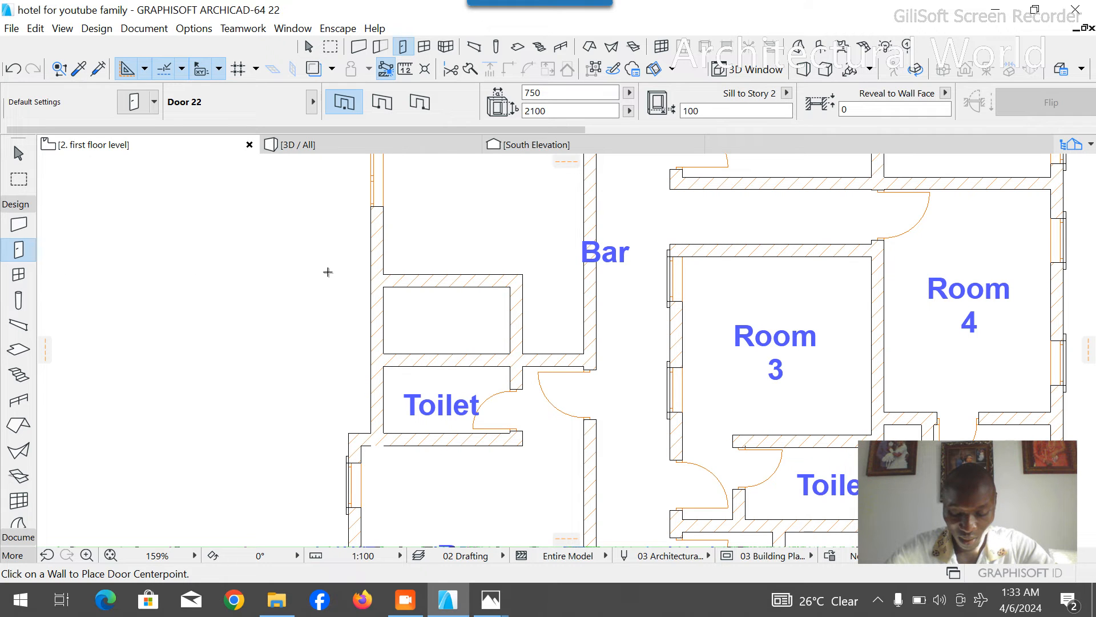
click(511, 311)
click(492, 273)
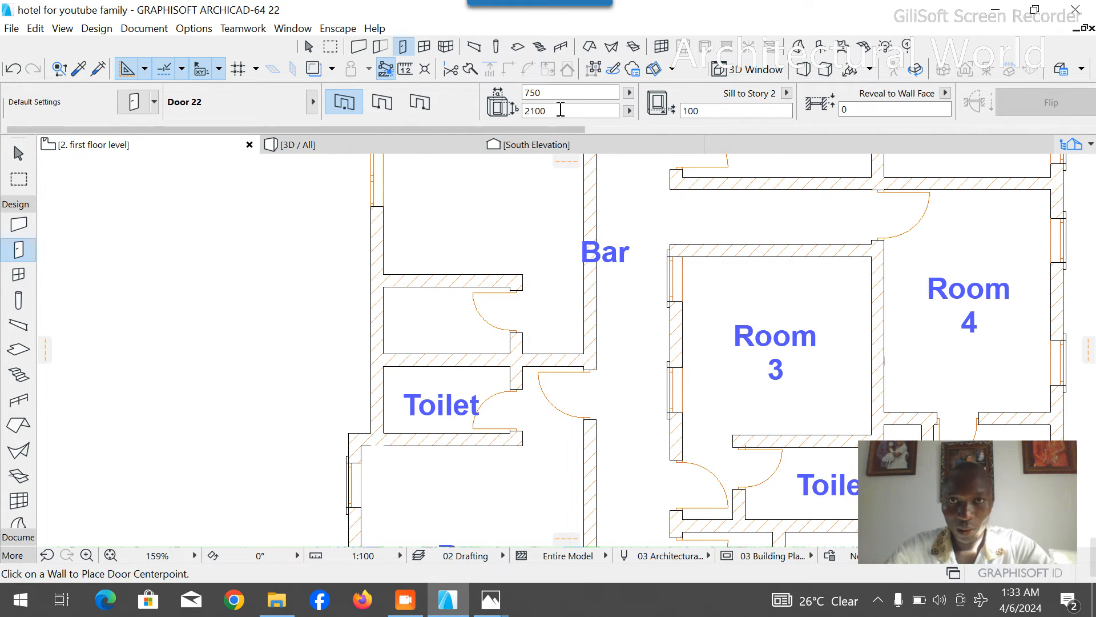
- Place a 900 x 2100 mm Door 22 in the corridor wall just north of the partition, opening into the former Bar
drag(556, 94, 483, 113)
text(900)
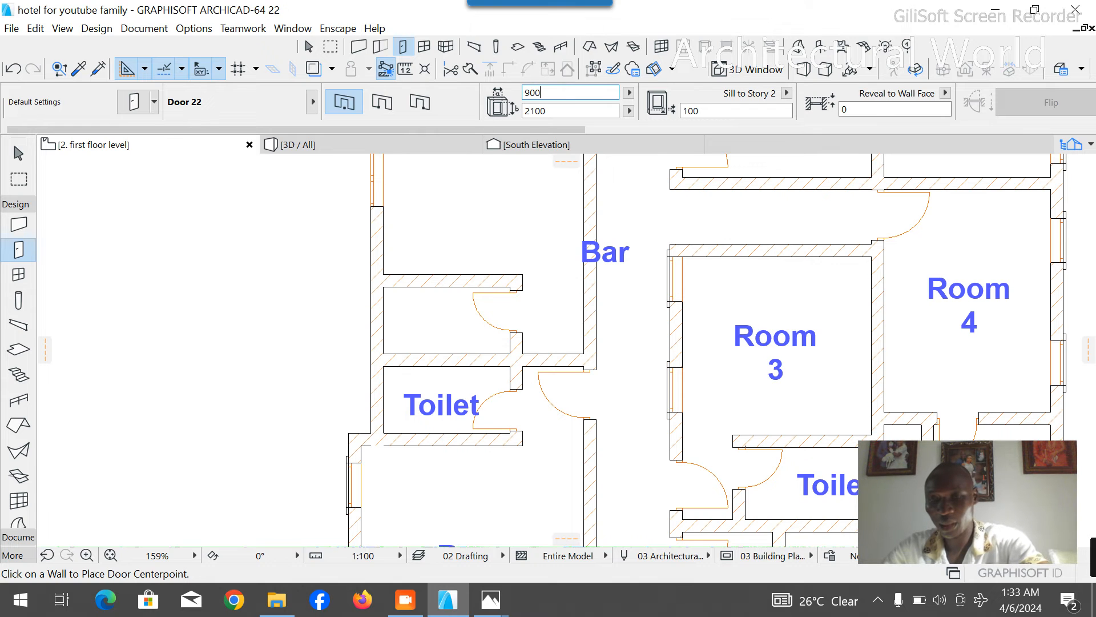
click(582, 321)
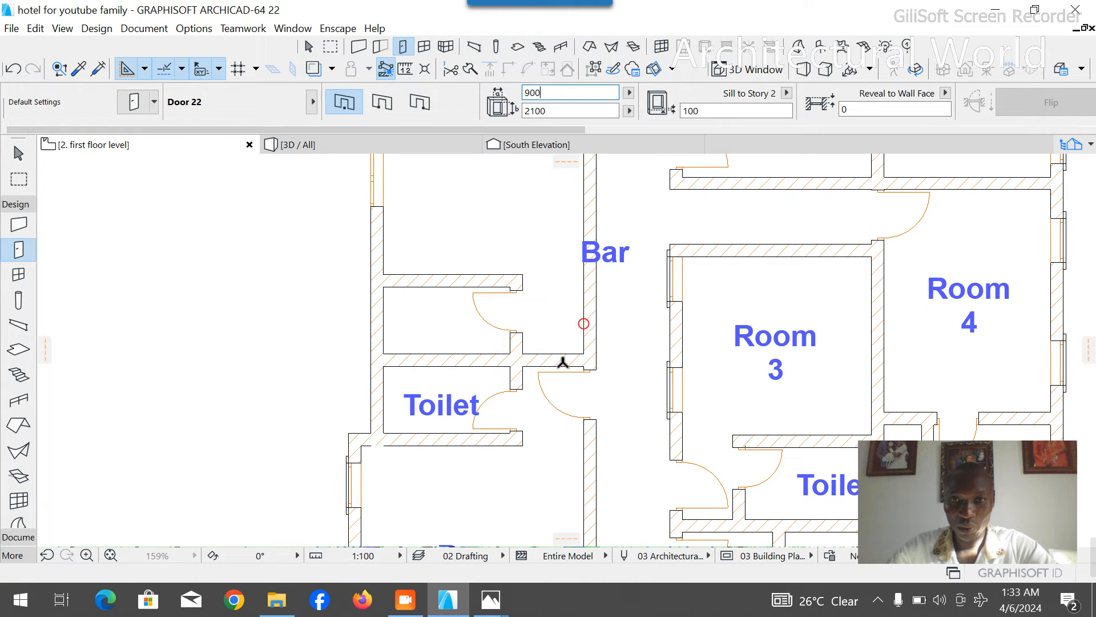
key(Escape)
- Delete the Bar label from the corridor wall
click(617, 251)
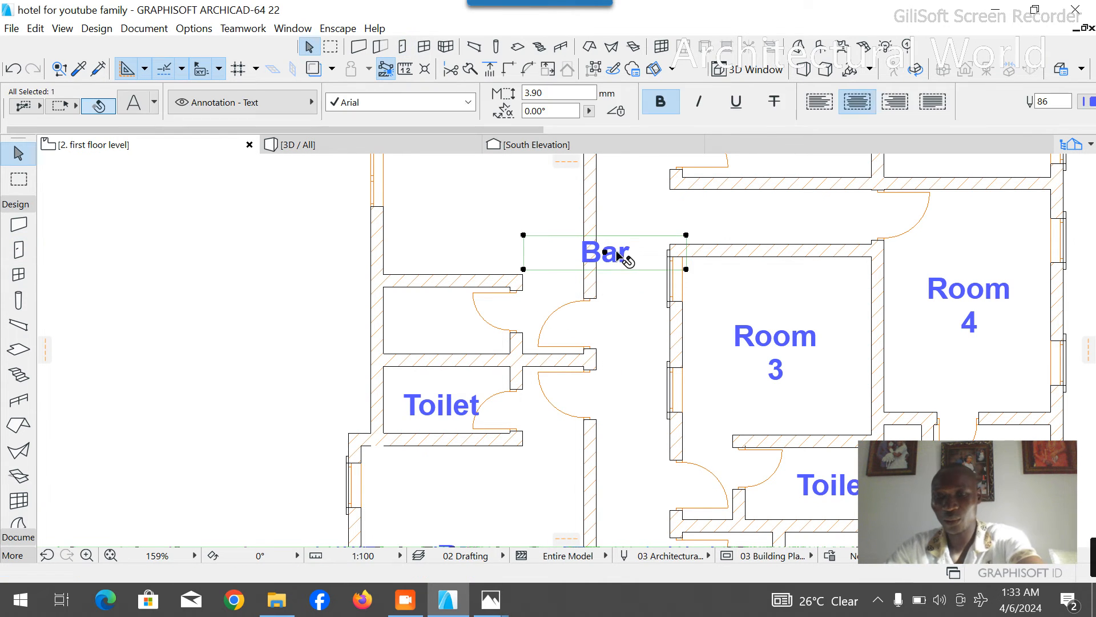
key(Delete)
scroll(579, 438, down, 1)
scroll(528, 459, down, 2)
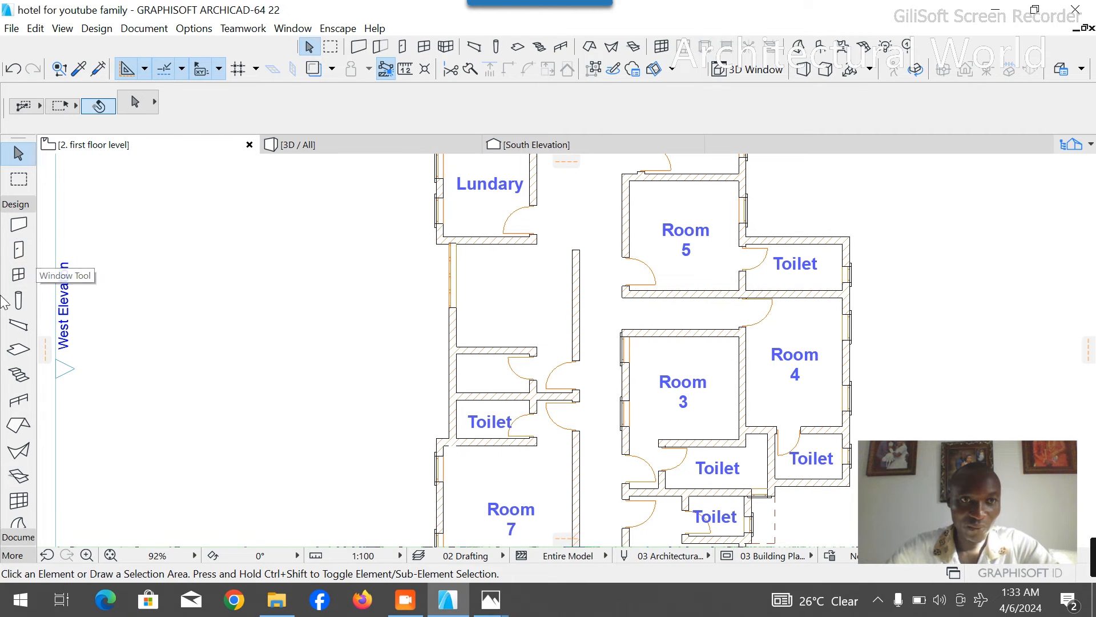
click(27, 204)
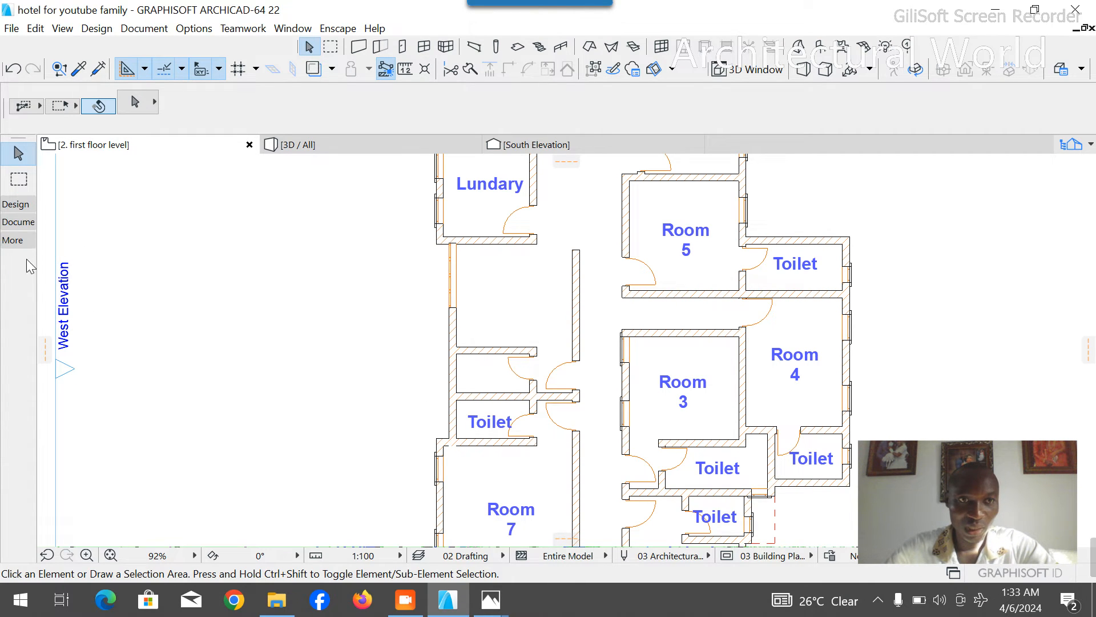
click(19, 221)
click(18, 368)
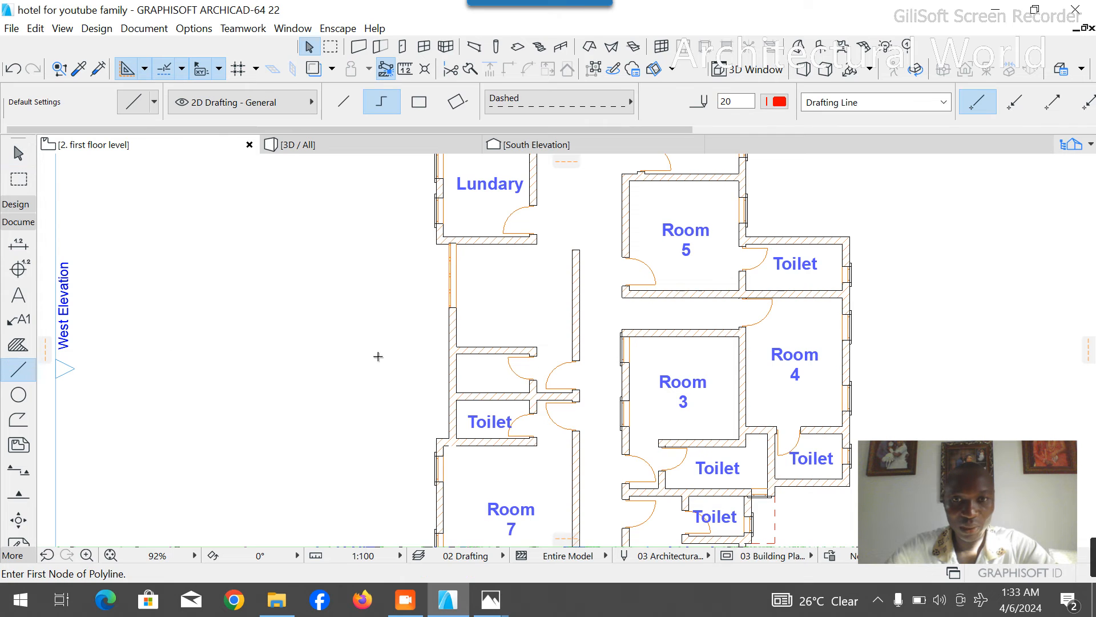
scroll(465, 255, up, 3)
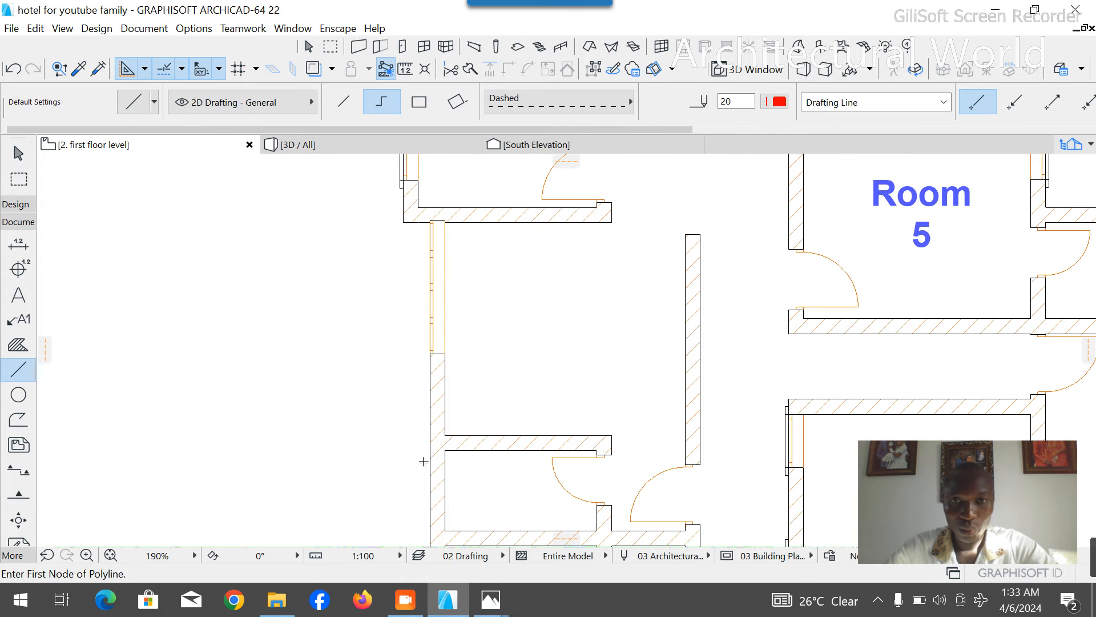
click(445, 435)
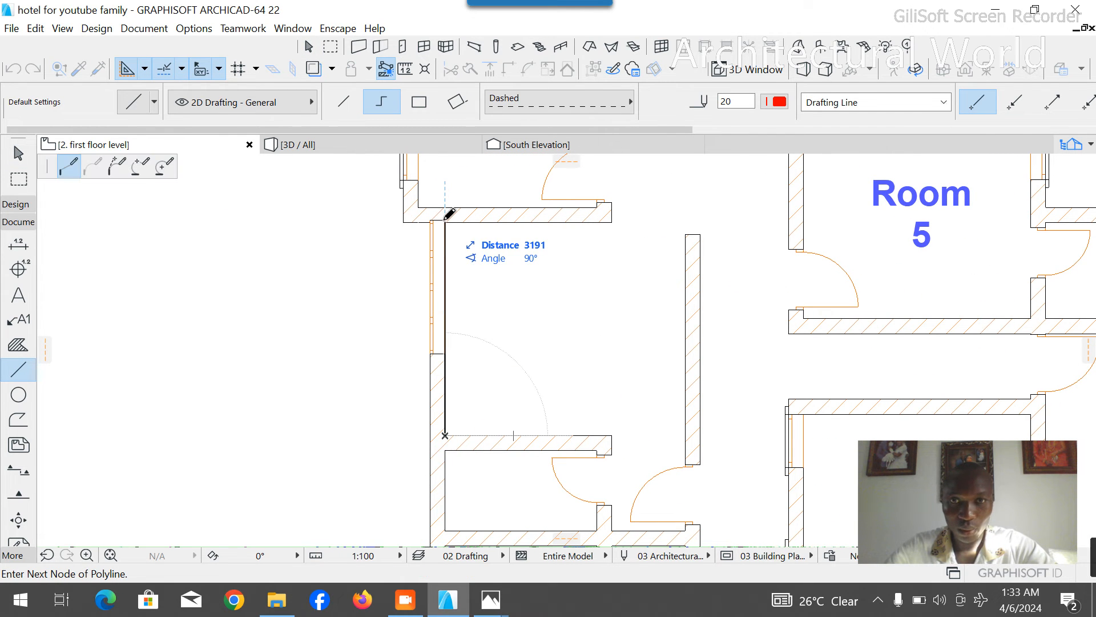
scroll(448, 215, down, 4)
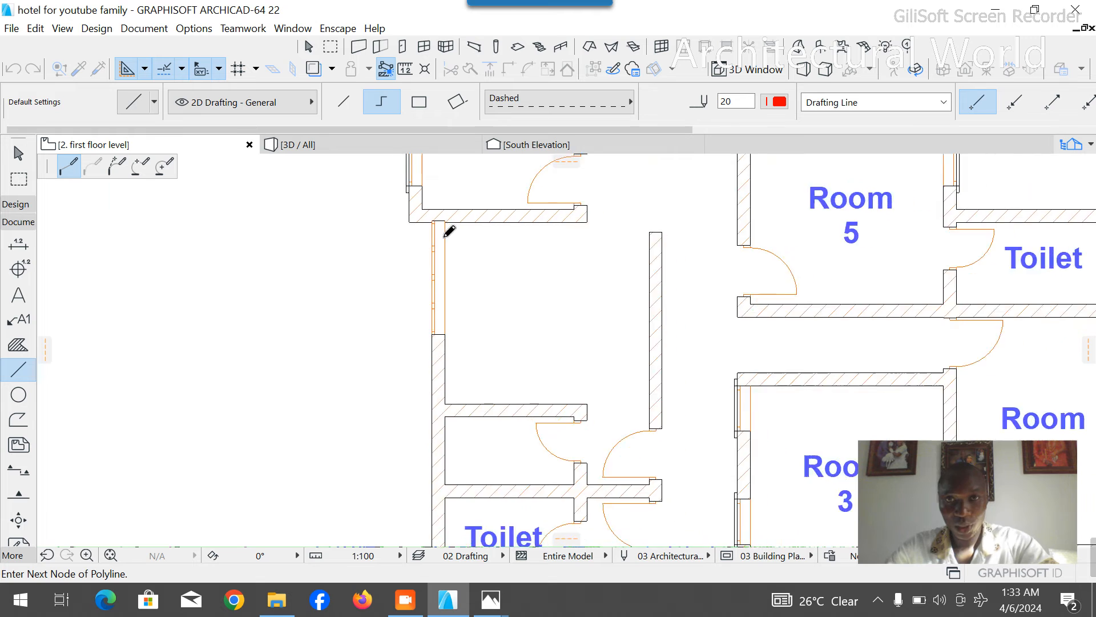
key(Escape)
key(Escape)
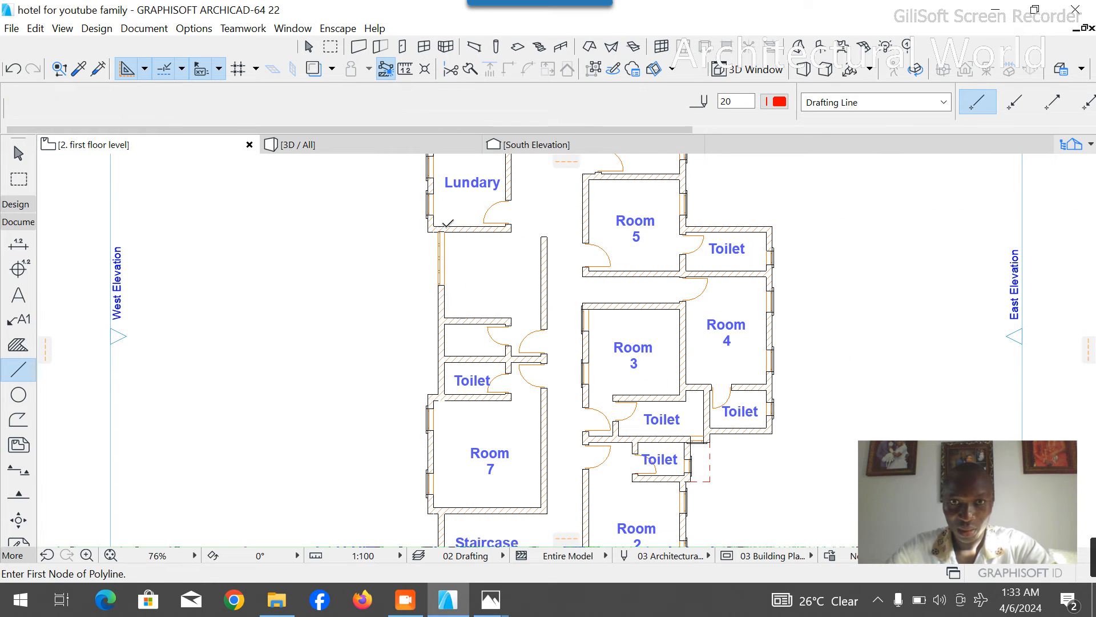
- Delete the wide window at the north end of the former Bar's west wall
scroll(448, 219, up, 6)
click(439, 301)
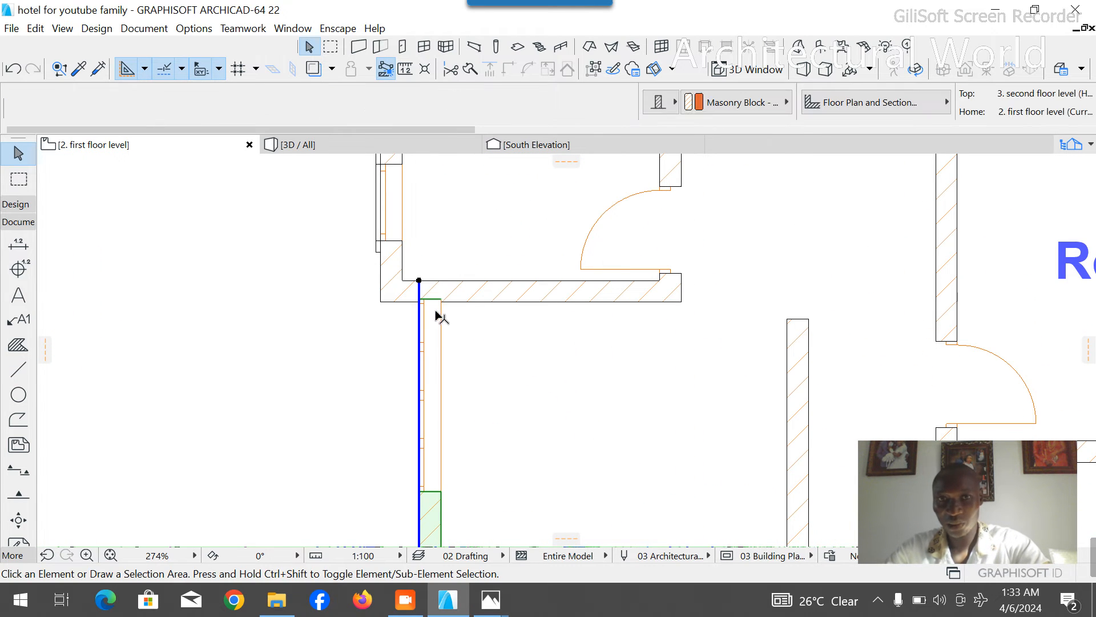
click(420, 298)
key(Escape)
scroll(436, 301, down, 3)
scroll(429, 277, down, 3)
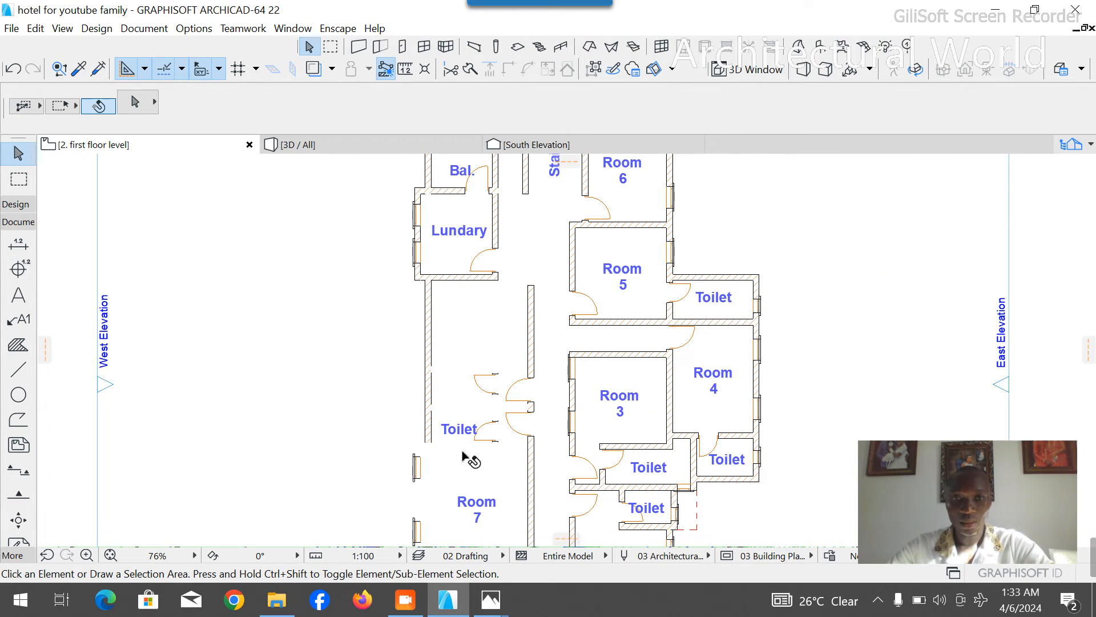
- Copy the Kitchen's two west windows with their architraves to the former Bar's west wall, starting at its north end just below the Lundary
scroll(379, 311, down, 3)
scroll(392, 282, up, 4)
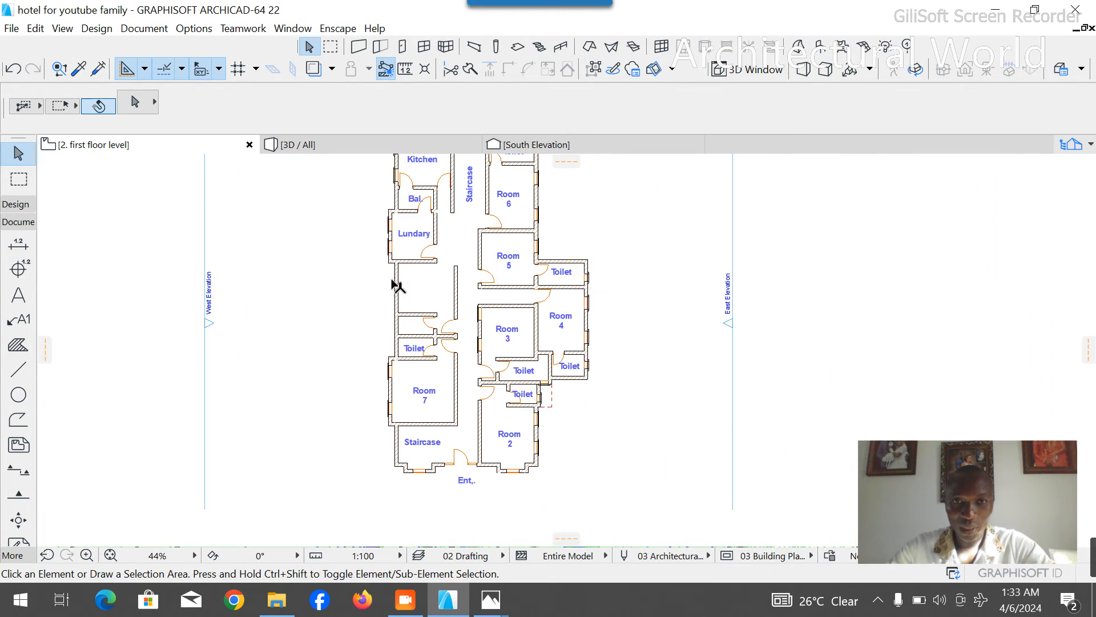
scroll(385, 308, down, 2)
scroll(385, 216, up, 4)
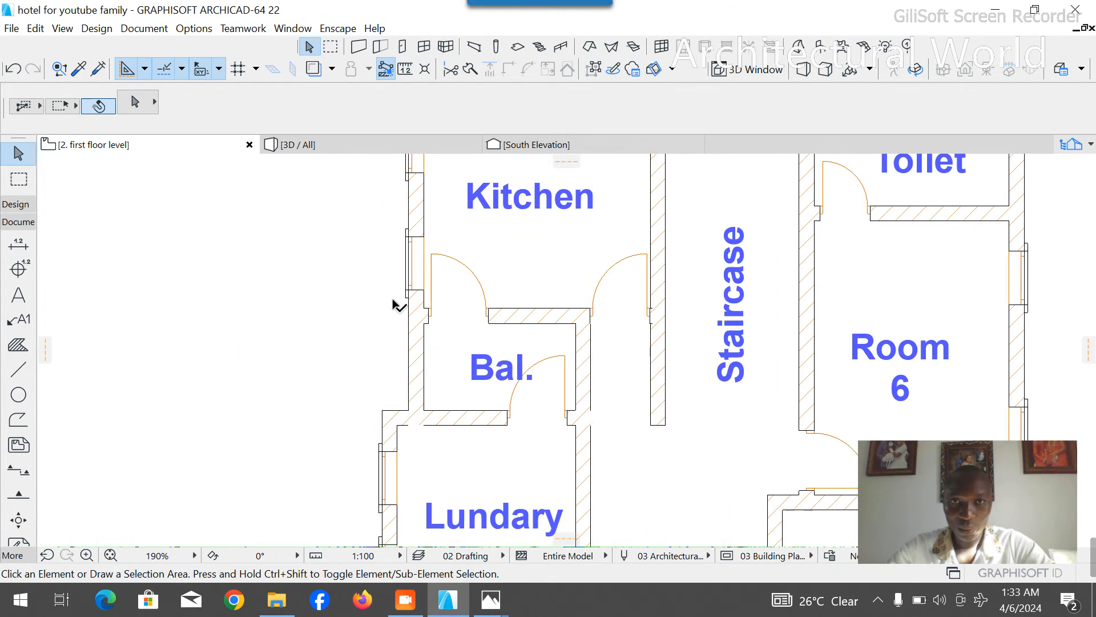
click(422, 288)
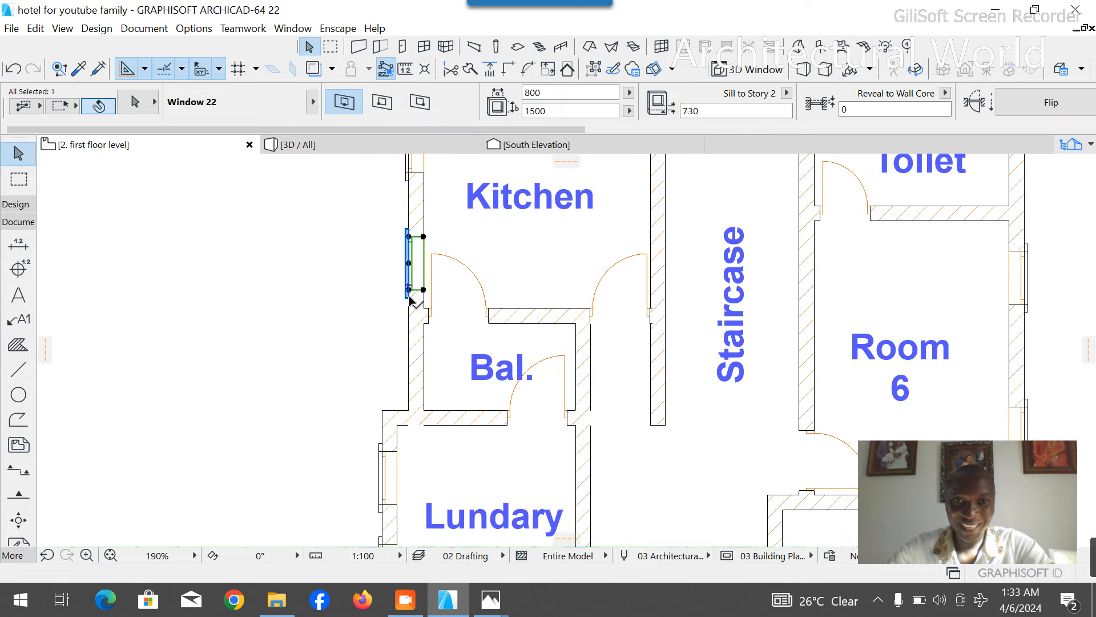
shift+click(408, 294)
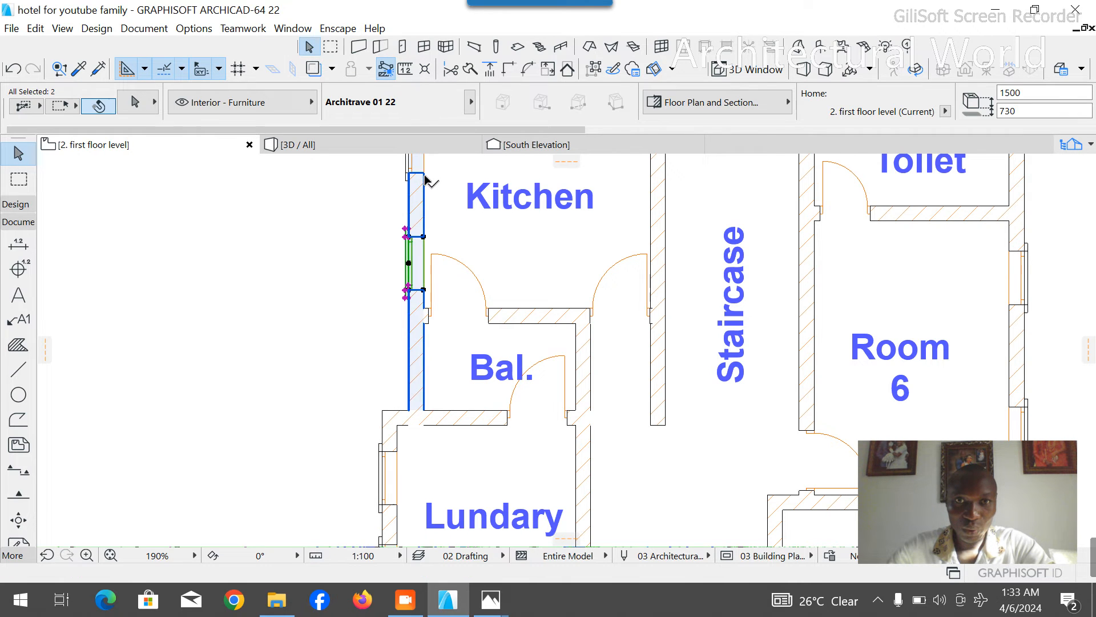
shift+click(405, 178)
shift+click(406, 180)
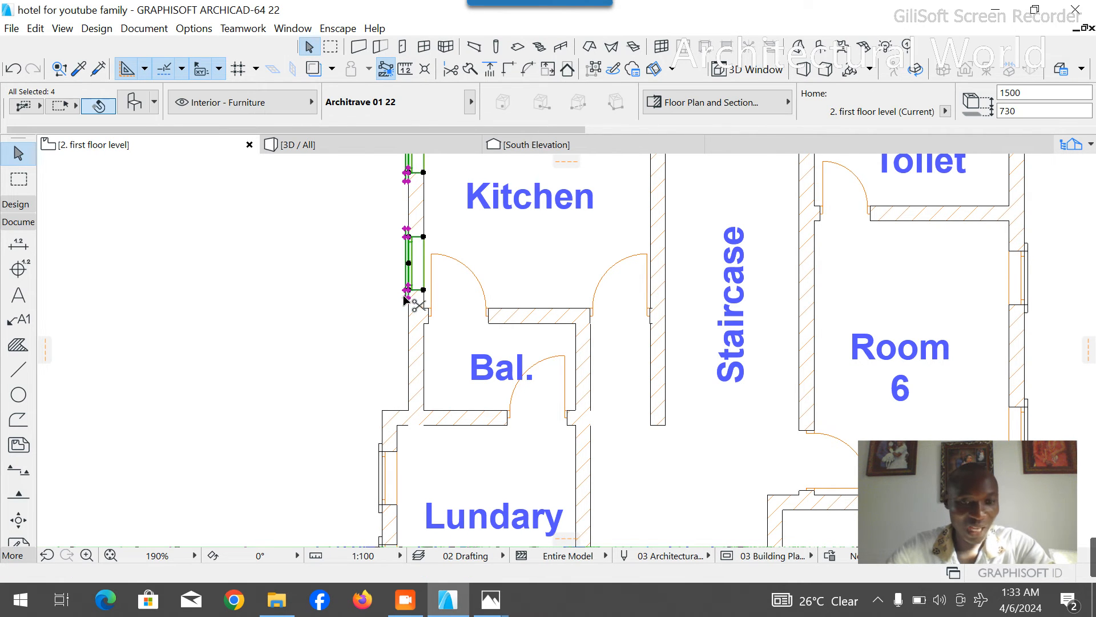
key(ctrl+shift+d)
scroll(409, 365, down, 4)
scroll(410, 251, up, 3)
click(417, 257)
scroll(420, 238, down, 3)
scroll(421, 435, up, 3)
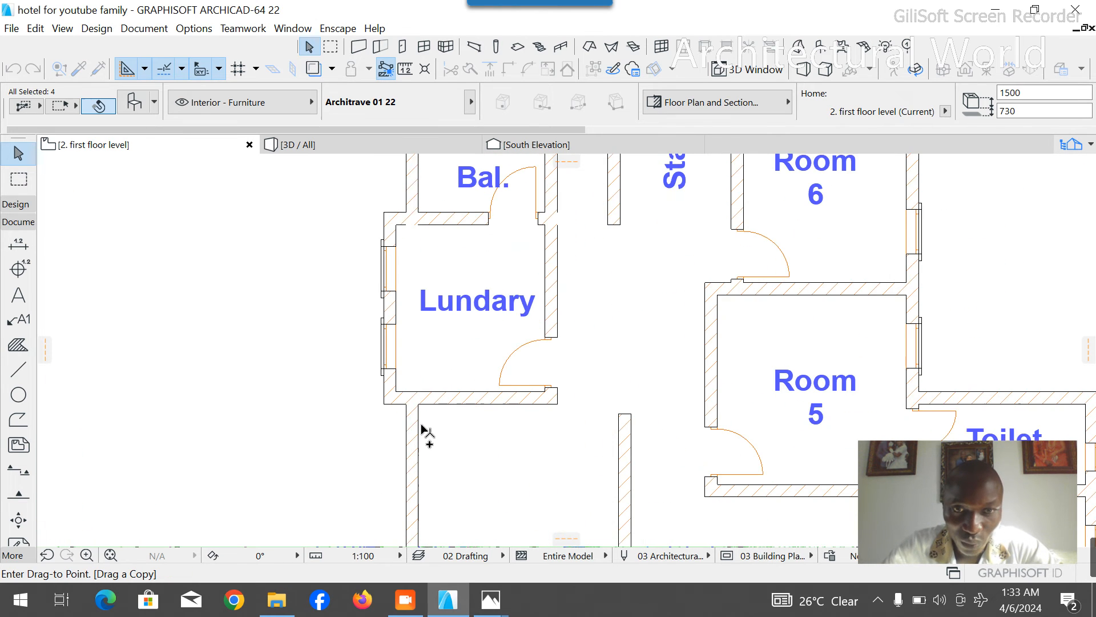
click(418, 421)
scroll(429, 350, down, 4)
scroll(423, 363, up, 4)
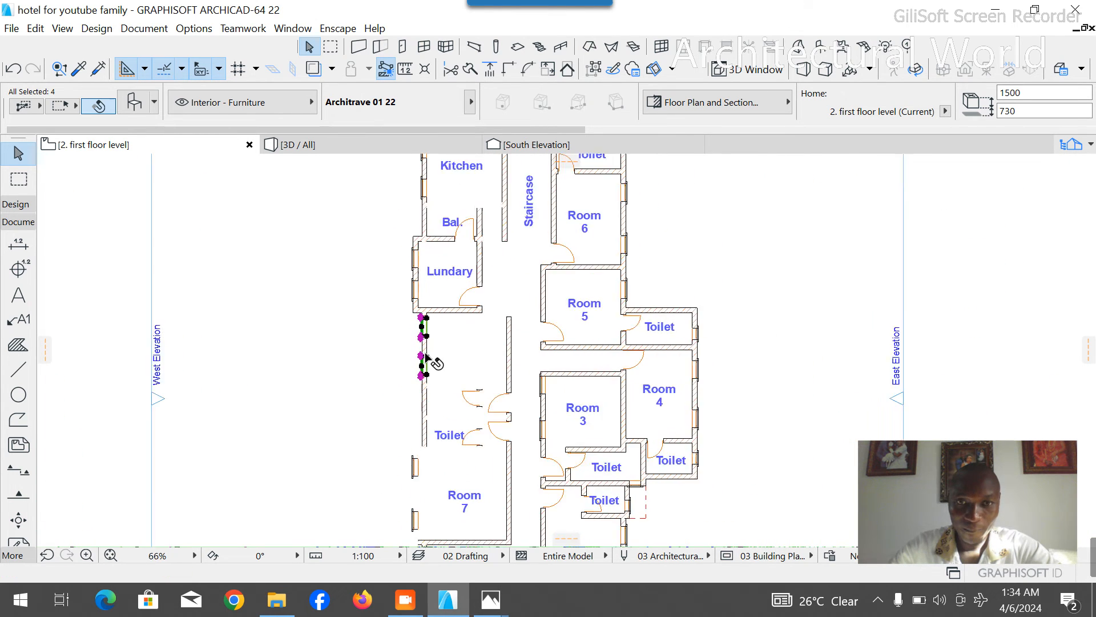
click(345, 378)
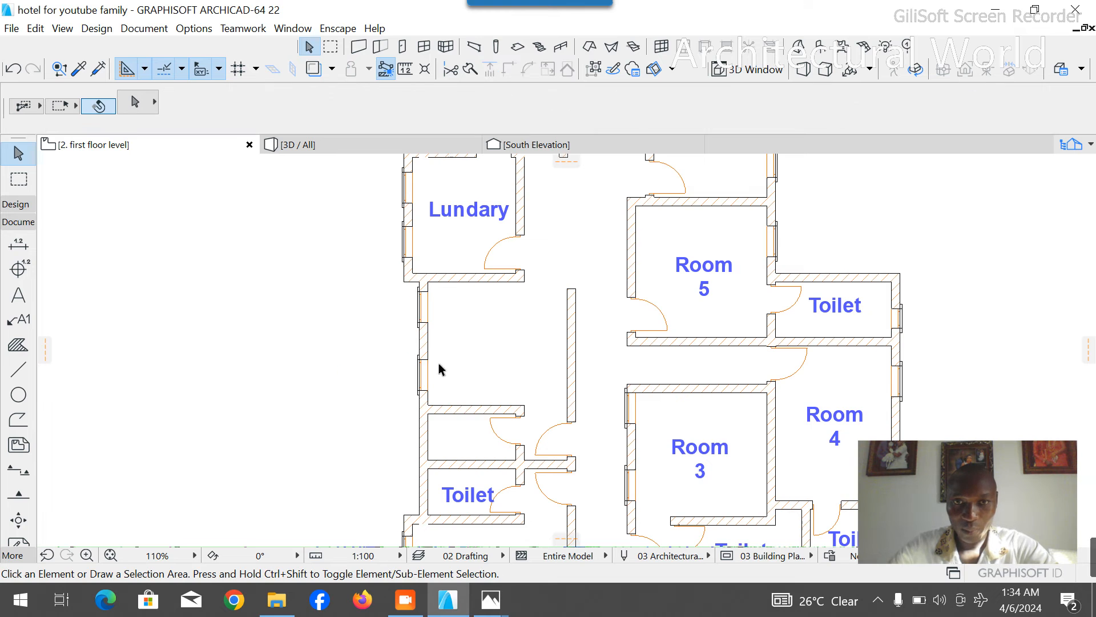
- Stretch the wall between the Lundary and the former Bar eastwards, past the line of the corridor wall
scroll(489, 325, down, 2)
scroll(479, 288, up, 4)
click(466, 329)
click(447, 325)
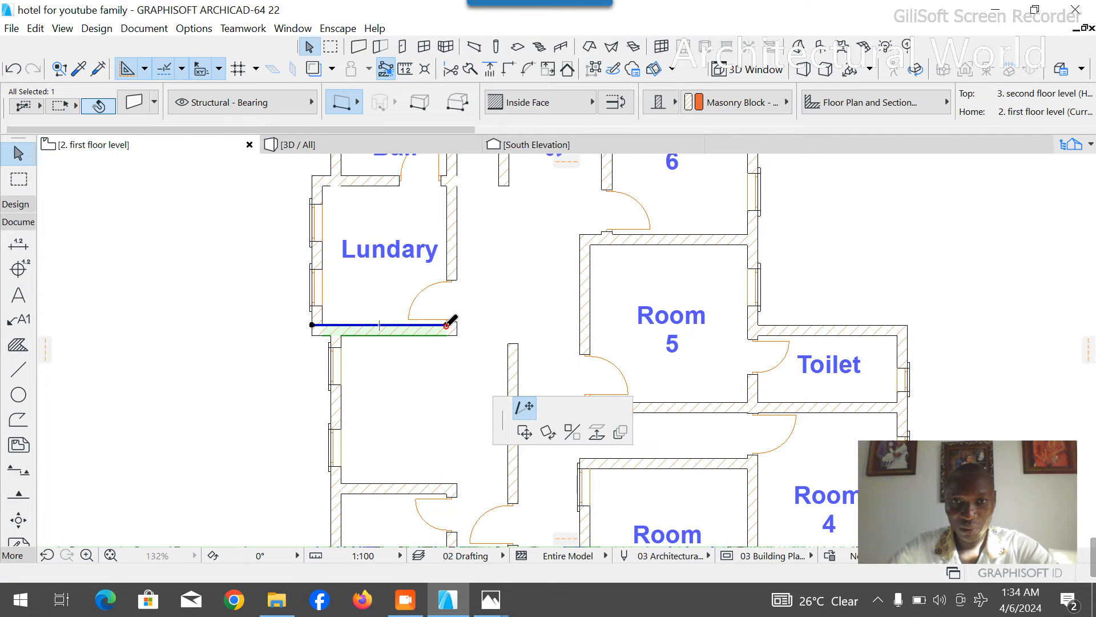
click(537, 323)
- Extend the corridor wall north past the Lundary to meet the end of the northern Staircase's west wall, about 13490 mm long overall
click(514, 378)
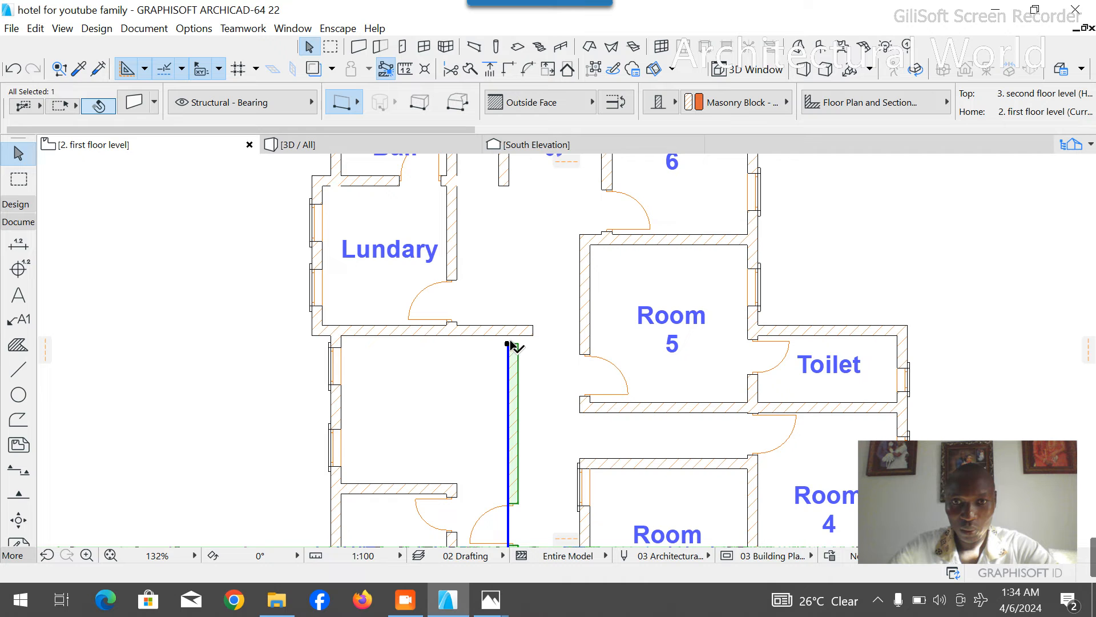
click(508, 344)
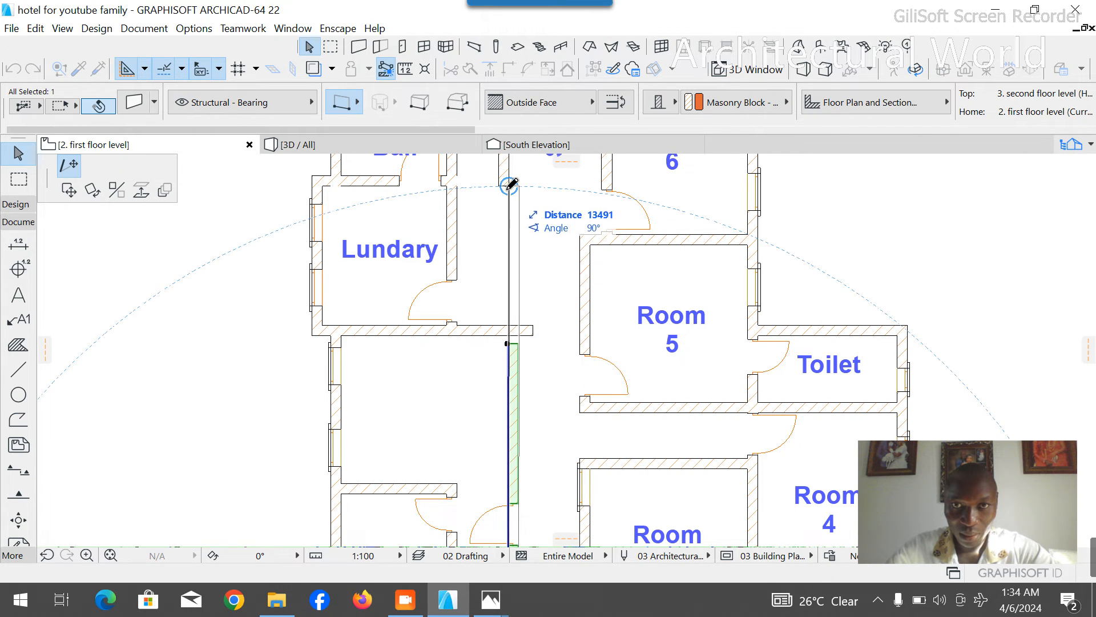
scroll(508, 180, up, 5)
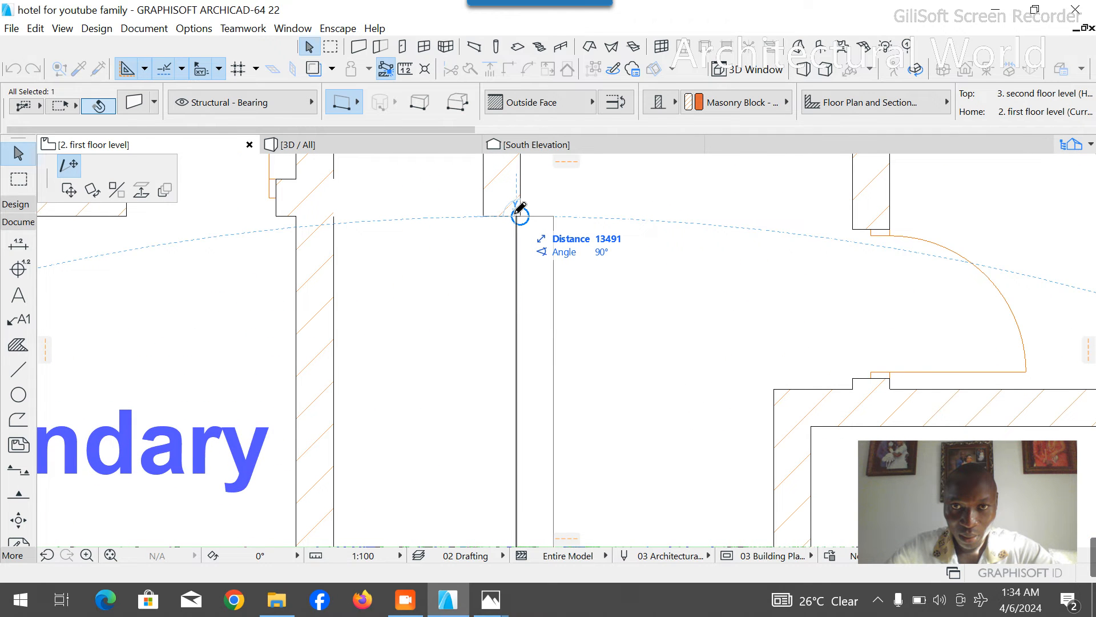
click(516, 215)
key(Escape)
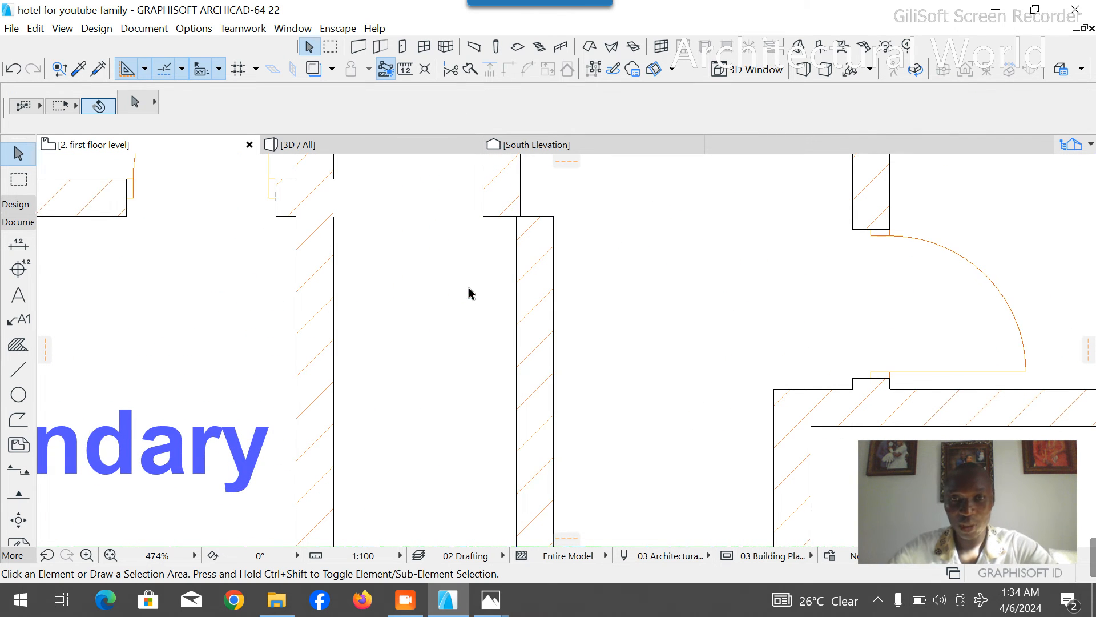
- Trim the wall end south of the Lundary that overhangs into the corridor east of the extended corridor wall
scroll(468, 287, down, 7)
scroll(484, 275, down, 3)
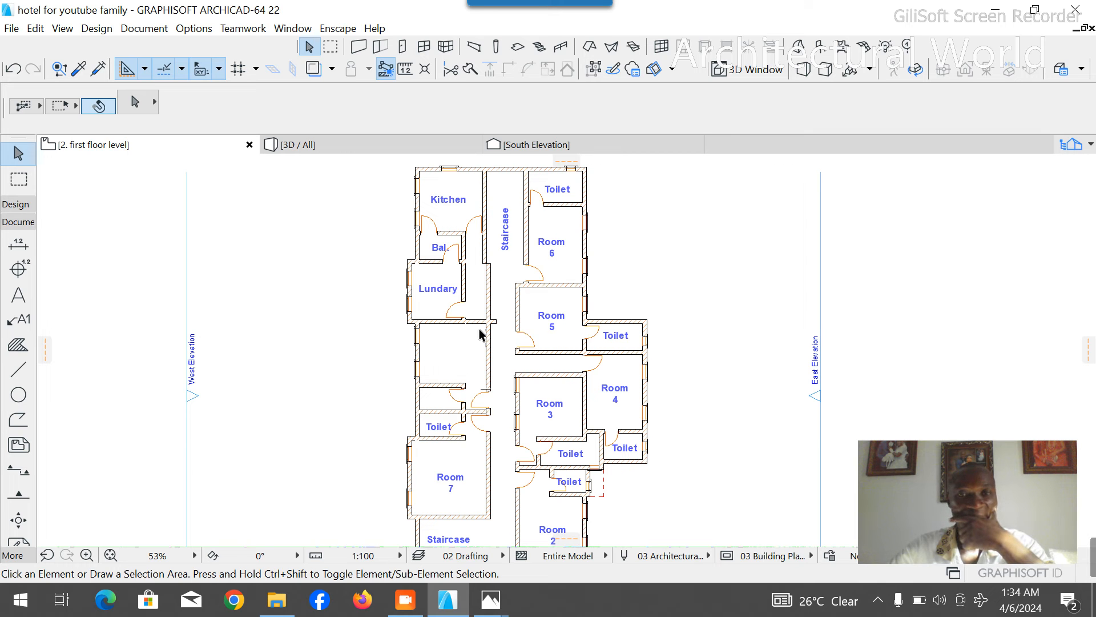
scroll(490, 236, up, 5)
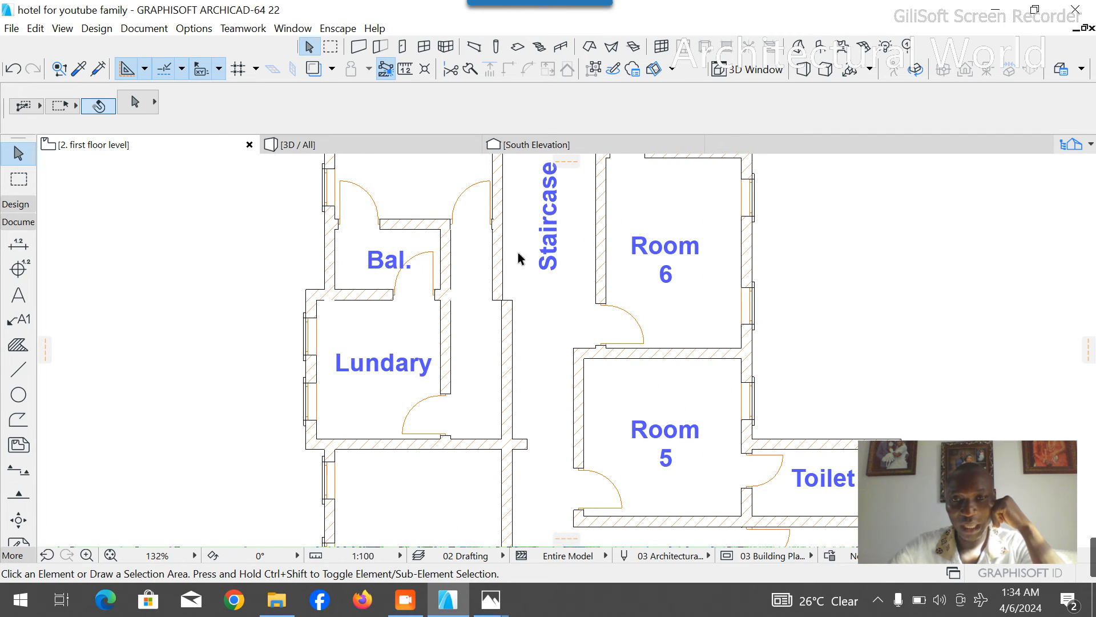
scroll(518, 254, down, 5)
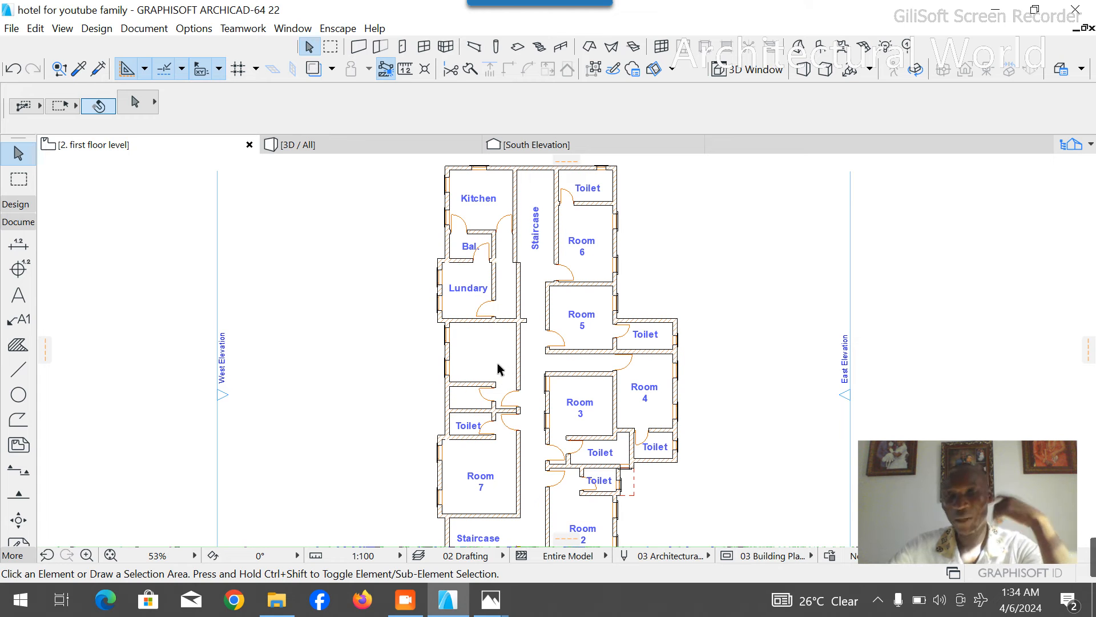
scroll(499, 339, up, 6)
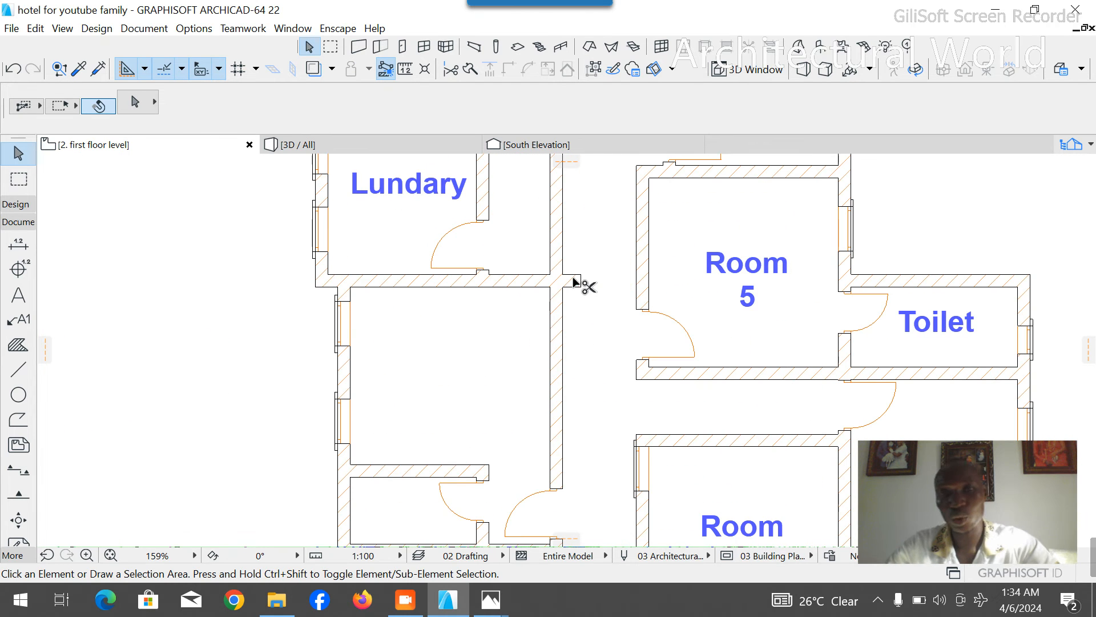
scroll(503, 234, down, 4)
scroll(505, 234, down, 6)
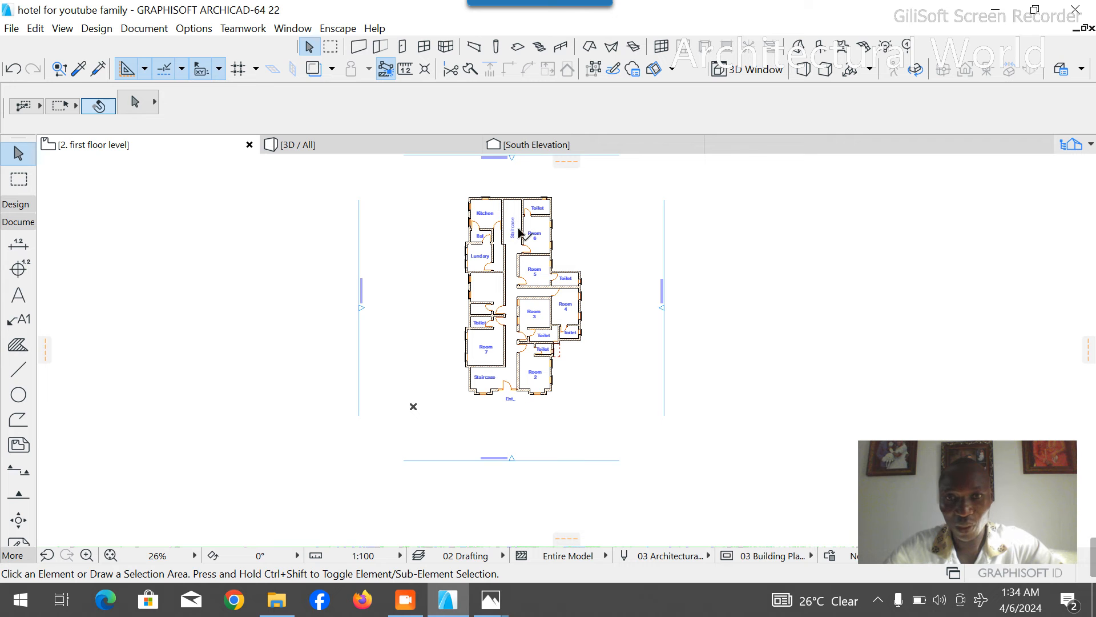
- Copy the Room 7 label about 7050 mm north into the former Bar and change its text to Room 8
scroll(489, 232, up, 4)
scroll(512, 243, down, 4)
scroll(523, 370, up, 4)
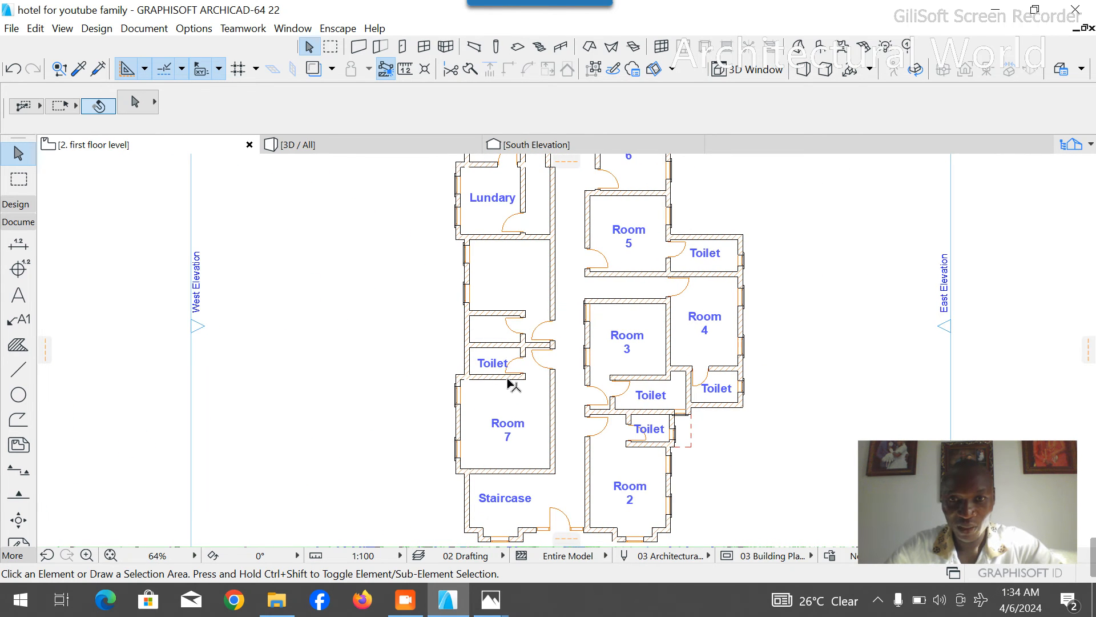
scroll(498, 379, up, 2)
click(511, 454)
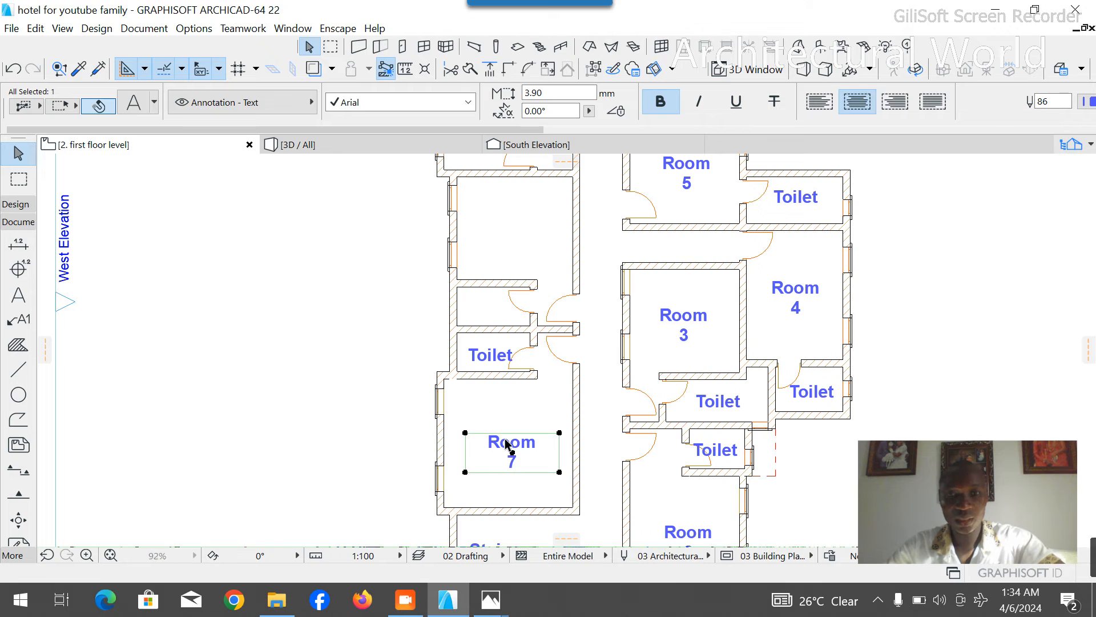
click(511, 455)
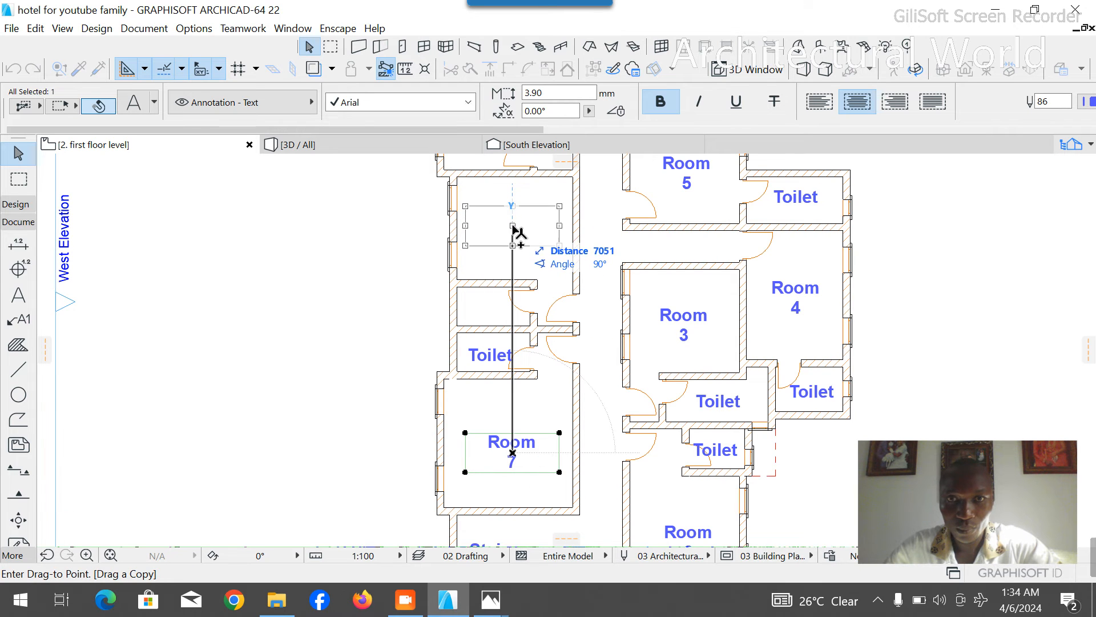
click(513, 226)
double_click(532, 237)
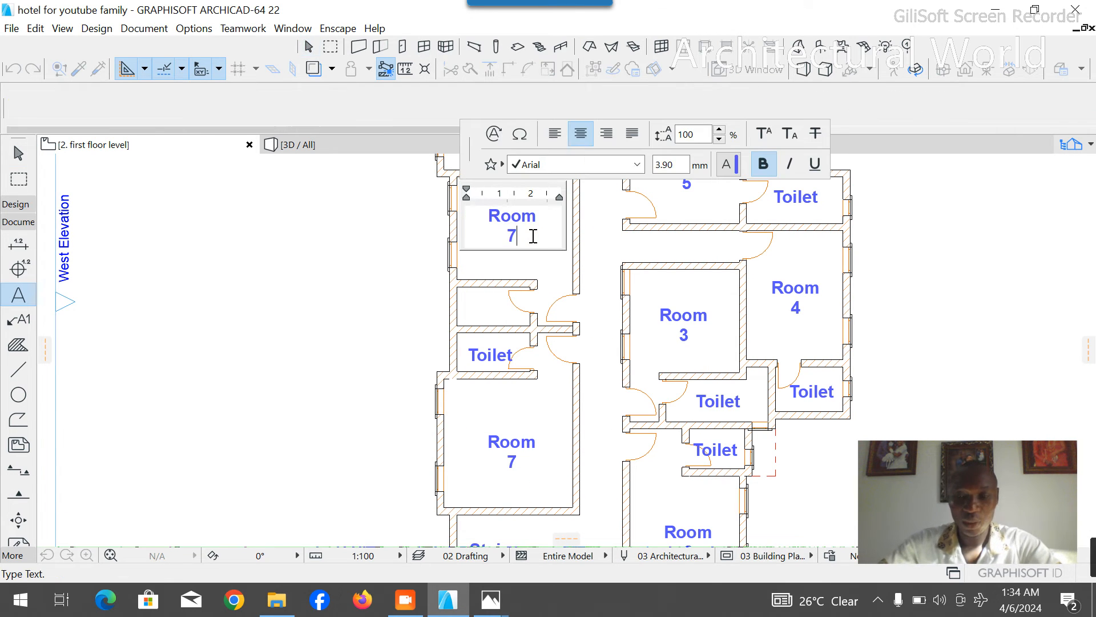
click(491, 311)
- Copy the Toilet label of Room 7 about 1560 mm north into the unlabelled toilet of Room 8
click(491, 355)
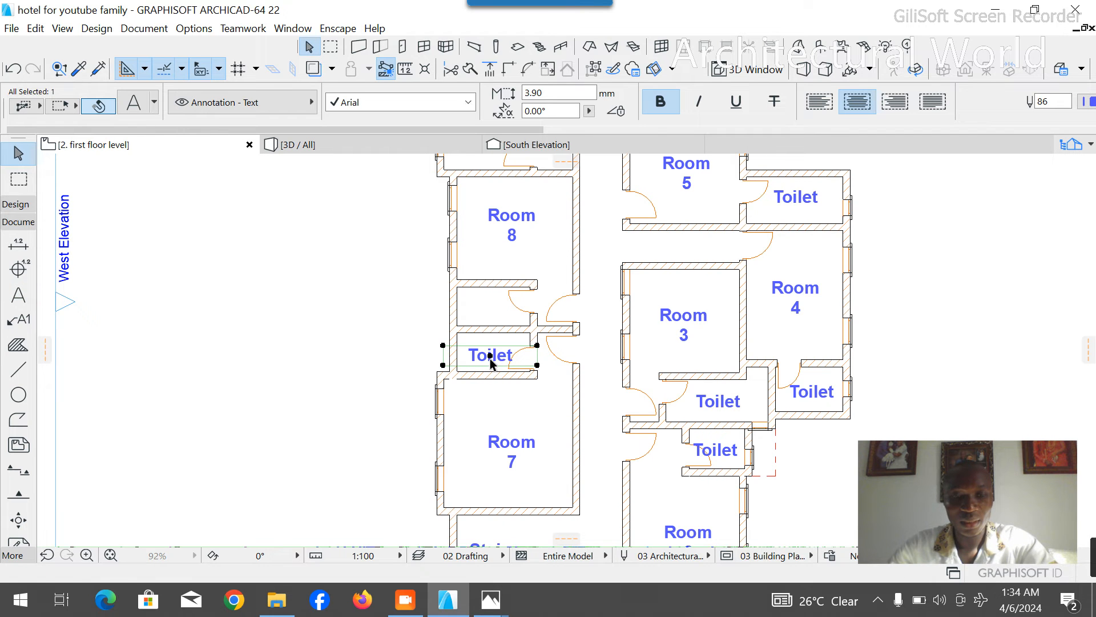
key(ctrl+shift+d)
click(491, 354)
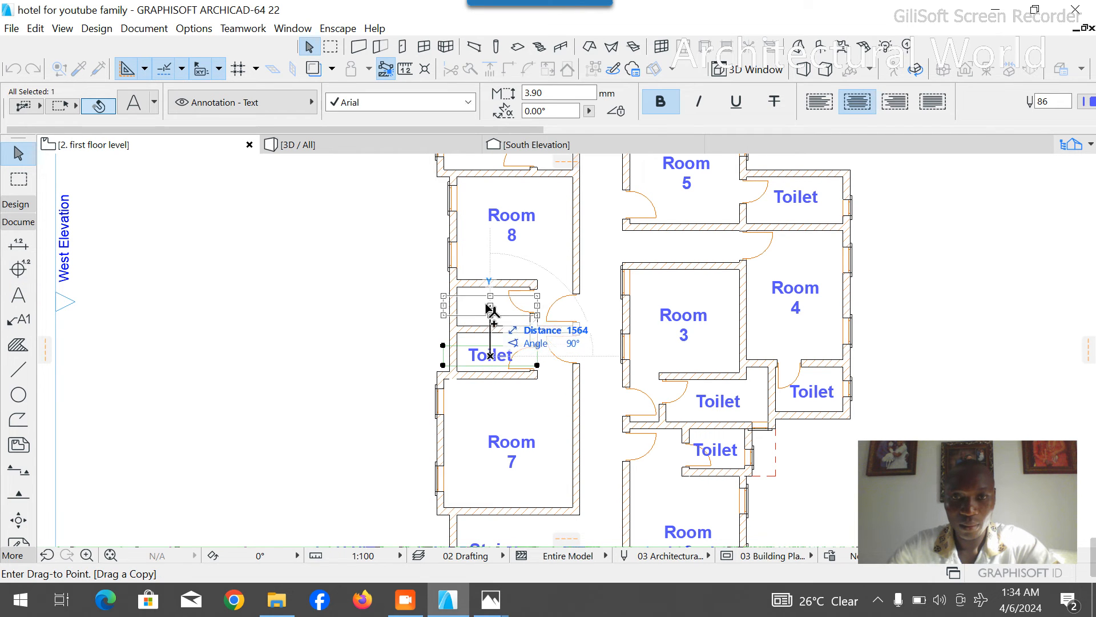
click(491, 306)
click(423, 255)
scroll(472, 347, down, 5)
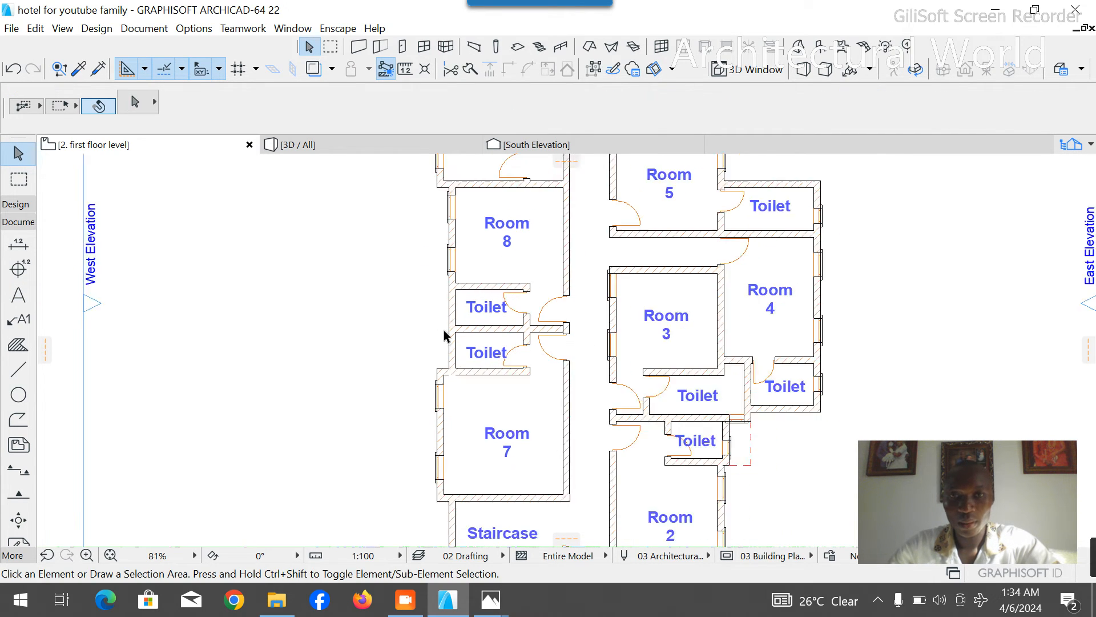
scroll(471, 346, up, 4)
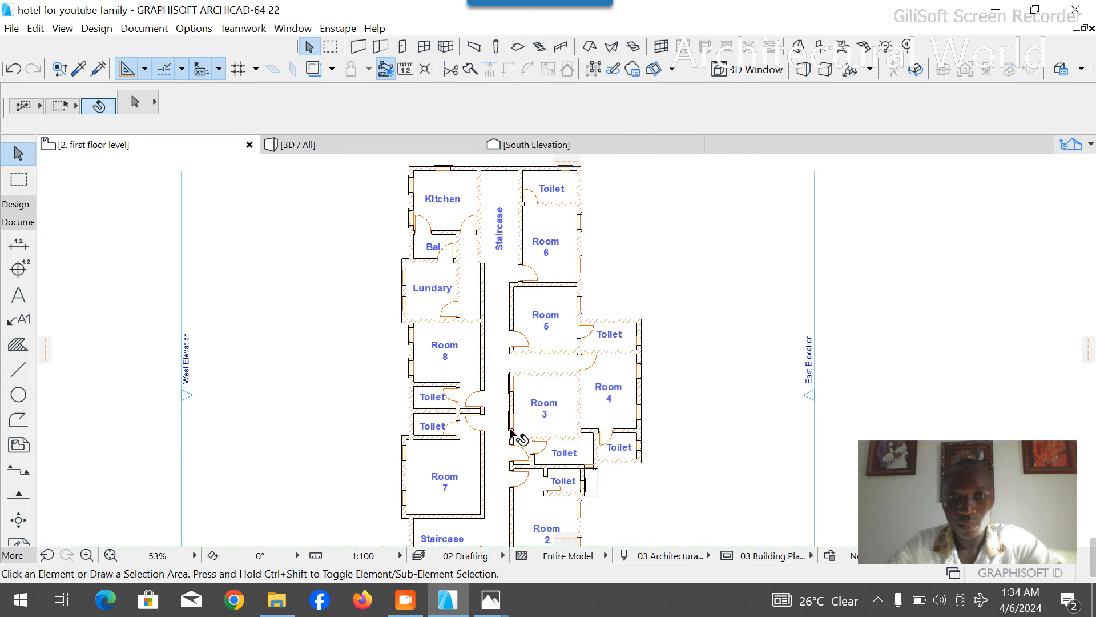
- Delete the partition wall east of the Lundary and Bal., the wall between Kitchen and Bal., and the Lundary label
scroll(503, 274, down, 4)
scroll(482, 286, up, 4)
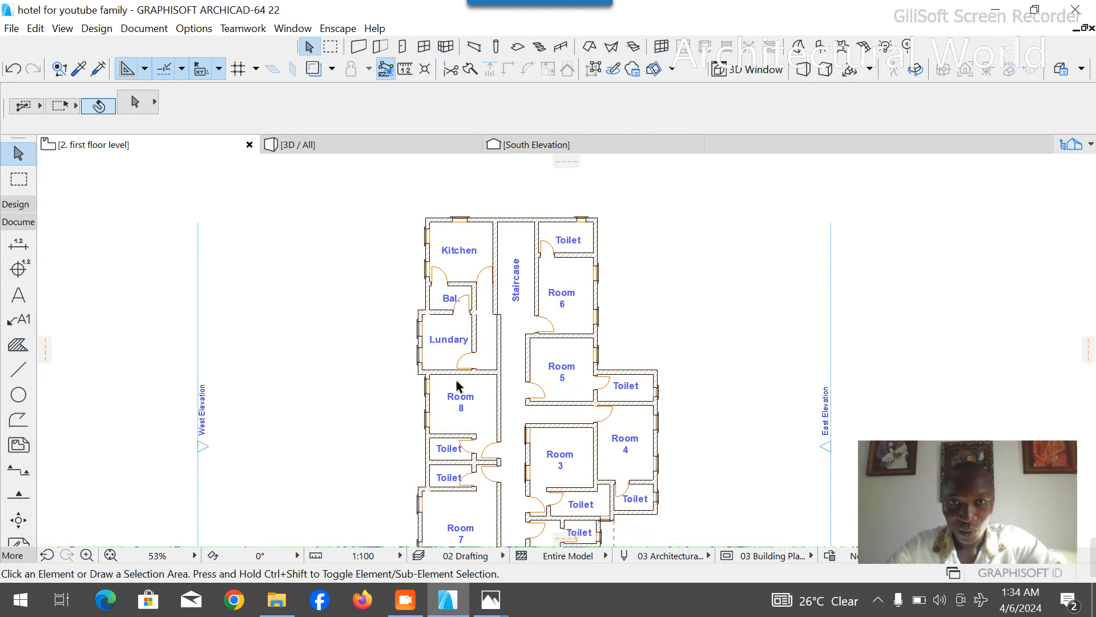
scroll(457, 379, up, 2)
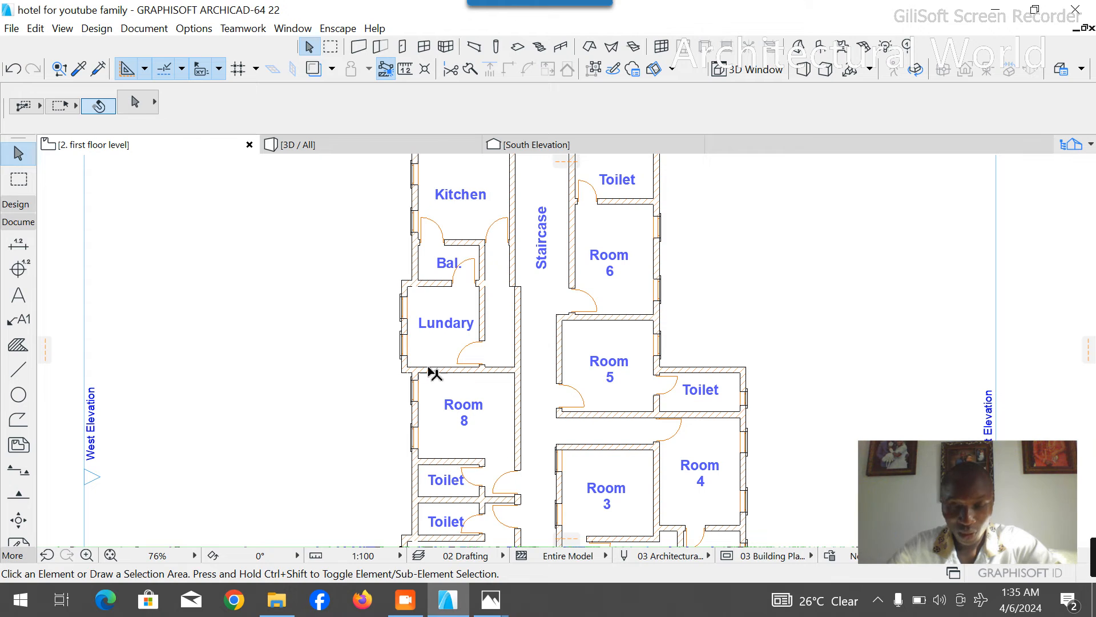
scroll(473, 372, up, 1)
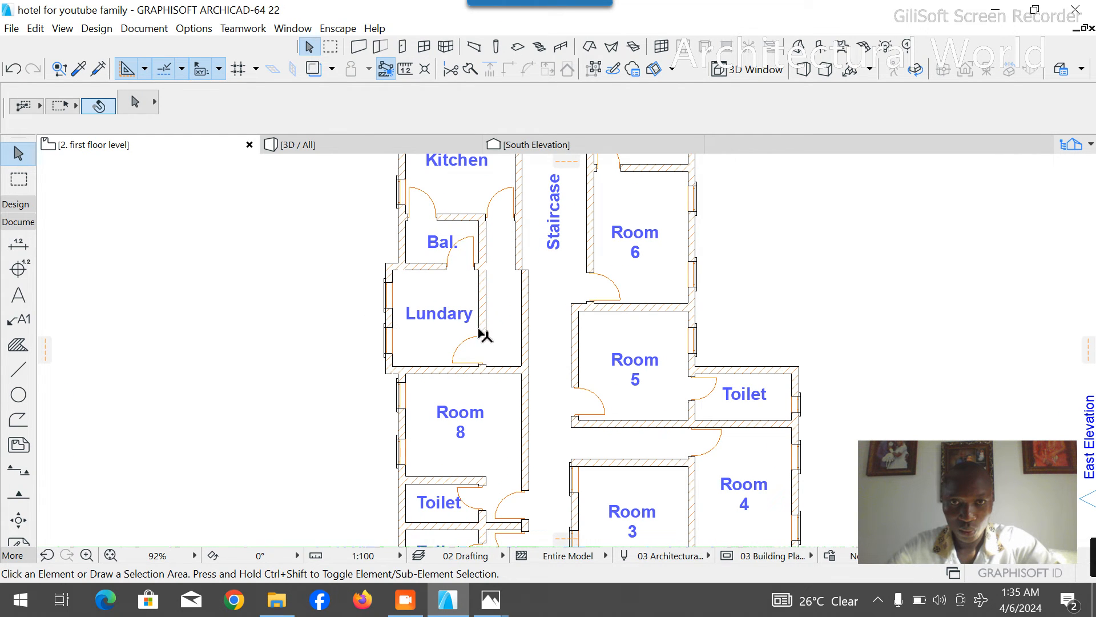
click(491, 296)
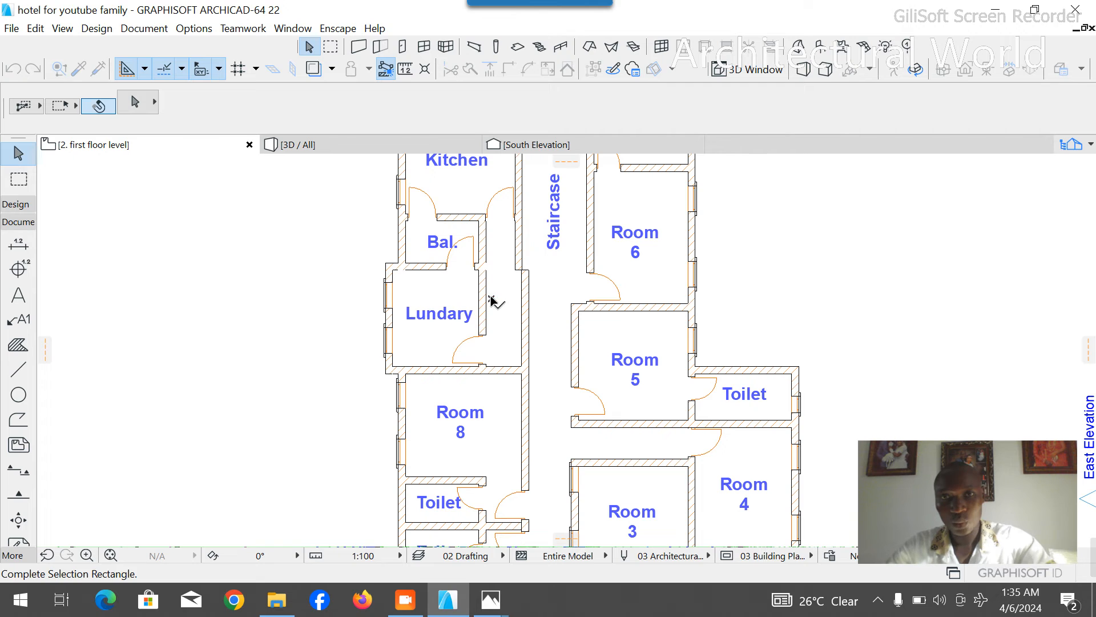
click(486, 313)
key(Delete)
click(470, 218)
key(Delete)
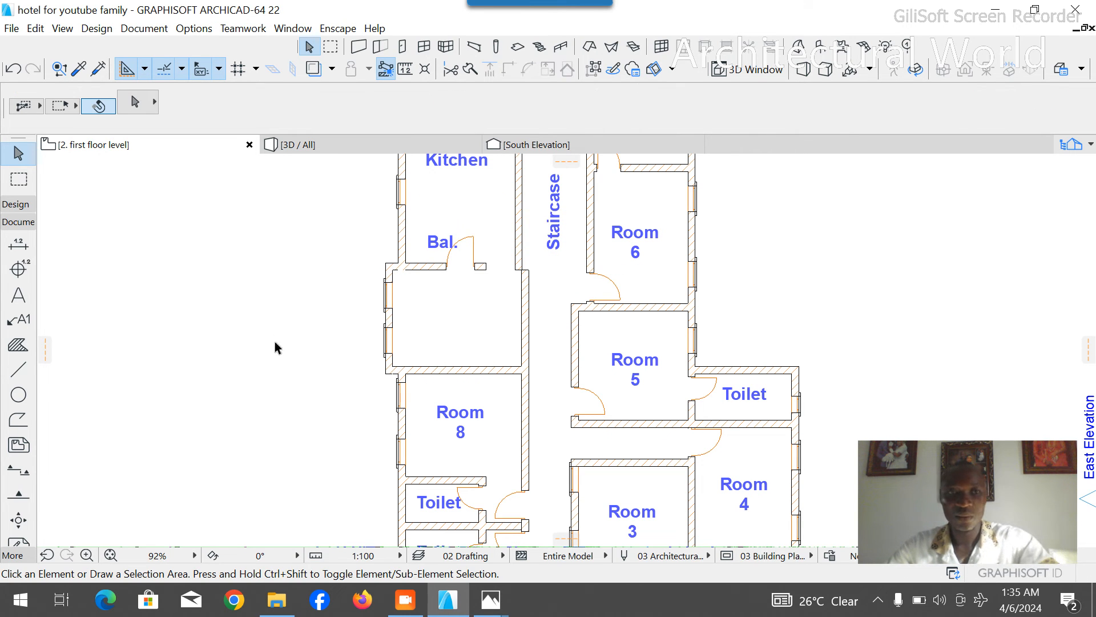
- Draw a dashed guide line from the former Lundary's inner southwest corner north along the west wall, continuing east past the corridor wall
click(19, 369)
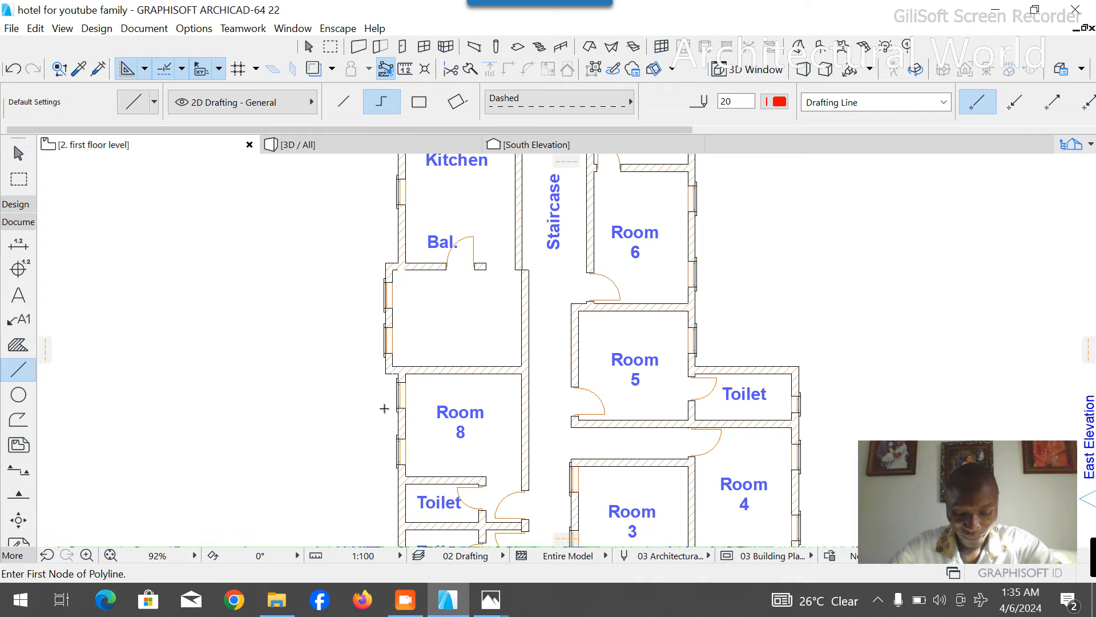
click(398, 366)
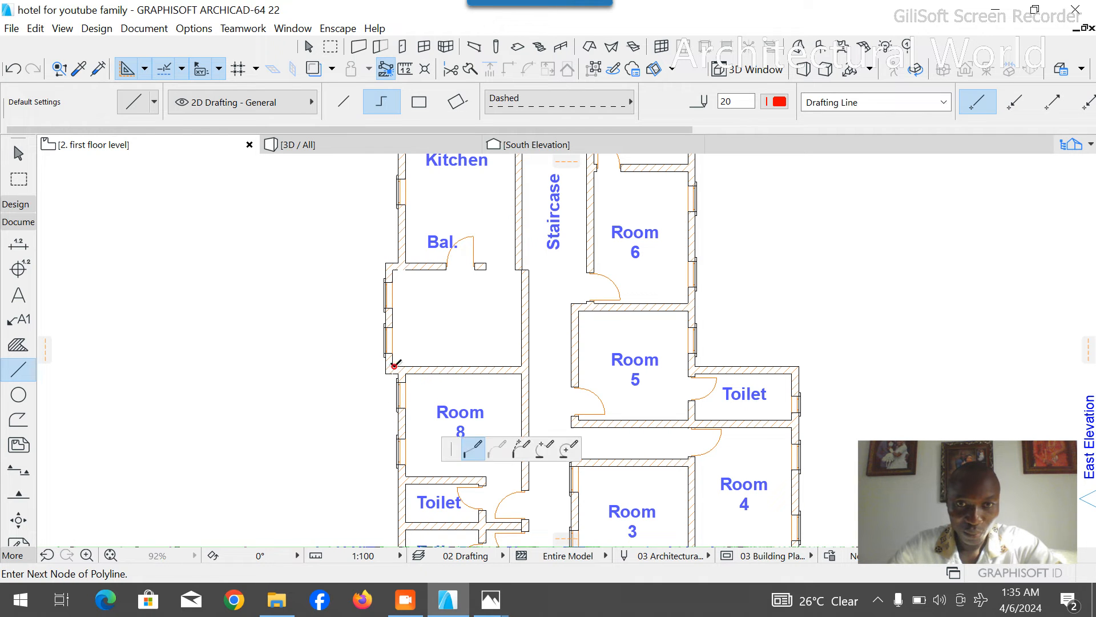
double_click(398, 361)
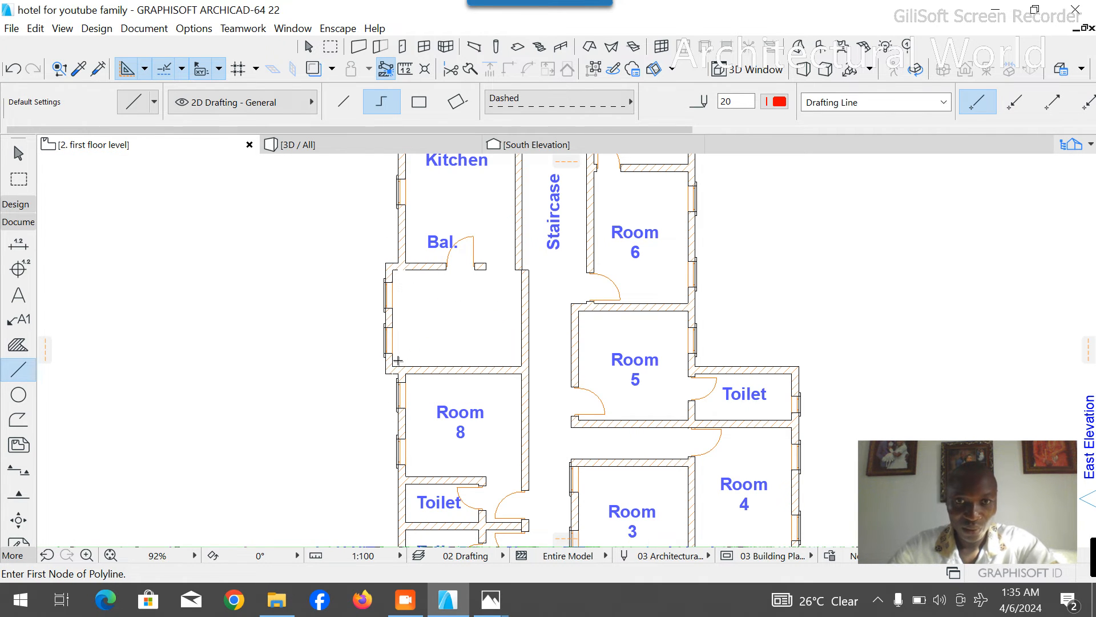
click(393, 366)
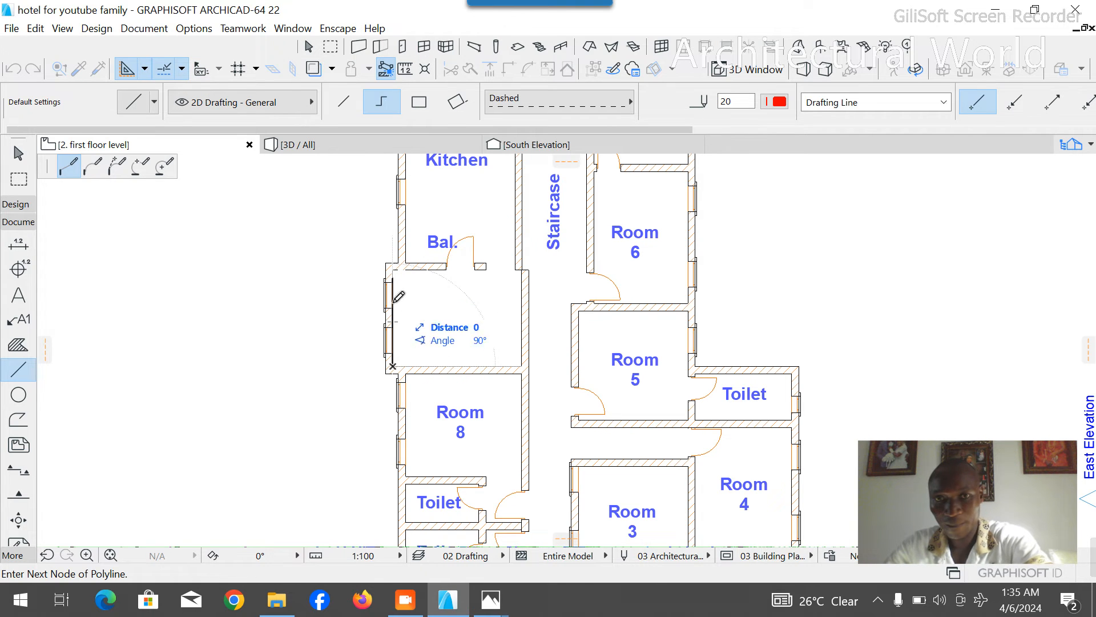
click(393, 301)
right_click(553, 303)
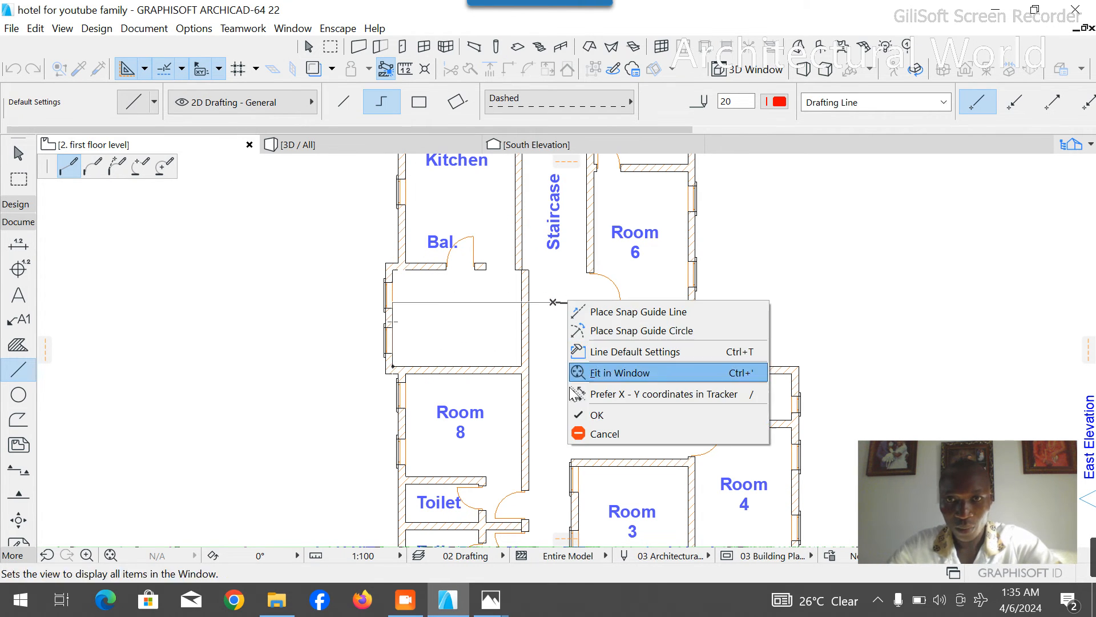
click(588, 413)
- Copy the wall with the door south of Bal. southward so its inner face lies on the dashed guide line
click(440, 270)
scroll(394, 266, up, 5)
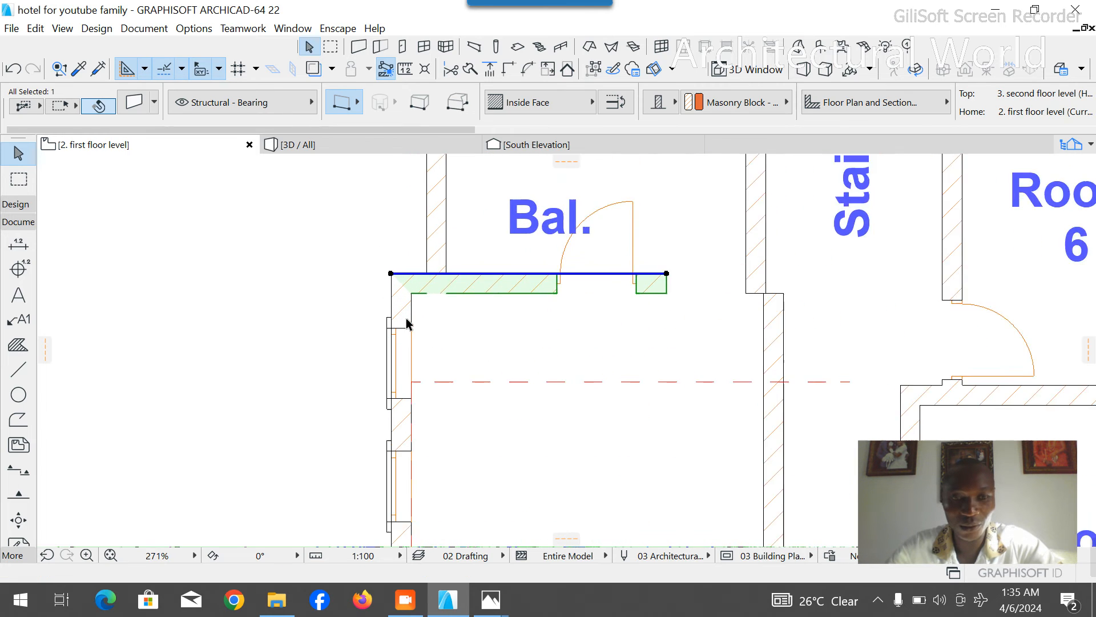
key(ctrl+shift+d)
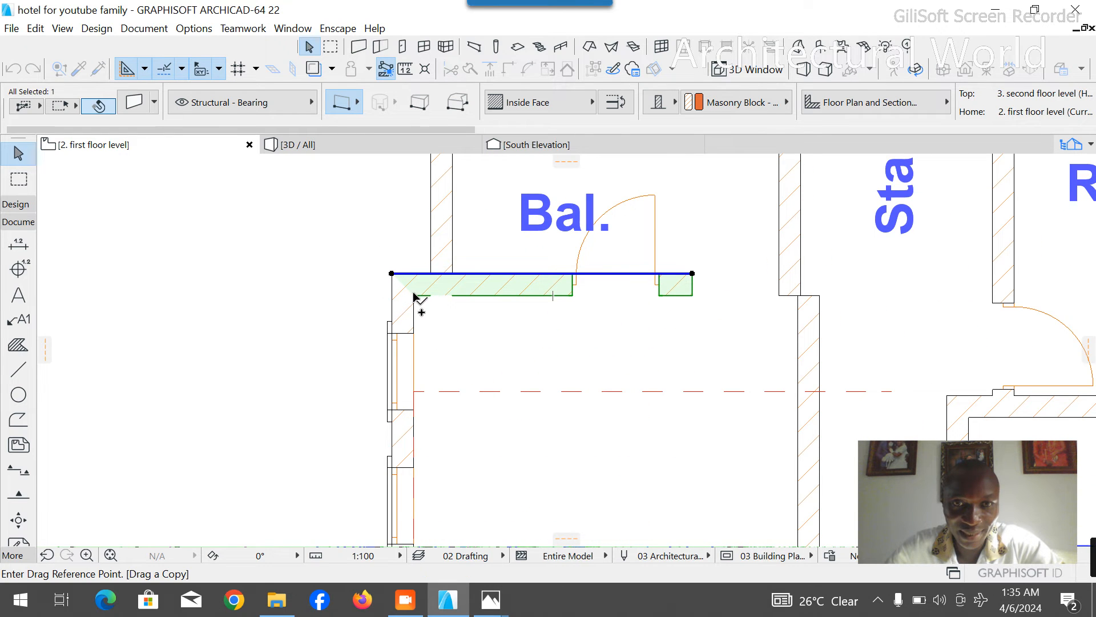
click(414, 296)
click(415, 391)
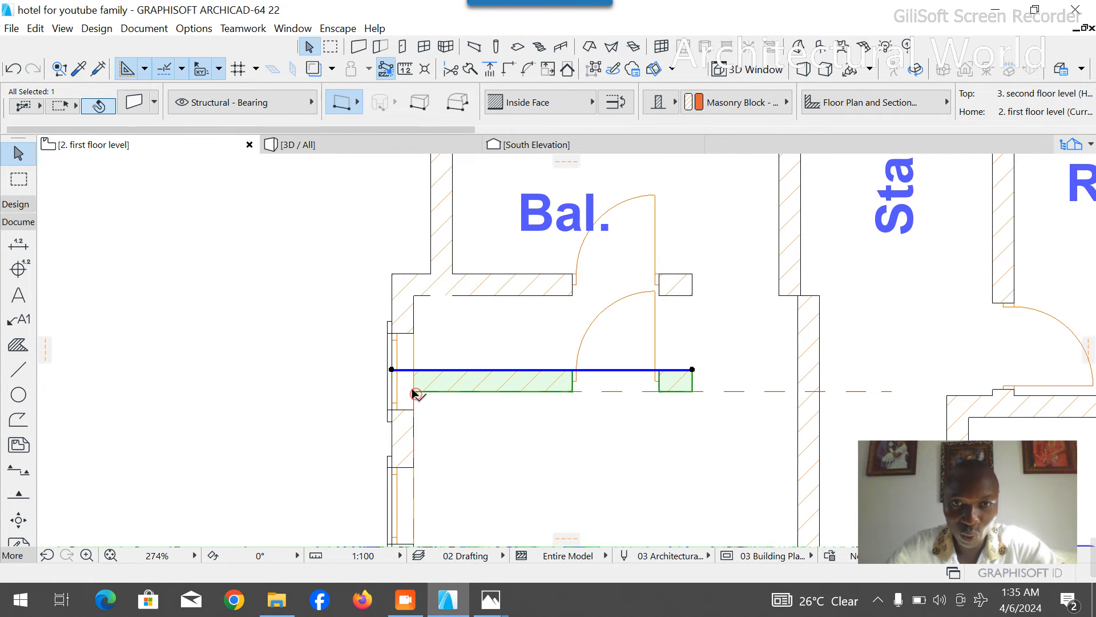
key(Escape)
- Stretch the copied wall's east end to the corridor wall, about 4220 mm long overall
click(691, 388)
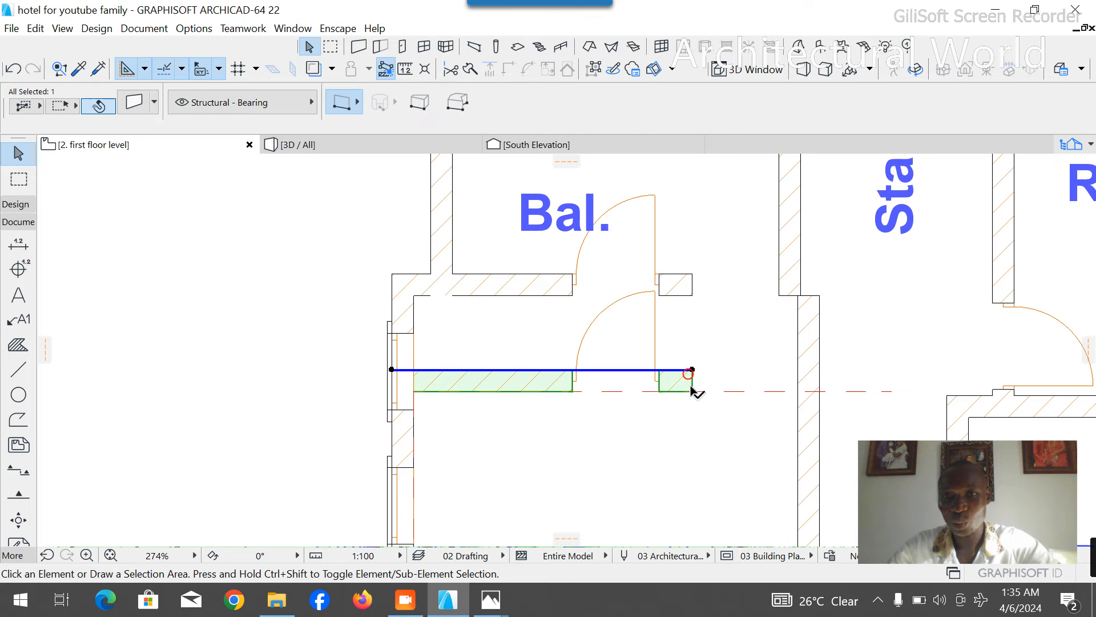
click(692, 371)
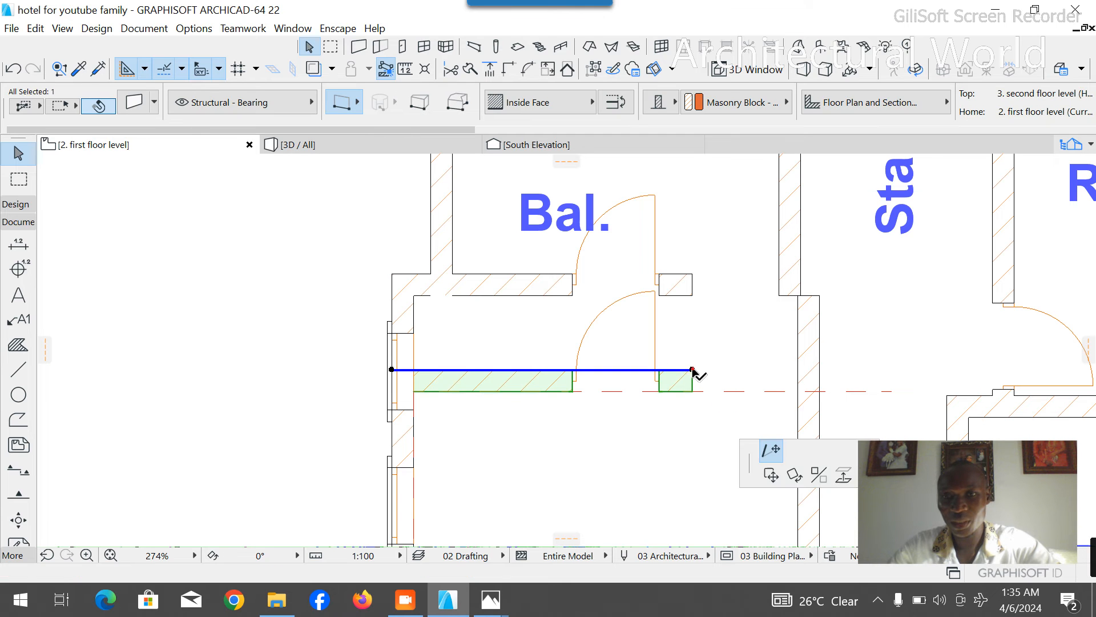
click(799, 369)
key(Escape)
- Delete the door in the copied wall and the dashed guide line
click(659, 380)
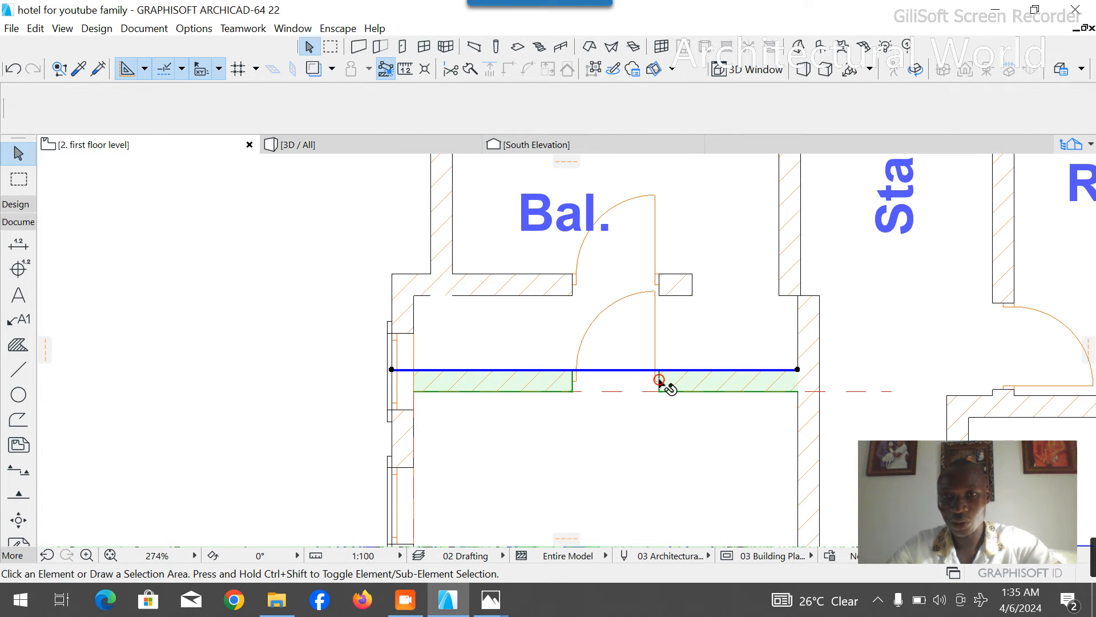
click(660, 379)
key(Escape)
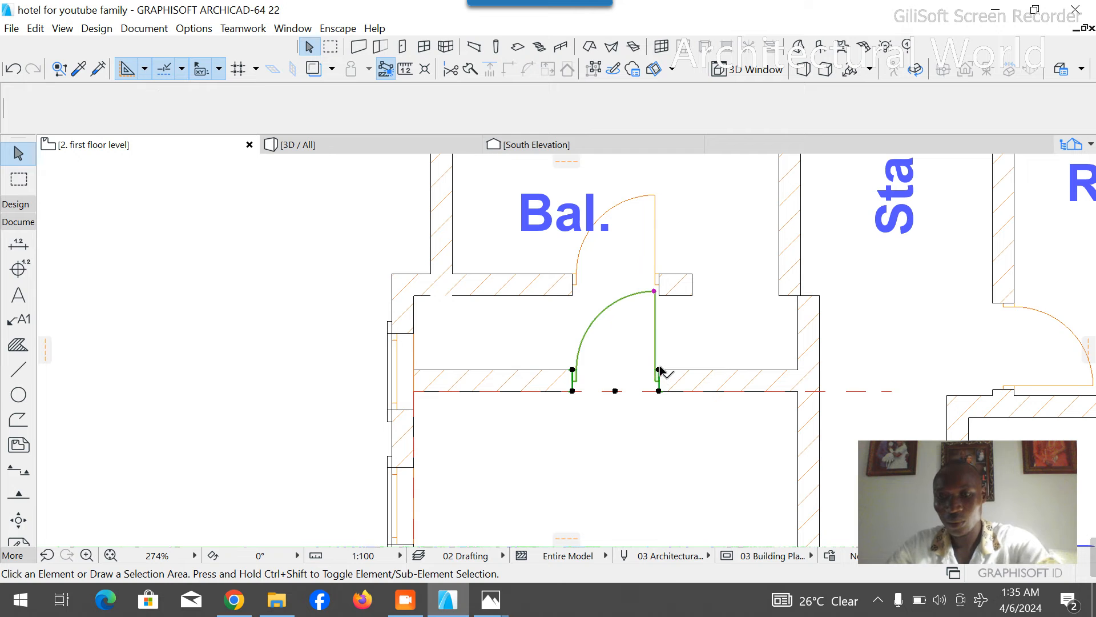
click(873, 391)
key(Escape)
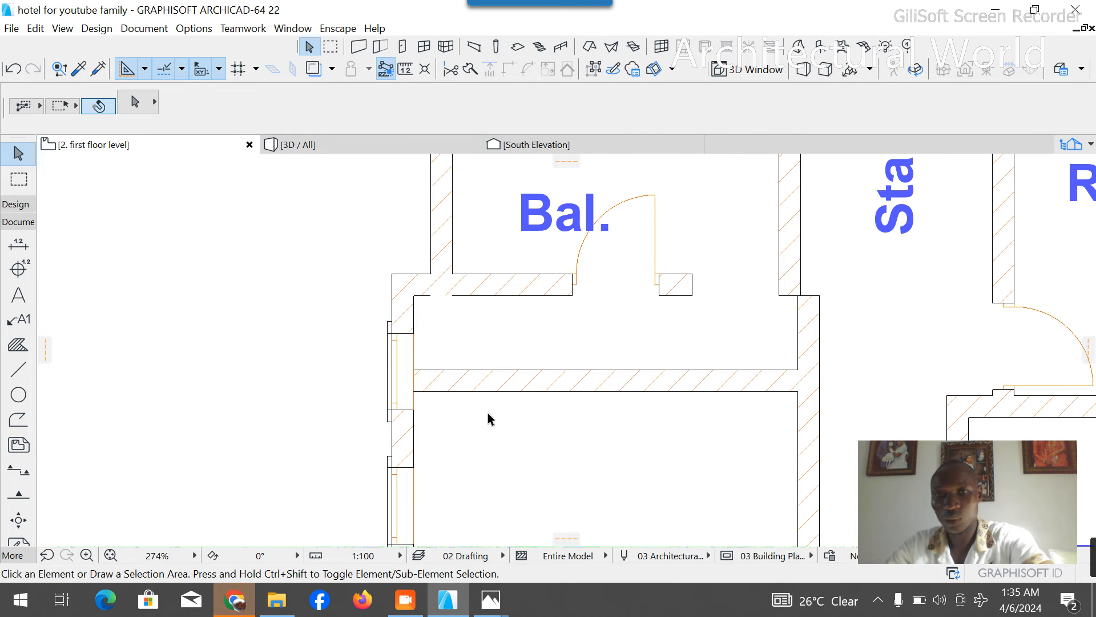
- Delete both windows in the former Lundary's west wall and the original wall with a door south of Bal
scroll(379, 245, down, 4)
scroll(383, 289, up, 3)
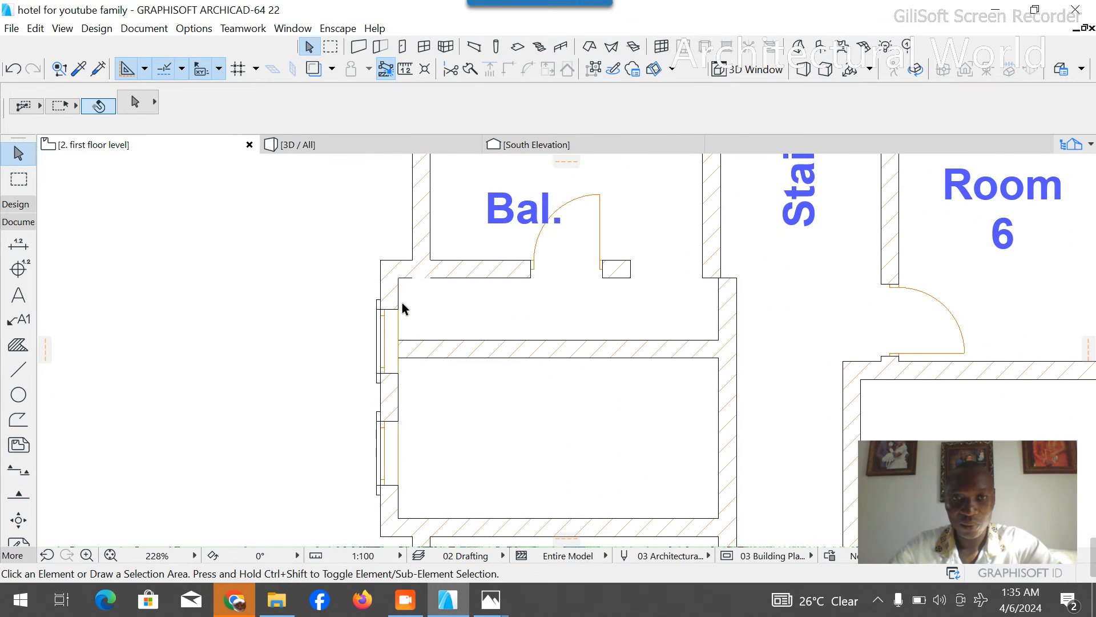
click(398, 308)
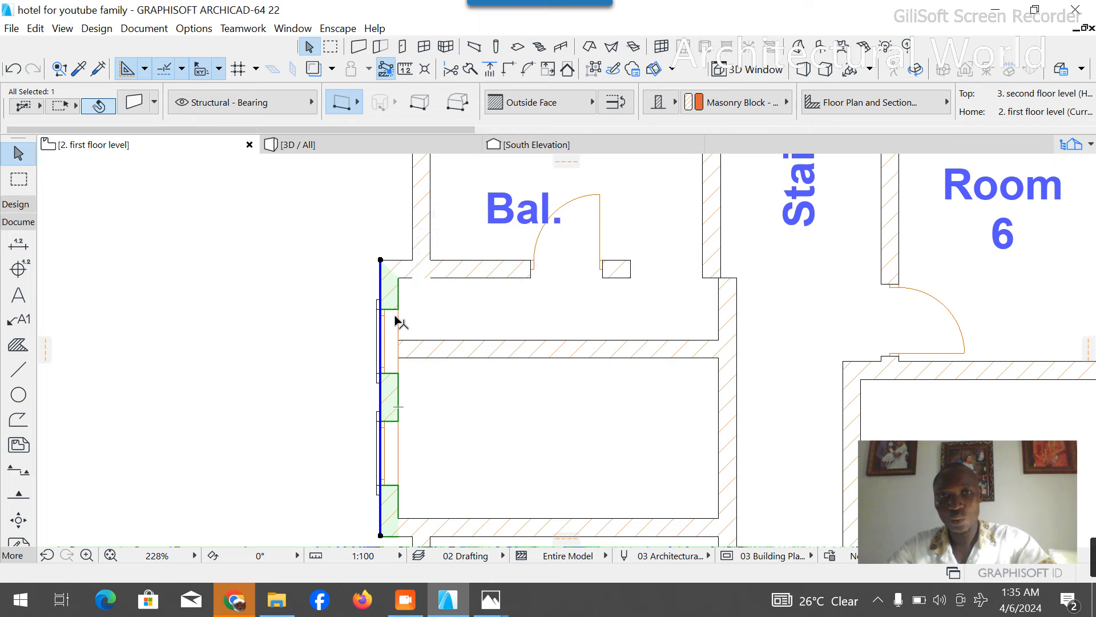
key(Escape)
click(398, 308)
key(Delete)
click(371, 304)
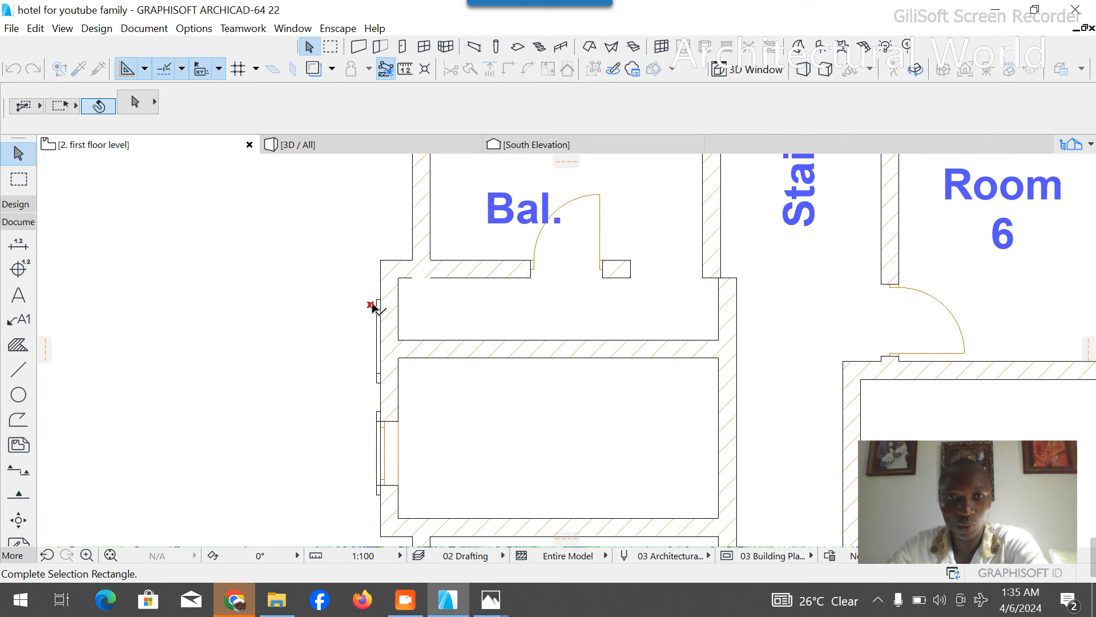
click(377, 301)
key(Escape)
click(381, 308)
key(Delete)
click(377, 418)
key(Delete)
key(Delete)
- Delete the Bal. and Kitchen labels from the merged northwest room
scroll(429, 405, down, 5)
scroll(429, 402, down, 3)
scroll(463, 274, up, 5)
scroll(491, 324, down, 3)
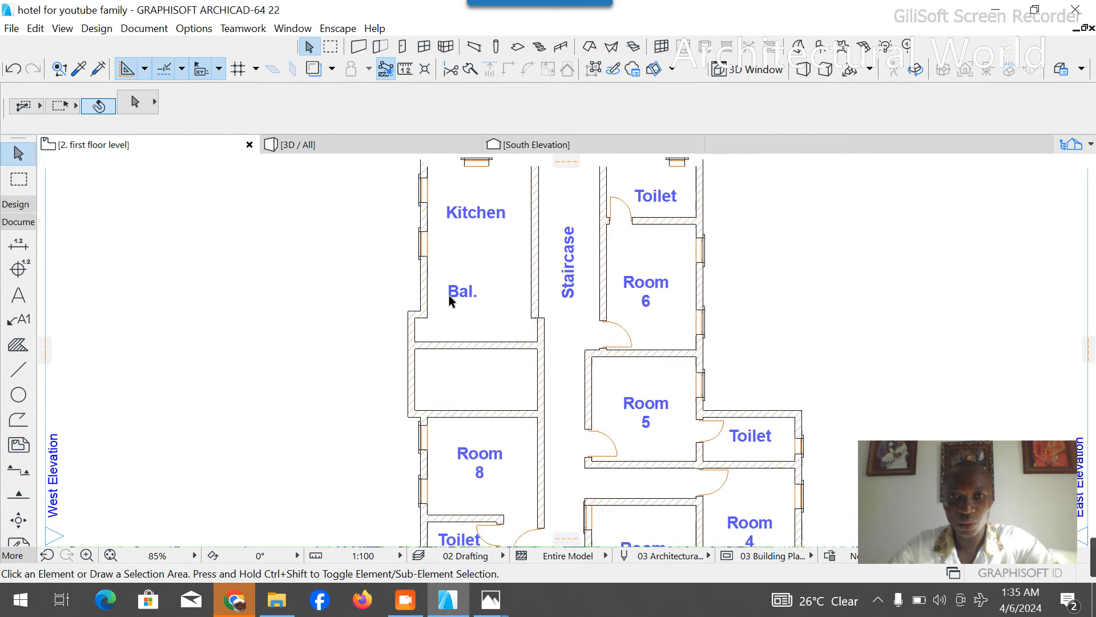
click(451, 294)
key(Delete)
click(472, 224)
key(Delete)
- Copy the Room 8 label straight north into the merged former Kitchen and change its text to Room 9
scroll(536, 340, up, 2)
scroll(536, 340, up, 2)
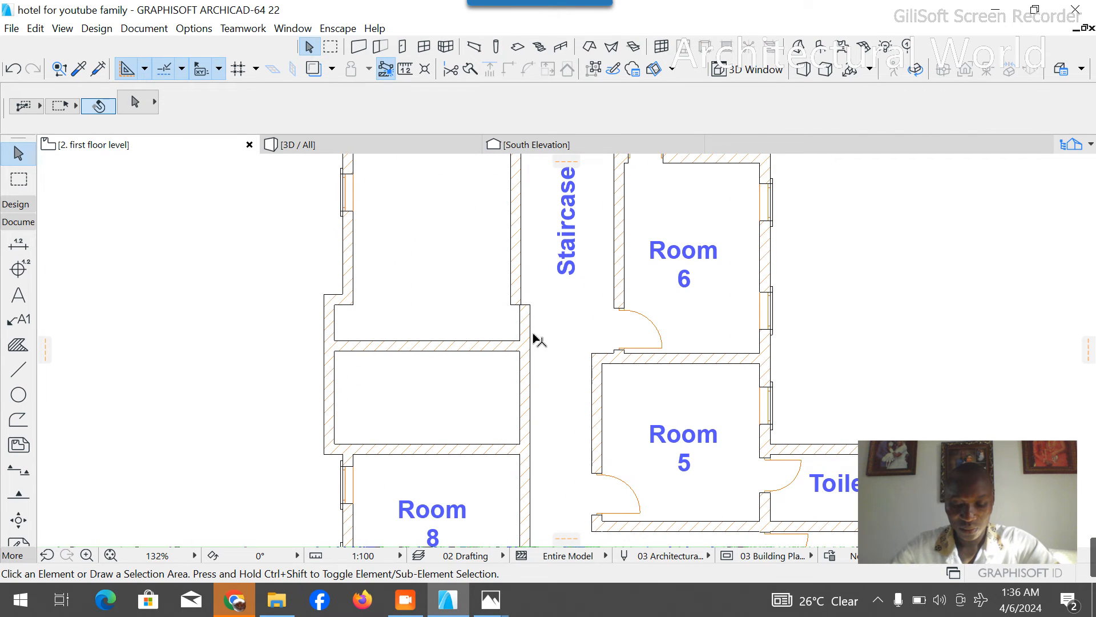
scroll(468, 308, down, 2)
click(448, 451)
key(ctrl+d)
click(443, 459)
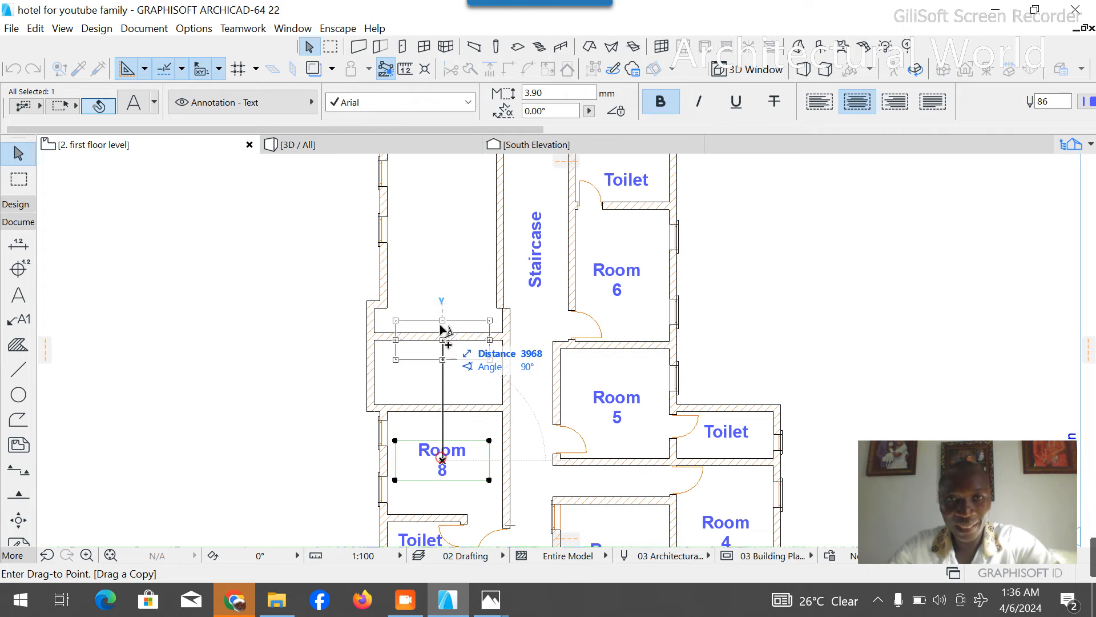
click(450, 228)
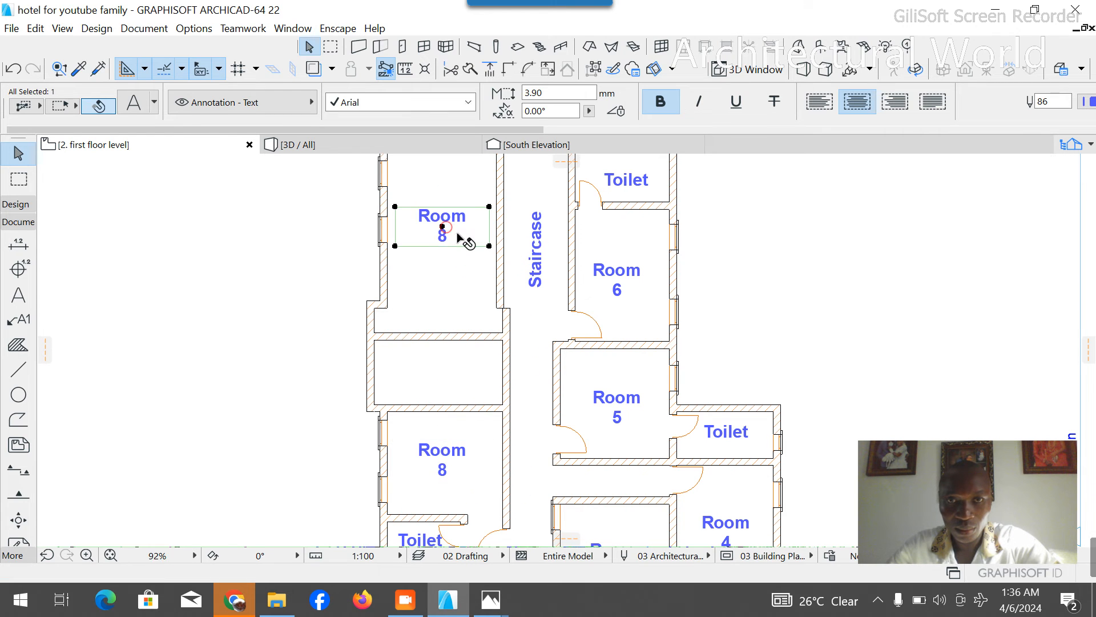
double_click(457, 236)
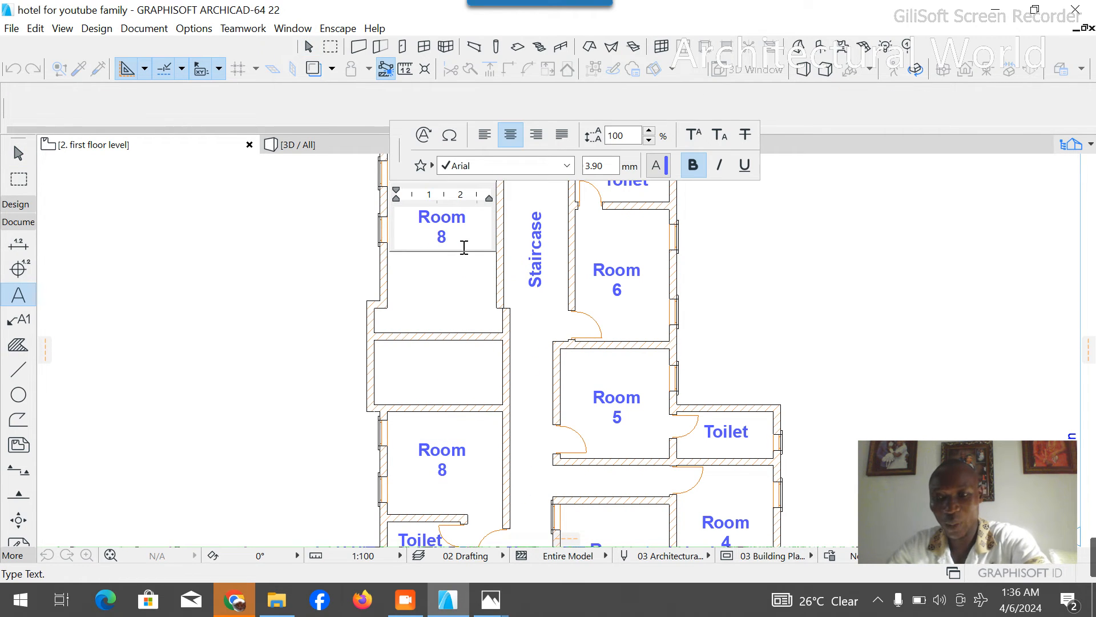
click(455, 429)
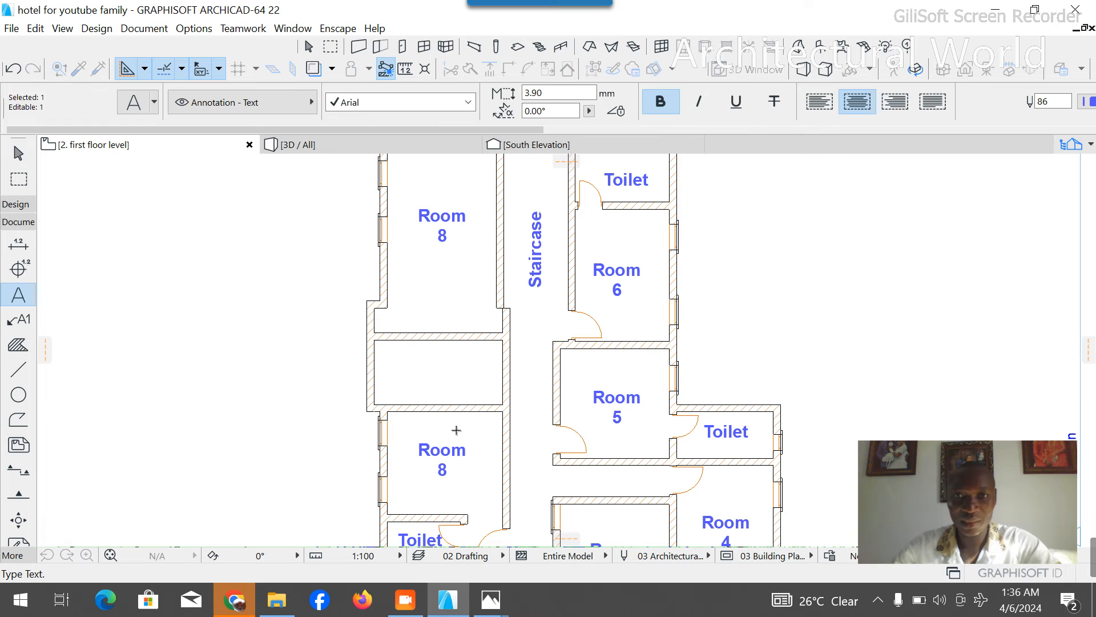
- Copy the Toilet label beside Room 5 into the closed space between Room 9 and Room 8
key(ctrl+shift+d)
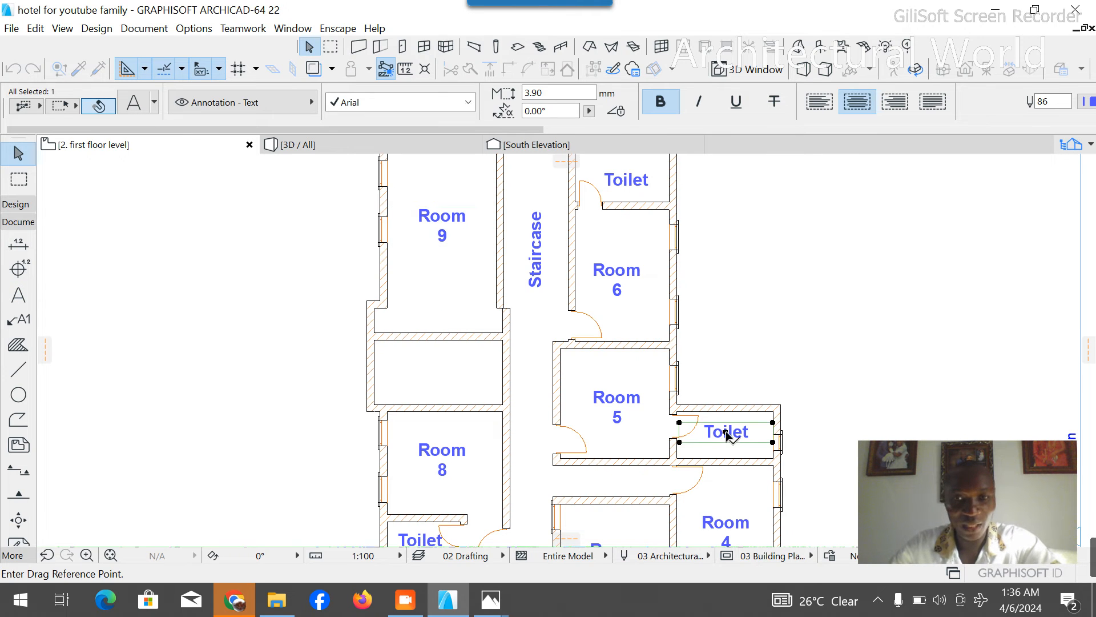
click(726, 432)
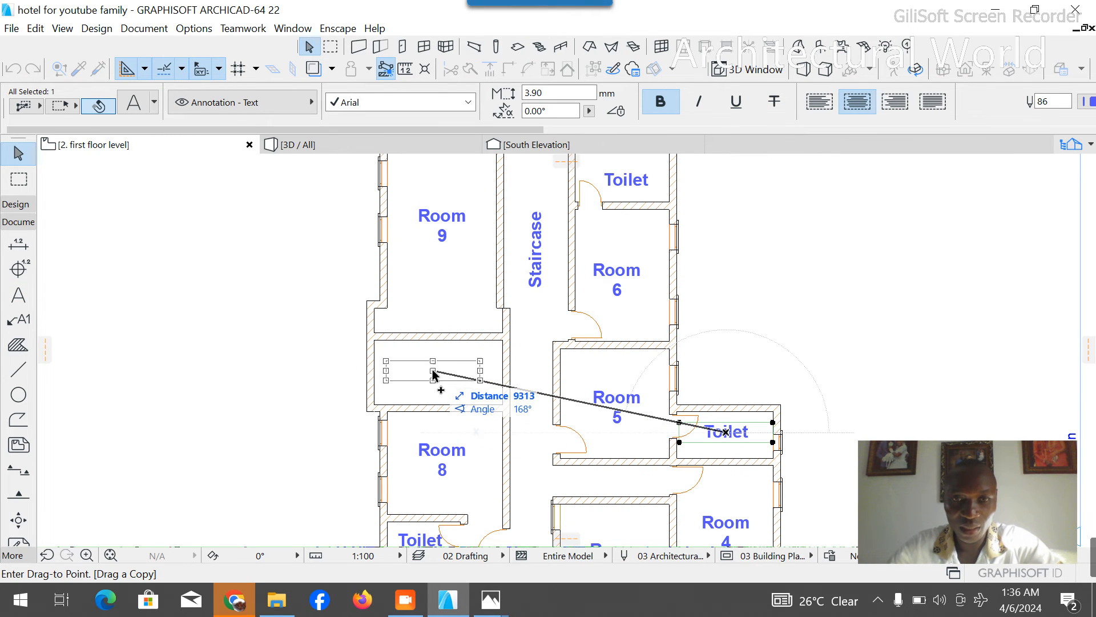
click(421, 375)
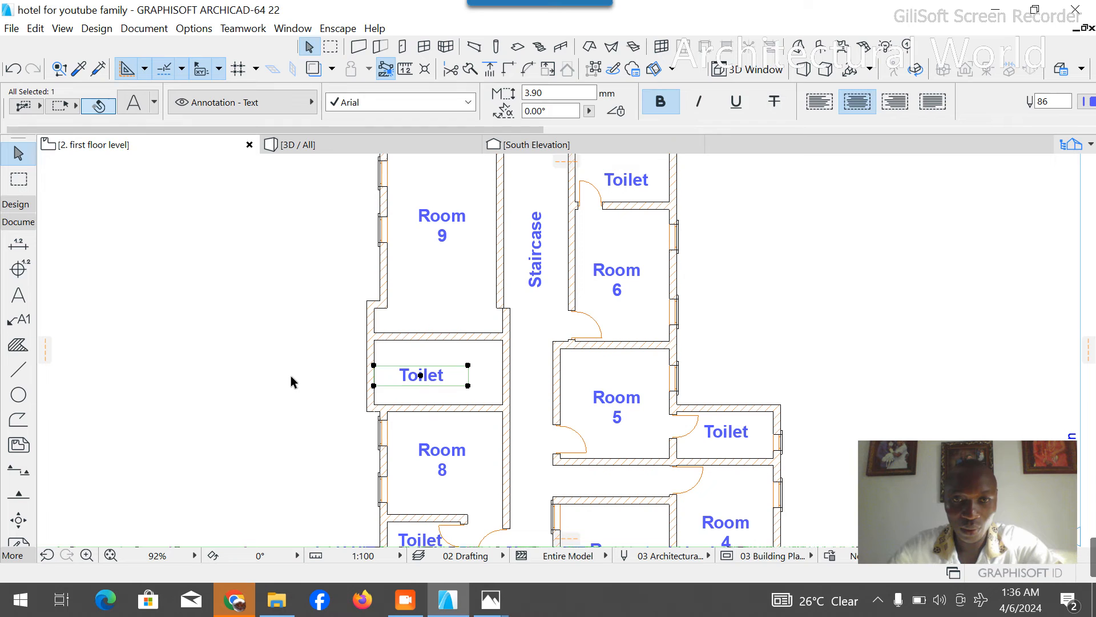
click(126, 367)
- Draw a dashed guide line from the new toilet's inner northwest corner east along its north wall, ending about 3210 mm south into Room 8
click(18, 377)
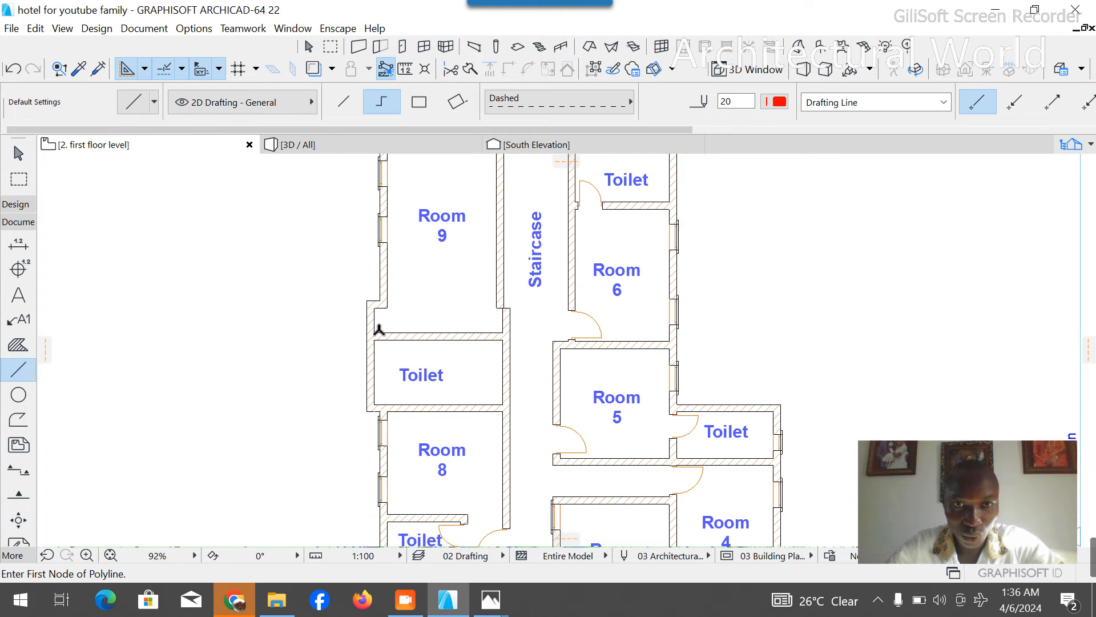
click(374, 340)
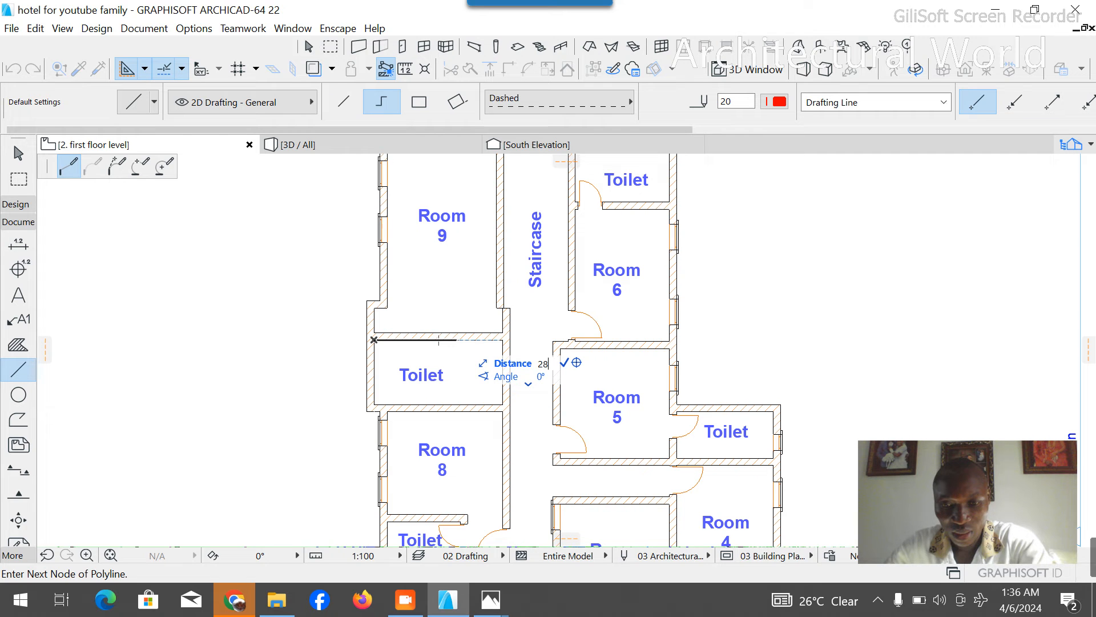
key(Return)
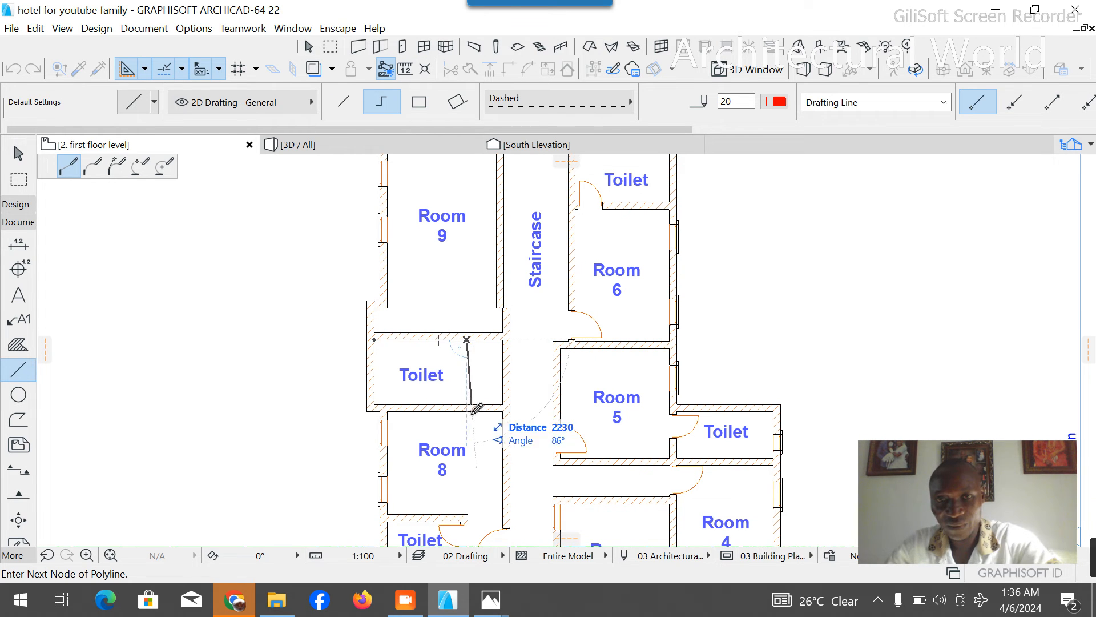
right_click(466, 444)
click(503, 548)
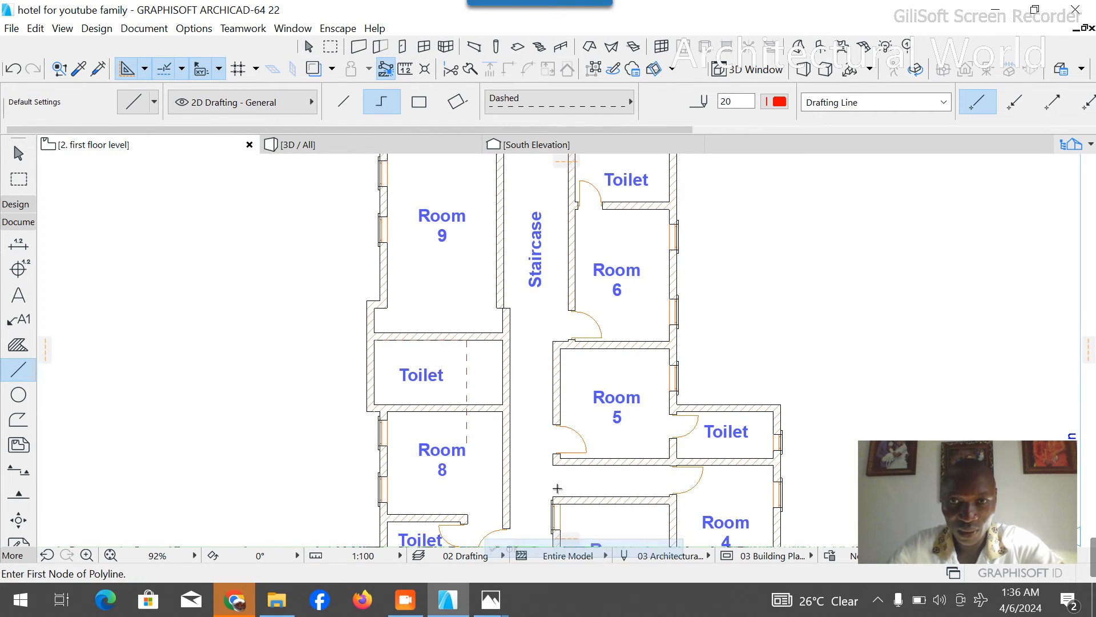
key(Escape)
scroll(577, 439, down, 3)
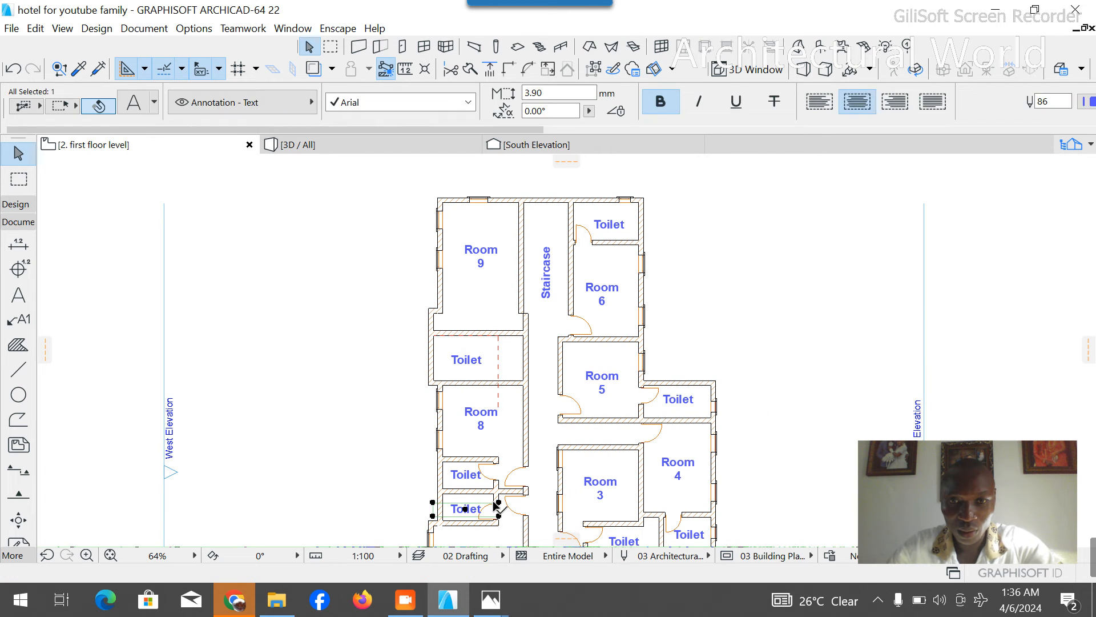
- Copy the partition wall with its two toilet doors from beside Room 8's toilet north onto the guide line in the new toilet
scroll(489, 501, up, 4)
click(508, 464)
click(512, 473)
scroll(514, 434, down, 4)
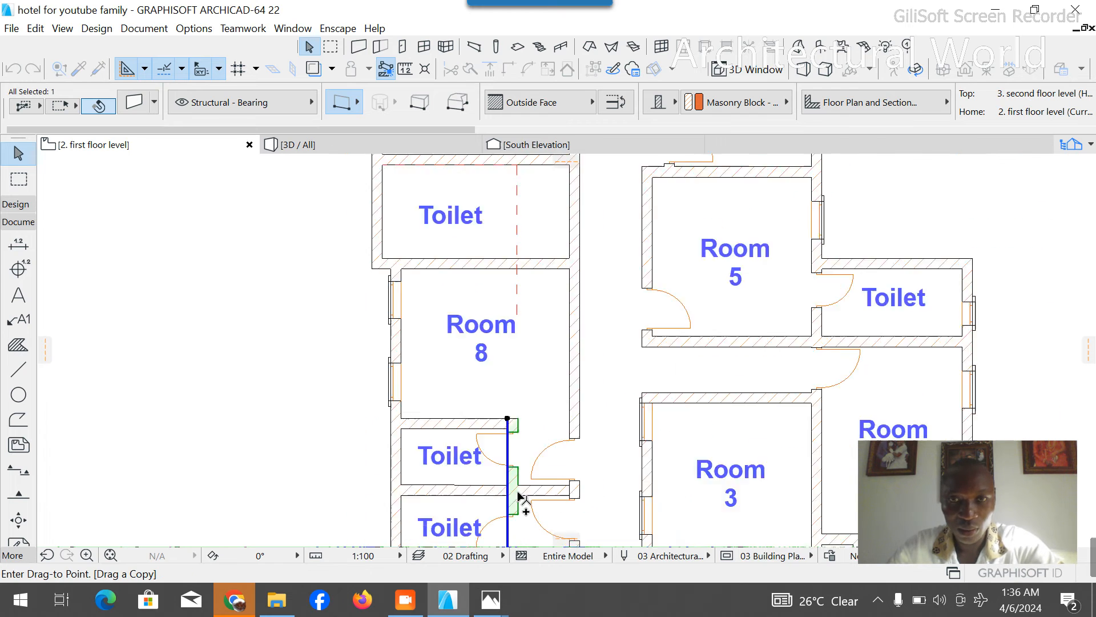
scroll(519, 308, up, 6)
click(516, 305)
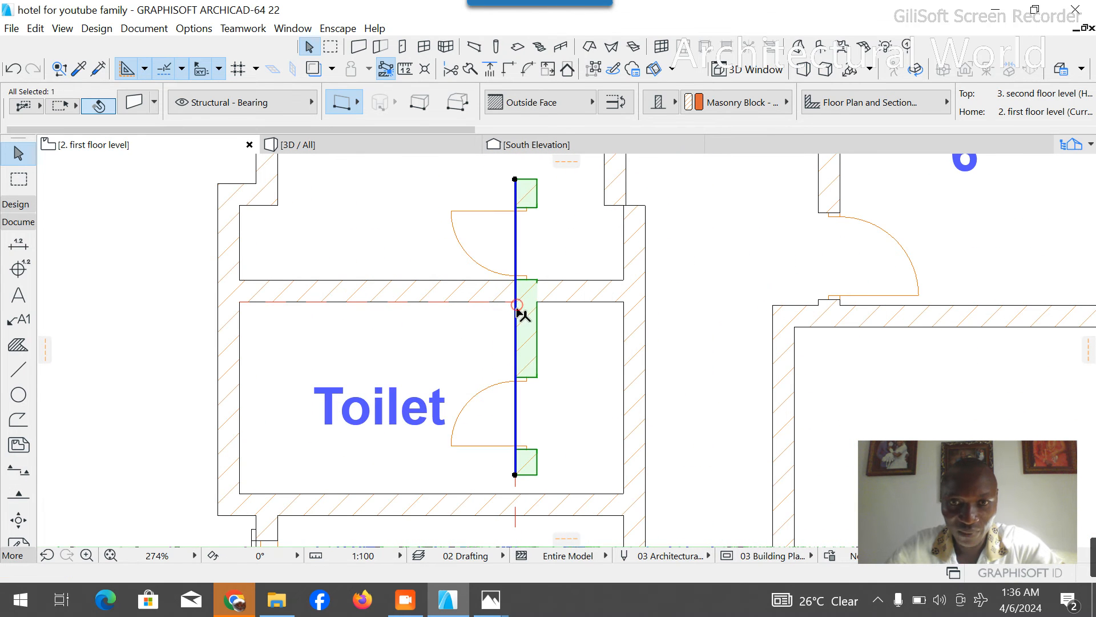
- Shorten the copied partition to the new toilet's depth with only one door, and delete the dashed guide line
click(515, 476)
click(515, 526)
key(Delete)
scroll(509, 417, down, 5)
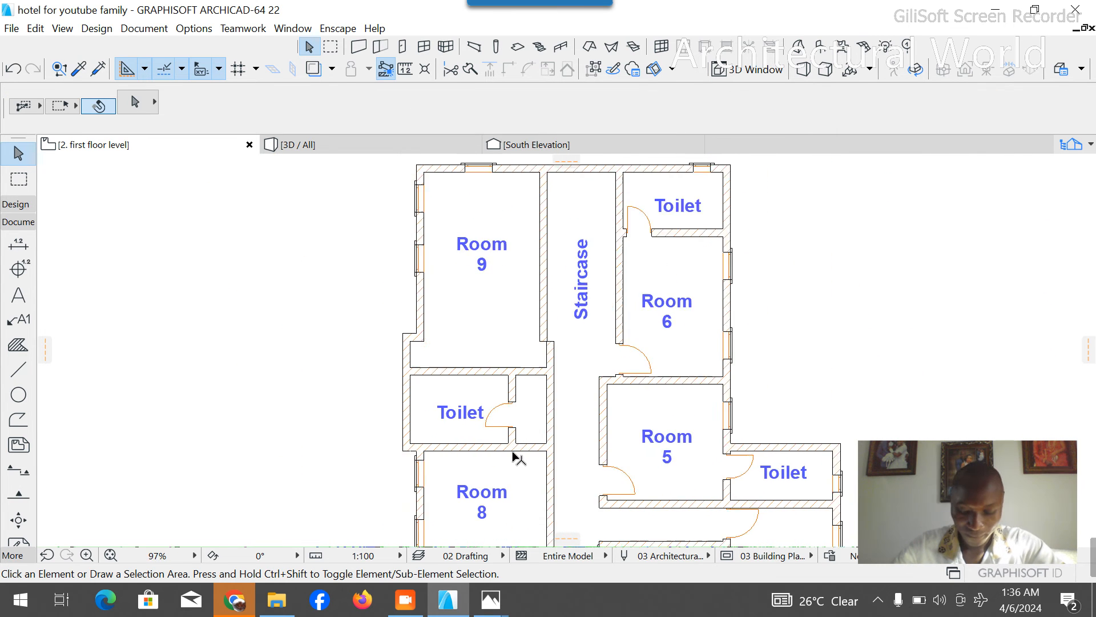
- Mirror the new toilet's door vertically along the partition and shift it slightly south, clear of the north wall
scroll(512, 456, up, 2)
click(504, 389)
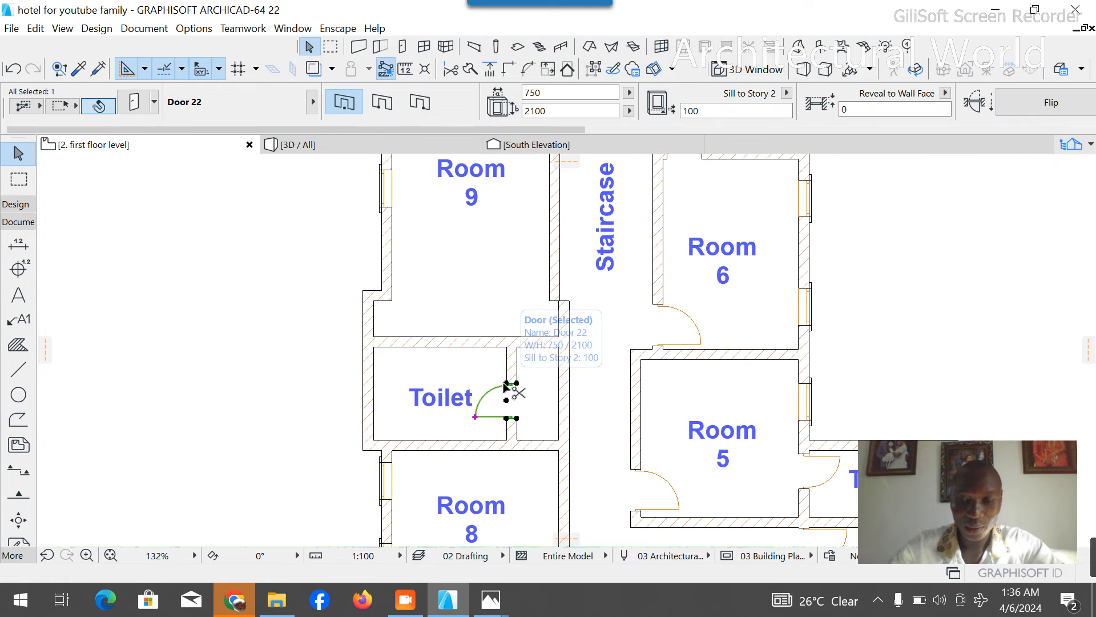
key(ctrl+m)
click(482, 382)
click(493, 381)
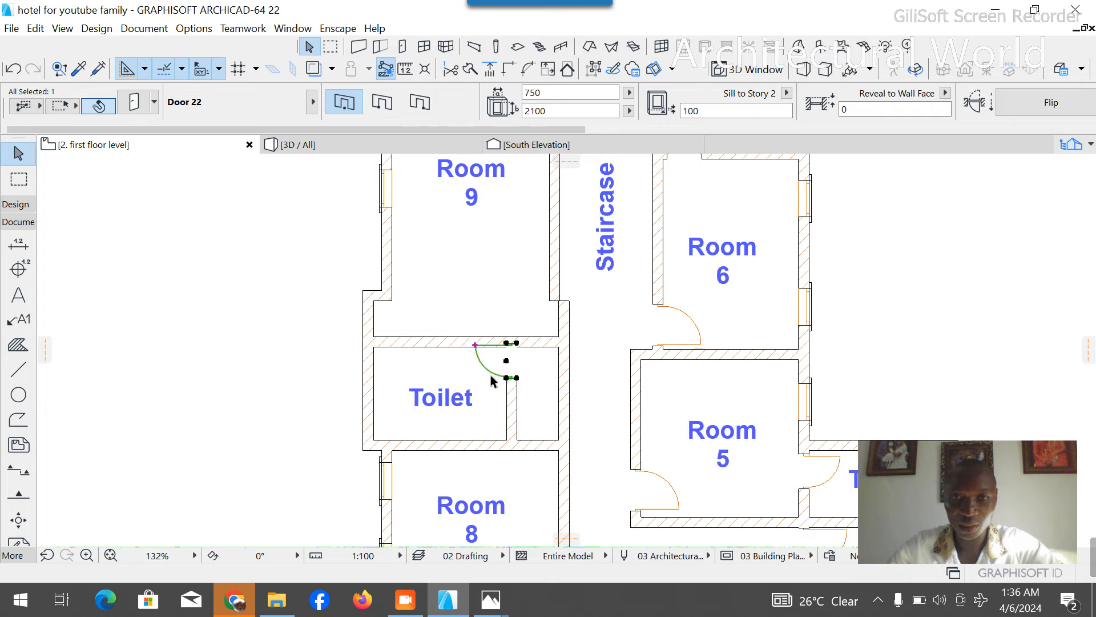
scroll(511, 374, up, 4)
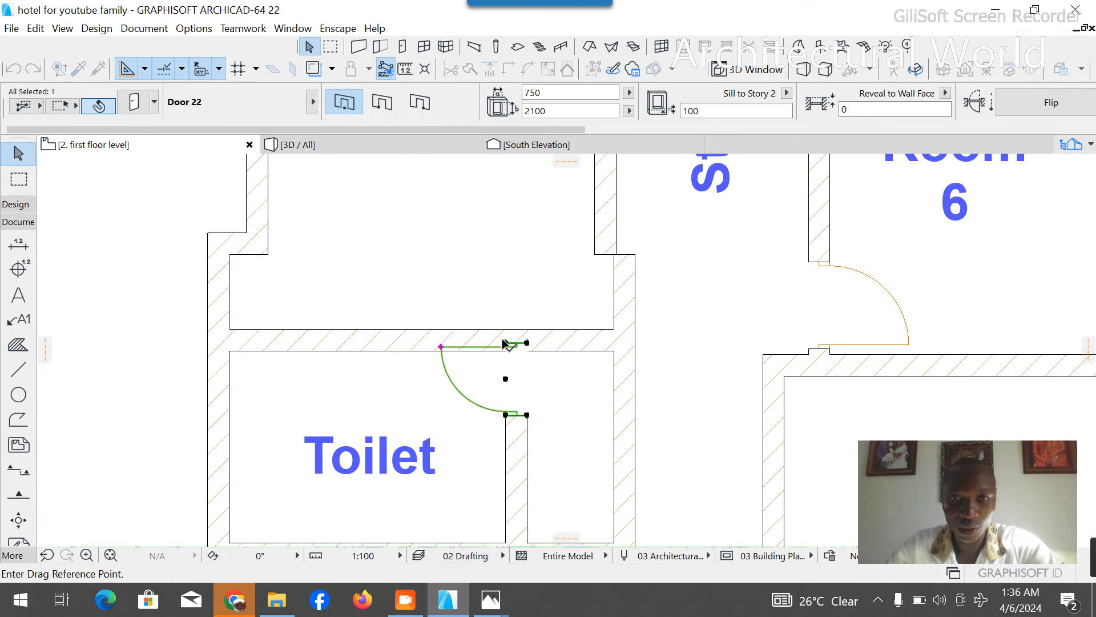
click(506, 343)
click(507, 373)
scroll(444, 273, down, 5)
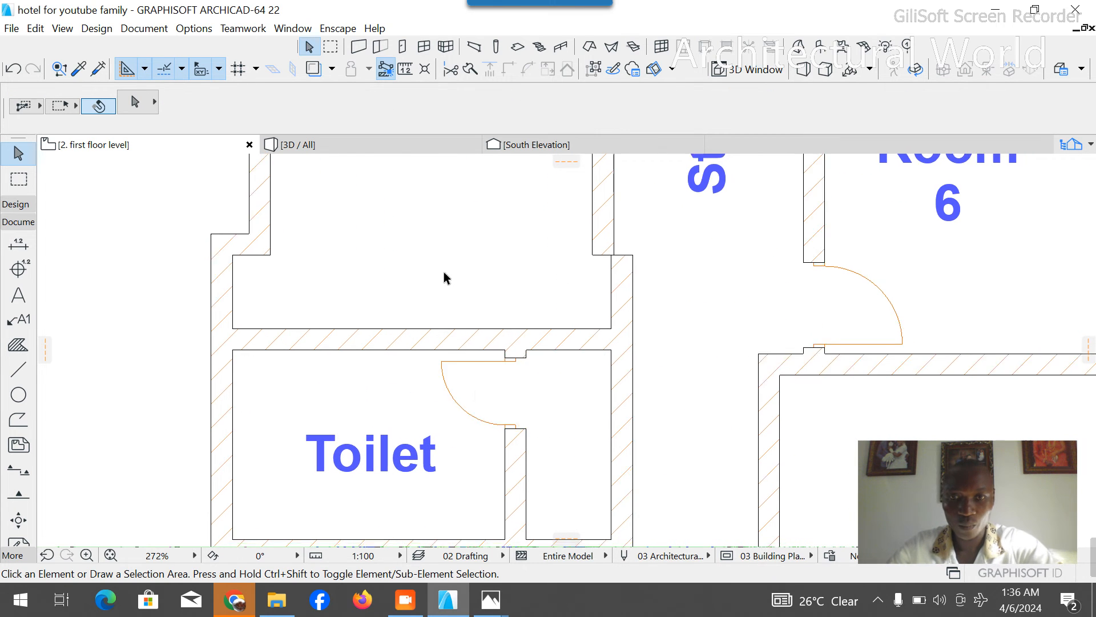
- Trim away the toilet's north wall between the partition and the corridor wall to open the passage into Room 9
scroll(503, 285, up, 4)
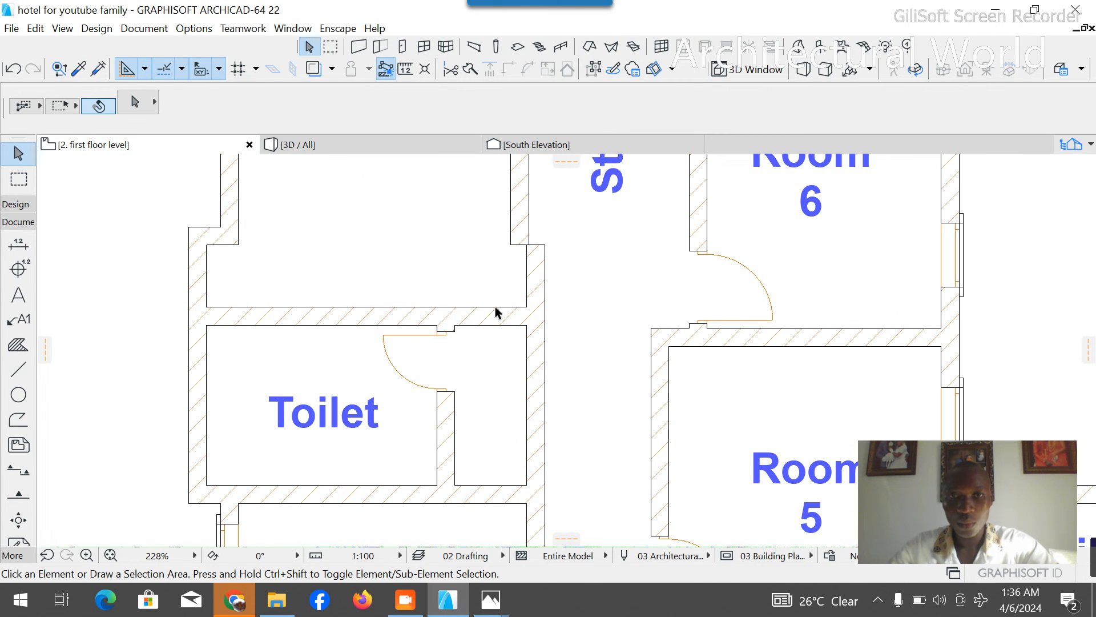
scroll(528, 229, up, 4)
click(524, 255)
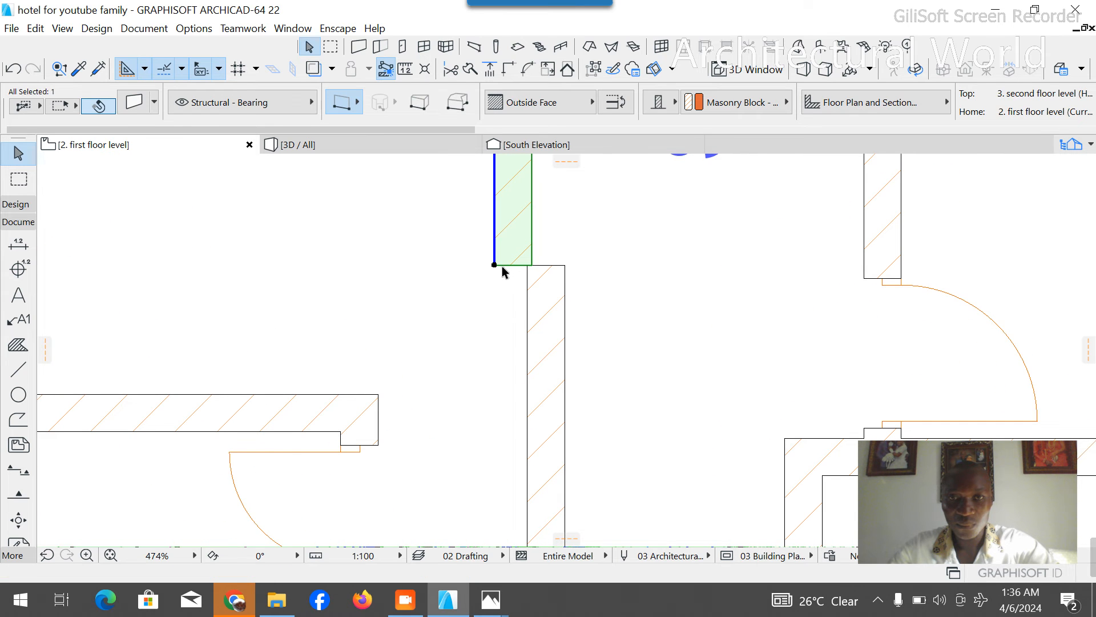
click(455, 327)
scroll(423, 351, down, 6)
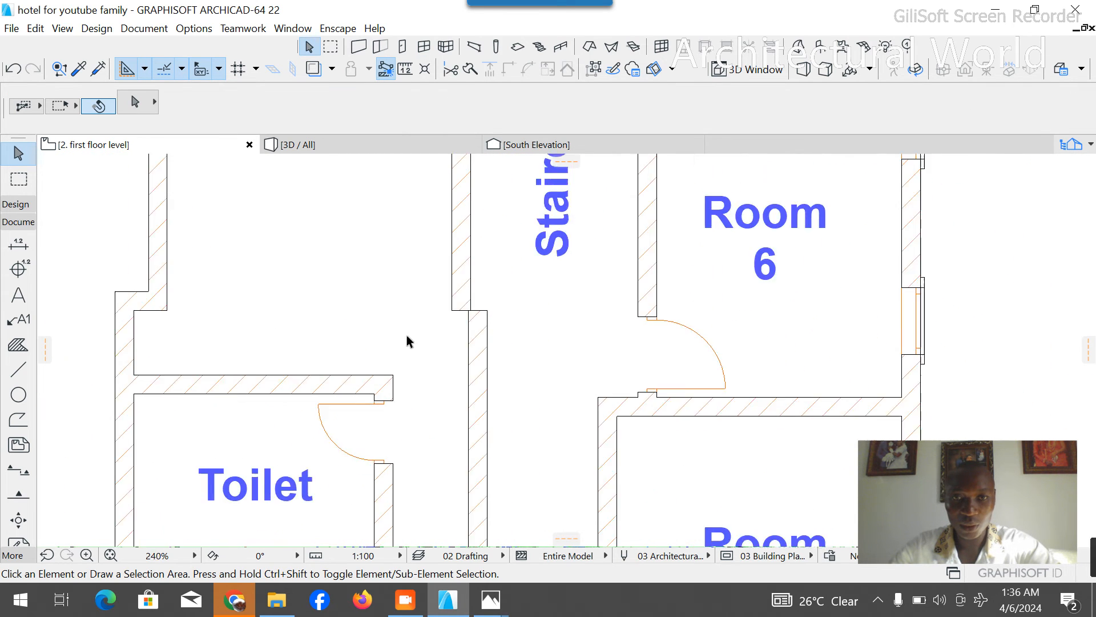
- Copy the short jog wall from Room 9's southwest corner straight east to the offset between Room 9's east wall and the corridor wall
click(221, 310)
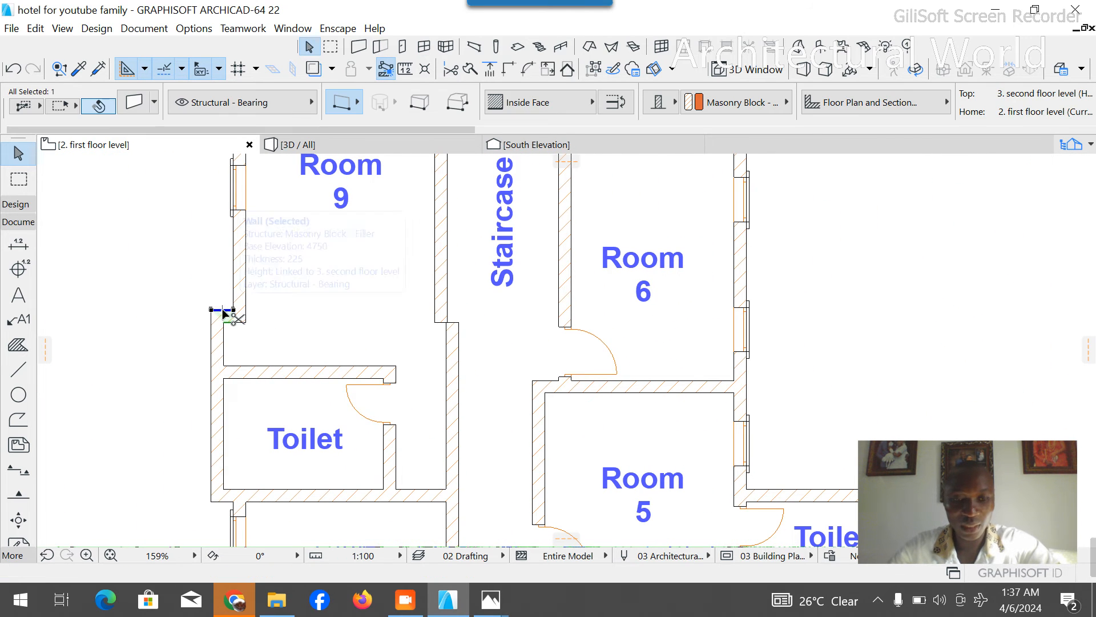
click(233, 310)
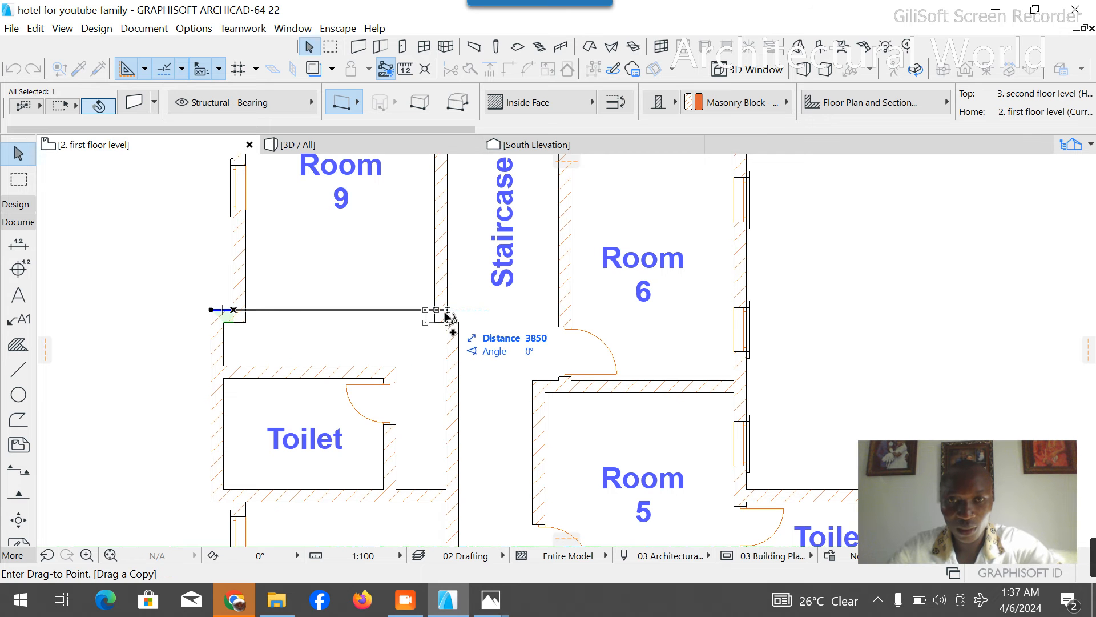
click(459, 313)
scroll(451, 313, up, 8)
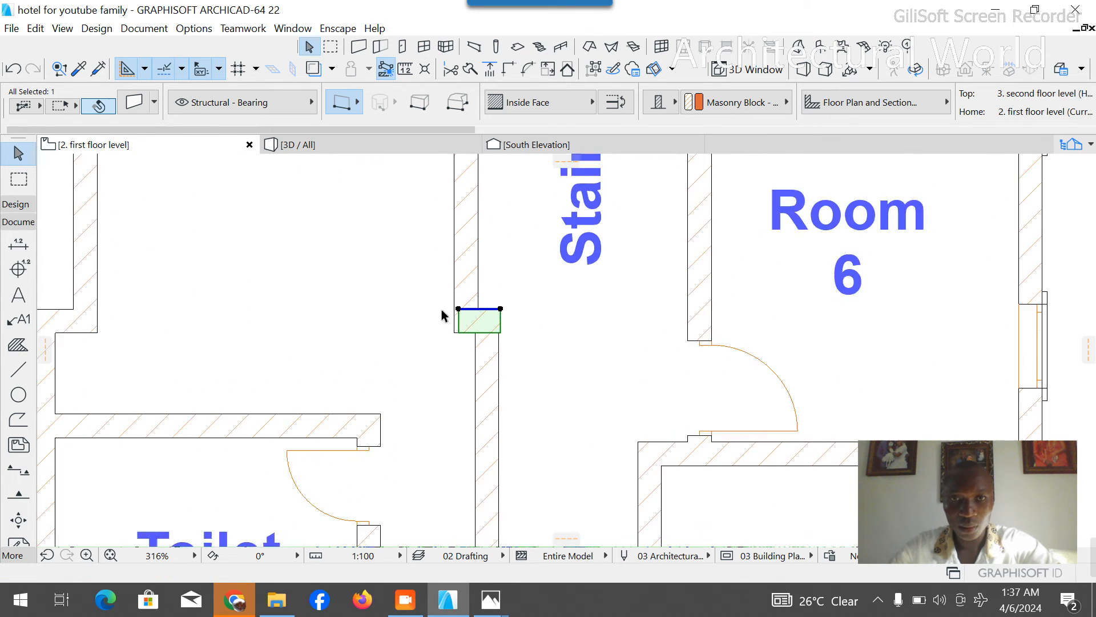
click(465, 318)
key(Escape)
key(Escape)
scroll(479, 360, down, 5)
scroll(486, 371, down, 3)
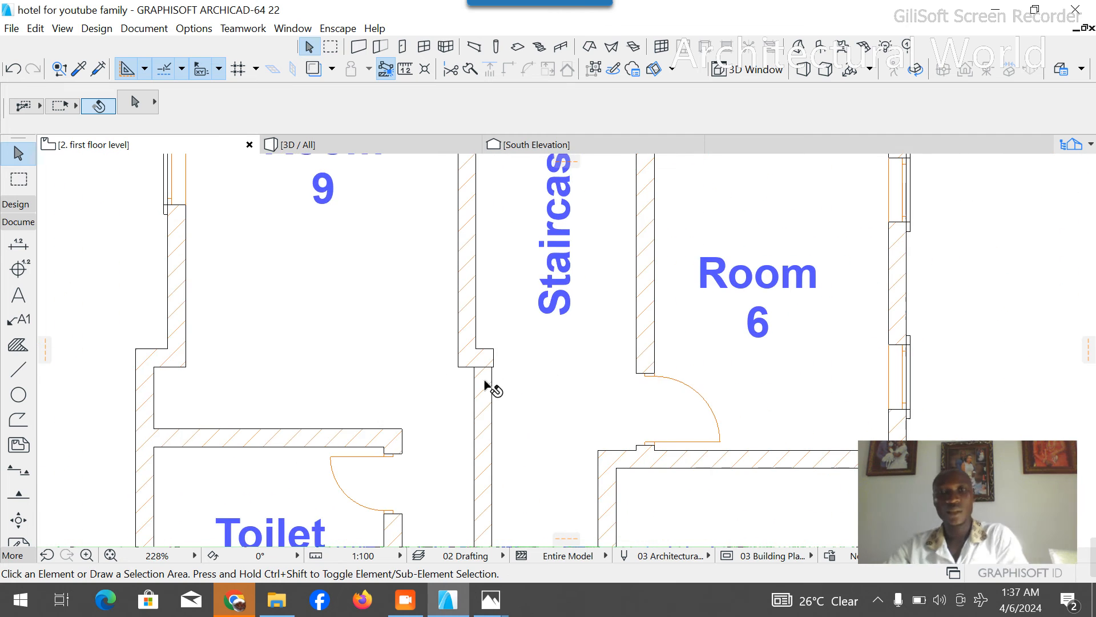
- Stretch the north end of the corridor wall up to the upper edge of the copied jog wall
scroll(478, 379, up, 6)
click(471, 354)
click(465, 347)
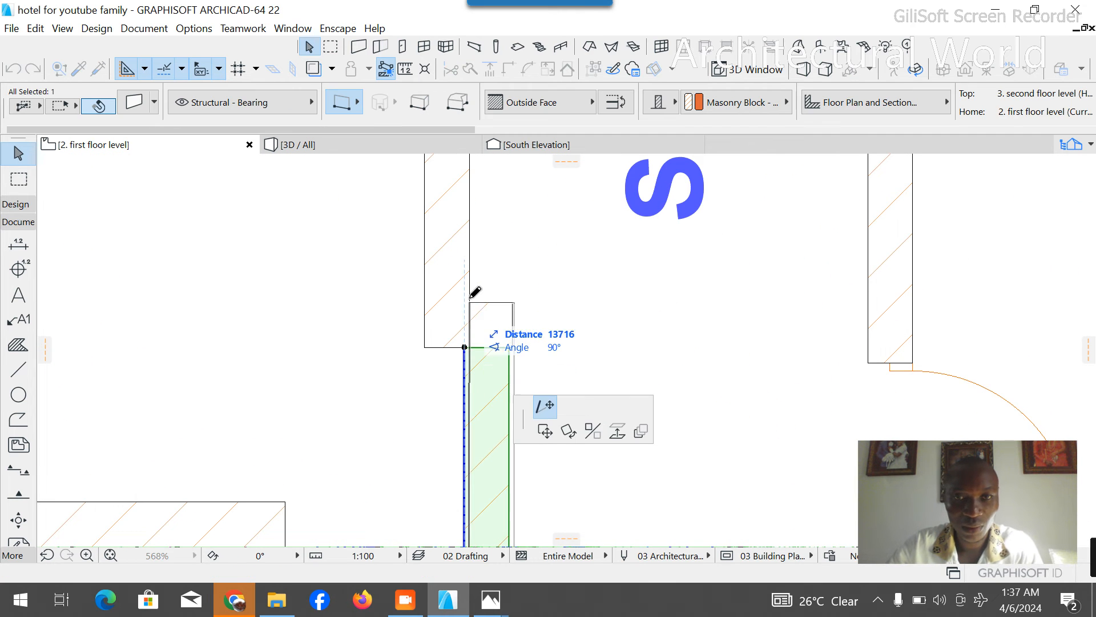
click(465, 303)
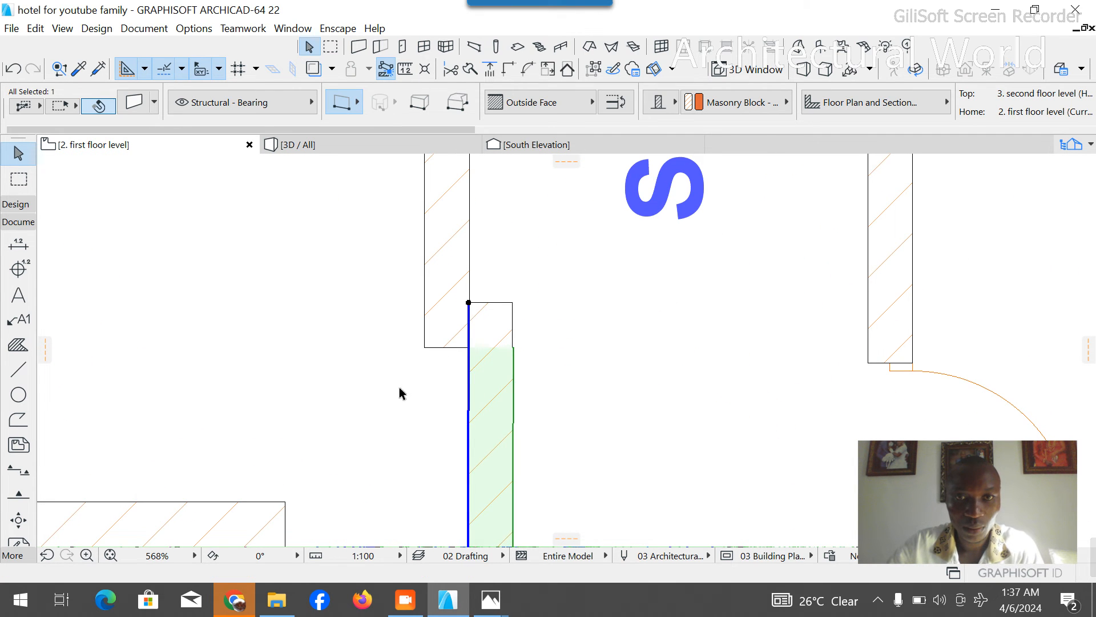
- Adjust the copied jog wall's end so it forms a clean corner with the corridor wall beside the staircase
key(Escape)
scroll(490, 331, up, 5)
click(416, 360)
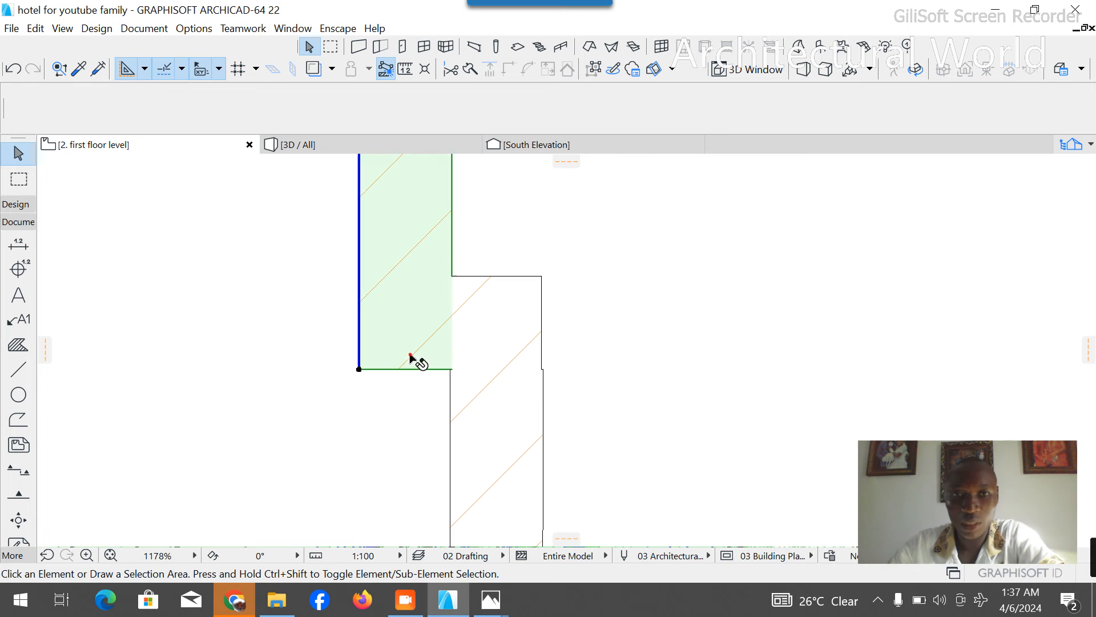
click(530, 278)
click(541, 275)
click(585, 280)
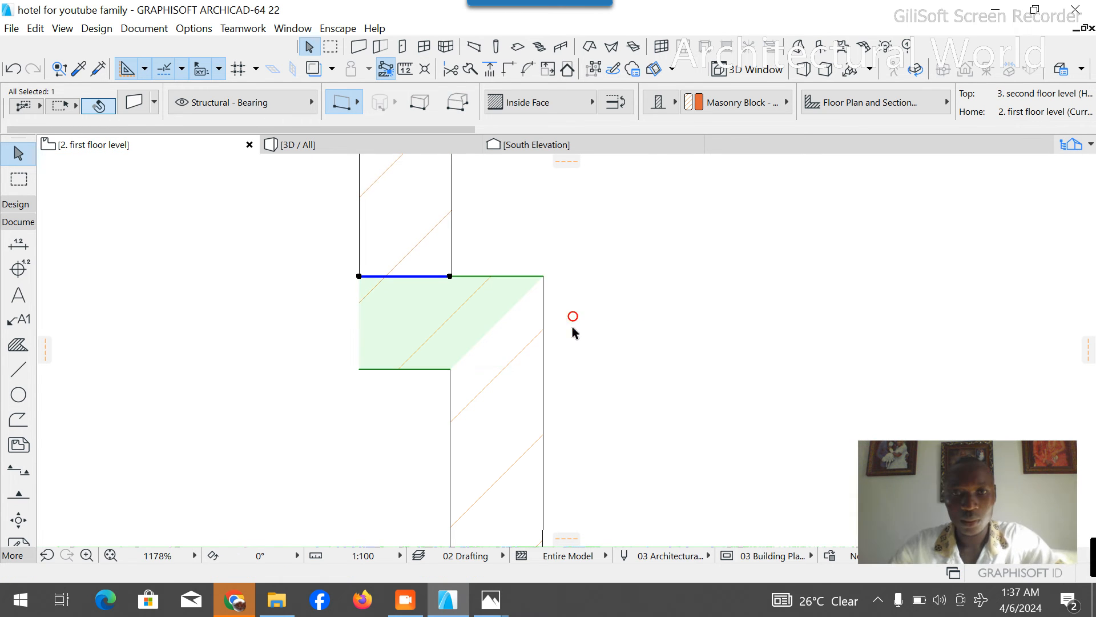
scroll(448, 284, down, 12)
key(Escape)
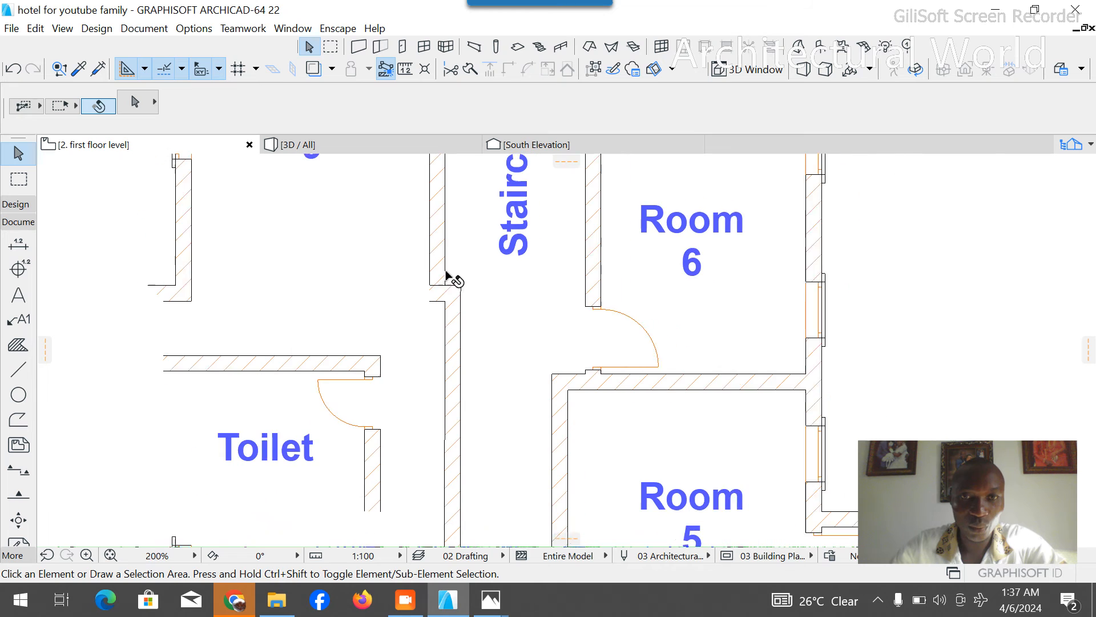
- Stretch the south end of Room 9's east wall up to the upper edge of the jog wall
scroll(448, 278, down, 1)
scroll(448, 259, up, 5)
click(439, 284)
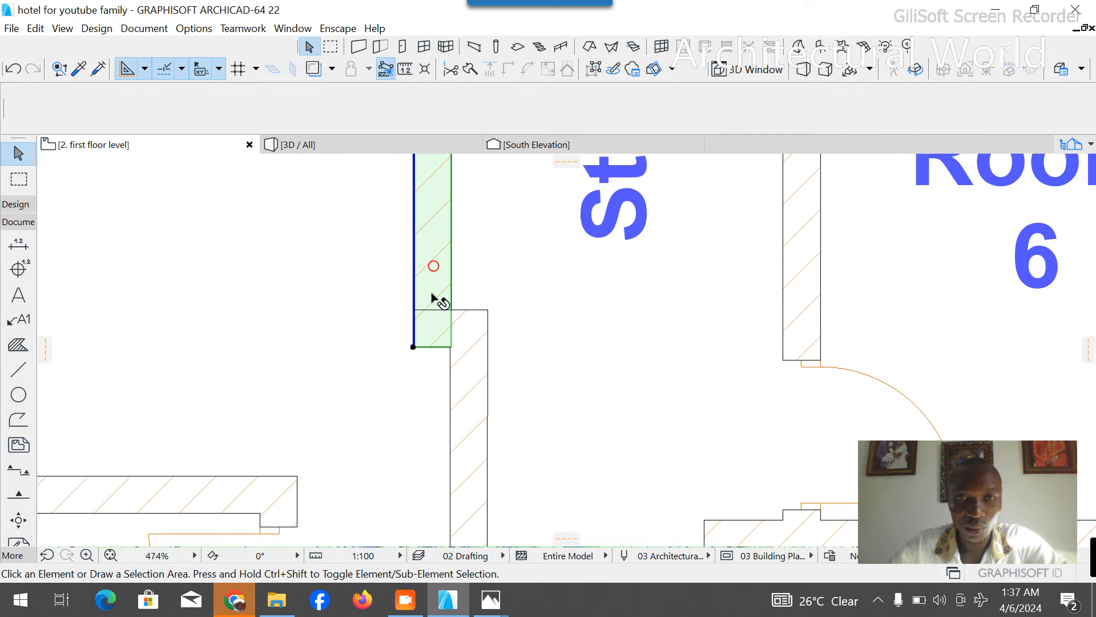
scroll(435, 337, up, 5)
click(391, 373)
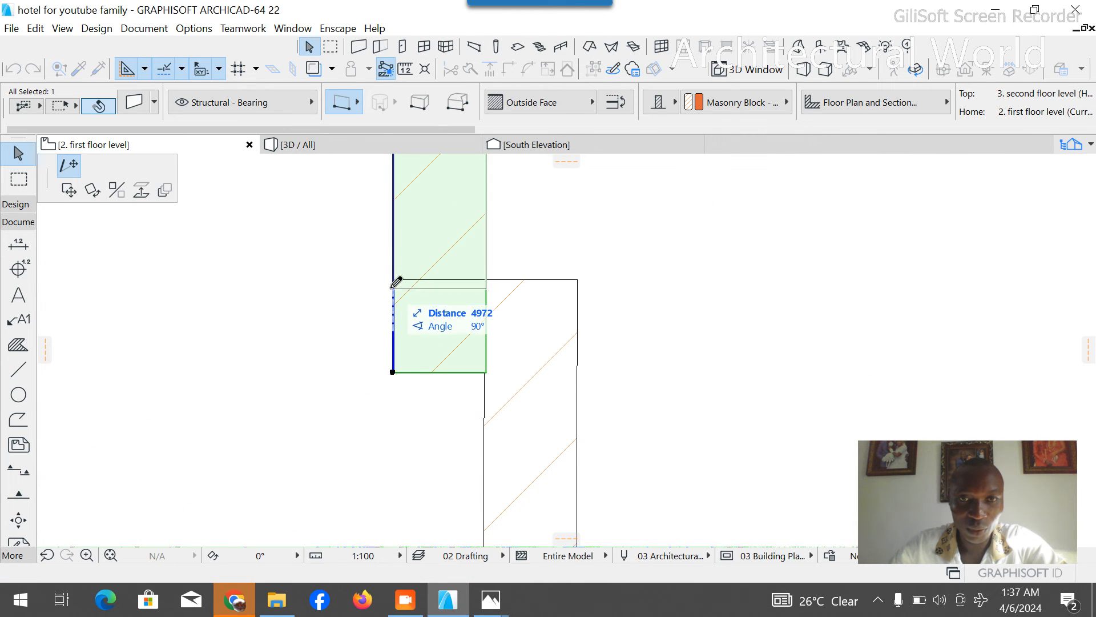
key(Escape)
scroll(415, 250, down, 1)
scroll(414, 249, down, 5)
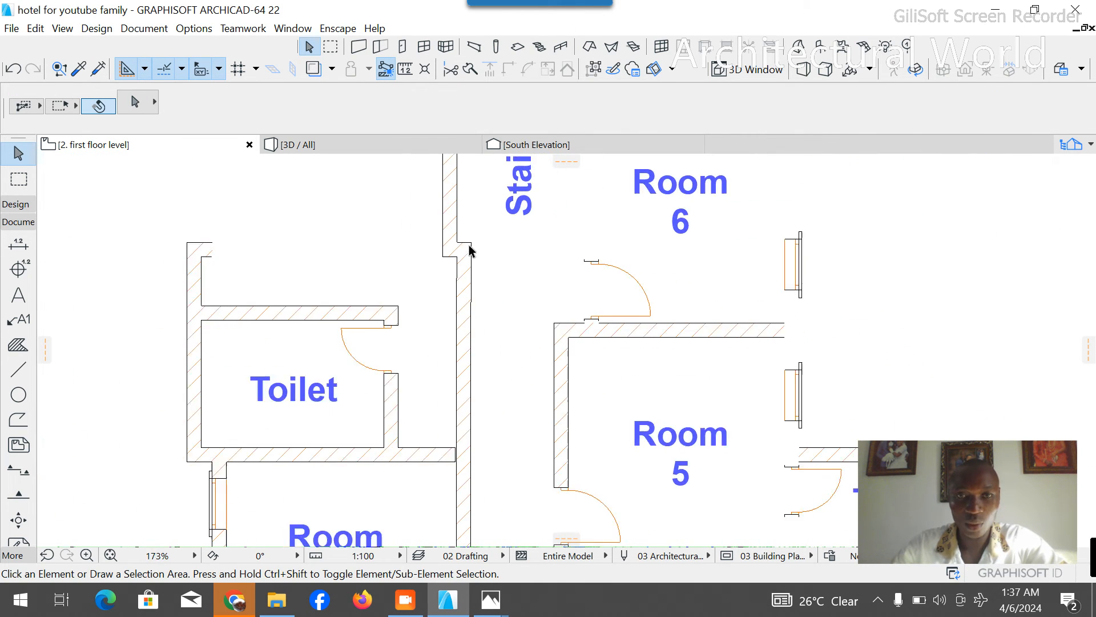
- Try to stretch the east end of the wall between the new toilet and Room 8 to the corridor wall
scroll(465, 430, up, 3)
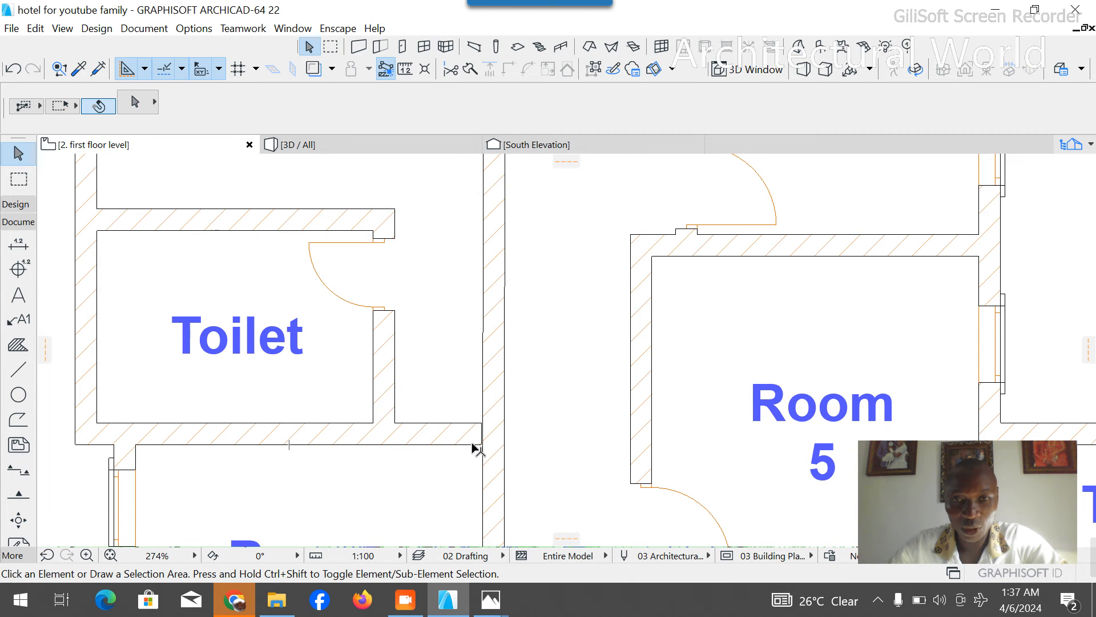
click(480, 439)
click(479, 423)
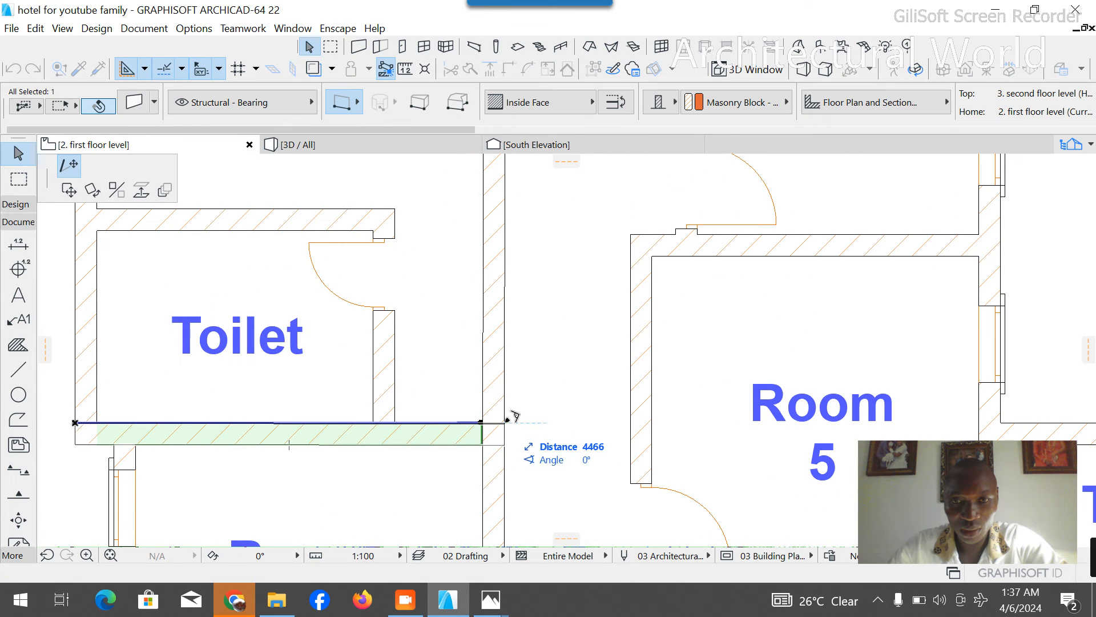
key(Escape)
click(529, 354)
scroll(502, 433, up, 4)
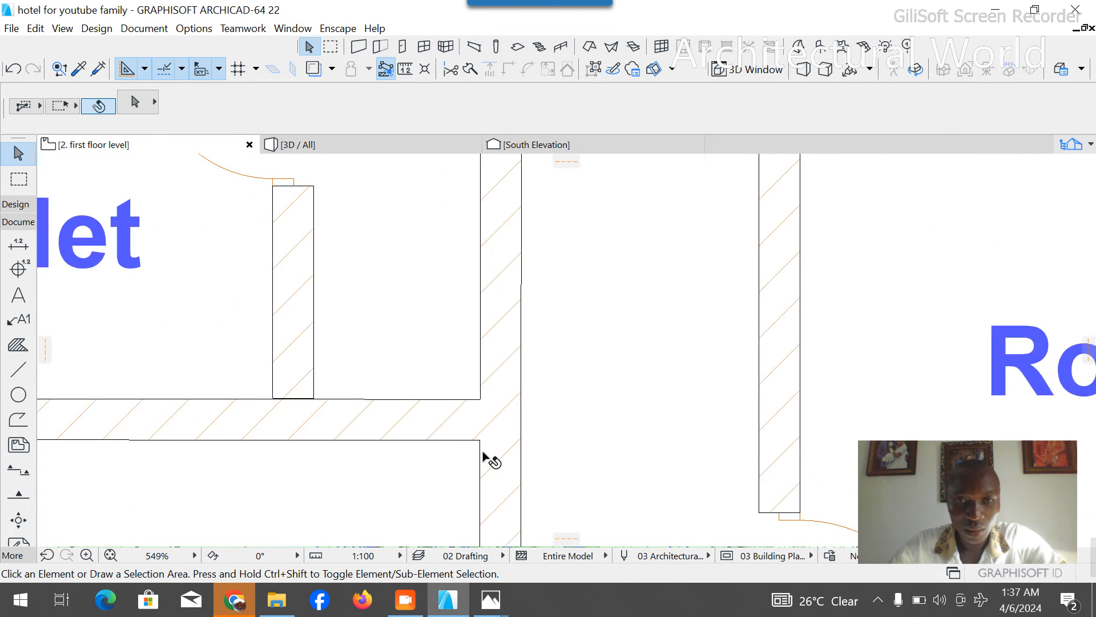
key(ctrl+z)
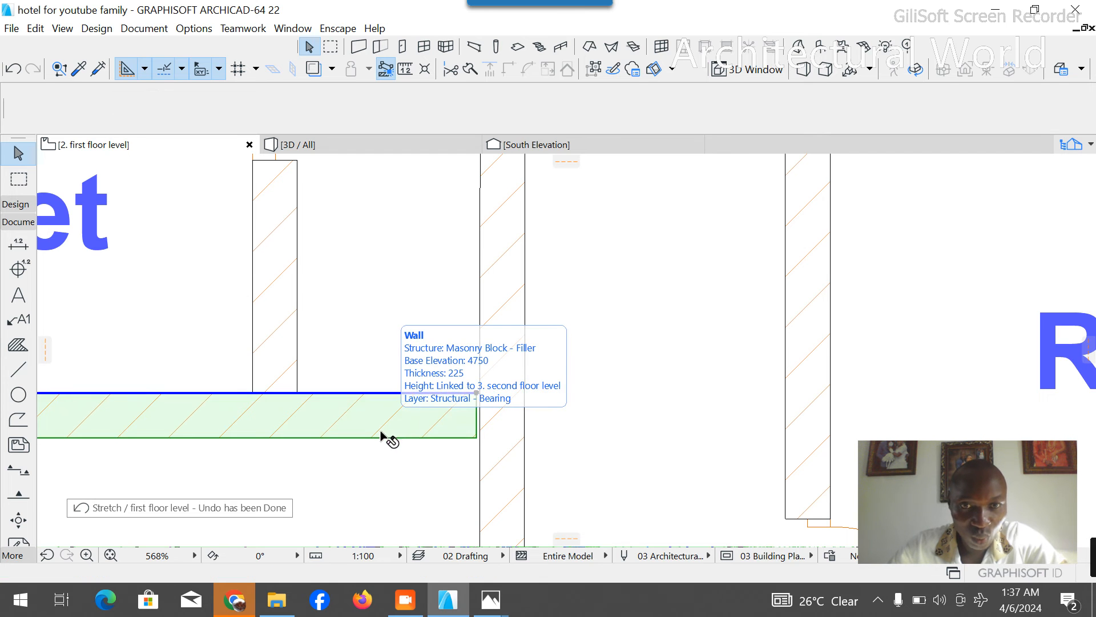
- Extend the wall between the new toilet and Room 8 horizontally east to the corridor wall's inner face
scroll(465, 408, up, 7)
click(519, 353)
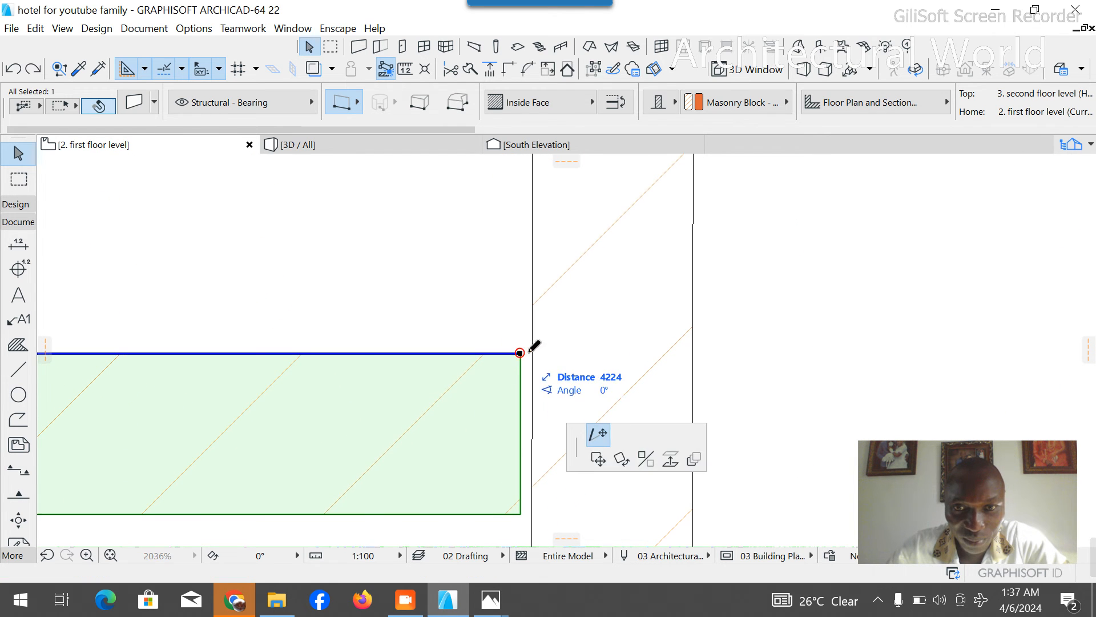
click(540, 345)
scroll(575, 350, down, 6)
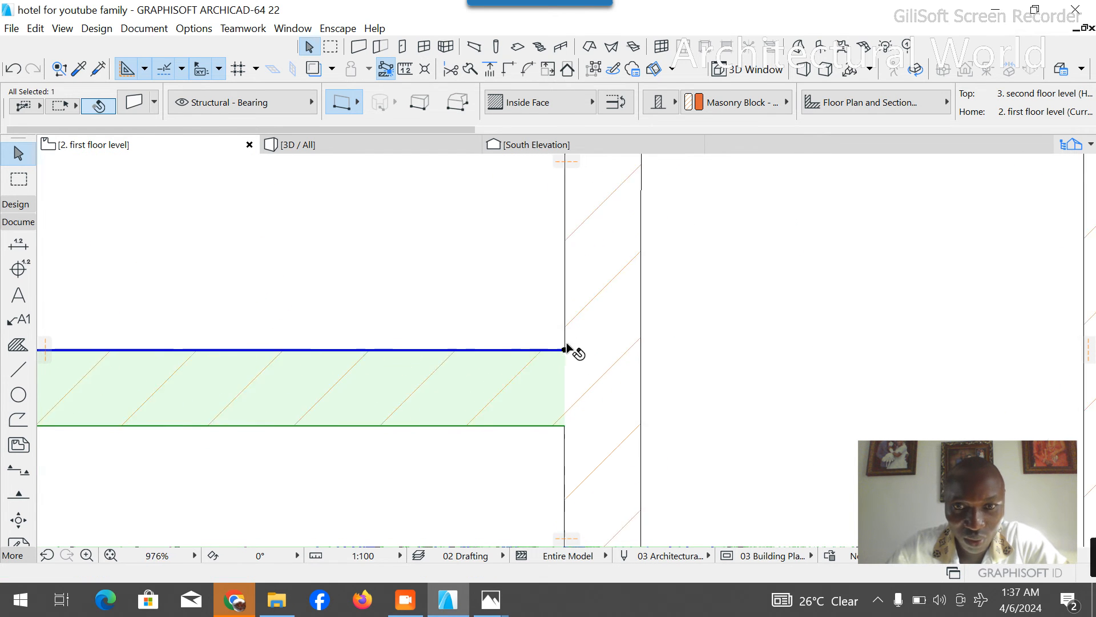
scroll(257, 347, up, 3)
click(556, 306)
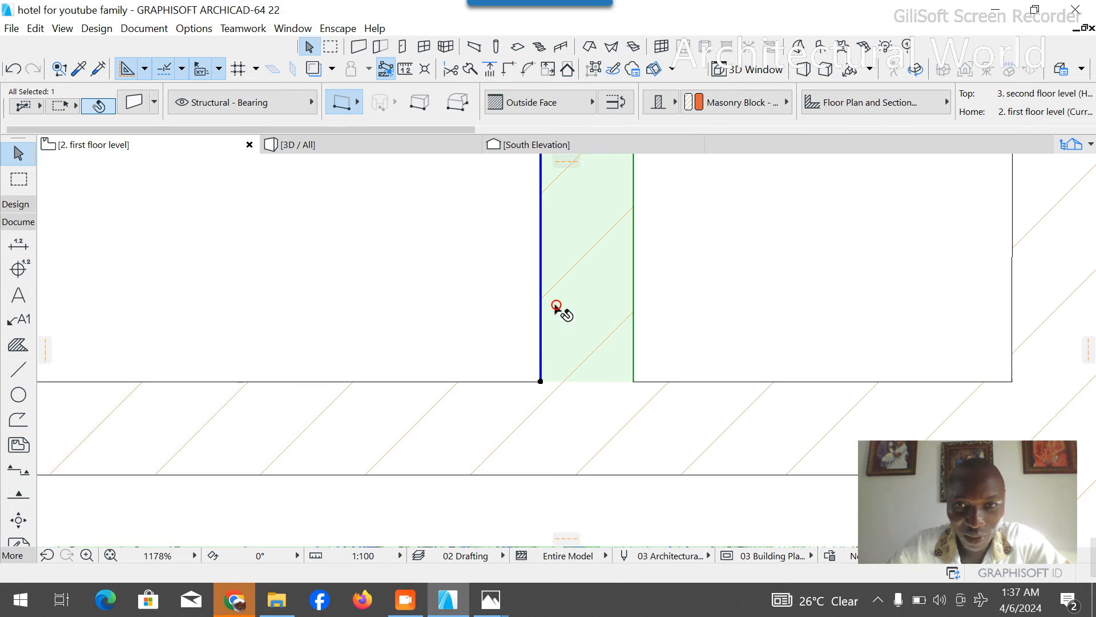
scroll(514, 392, down, 11)
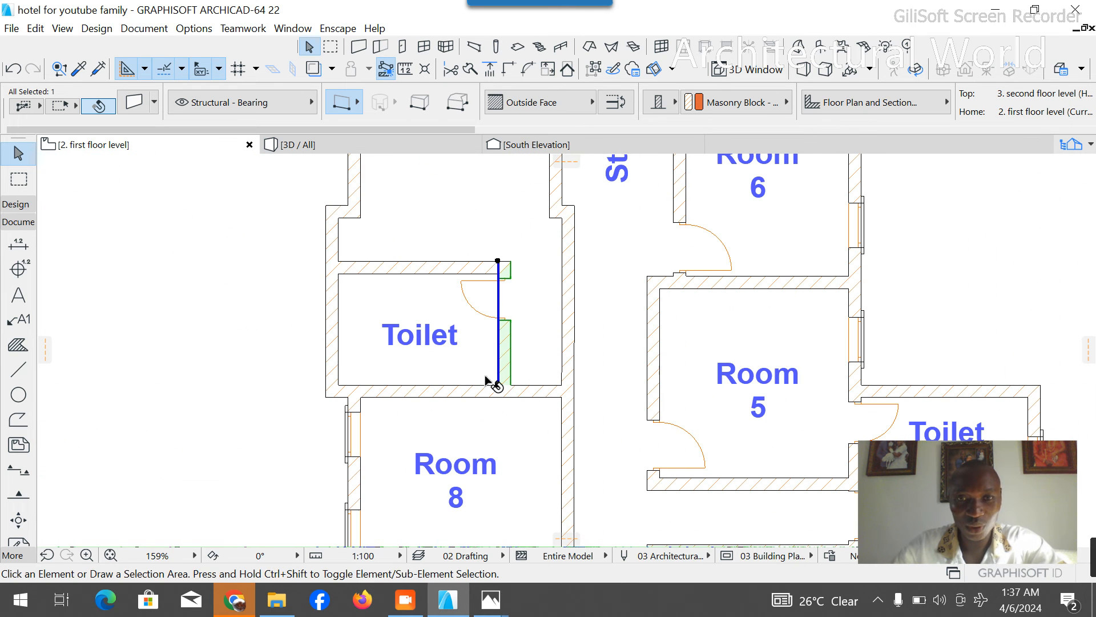
key(Escape)
- Place a 900 x 2100 door in the corridor wall beside the new toilet, opening inward to Room 9's entrance passage
click(15, 204)
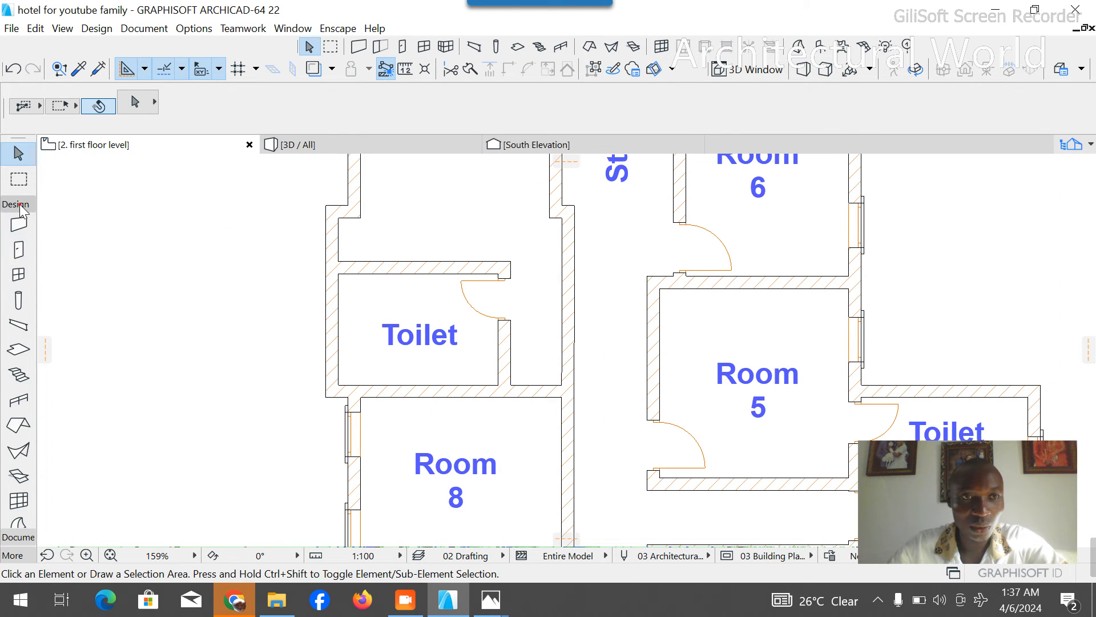
click(18, 249)
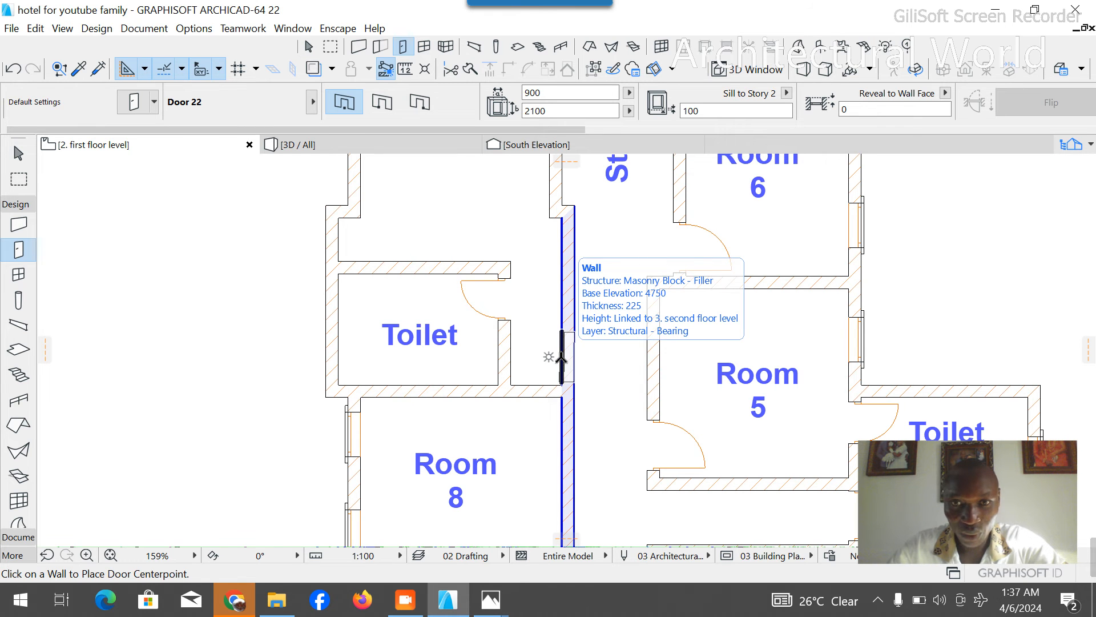
click(560, 348)
key(Escape)
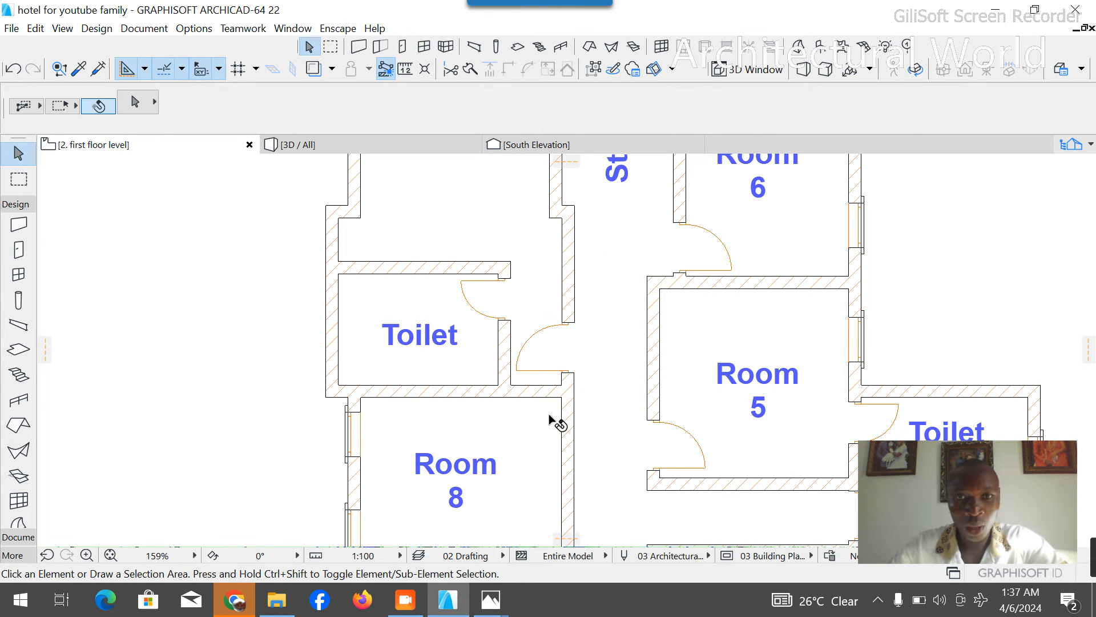
- Move Room 9's lower west window together with its architrave about 800 mm south along the wall
scroll(525, 390, down, 8)
scroll(467, 354, up, 2)
scroll(467, 354, down, 2)
scroll(446, 320, up, 4)
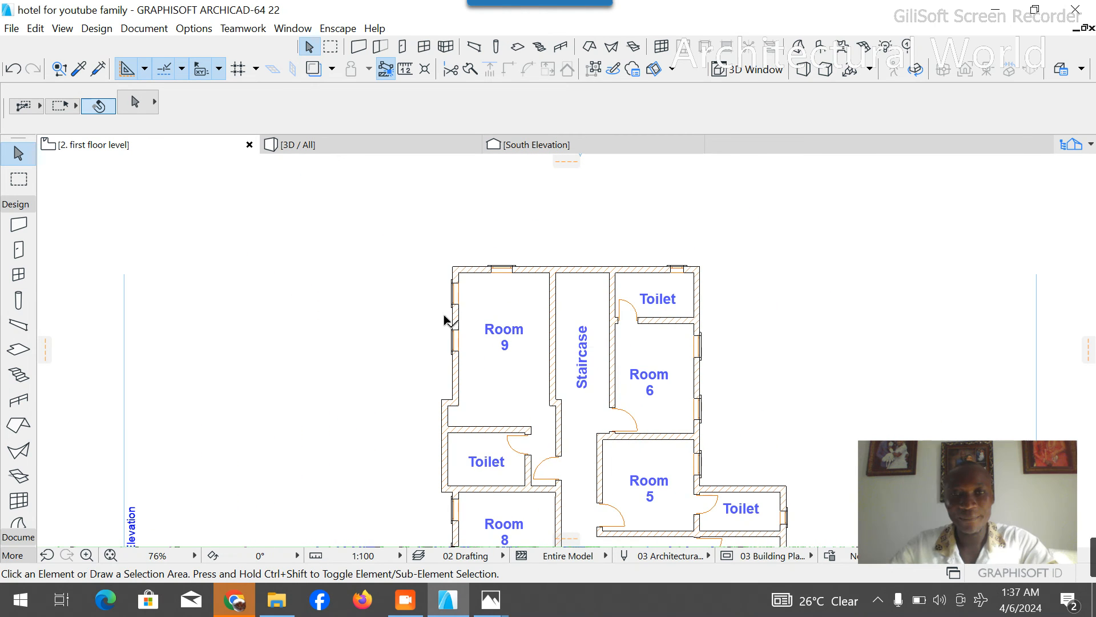
click(461, 354)
scroll(463, 353, up, 4)
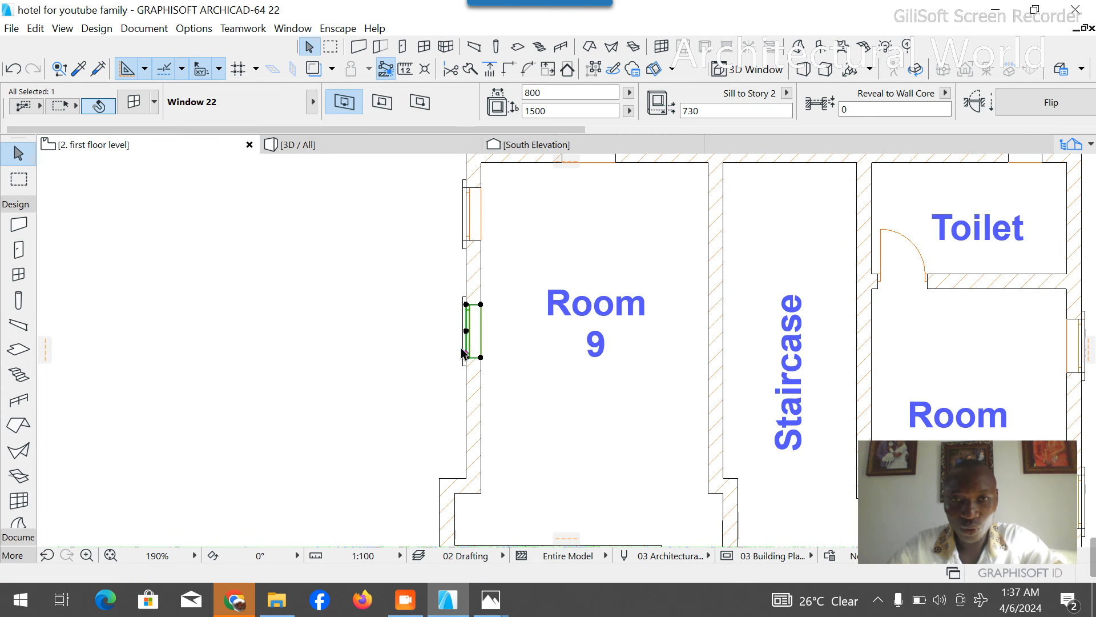
shift+click(463, 364)
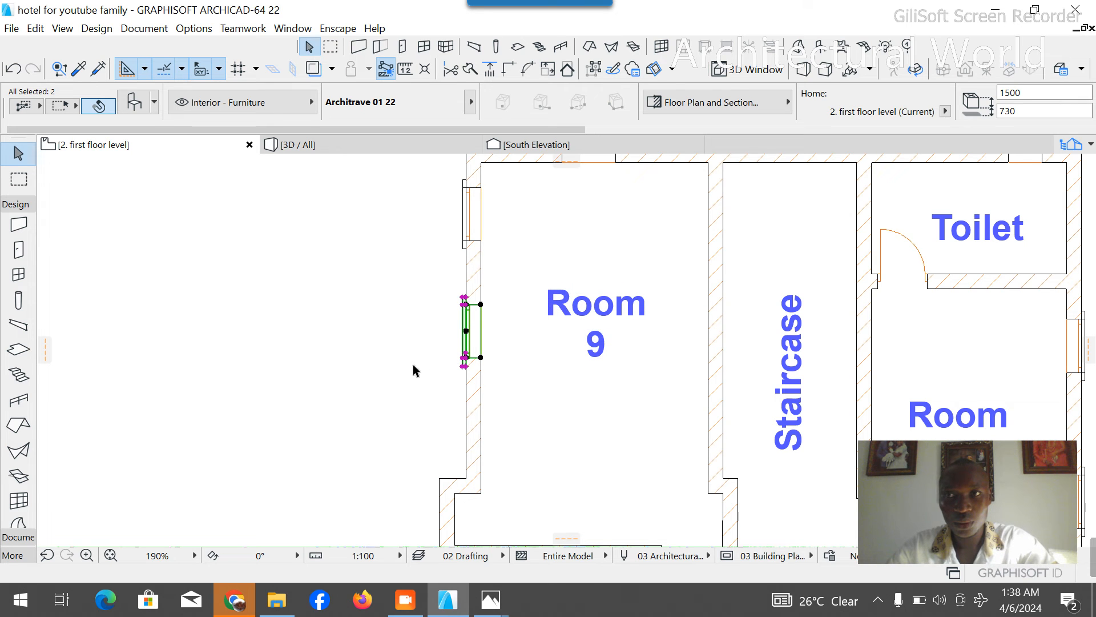
click(458, 364)
click(481, 357)
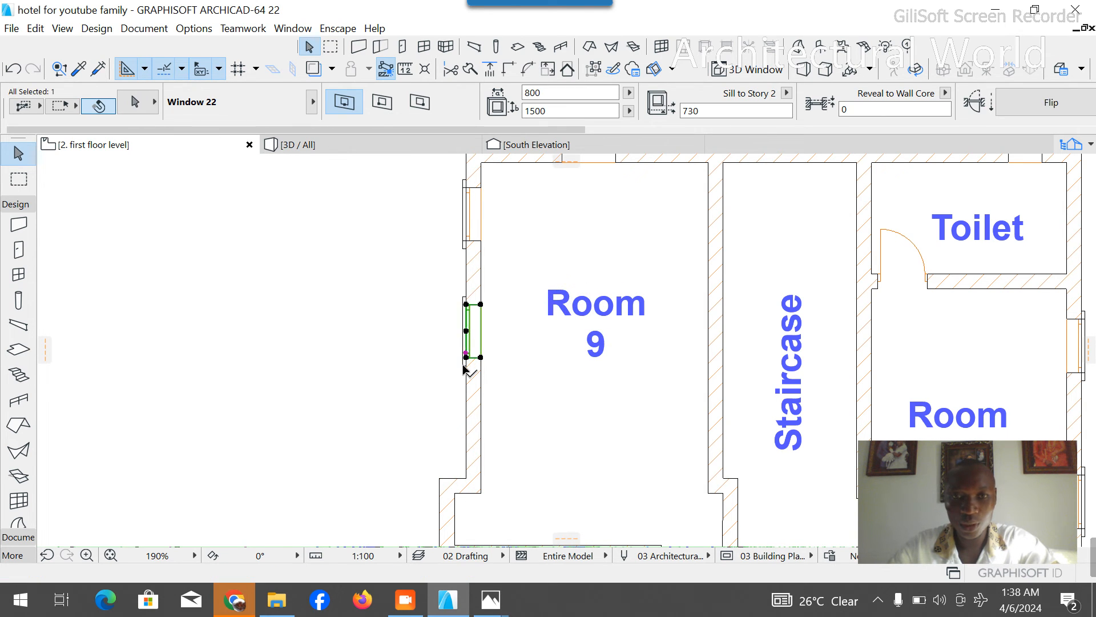
shift+click(463, 366)
key(ctrl+d)
click(481, 358)
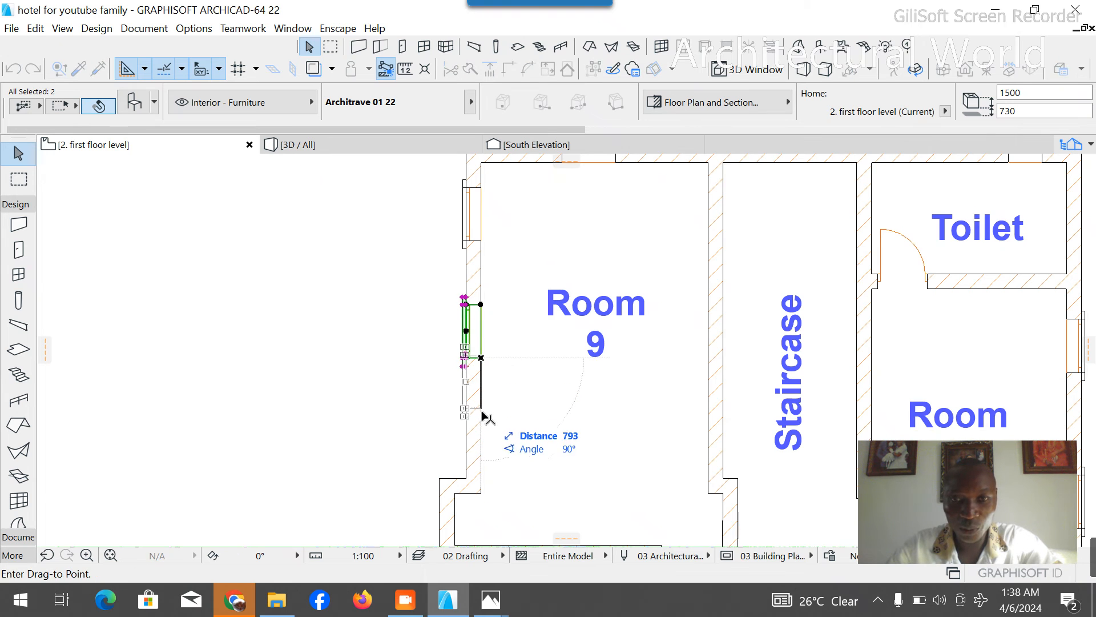
click(483, 415)
click(421, 428)
scroll(477, 289, down, 3)
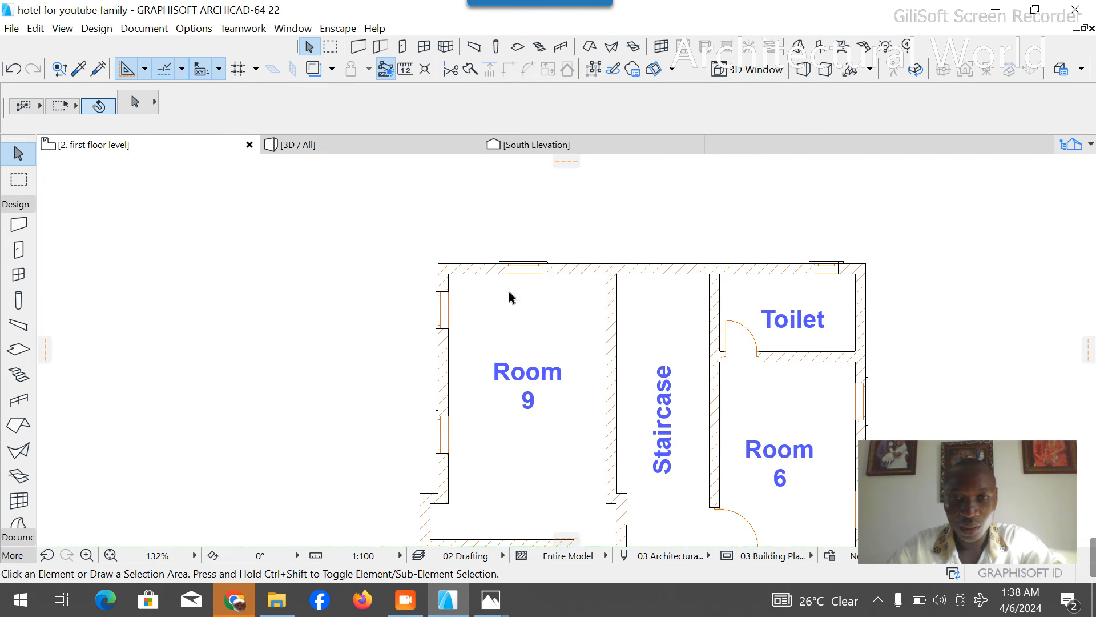
- Place 500 x 700 windows with a 1530 sill height in the west walls of the Room 9, Room 8 and Room 7 toilets
scroll(508, 297, down, 6)
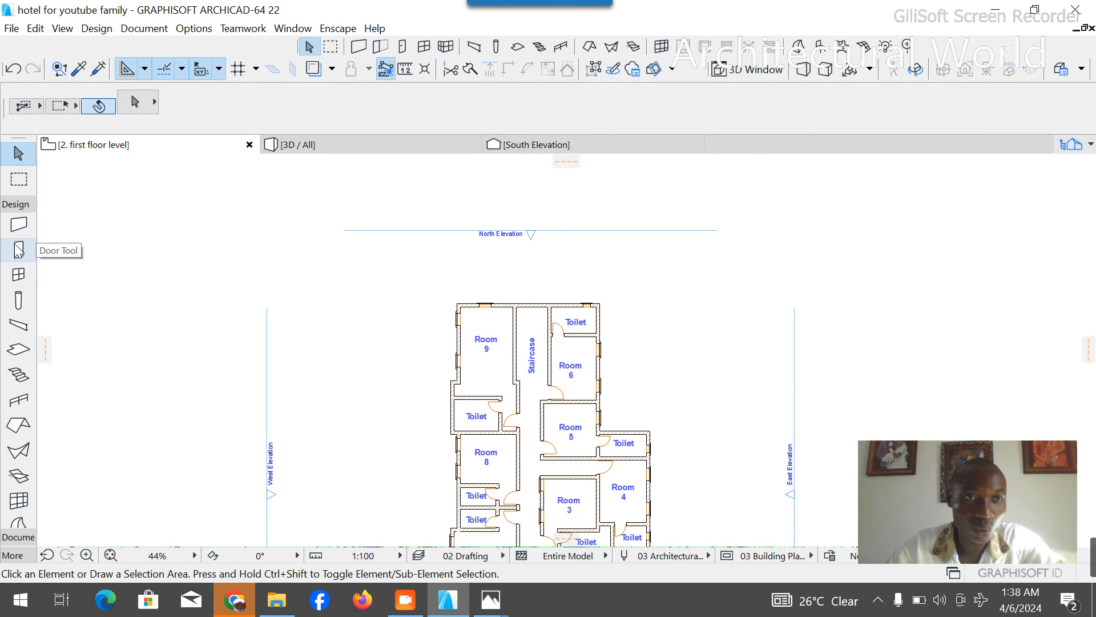
click(18, 274)
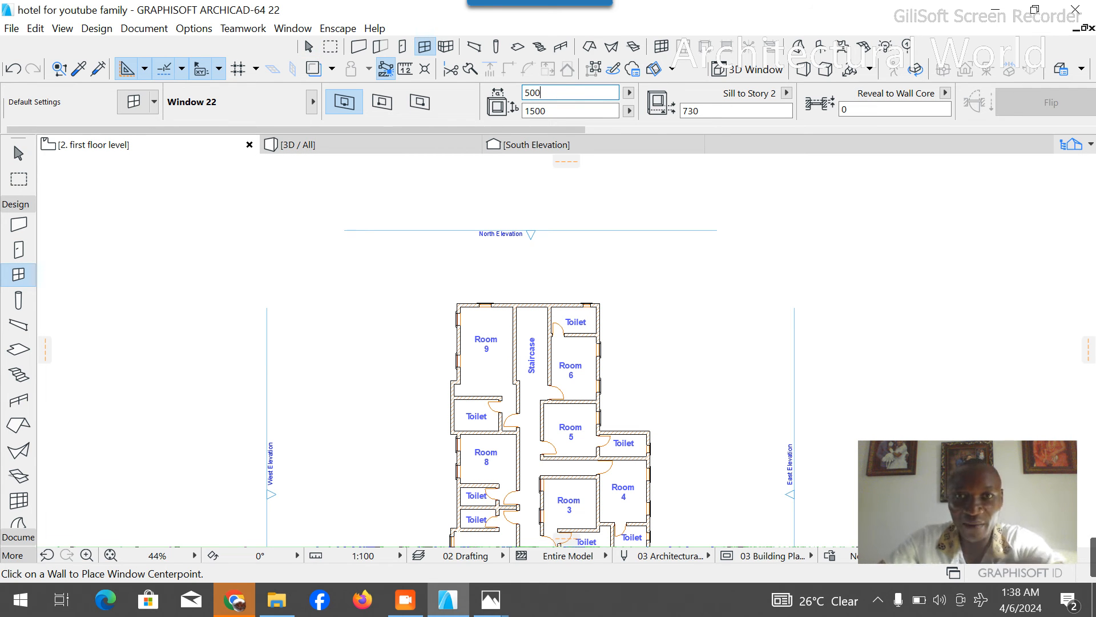
text(7)
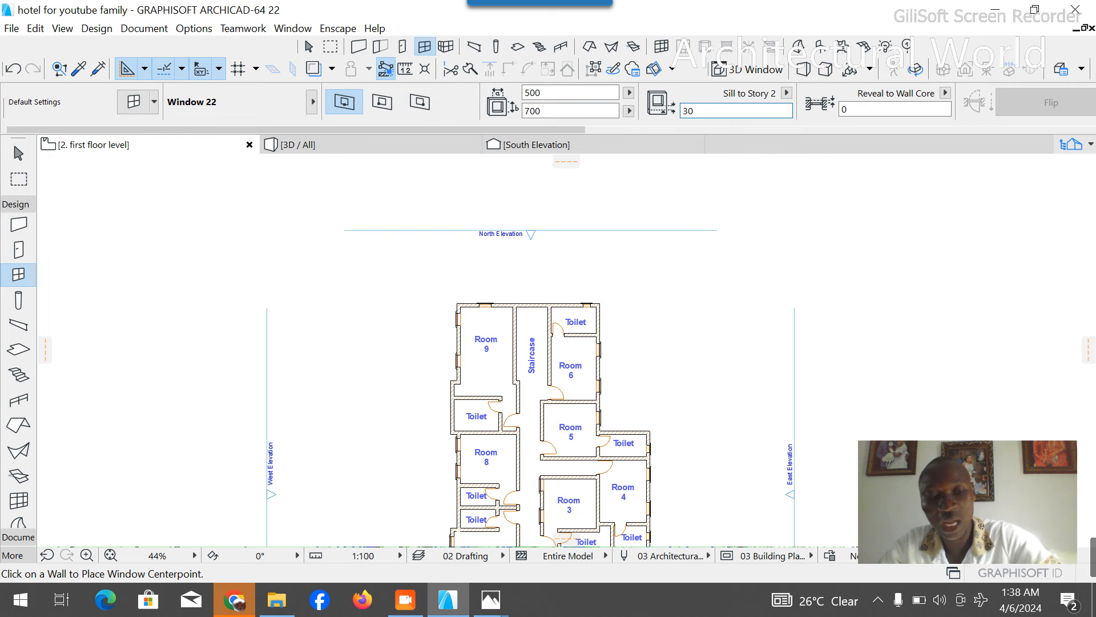
scroll(458, 189, down, 5)
scroll(461, 321, up, 7)
scroll(446, 193, up, 3)
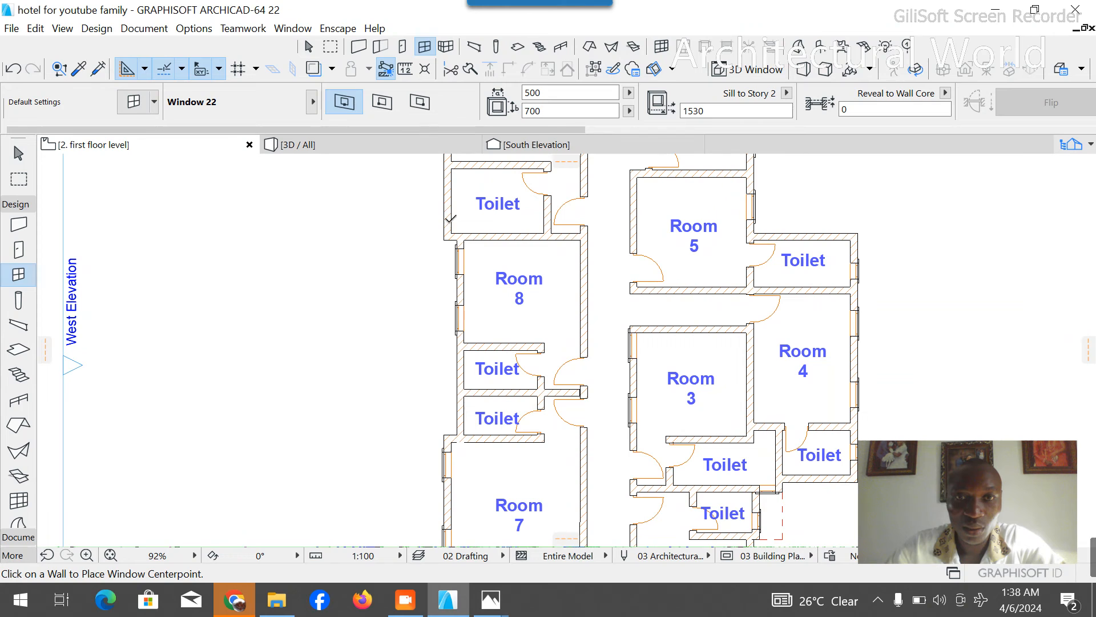
click(444, 199)
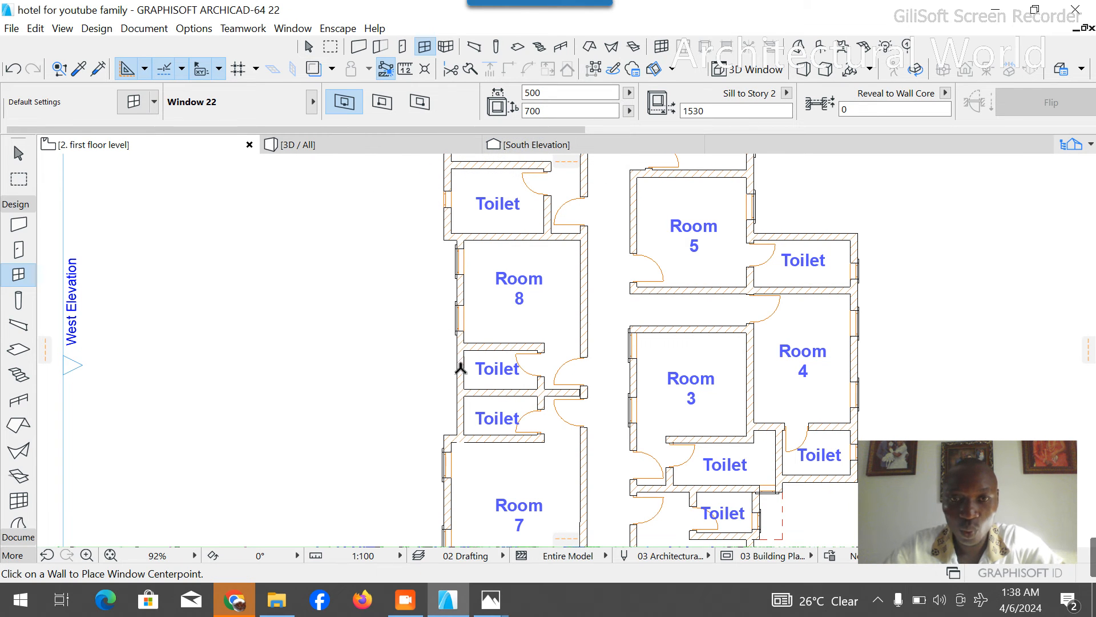
click(458, 377)
click(396, 369)
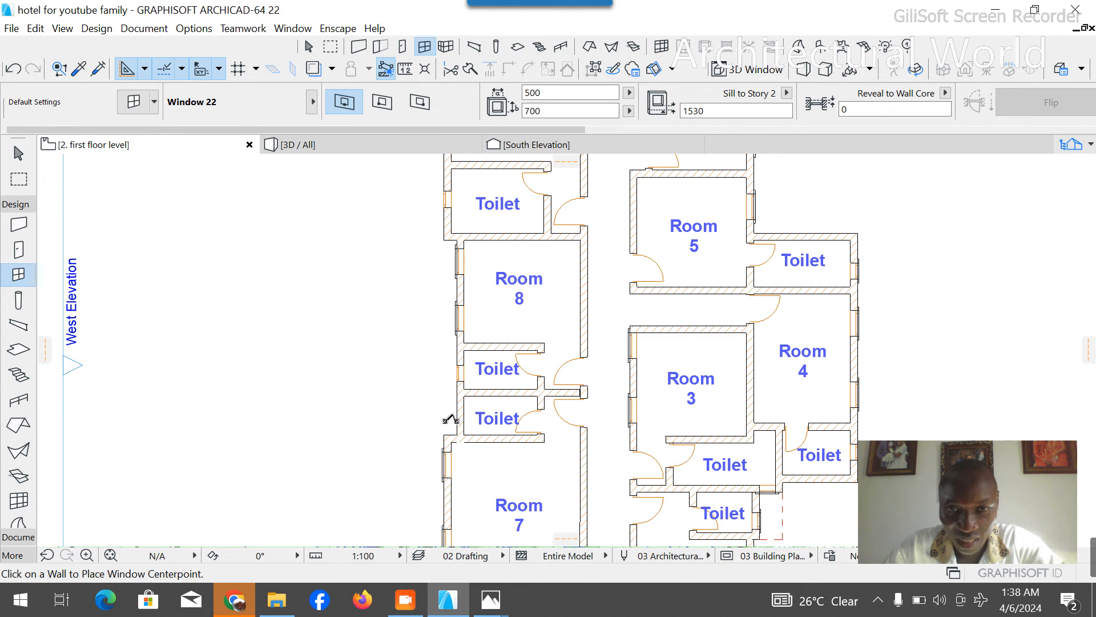
click(457, 420)
click(412, 394)
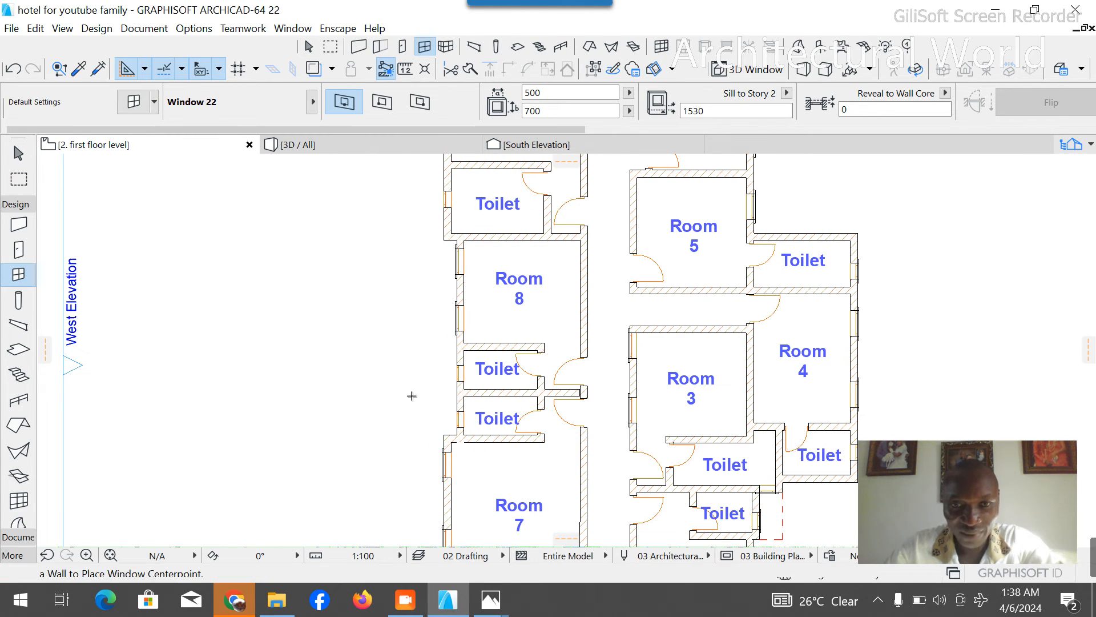
key(Escape)
- Copy Room 8's lower west window with its architrave into the west wall of the Staircase beside the entrance
scroll(394, 263, down, 4)
scroll(607, 374, up, 2)
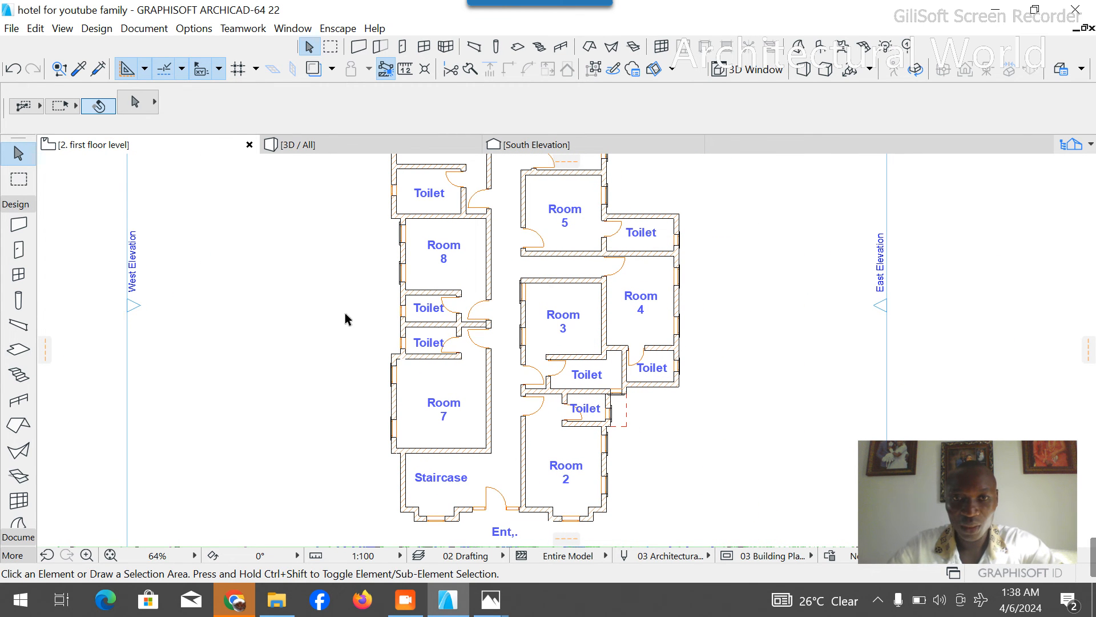
scroll(386, 308, up, 5)
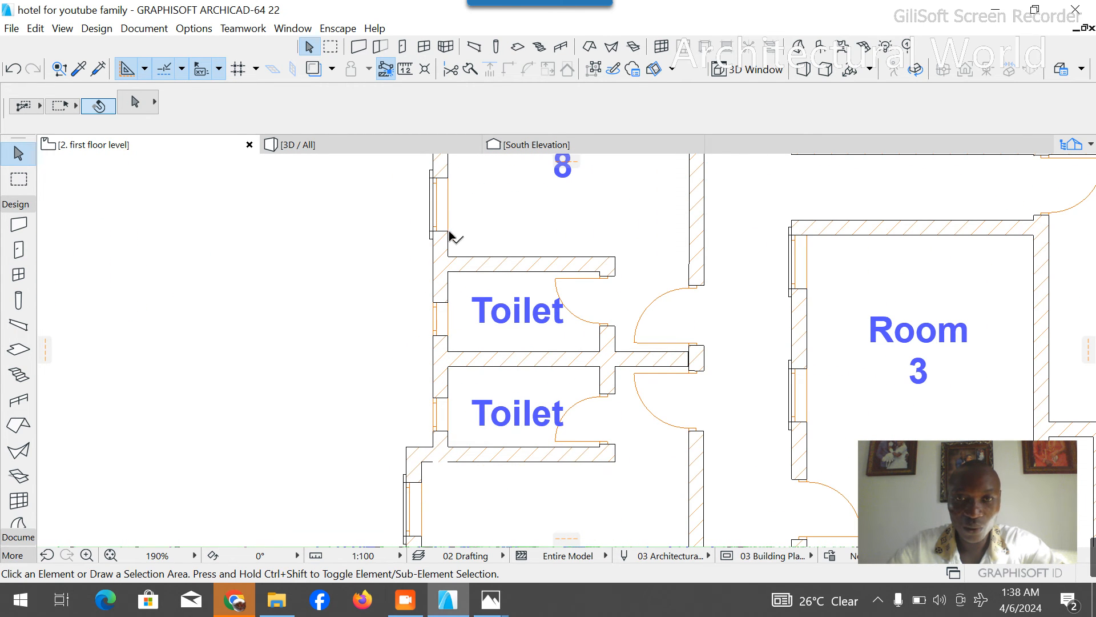
click(450, 234)
shift+click(430, 245)
key(ctrl+d)
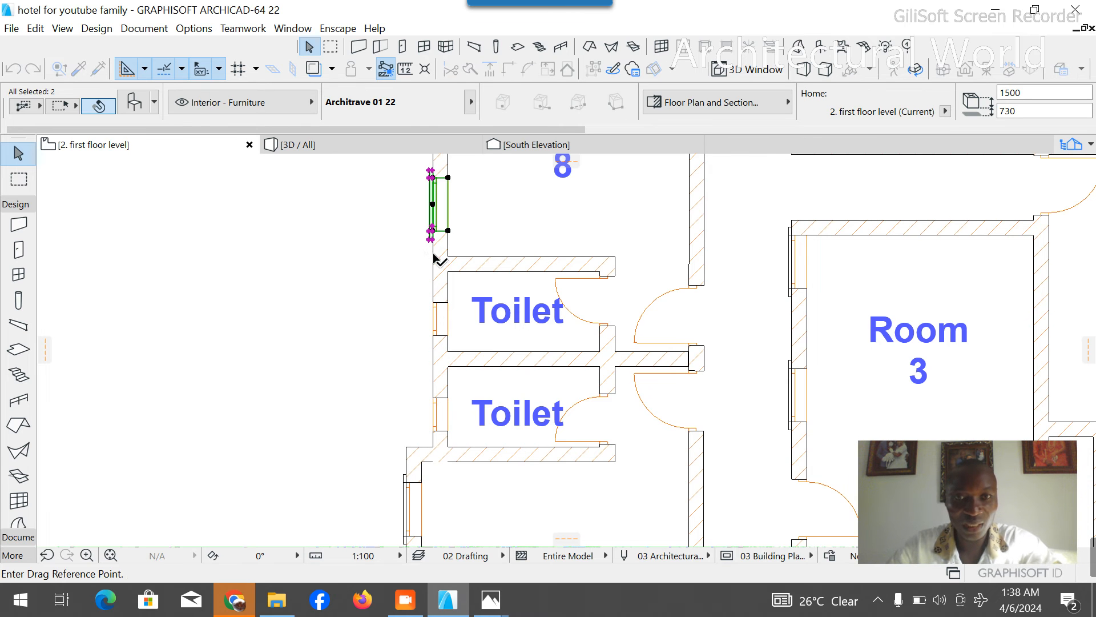
scroll(449, 228, down, 5)
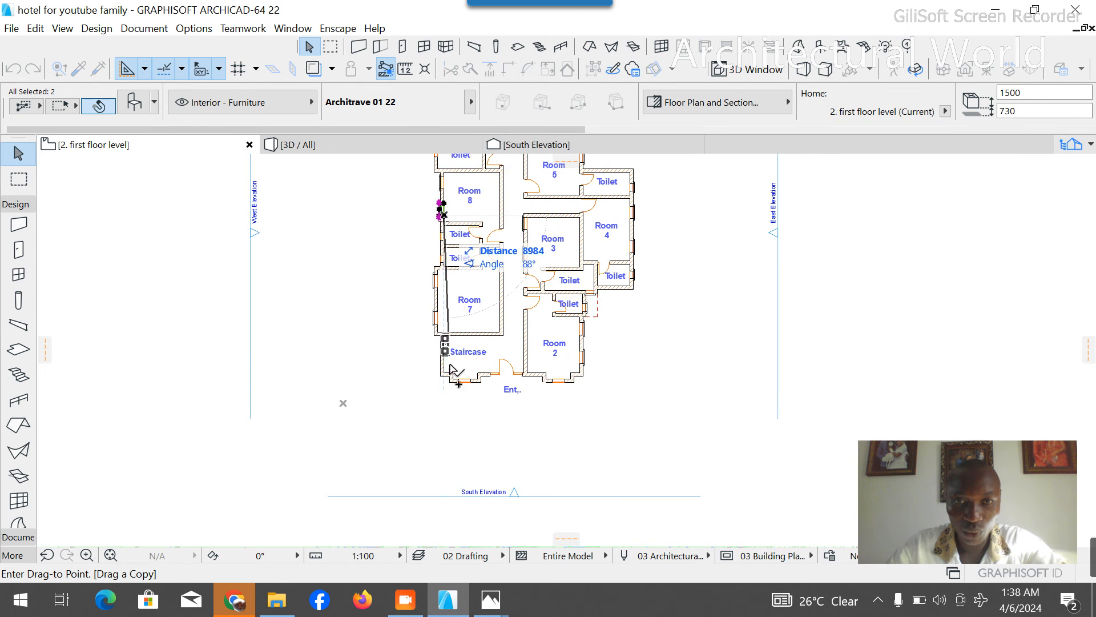
scroll(446, 349, up, 4)
click(434, 332)
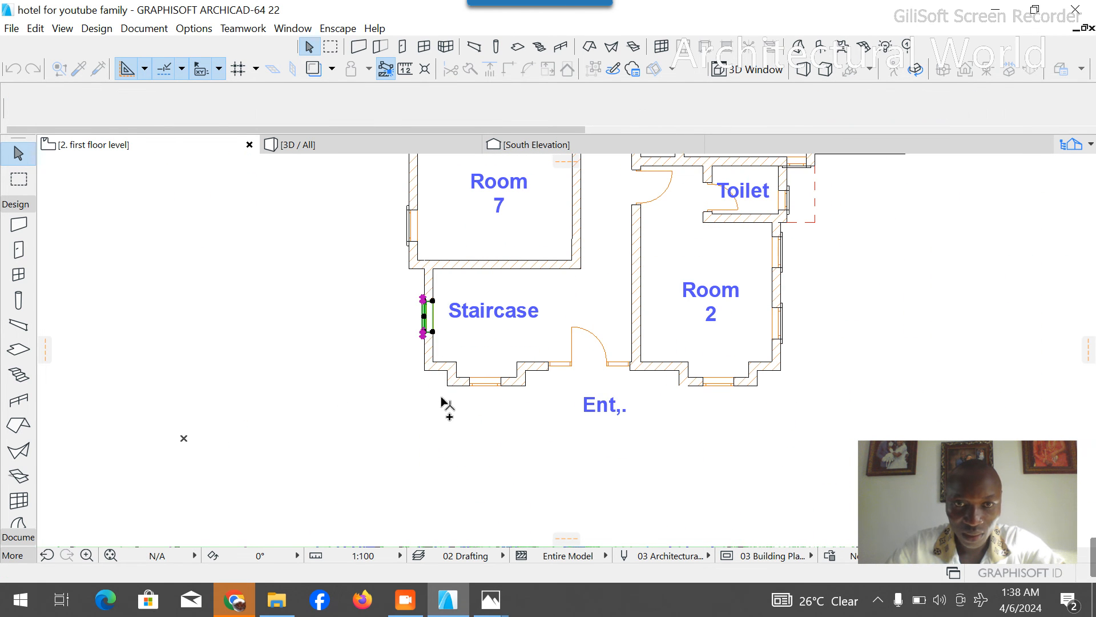
- Copy Room 9's north window with its architrave into the north wall of the adjacent Staircase
scroll(453, 362, down, 5)
scroll(485, 205, up, 6)
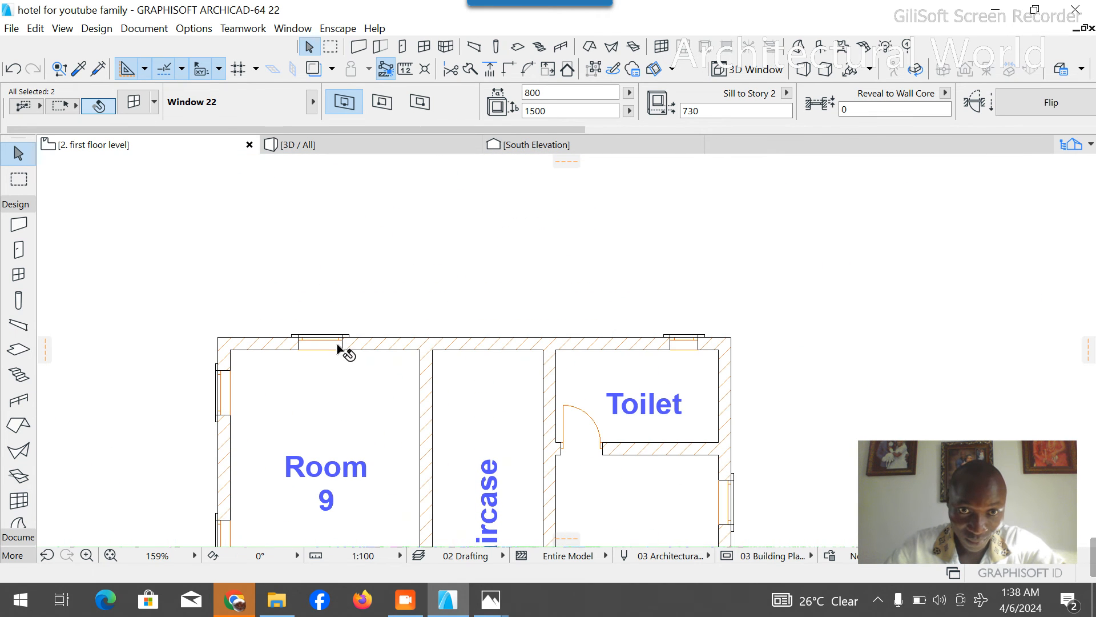
click(338, 346)
click(369, 302)
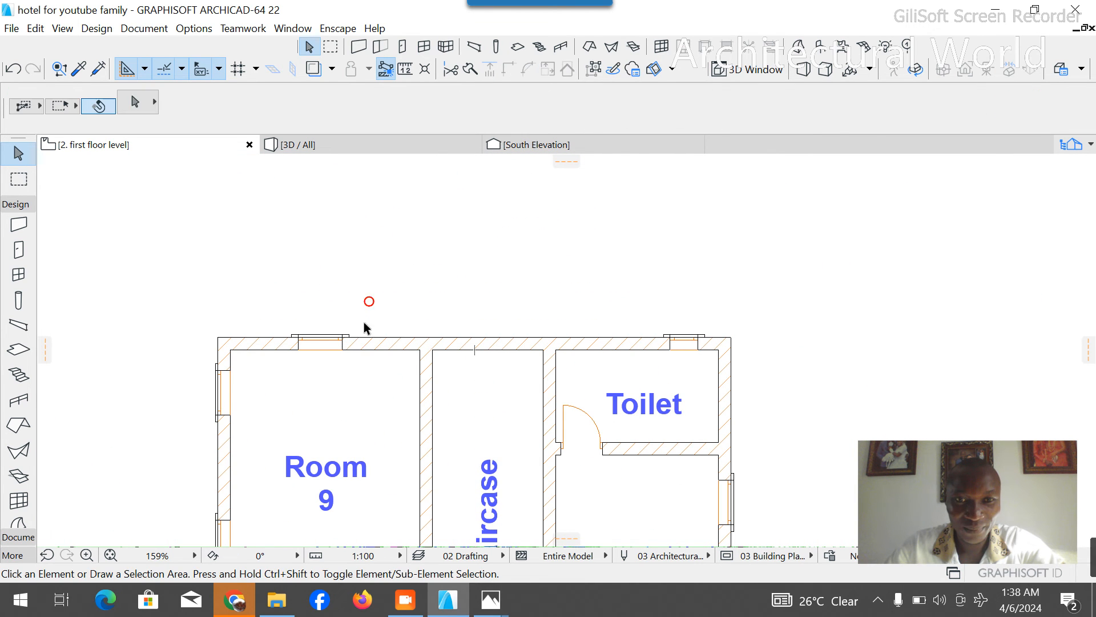
click(351, 336)
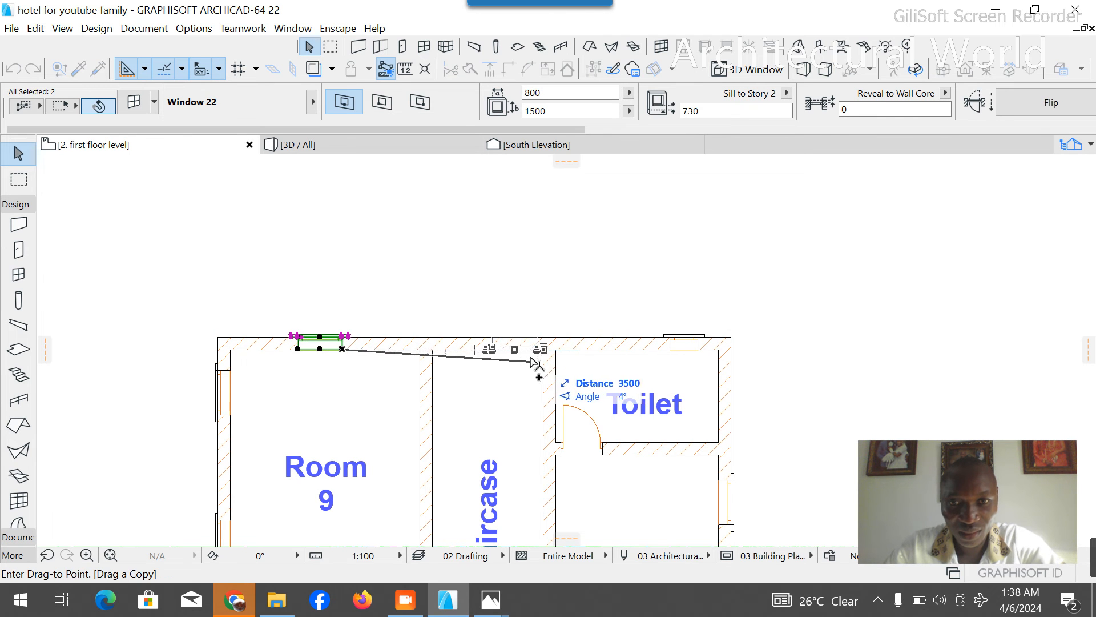
click(513, 350)
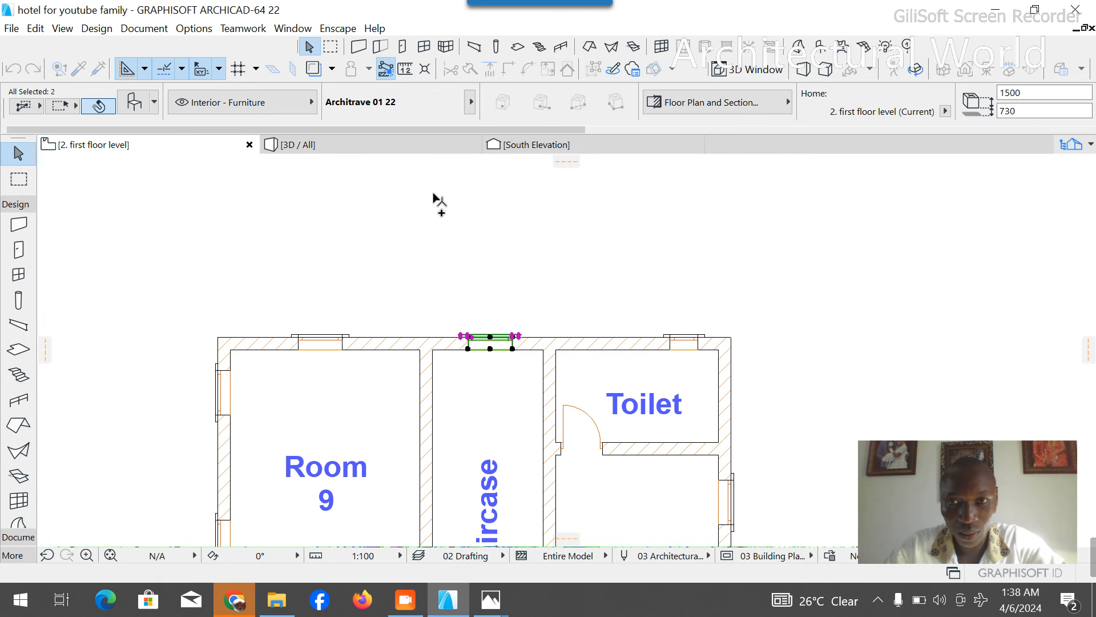
- Make a copy of the architrave on Room 6's toilet window, rotated 90° to run vertically
scroll(436, 192, down, 4)
click(695, 353)
scroll(580, 255, up, 3)
scroll(580, 260, up, 2)
click(558, 251)
key(ctrl+e)
click(557, 251)
click(651, 249)
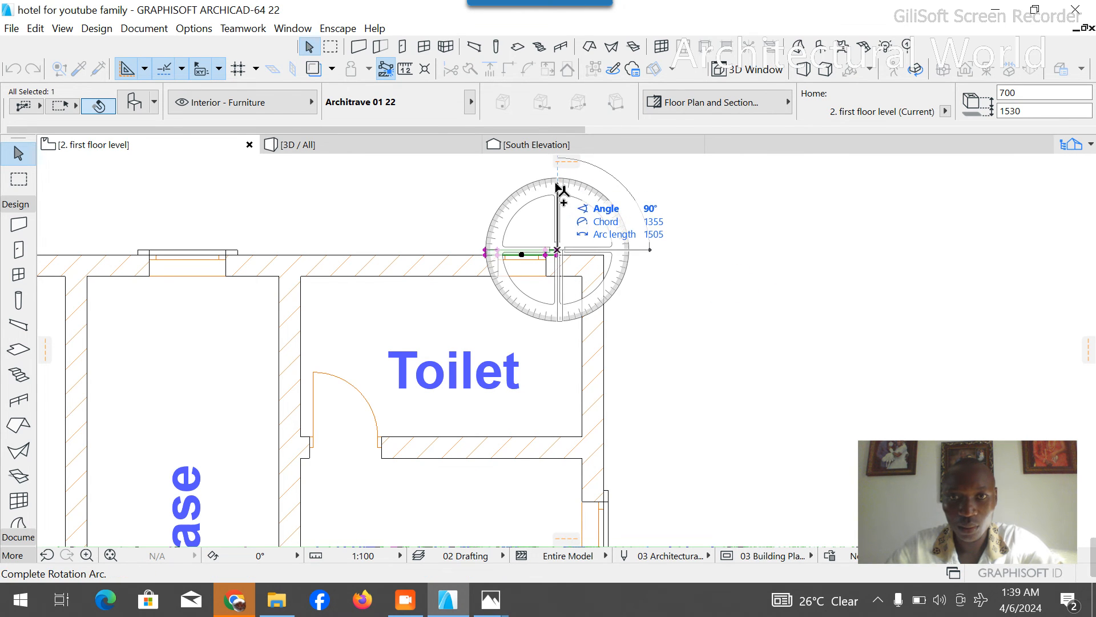
click(558, 187)
- Move the rotated architrave onto the outer face of Room 9's toilet window, aligned with the opening's upper corner
key(ctrl+d)
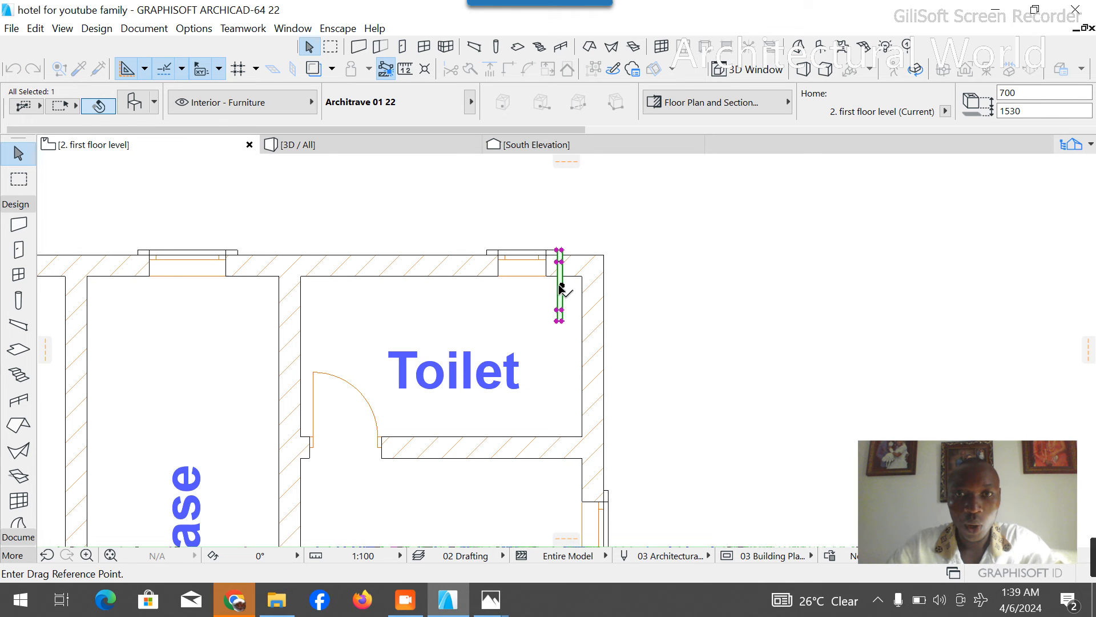
click(560, 262)
scroll(636, 277, down, 5)
scroll(372, 326, up, 1)
scroll(424, 277, up, 2)
scroll(384, 368, down, 2)
scroll(383, 367, up, 5)
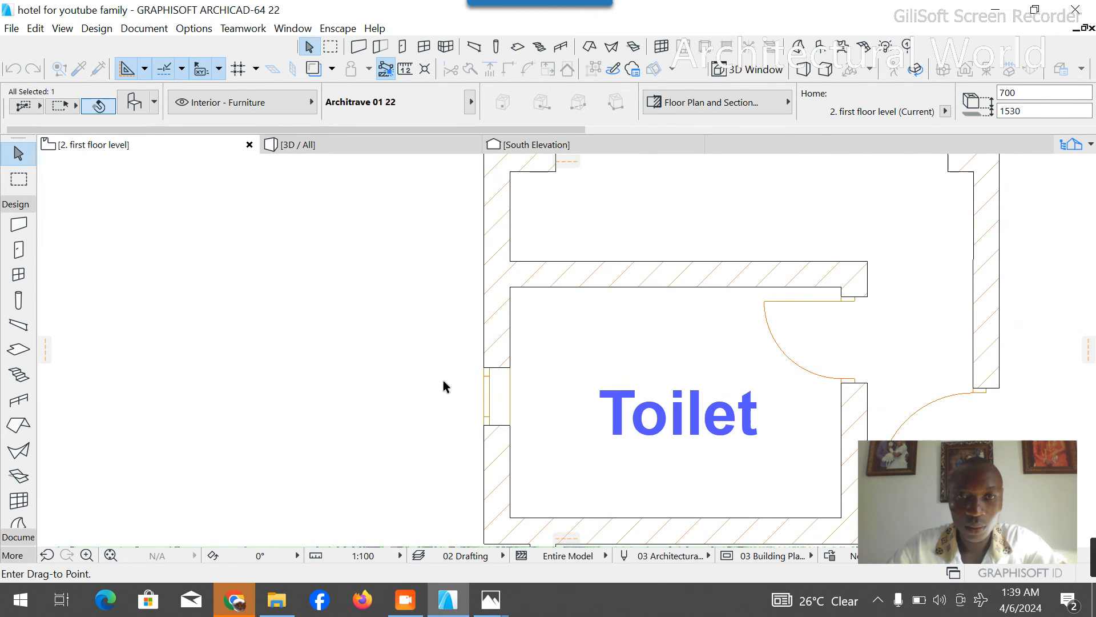
click(484, 371)
- Copy the architrave from Room 9's toilet window onto the west windows of the Room 8 and Room 7 toilets
key(ctrl+shift+d)
click(484, 369)
scroll(467, 323, down, 5)
scroll(483, 343, up, 2)
scroll(483, 400, down, 5)
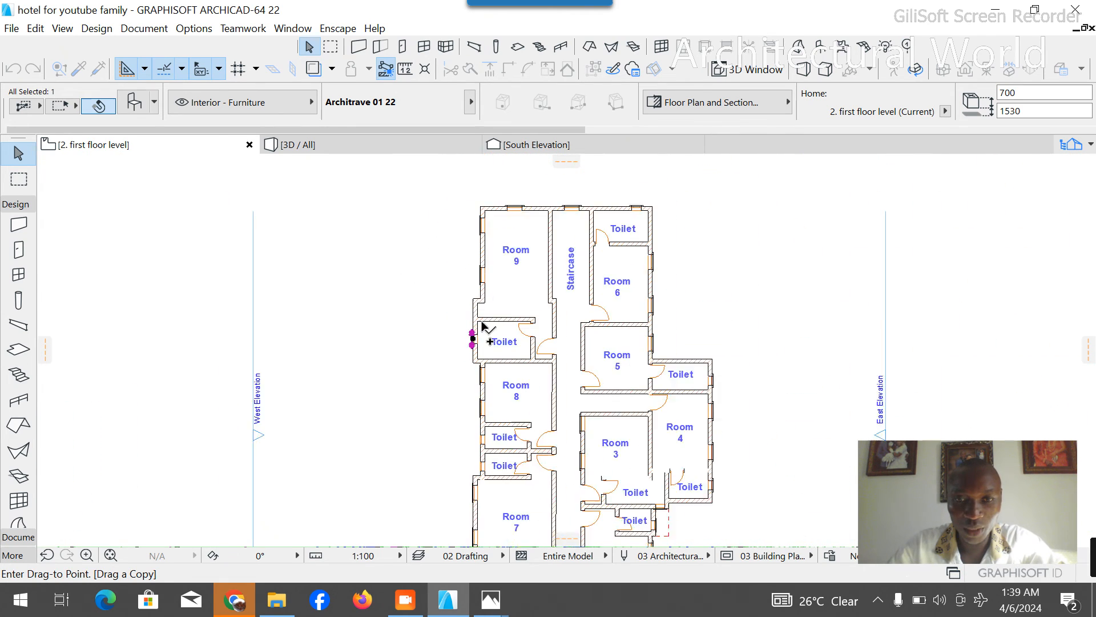
scroll(479, 429, up, 6)
click(506, 416)
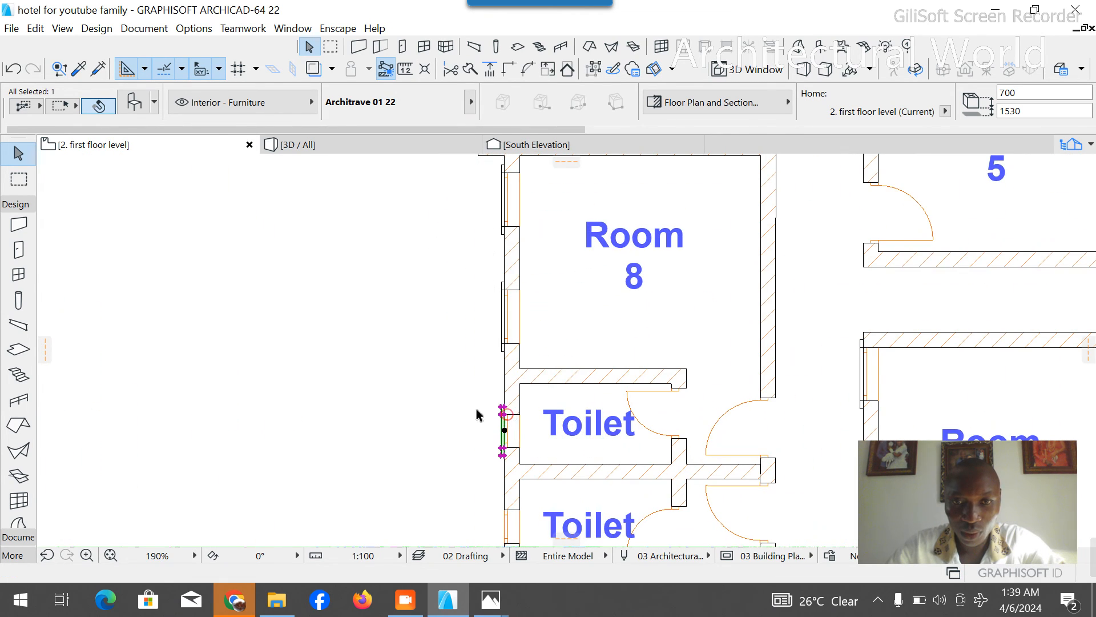
scroll(482, 412, down, 5)
scroll(483, 416, up, 6)
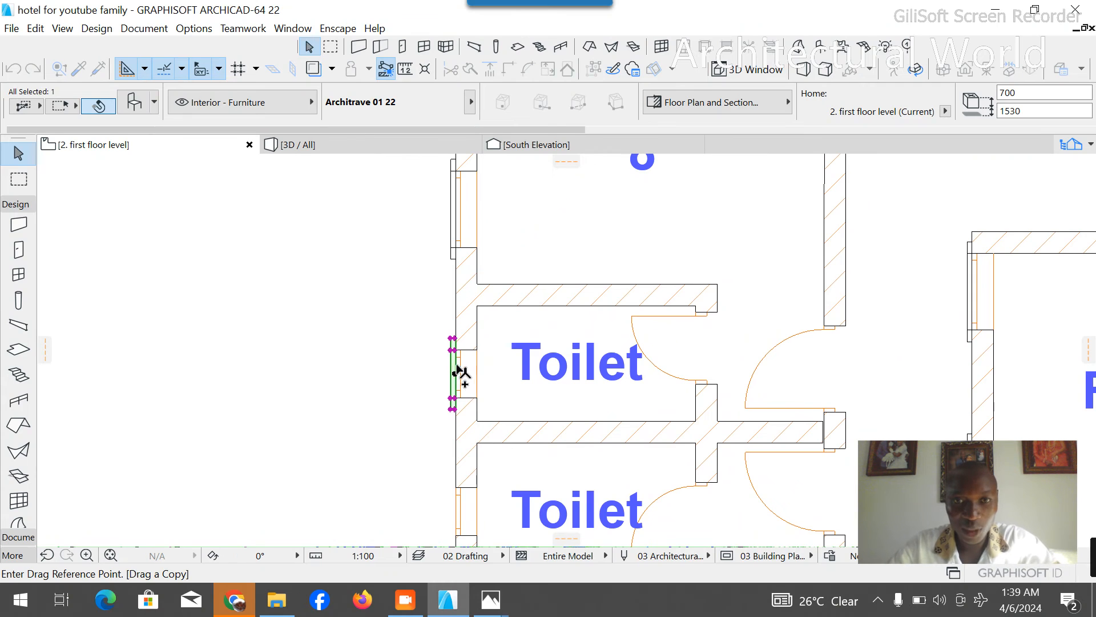
click(455, 349)
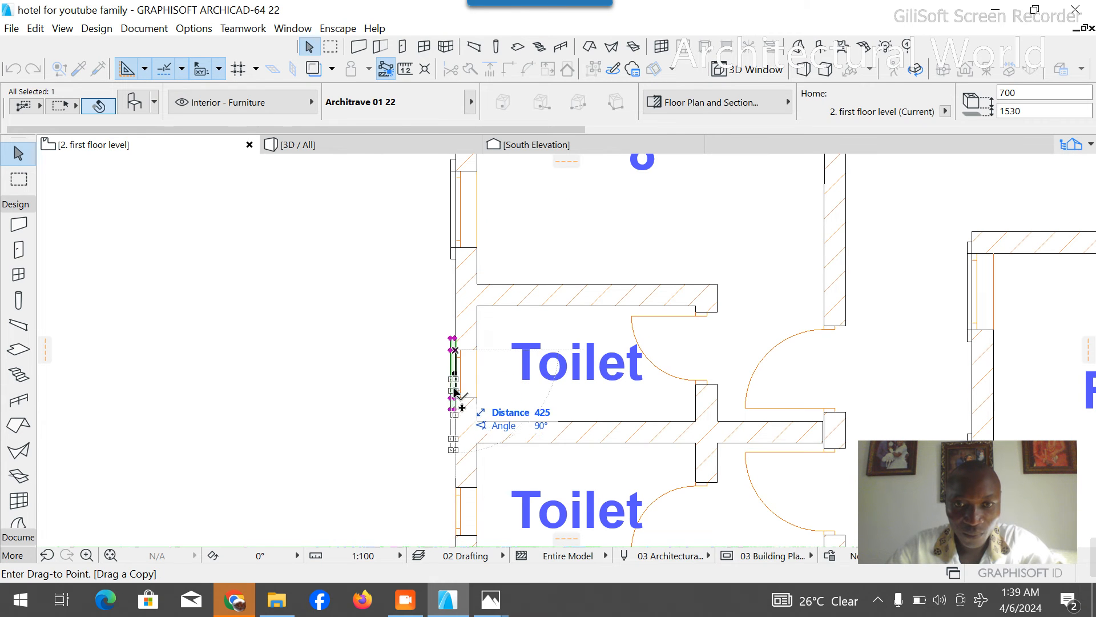
click(457, 486)
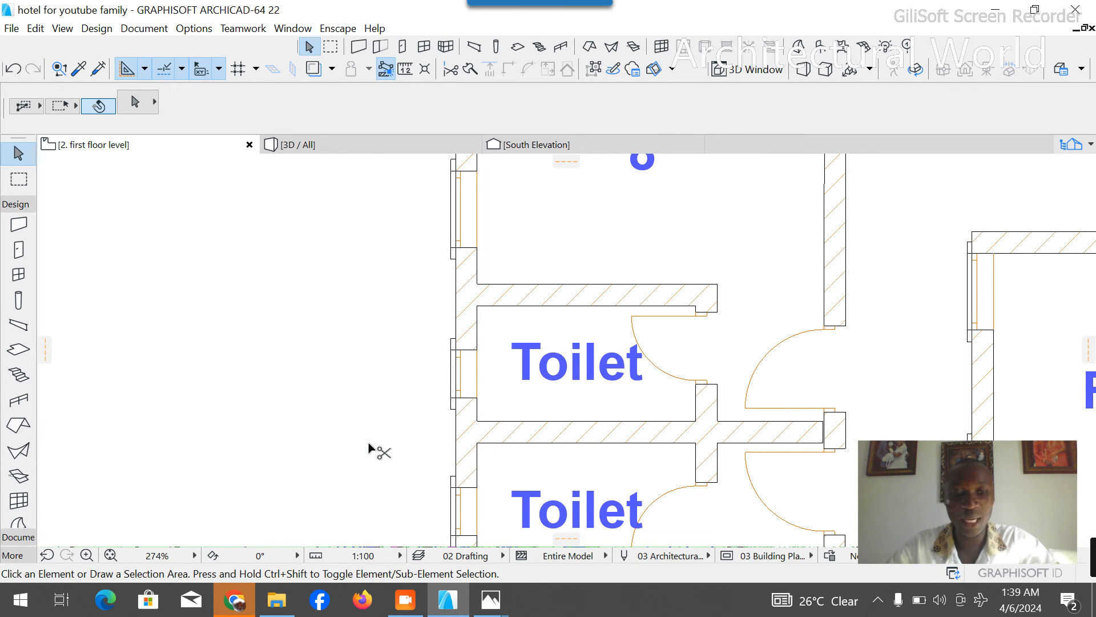
- Examine the two-storey building in the 3D view from several sides, checking the first-floor walls and windows
scroll(366, 354, down, 6)
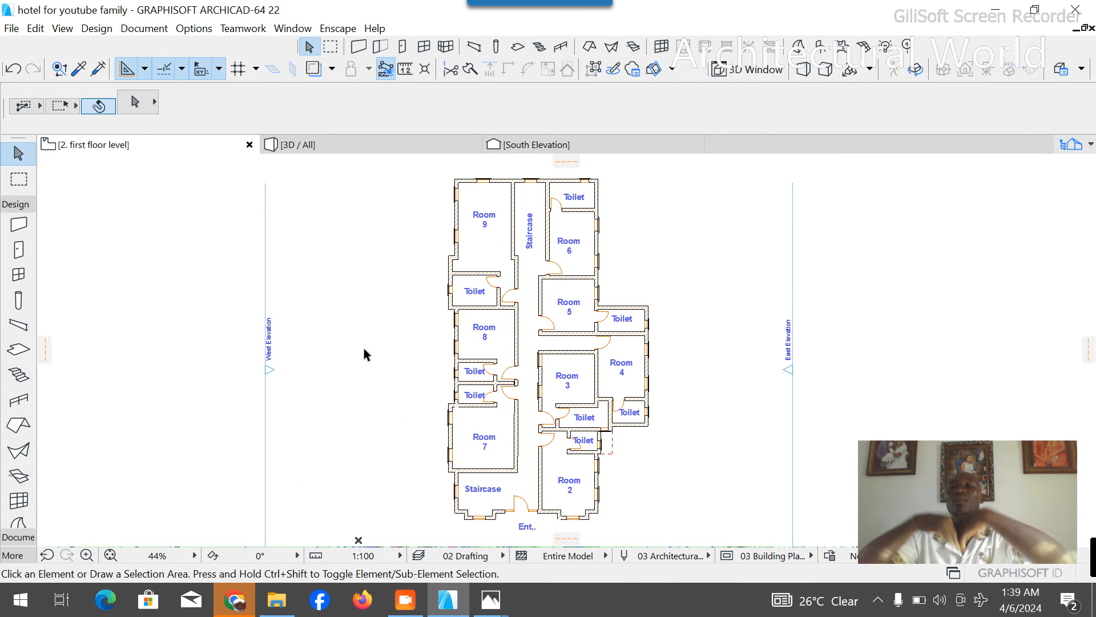
click(360, 144)
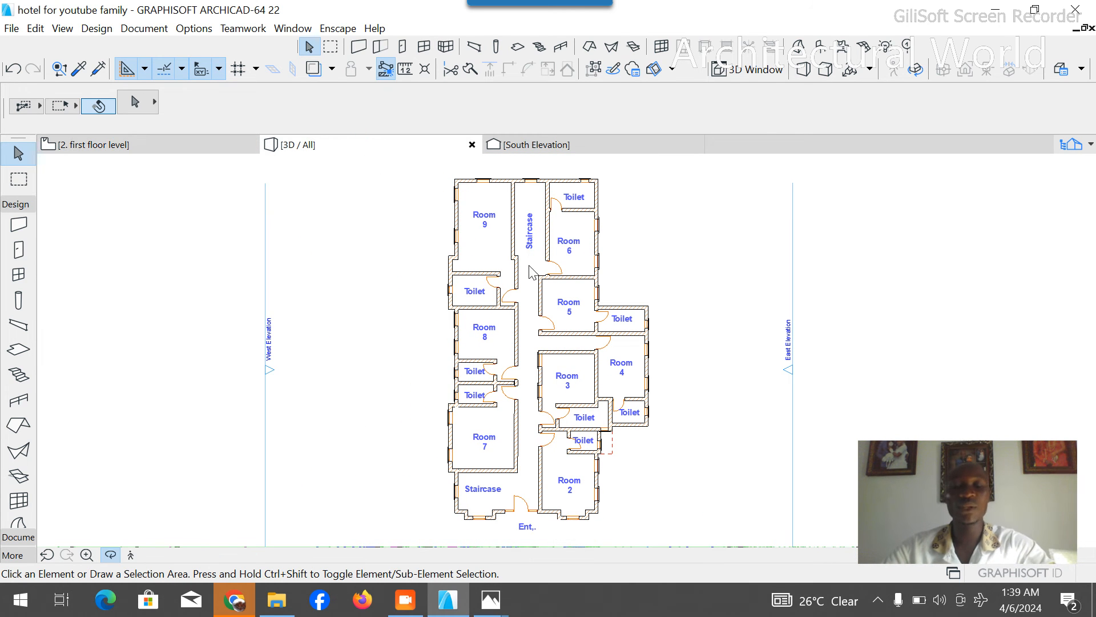
scroll(673, 415, down, 10)
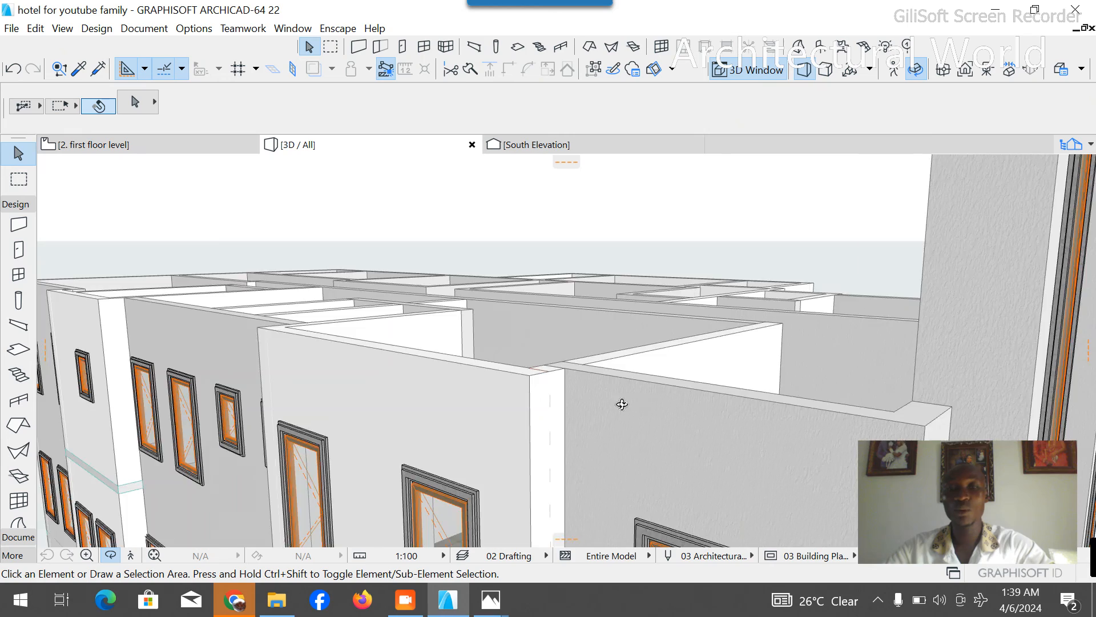
drag(522, 423, 330, 386)
scroll(278, 383, down, 4)
drag(715, 424, 361, 457)
scroll(361, 457, down, 3)
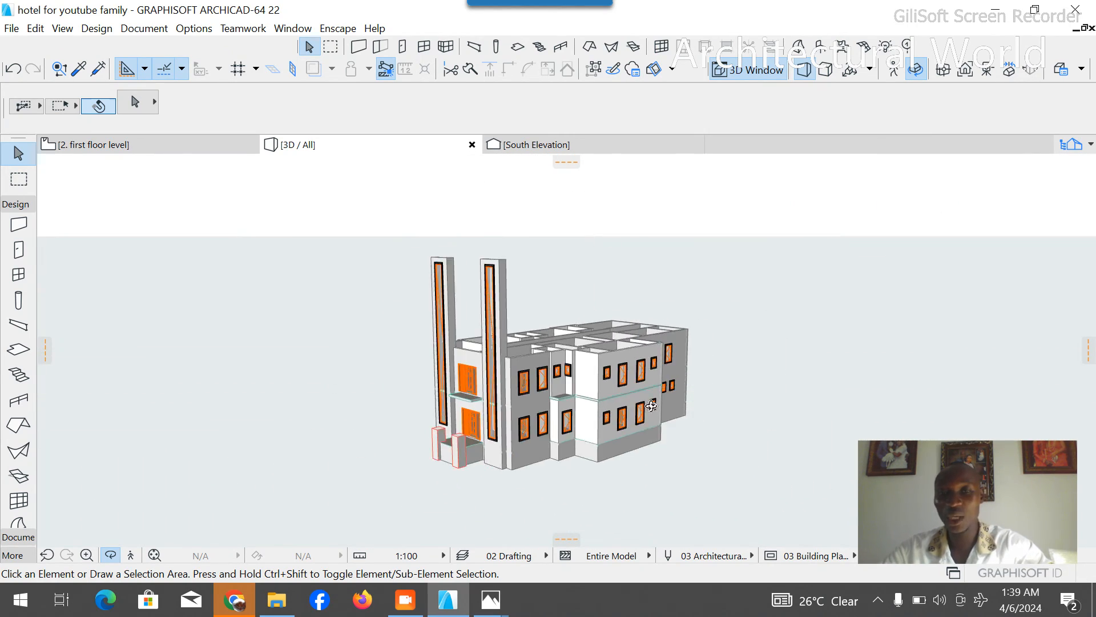
scroll(697, 399, up, 4)
drag(707, 395, 230, 265)
drag(731, 414, 680, 400)
drag(446, 439, 810, 428)
scroll(662, 375, down, 3)
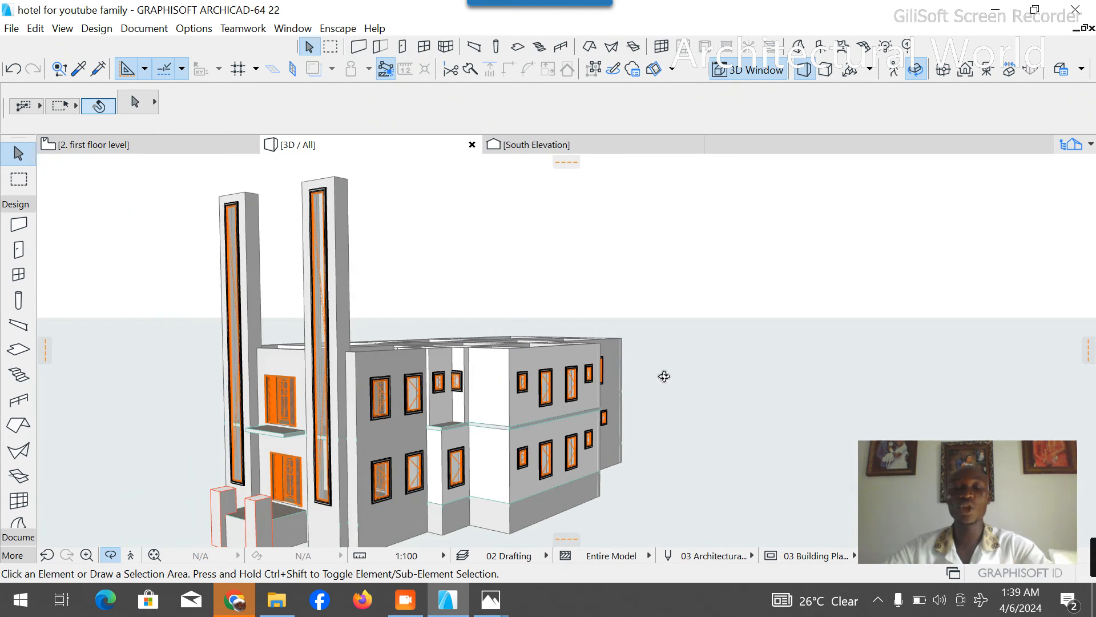
- Examine the front entrance doors of both storeys up close in the 3D view
scroll(419, 505, up, 1)
scroll(405, 505, up, 1)
drag(400, 482, 566, 499)
scroll(268, 474, up, 2)
drag(361, 449, 376, 237)
- Move the sidelight entrance door on the ground floor plan slightly west along the front wall, and check it in 3D
click(196, 145)
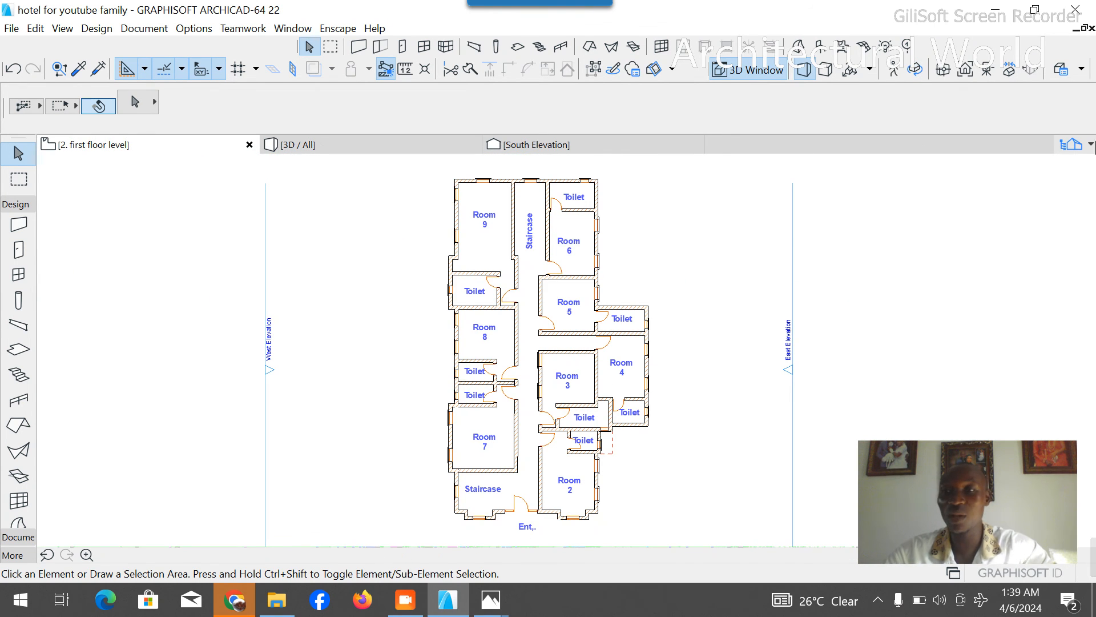
click(1068, 144)
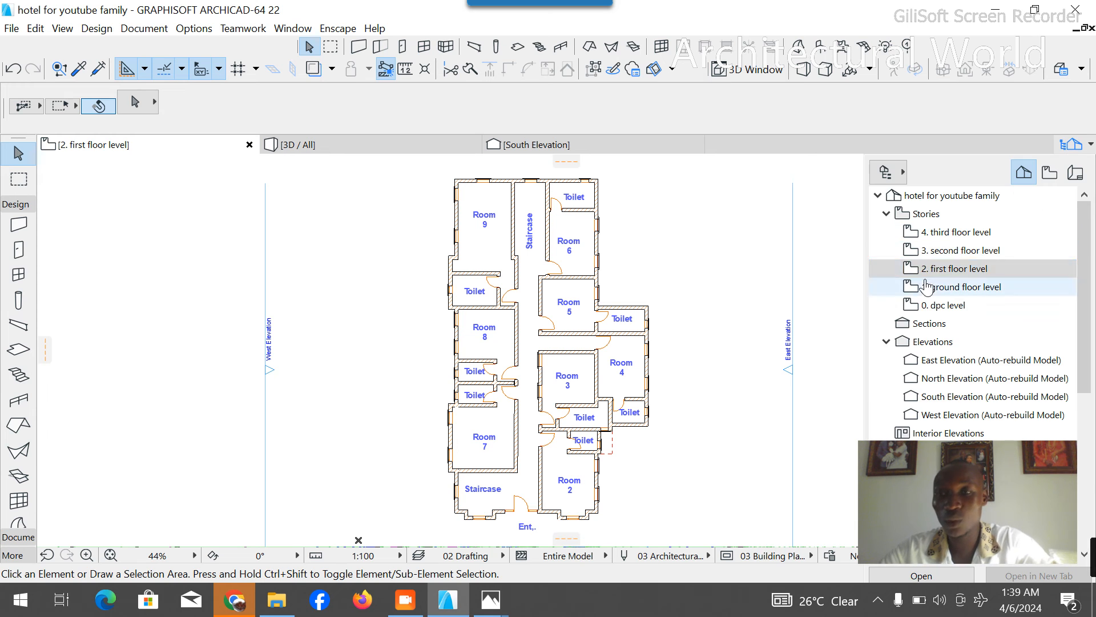
double_click(955, 289)
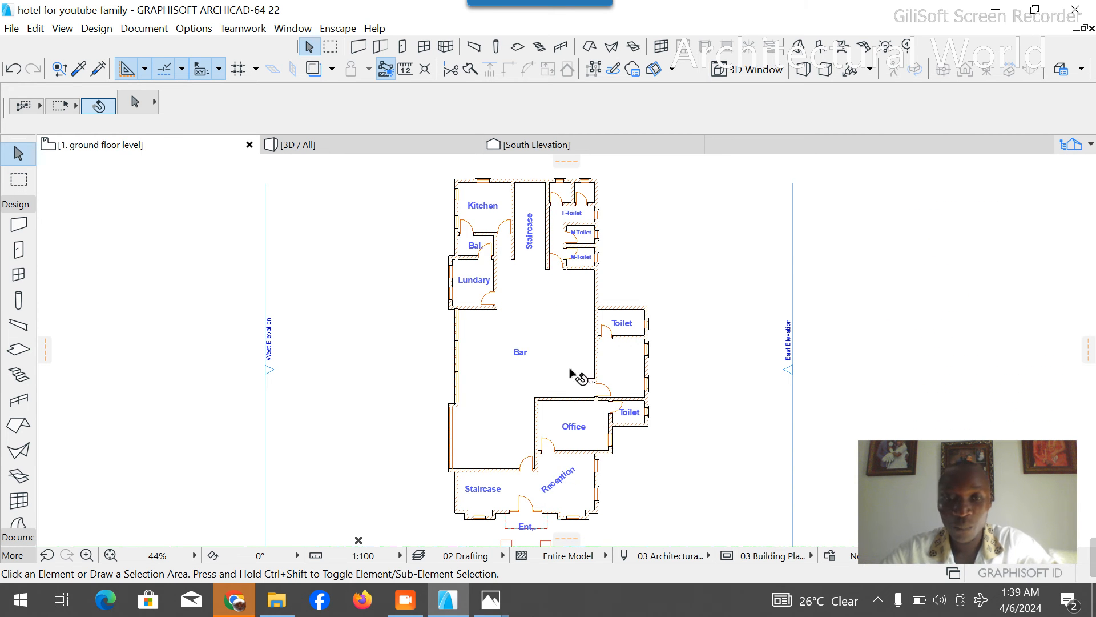
scroll(529, 453, up, 5)
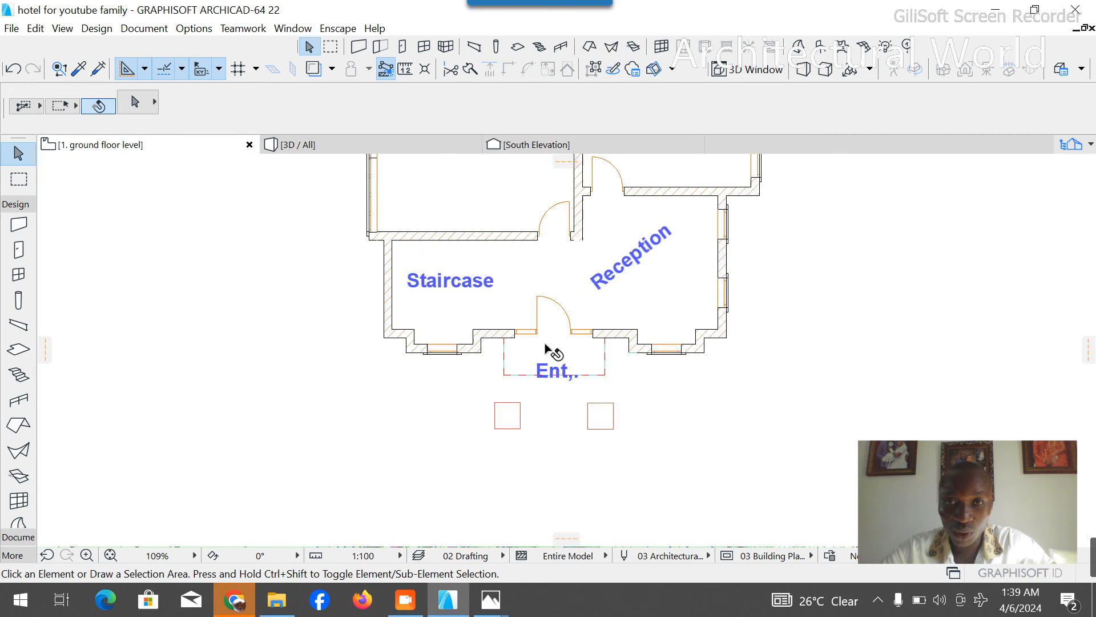
click(592, 328)
scroll(588, 329, up, 3)
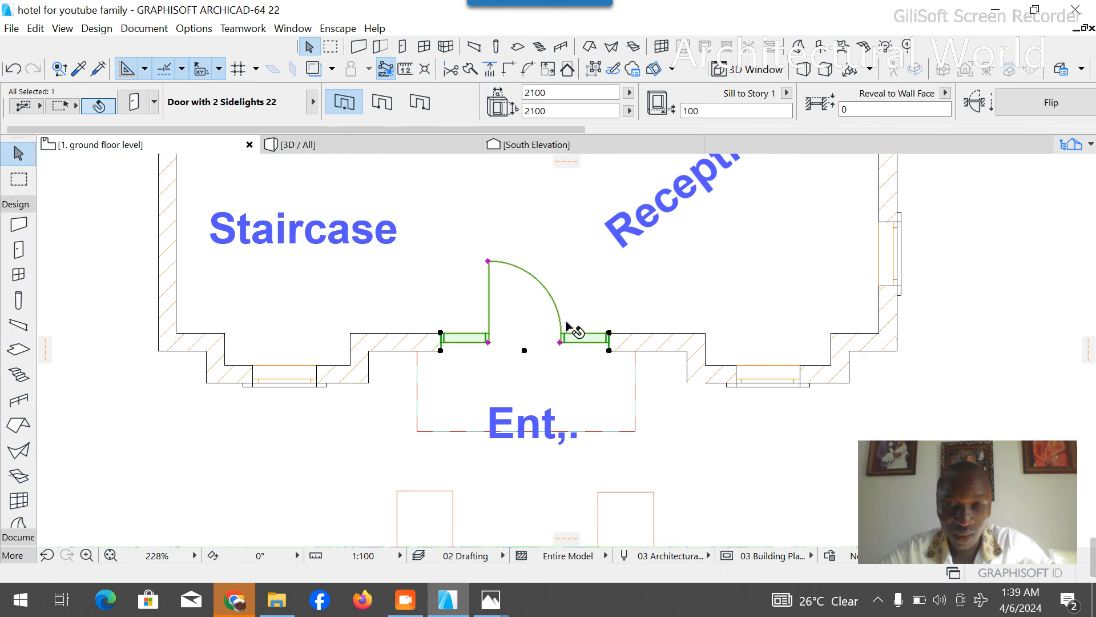
click(599, 331)
key(Escape)
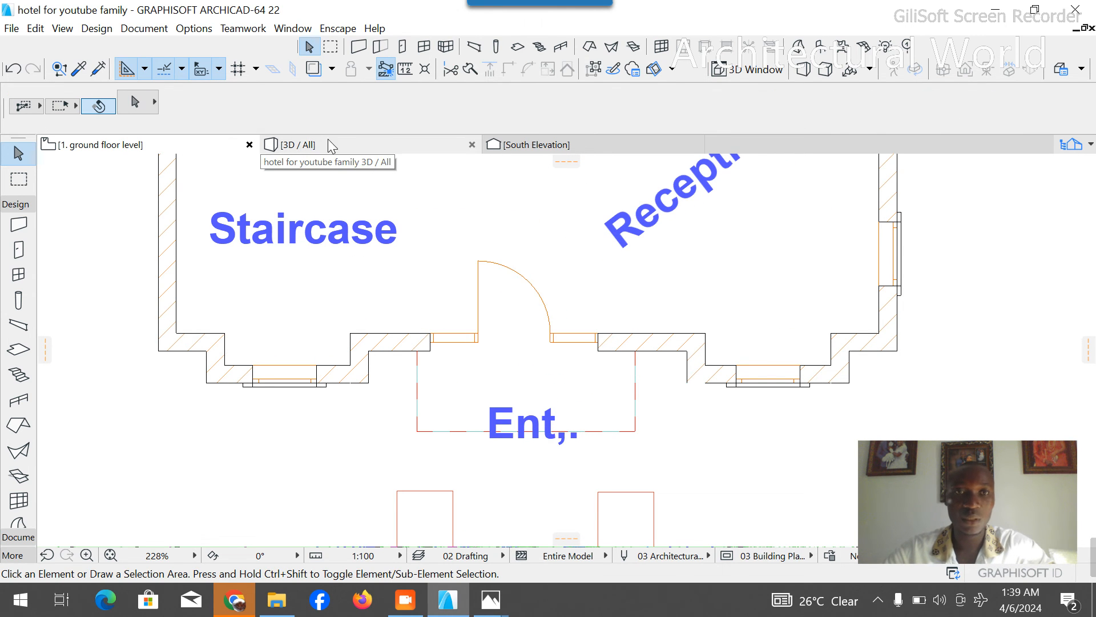
click(330, 145)
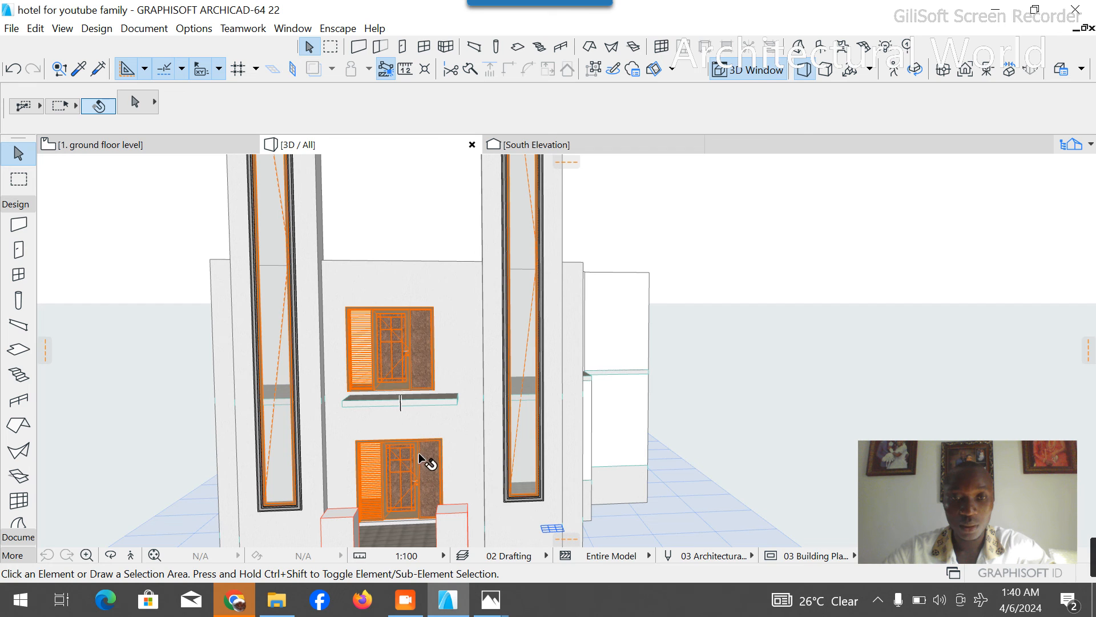
- Select the floor slab that covers the whole building and entrance porch on the ground floor plan
click(114, 144)
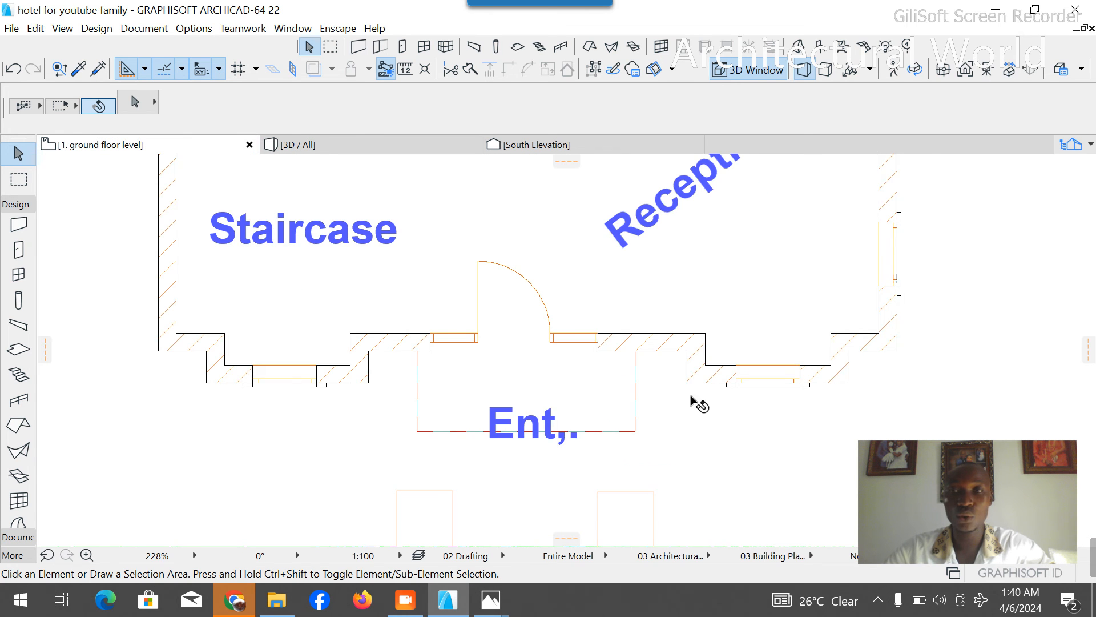
scroll(698, 405, down, 3)
click(1072, 146)
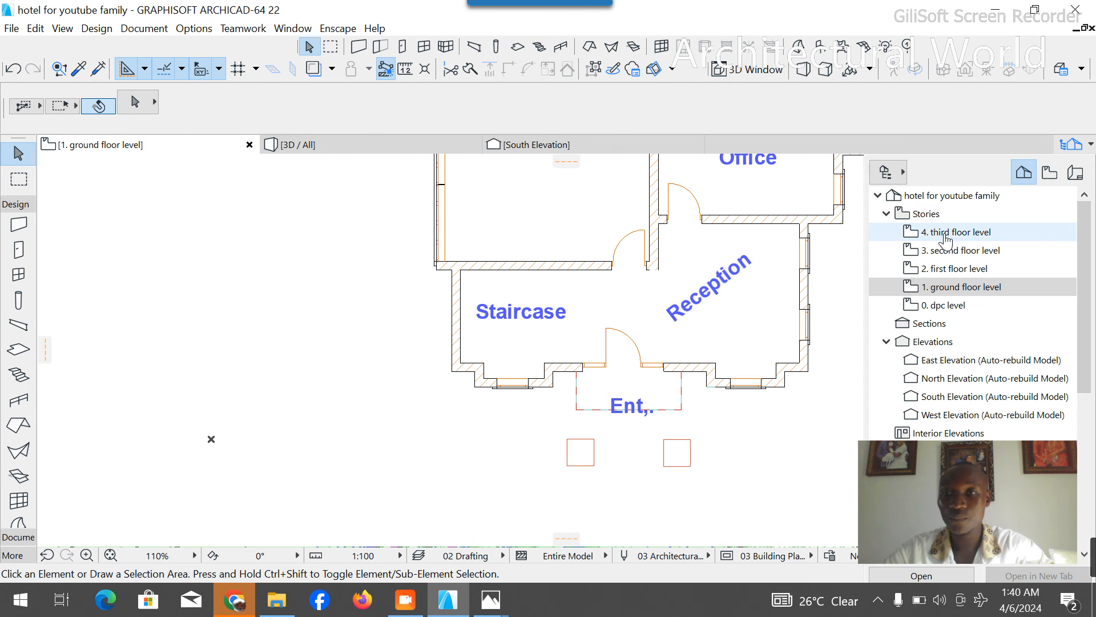
click(566, 241)
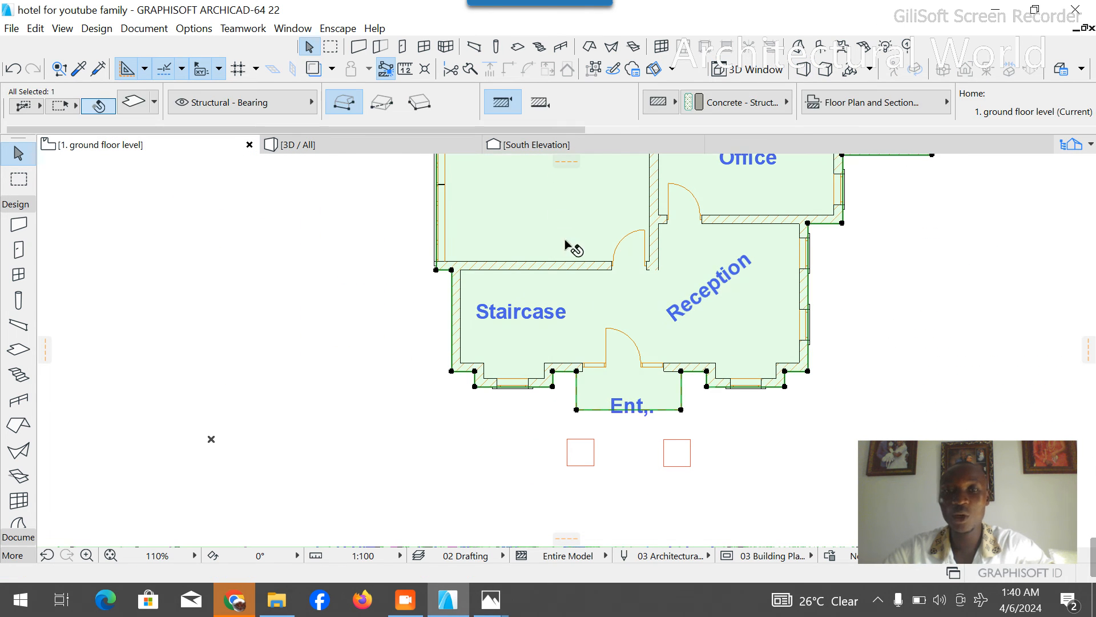
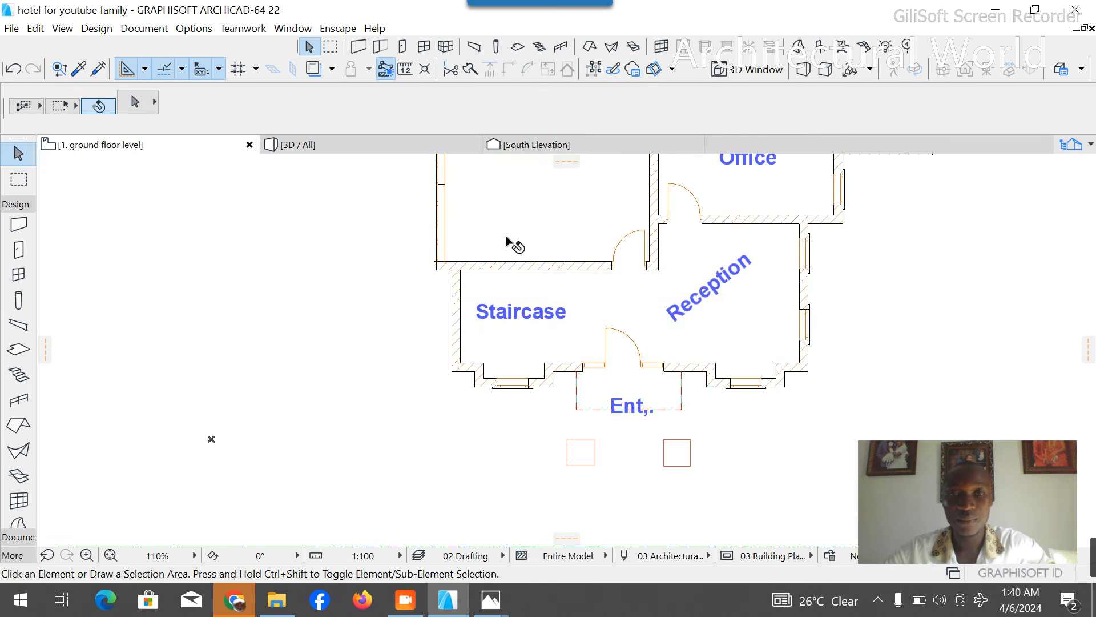
- Open the first floor level plan and paste the copied slab at the center of the current view
click(1047, 181)
click(1071, 144)
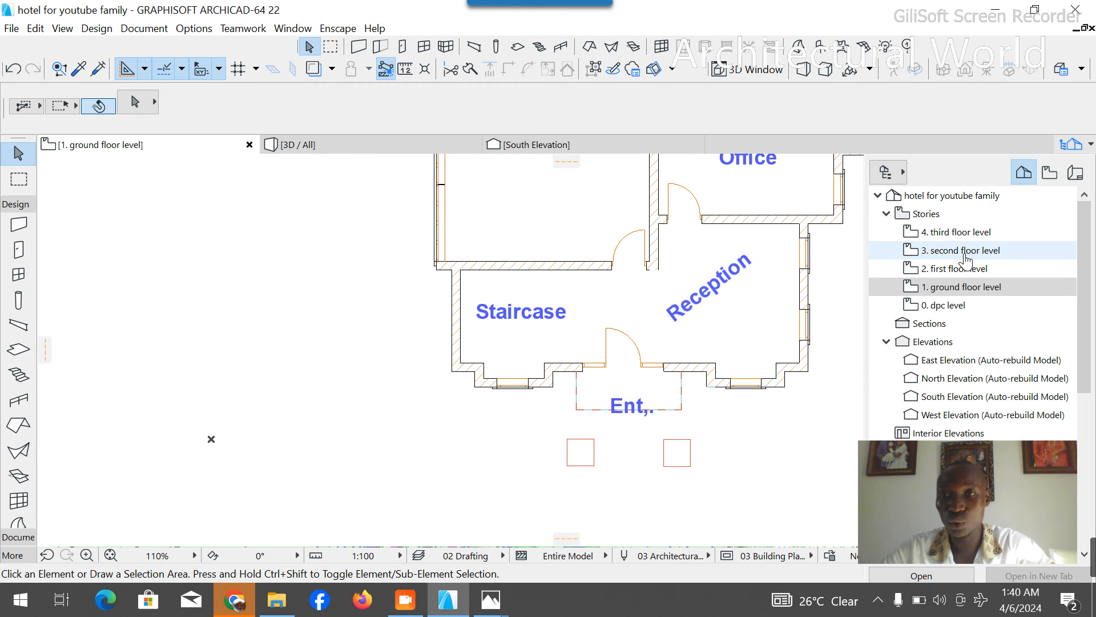
double_click(943, 267)
scroll(662, 372, down, 4)
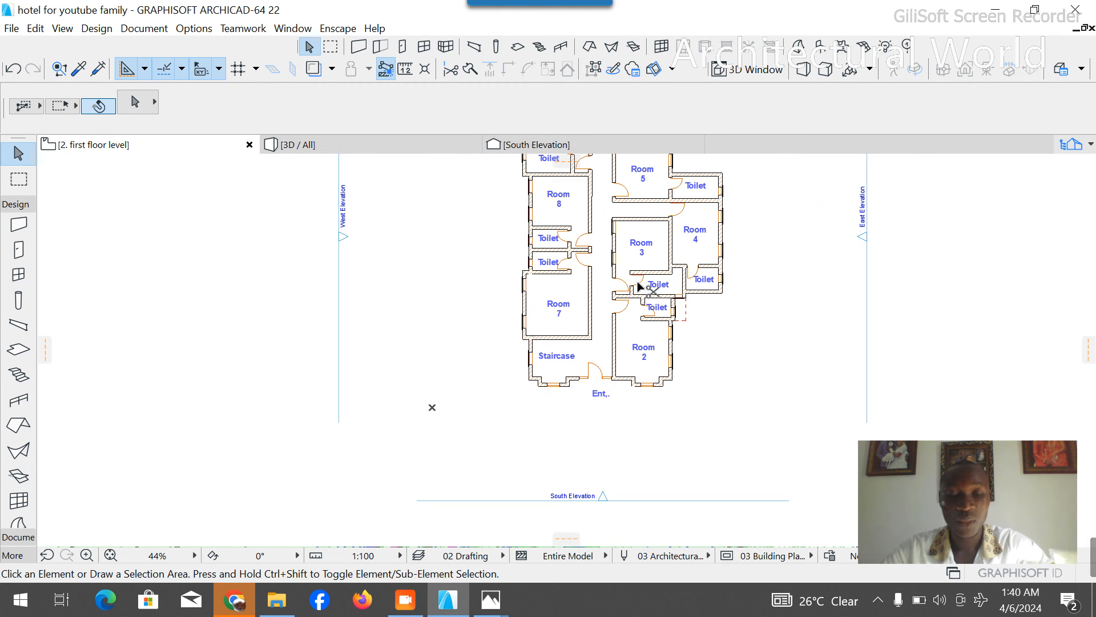
key(ctrl+v)
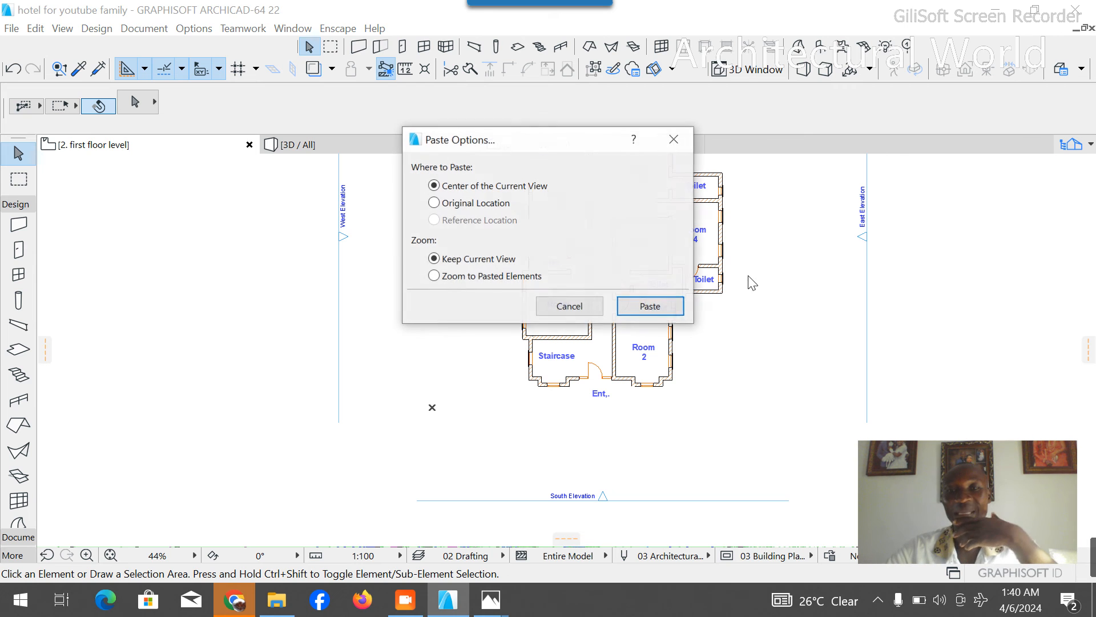
click(648, 304)
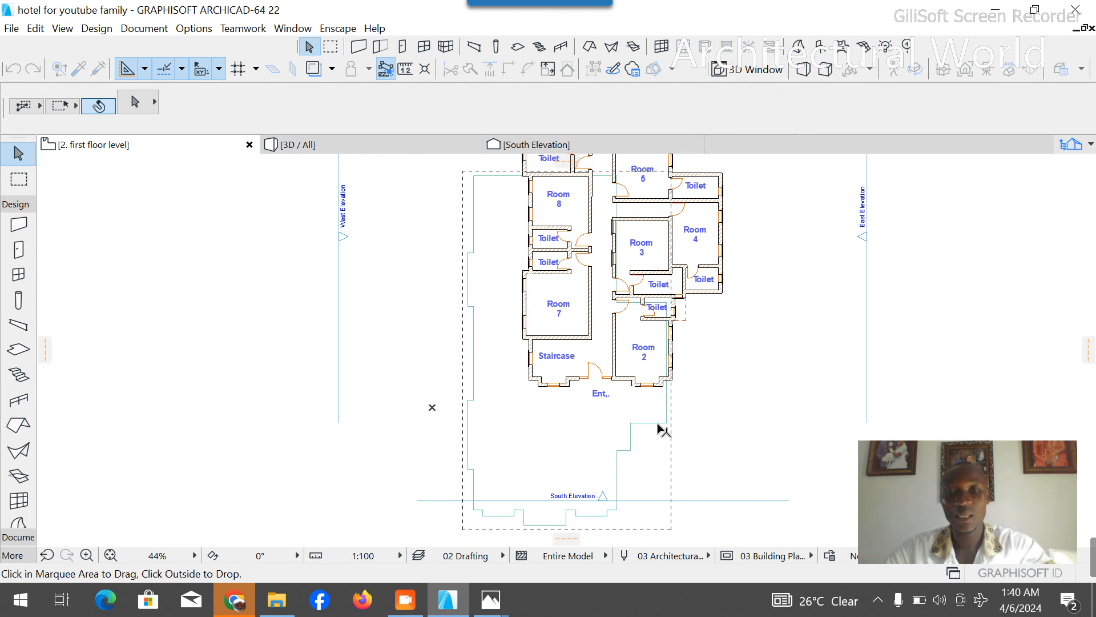
- Move the pasted slab so its bay corner meets the outer corner of the bay below Room 2, and accept the placement
scroll(663, 429, up, 3)
scroll(610, 429, down, 3)
scroll(562, 435, up, 5)
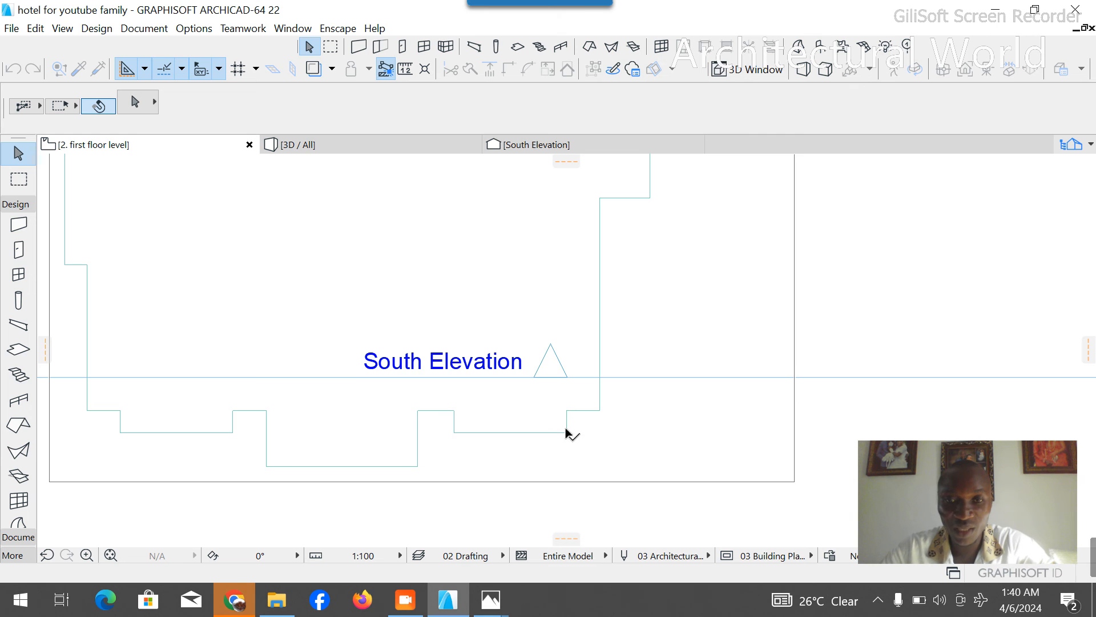
scroll(564, 432, down, 4)
scroll(657, 228, up, 5)
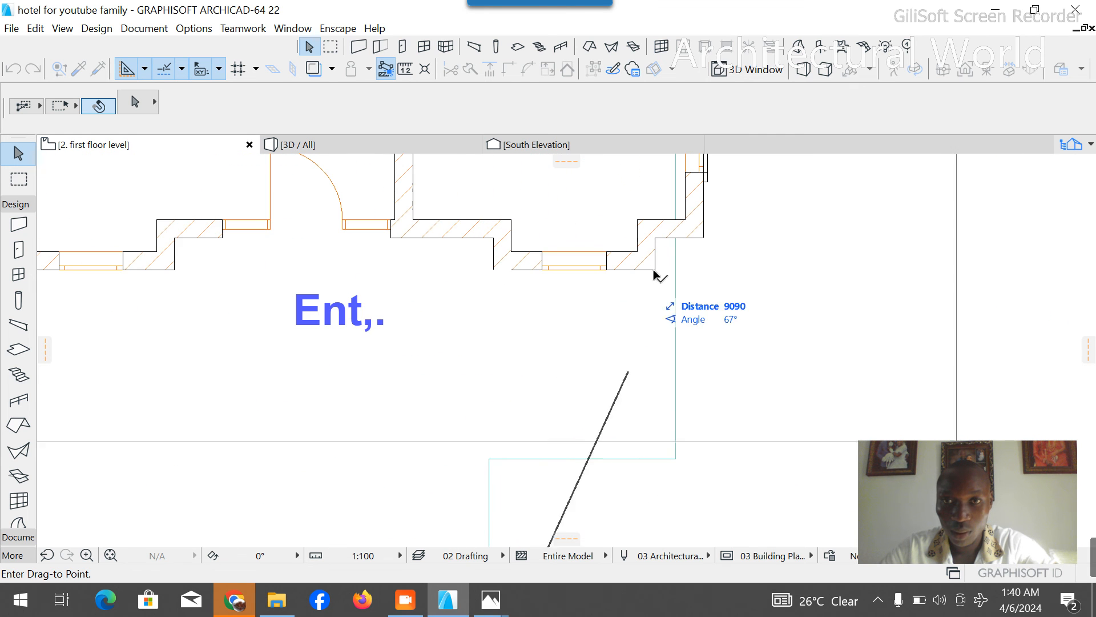
click(655, 273)
scroll(628, 334, down, 4)
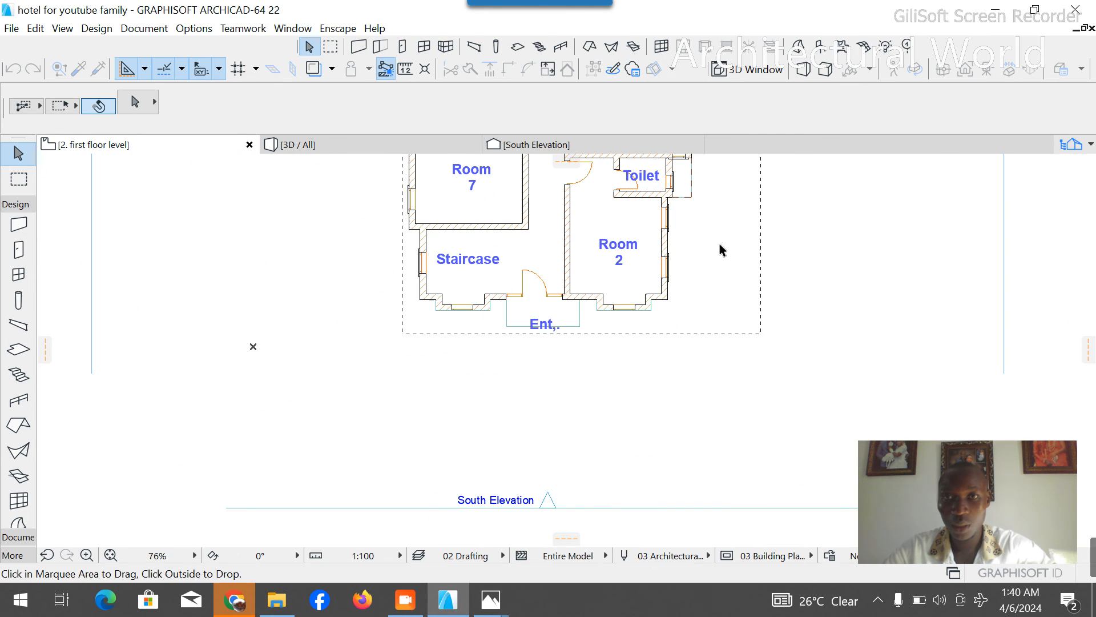
right_click(826, 204)
click(844, 244)
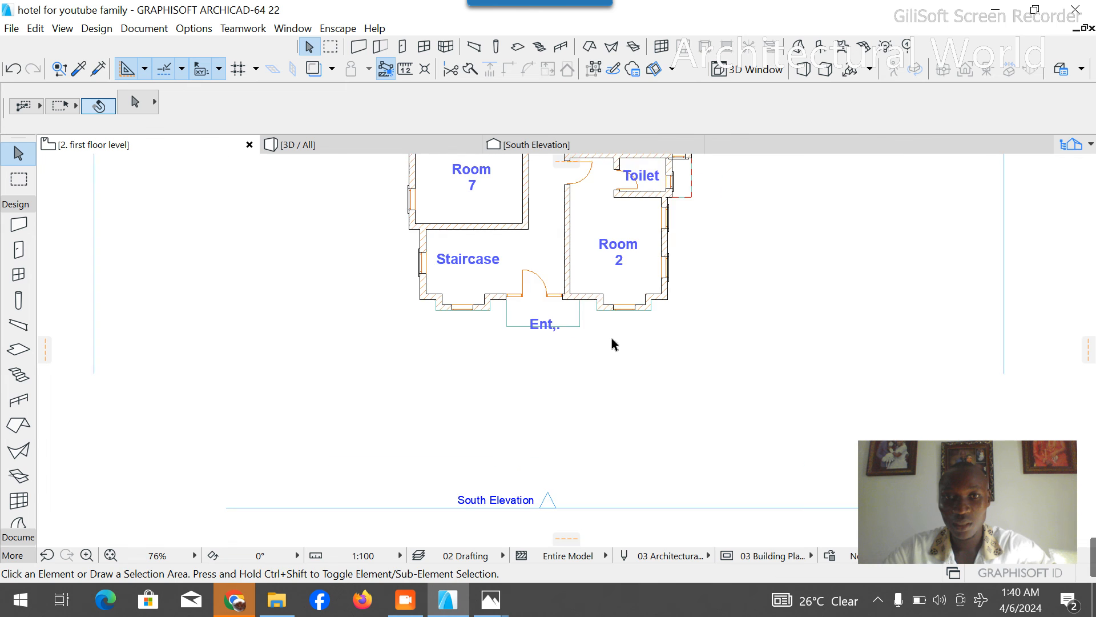
- Orbit the 3D model to inspect the slab placed on the first floor
scroll(612, 337, down, 3)
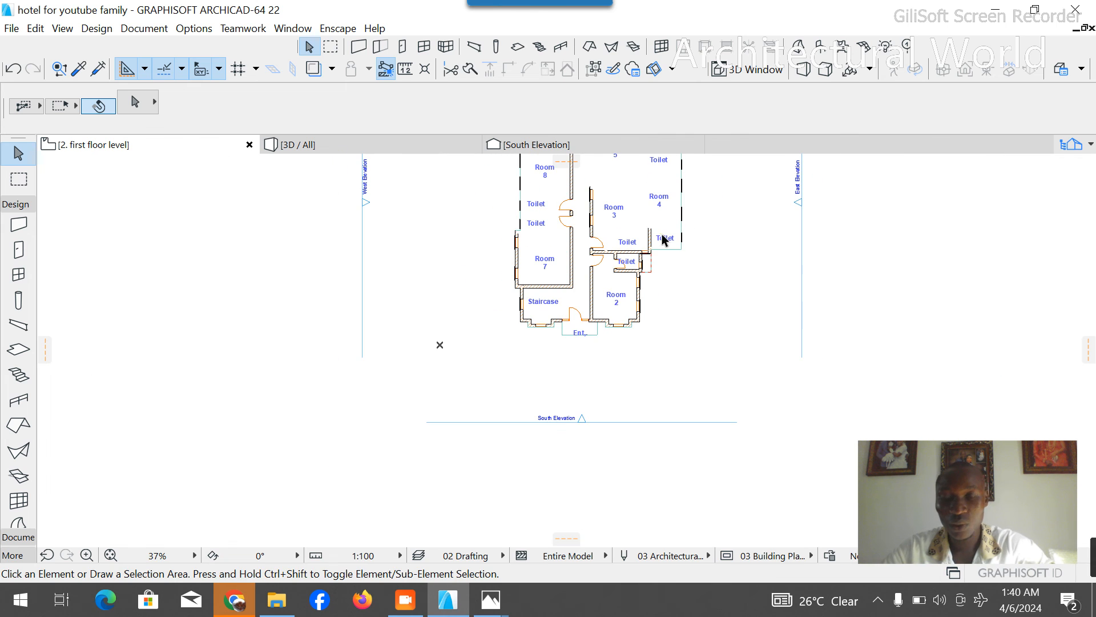
click(313, 141)
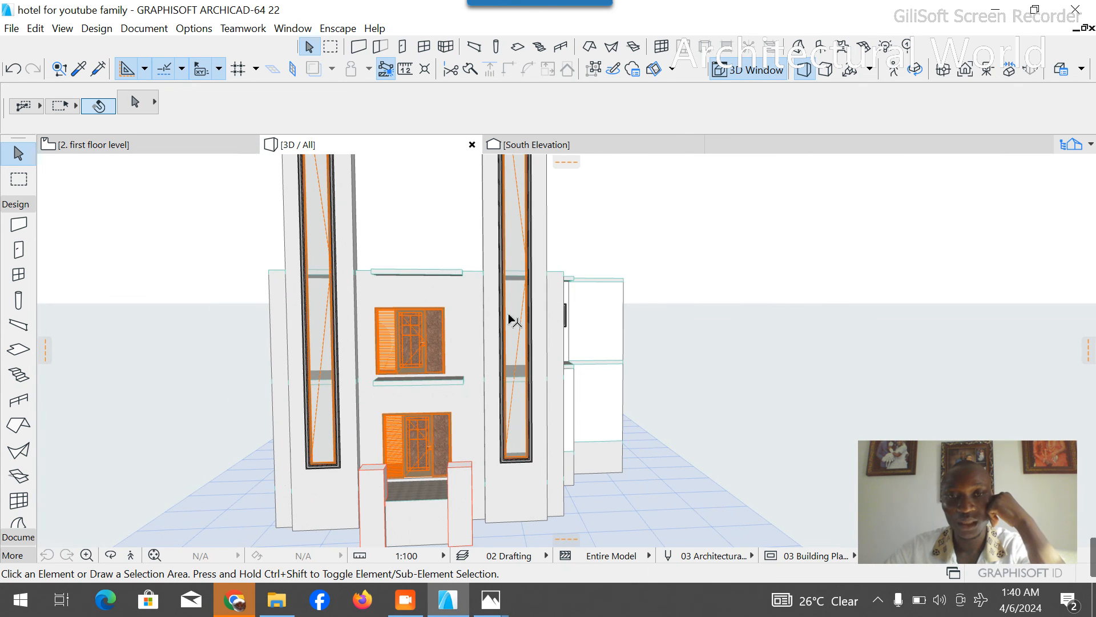
click(110, 555)
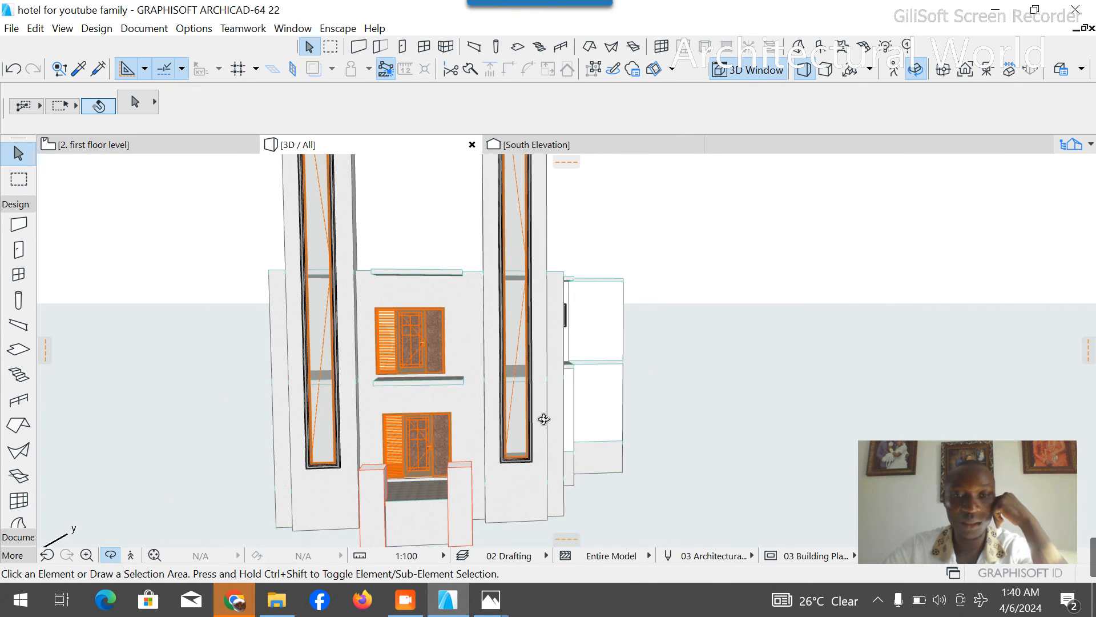
drag(632, 372, 232, 351)
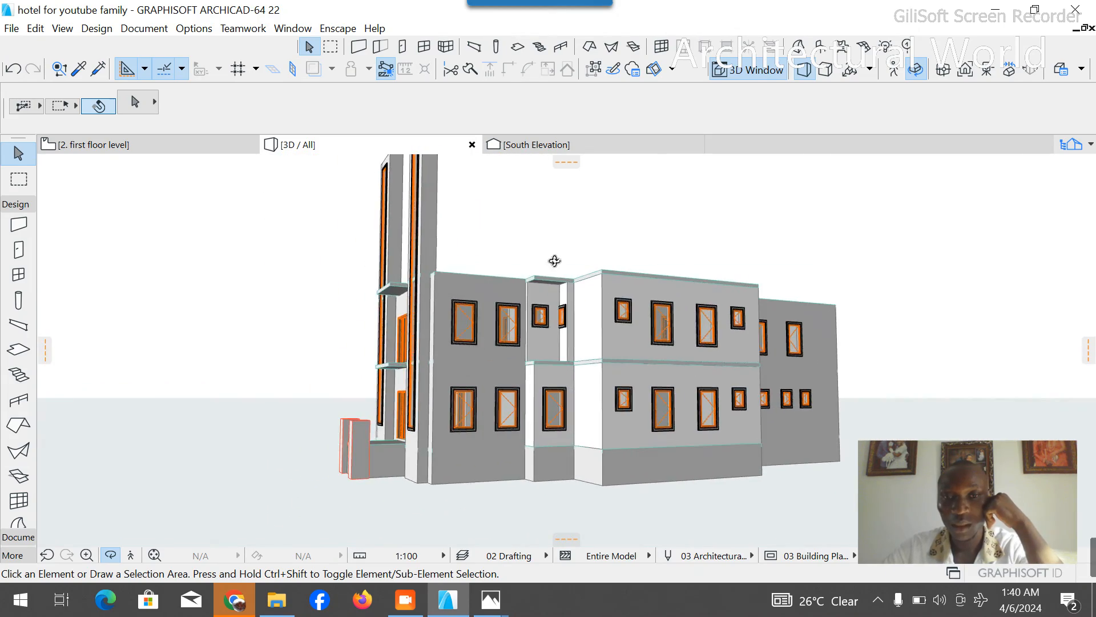
scroll(554, 259, up, 3)
drag(526, 348, 681, 341)
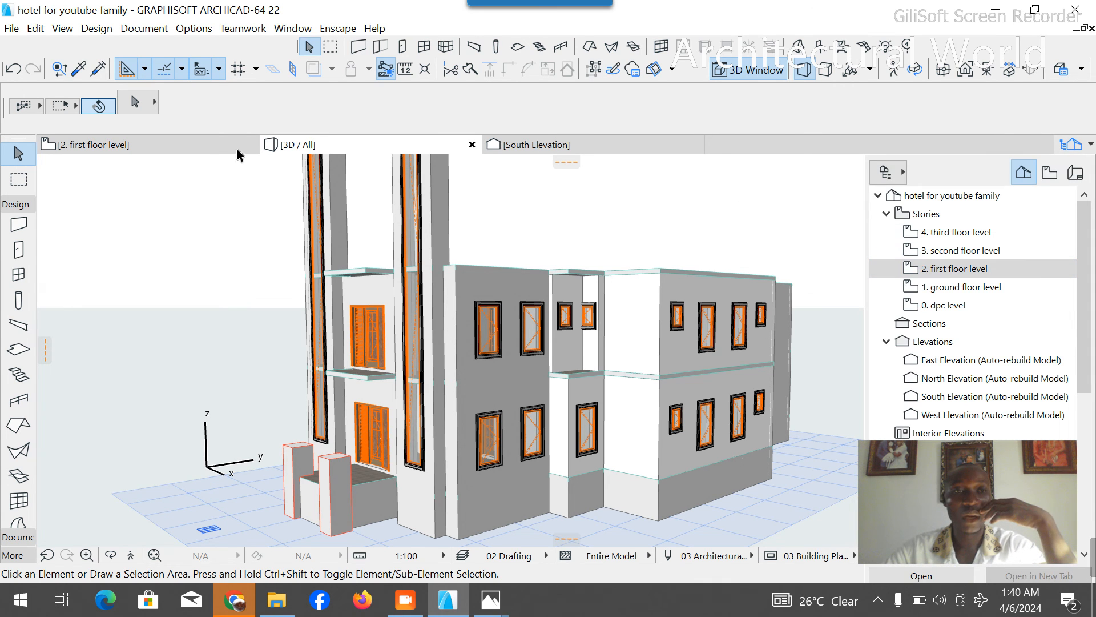
- Return to the first floor level plan and select all of the floor's elements
click(171, 153)
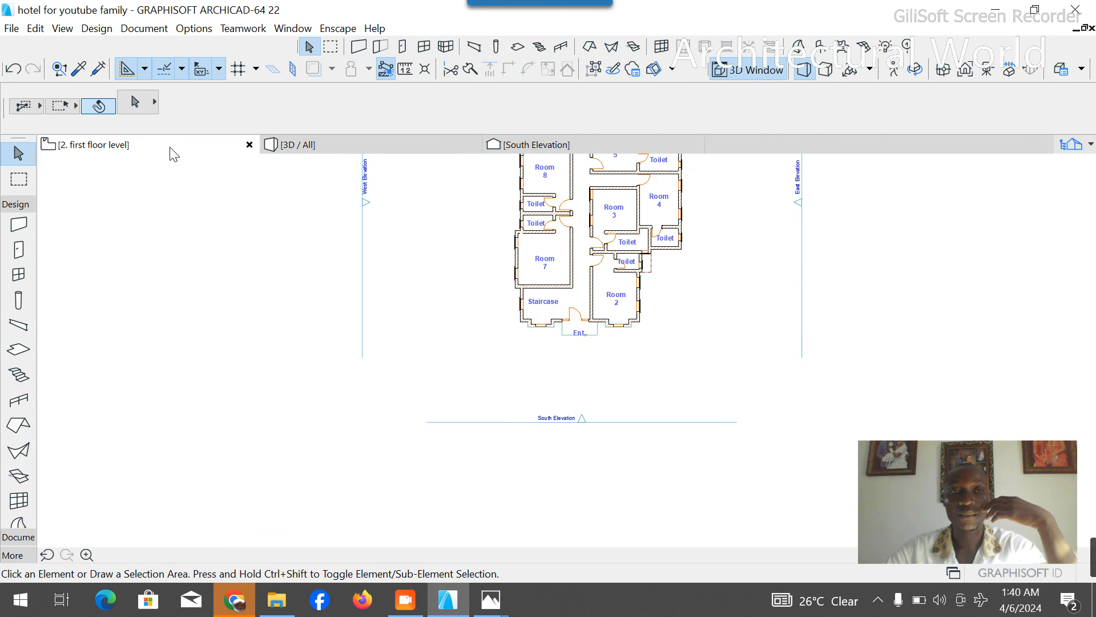
scroll(434, 276, down, 3)
drag(439, 226, 543, 385)
click(573, 392)
scroll(647, 423, up, 6)
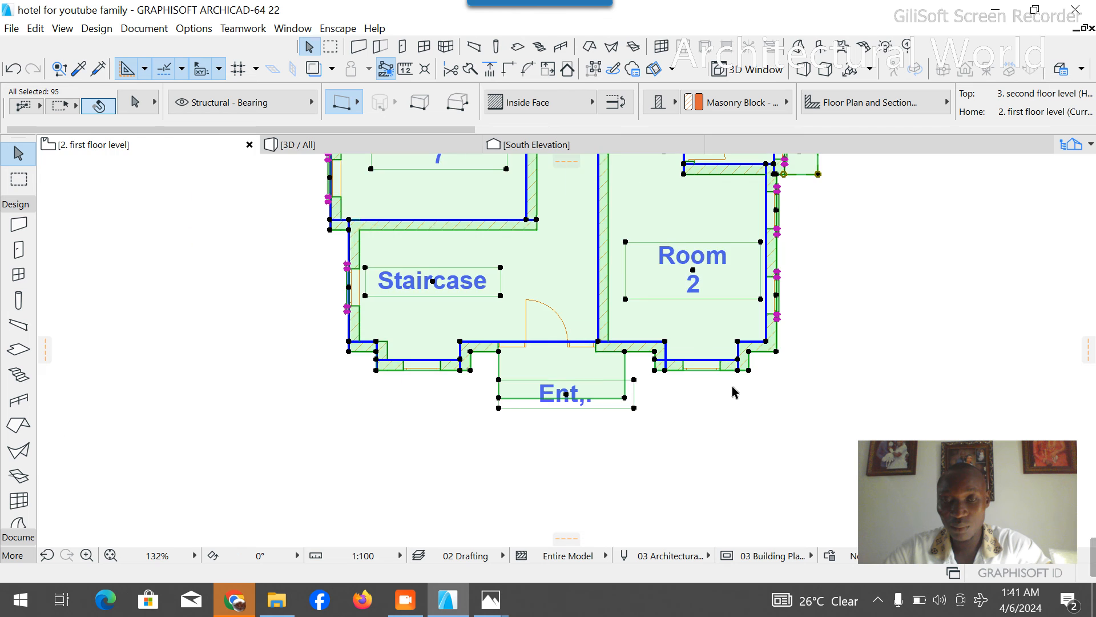
- Remove the floor slab and the three bay walls below Room 2 from the selection
scroll(660, 262, up, 5)
shift+click(662, 214)
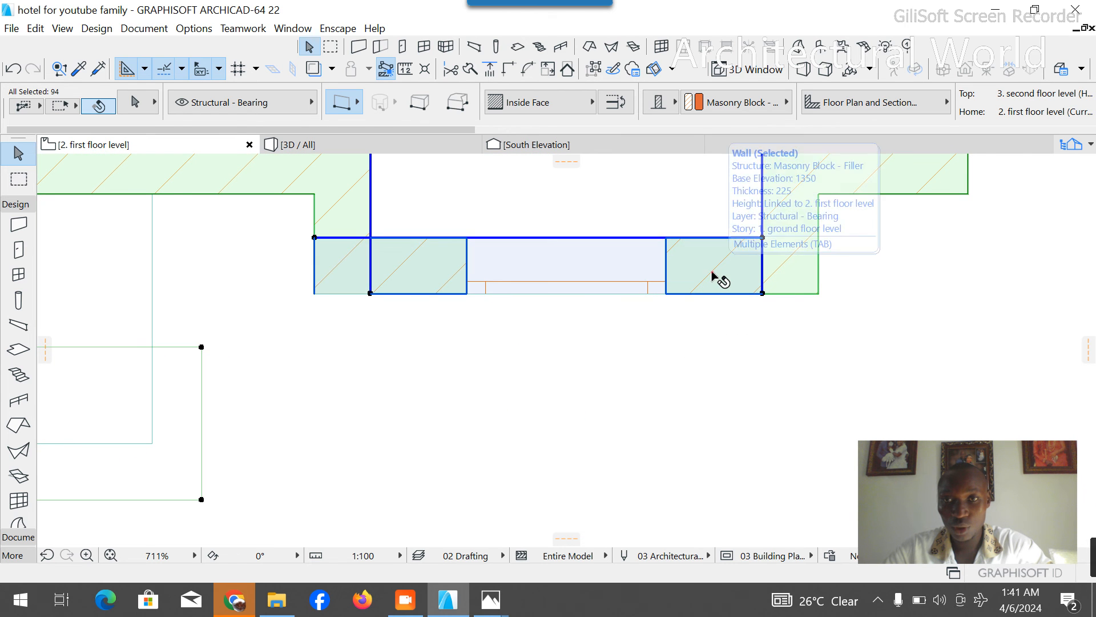
shift+click(717, 276)
shift+click(349, 263)
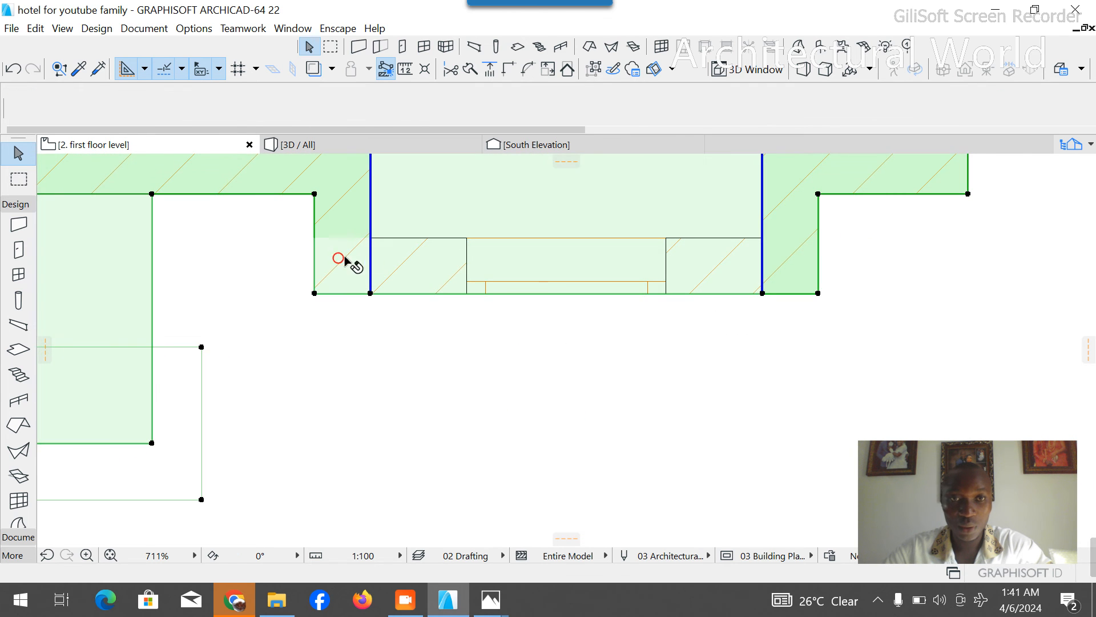
shift+click(334, 296)
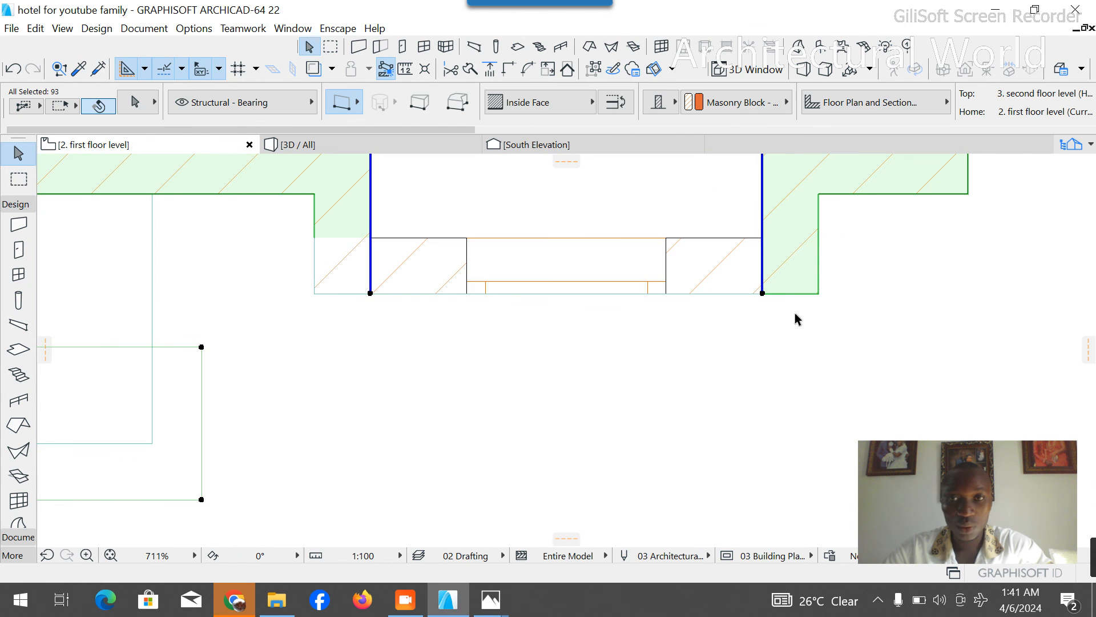
shift+click(798, 264)
scroll(653, 400, down, 5)
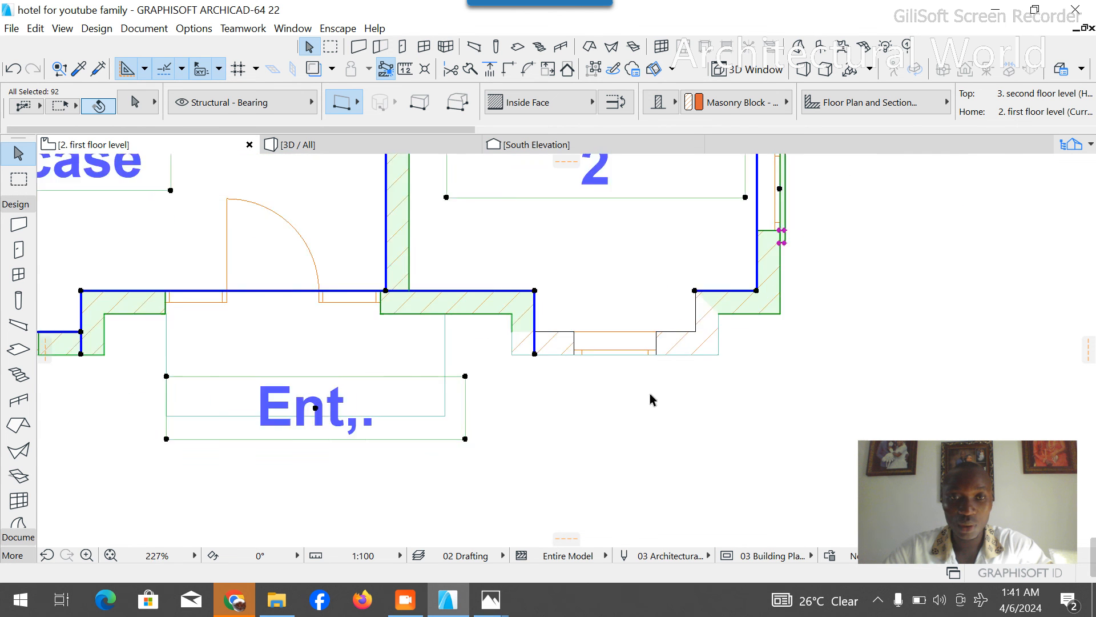
scroll(652, 400, down, 2)
scroll(594, 385, up, 10)
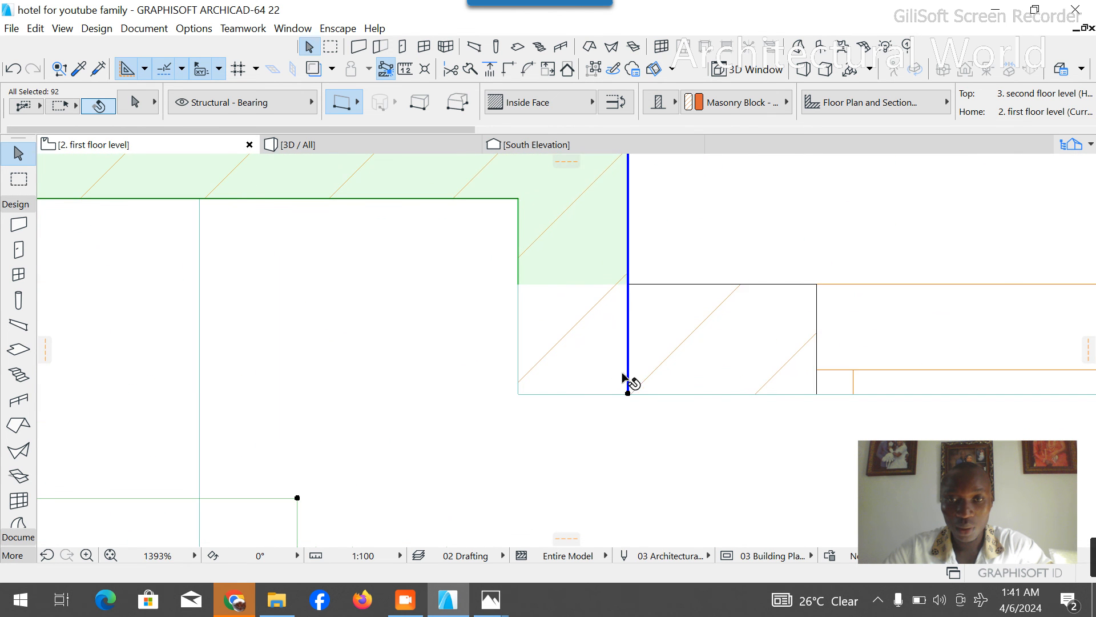
shift+click(627, 376)
scroll(610, 372, down, 9)
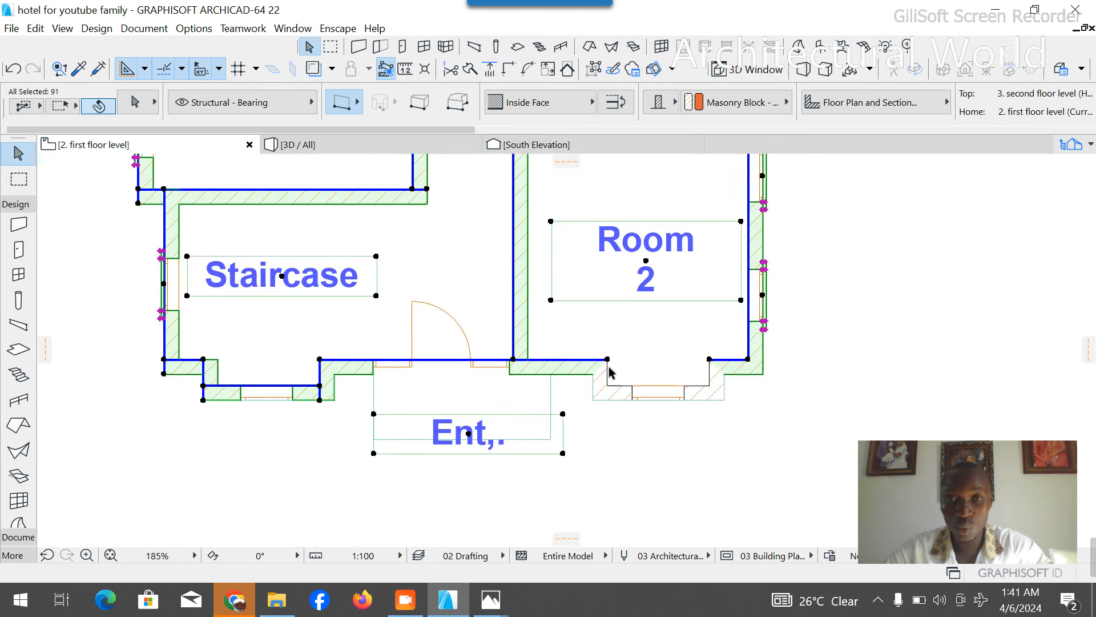
- Remove the three bay walls below the Staircase from the selection
scroll(610, 372, down, 4)
scroll(486, 360, up, 13)
scroll(553, 369, down, 7)
scroll(547, 375, up, 10)
shift+click(377, 439)
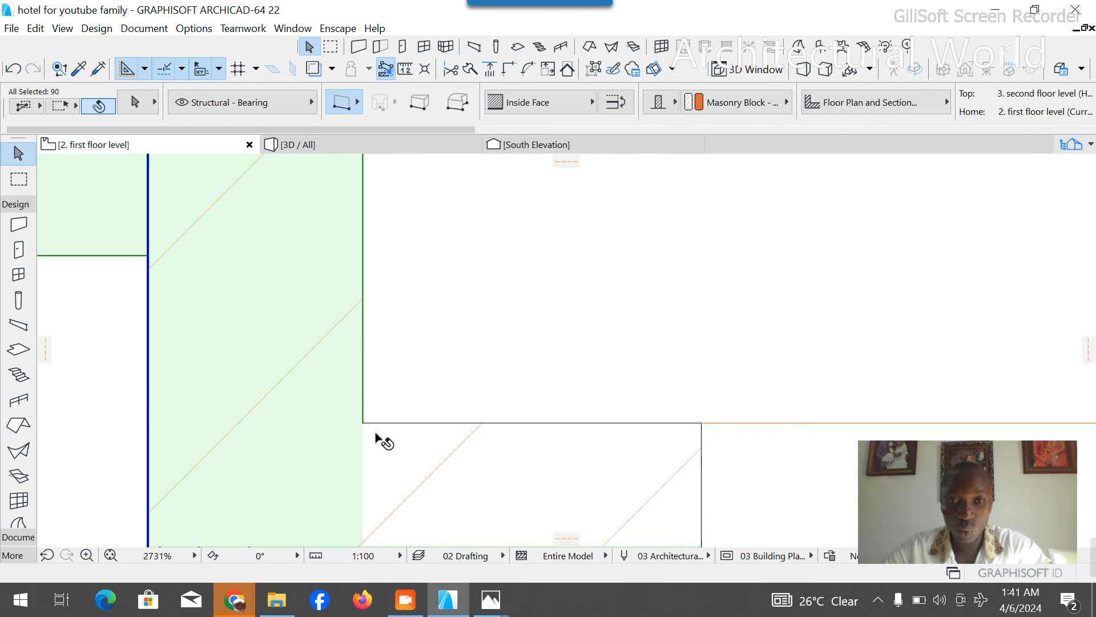
scroll(377, 438, down, 7)
shift+click(326, 374)
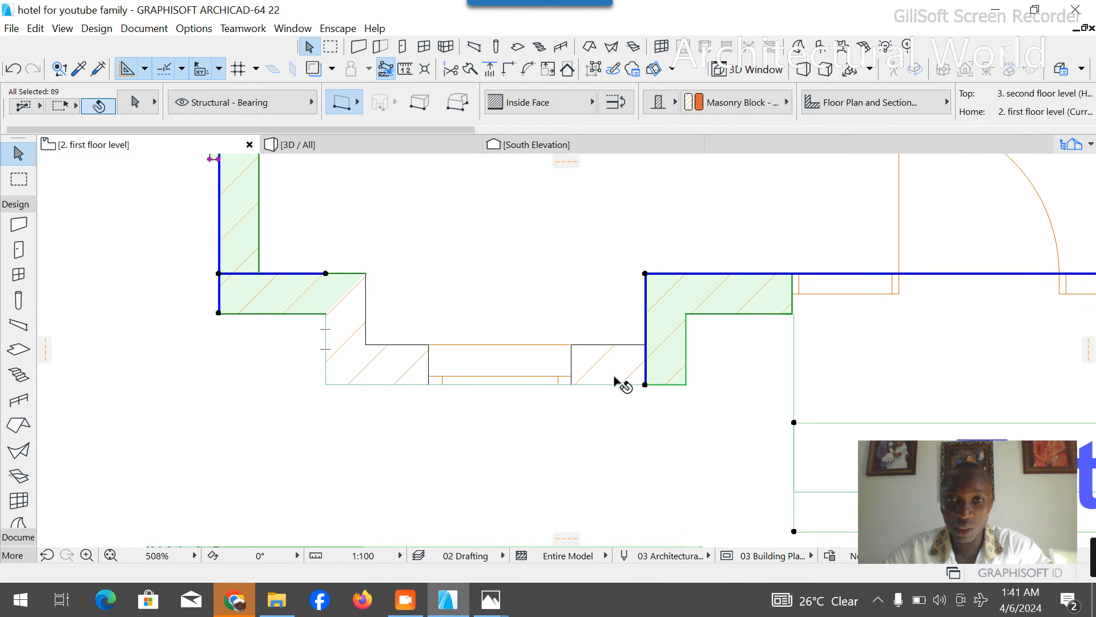
shift+click(682, 361)
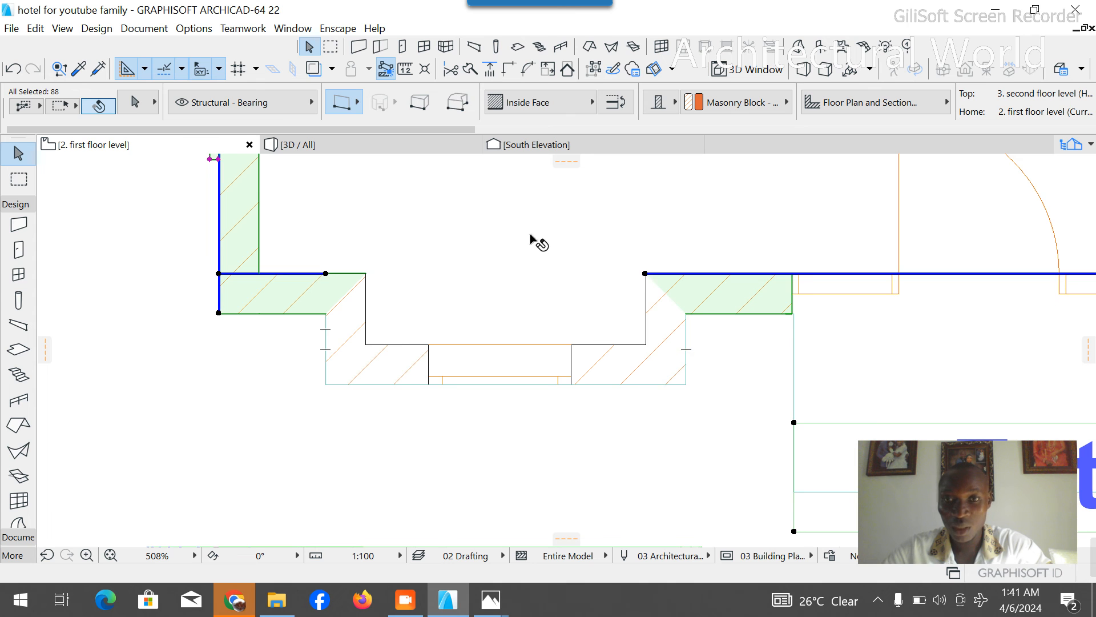
- Add the floor slab back to the selection and copy the selected first-floor elements
shift+click(455, 294)
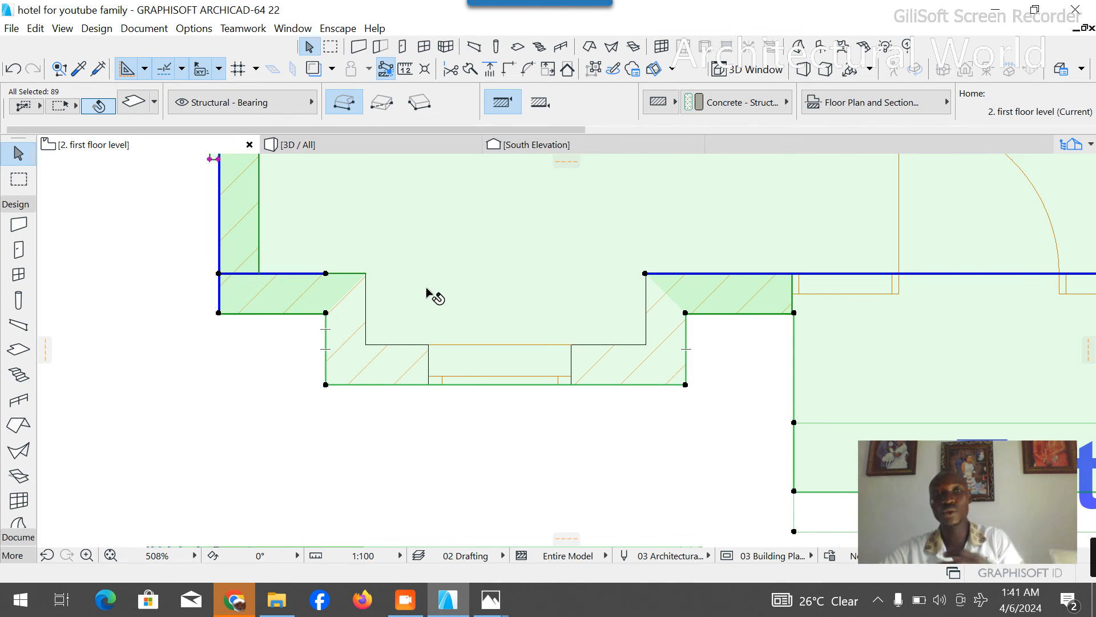
click(387, 504)
scroll(747, 298, down, 10)
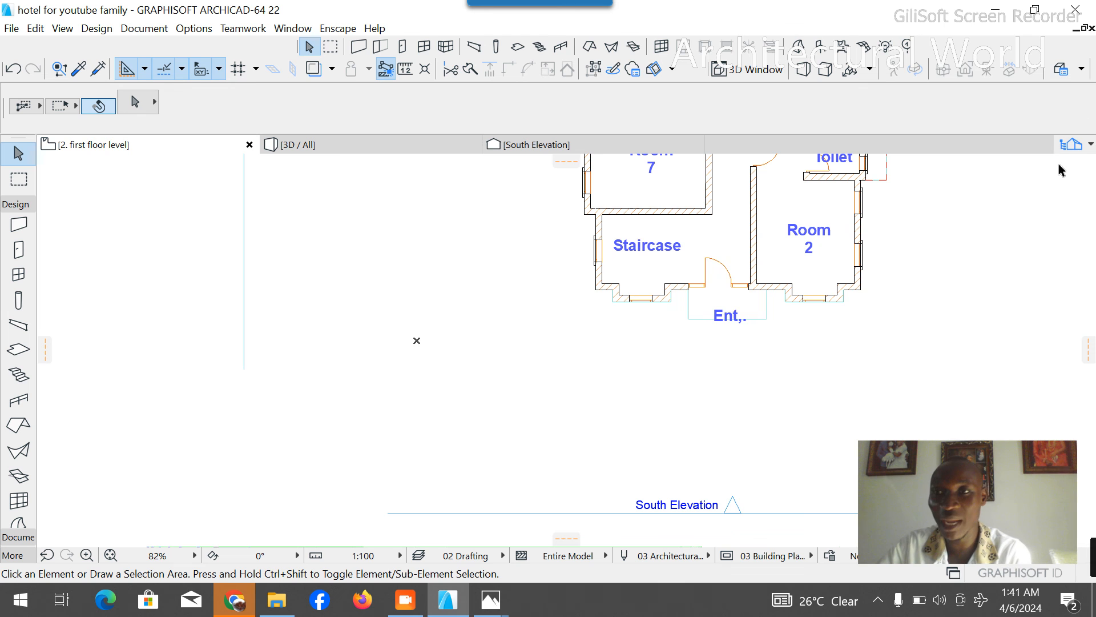
- Open the second floor level plan and show the floor below as a trace reference
click(1069, 150)
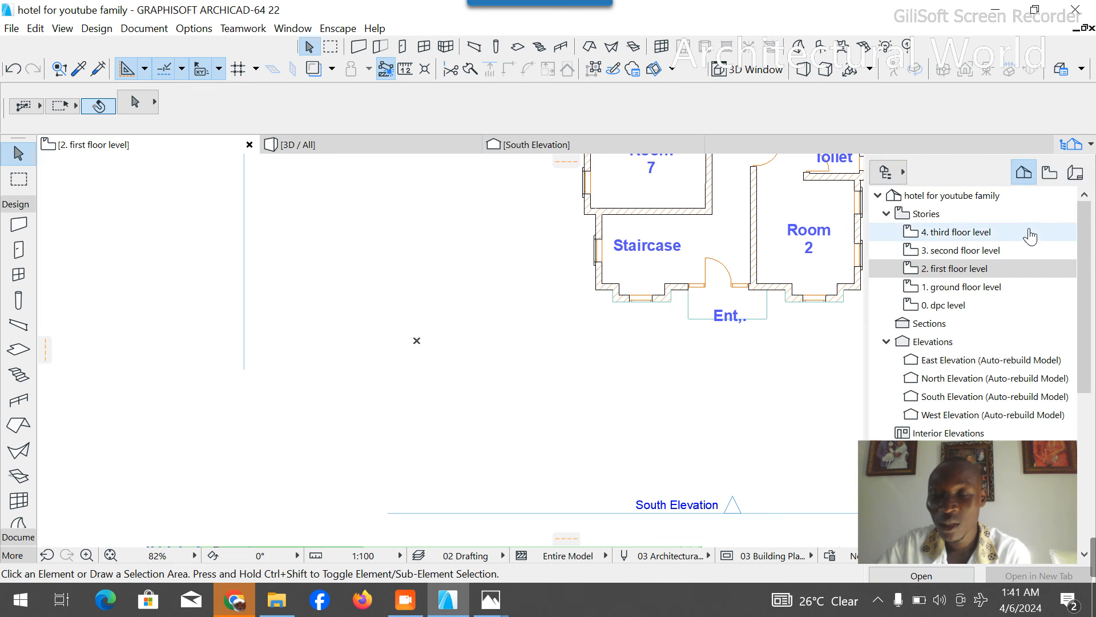
click(969, 247)
scroll(630, 362, down, 4)
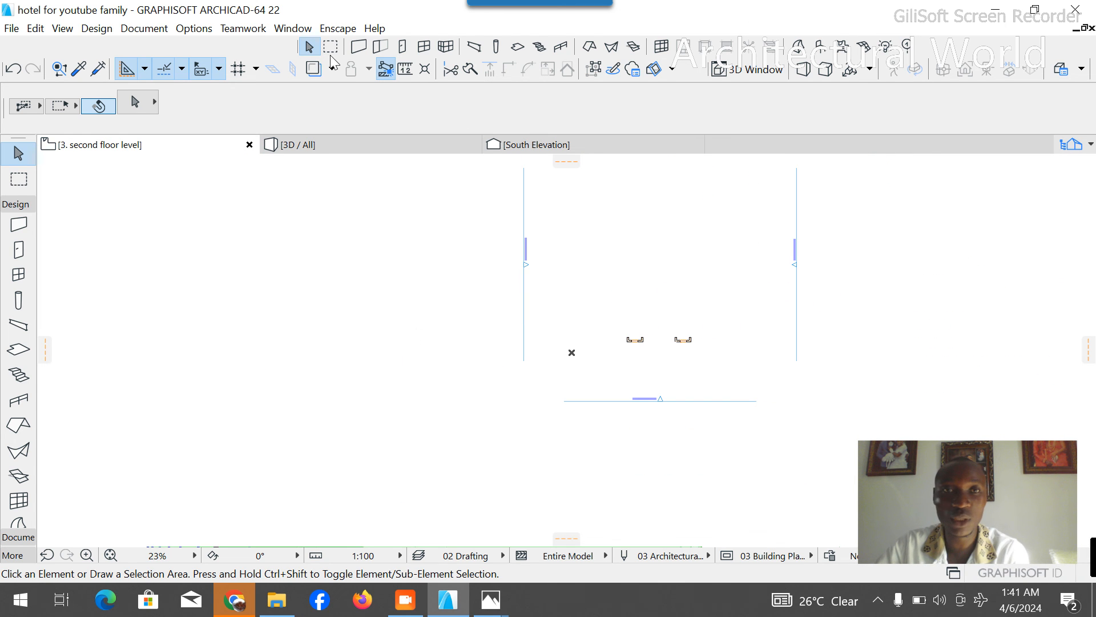
scroll(424, 299, down, 3)
middle_drag(612, 182, 546, 219)
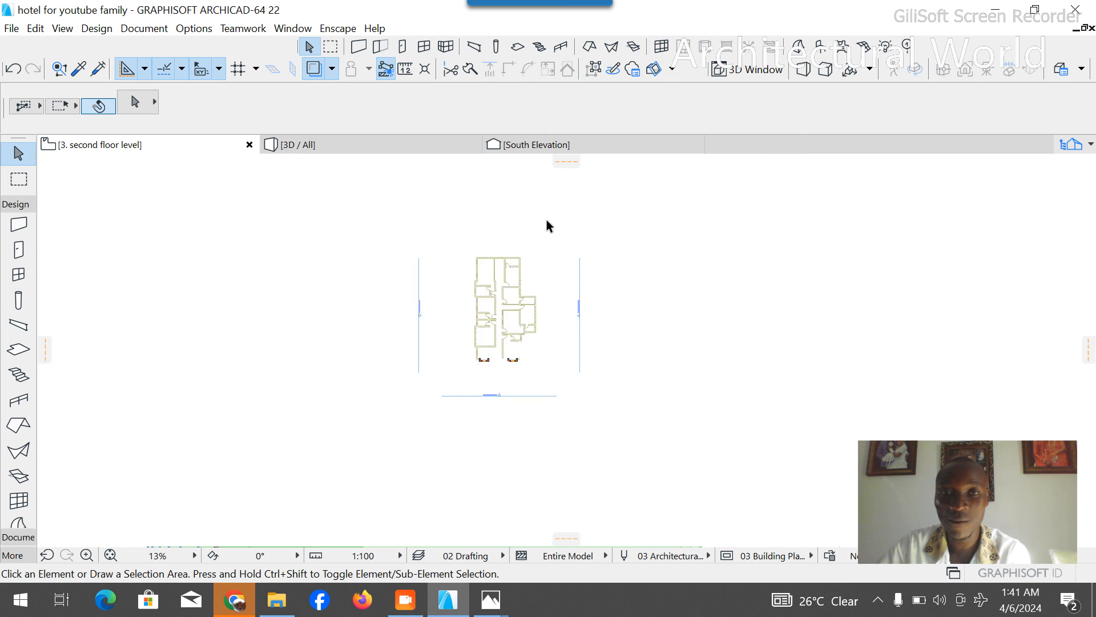
scroll(551, 219, up, 3)
- Paste the copied first-floor elements onto the second floor over the trace reference and accept the placement
right_click(470, 276)
click(467, 276)
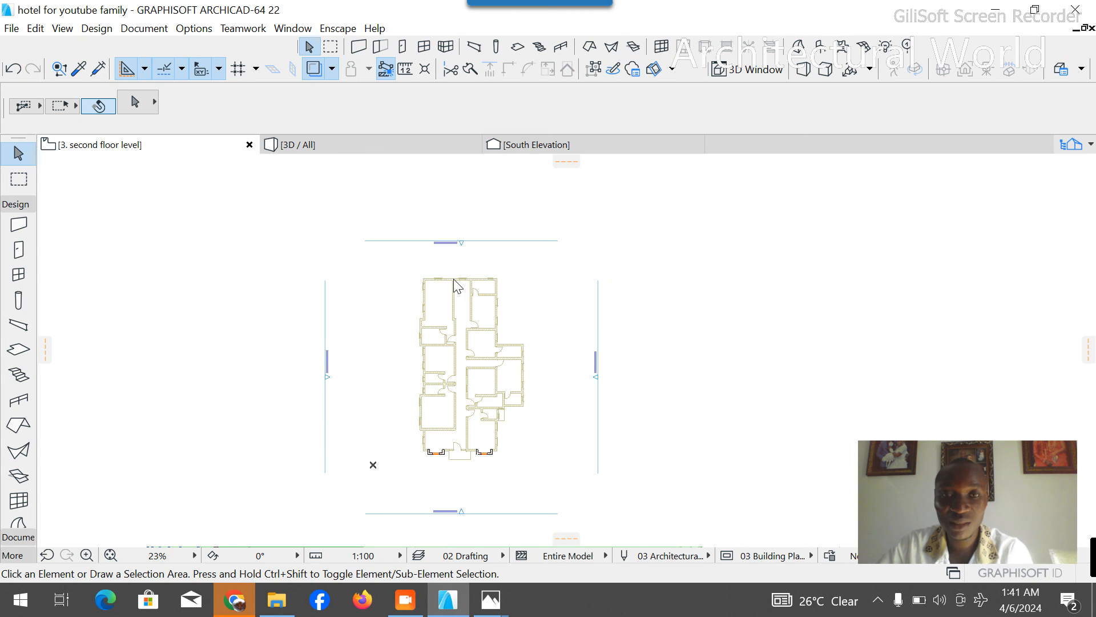
scroll(437, 309, up, 5)
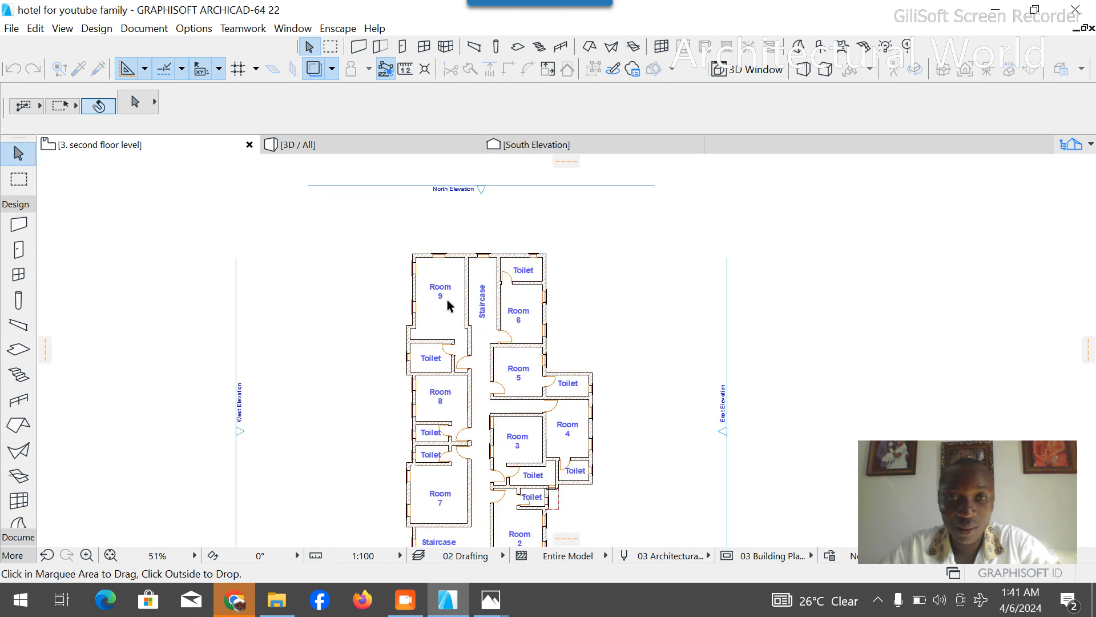
right_click(661, 231)
click(701, 261)
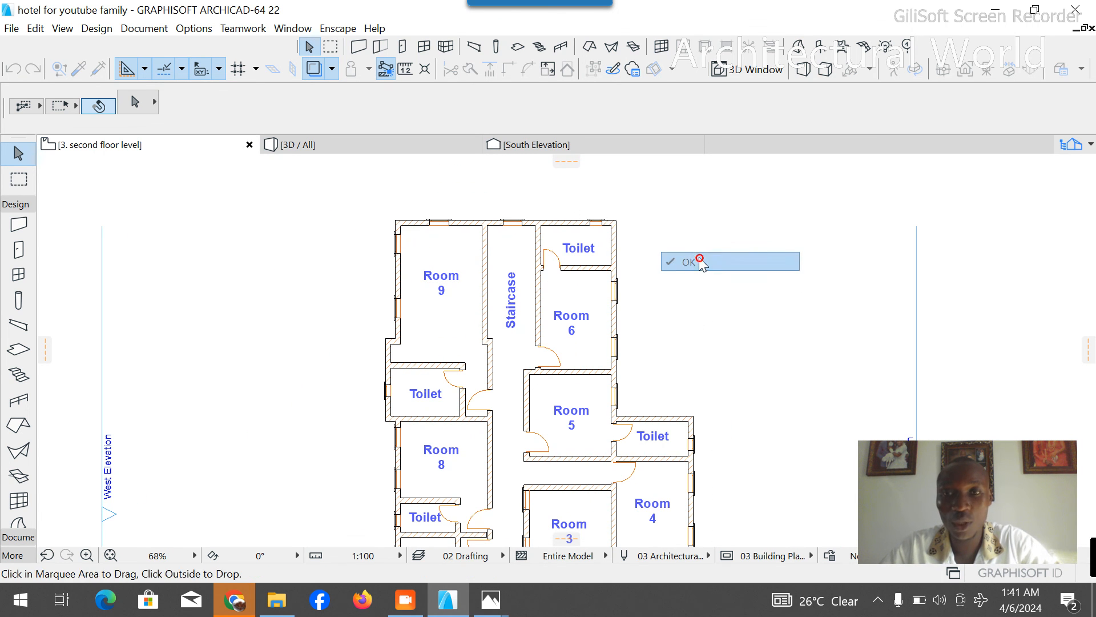
- Orbit the 3D model to inspect the added second-floor storey
click(416, 138)
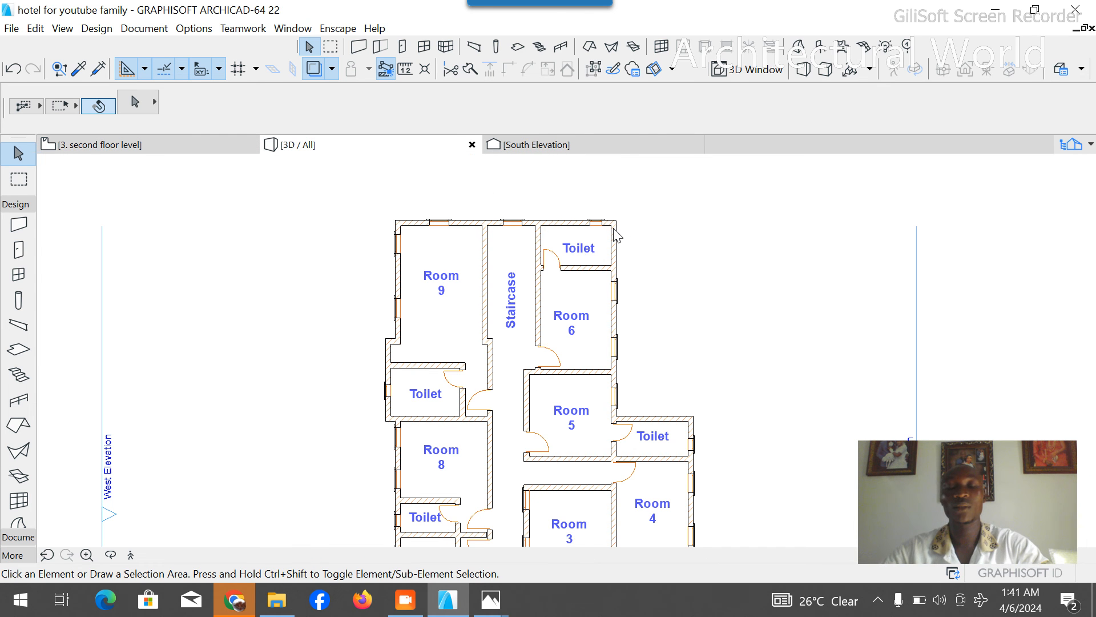
scroll(694, 314, down, 2)
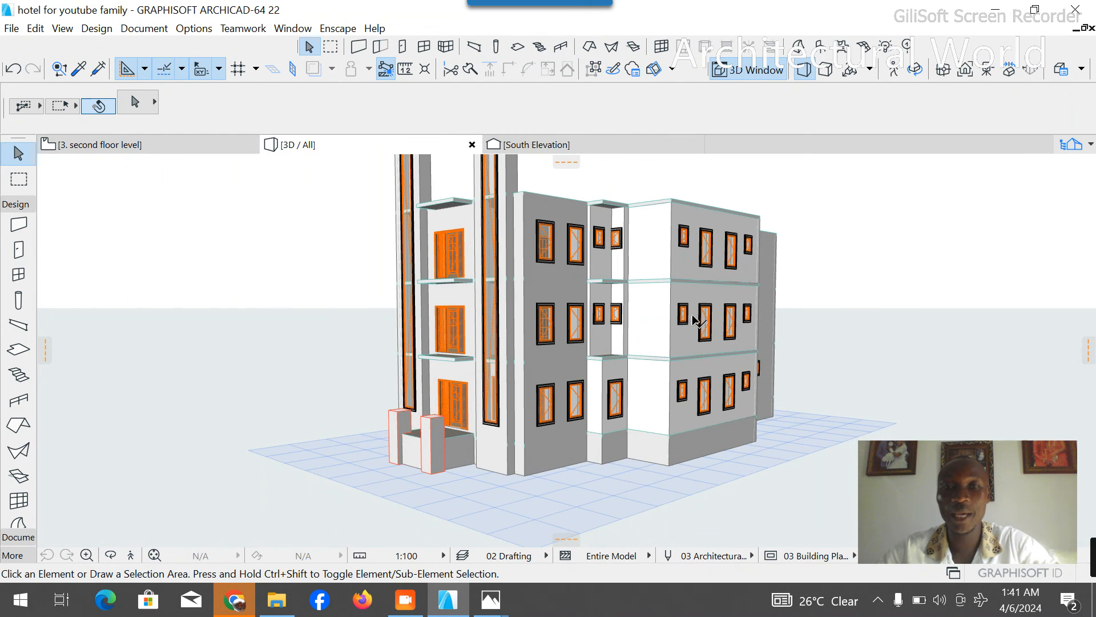
click(112, 556)
drag(233, 477, 286, 462)
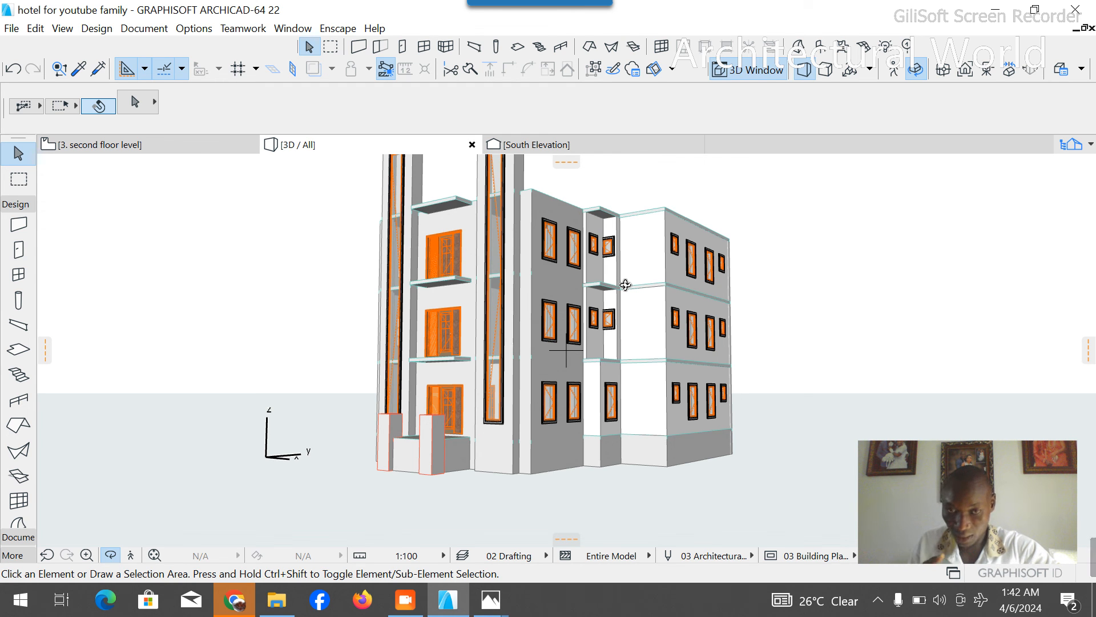
- Switch to Photos to check the side facade in the SIDES.jpg reference render, and compare it with the 3D model back in Archicad
mouse_move(491, 599)
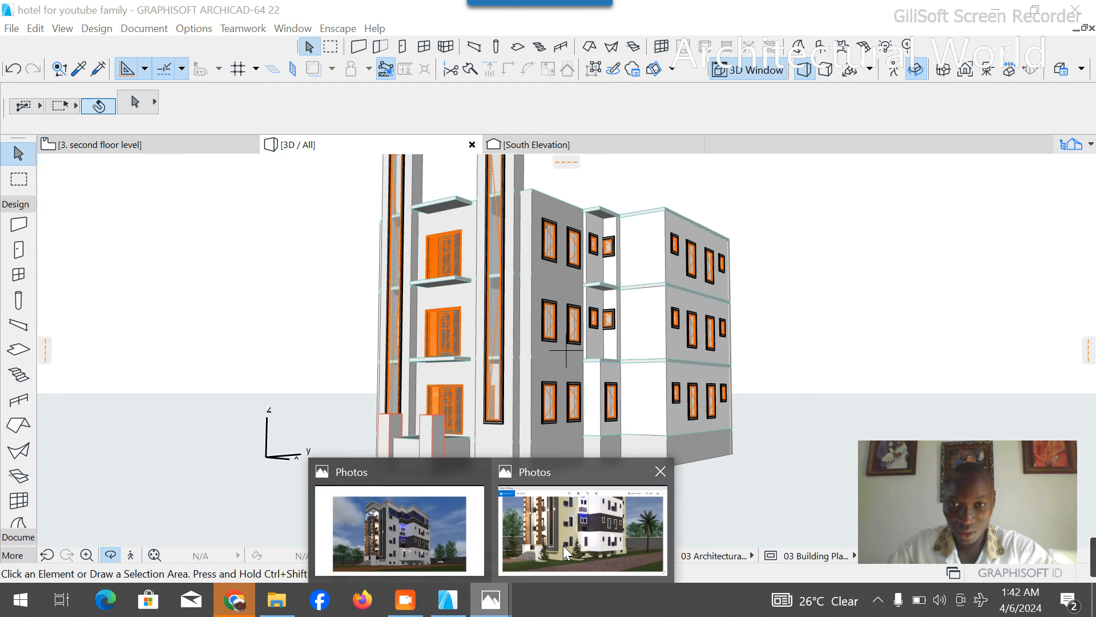
click(563, 549)
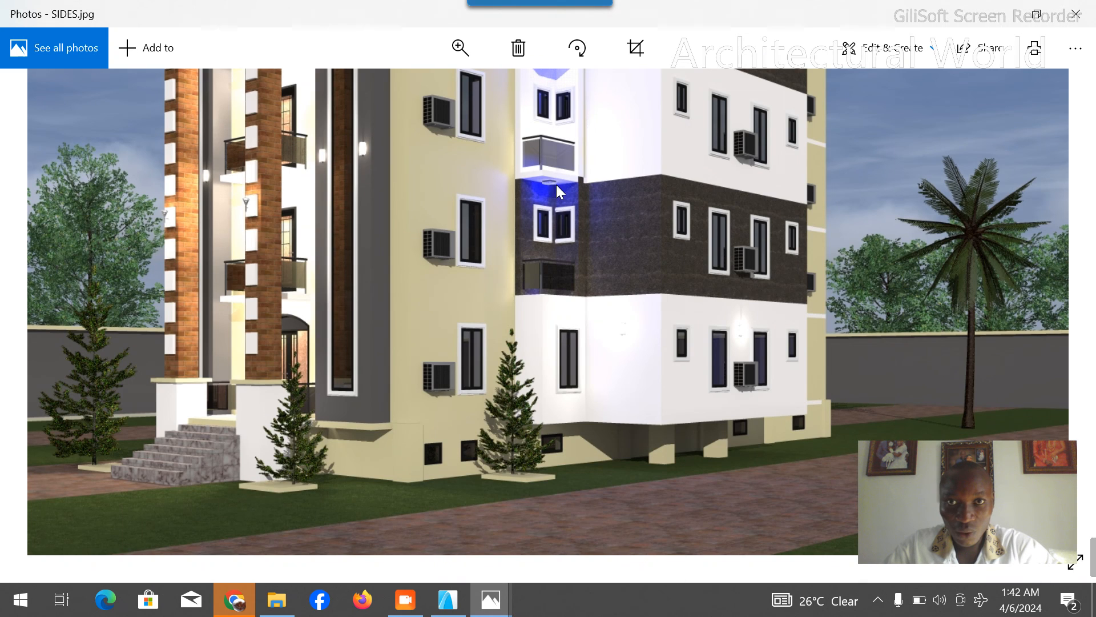
scroll(556, 184, up, 3)
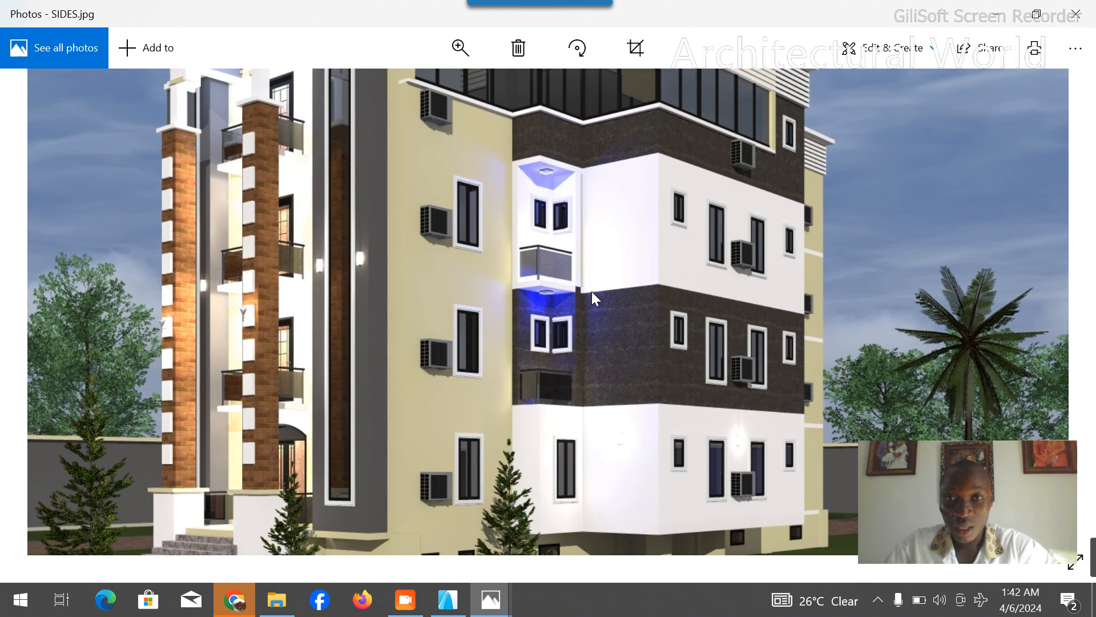
click(447, 599)
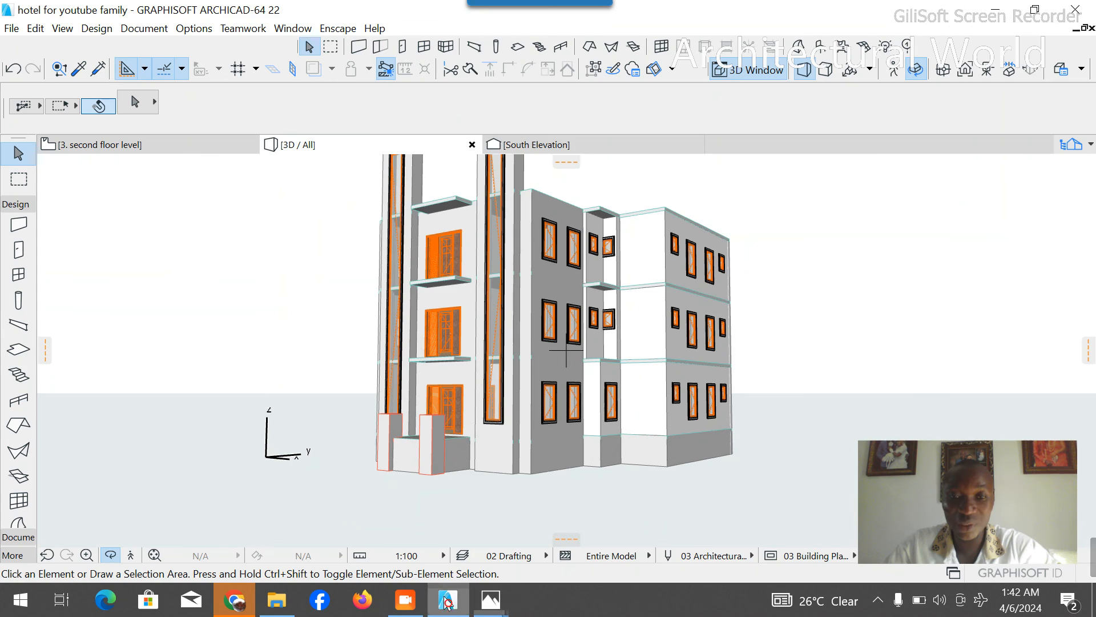
scroll(554, 368, down, 2)
drag(521, 281, 585, 337)
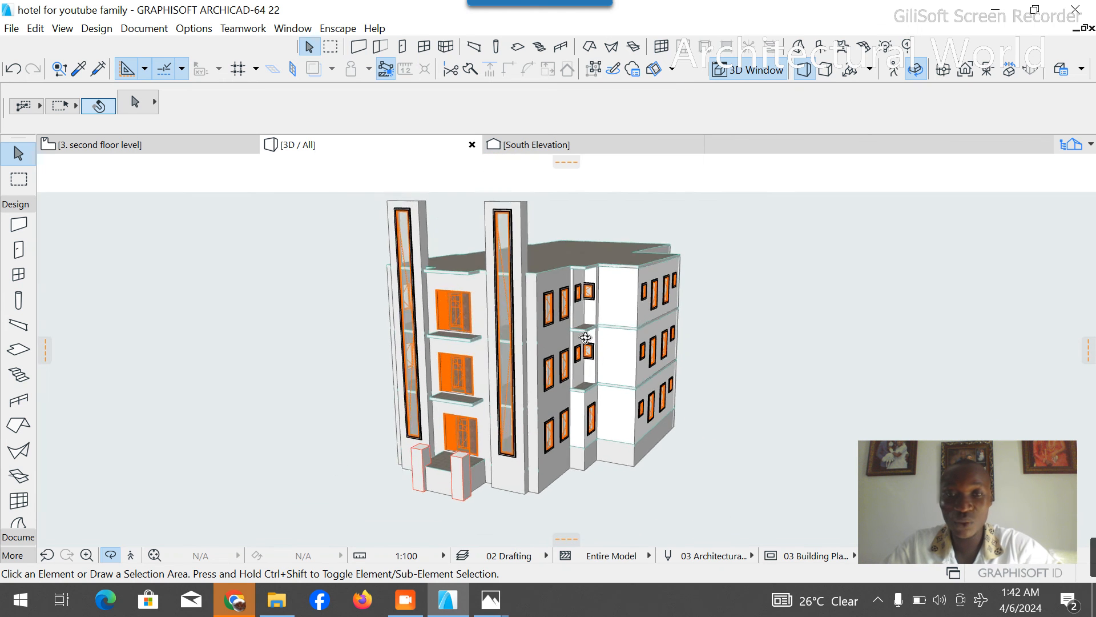
- Open the third floor level plan from the project's stories
click(1071, 144)
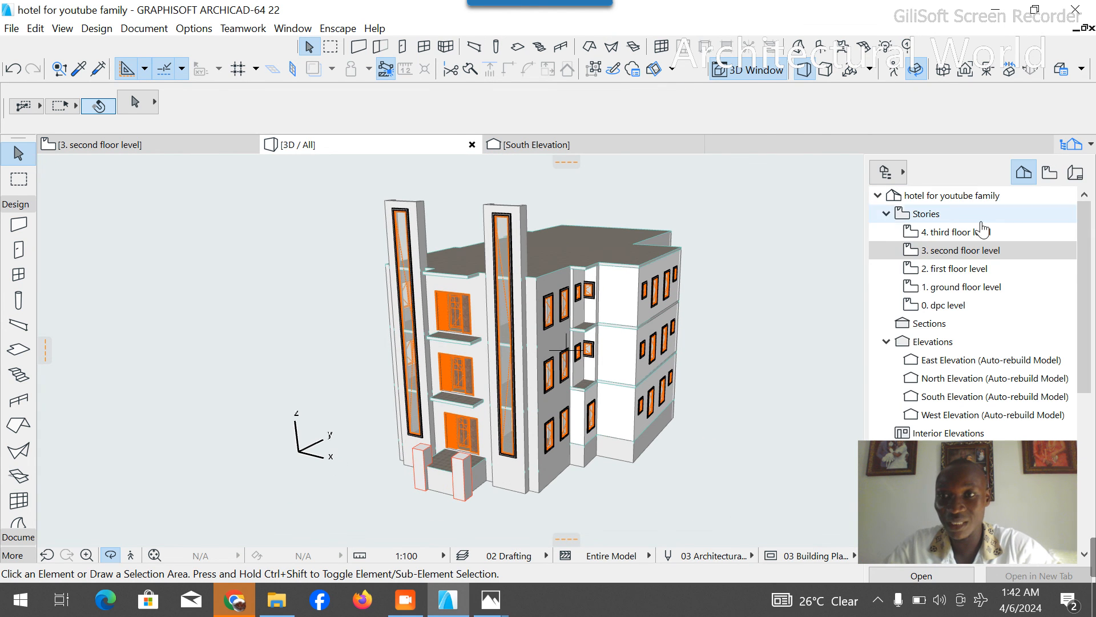
click(982, 232)
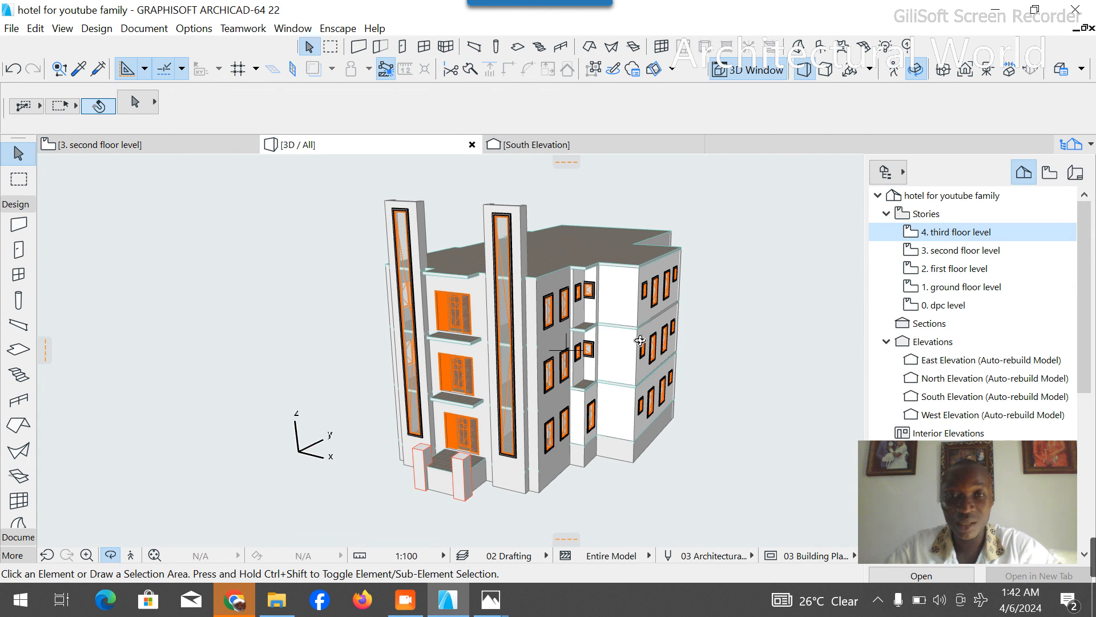
double_click(962, 232)
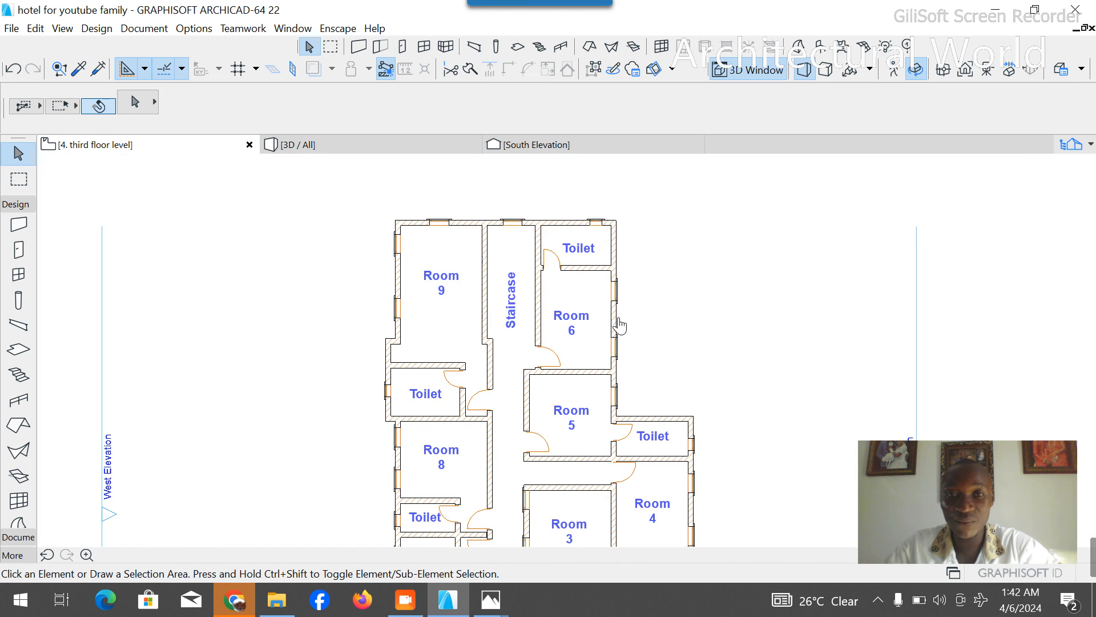
- Paste the copied floor elements onto the third floor at their original position and accept the placement
scroll(582, 215, down, 4)
right_click(631, 234)
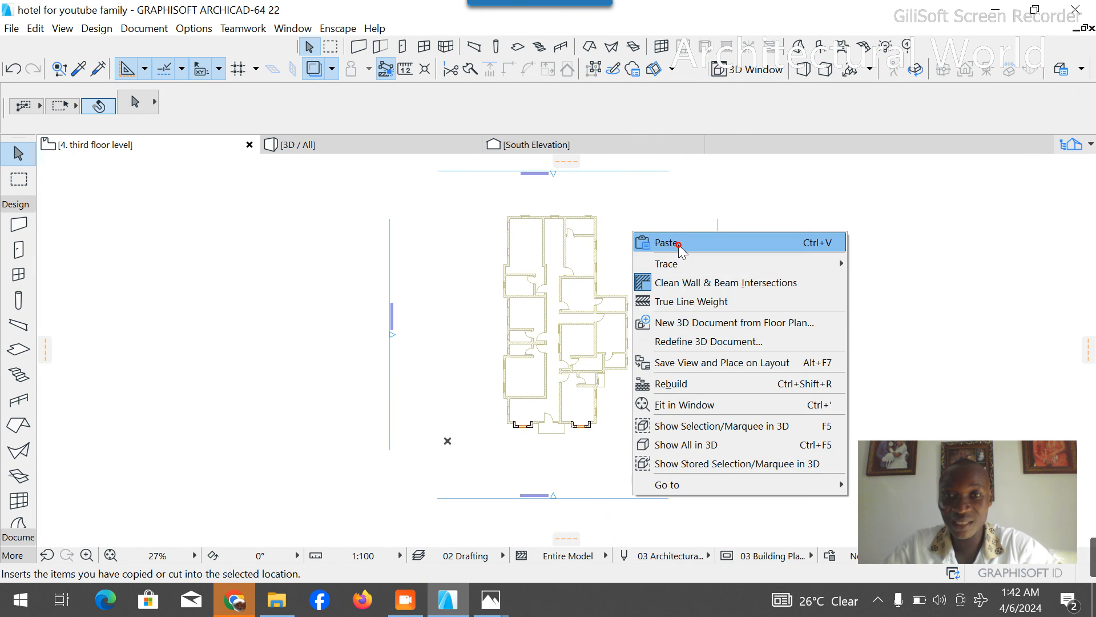
click(680, 244)
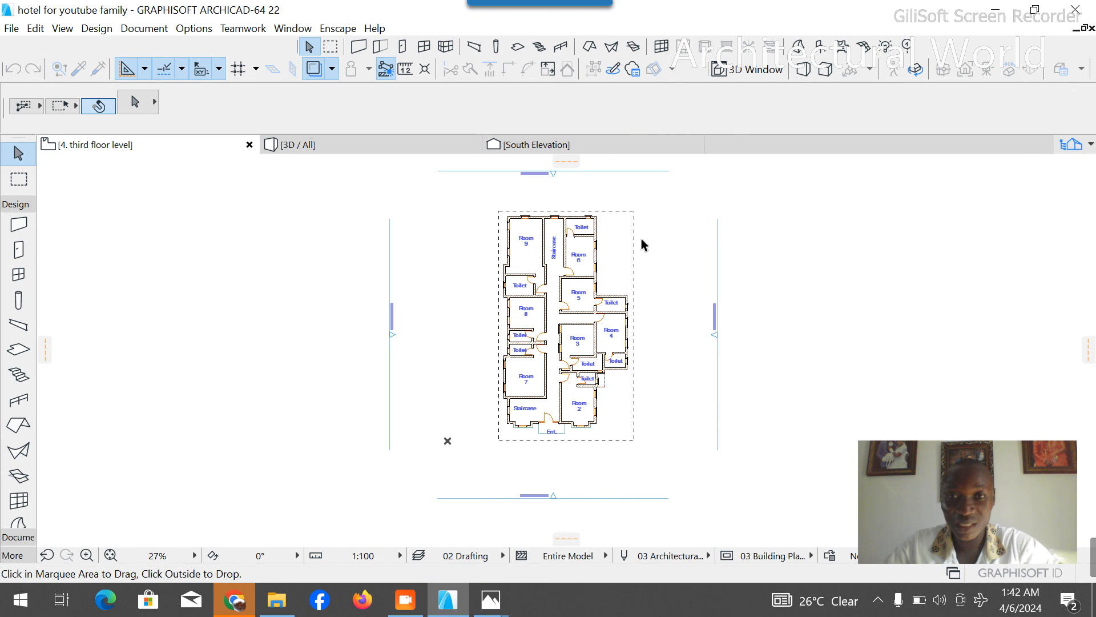
right_click(692, 237)
click(711, 271)
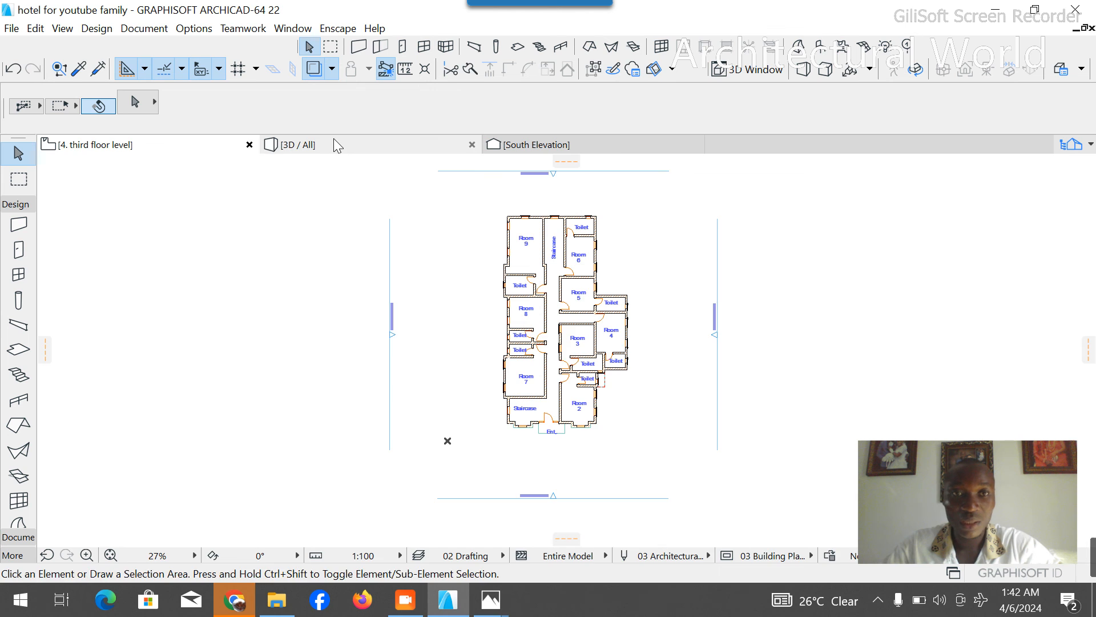
- Return to the 3D model and examine the front and side facades of the building with the added third-floor storey
click(336, 143)
shift+middle_drag(578, 393, 610, 220)
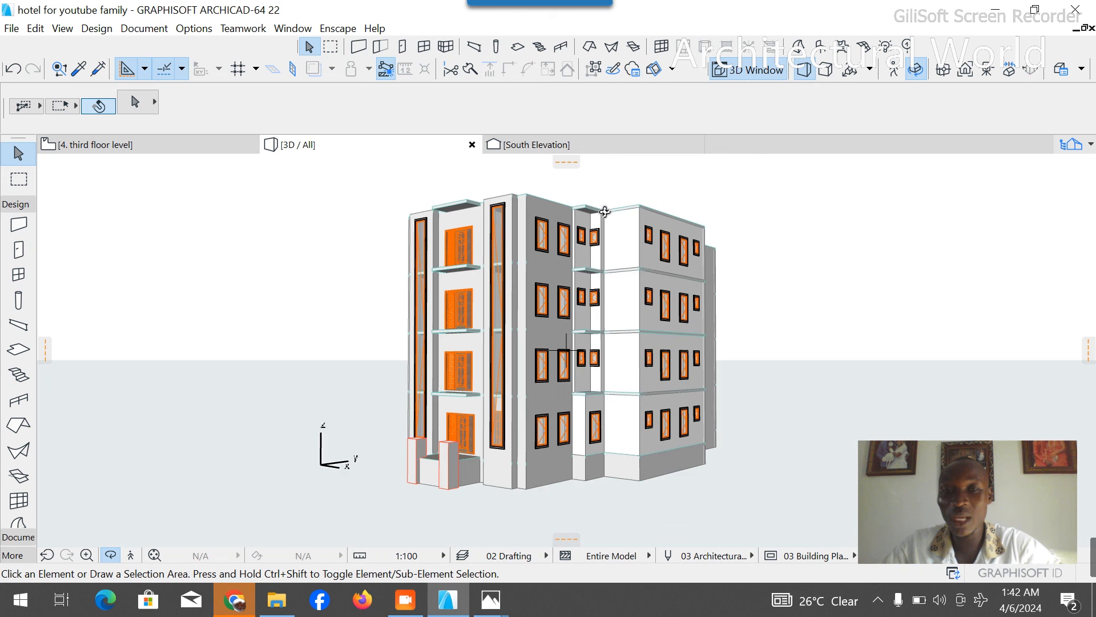
scroll(606, 212, up, 3)
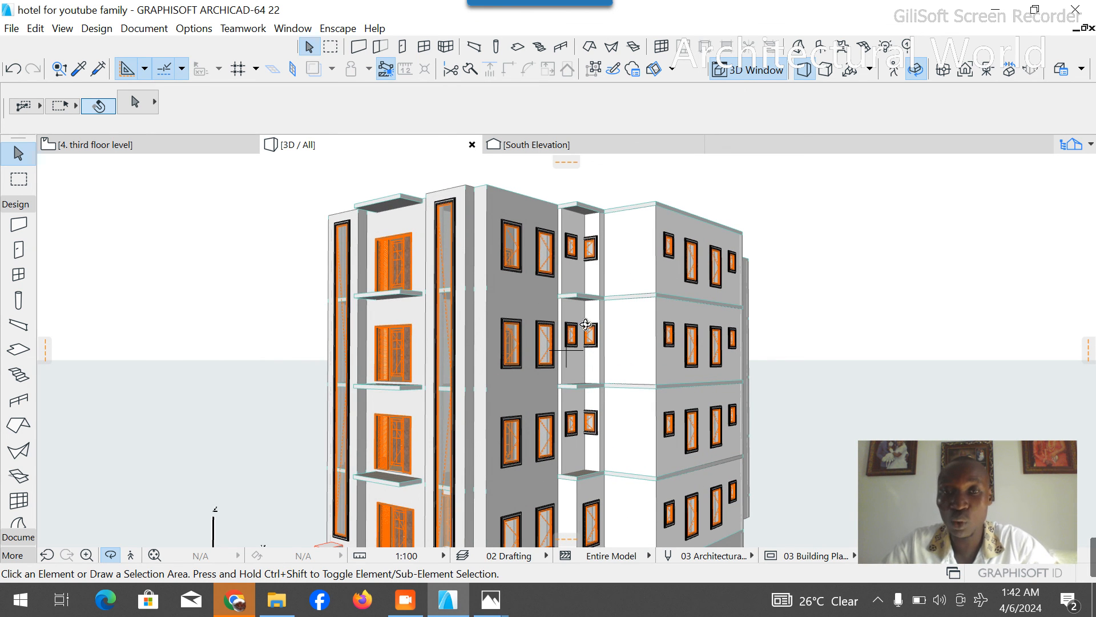
scroll(603, 324, down, 3)
drag(570, 372, 344, 351)
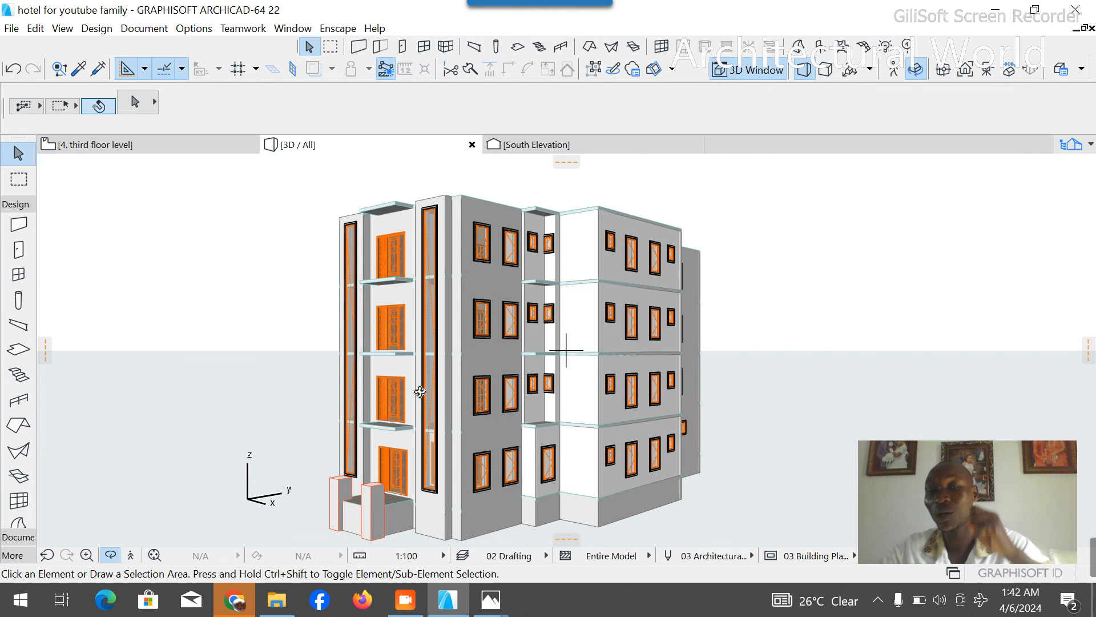
drag(799, 341, 643, 332)
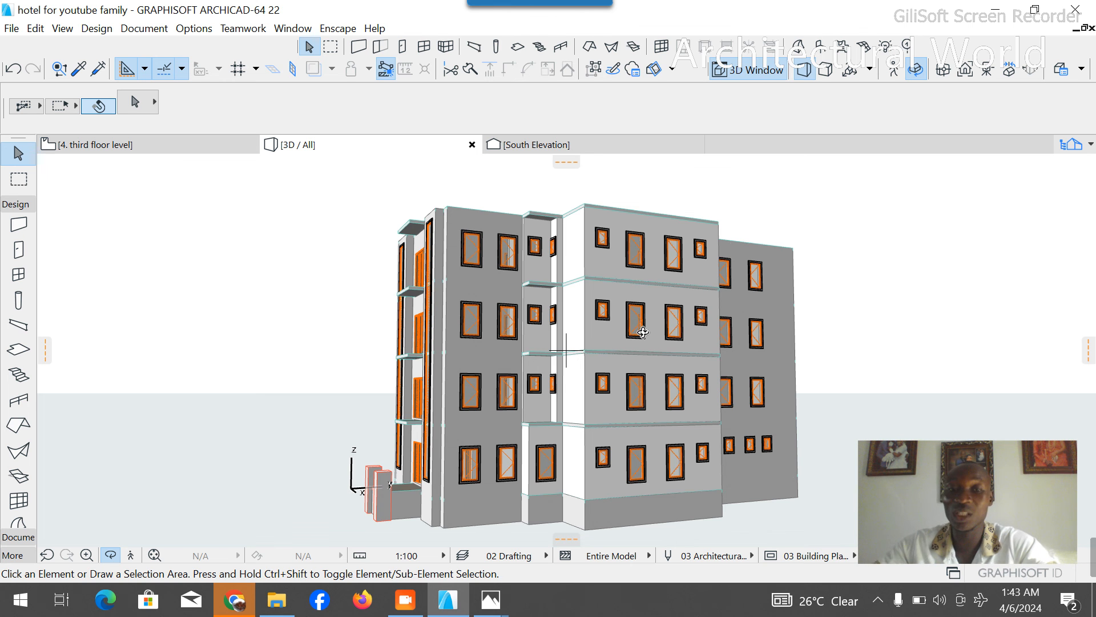
drag(642, 332, 729, 316)
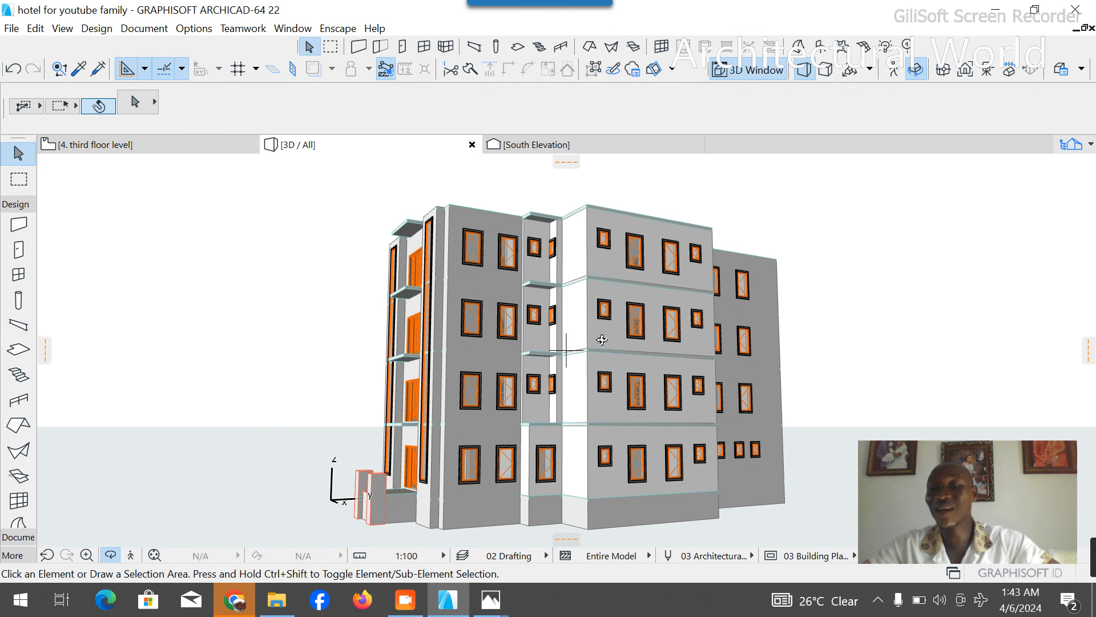
drag(604, 340, 652, 381)
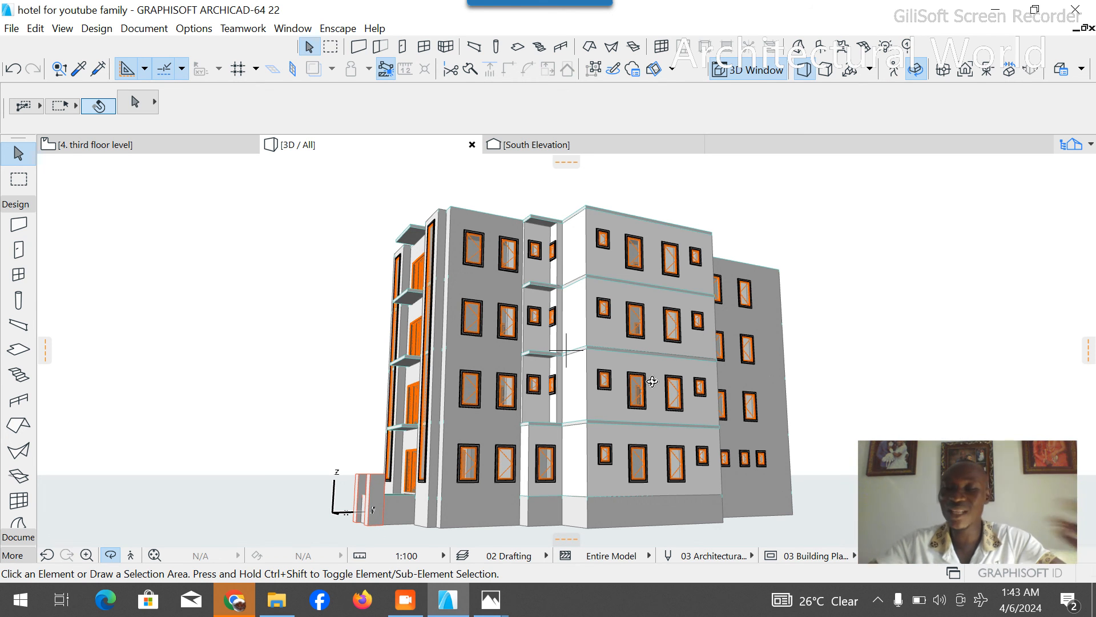
drag(468, 373, 608, 375)
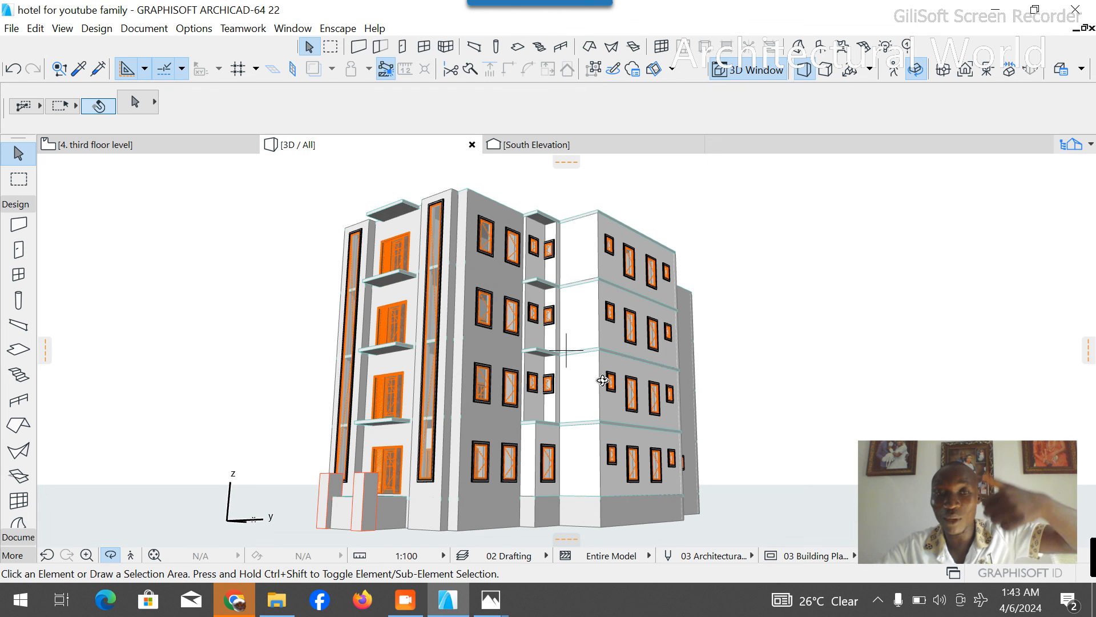
drag(742, 369, 513, 410)
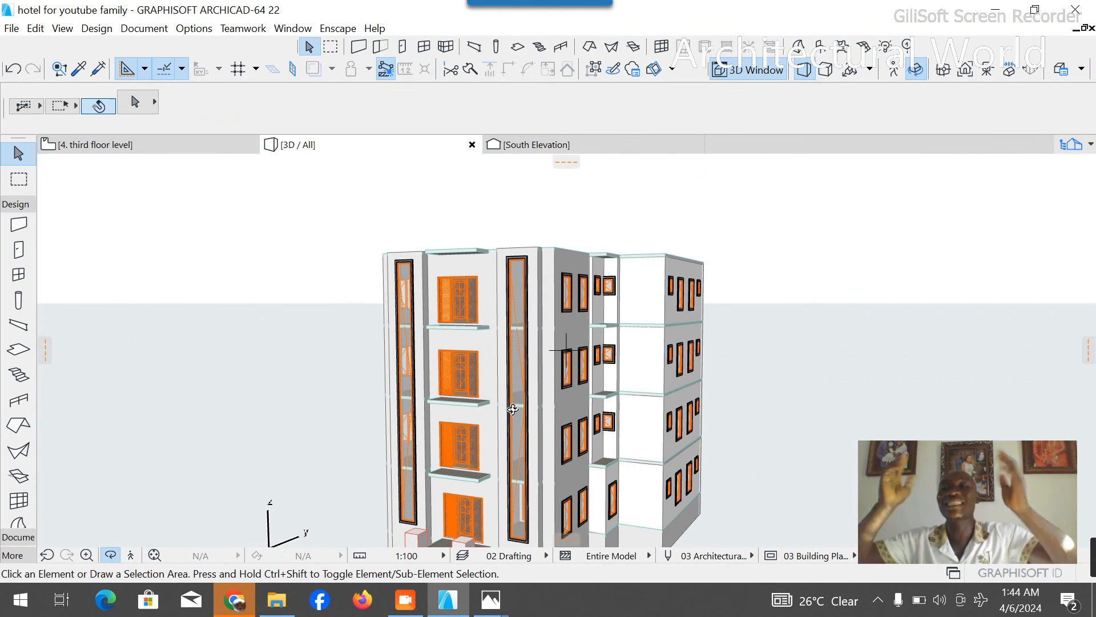